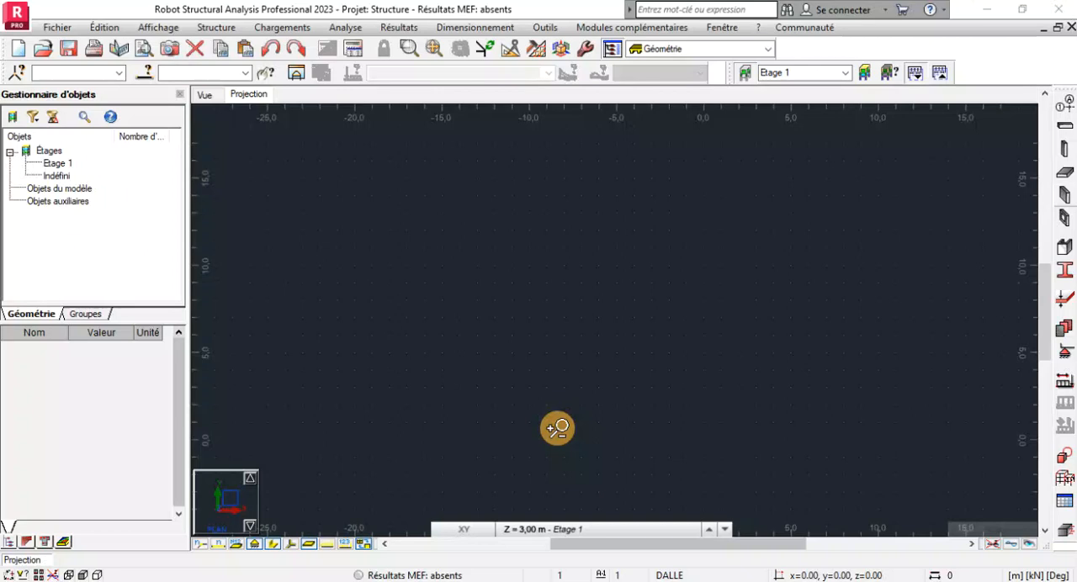
{"action": "scroll", "coordinate": [477, 281], "scroll_direction": "up", "scroll_amount": 2}
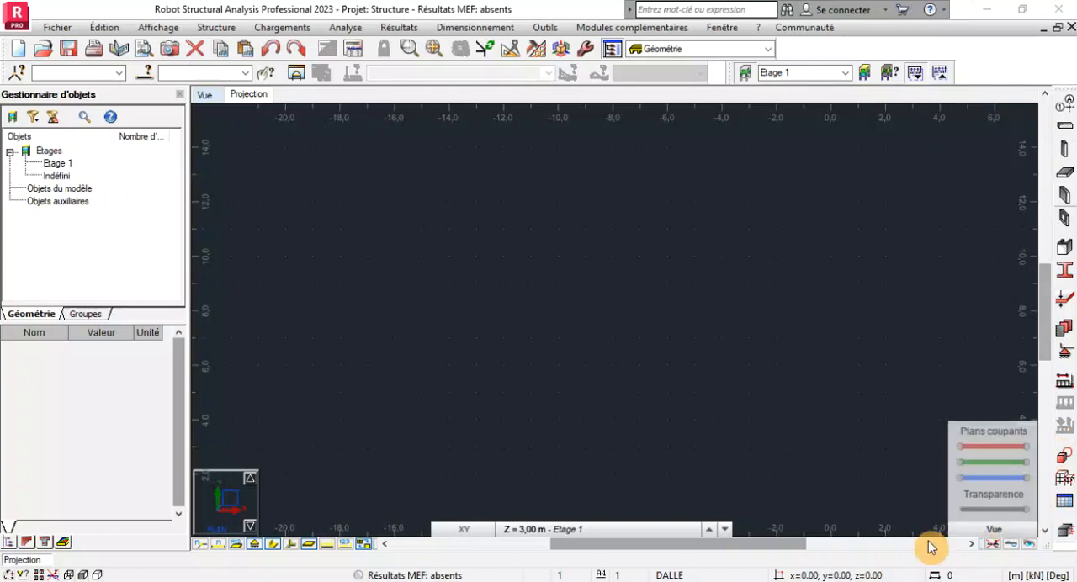
{"action": "left_click", "coordinate": [218, 27]}
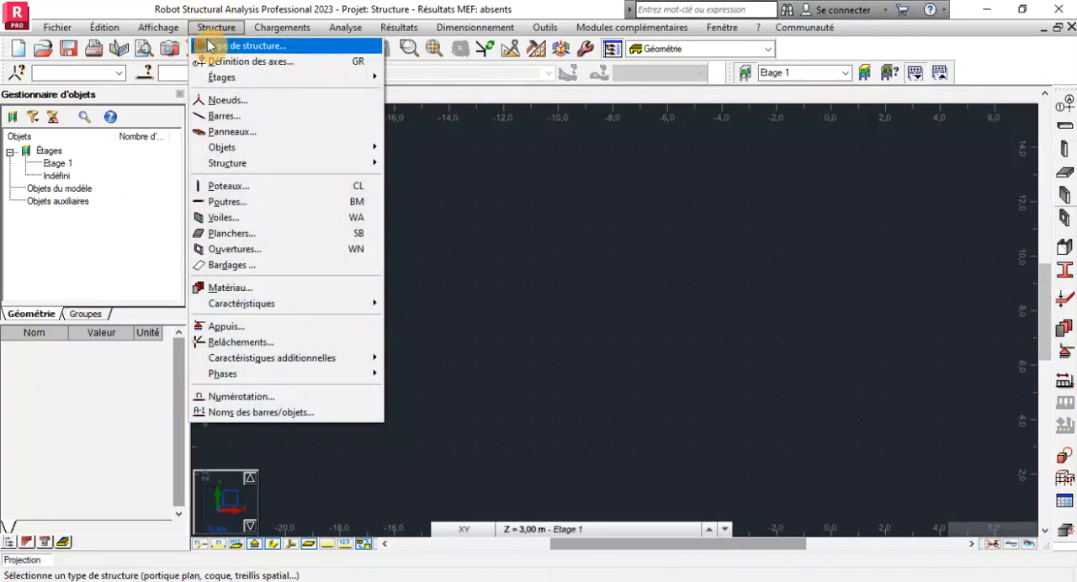
{"action": "left_click", "coordinate": [211, 46]}
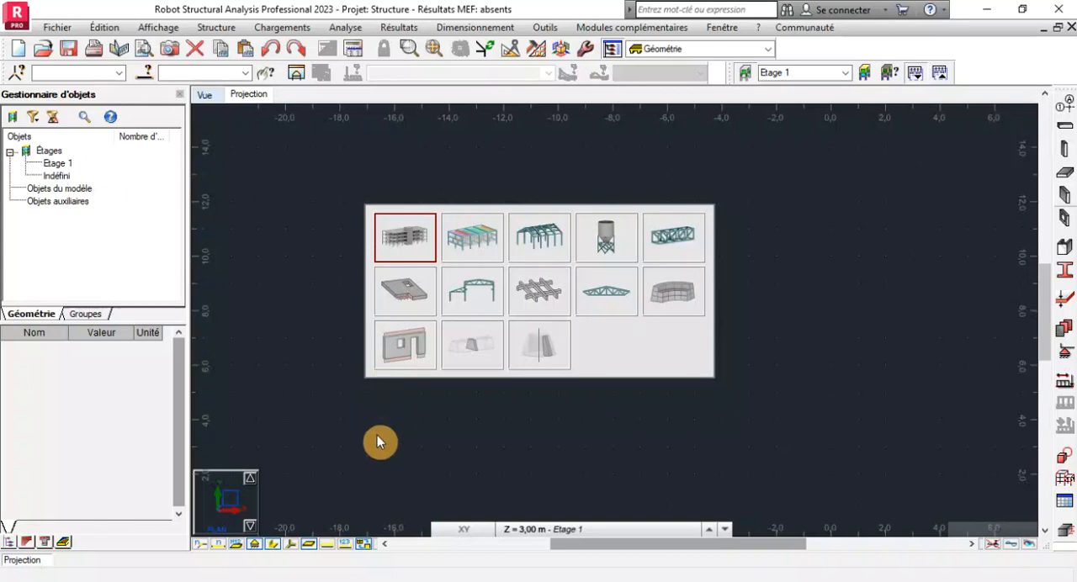
{"action": "left_click", "coordinate": [272, 403]}
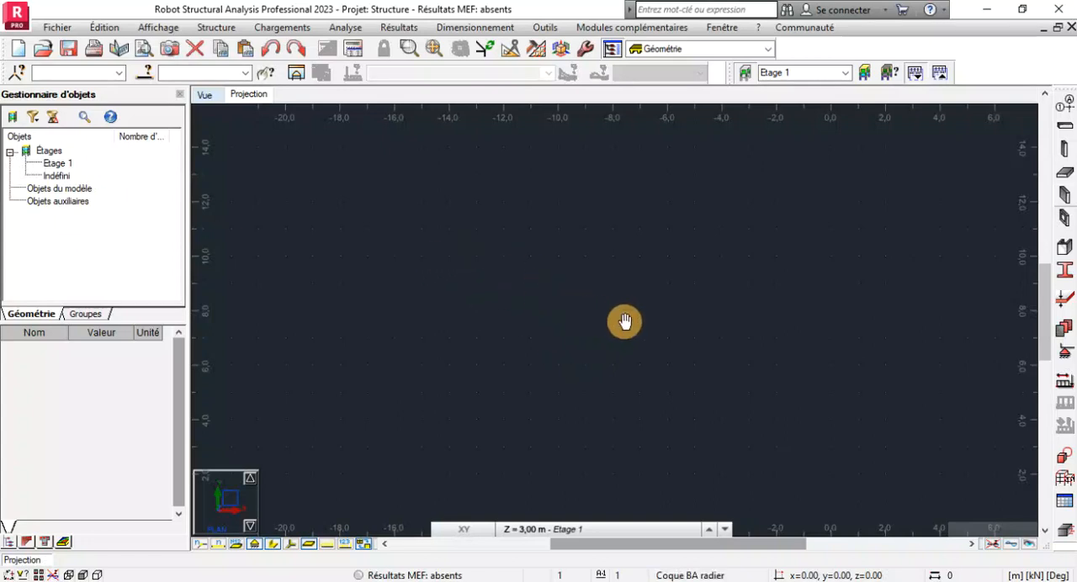
Define Cartesian construction lines along X starting at 0.00 m, repeated once with 3 m spacing.
{"action": "left_click", "coordinate": [1069, 106]}
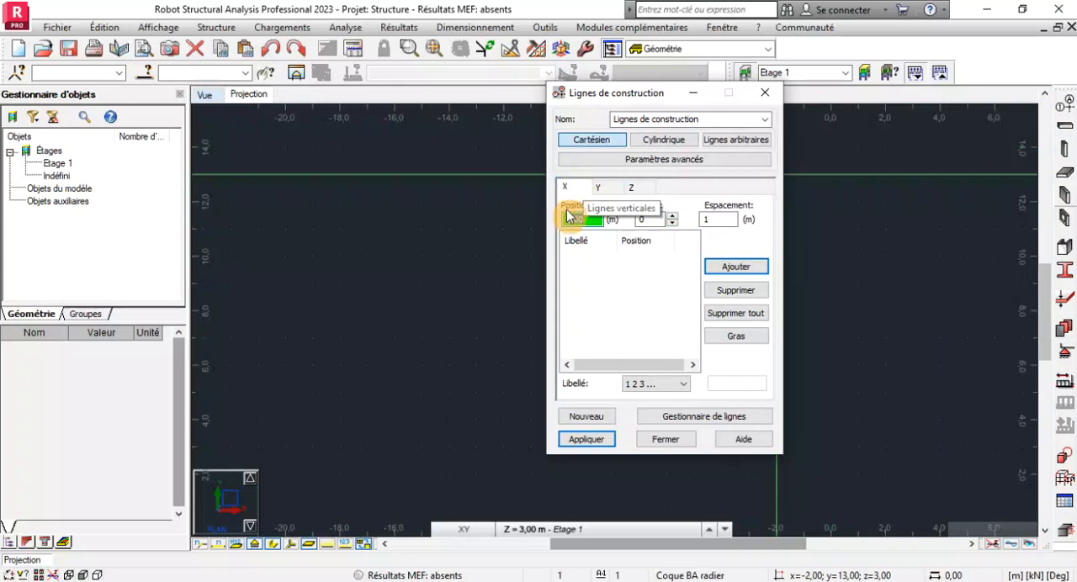
{"action": "left_click", "coordinate": [674, 215]}
{"action": "key", "text": "Tab"}
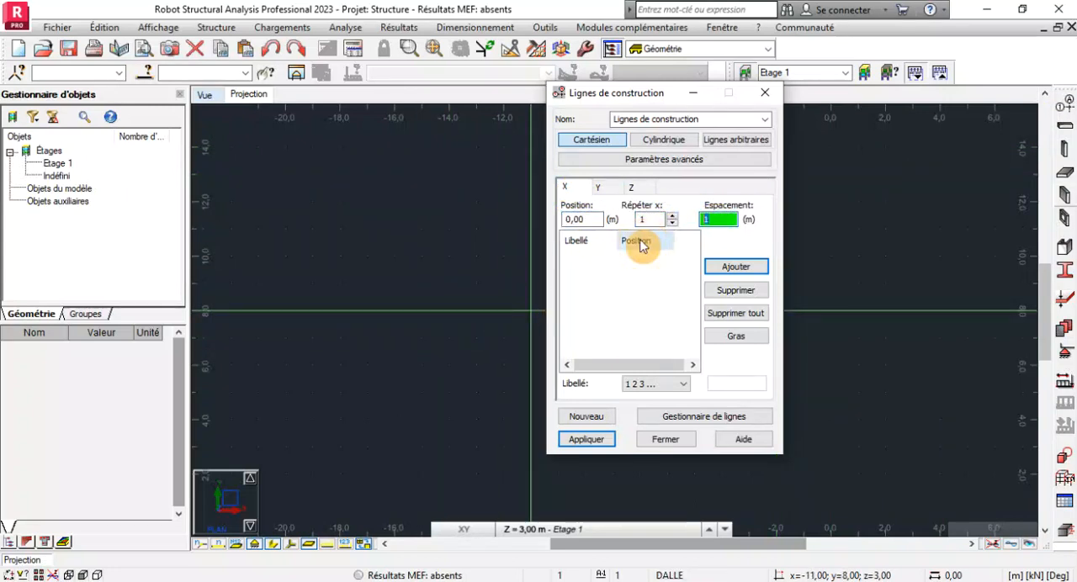
{"action": "type", "text": "3"}
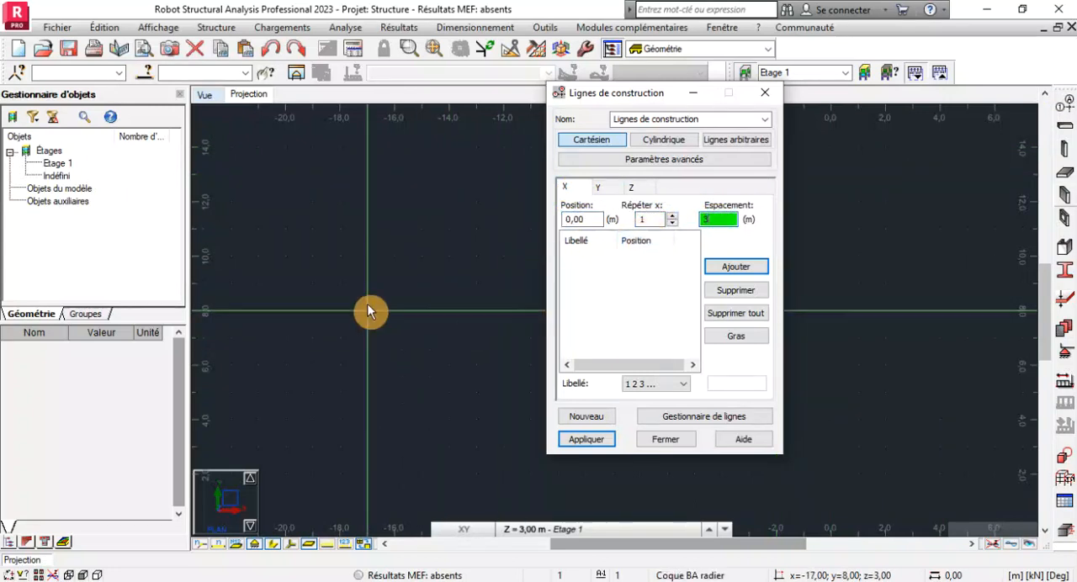
{"action": "left_click", "coordinate": [735, 276]}
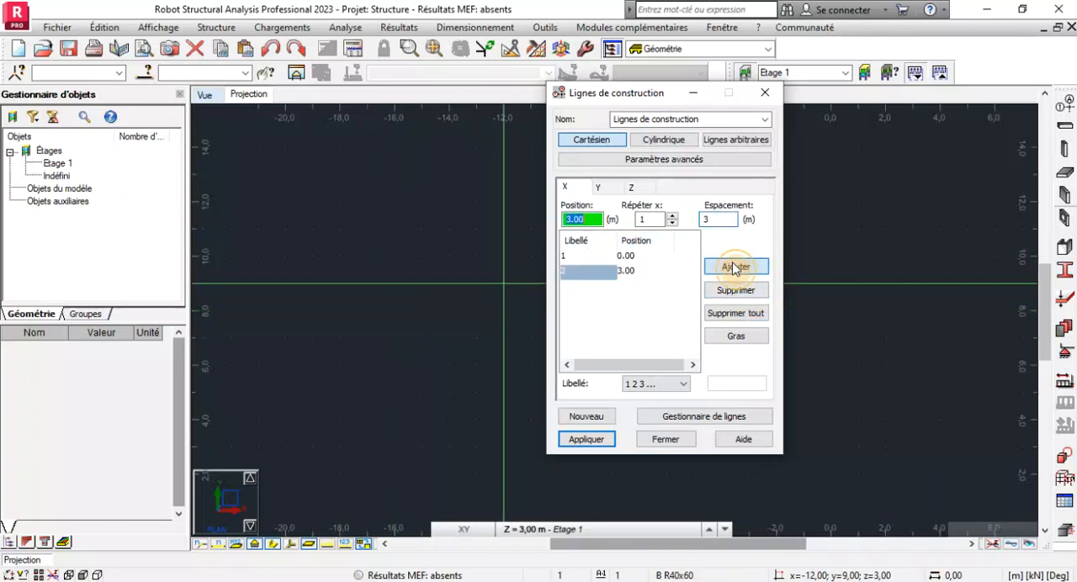
Add Y construction lines labelled A B C, starting at 0.00 m and repeated once with 7.5 m spacing.
{"action": "left_click", "coordinate": [614, 190]}
{"action": "left_click", "coordinate": [647, 386]}
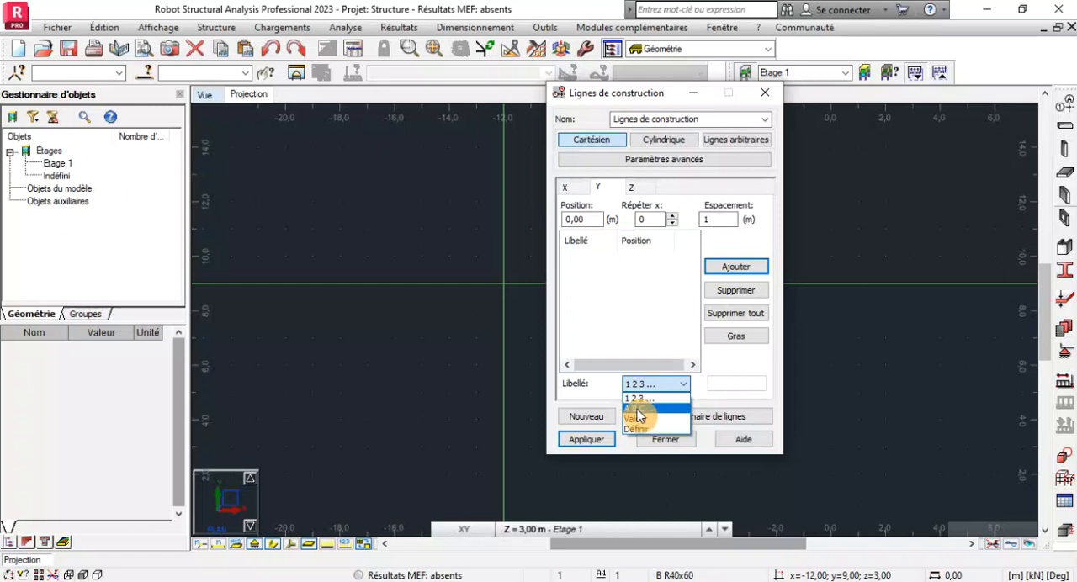
{"action": "left_click", "coordinate": [635, 409]}
{"action": "left_click", "coordinate": [673, 216]}
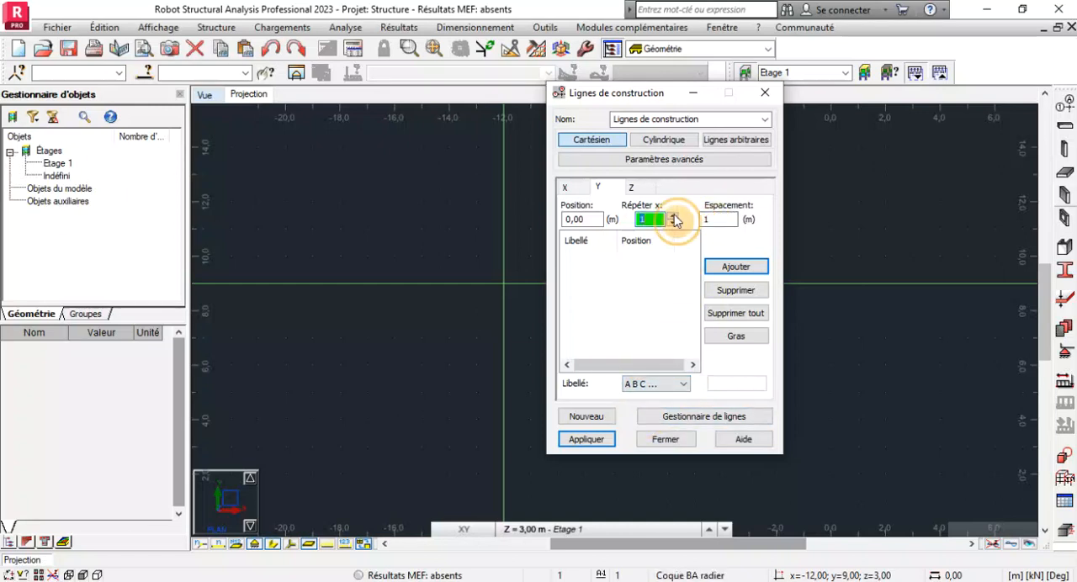
{"action": "key", "text": "Tab"}
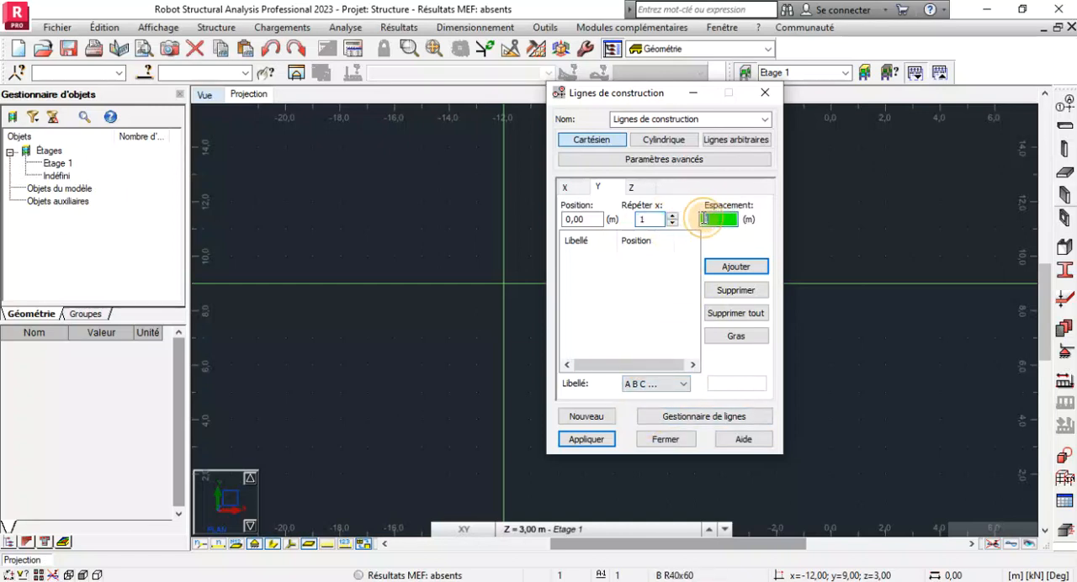
{"action": "type", "text": "7"}
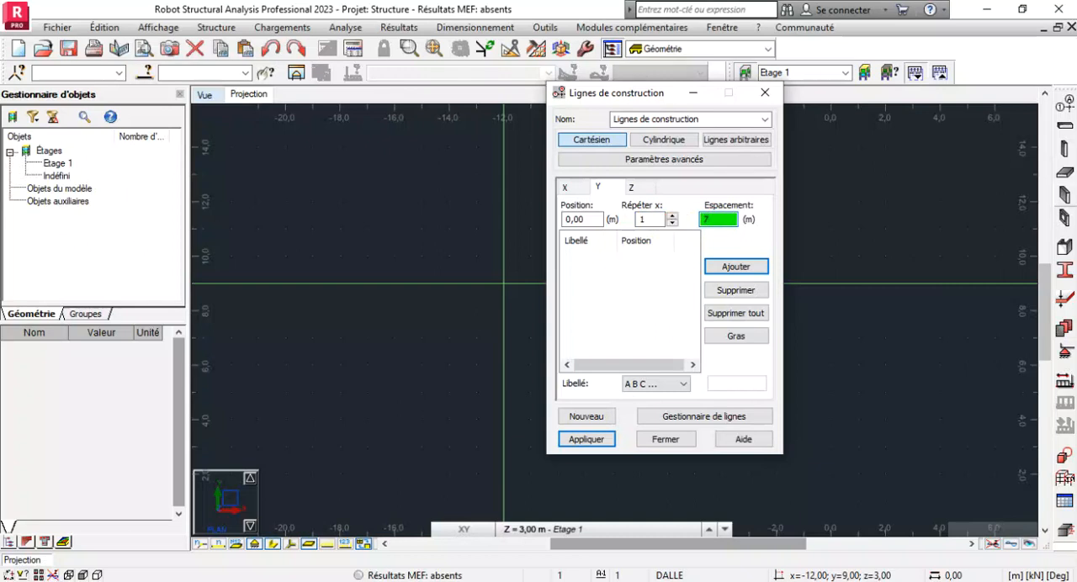
{"action": "type", "text": ".4"}
{"action": "type", "text": "5"}
{"action": "left_click", "coordinate": [632, 187]}
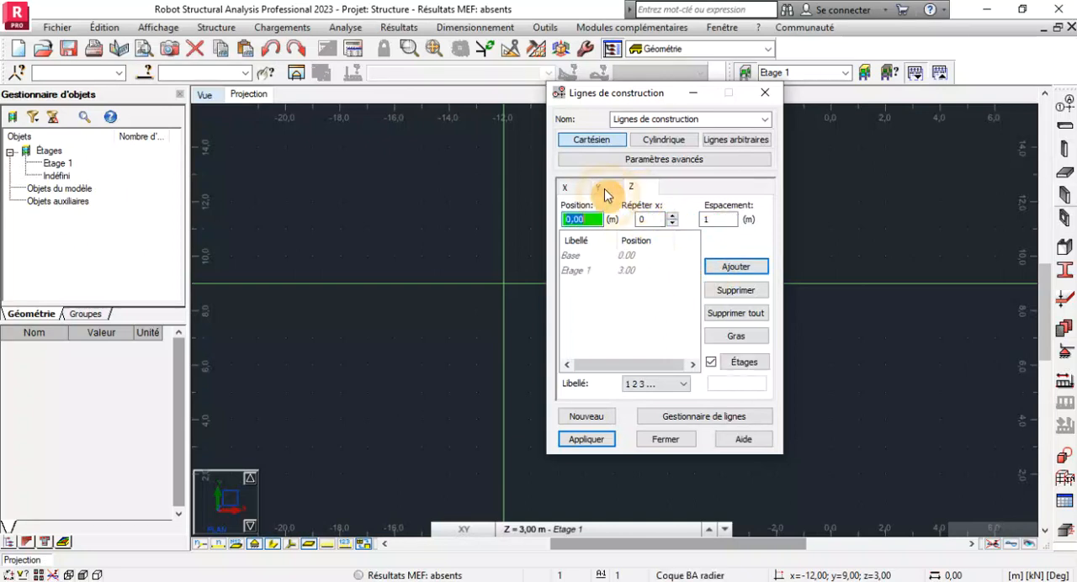
{"action": "left_click", "coordinate": [602, 188]}
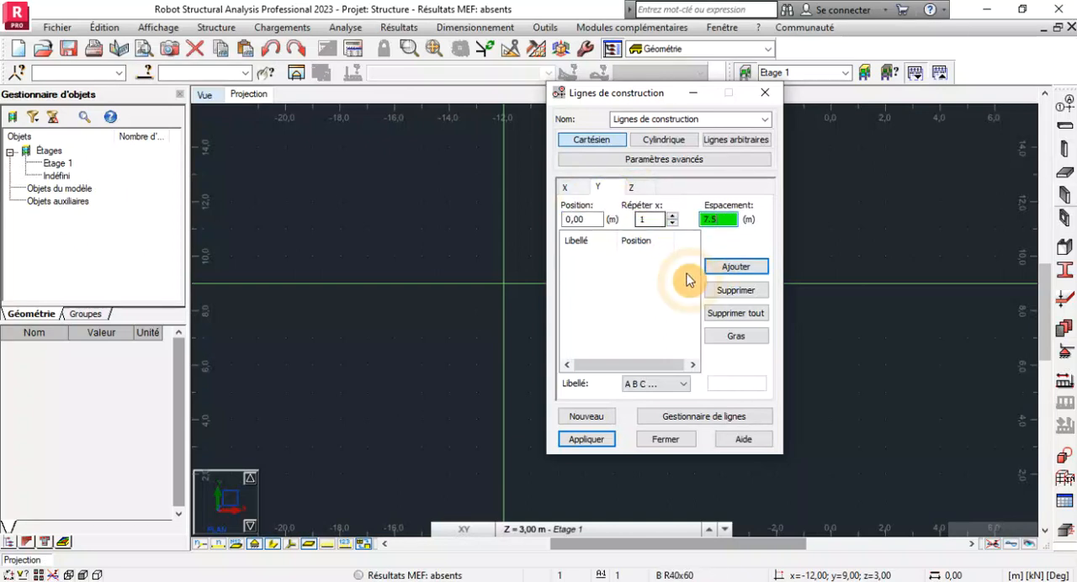
{"action": "left_click", "coordinate": [737, 266]}
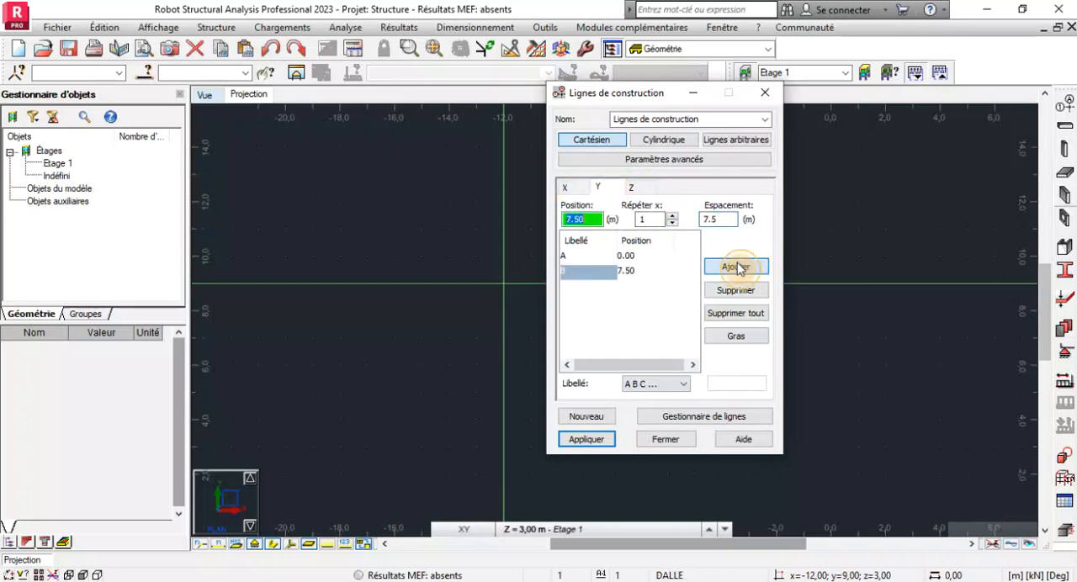
Turn off storeys for the Z axis and add levels at 0.00 and 1.80 m, labelled by value (Valeur).
{"action": "left_click", "coordinate": [640, 187]}
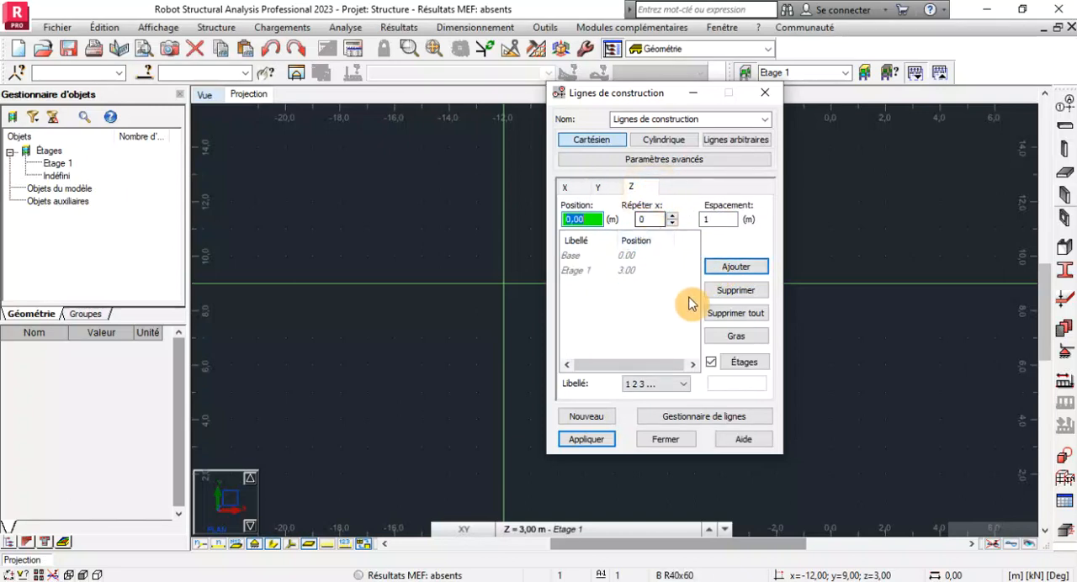
{"action": "left_click", "coordinate": [711, 362]}
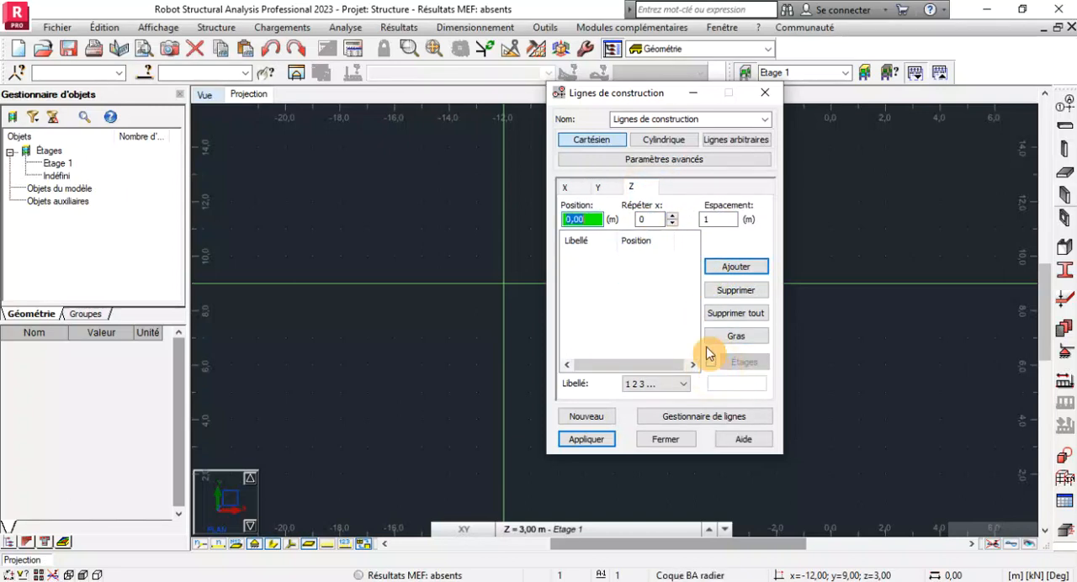
{"action": "left_click", "coordinate": [671, 216]}
{"action": "left_click", "coordinate": [718, 220]}
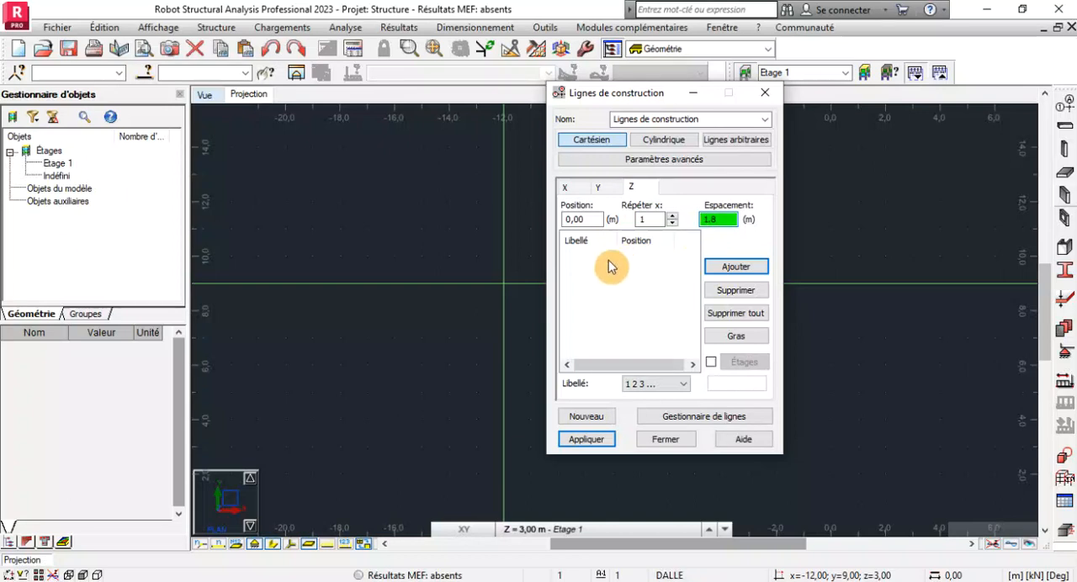
{"action": "left_click", "coordinate": [735, 267]}
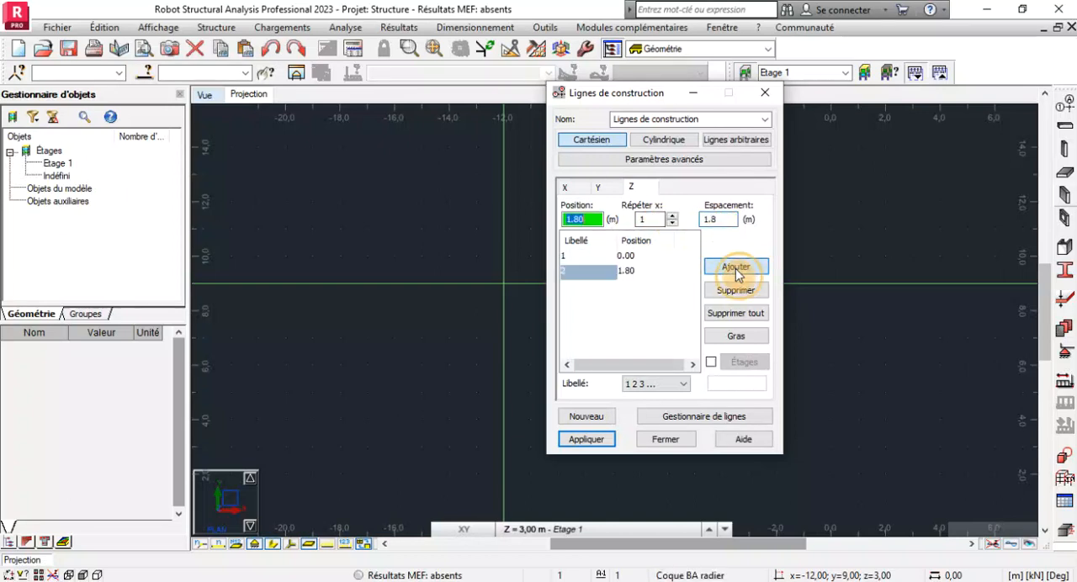
{"action": "left_click", "coordinate": [655, 385]}
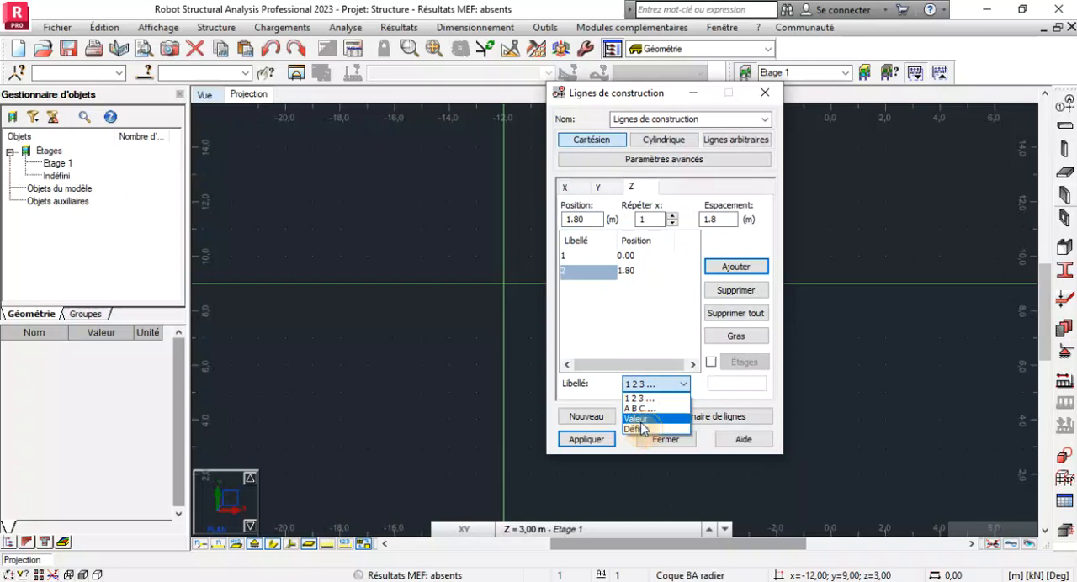
{"action": "left_click", "coordinate": [646, 419]}
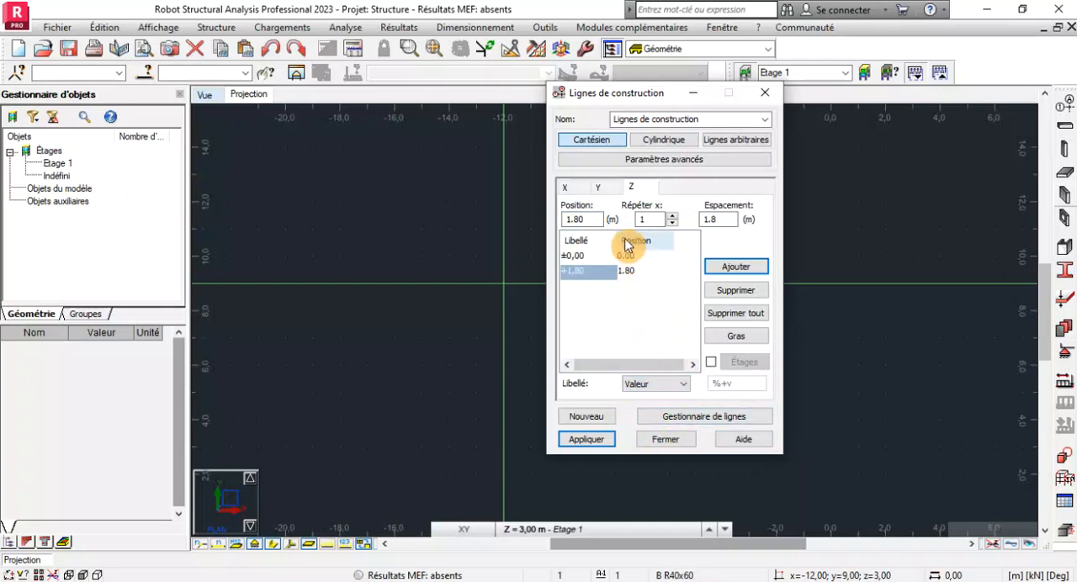
Apply the defined X, Y and Z construction lines to the model and close their definition.
{"action": "left_click", "coordinate": [567, 190]}
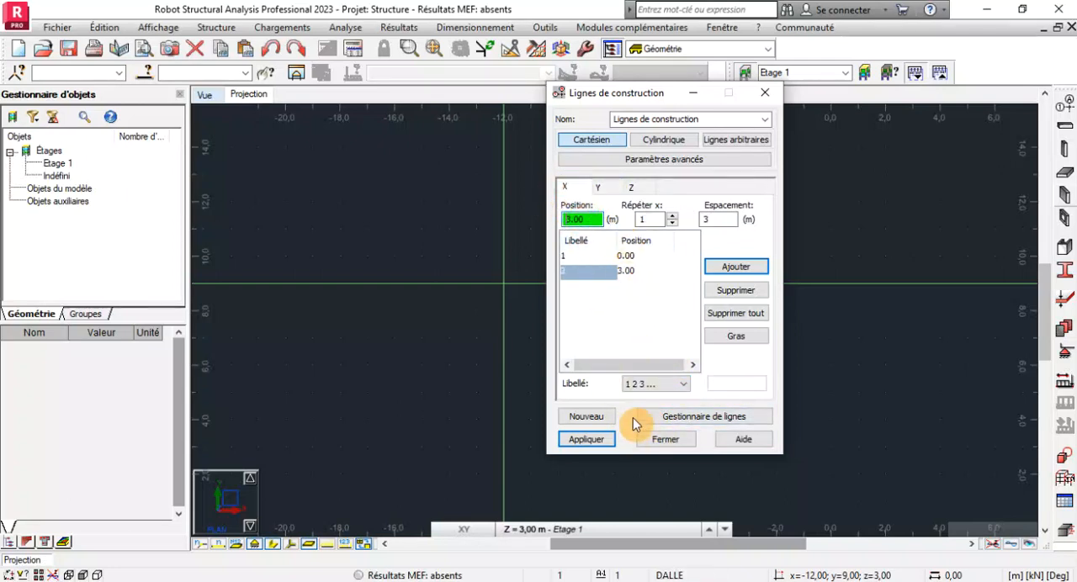
{"action": "left_click", "coordinate": [602, 439]}
{"action": "left_click", "coordinate": [662, 440]}
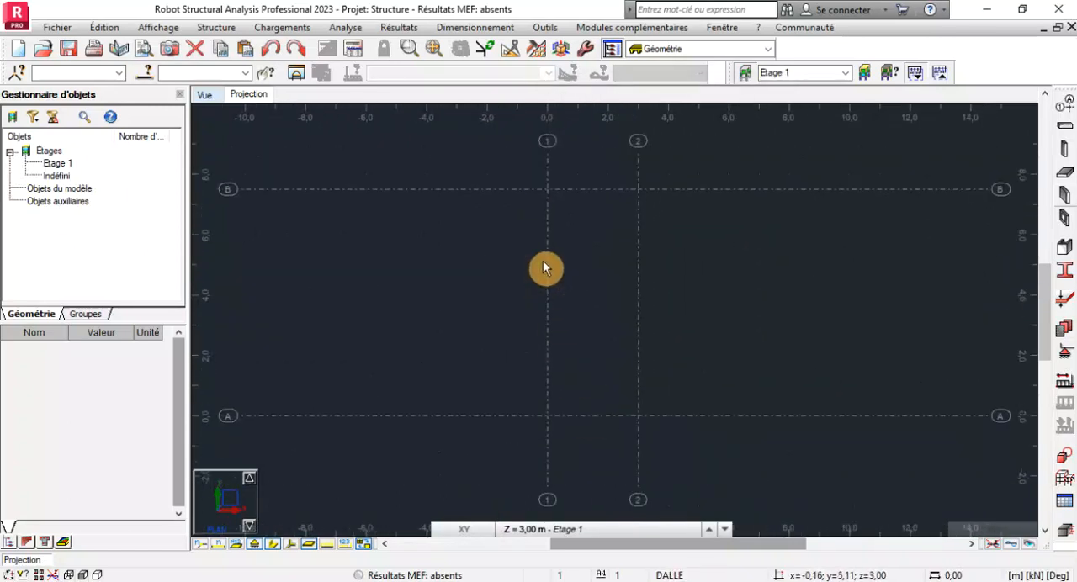
Examine the construction line grid in plan around the intersections of axes 1 and 2 with A and B.
{"action": "scroll", "coordinate": [546, 202], "scroll_direction": "up", "scroll_amount": 1}
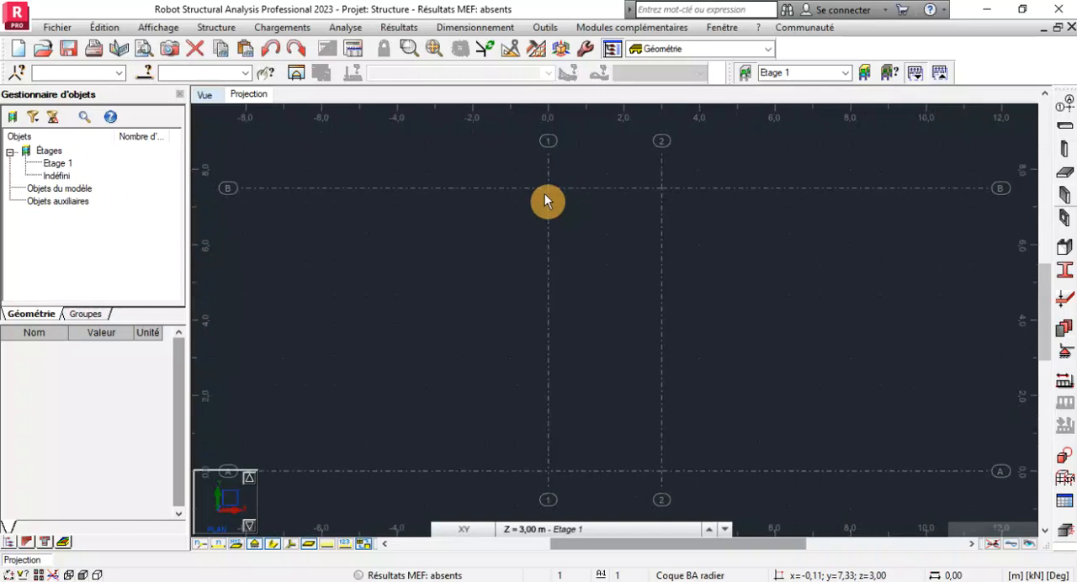
{"action": "scroll", "coordinate": [546, 202], "scroll_direction": "down", "scroll_amount": 1}
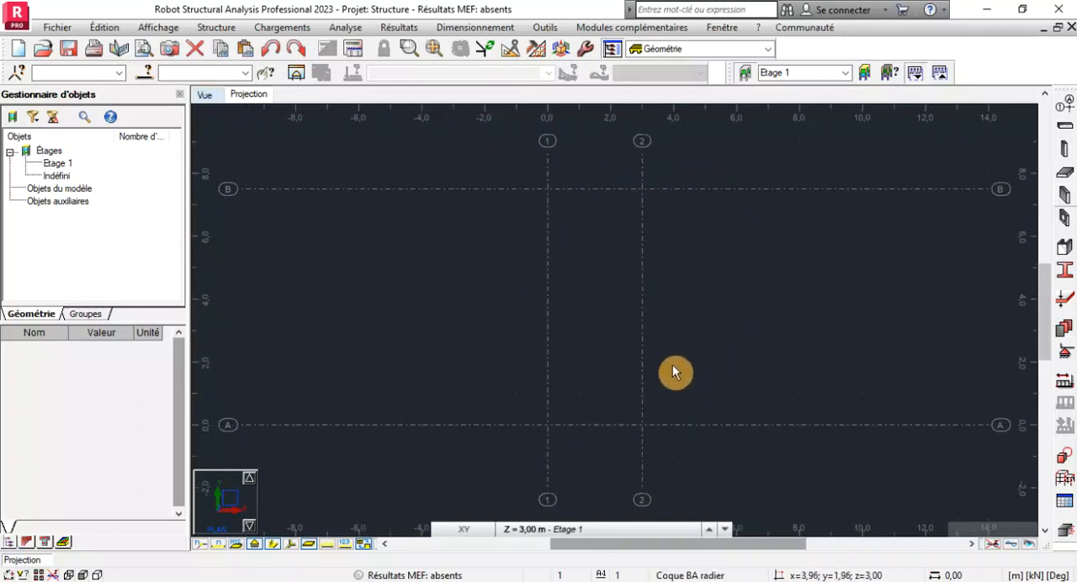
{"action": "scroll", "coordinate": [552, 213], "scroll_direction": "up", "scroll_amount": 1}
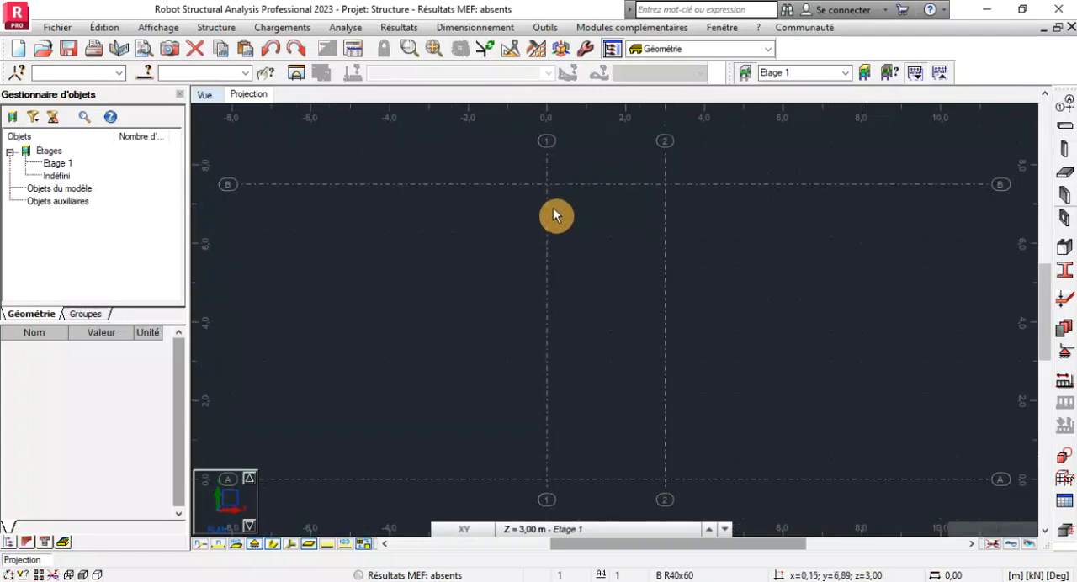
{"action": "scroll", "coordinate": [555, 216], "scroll_direction": "down", "scroll_amount": 1}
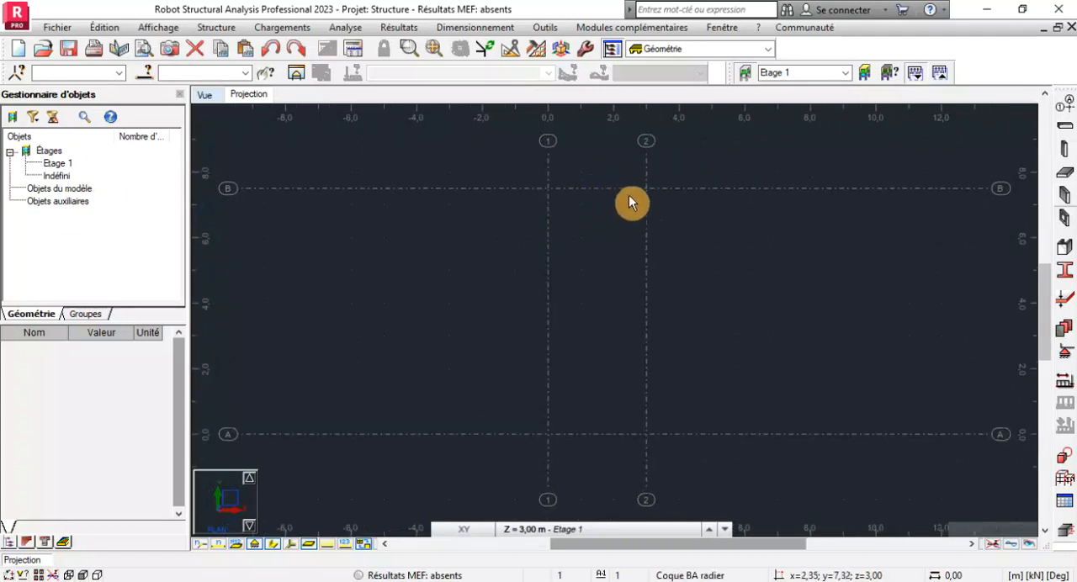
{"action": "scroll", "coordinate": [555, 184], "scroll_direction": "up", "scroll_amount": 1}
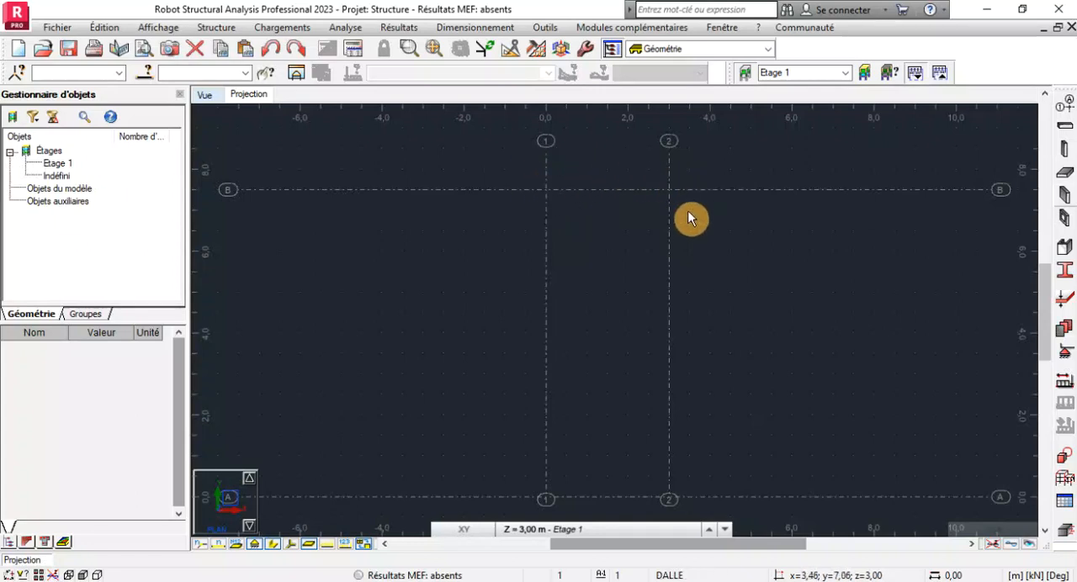
{"action": "scroll", "coordinate": [644, 267], "scroll_direction": "down", "scroll_amount": 1}
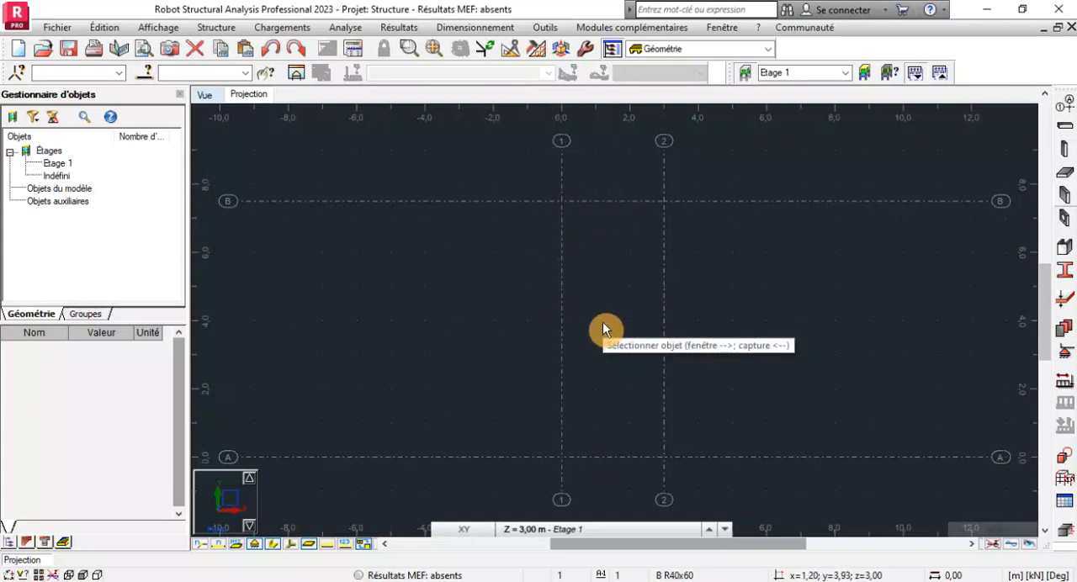
{"action": "scroll", "coordinate": [688, 312], "scroll_direction": "down", "scroll_amount": 1}
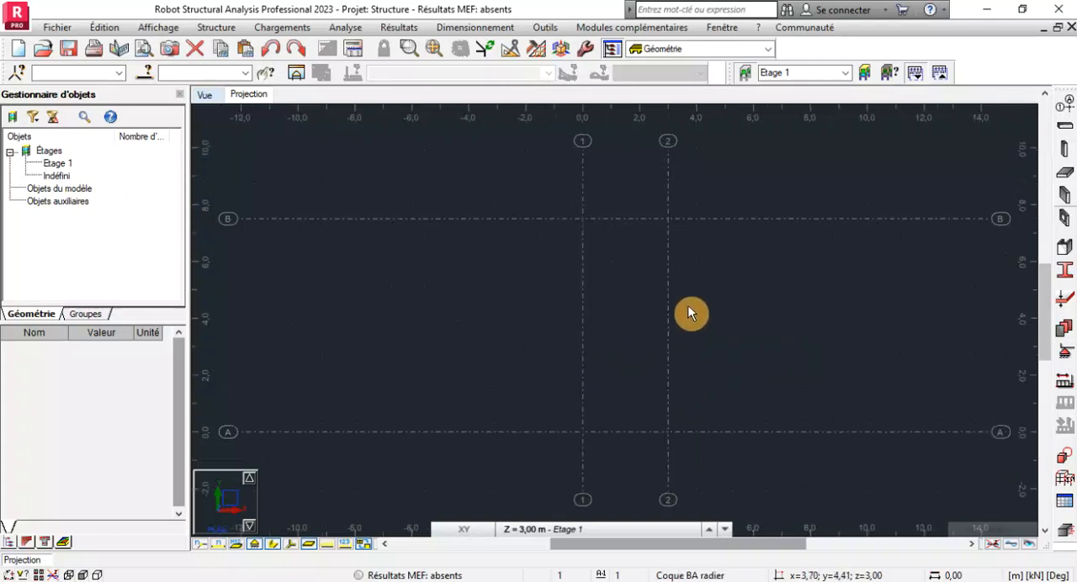
Add an X construction line offset -0.2 m from the line at 0.00 and make it bold.
{"action": "left_click", "coordinate": [1062, 109]}
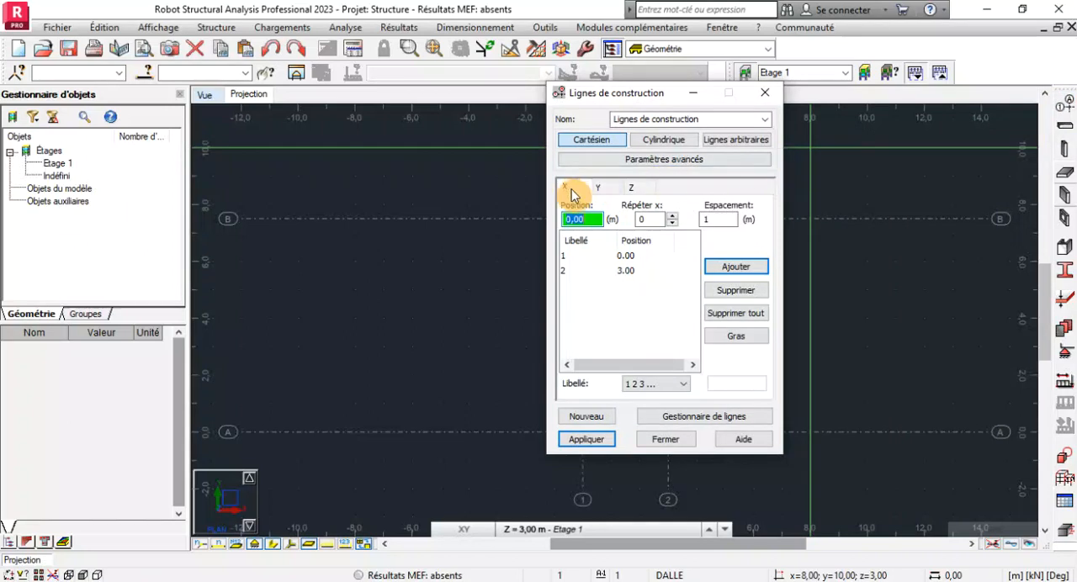
{"action": "left_click", "coordinate": [568, 258]}
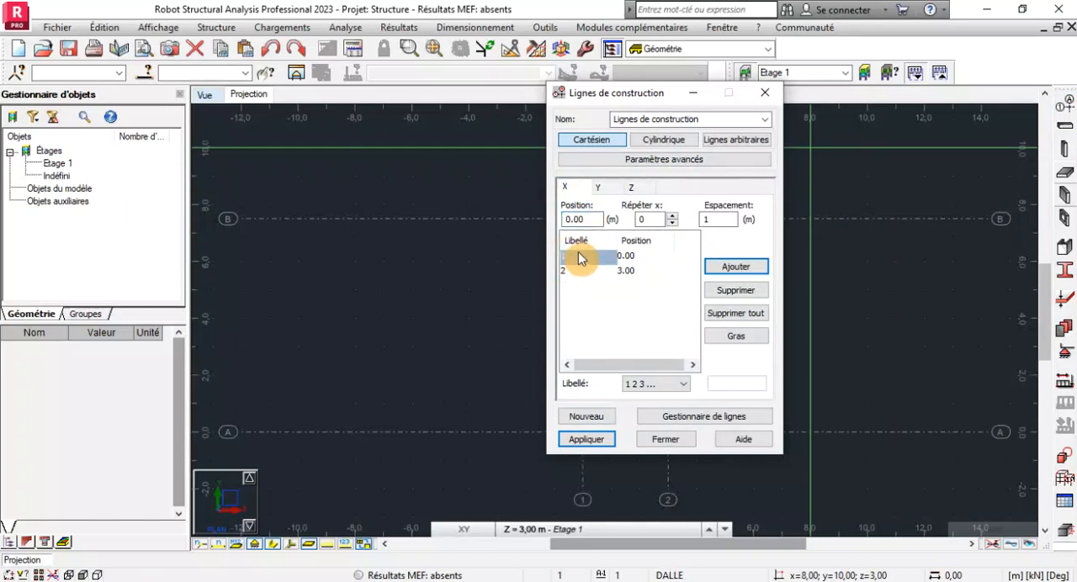
{"action": "left_click", "coordinate": [673, 216]}
{"action": "left_click", "coordinate": [712, 219]}
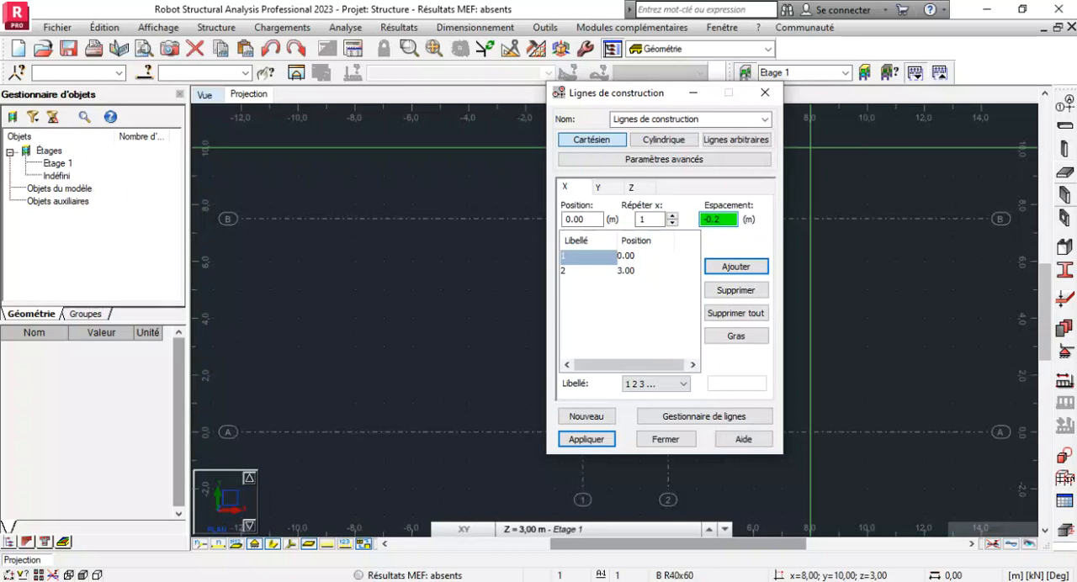
{"action": "left_click", "coordinate": [719, 269]}
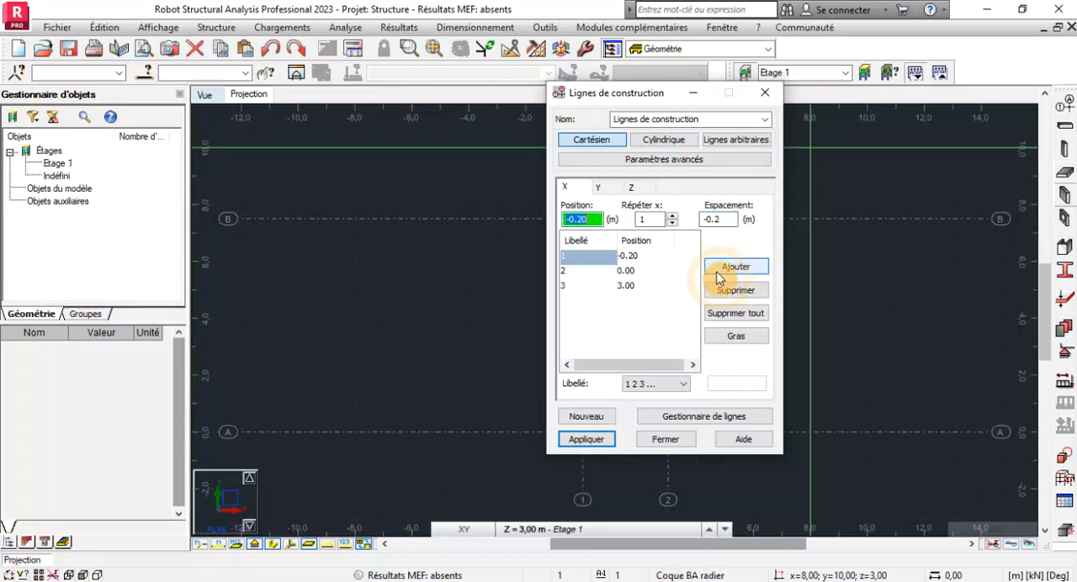
{"action": "left_click", "coordinate": [736, 342]}
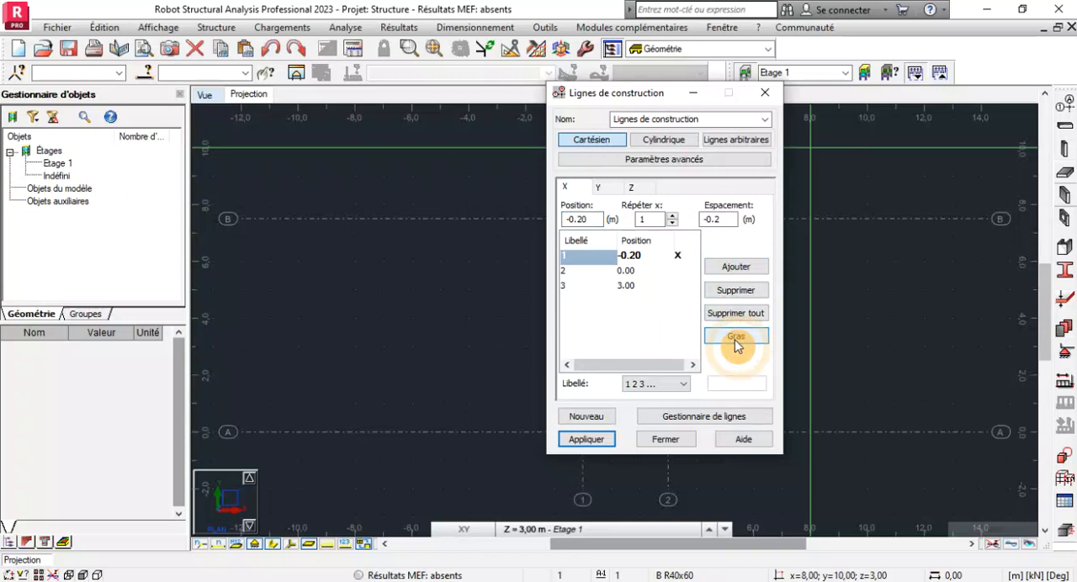
Add an X construction line offset 0.2 m from the line at 3.00 and make it bold.
{"action": "left_click", "coordinate": [583, 289]}
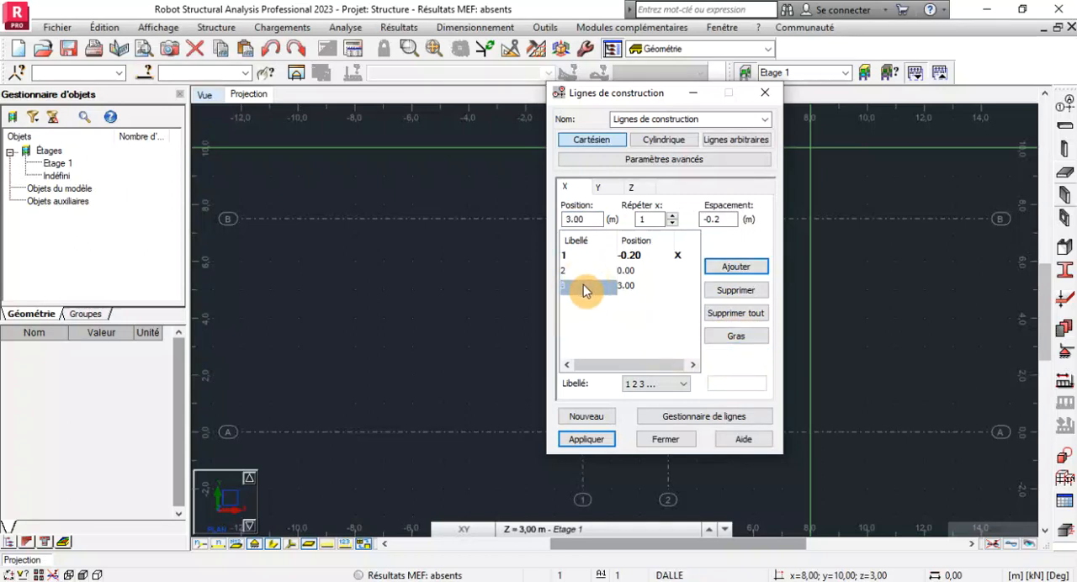
{"action": "double_click", "coordinate": [708, 218]}
{"action": "type", "text": "0.2"}
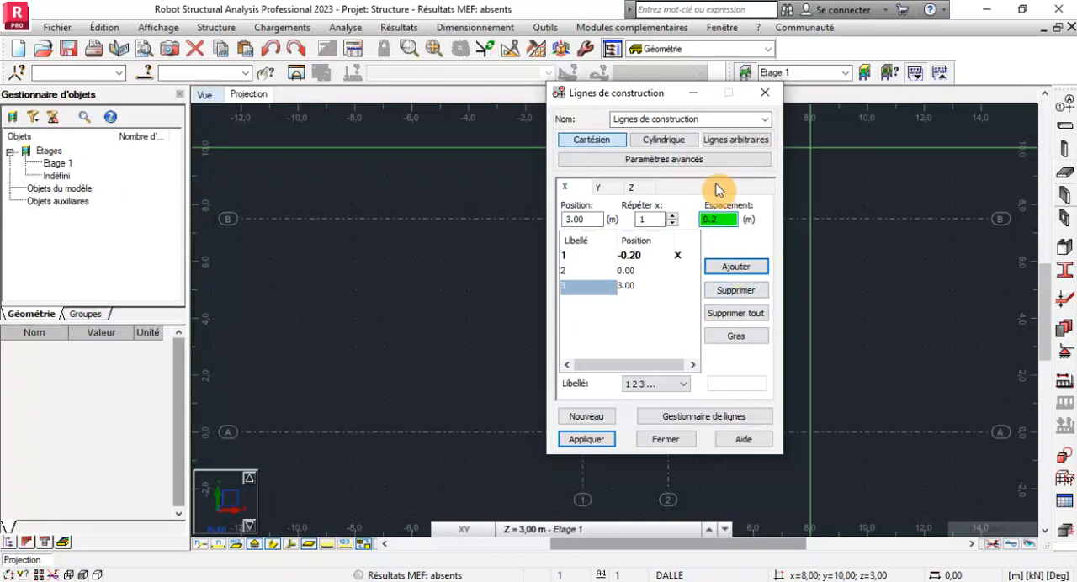
{"action": "left_click", "coordinate": [717, 269]}
{"action": "left_click", "coordinate": [736, 336]}
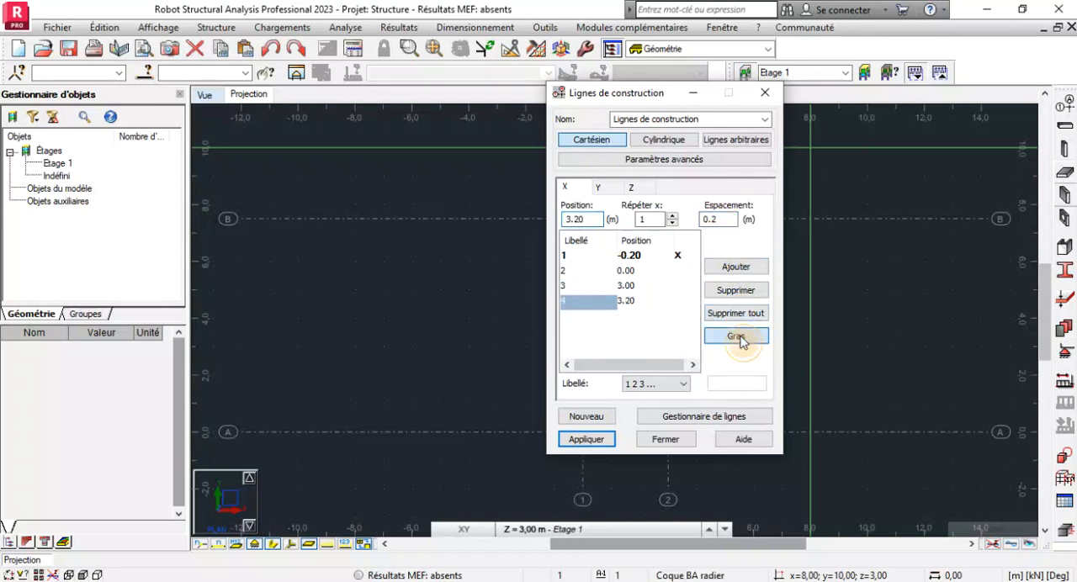
Set Y-axis labels to A B C and add a bold Y construction line offset -0.2 m from the line at 0.00.
{"action": "left_click", "coordinate": [604, 190]}
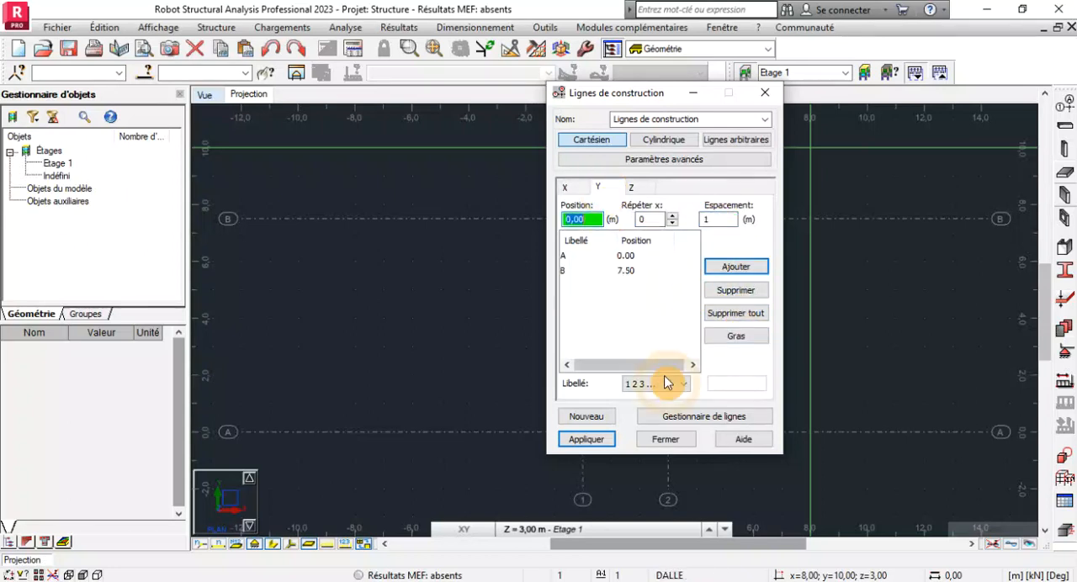
{"action": "left_click", "coordinate": [656, 384]}
{"action": "left_click", "coordinate": [656, 409]}
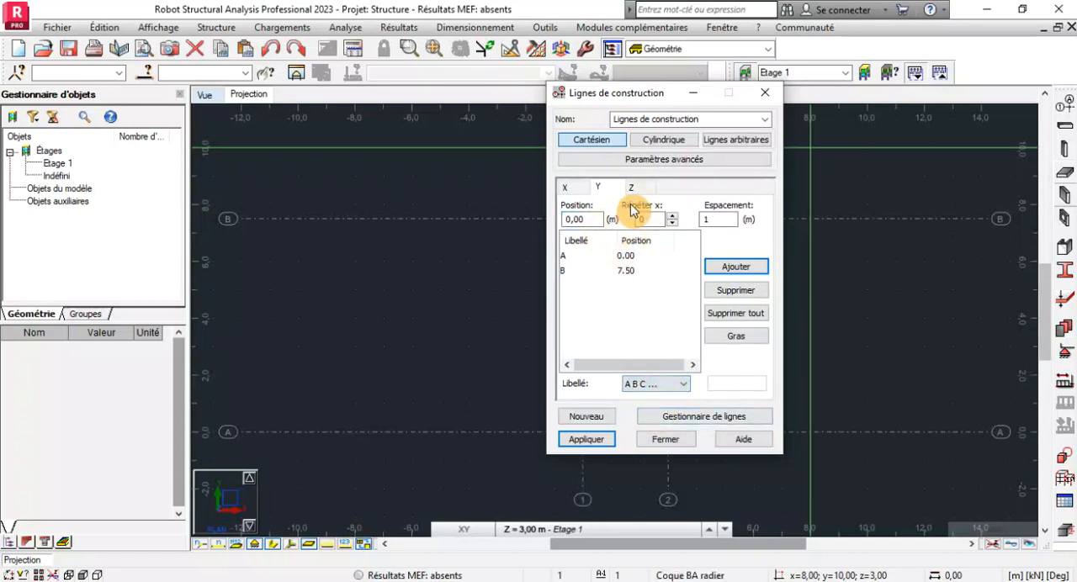
{"action": "left_click", "coordinate": [671, 215]}
{"action": "key", "text": "Tab"}
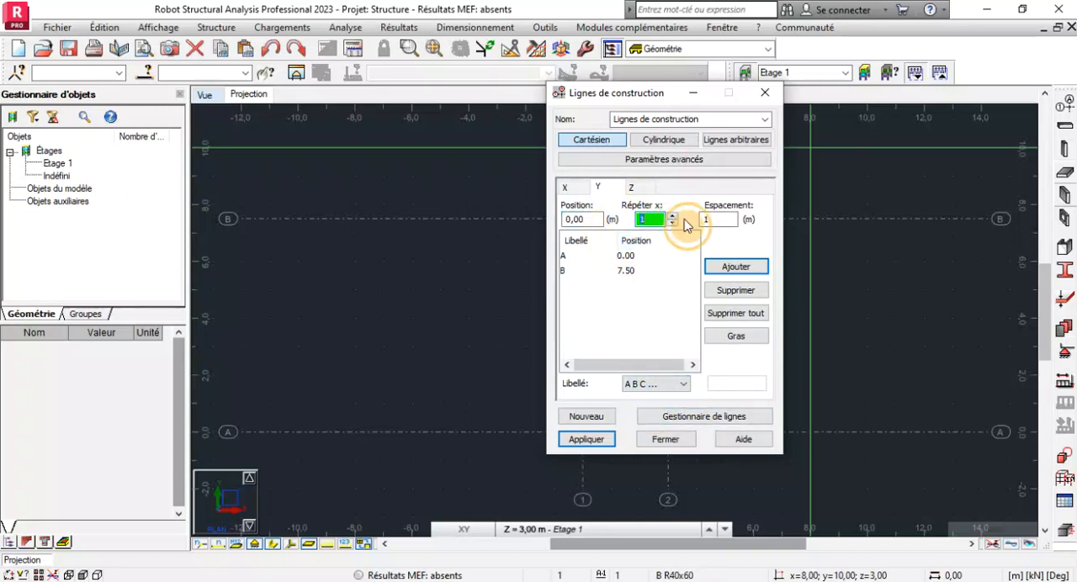
{"action": "type", "text": "-"}
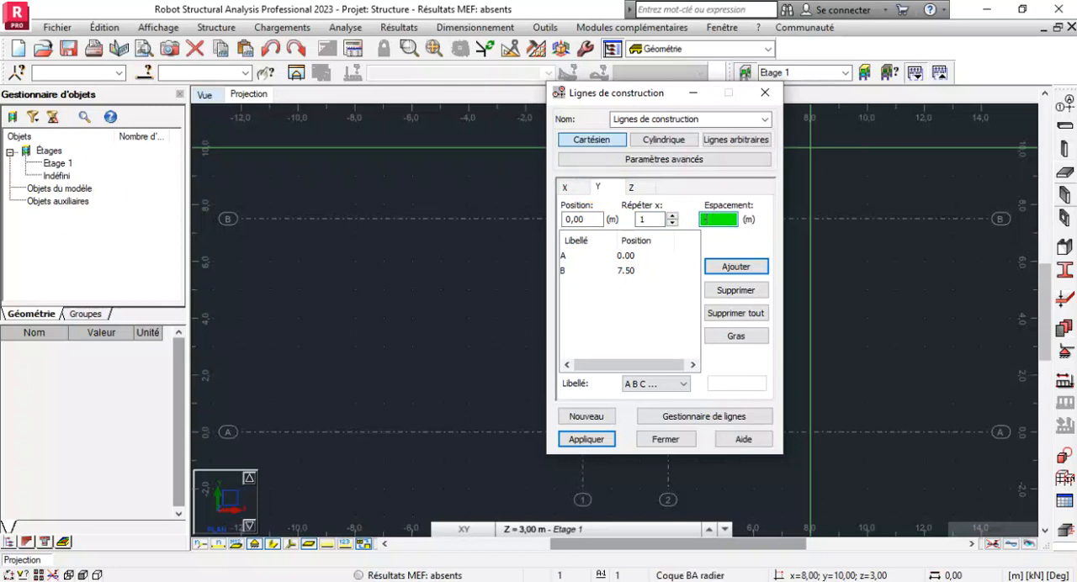
{"action": "type", "text": "0.2"}
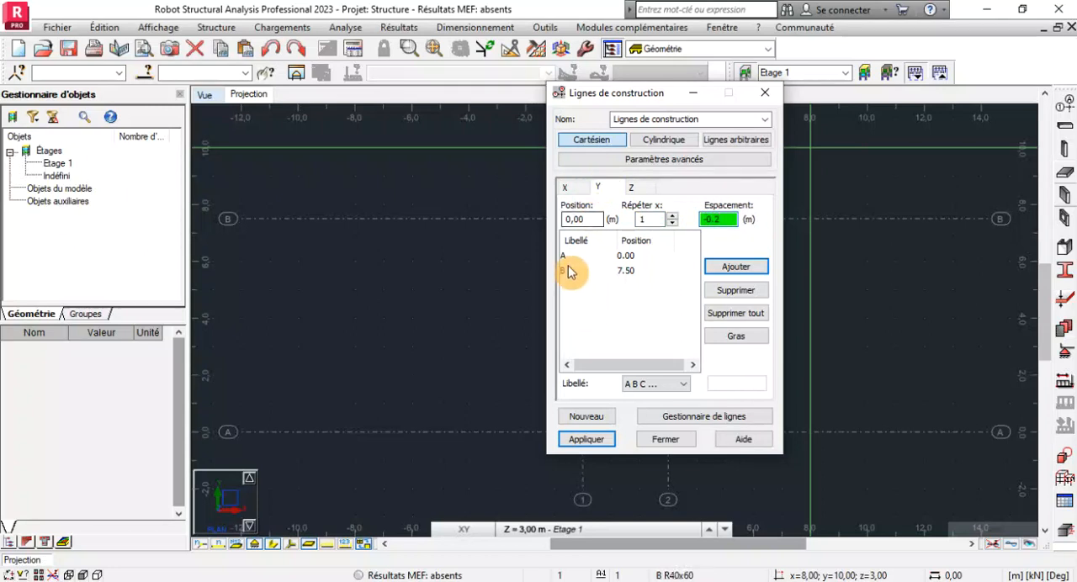
{"action": "left_click", "coordinate": [570, 256]}
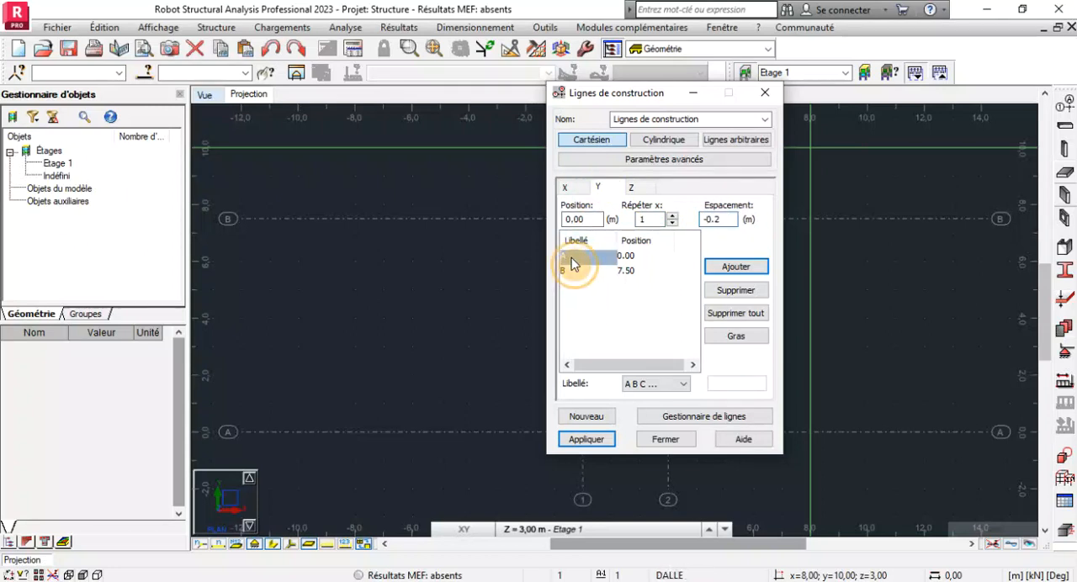
{"action": "left_click", "coordinate": [730, 268]}
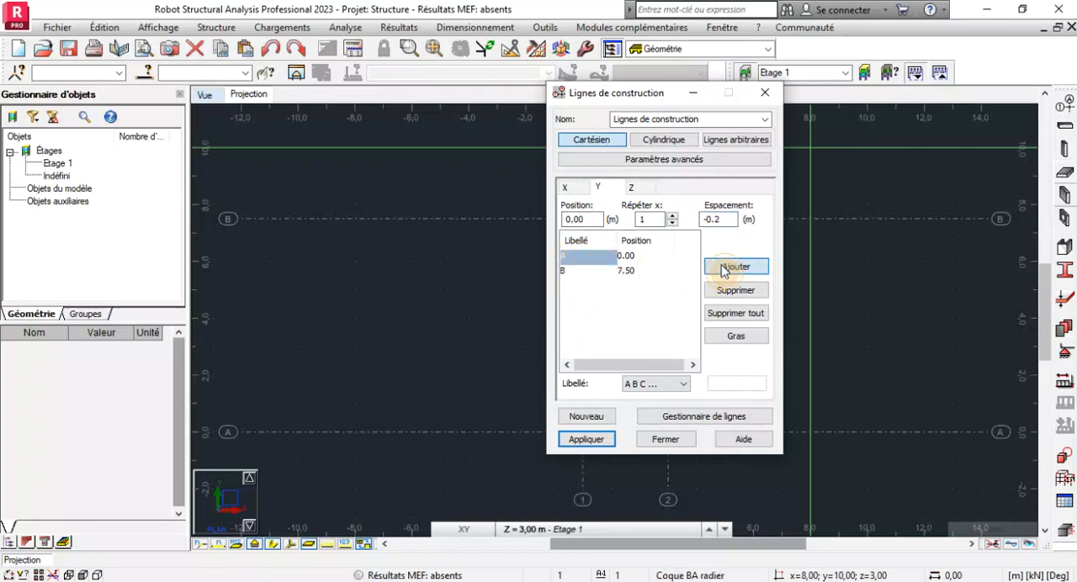
{"action": "left_click", "coordinate": [729, 337]}
Add a bold Y construction line offset 0.2 m from the line at 7.50 and apply the updated construction lines.
{"action": "left_click", "coordinate": [595, 273]}
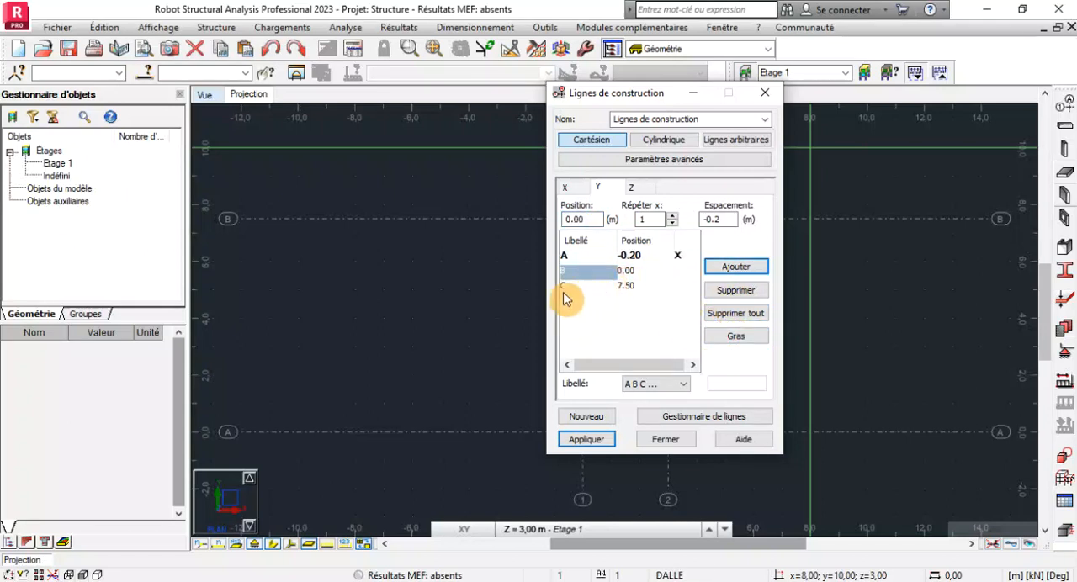
{"action": "left_click", "coordinate": [564, 286]}
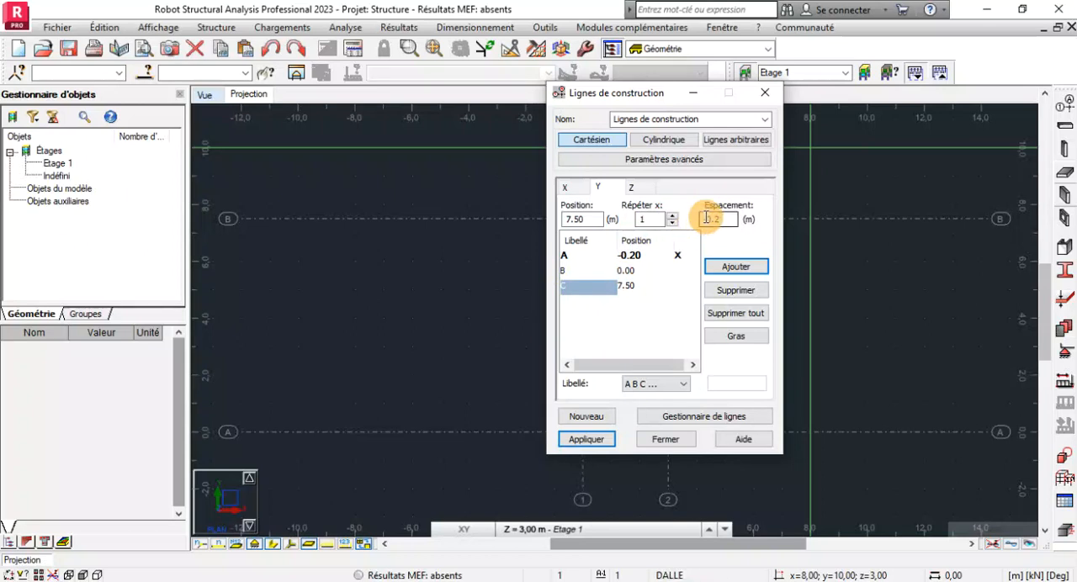
{"action": "double_click", "coordinate": [707, 218]}
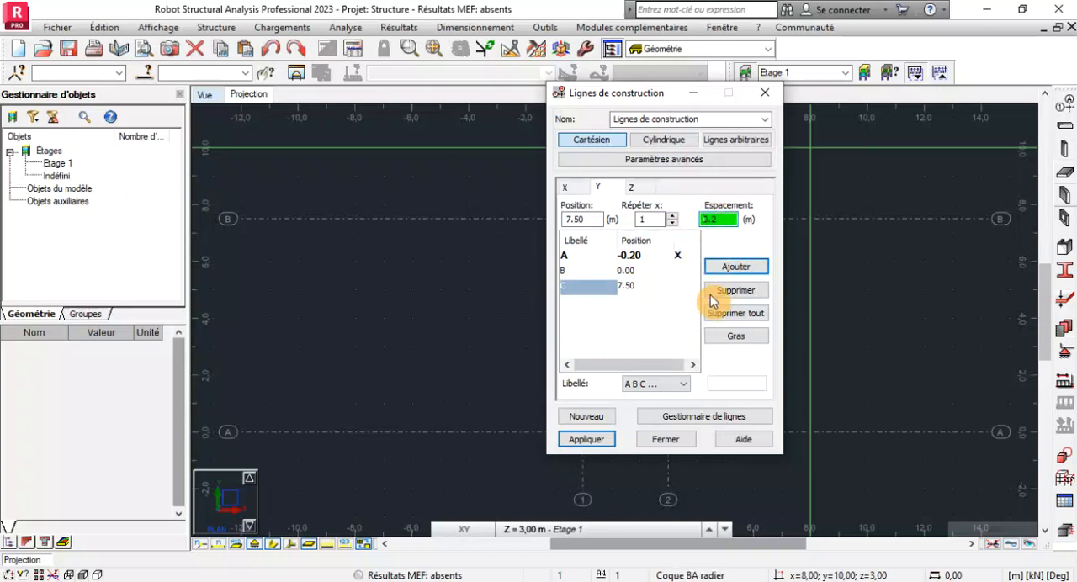
{"action": "left_click", "coordinate": [735, 267]}
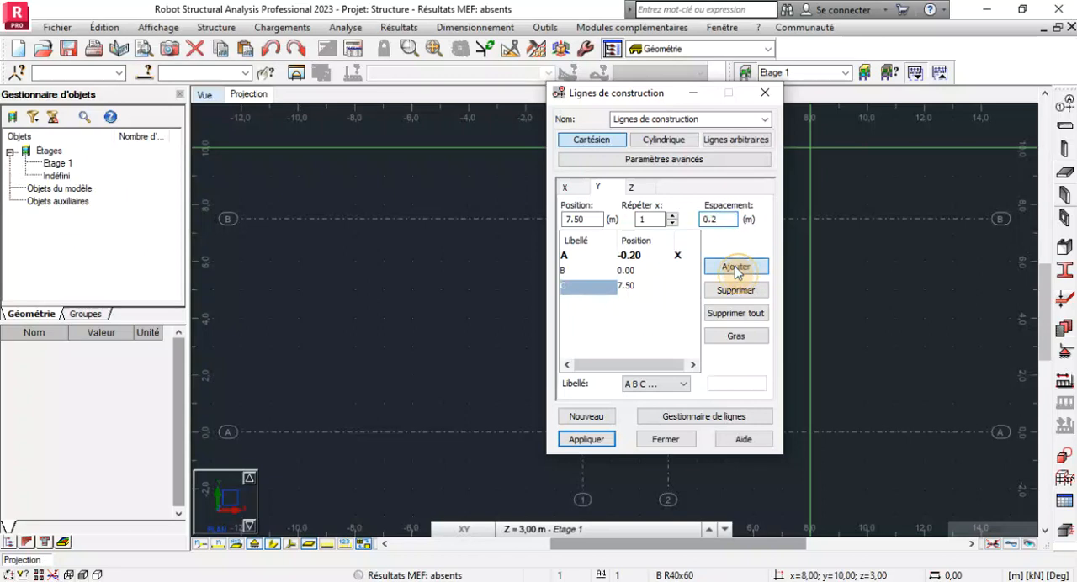
{"action": "left_click", "coordinate": [726, 337]}
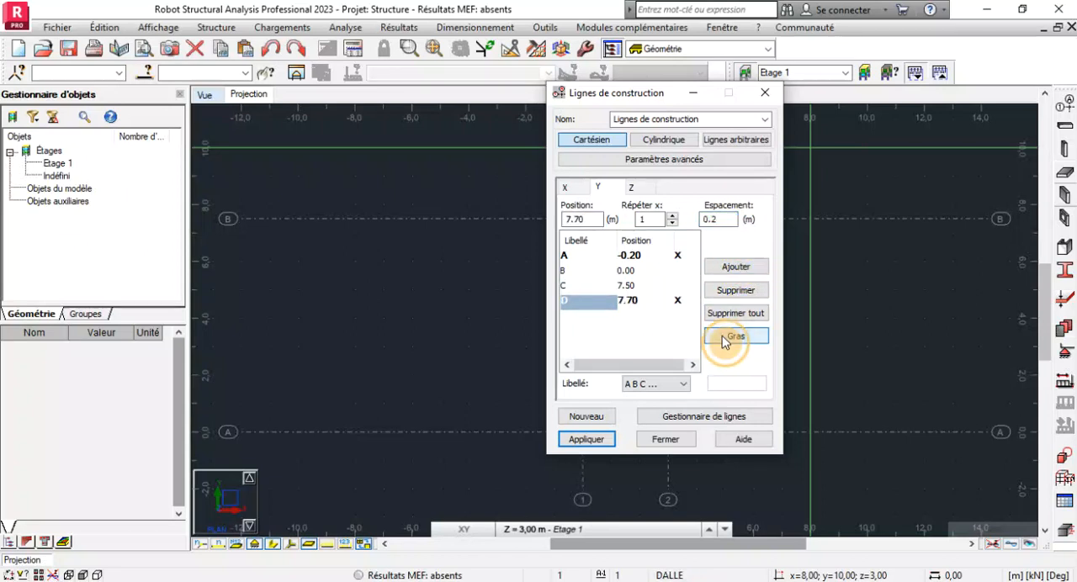
{"action": "left_click", "coordinate": [608, 439]}
{"action": "left_click", "coordinate": [658, 442]}
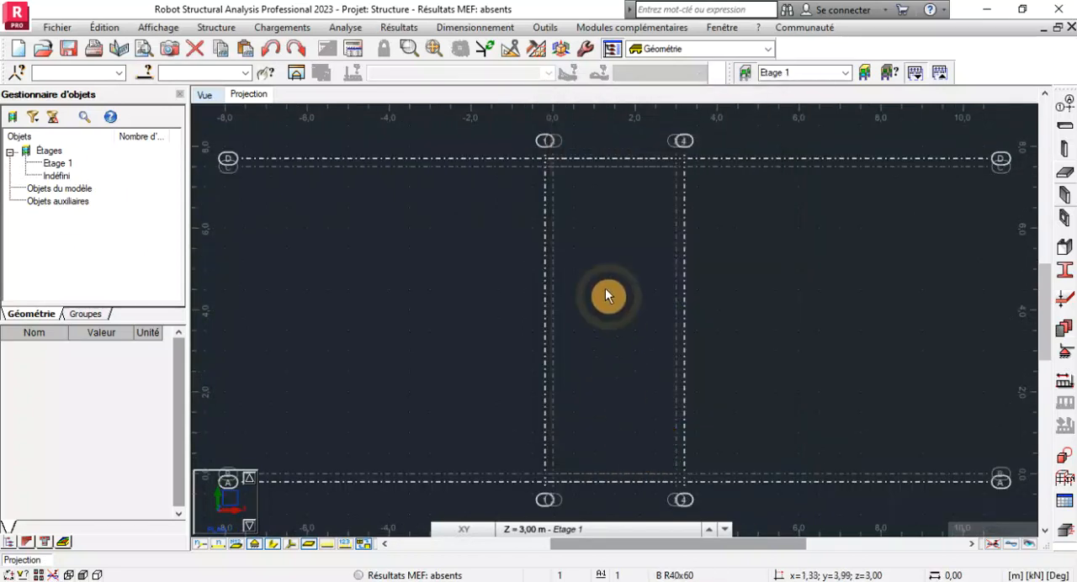
Examine the updated grid in plan, comparing the bold outer lines with the inner axes at the corners and along the sides.
{"action": "scroll", "coordinate": [601, 289], "scroll_direction": "down", "scroll_amount": 2}
{"action": "scroll", "coordinate": [567, 423], "scroll_direction": "up", "scroll_amount": 2}
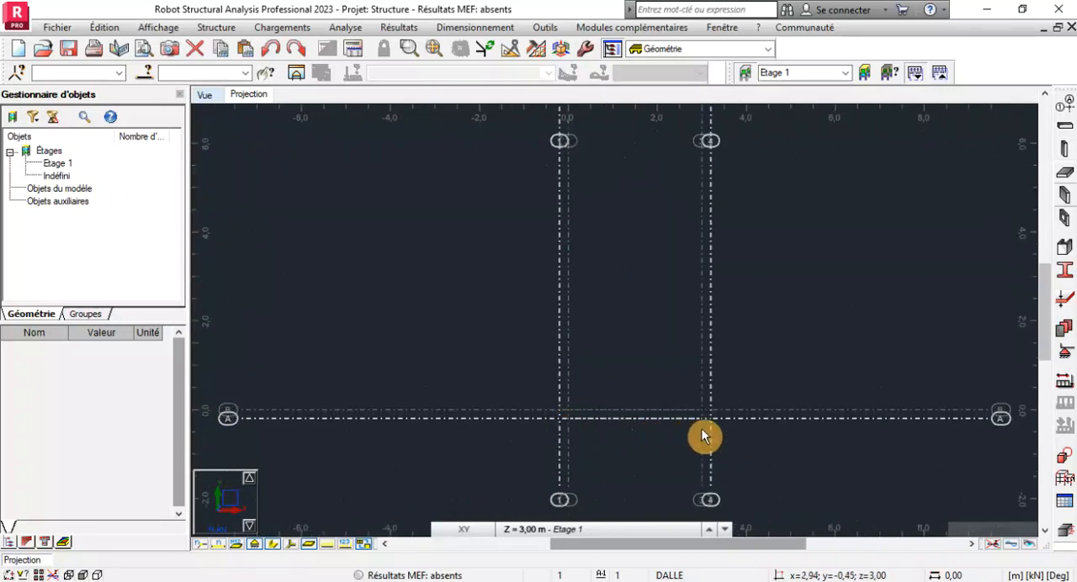
{"action": "scroll", "coordinate": [643, 341], "scroll_direction": "down", "scroll_amount": 1}
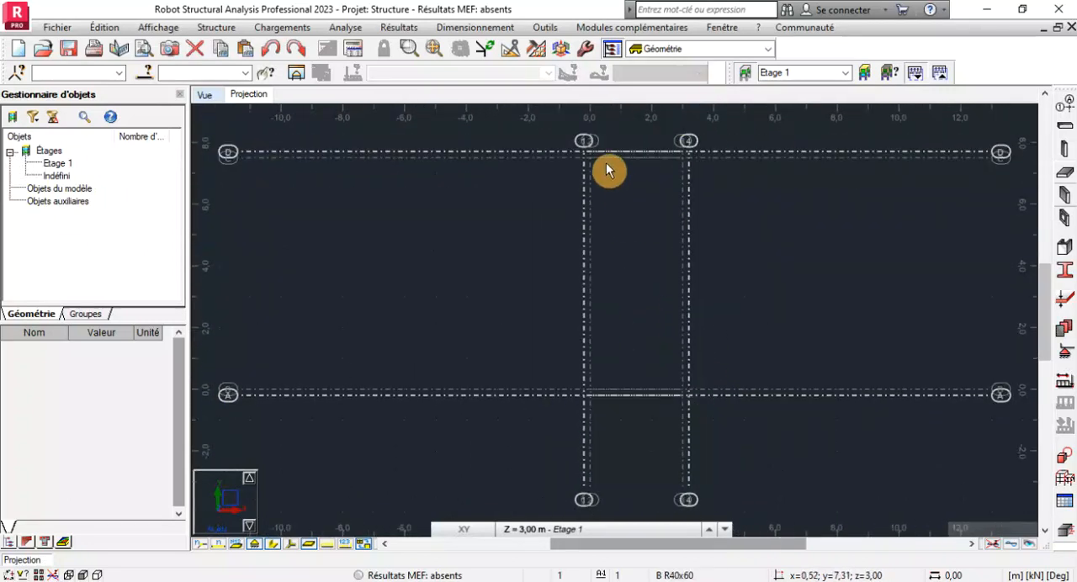
{"action": "scroll", "coordinate": [549, 282], "scroll_direction": "down", "scroll_amount": 1}
{"action": "scroll", "coordinate": [573, 161], "scroll_direction": "up", "scroll_amount": 3}
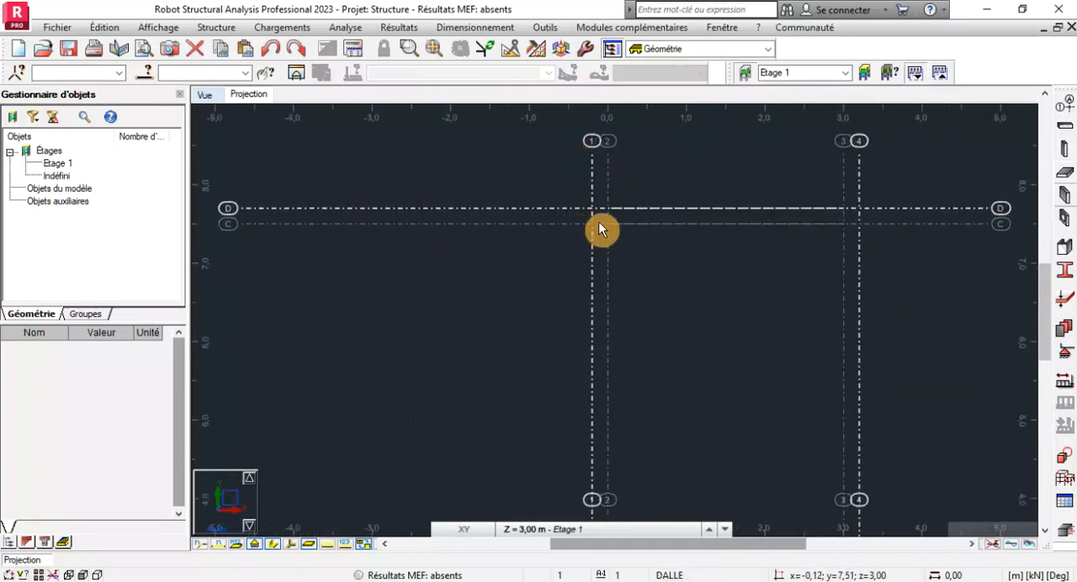
{"action": "scroll", "coordinate": [601, 223], "scroll_direction": "up", "scroll_amount": 3}
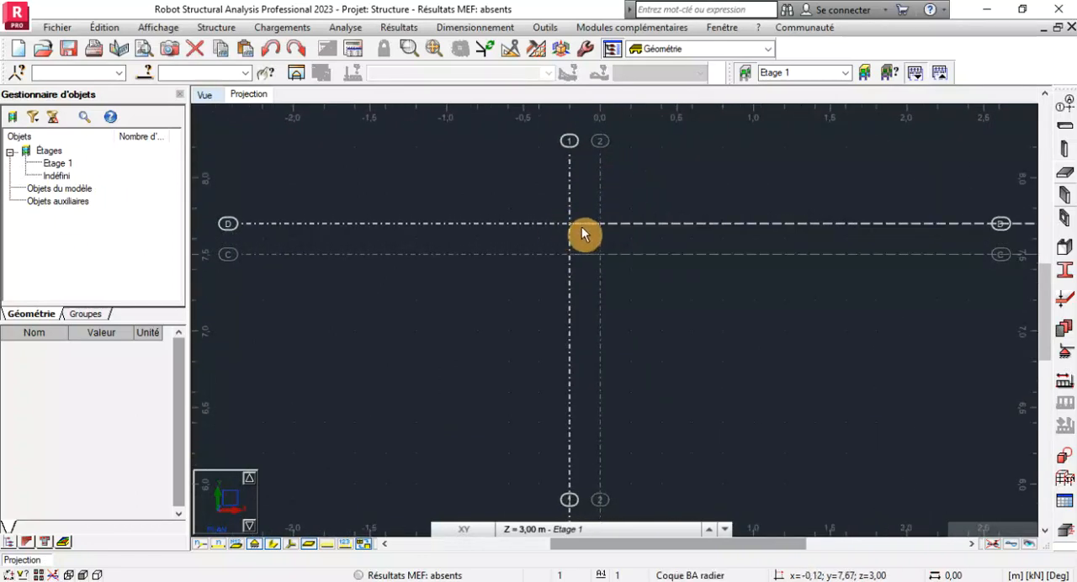
{"action": "scroll", "coordinate": [522, 221], "scroll_direction": "down", "scroll_amount": 2}
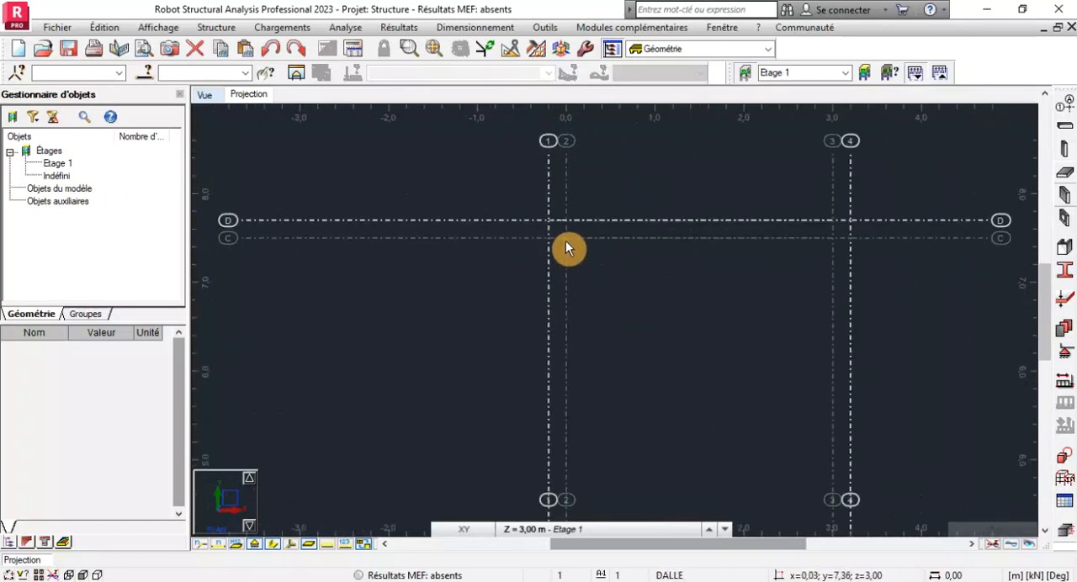
{"action": "scroll", "coordinate": [511, 171], "scroll_direction": "down", "scroll_amount": 2}
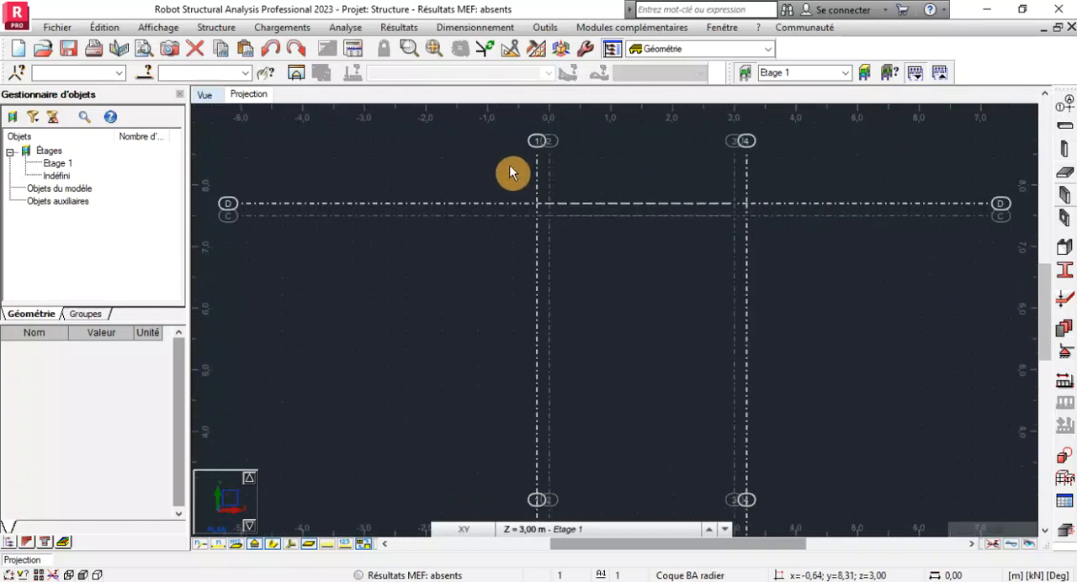
{"action": "scroll", "coordinate": [560, 223], "scroll_direction": "down", "scroll_amount": 2}
{"action": "scroll", "coordinate": [623, 324], "scroll_direction": "down", "scroll_amount": 1}
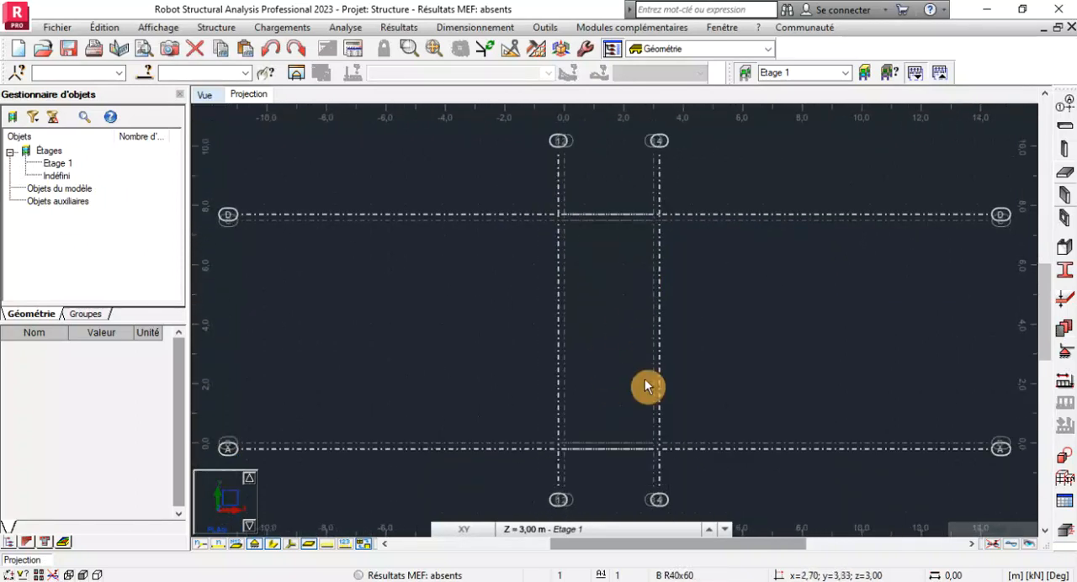
{"action": "scroll", "coordinate": [644, 451], "scroll_direction": "up", "scroll_amount": 1}
{"action": "scroll", "coordinate": [618, 404], "scroll_direction": "down", "scroll_amount": 1}
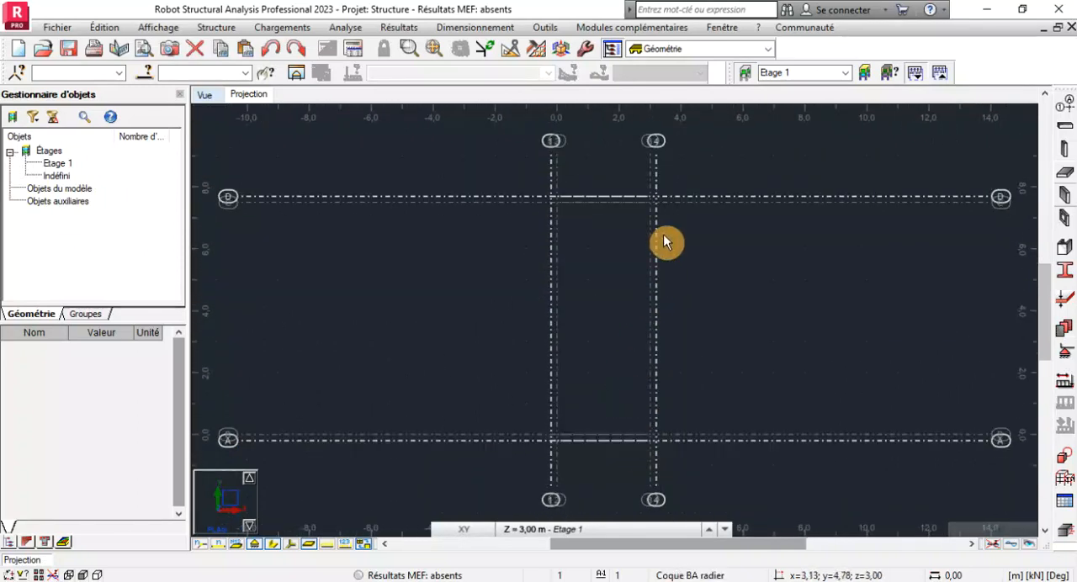
{"action": "scroll", "coordinate": [640, 228], "scroll_direction": "up", "scroll_amount": 2}
{"action": "scroll", "coordinate": [640, 228], "scroll_direction": "down", "scroll_amount": 2}
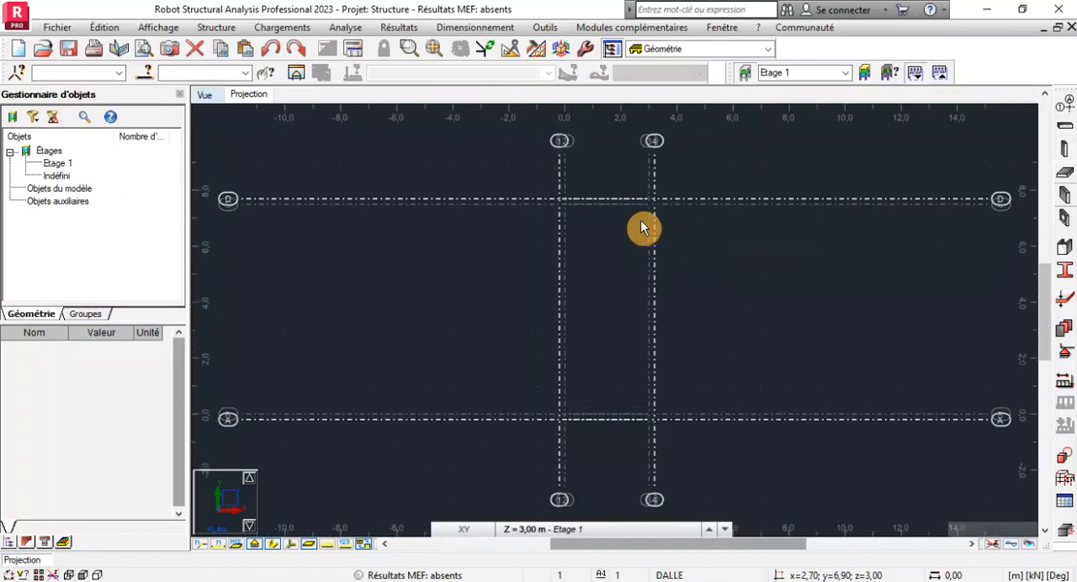
{"action": "scroll", "coordinate": [652, 199], "scroll_direction": "up", "scroll_amount": 1}
{"action": "scroll", "coordinate": [652, 199], "scroll_direction": "down", "scroll_amount": 2}
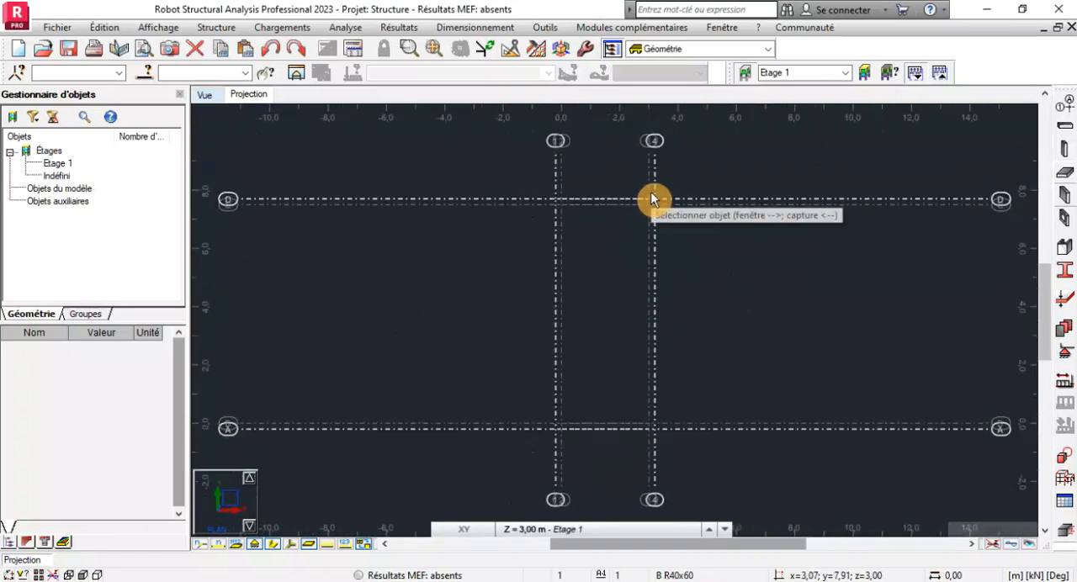
{"action": "scroll", "coordinate": [625, 205], "scroll_direction": "up", "scroll_amount": 1}
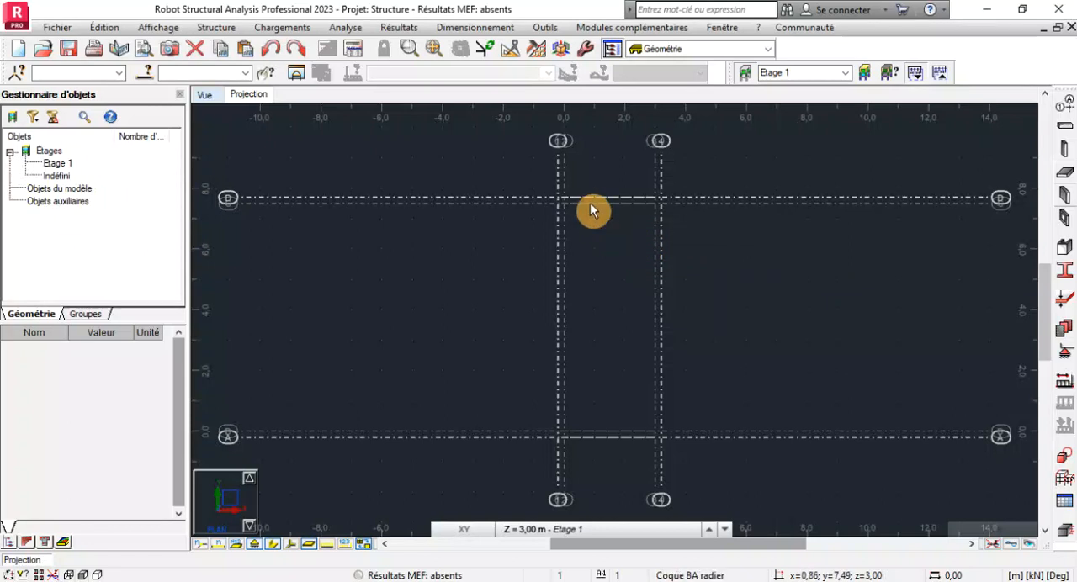
{"action": "scroll", "coordinate": [591, 206], "scroll_direction": "down", "scroll_amount": 1}
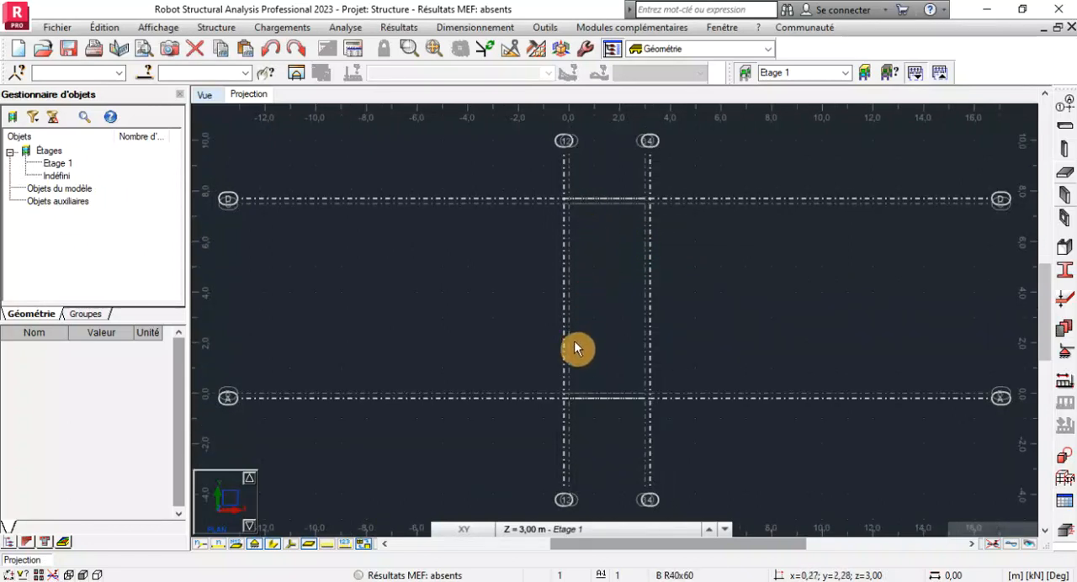
{"action": "scroll", "coordinate": [569, 373], "scroll_direction": "up", "scroll_amount": 1}
{"action": "middle_click_drag", "start_coordinate": [618, 271], "coordinate": [594, 317]}
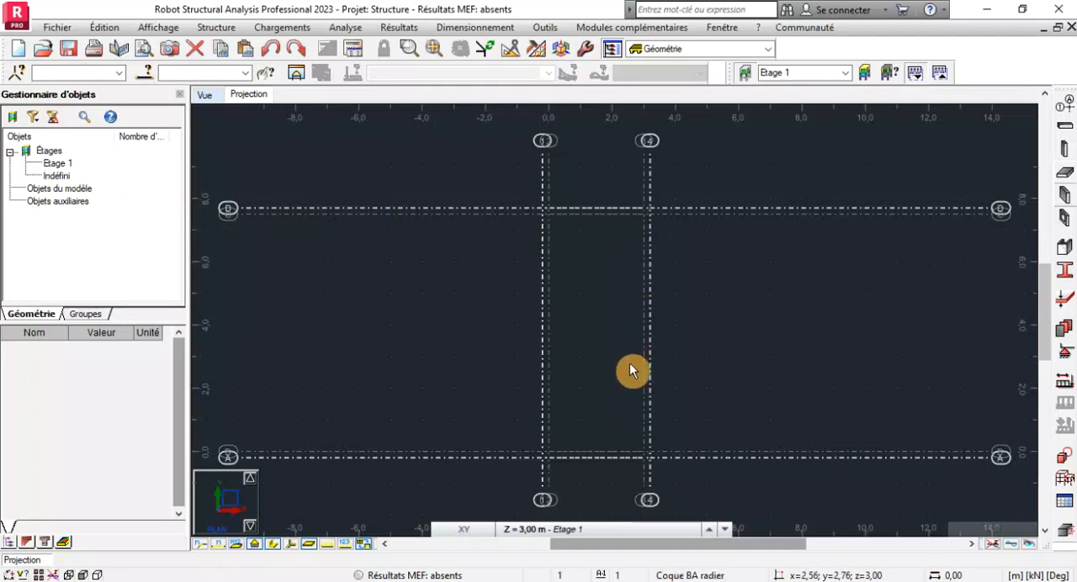
{"action": "scroll", "coordinate": [633, 318], "scroll_direction": "down", "scroll_amount": 1}
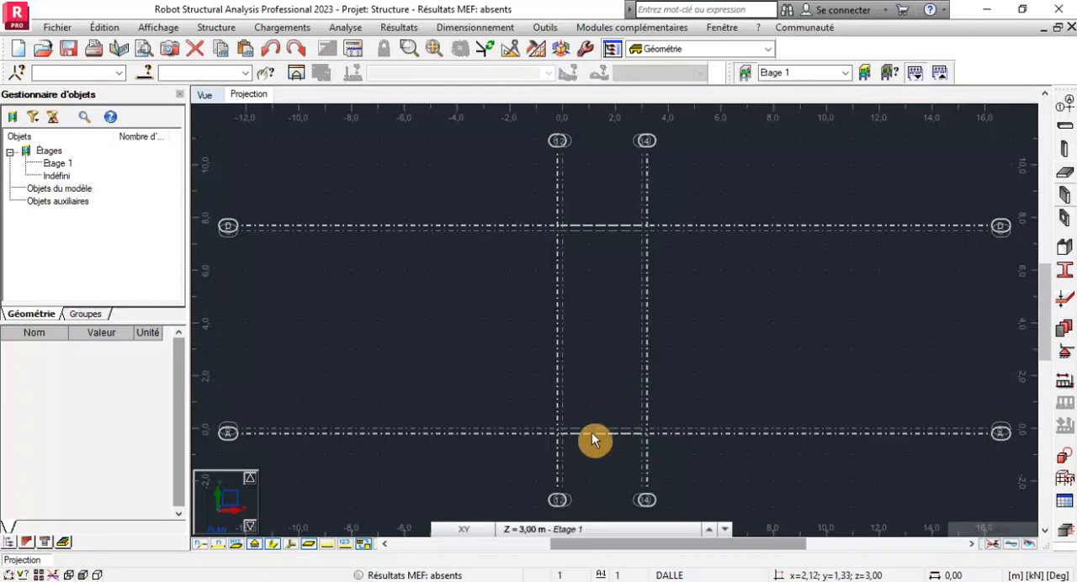
{"action": "scroll", "coordinate": [586, 460], "scroll_direction": "up", "scroll_amount": 1}
{"action": "scroll", "coordinate": [593, 453], "scroll_direction": "down", "scroll_amount": 1}
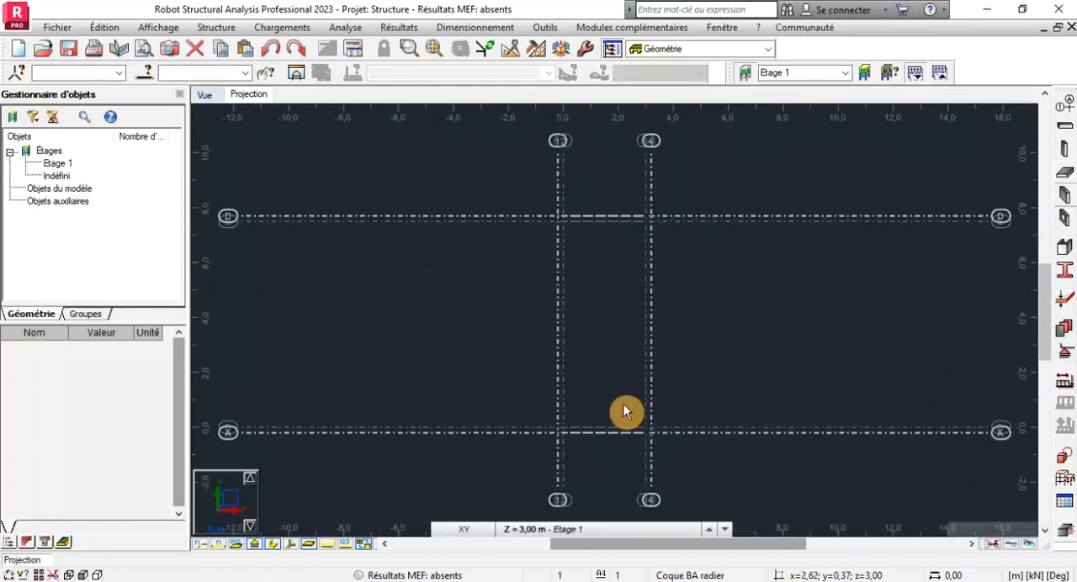
{"action": "middle_click_drag", "start_coordinate": [609, 394], "coordinate": [591, 368]}
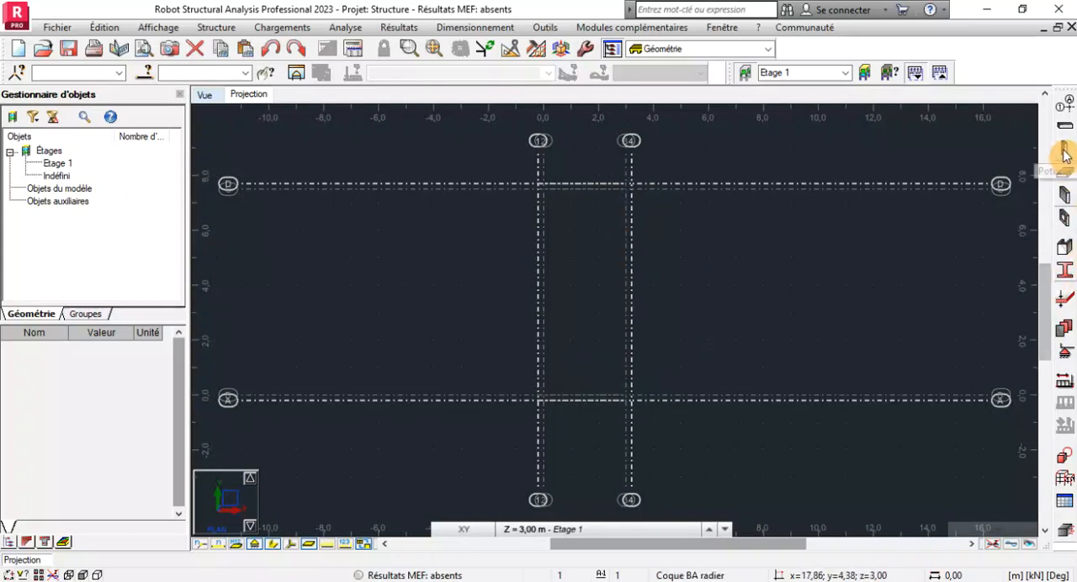
Inspect the thickness definition of the DALLE slab used for floors, leaving it as is.
{"action": "left_click", "coordinate": [1063, 179]}
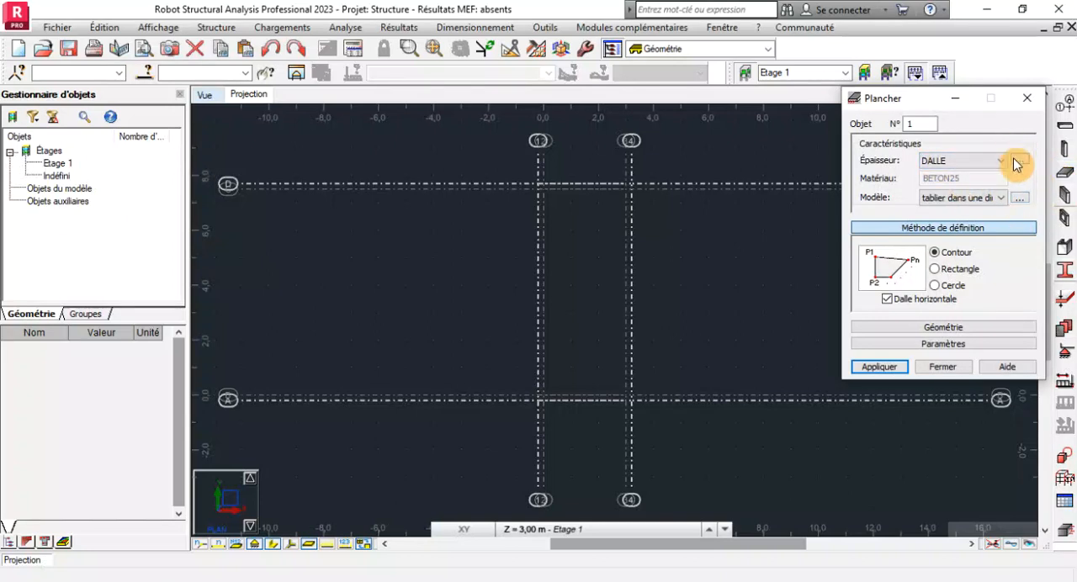
{"action": "left_click", "coordinate": [1017, 162]}
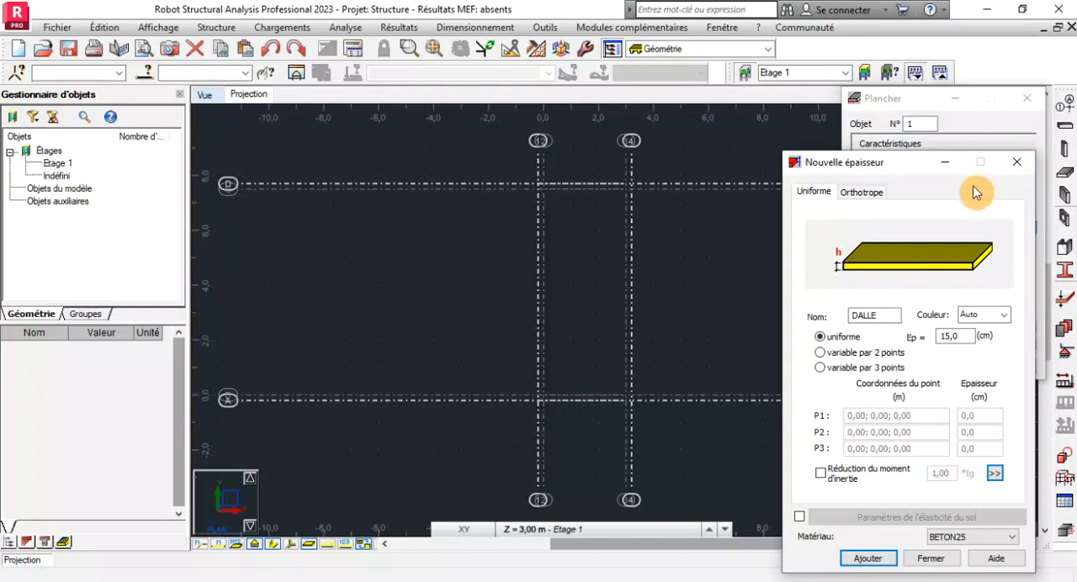
{"action": "left_click", "coordinate": [1016, 163]}
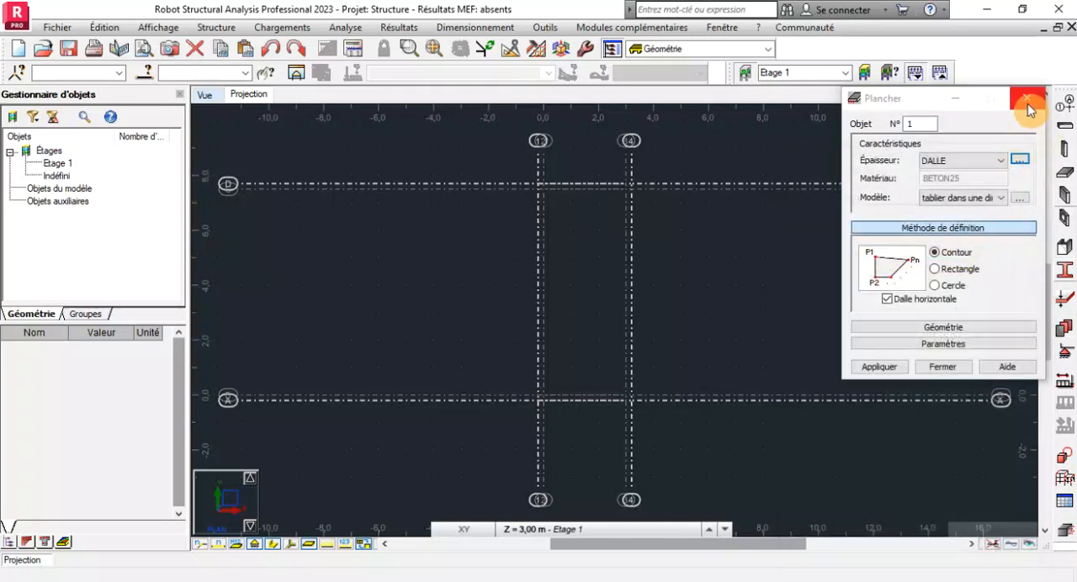
{"action": "left_click", "coordinate": [1029, 110]}
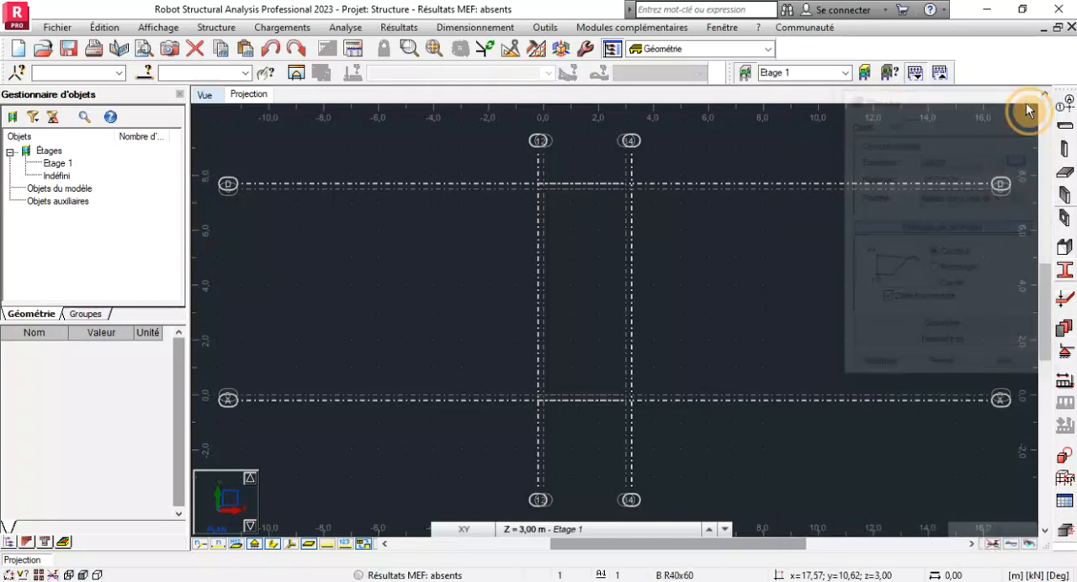
Define a new uniform wall thickness named Voile, 20 cm thick, in BETON25.
{"action": "left_click", "coordinate": [1066, 198]}
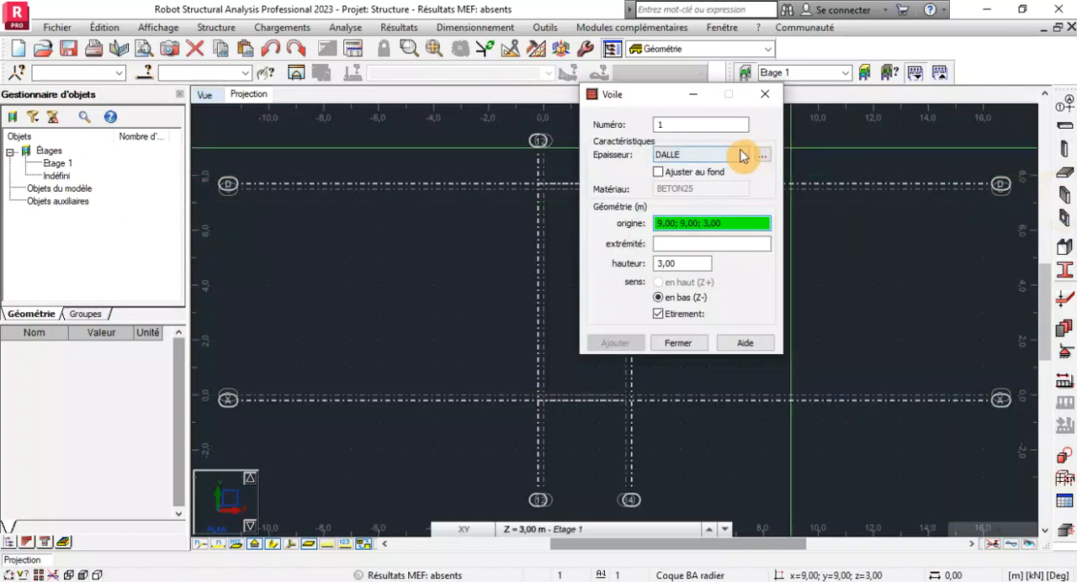
{"action": "left_click", "coordinate": [763, 155]}
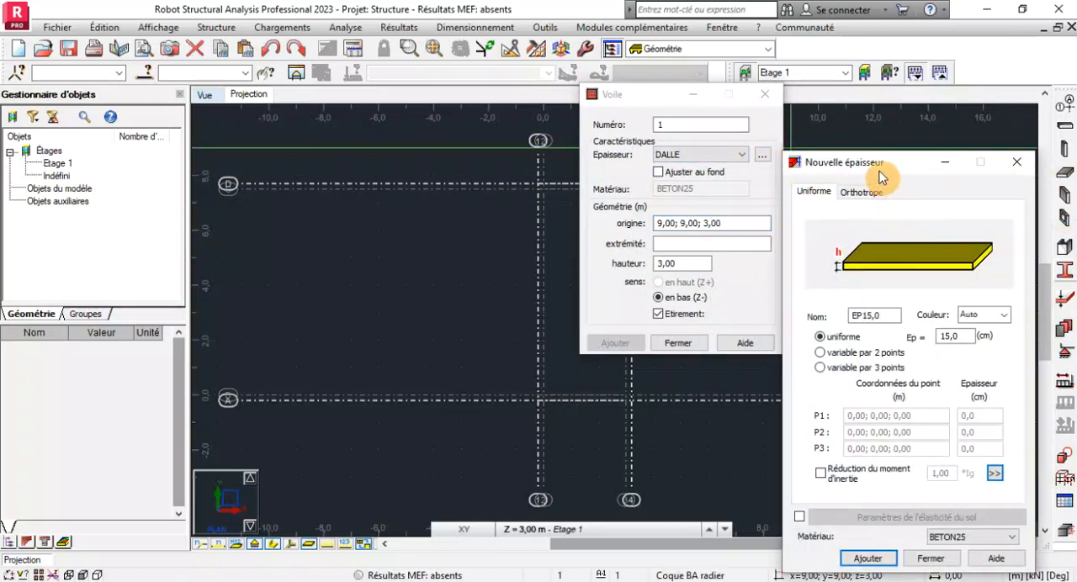
{"action": "left_click_drag", "start_coordinate": [879, 177], "coordinate": [812, 81]}
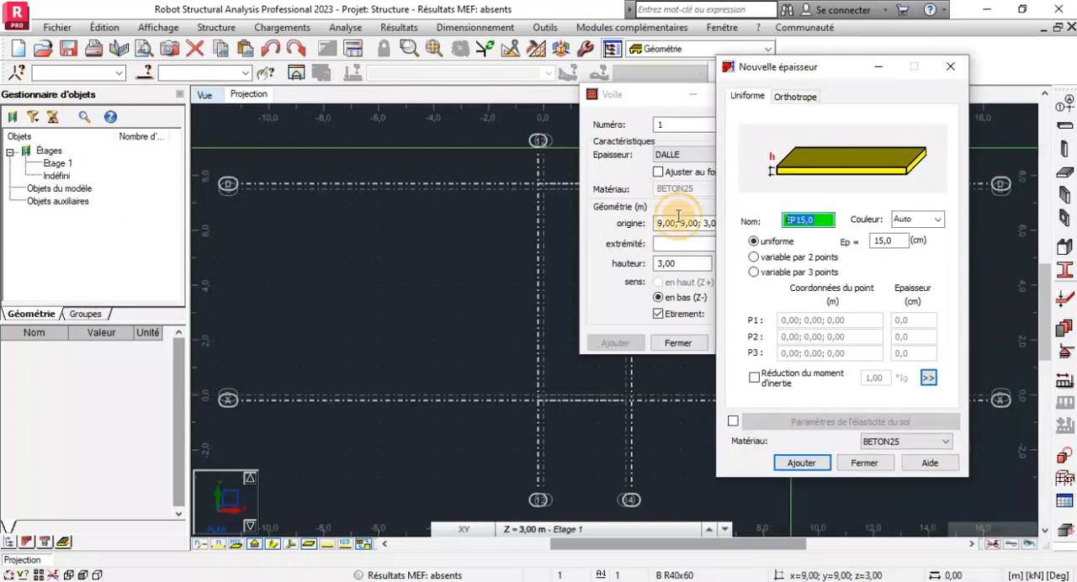
{"action": "type", "text": "Voile"}
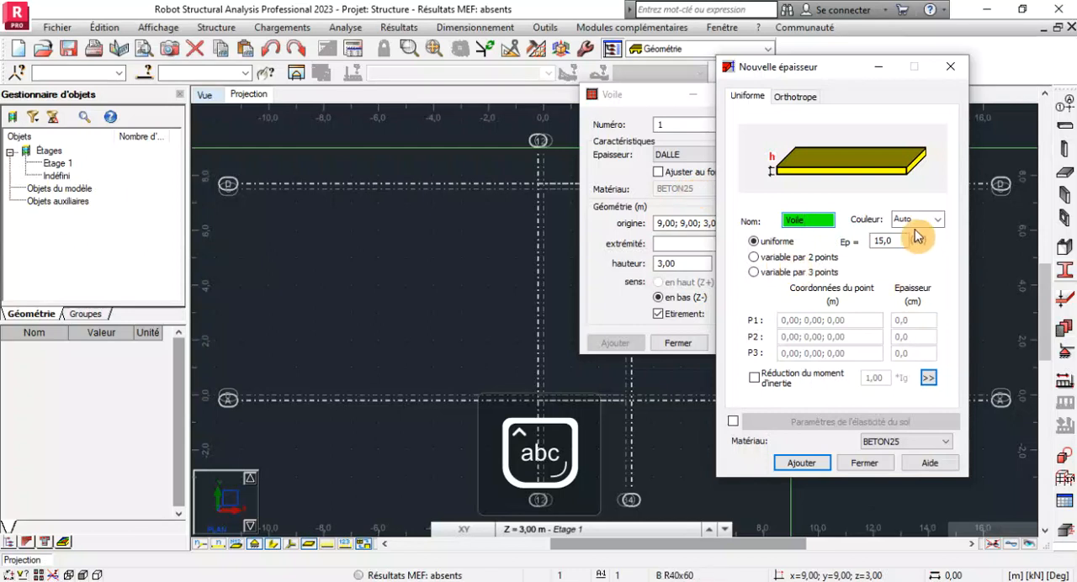
{"action": "double_click", "coordinate": [888, 240]}
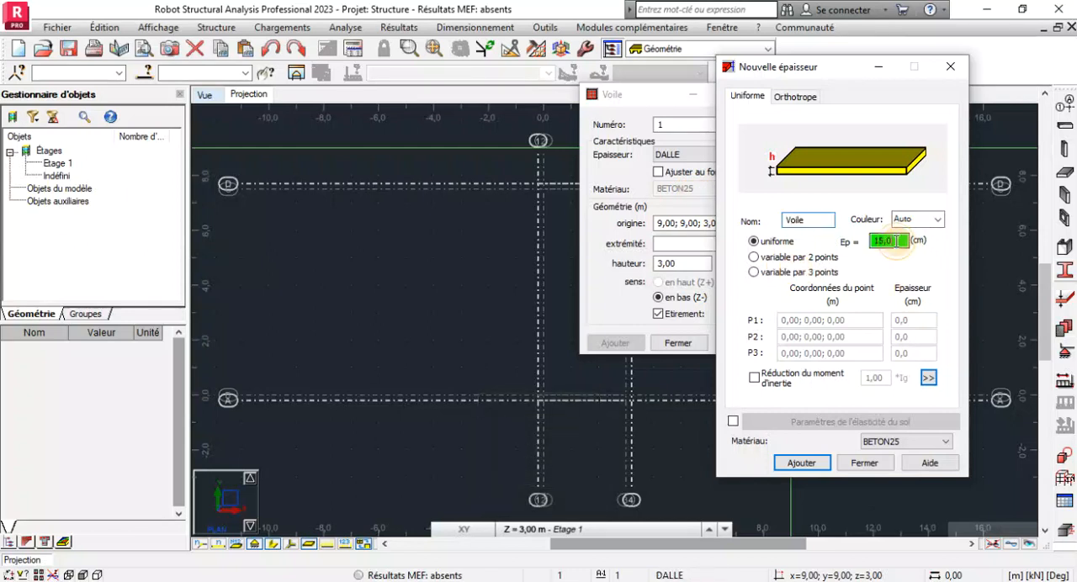
{"action": "type", "text": "20"}
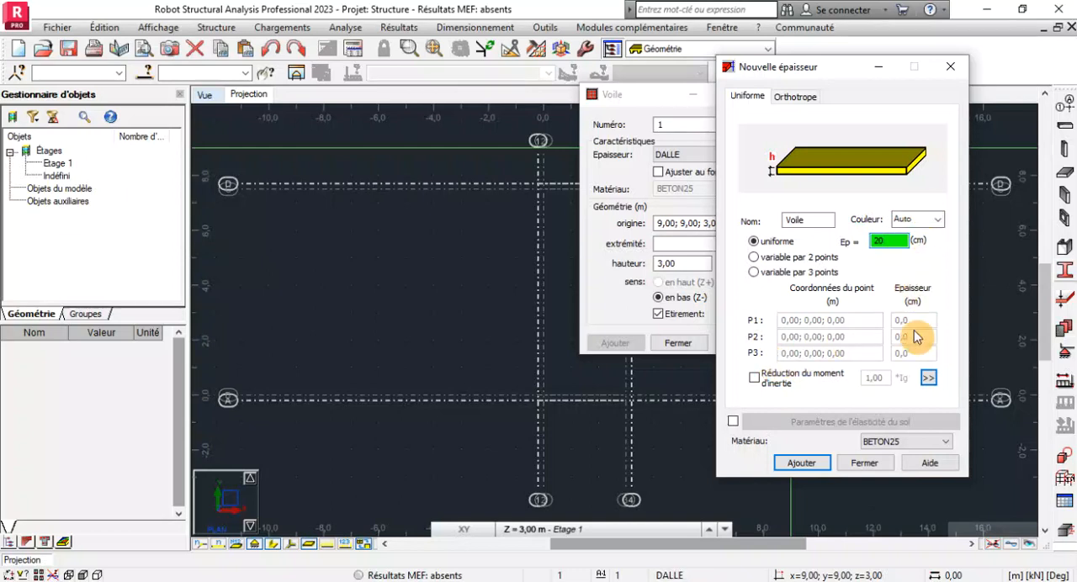
{"action": "left_click", "coordinate": [801, 477]}
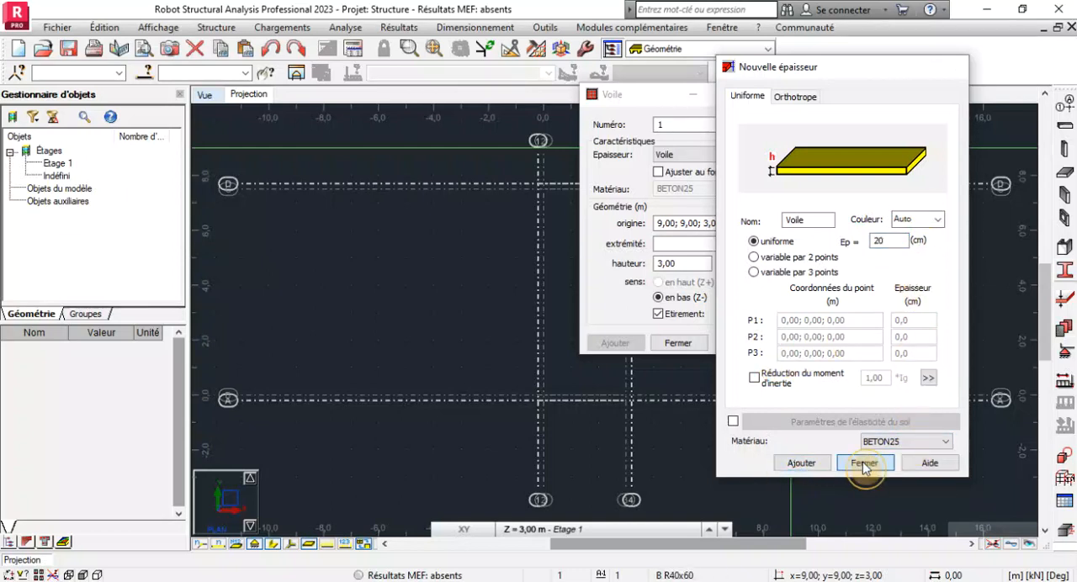
{"action": "left_click", "coordinate": [860, 463]}
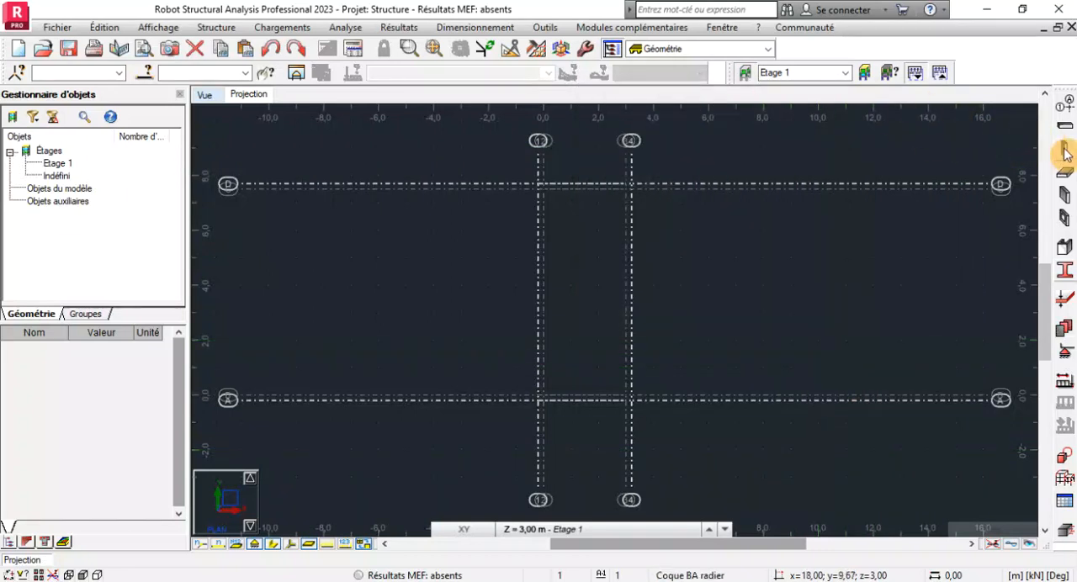
Start a new uniform finite element thickness named Radier de 30 and set its thickness to 30 cm.
{"action": "left_click", "coordinate": [1066, 309]}
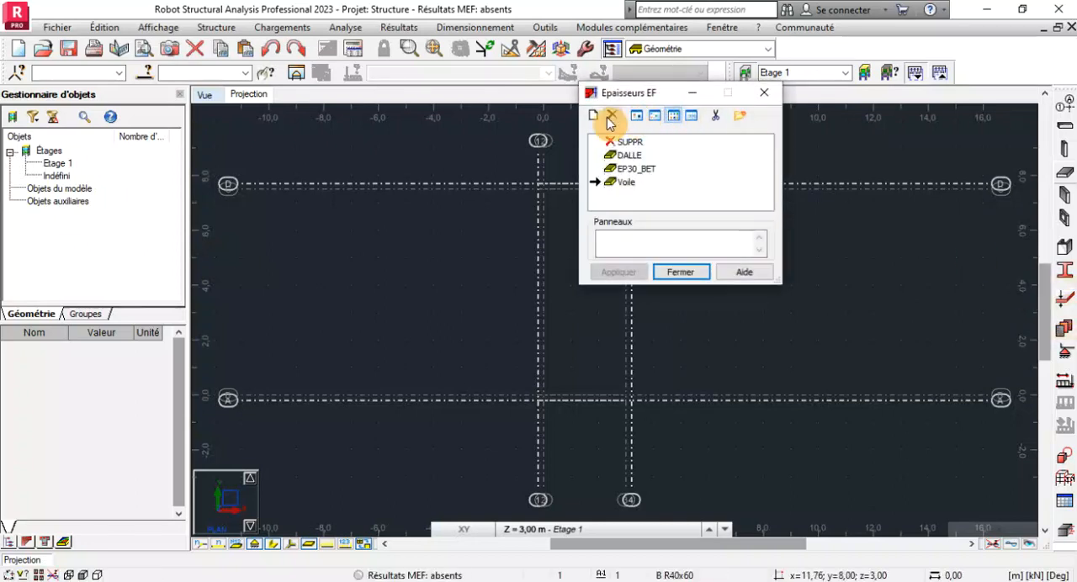
{"action": "left_click", "coordinate": [594, 116]}
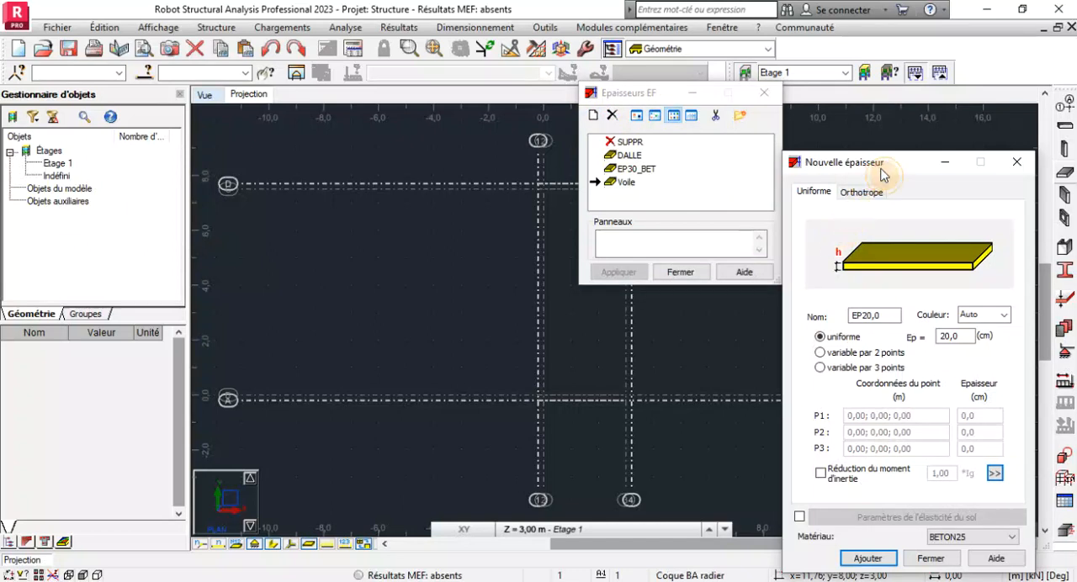
{"action": "left_click_drag", "start_coordinate": [883, 164], "coordinate": [635, 68]}
{"action": "left_click_drag", "start_coordinate": [637, 223], "coordinate": [530, 205]}
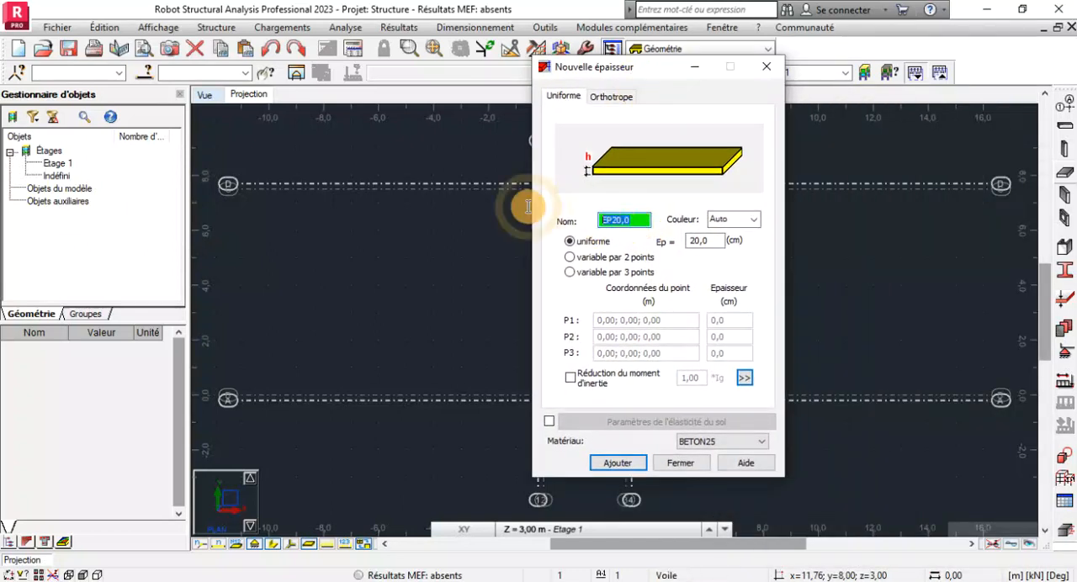
{"action": "key", "text": "Caps_Lock"}
{"action": "type", "text": "R"}
{"action": "key", "text": "Caps_Lock"}
{"action": "type", "text": "a"}
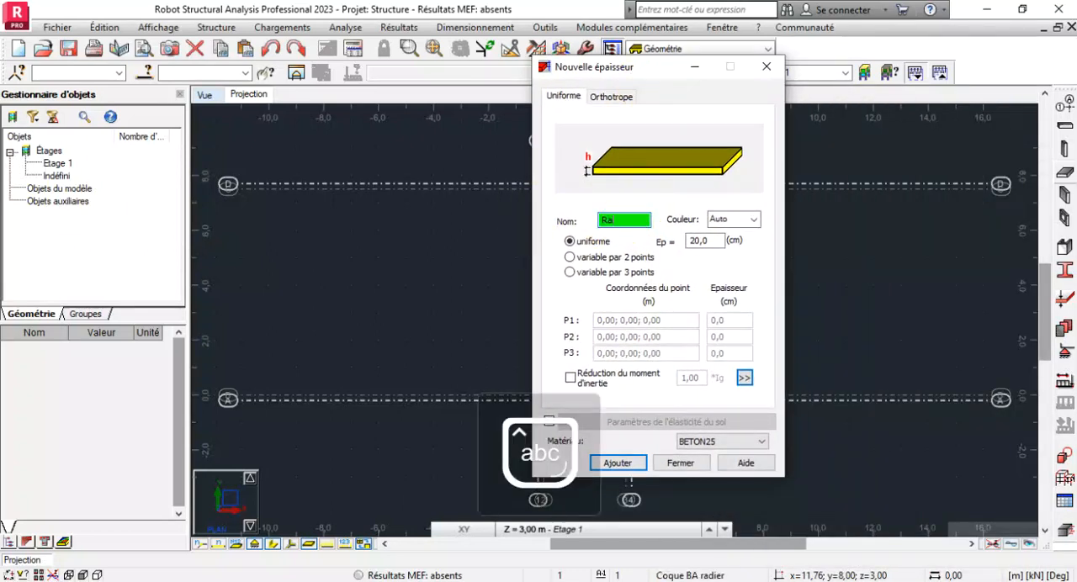
{"action": "type", "text": "dier de 30"}
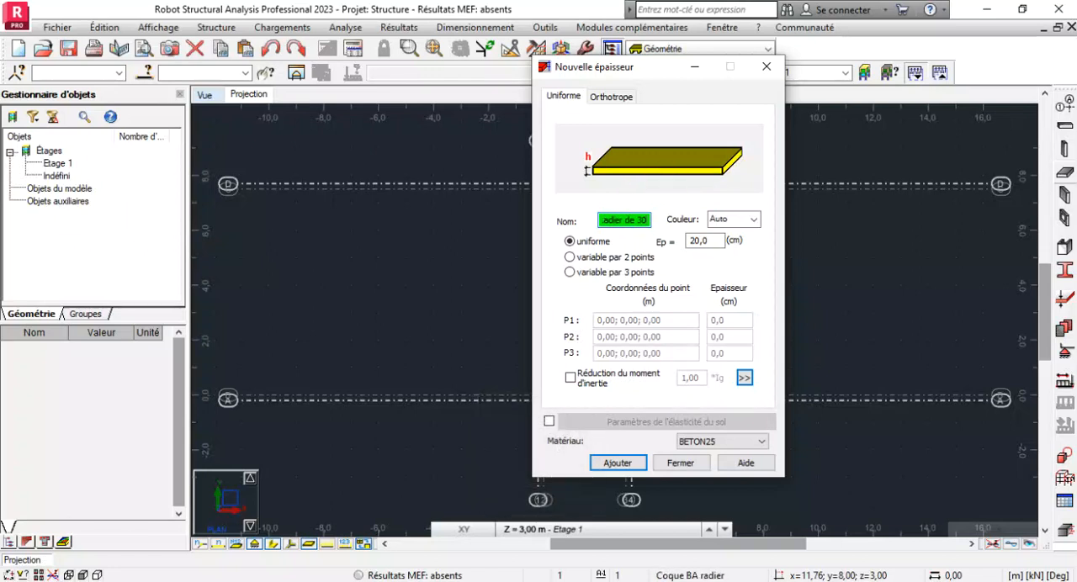
{"action": "double_click", "coordinate": [717, 239]}
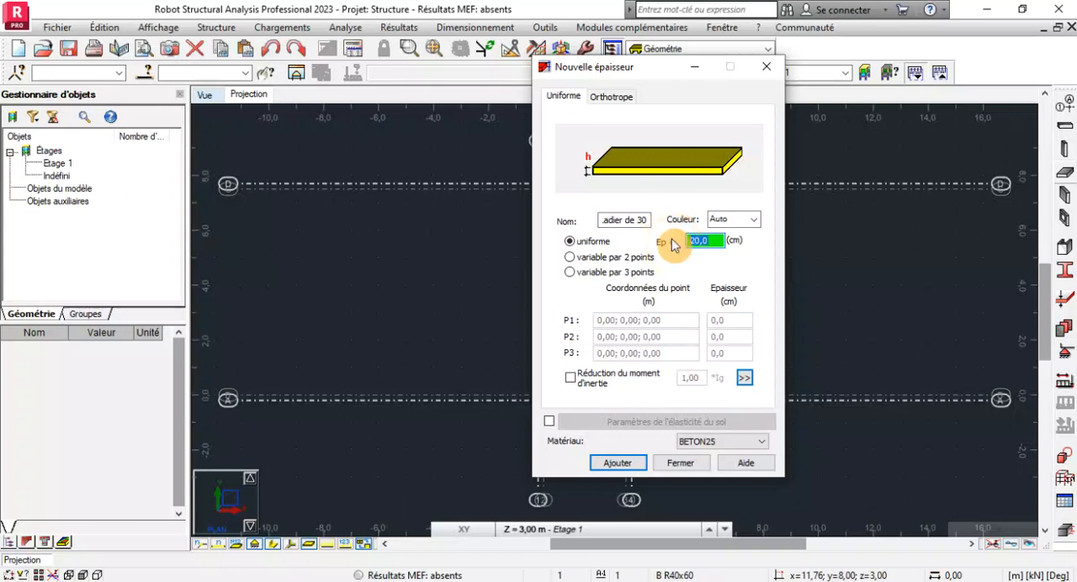
{"action": "type", "text": "30"}
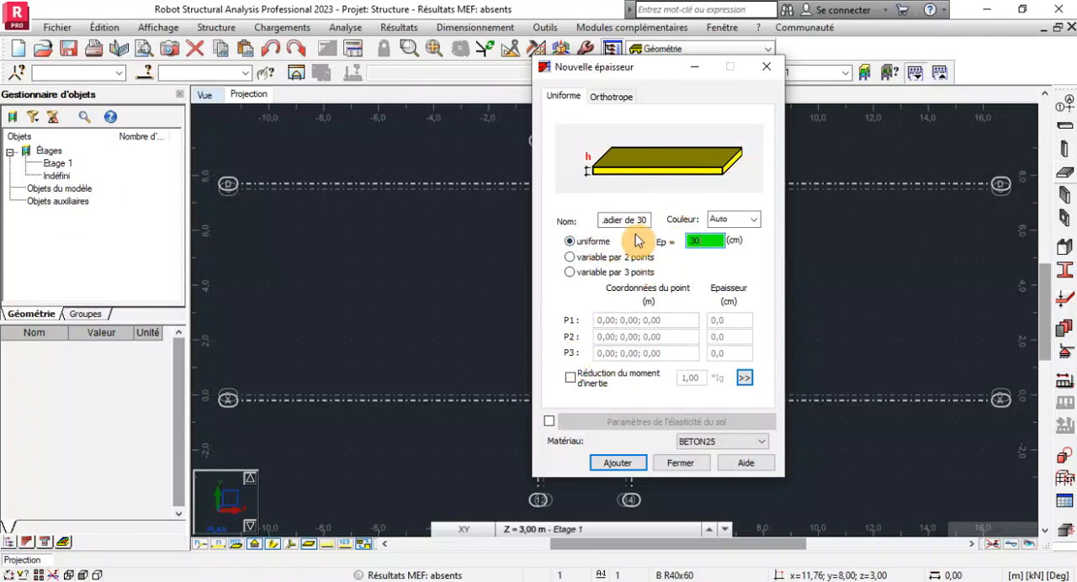
{"action": "left_click", "coordinate": [608, 217]}
{"action": "left_click_drag", "start_coordinate": [608, 214], "coordinate": [592, 212]}
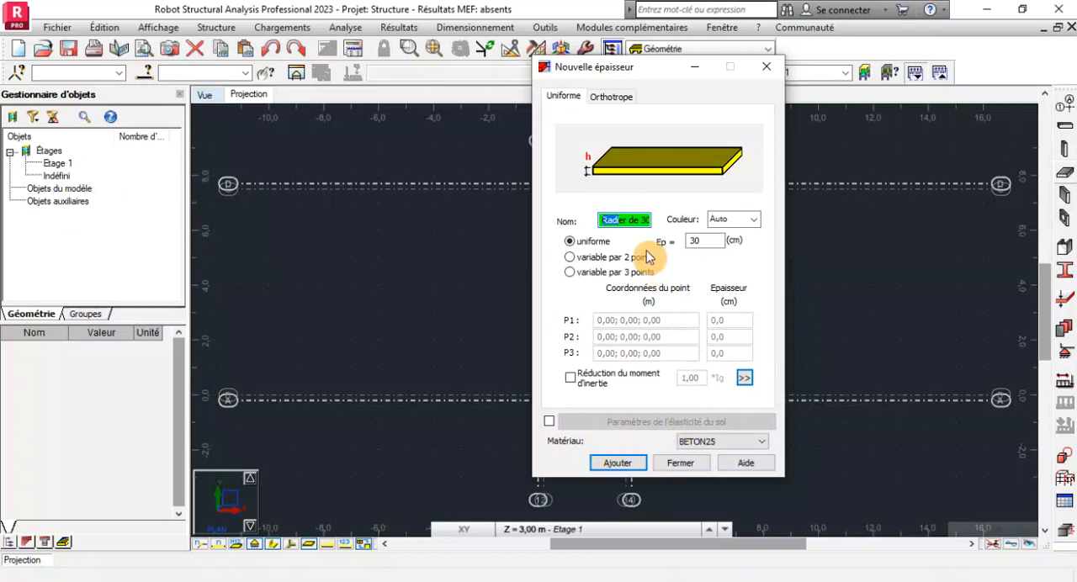
{"action": "left_click", "coordinate": [627, 216]}
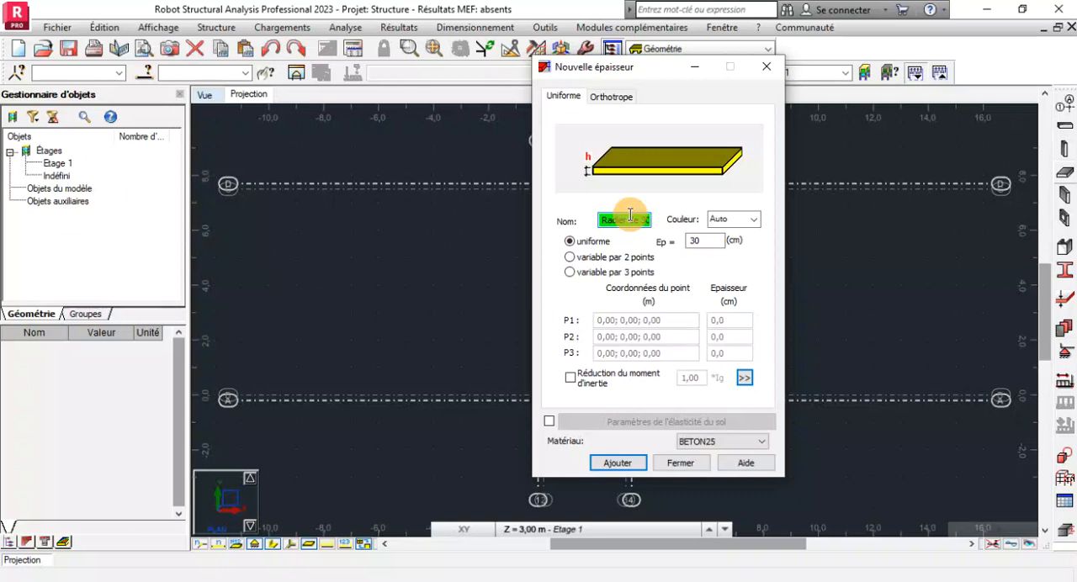
{"action": "left_click_drag", "start_coordinate": [630, 217], "coordinate": [599, 229]}
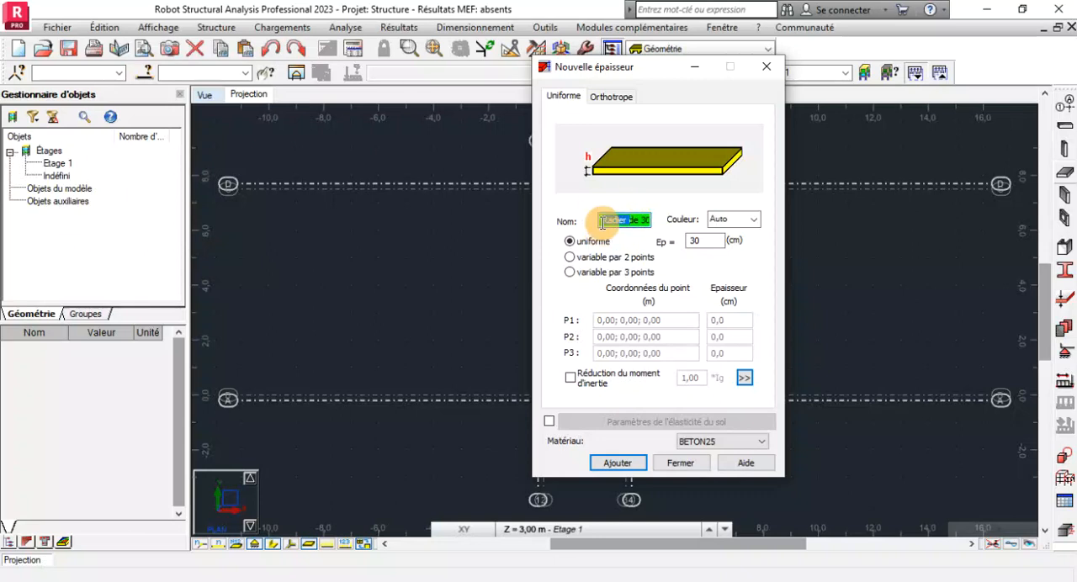
{"action": "left_click", "coordinate": [603, 220]}
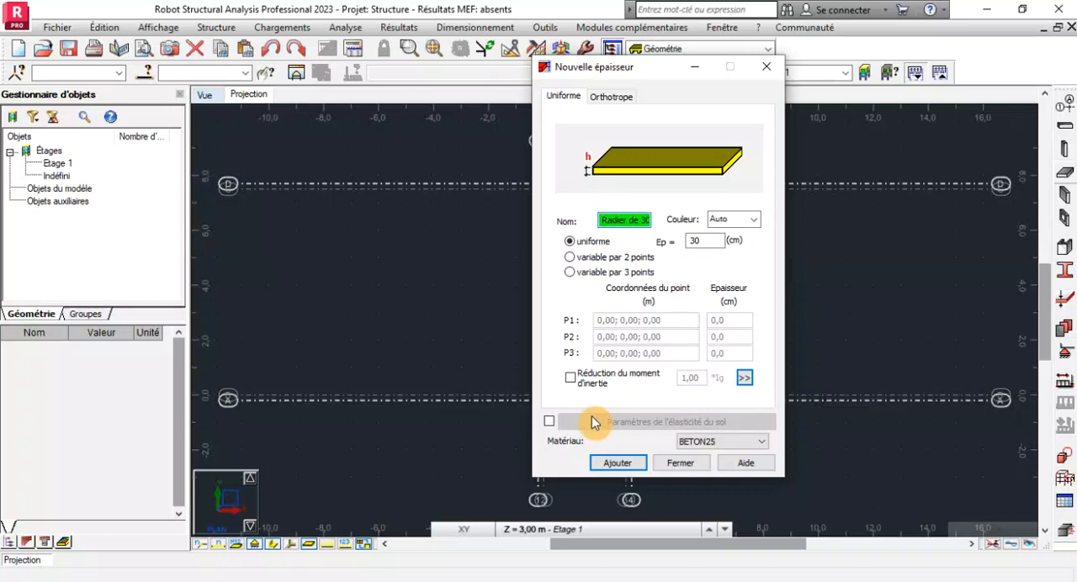
Enable soil elasticity for the raft thickness and open the calculation of its soil elasticity coefficient K.
{"action": "left_click", "coordinate": [549, 425]}
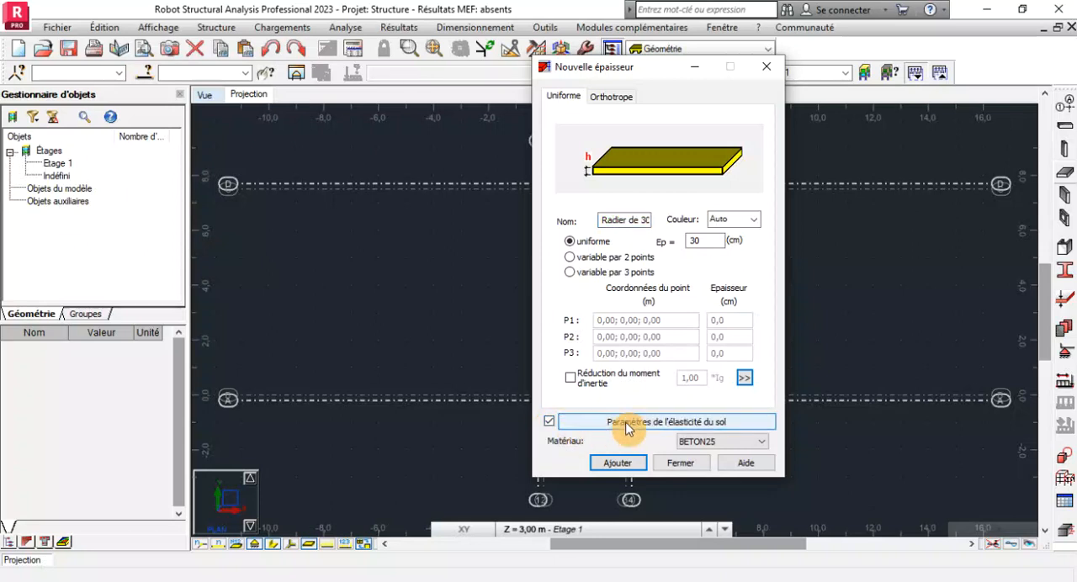
{"action": "left_click", "coordinate": [626, 423]}
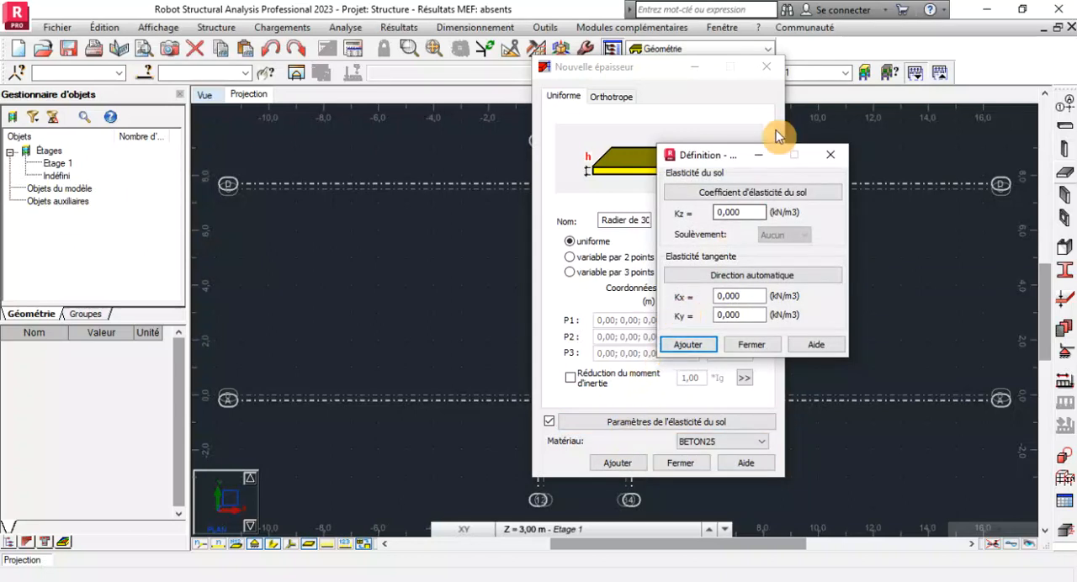
{"action": "double_click", "coordinate": [749, 210]}
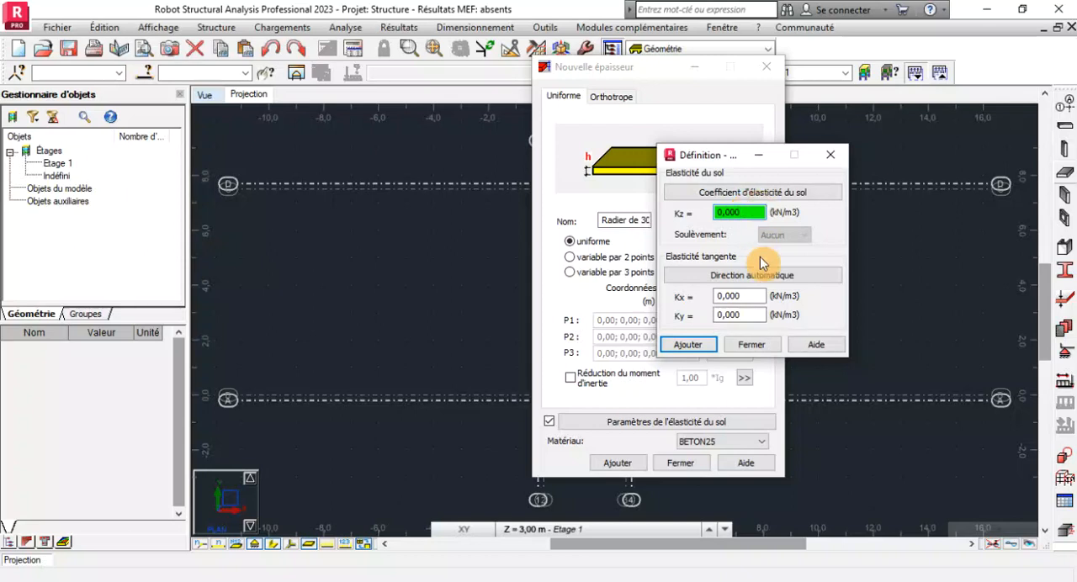
{"action": "left_click", "coordinate": [749, 191]}
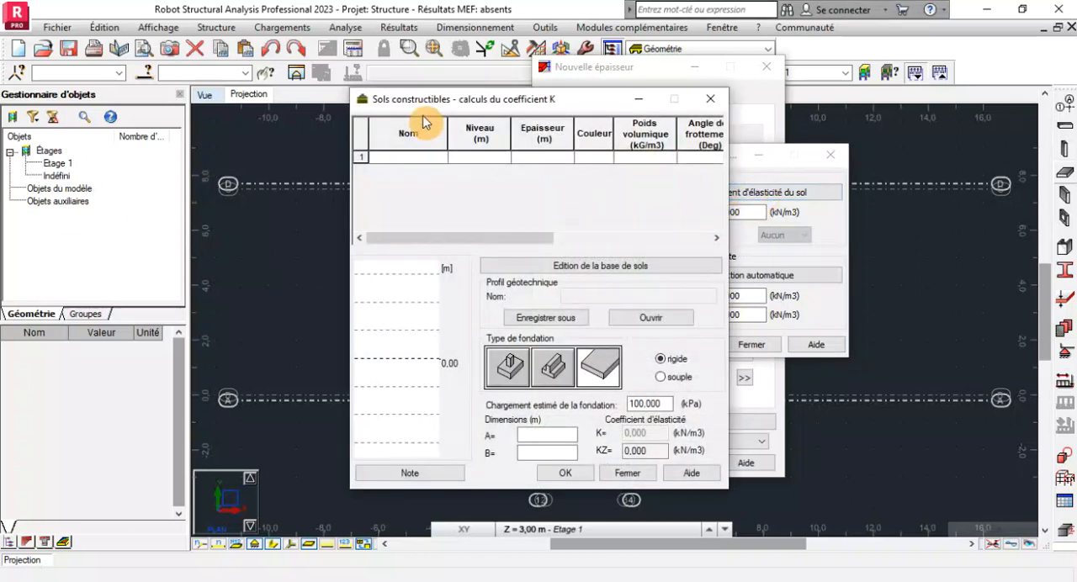
{"action": "left_click_drag", "start_coordinate": [472, 109], "coordinate": [263, 65]}
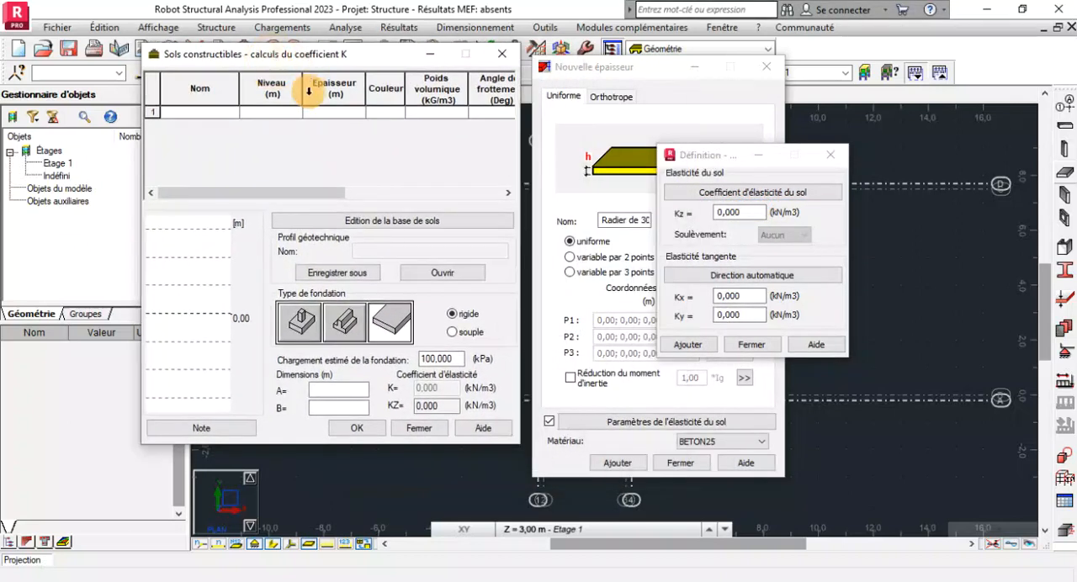
Choose Argiles et limons fermes as the first soil layer and set its level to 1.80 m.
{"action": "left_click", "coordinate": [233, 122]}
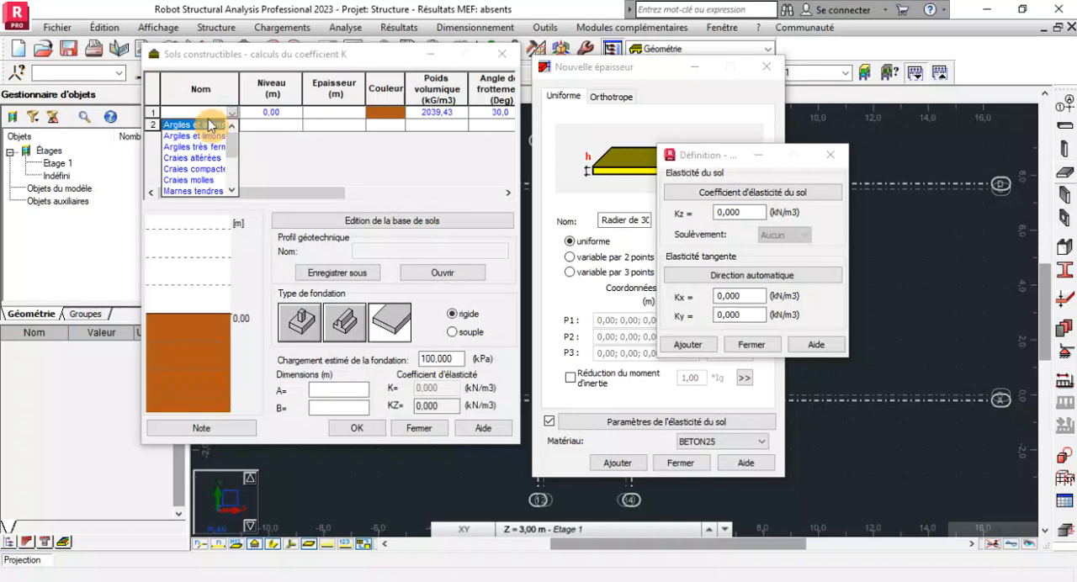
{"action": "left_click", "coordinate": [207, 126]}
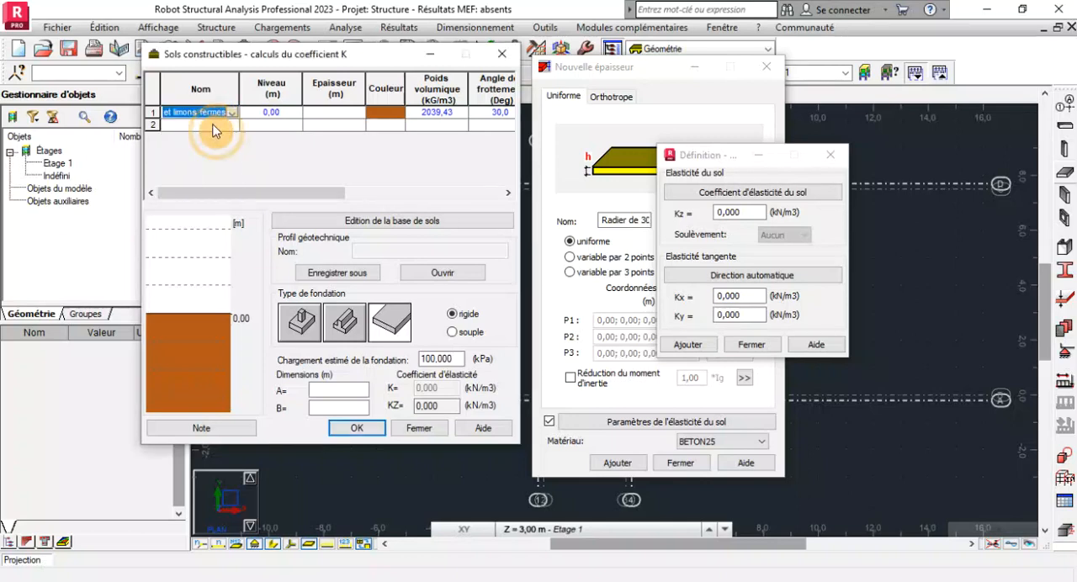
{"action": "left_click_drag", "start_coordinate": [240, 99], "coordinate": [263, 98]}
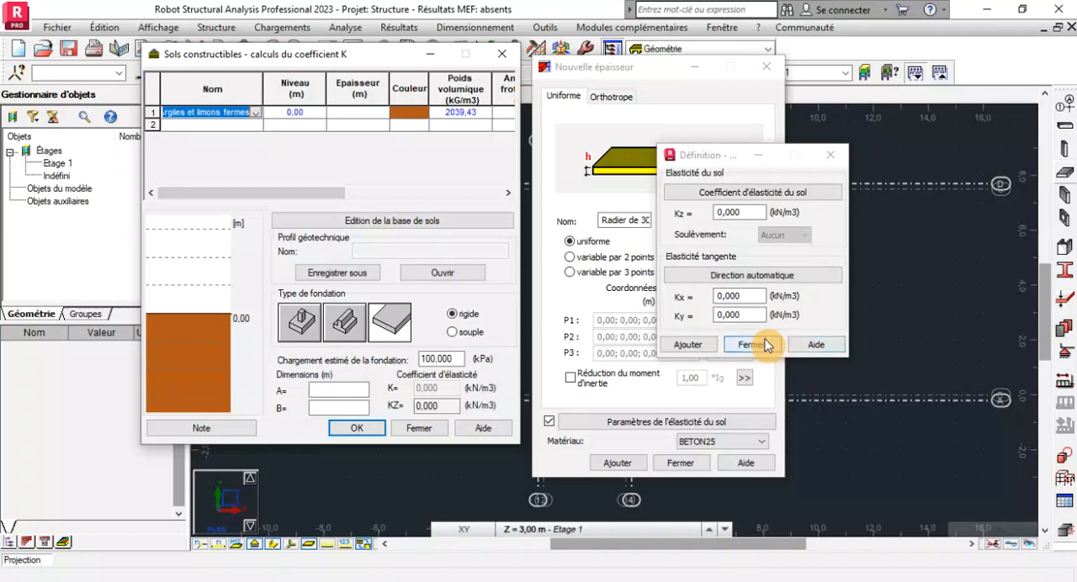
{"action": "left_click", "coordinate": [309, 110]}
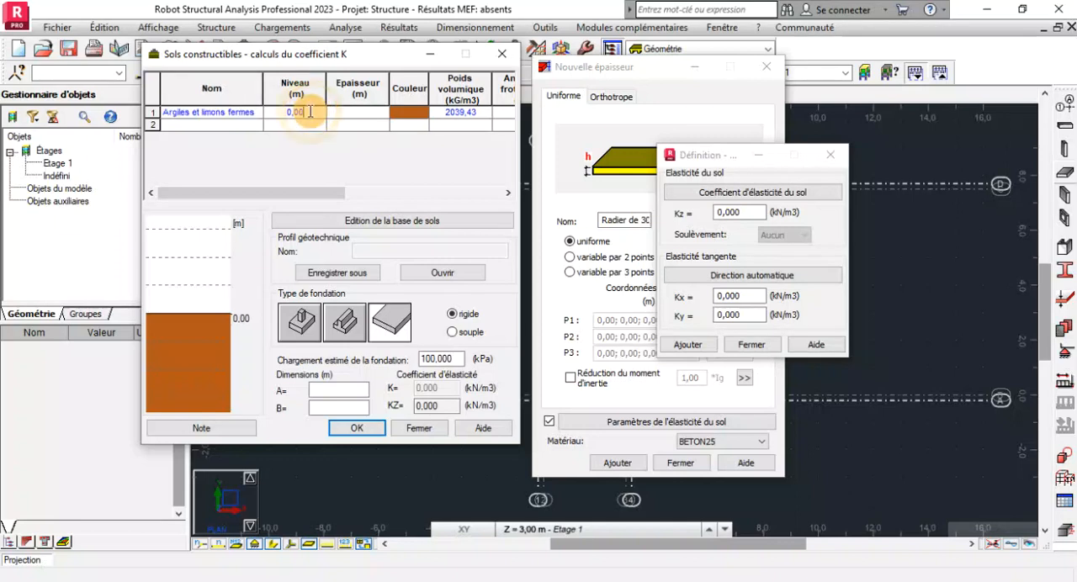
{"action": "type", "text": "1.88"}
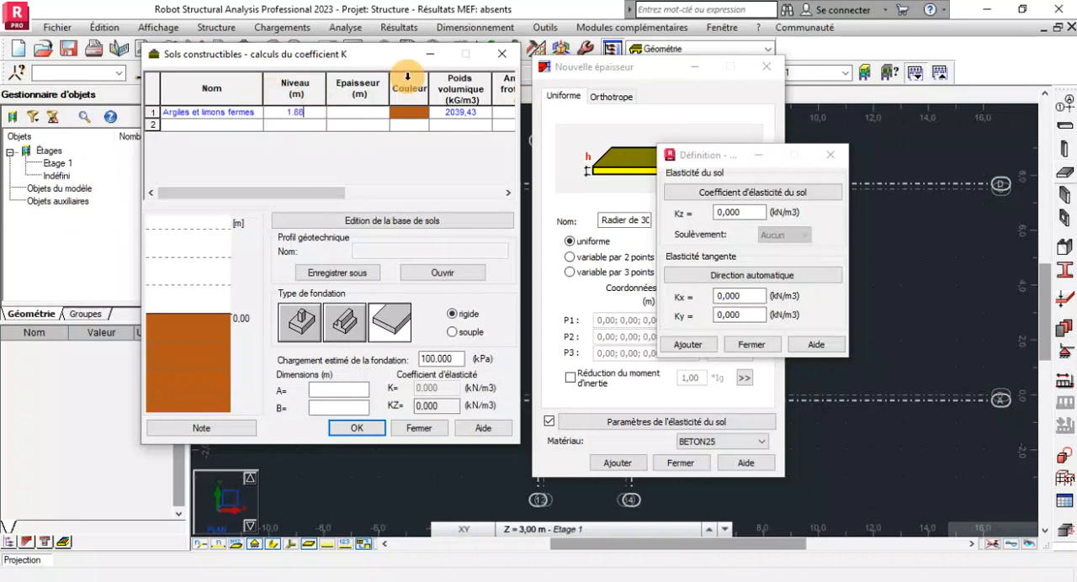
{"action": "key", "text": "BackSpace"}
{"action": "type", "text": "0"}
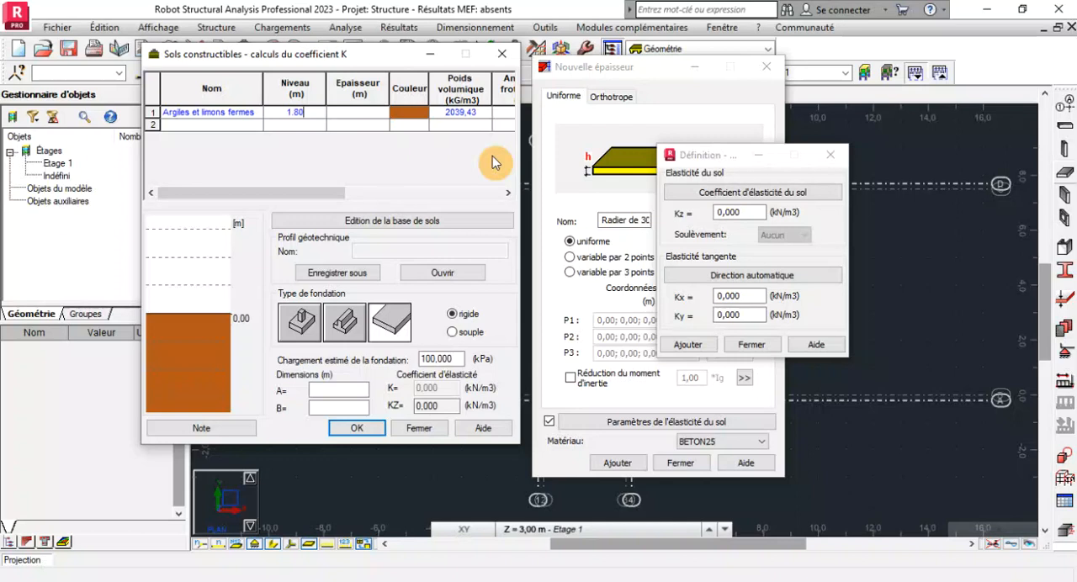
{"action": "left_click", "coordinate": [363, 526]}
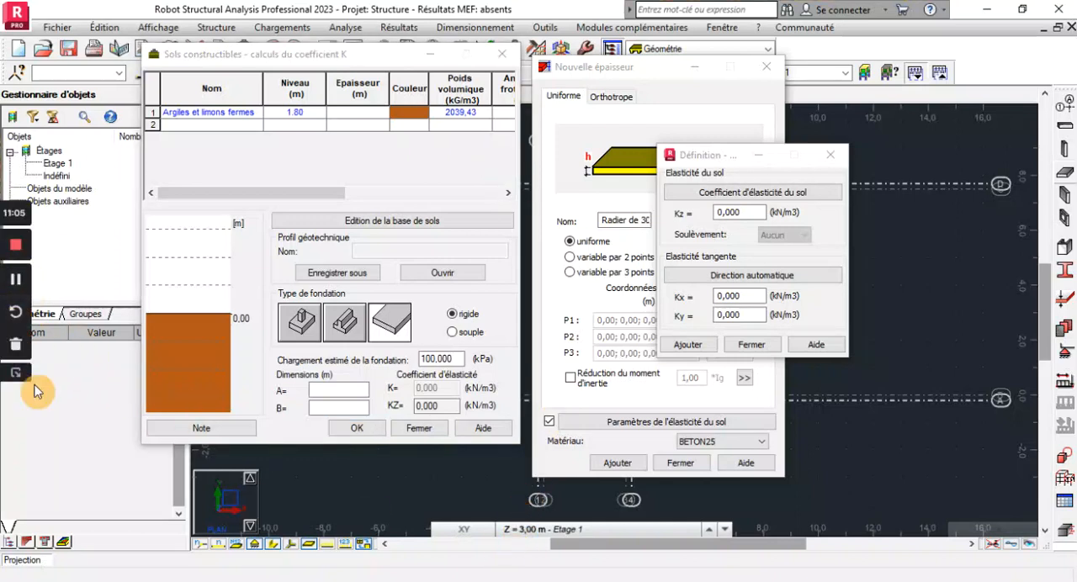
Set the raft foundation dimensions to A = 3.40 m and B = 7.90 m for the coefficient K calculation.
{"action": "left_click", "coordinate": [434, 359]}
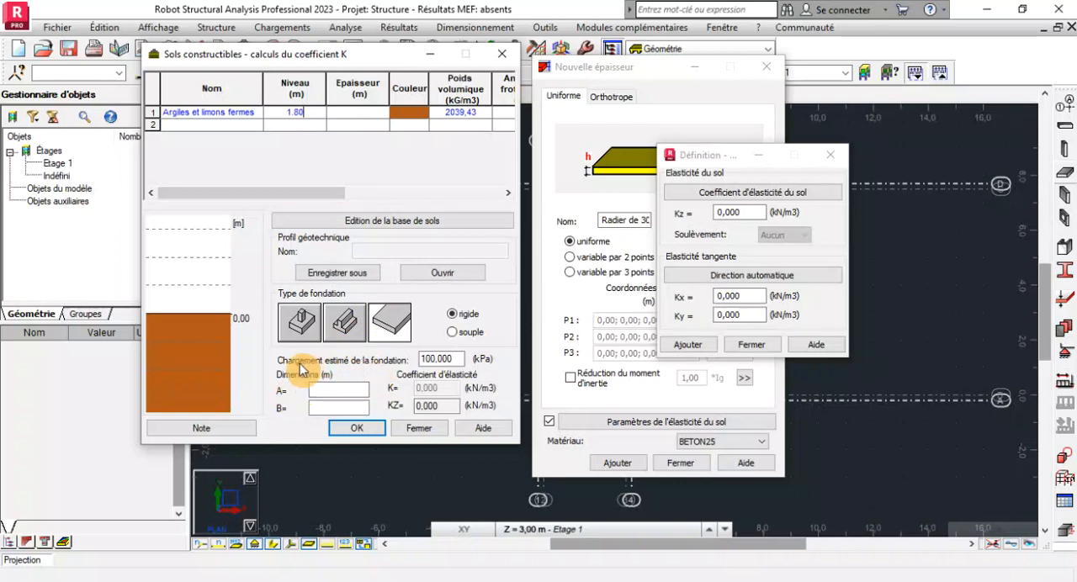
{"action": "left_click", "coordinate": [361, 389]}
{"action": "left_click", "coordinate": [325, 407]}
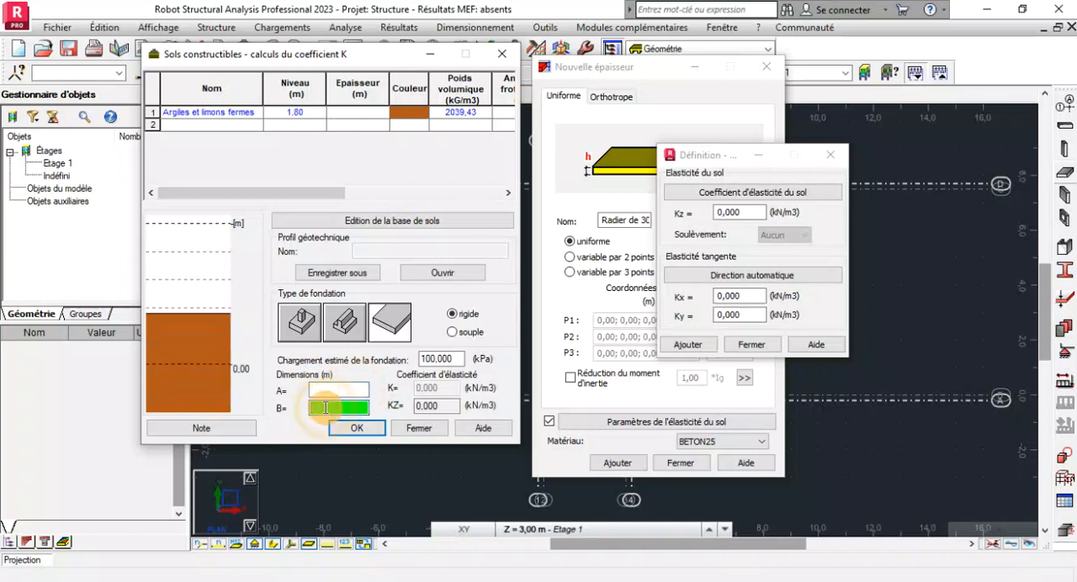
{"action": "left_click", "coordinate": [325, 389]}
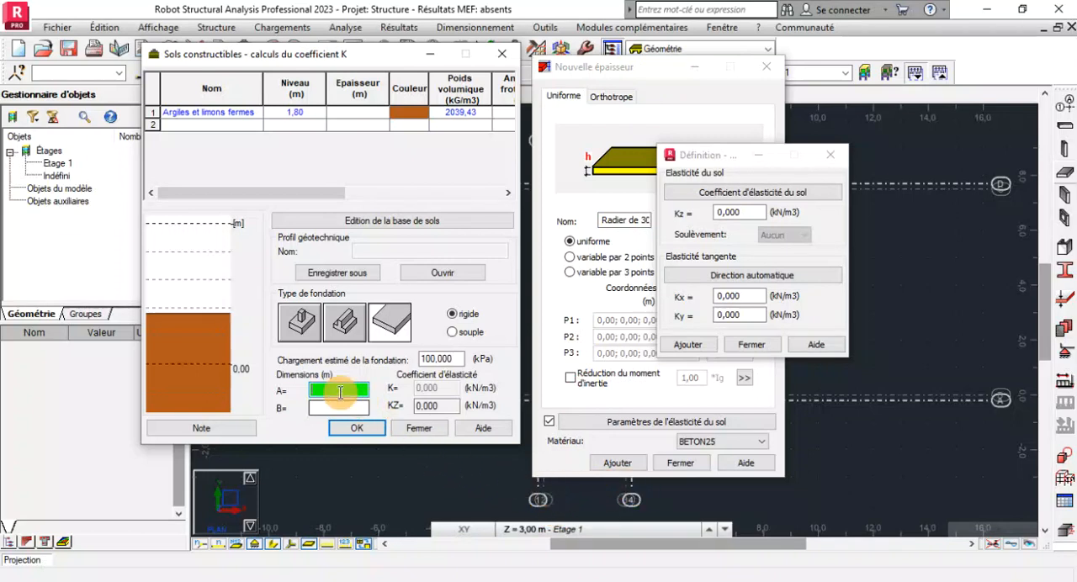
{"action": "type", "text": "3."}
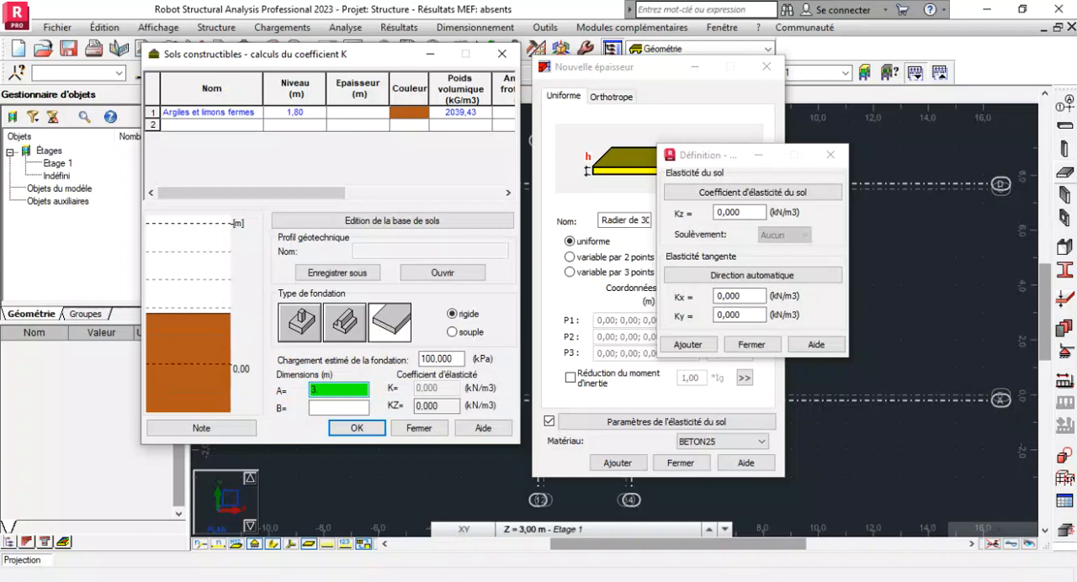
{"action": "type", "text": "40"}
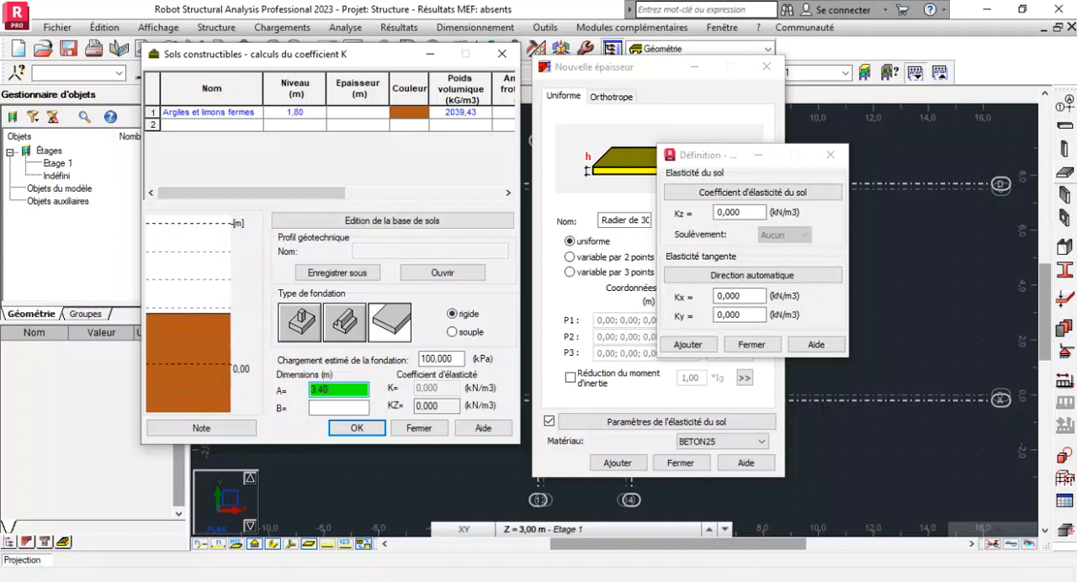
{"action": "left_click", "coordinate": [336, 405]}
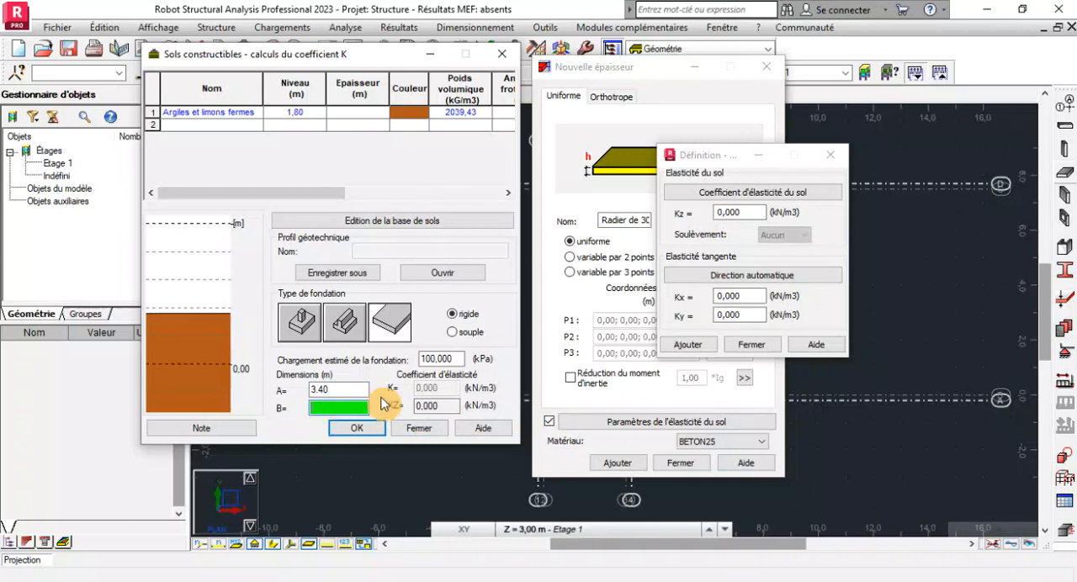
{"action": "type", "text": "7.5"}
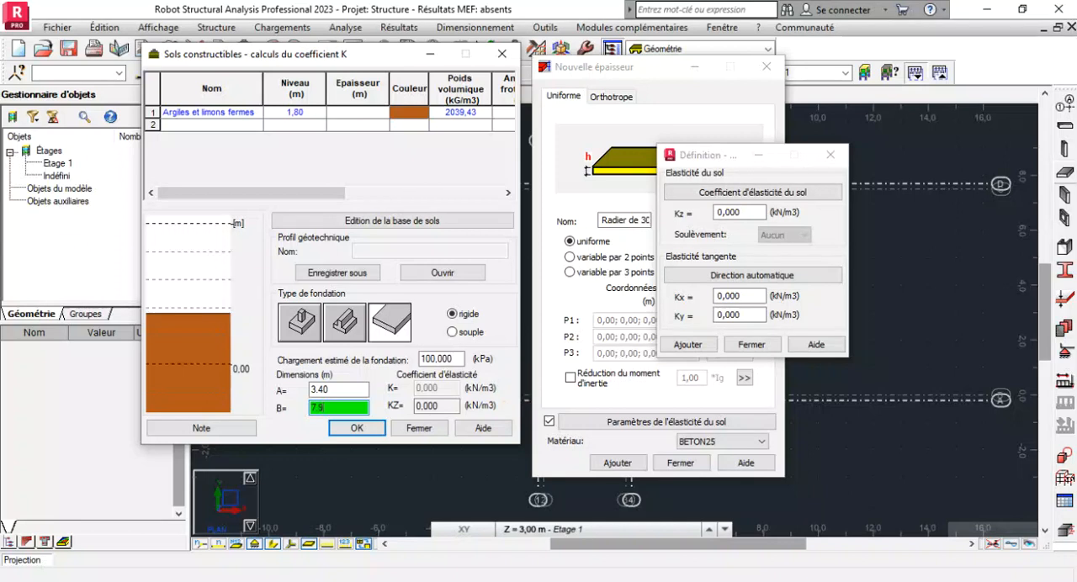
{"action": "type", "text": "0"}
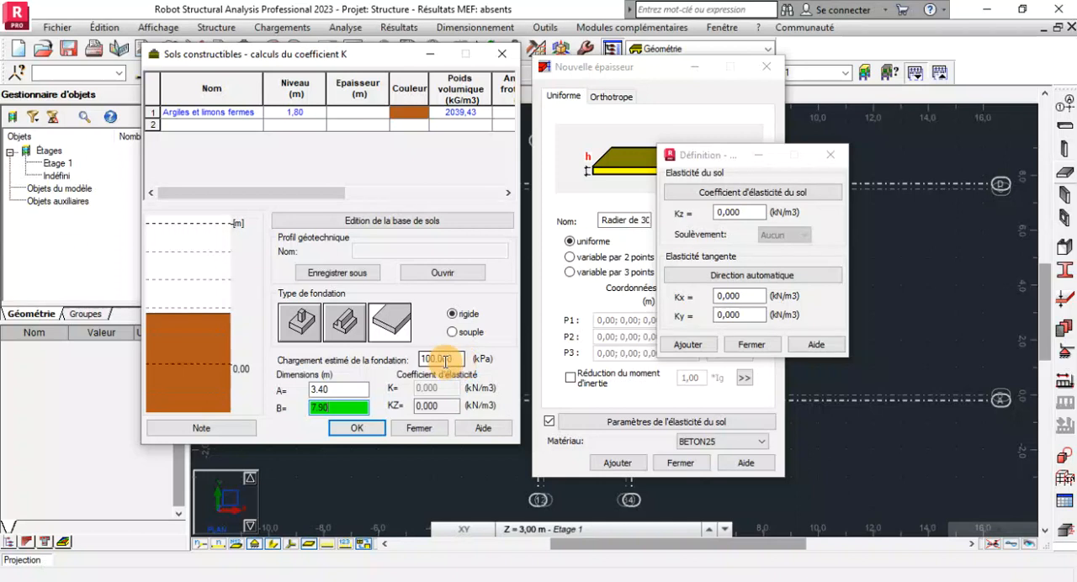
Set the estimated foundation load to 200 kPa and make the foundation type flexible (souple).
{"action": "left_click", "coordinate": [451, 360]}
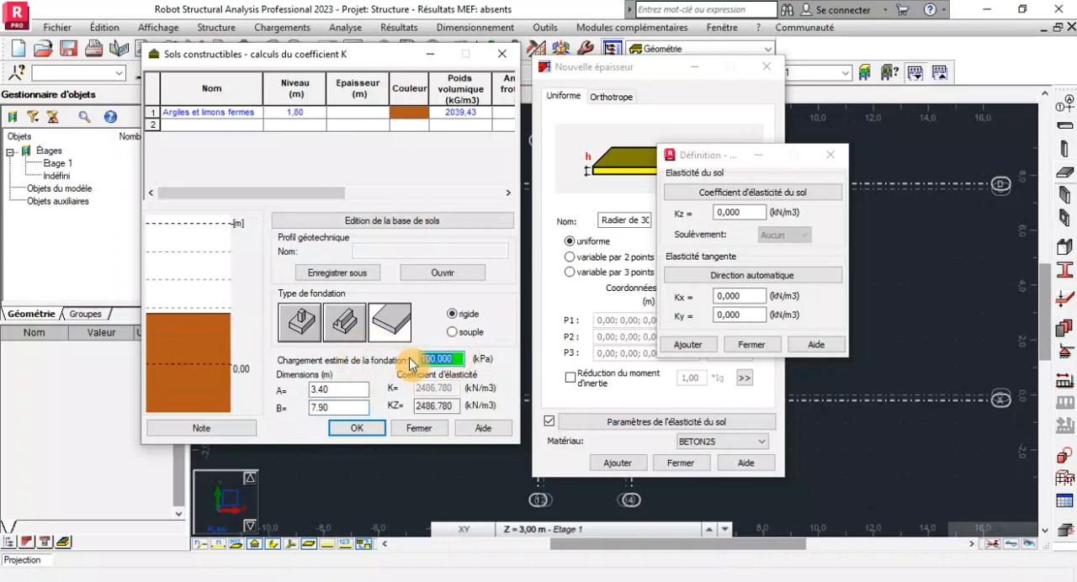
{"action": "type", "text": "200"}
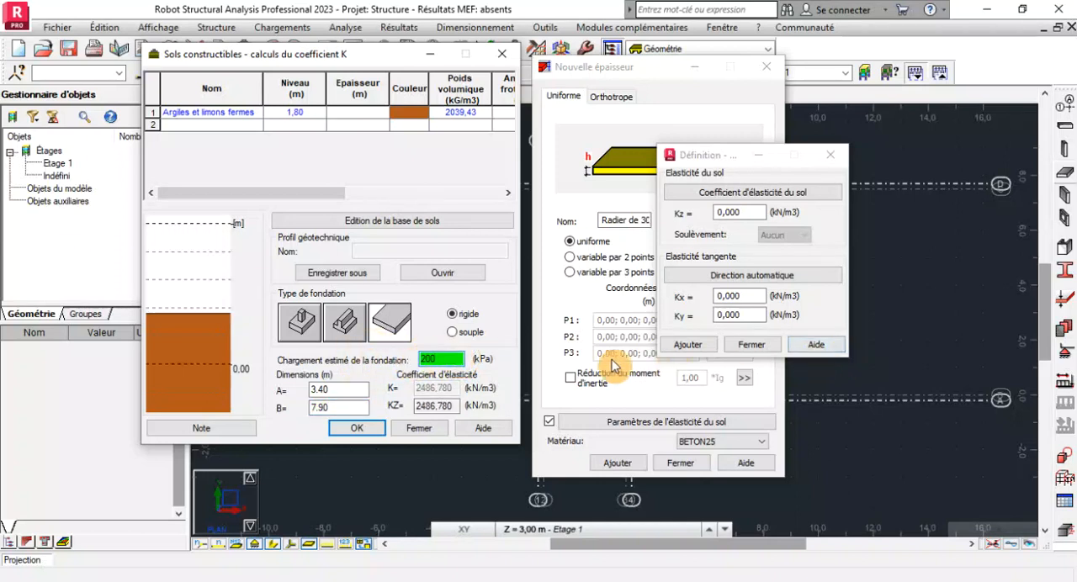
{"action": "left_click", "coordinate": [454, 333]}
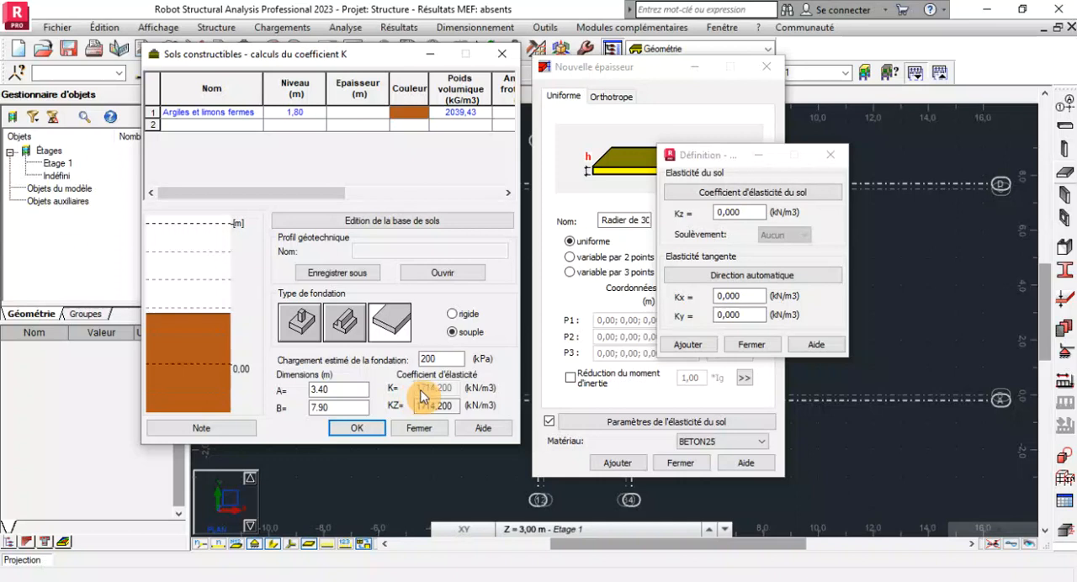
{"action": "left_click", "coordinate": [457, 406]}
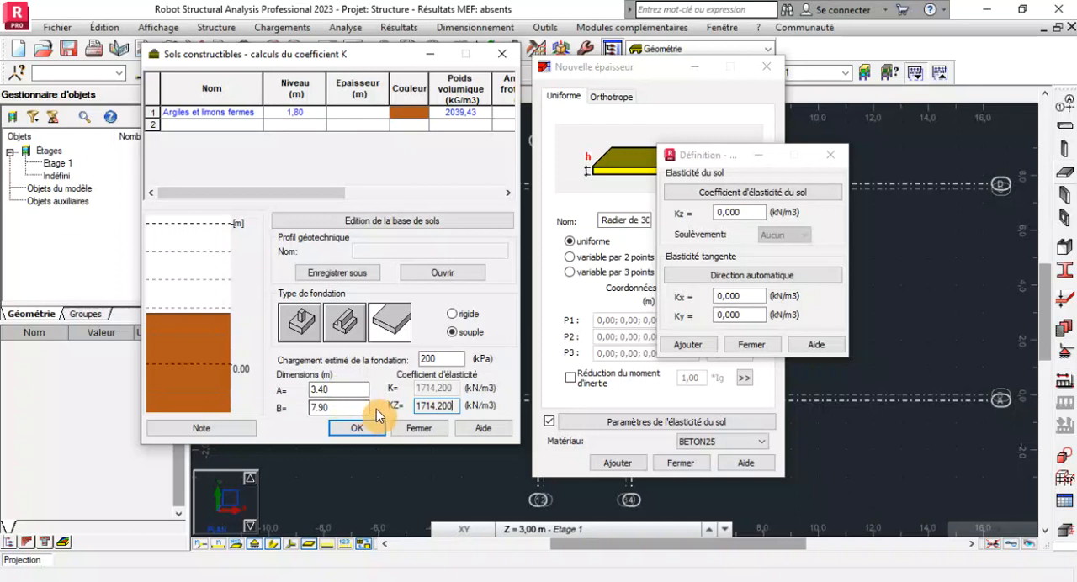
{"action": "double_click", "coordinate": [440, 363]}
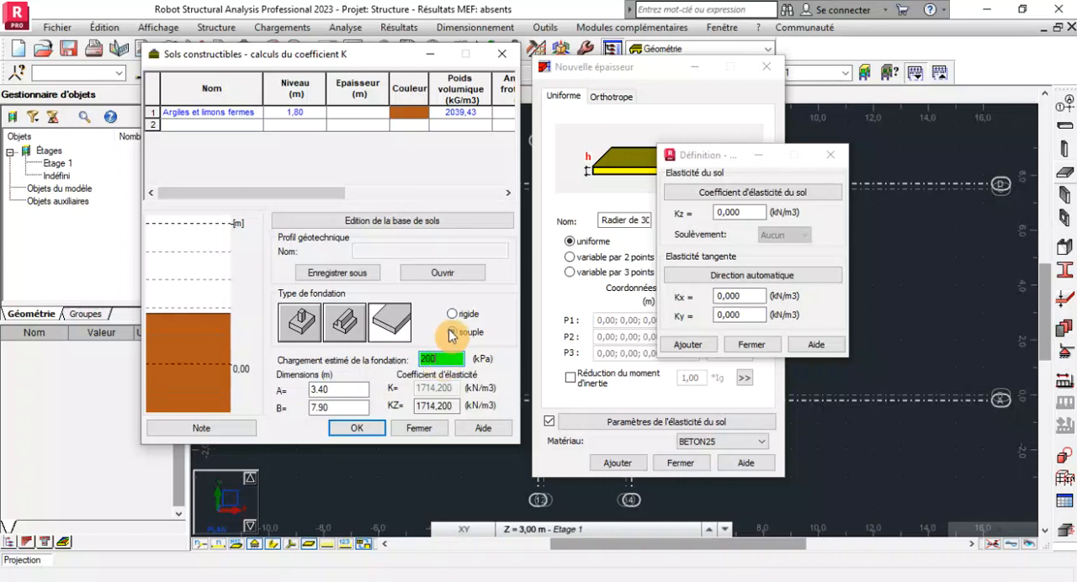
{"action": "left_click", "coordinate": [452, 333]}
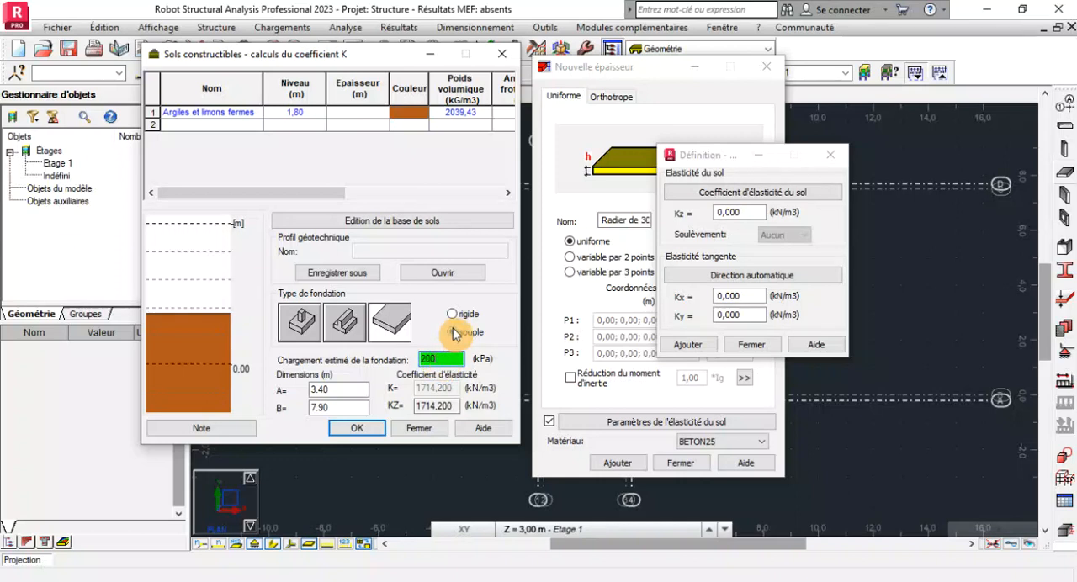
Apply the calculated KZ coefficient to the raft's soil elasticity definition and close the constructible soils calculation.
{"action": "left_click", "coordinate": [455, 405]}
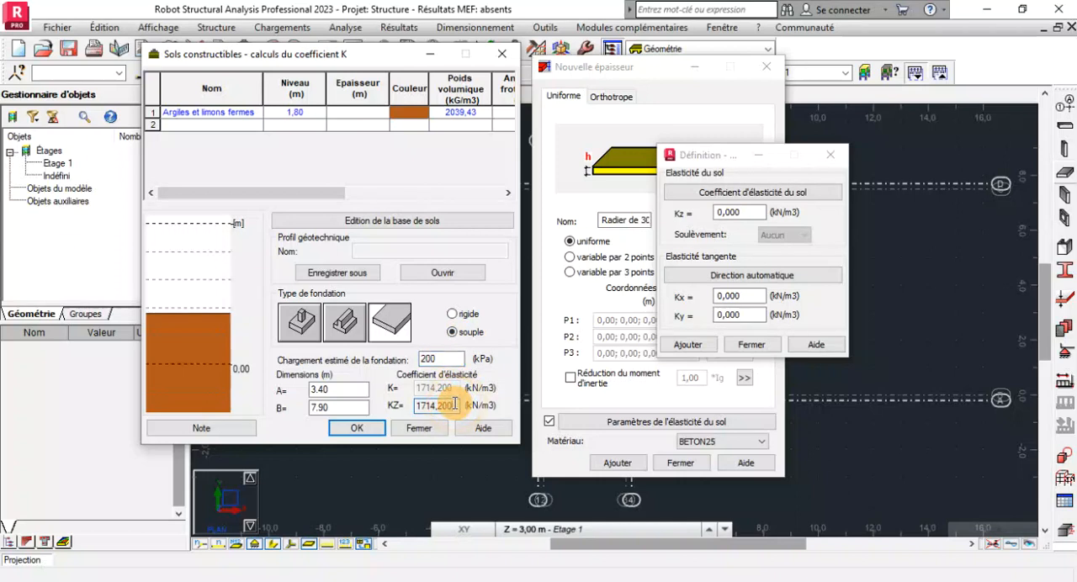
{"action": "left_click", "coordinate": [732, 211]}
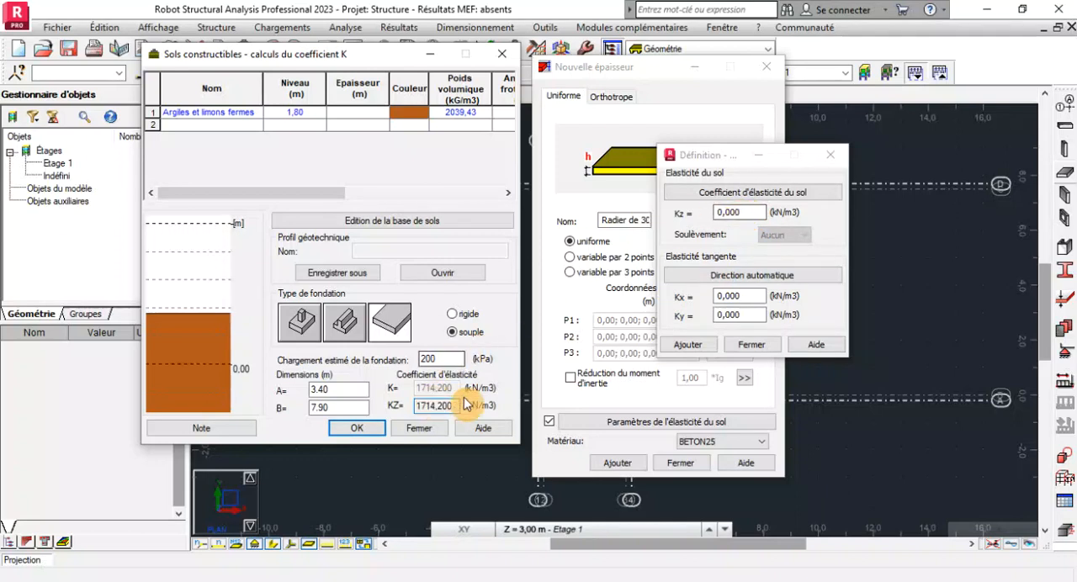
{"action": "left_click", "coordinate": [374, 438]}
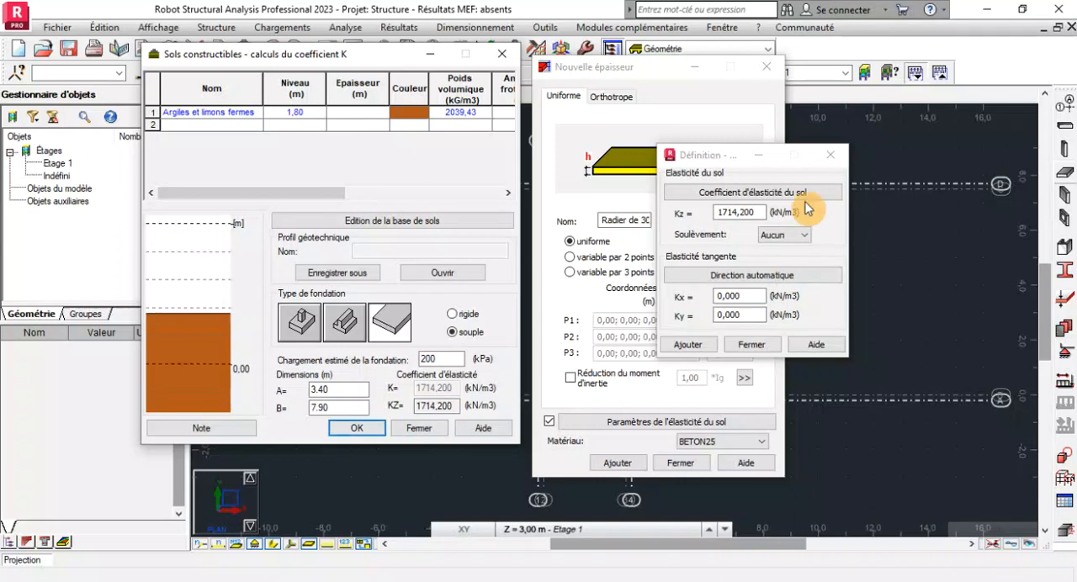
{"action": "left_click", "coordinate": [503, 57]}
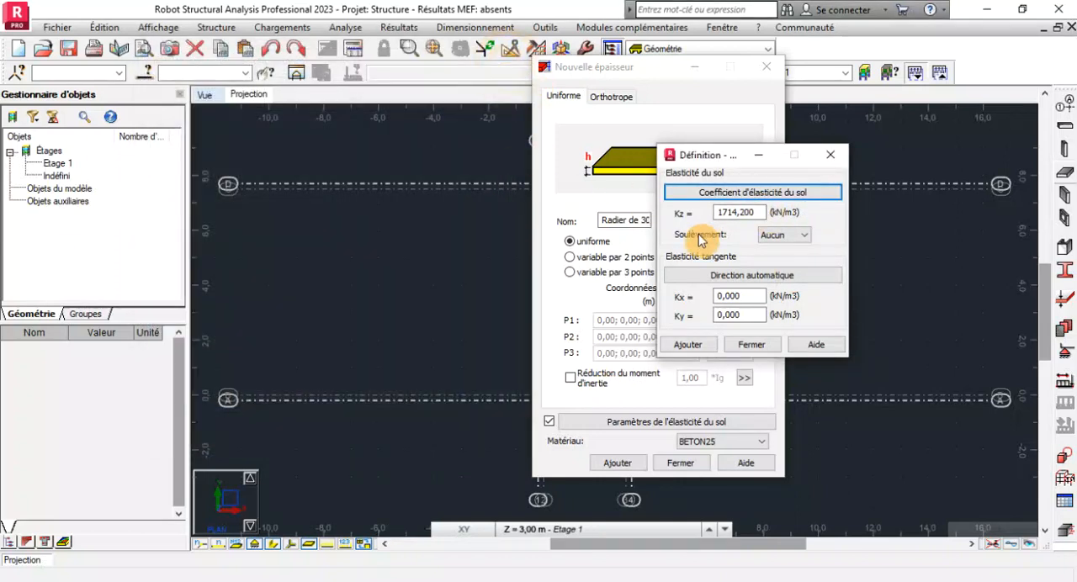
Set the tangential elasticity coefficients Kx and Ky to 171.42 kN/m3 each.
{"action": "double_click", "coordinate": [758, 213]}
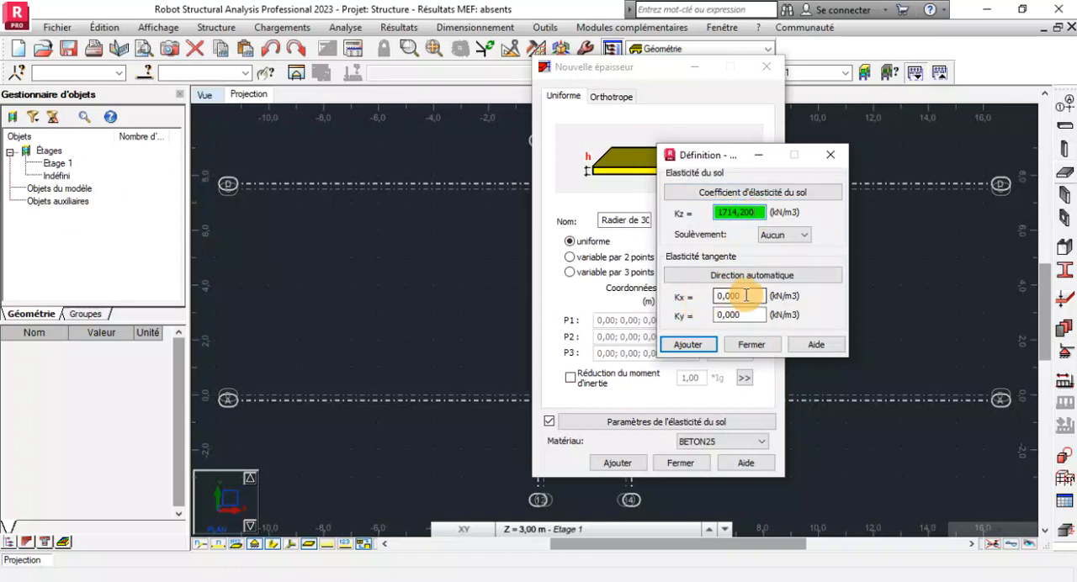
{"action": "mouse_move", "coordinate": [755, 211]}
{"action": "left_mouse_down"}
{"action": "mouse_move", "coordinate": [714, 211]}
{"action": "mouse_move", "coordinate": [760, 211]}
{"action": "left_mouse_up"}
{"action": "left_click", "coordinate": [759, 209]}
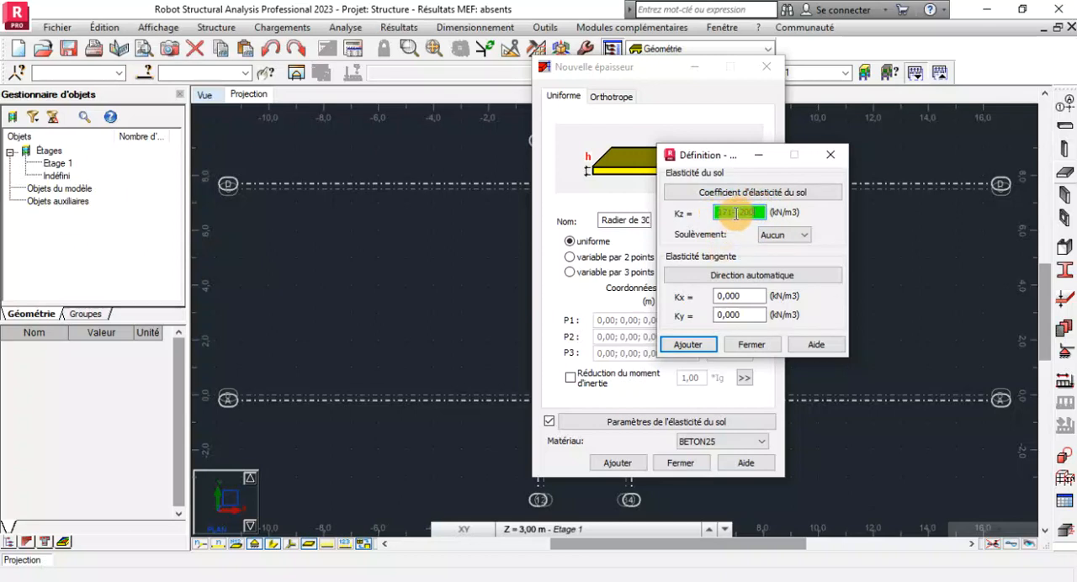
{"action": "double_click", "coordinate": [738, 296]}
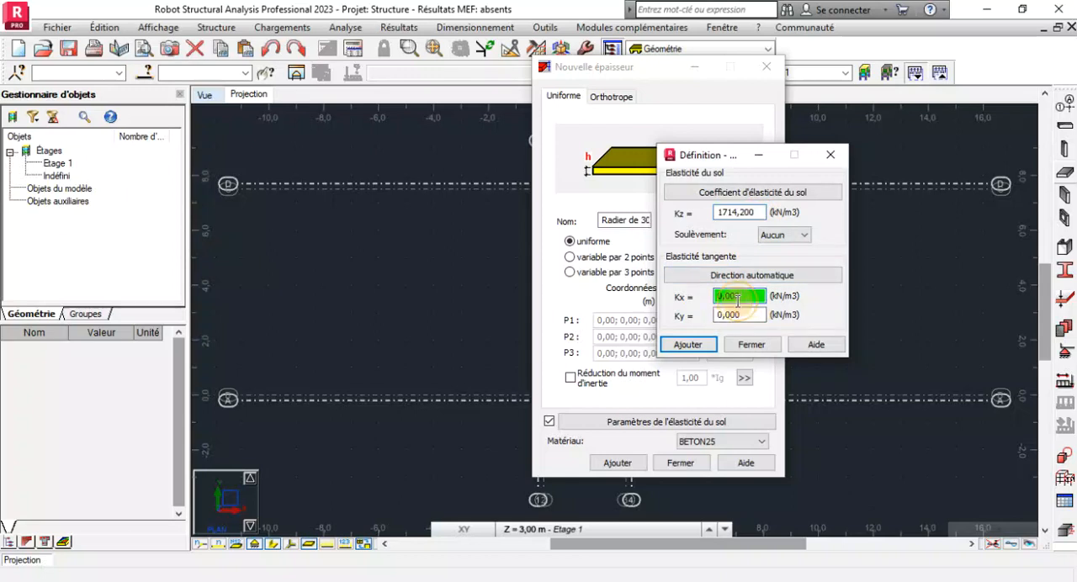
{"action": "type", "text": "17"}
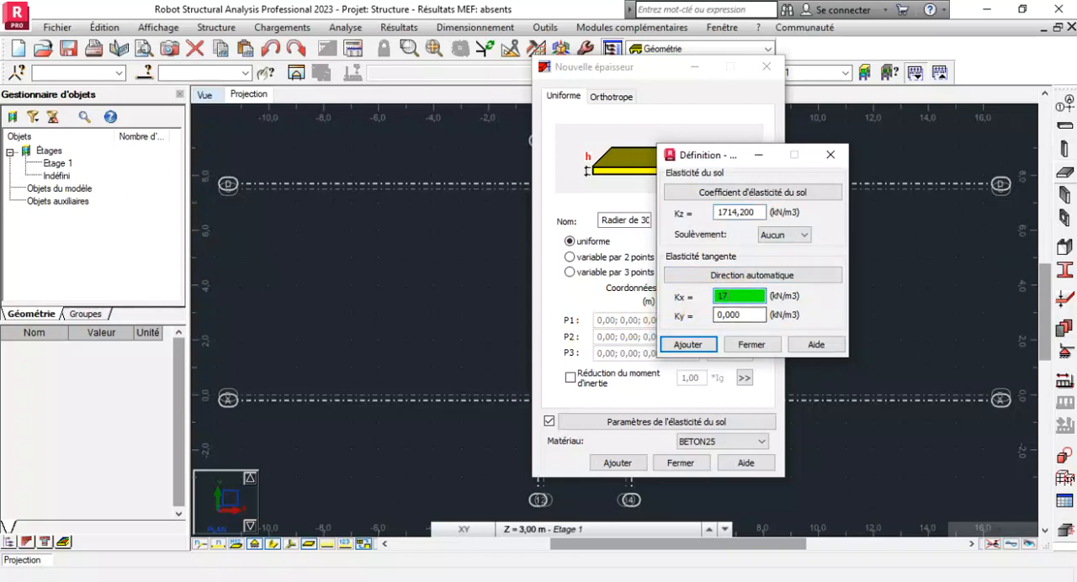
{"action": "type", "text": "1.42"}
{"action": "key", "text": "Tab"}
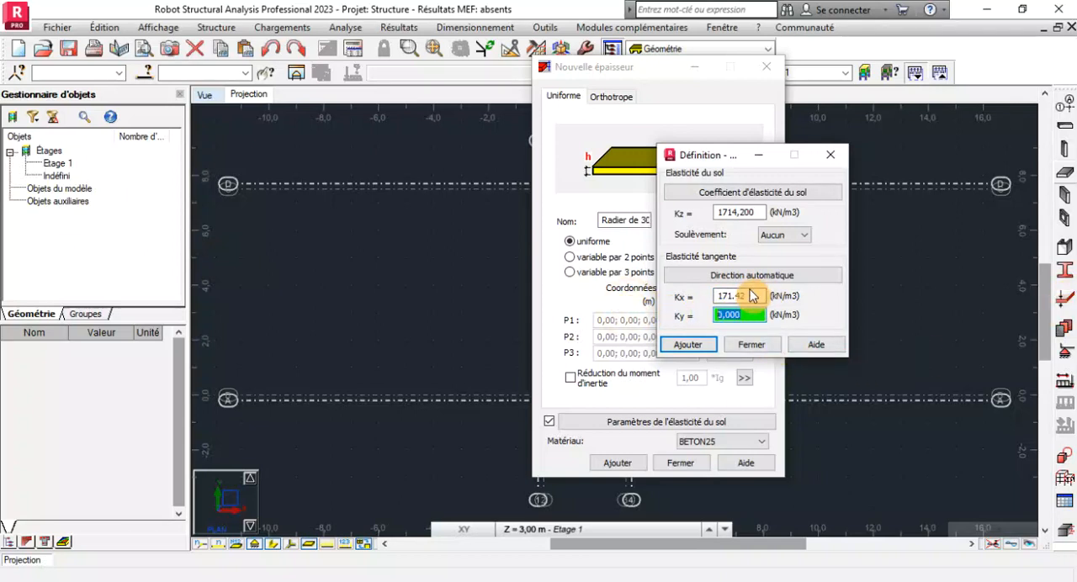
{"action": "type", "text": "171"}
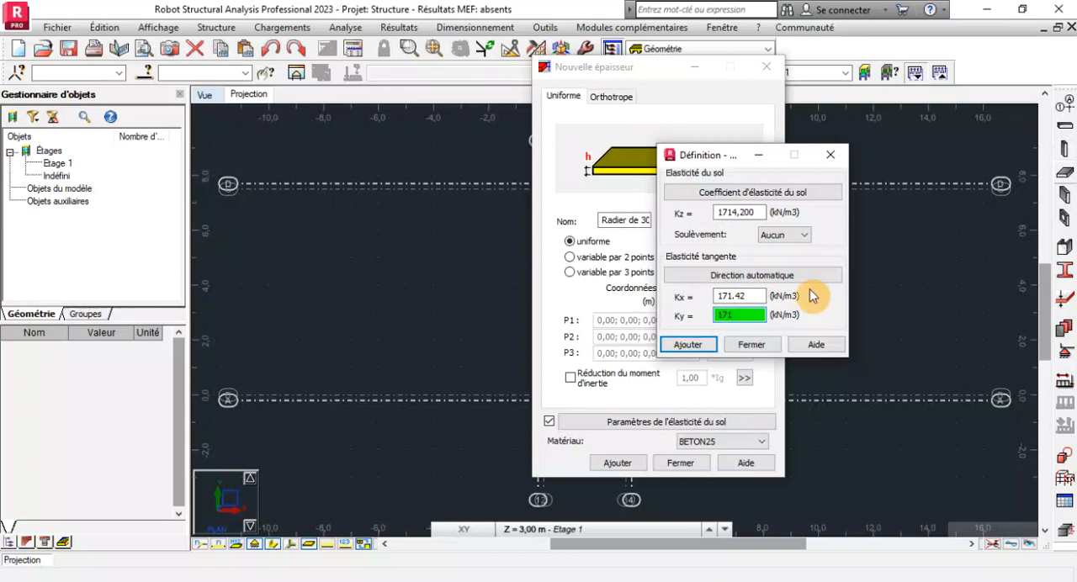
{"action": "type", "text": ".42"}
Keep the uplift option at Aucun and add the soil elasticity definition to the raft thickness.
{"action": "left_click", "coordinate": [785, 234]}
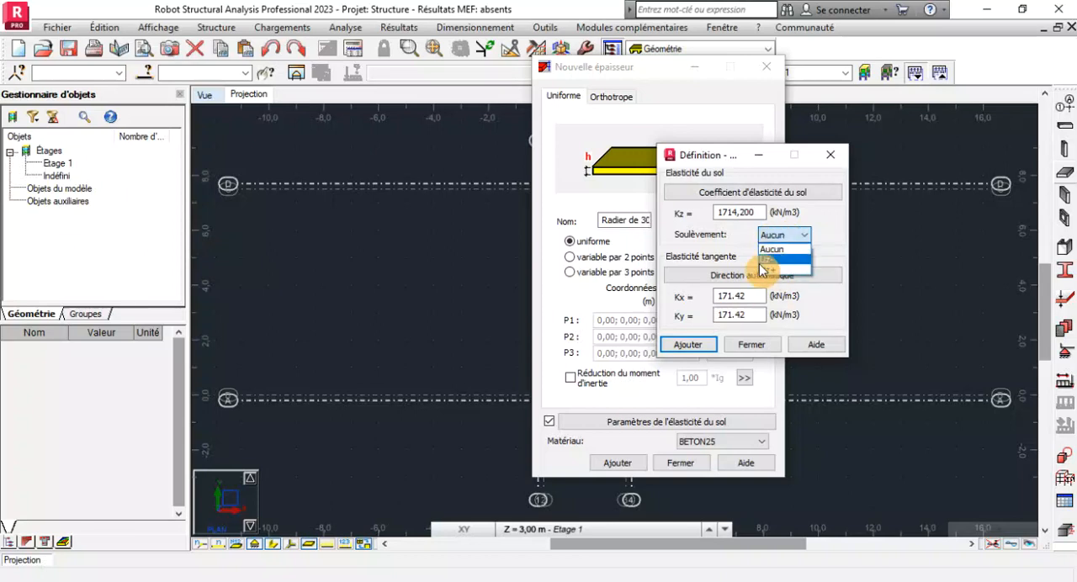
{"action": "left_click", "coordinate": [794, 236]}
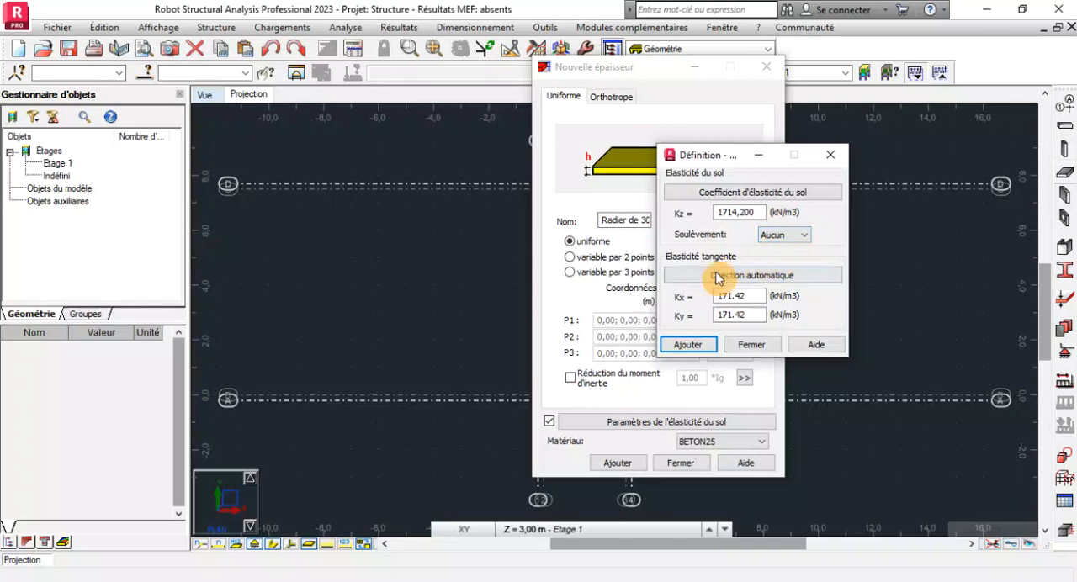
{"action": "left_click", "coordinate": [688, 345]}
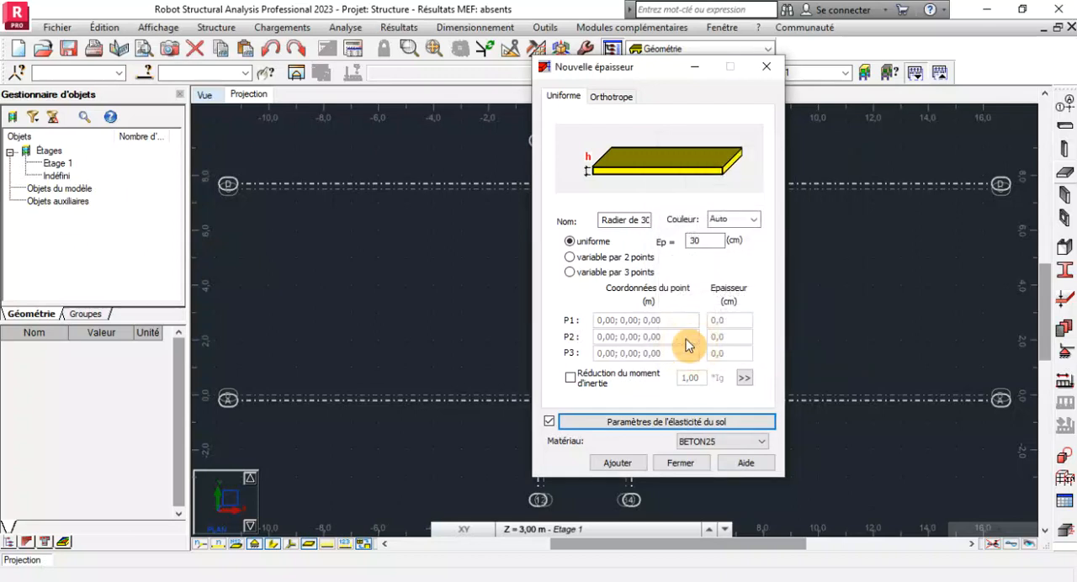
Add the Radier de 30 thickness, select it in the finite element thickness list and close the list.
{"action": "left_click", "coordinate": [619, 467]}
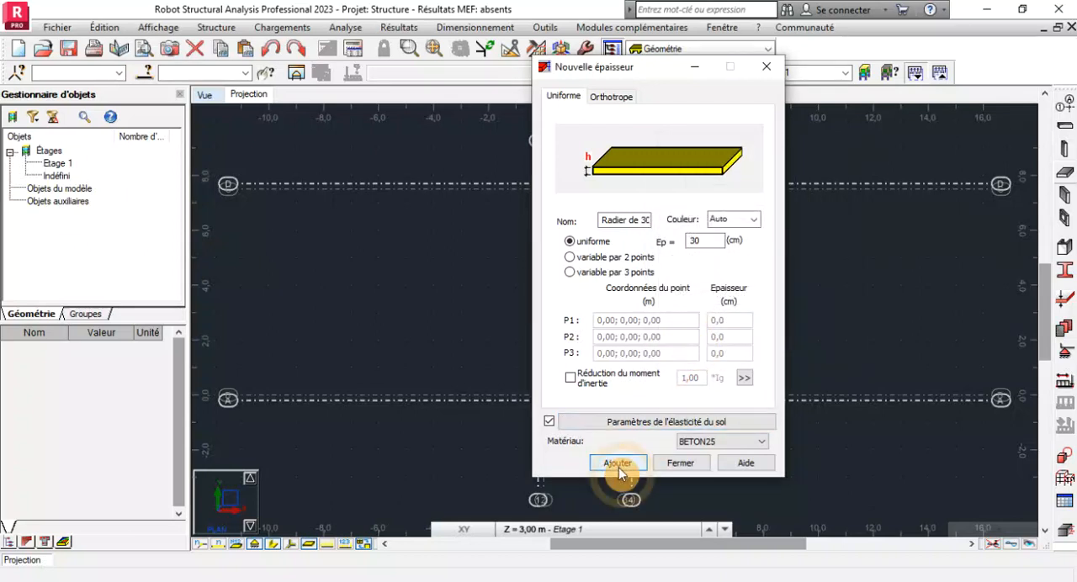
{"action": "left_click", "coordinate": [682, 465]}
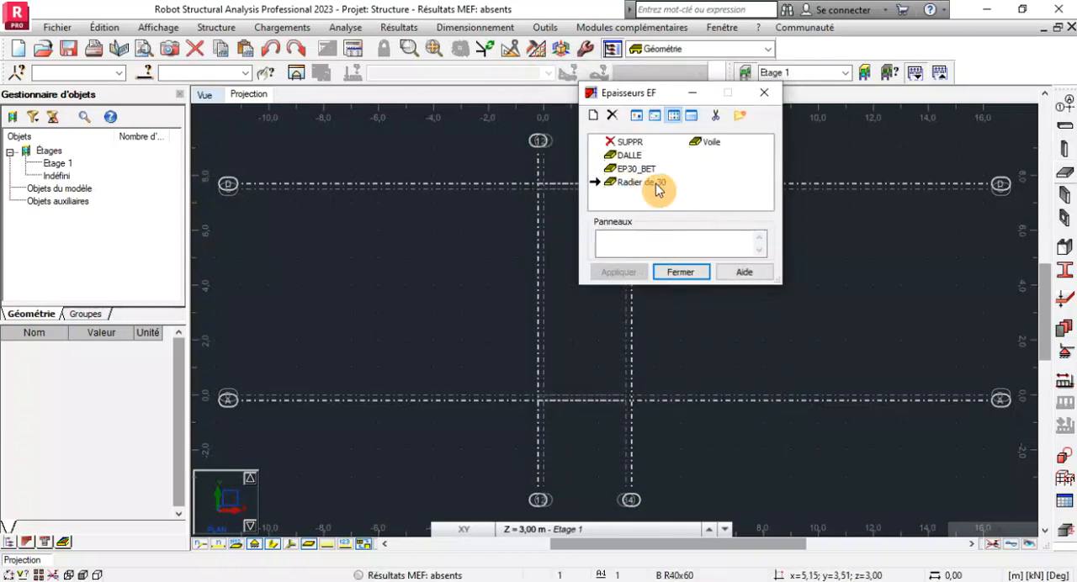
{"action": "left_click", "coordinate": [643, 186]}
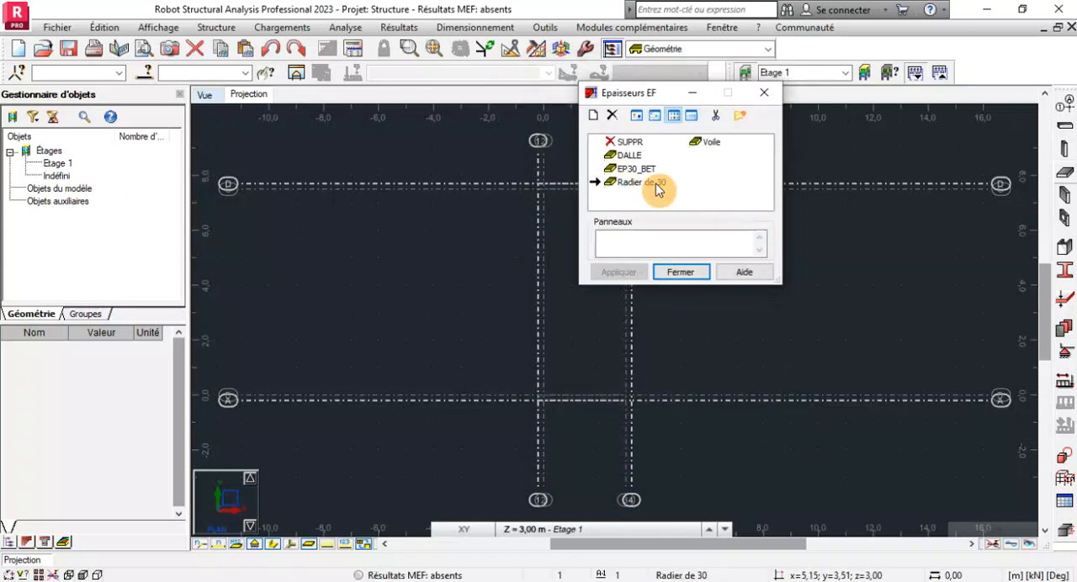
{"action": "left_click", "coordinate": [682, 274]}
Set up a floor panel with the Radier de 30 thickness, the coque calculation model and the Rectangle definition method.
{"action": "scroll", "coordinate": [541, 400], "scroll_direction": "up", "scroll_amount": 4}
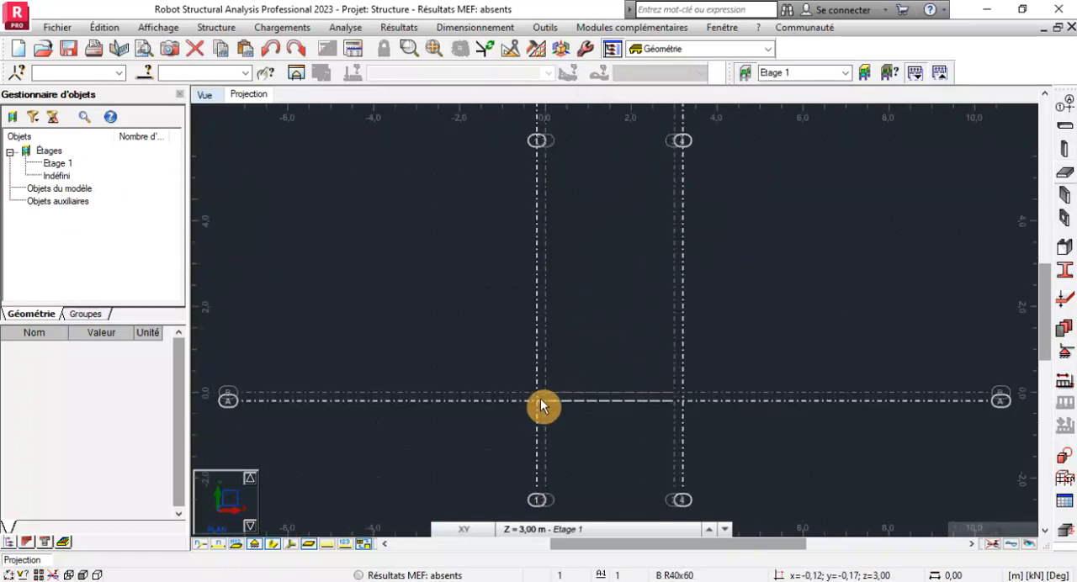
{"action": "scroll", "coordinate": [543, 400], "scroll_direction": "down", "scroll_amount": 5}
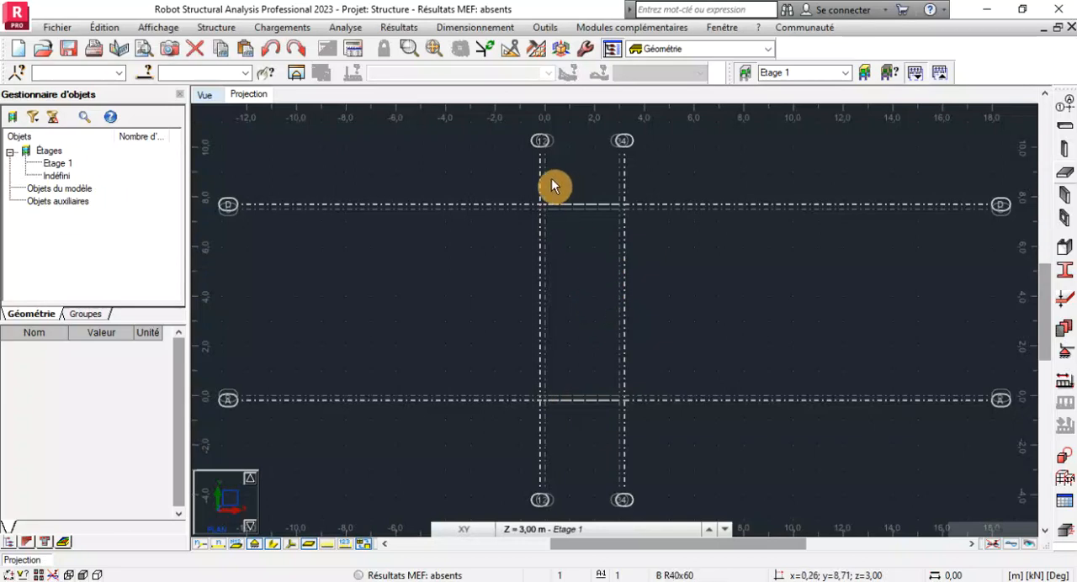
{"action": "scroll", "coordinate": [547, 210], "scroll_direction": "up", "scroll_amount": 3}
{"action": "scroll", "coordinate": [549, 211], "scroll_direction": "down", "scroll_amount": 3}
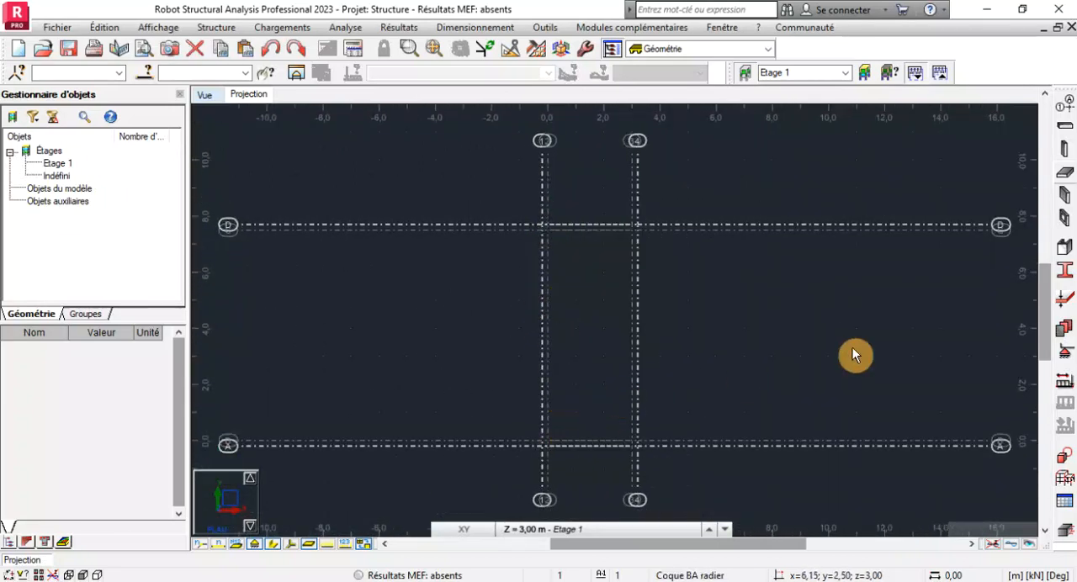
{"action": "left_click", "coordinate": [1066, 180]}
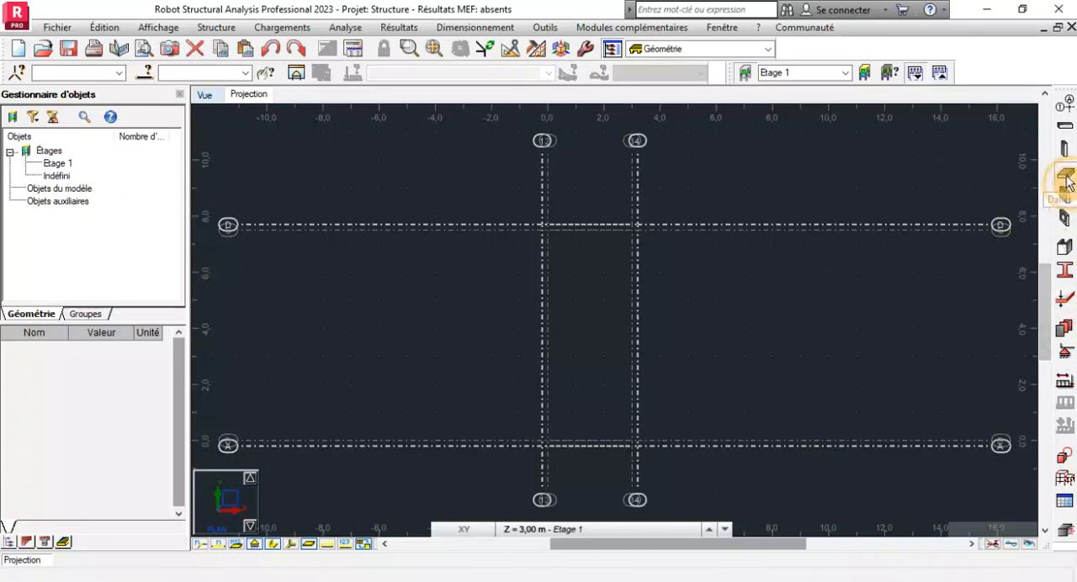
{"action": "left_click", "coordinate": [959, 160]}
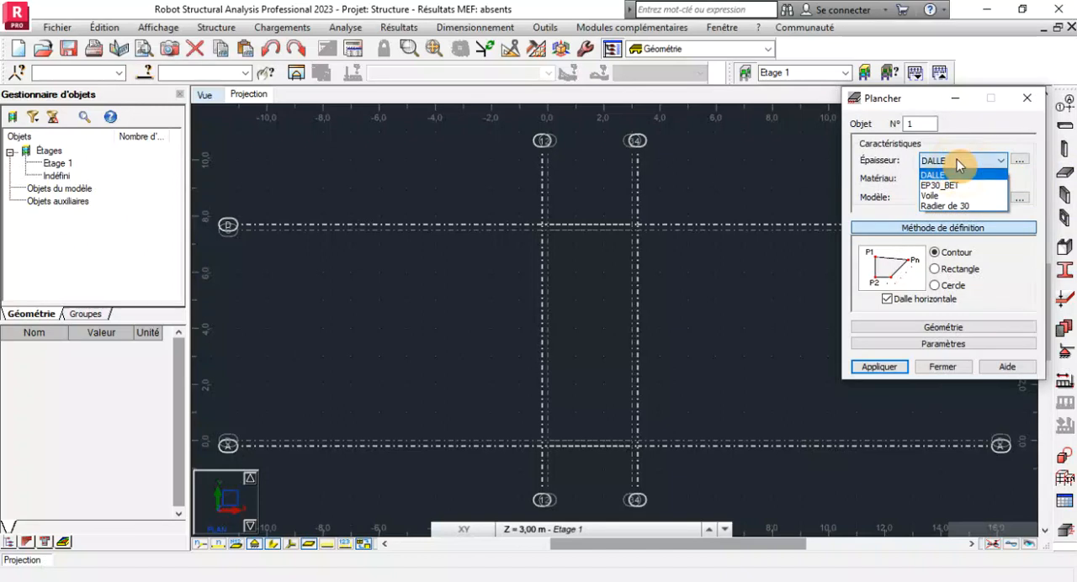
{"action": "left_click", "coordinate": [944, 206]}
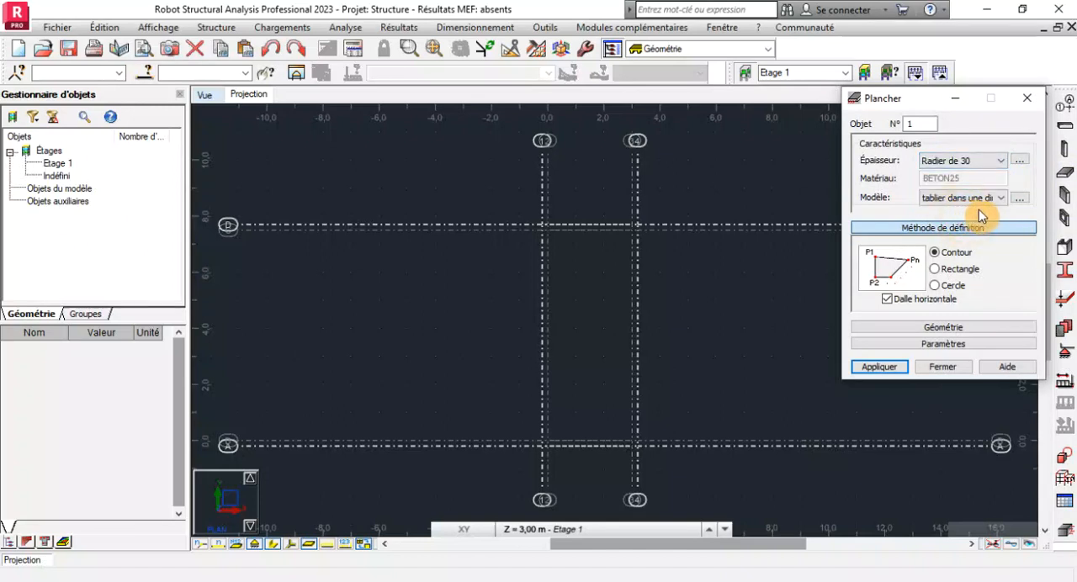
{"action": "left_click", "coordinate": [982, 207]}
{"action": "left_click", "coordinate": [957, 254]}
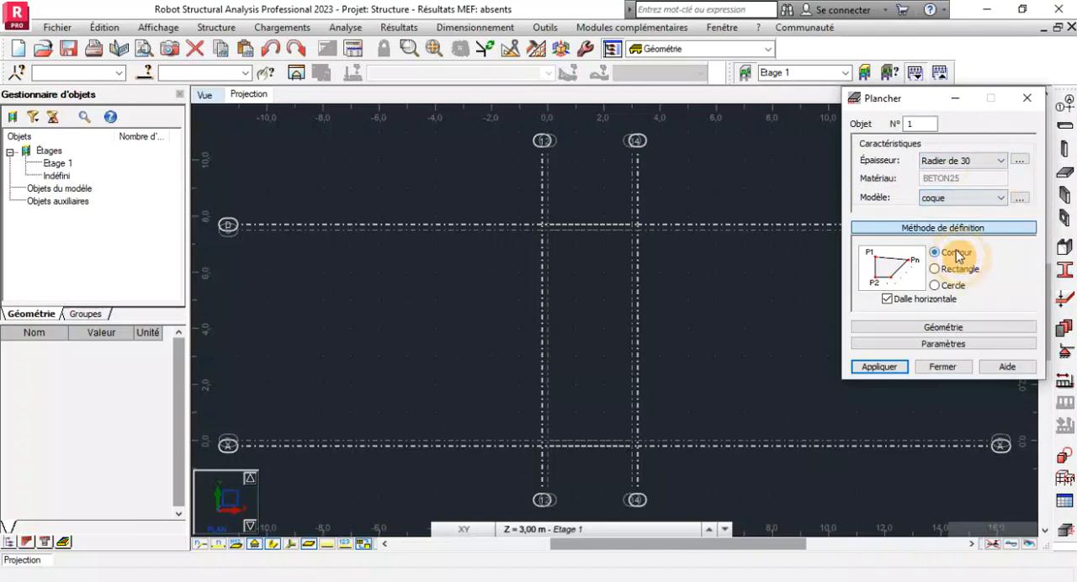
{"action": "left_click", "coordinate": [937, 269]}
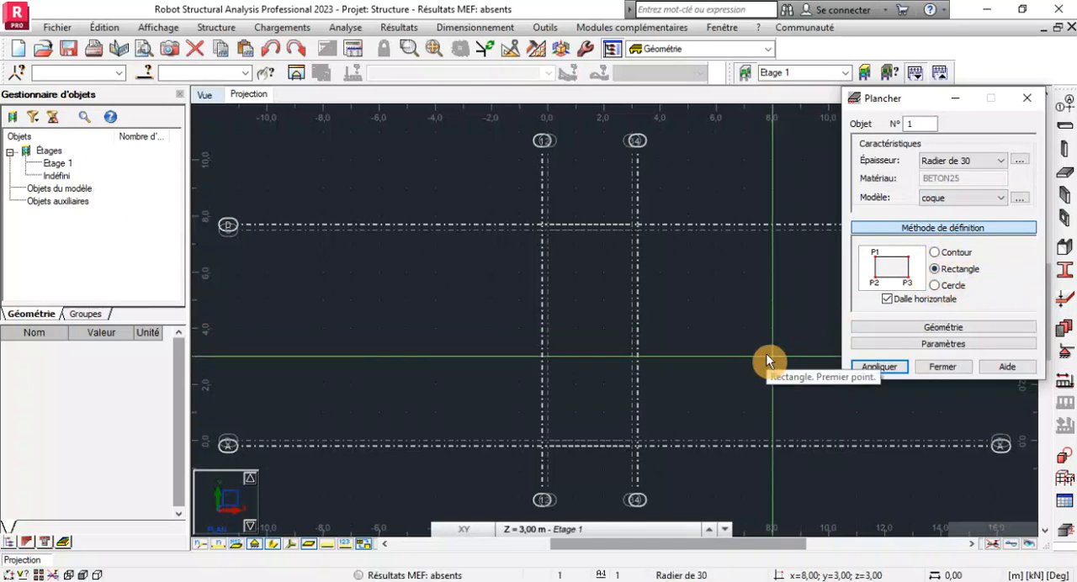
Draw the raft rectangle through grid intersections 4-A, 4-D and 1-D at level Z = 3.00 m, and close the floor definition.
{"action": "left_click", "coordinate": [637, 446]}
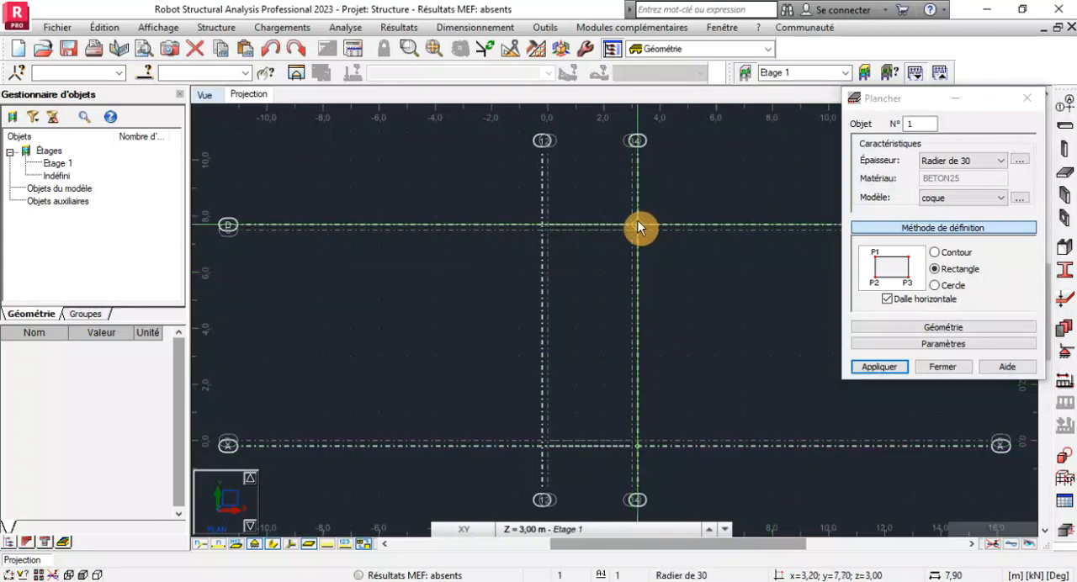
{"action": "scroll", "coordinate": [540, 222], "scroll_direction": "up", "scroll_amount": 3}
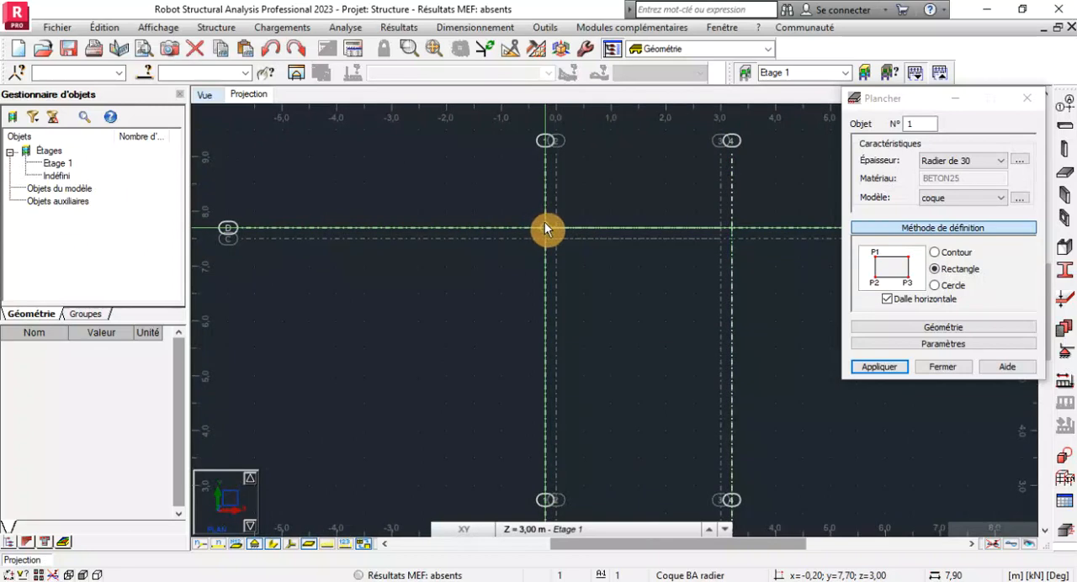
{"action": "left_click", "coordinate": [545, 224]}
{"action": "scroll", "coordinate": [547, 226], "scroll_direction": "down", "scroll_amount": 3}
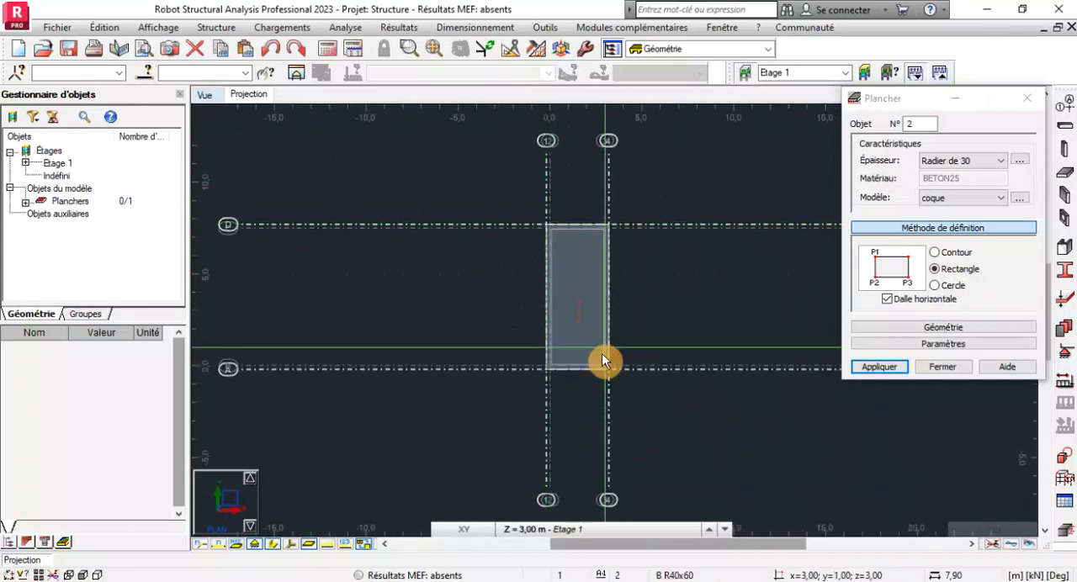
{"action": "scroll", "coordinate": [602, 353], "scroll_direction": "up", "scroll_amount": 3}
{"action": "scroll", "coordinate": [642, 424], "scroll_direction": "down", "scroll_amount": 2}
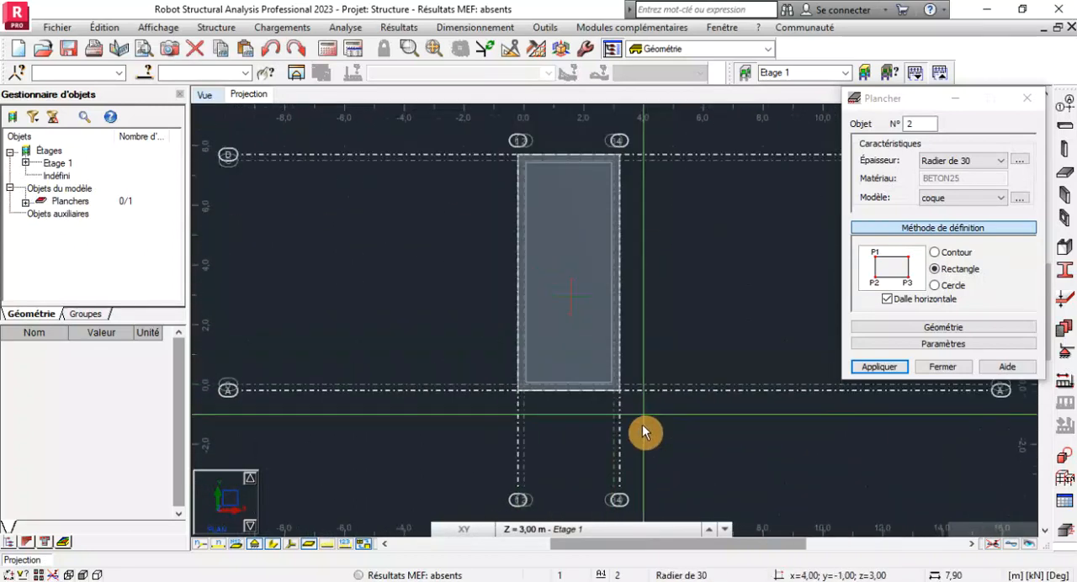
{"action": "left_click", "coordinate": [940, 368]}
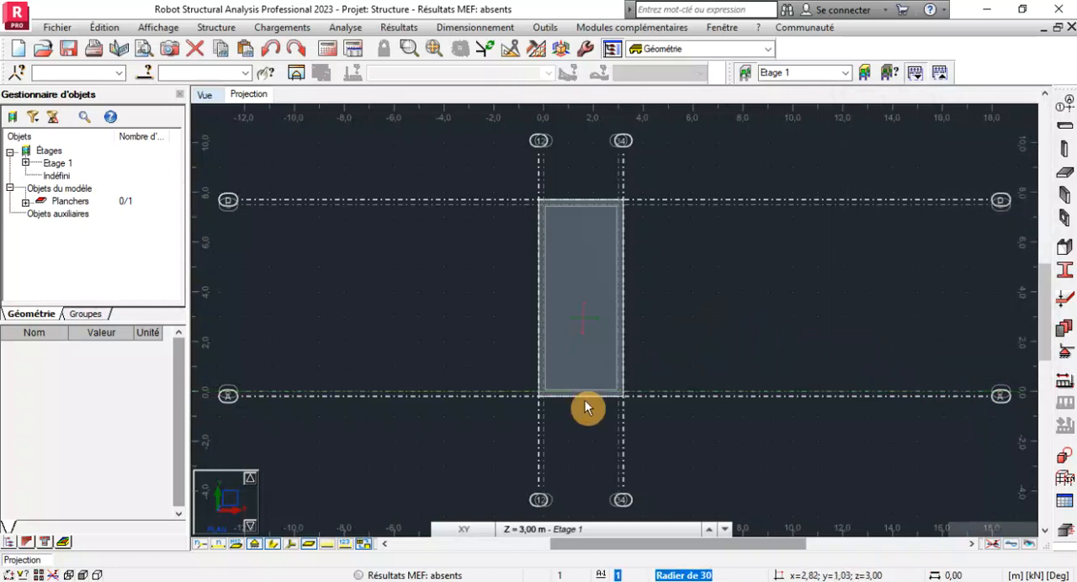
Draw a wall with the Voile thickness along axis C from axis 3 to axis 2, extending 3.00 m downward.
{"action": "mouse_move", "coordinate": [561, 539]}
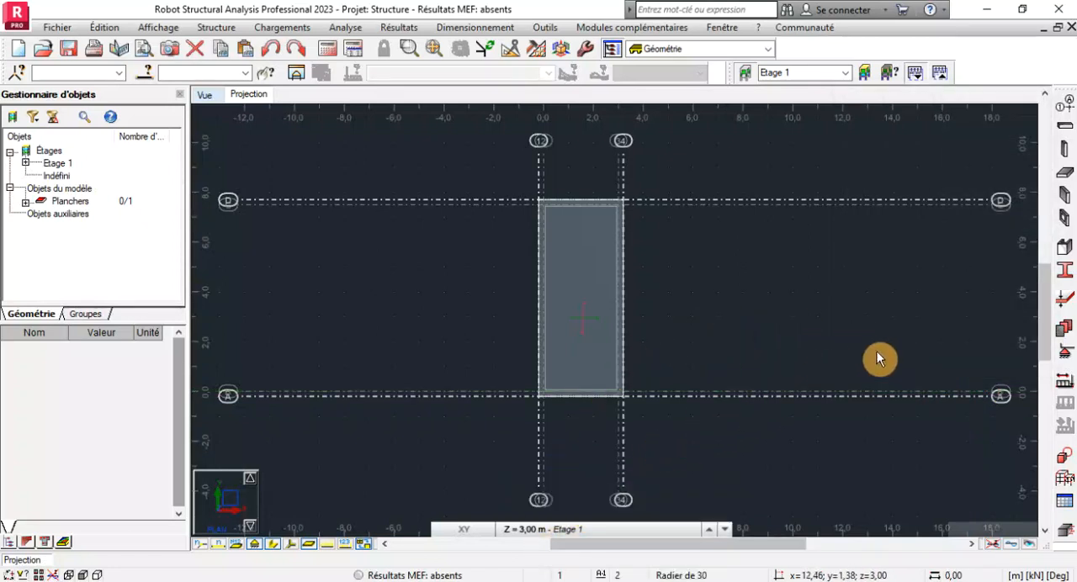
{"action": "left_click", "coordinate": [1064, 205]}
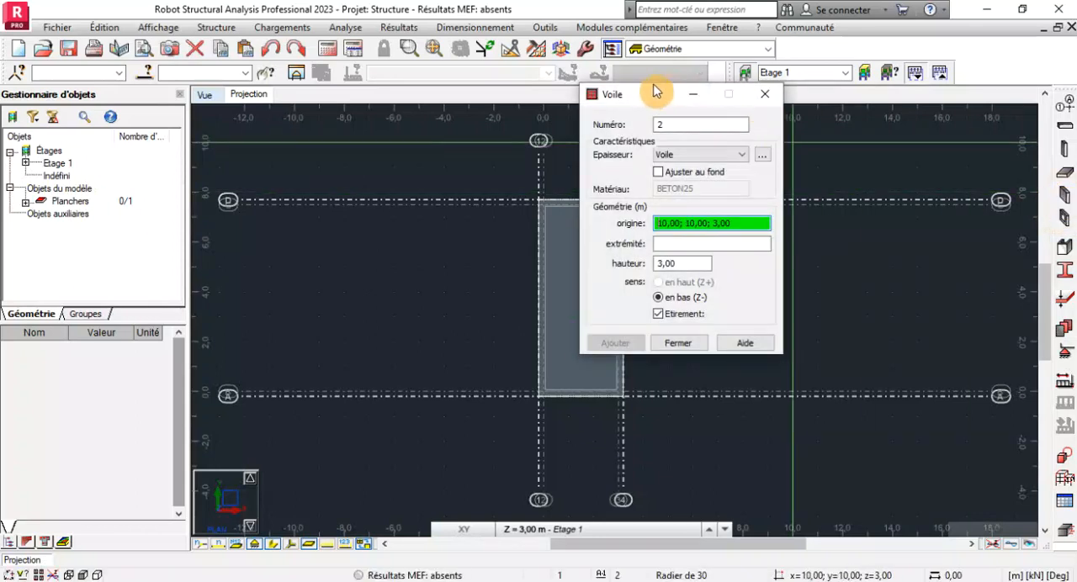
{"action": "left_click_drag", "start_coordinate": [656, 91], "coordinate": [771, 82]}
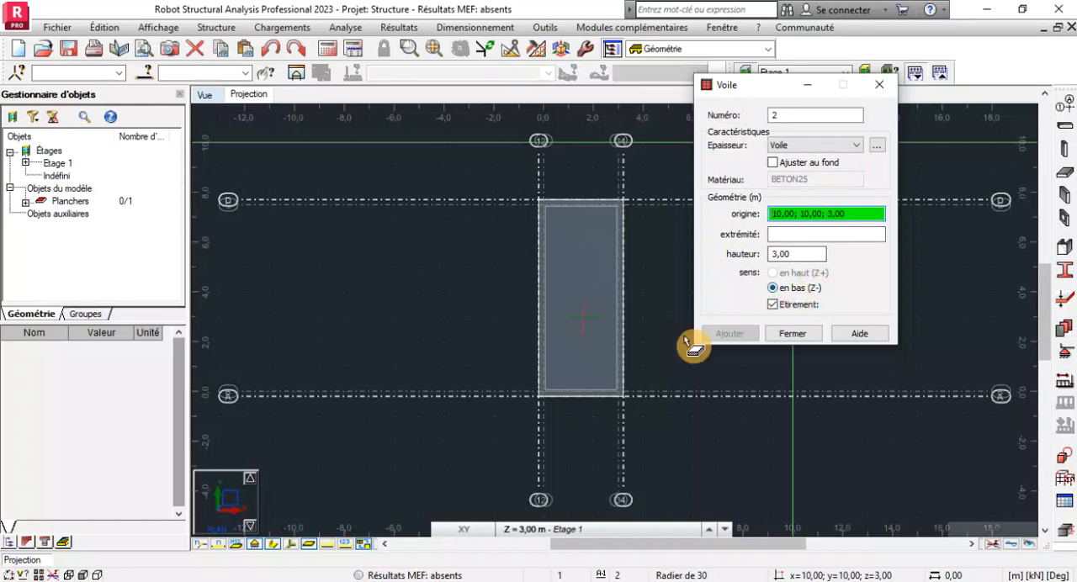
{"action": "left_click", "coordinate": [516, 532]}
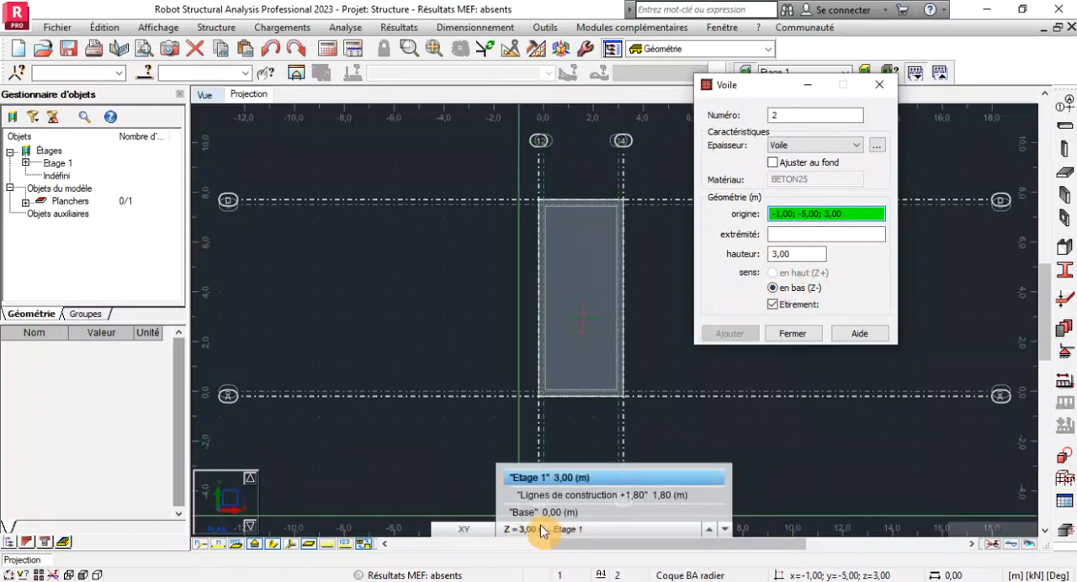
{"action": "left_click", "coordinate": [744, 418]}
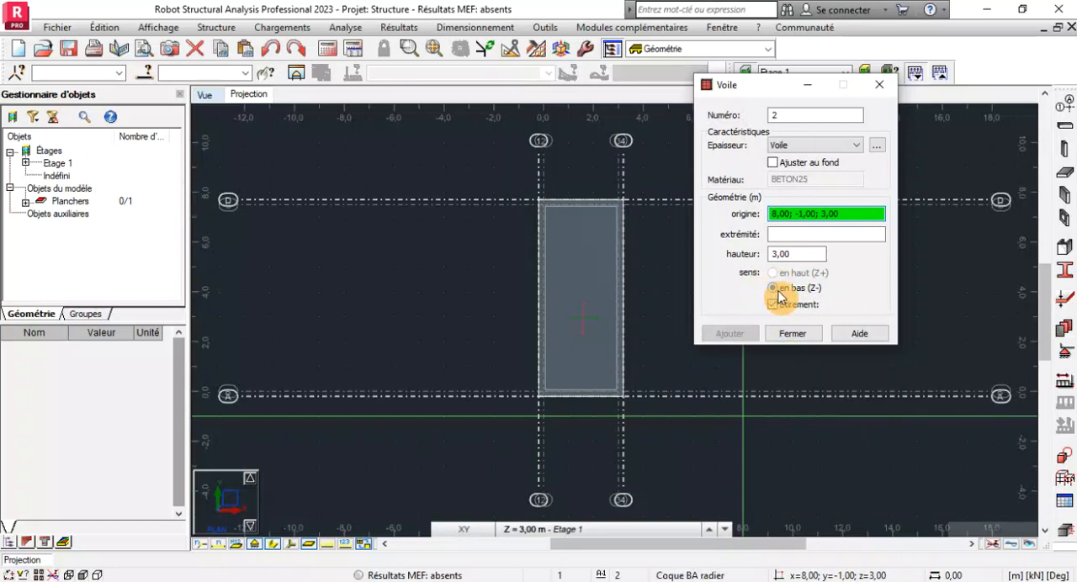
{"action": "double_click", "coordinate": [791, 254]}
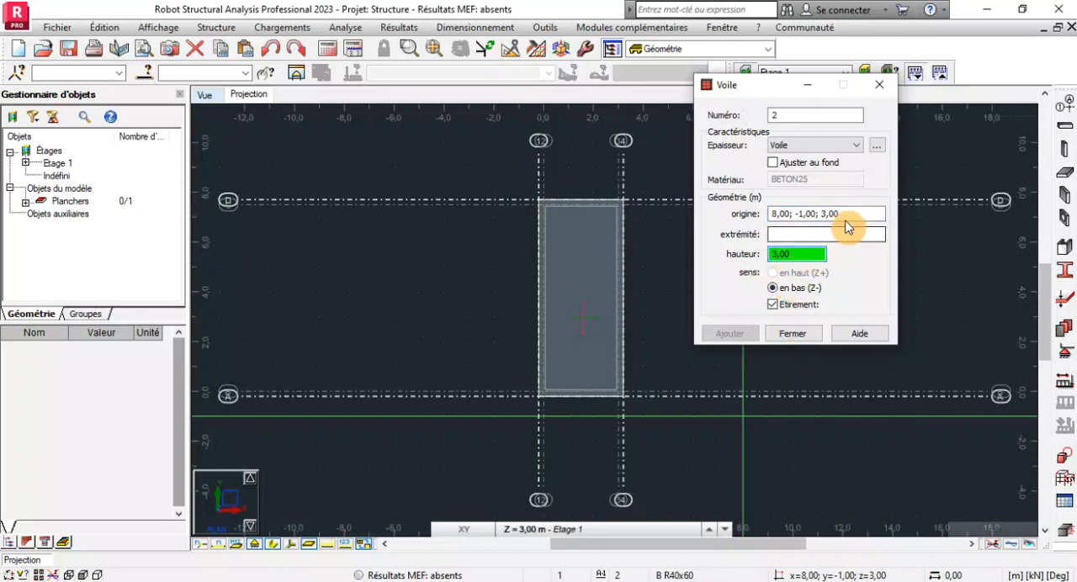
{"action": "left_click", "coordinate": [858, 210]}
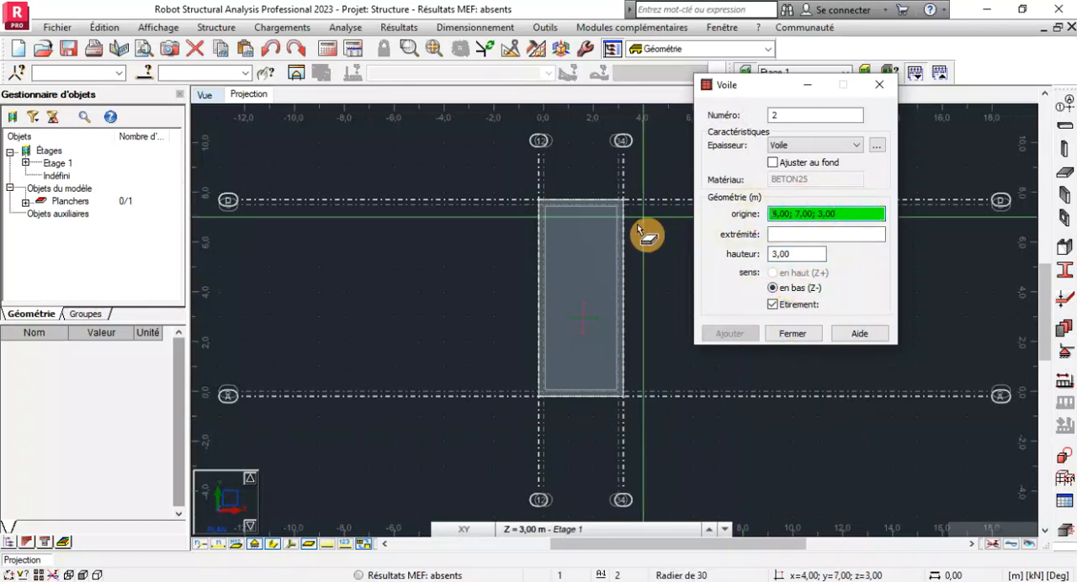
{"action": "scroll", "coordinate": [640, 229], "scroll_direction": "up", "scroll_amount": 3}
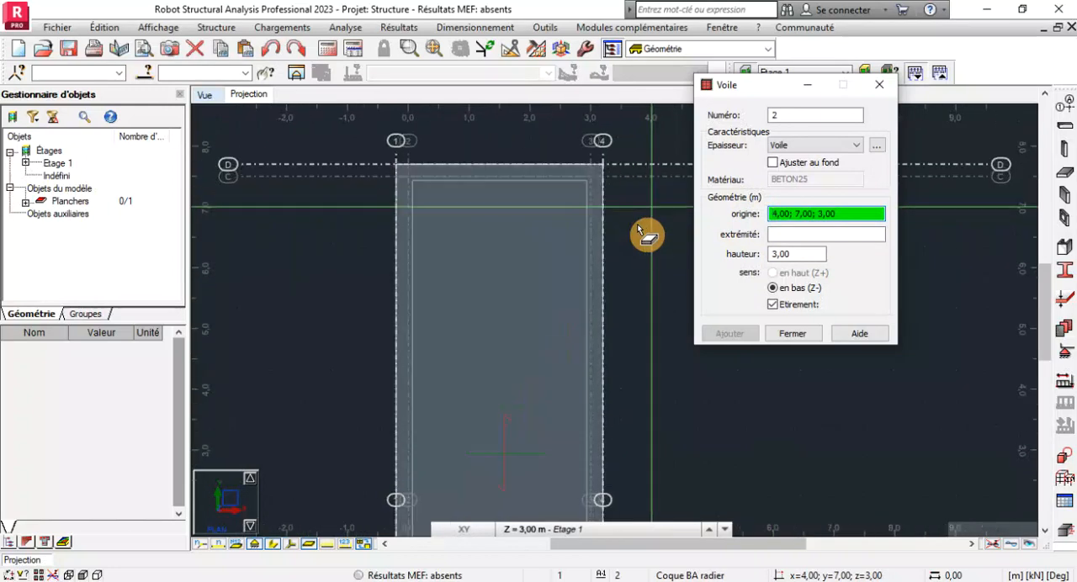
{"action": "left_click", "coordinate": [591, 179]}
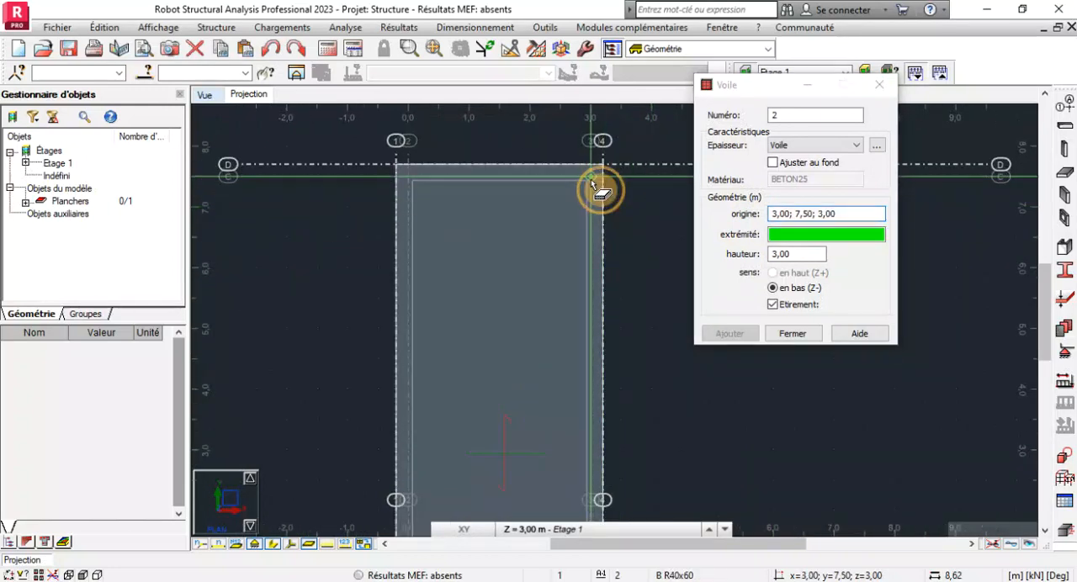
{"action": "left_click", "coordinate": [408, 176]}
{"action": "scroll", "coordinate": [458, 173], "scroll_direction": "down", "scroll_amount": 3}
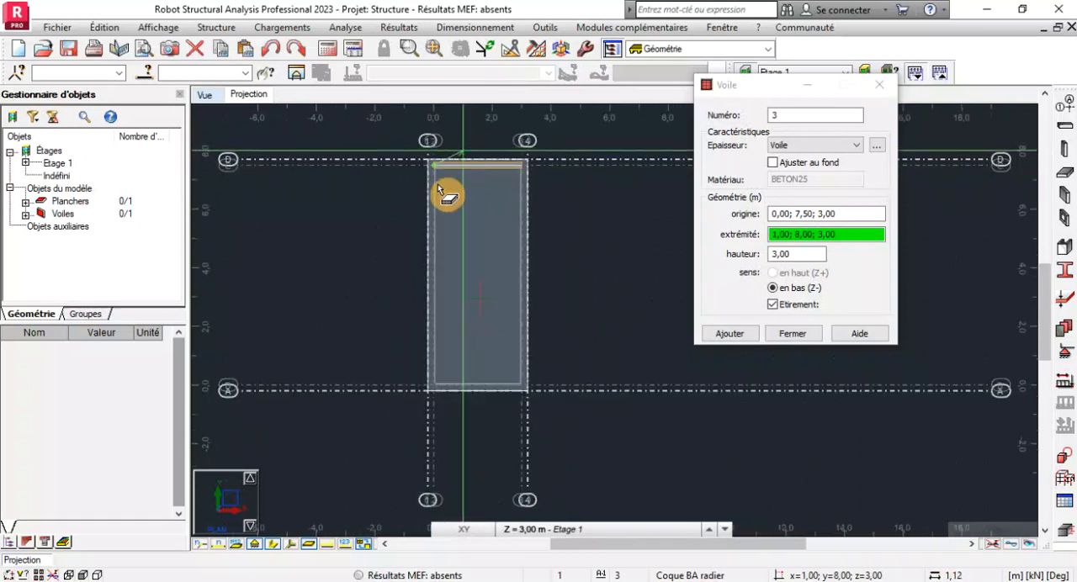
Continue the walls along axis 2 down to axis B, and along axis B to axis 3.
{"action": "scroll", "coordinate": [425, 370], "scroll_direction": "up", "scroll_amount": 3}
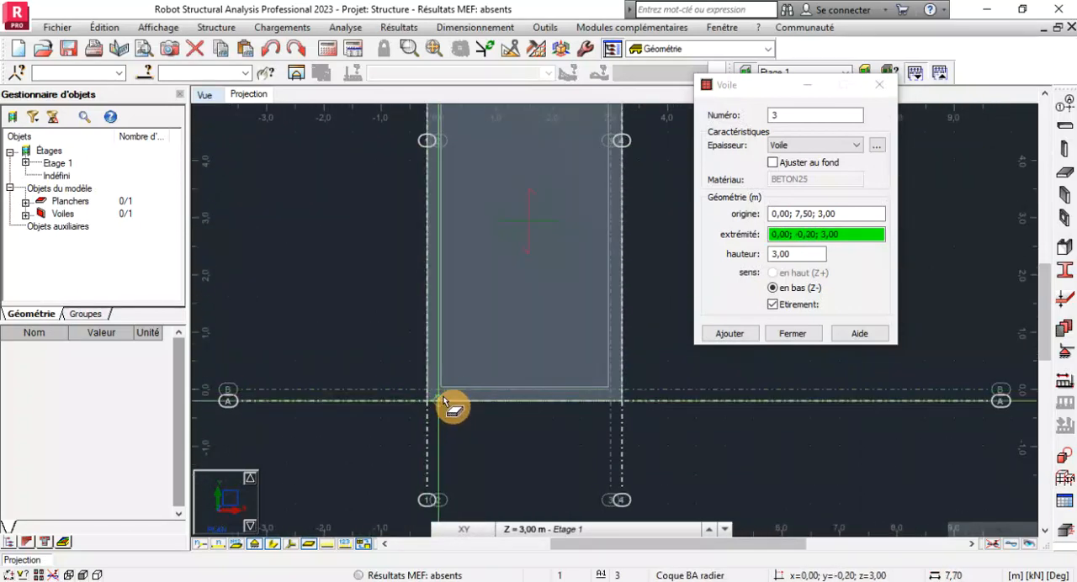
{"action": "left_click", "coordinate": [438, 387]}
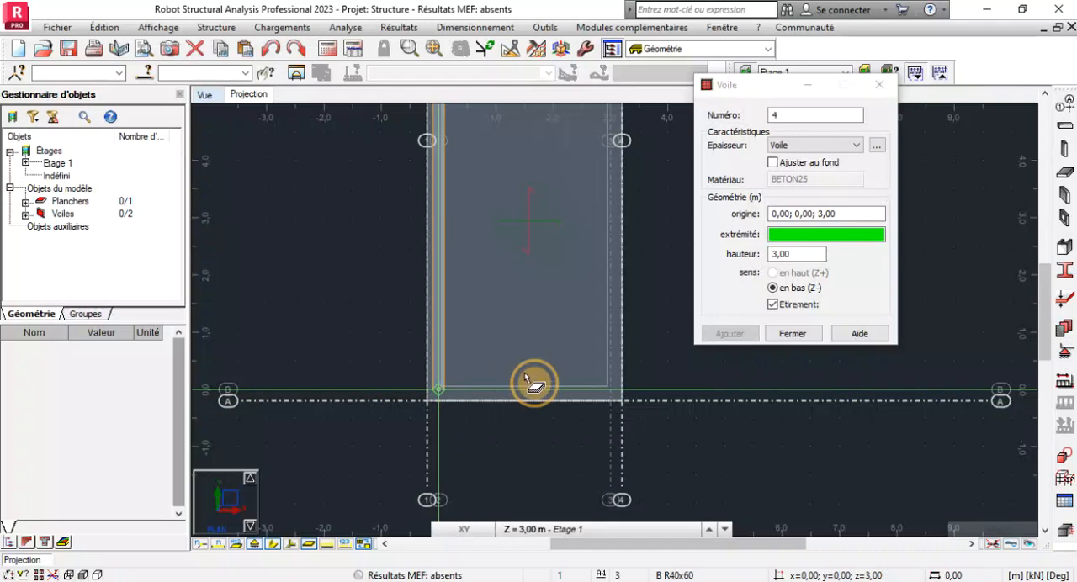
{"action": "left_click", "coordinate": [610, 392]}
Close the wall outline along axis 3 from axis B to axis C and end the wall definition.
{"action": "scroll", "coordinate": [594, 421], "scroll_direction": "down", "scroll_amount": 2}
{"action": "scroll", "coordinate": [599, 212], "scroll_direction": "up", "scroll_amount": 3}
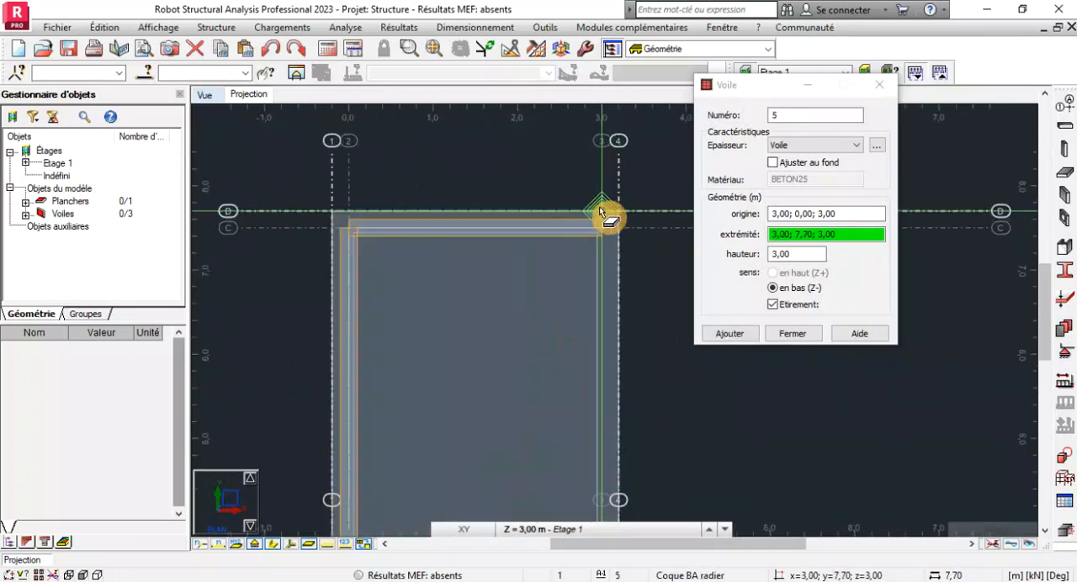
{"action": "left_click", "coordinate": [600, 225]}
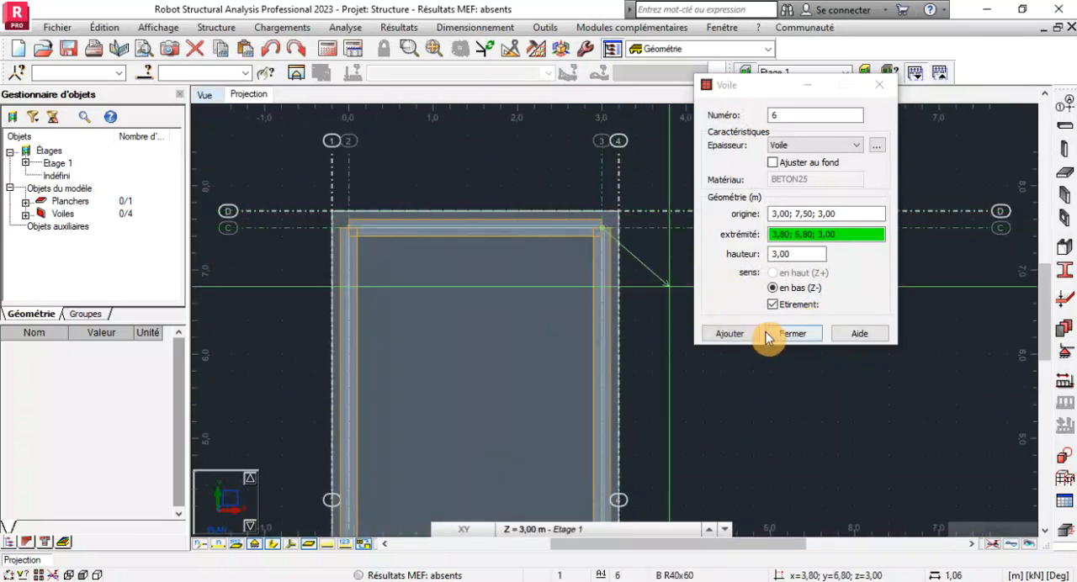
{"action": "left_click", "coordinate": [792, 334]}
{"action": "scroll", "coordinate": [701, 236], "scroll_direction": "down", "scroll_amount": 3}
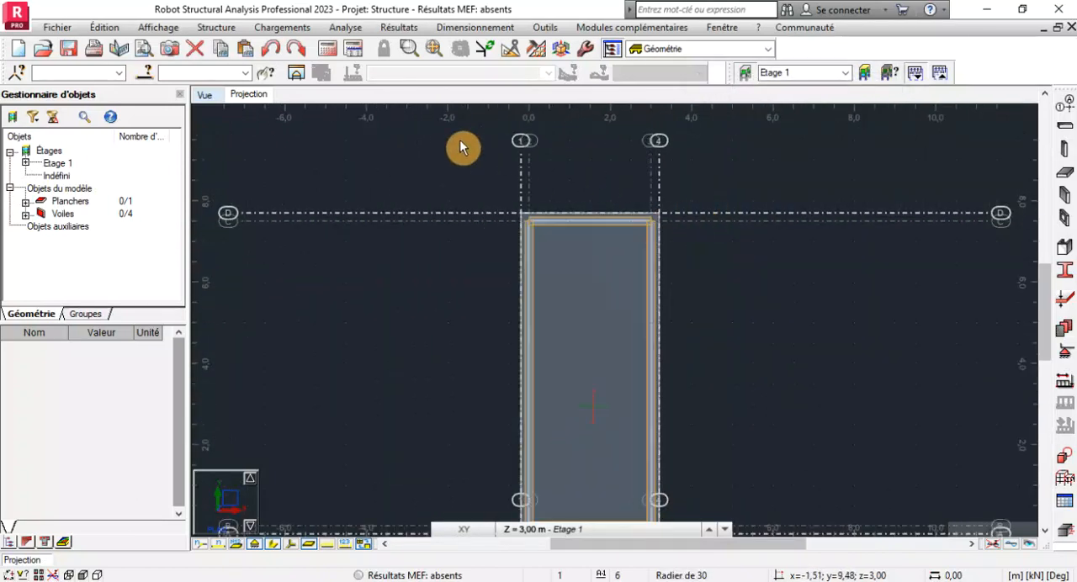
Examine in the 3D view the level of the raft slab relative to the walls and the base grid.
{"action": "left_click", "coordinate": [202, 97]}
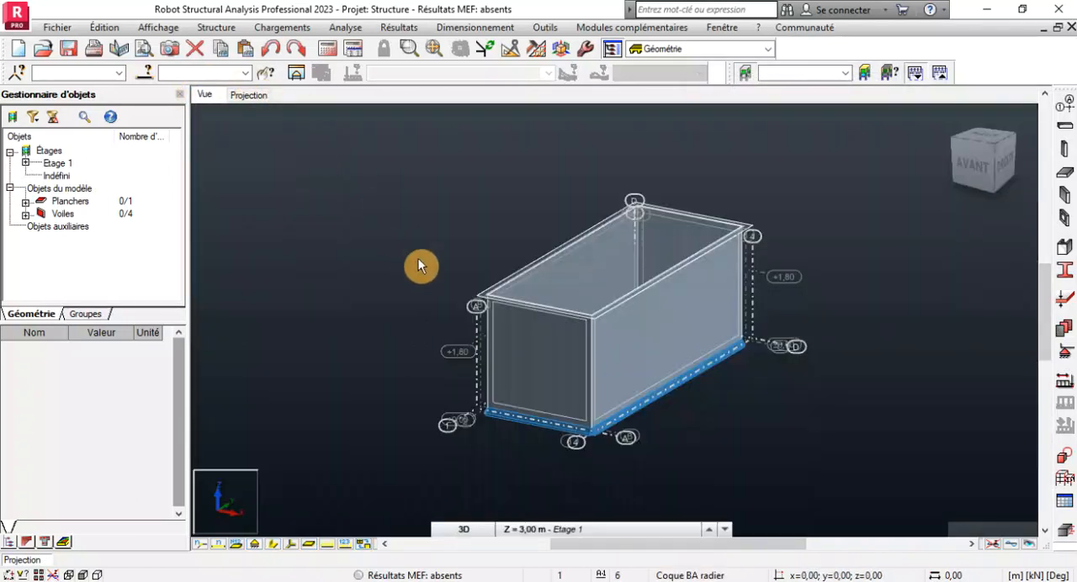
{"action": "scroll", "coordinate": [556, 347], "scroll_direction": "up", "scroll_amount": 3}
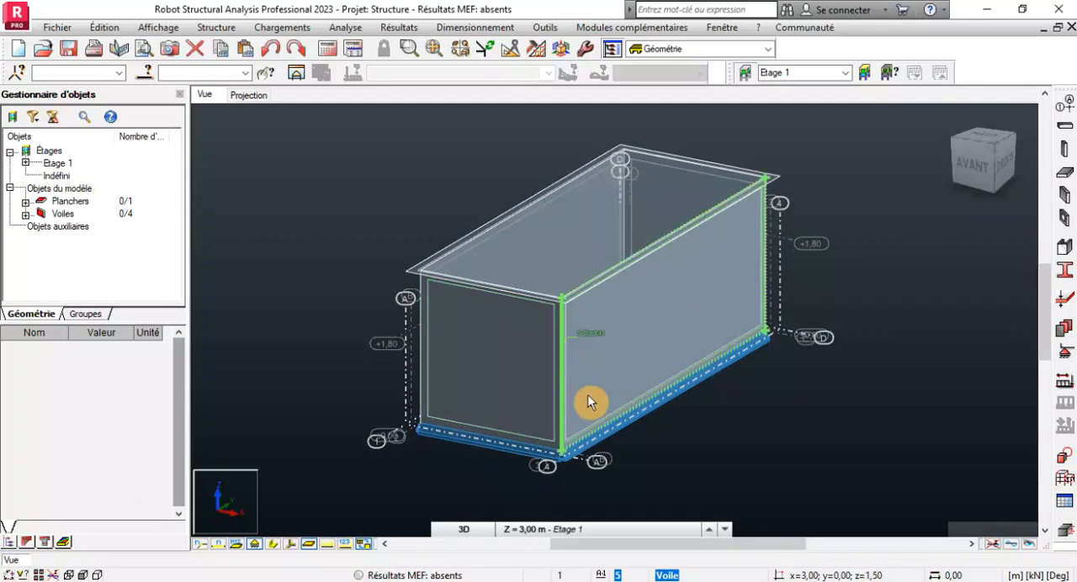
{"action": "scroll", "coordinate": [543, 467], "scroll_direction": "up", "scroll_amount": 2}
{"action": "scroll", "coordinate": [637, 457], "scroll_direction": "up", "scroll_amount": 1}
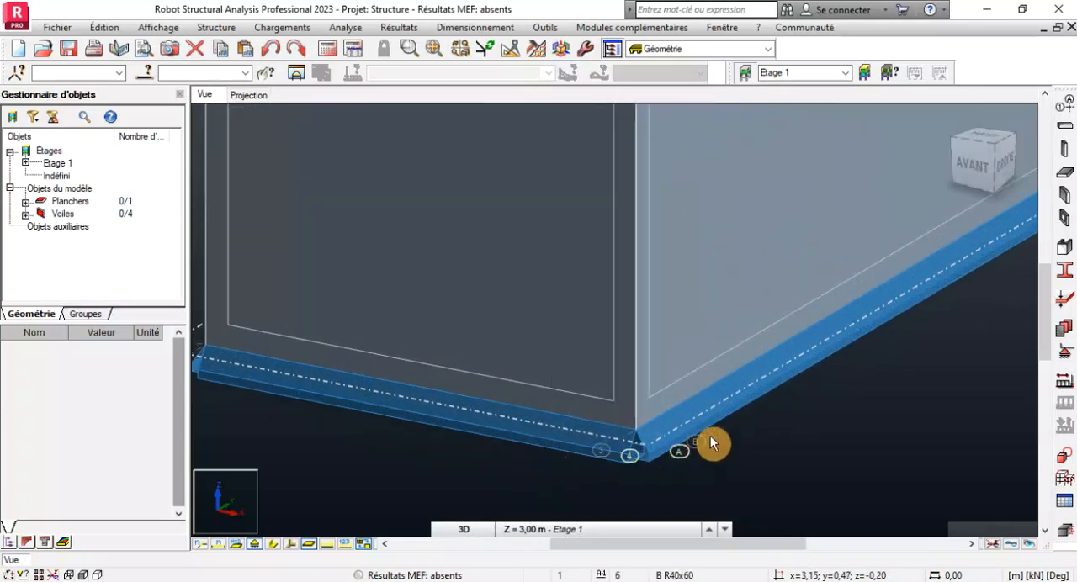
{"action": "scroll", "coordinate": [712, 439], "scroll_direction": "down", "scroll_amount": 4}
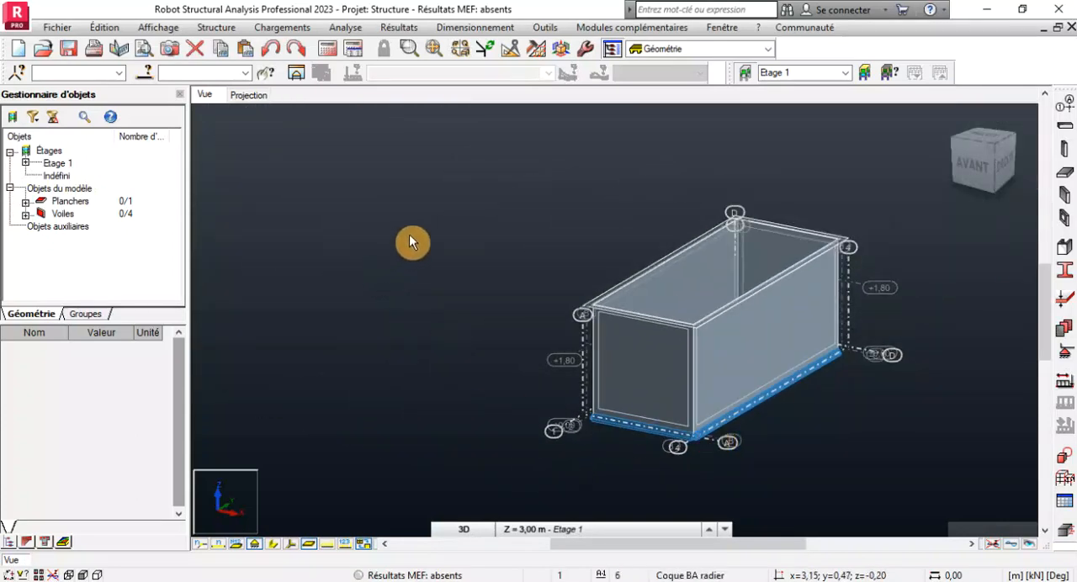
{"action": "scroll", "coordinate": [692, 318], "scroll_direction": "up", "scroll_amount": 4}
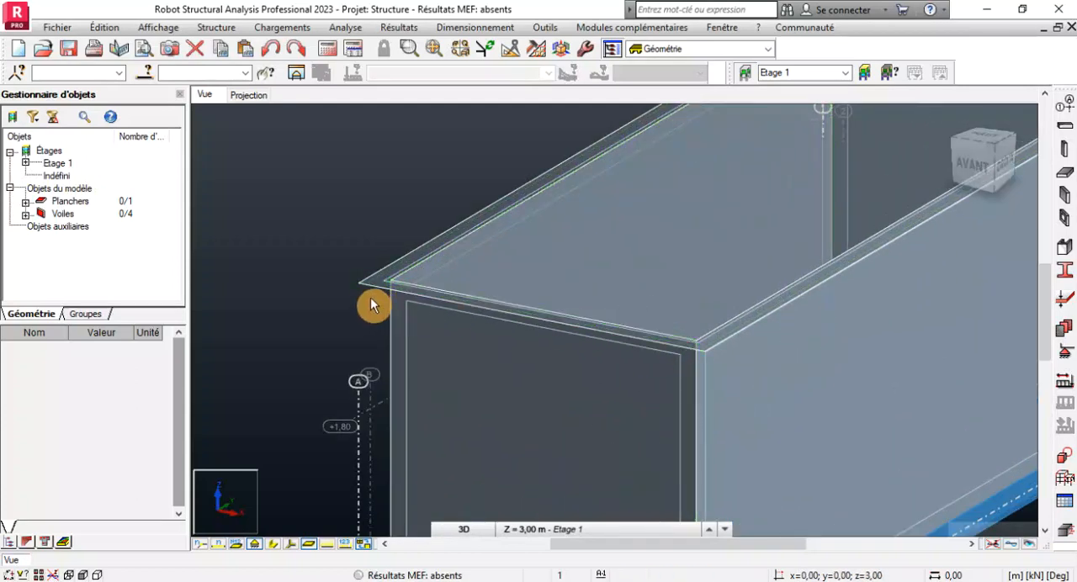
{"action": "scroll", "coordinate": [503, 288], "scroll_direction": "down", "scroll_amount": 4}
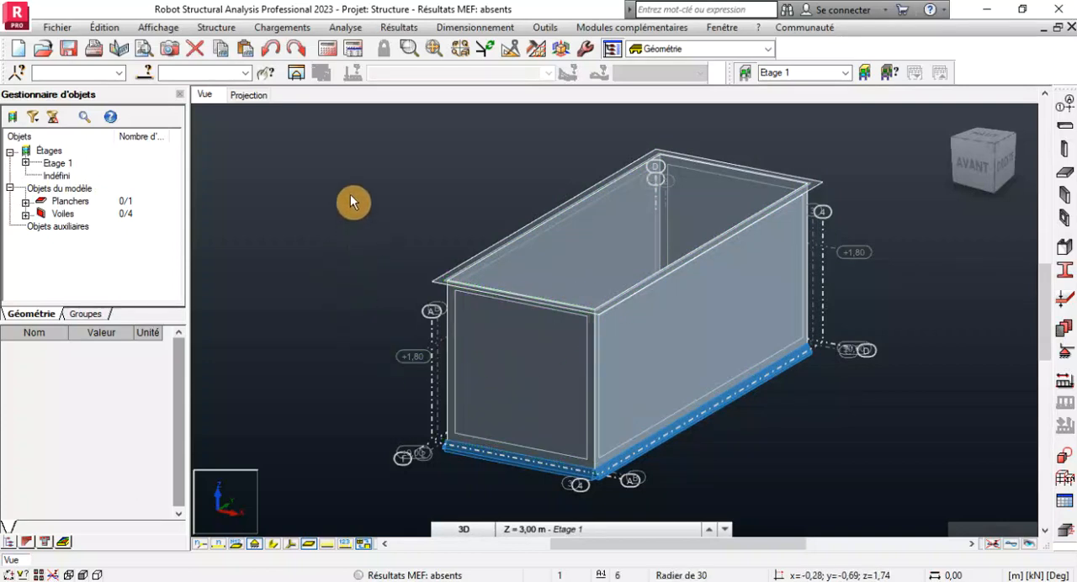
Undo the four walls and the raft slab, leaving only the grid axes in the model.
{"action": "left_click", "coordinate": [268, 51]}
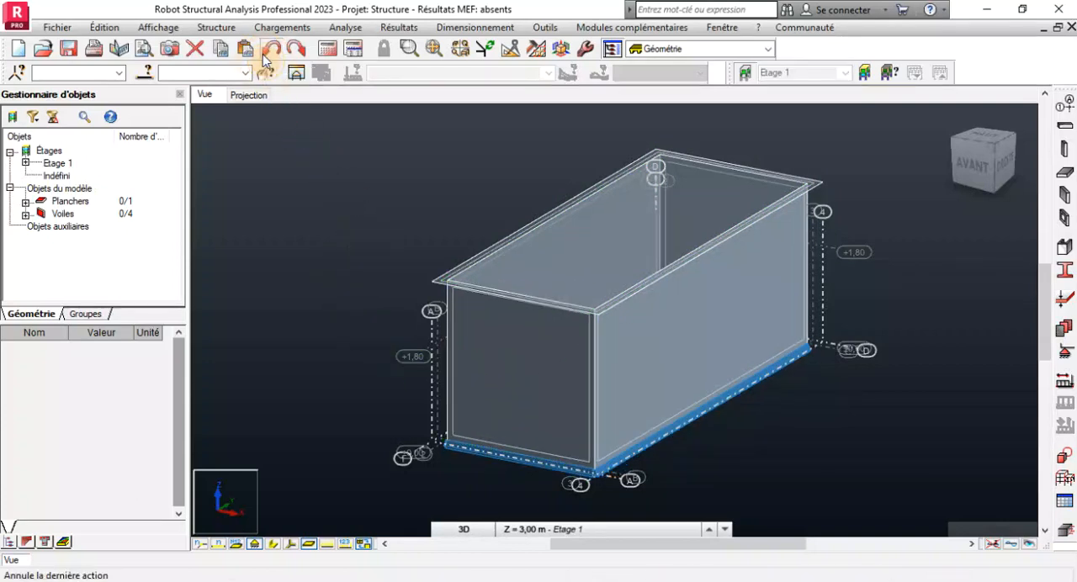
{"action": "left_click", "coordinate": [267, 52]}
{"action": "left_click", "coordinate": [267, 54]}
{"action": "left_click", "coordinate": [268, 54]}
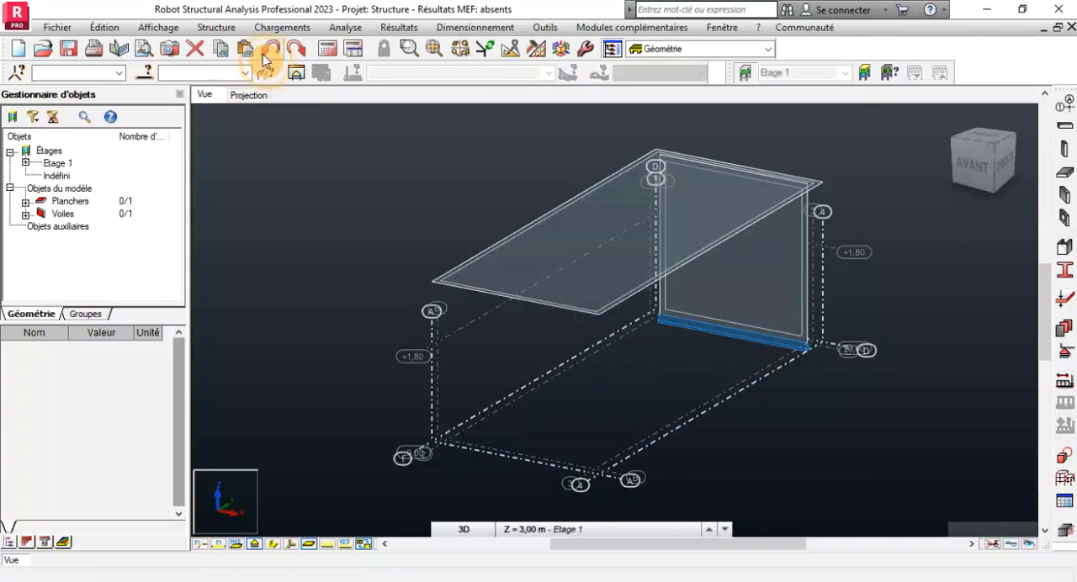
{"action": "left_click", "coordinate": [263, 52]}
{"action": "left_click", "coordinate": [265, 56]}
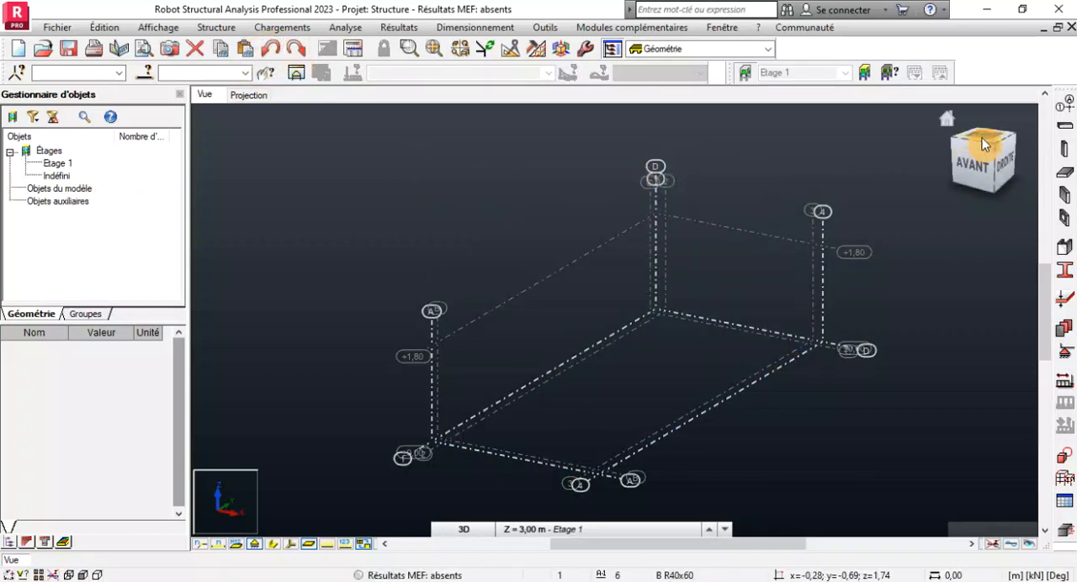
Return to the plan projection and delete the 3.00 m Etage 1 from the storey definitions, using manual definition.
{"action": "left_click", "coordinate": [247, 95]}
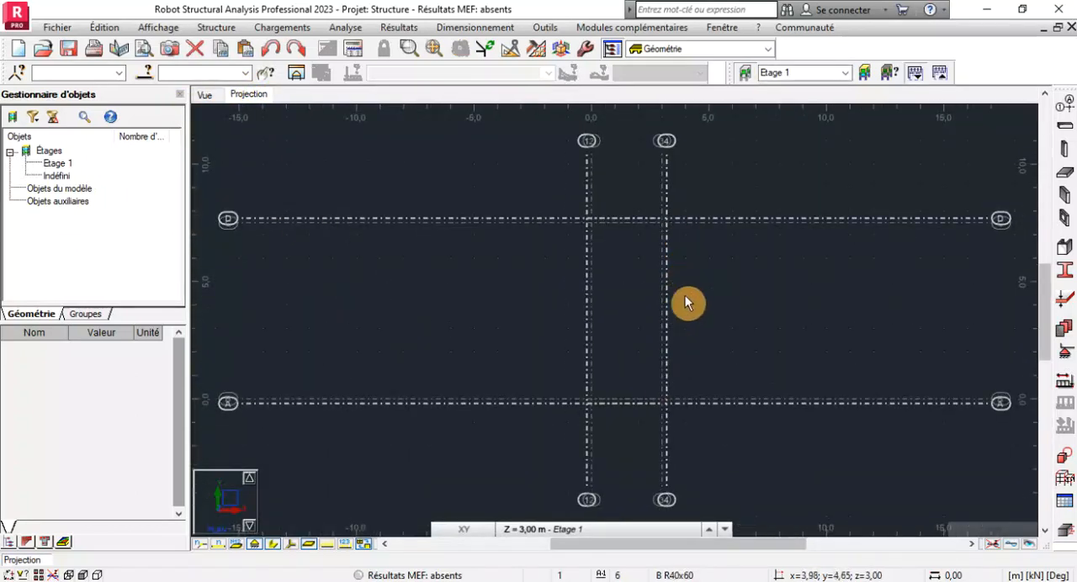
{"action": "middle_click_drag", "start_coordinate": [690, 336], "coordinate": [596, 354]}
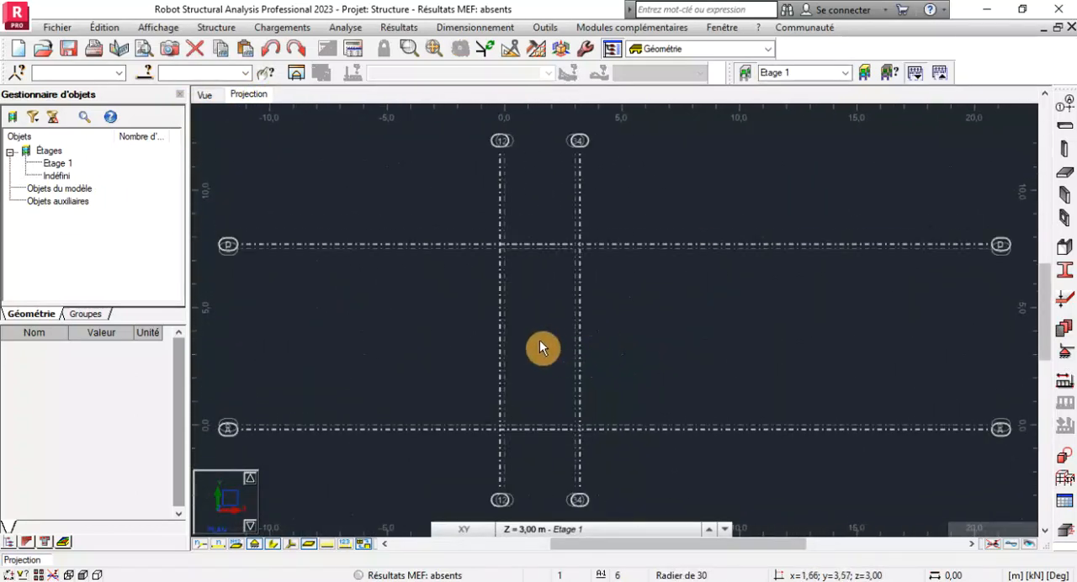
{"action": "scroll", "coordinate": [505, 381], "scroll_direction": "up", "scroll_amount": 1}
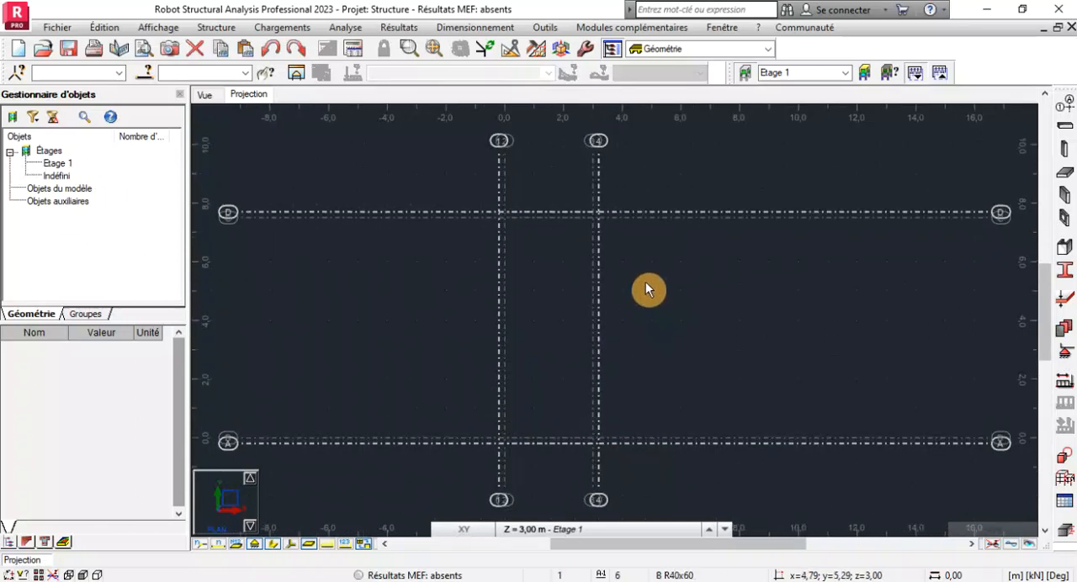
{"action": "scroll", "coordinate": [551, 200], "scroll_direction": "down", "scroll_amount": 1}
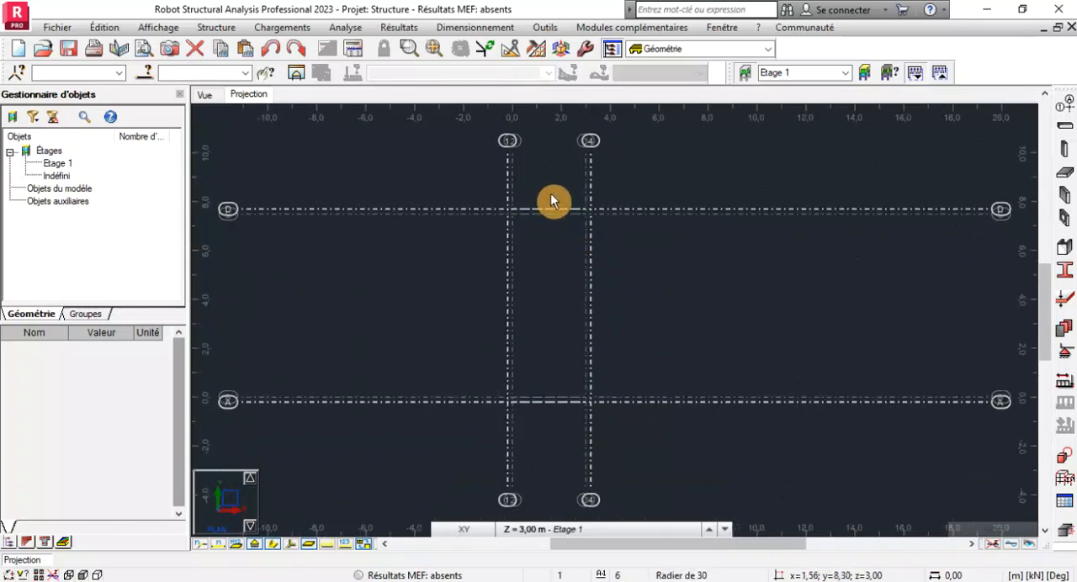
{"action": "left_click", "coordinate": [746, 75]}
{"action": "left_click", "coordinate": [868, 74]}
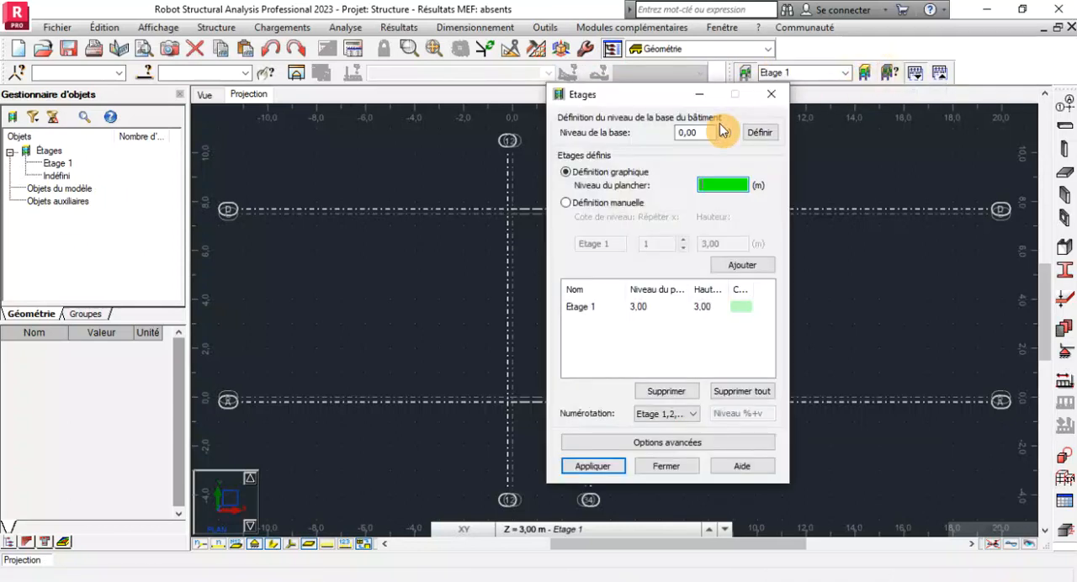
{"action": "left_click", "coordinate": [566, 203]}
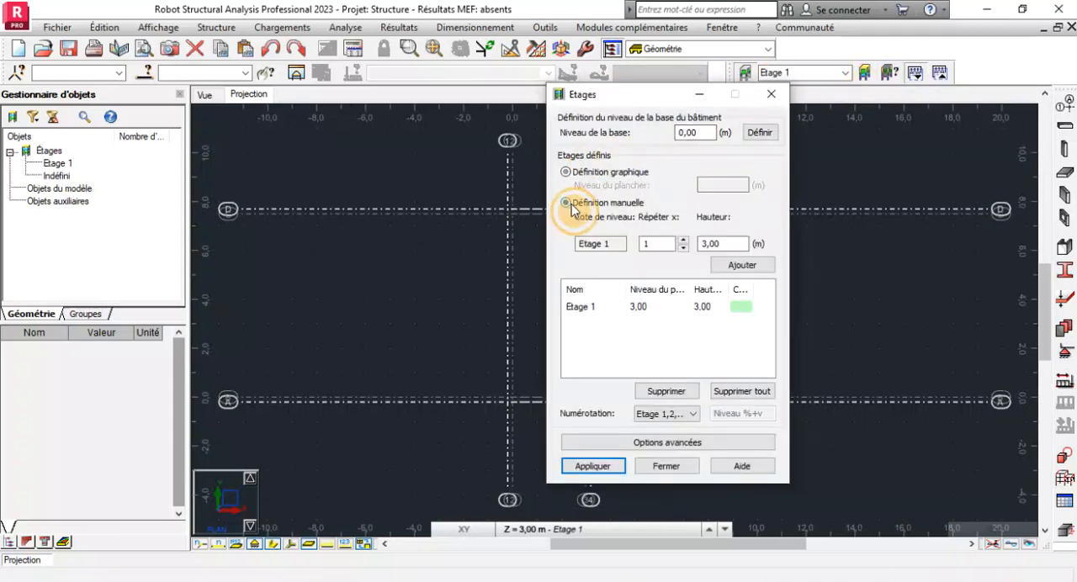
{"action": "left_click", "coordinate": [677, 308]}
{"action": "left_click", "coordinate": [664, 391]}
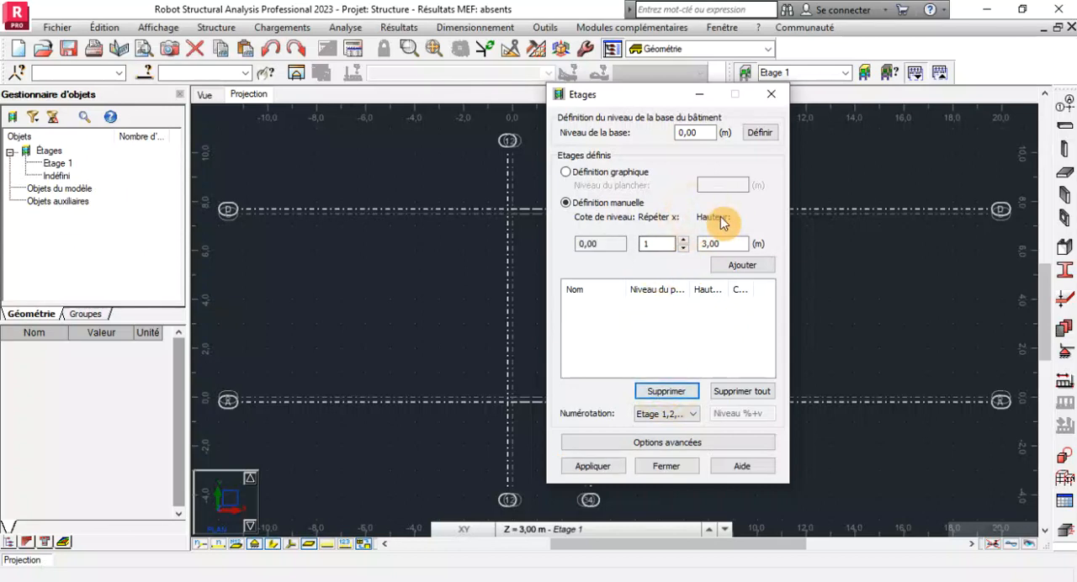
Add one storey with a height of 1.8 m, apply it and finish the storey definition.
{"action": "double_click", "coordinate": [722, 244]}
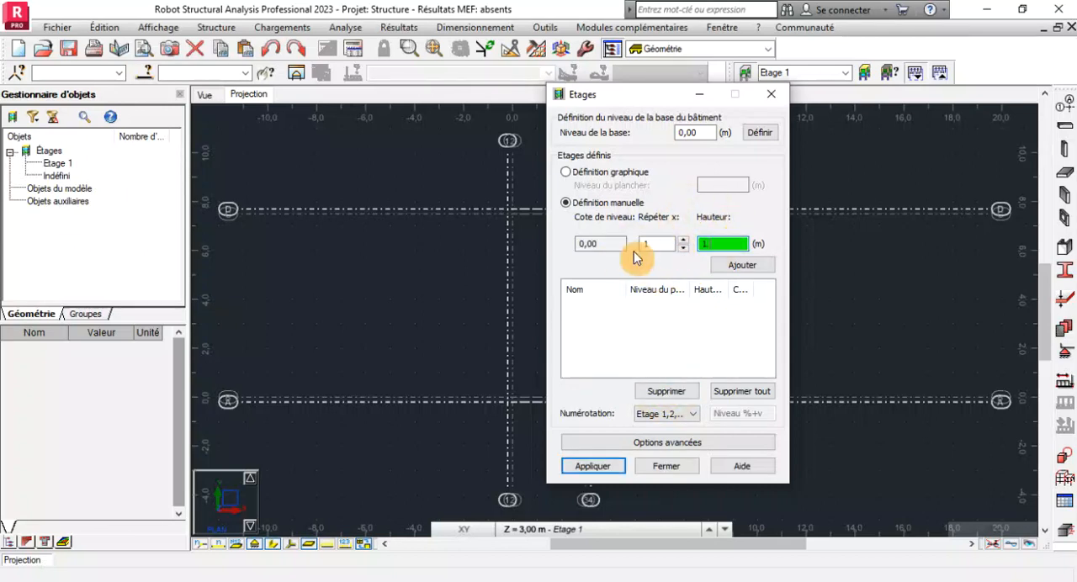
{"action": "left_click", "coordinate": [733, 266]}
{"action": "left_click", "coordinate": [600, 468]}
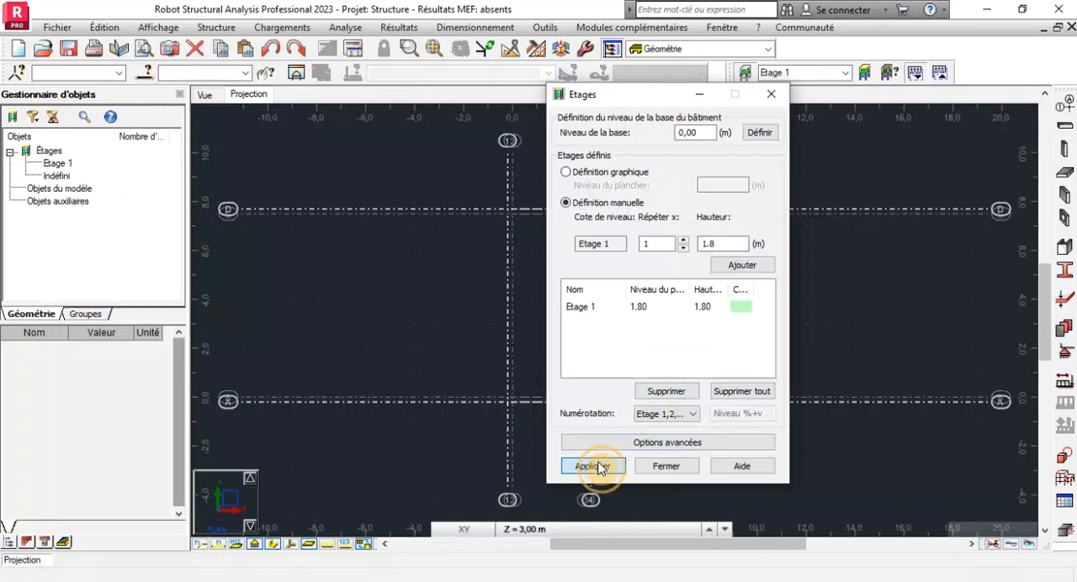
{"action": "left_click", "coordinate": [656, 464]}
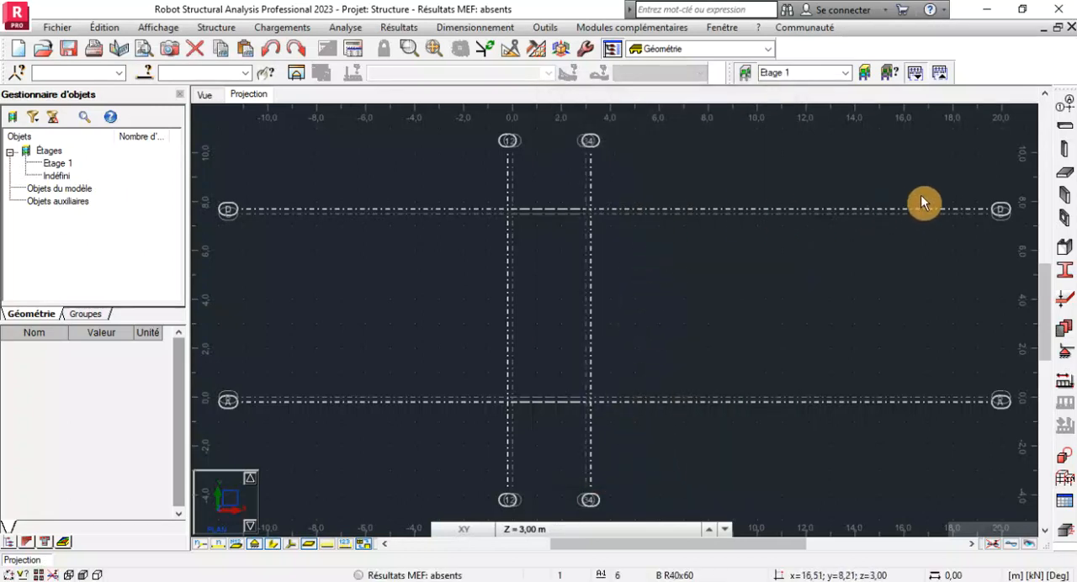
Draw a rectangular Radier de 30 floor slab at the 0.00 m base level, spanning axes 1 to 4 and A to D.
{"action": "left_click", "coordinate": [1066, 179]}
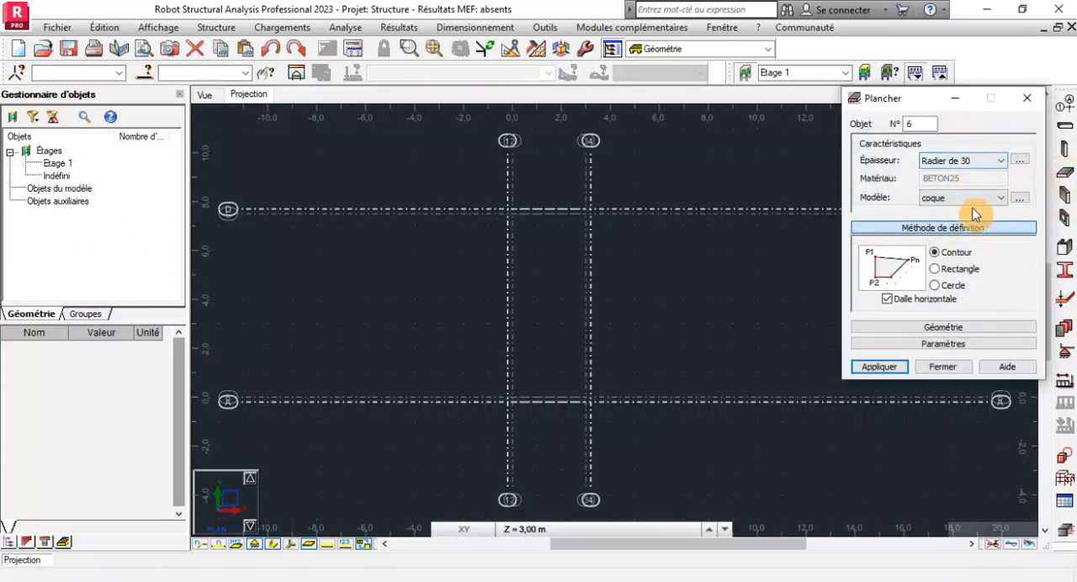
{"action": "left_click", "coordinate": [545, 527]}
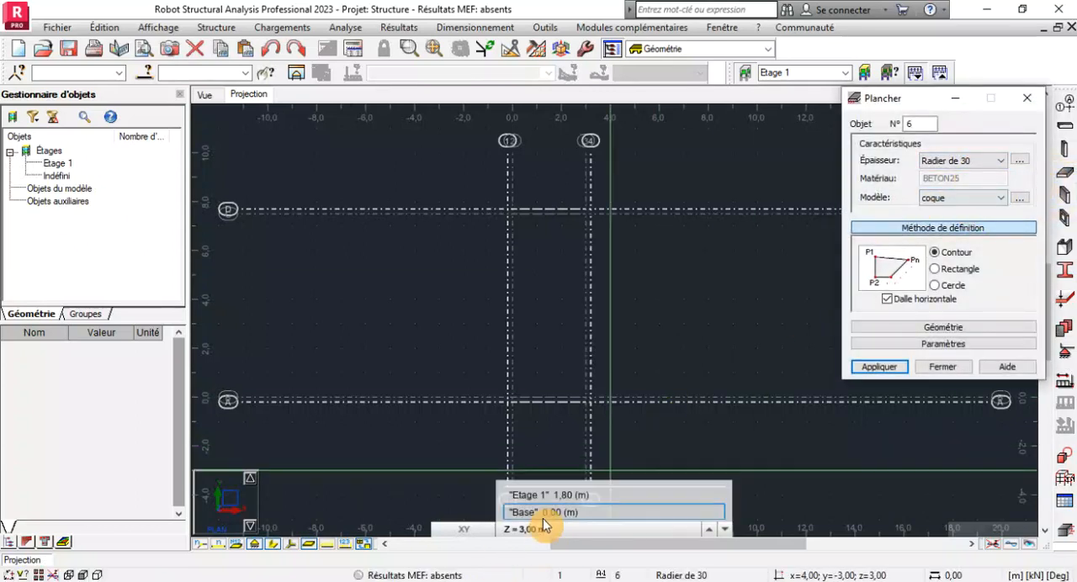
{"action": "left_click", "coordinate": [539, 513]}
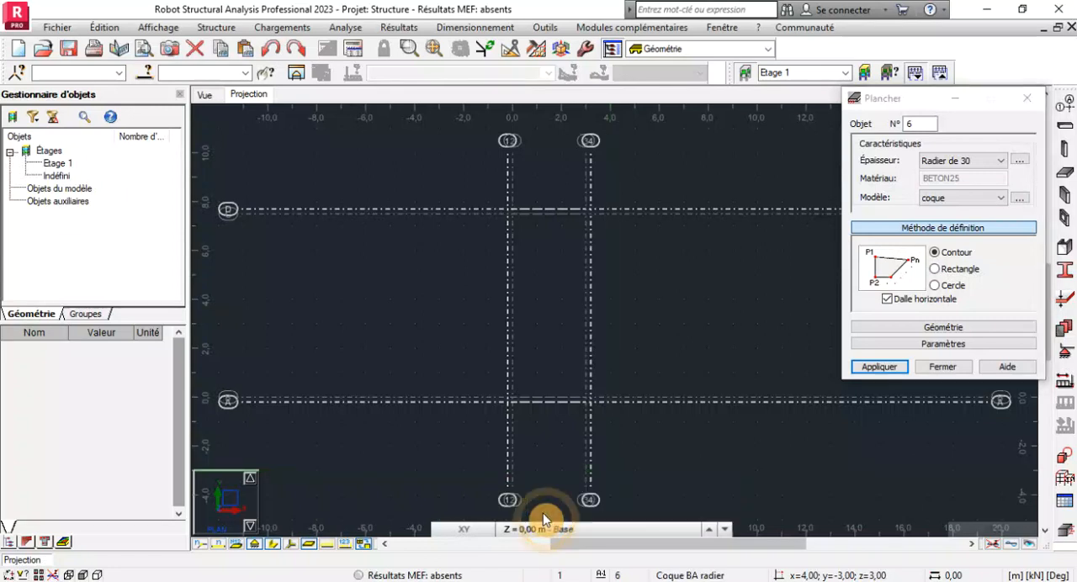
{"action": "left_click", "coordinate": [935, 268]}
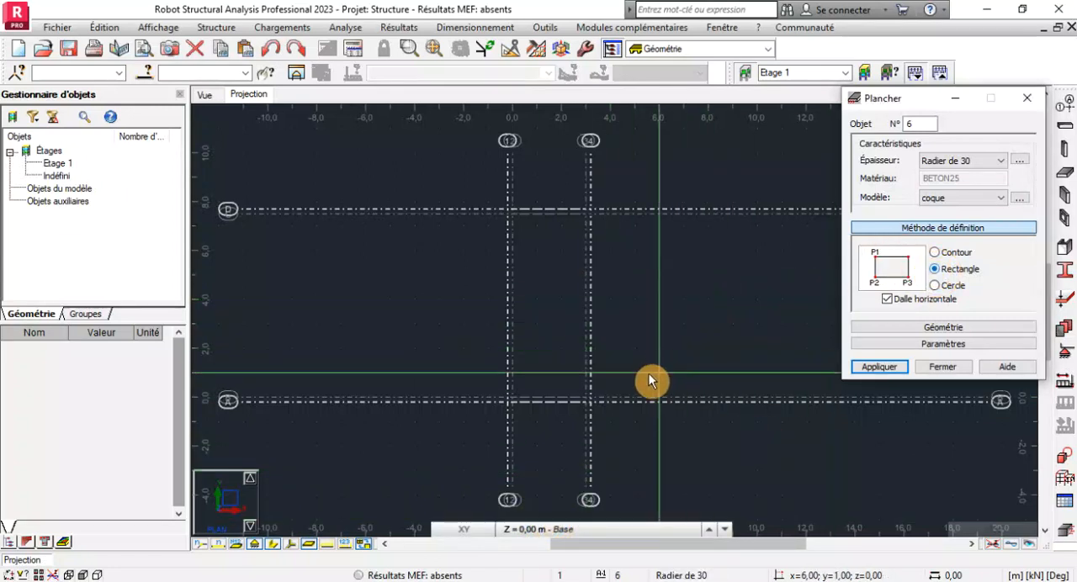
{"action": "scroll", "coordinate": [635, 407], "scroll_direction": "up", "scroll_amount": 3}
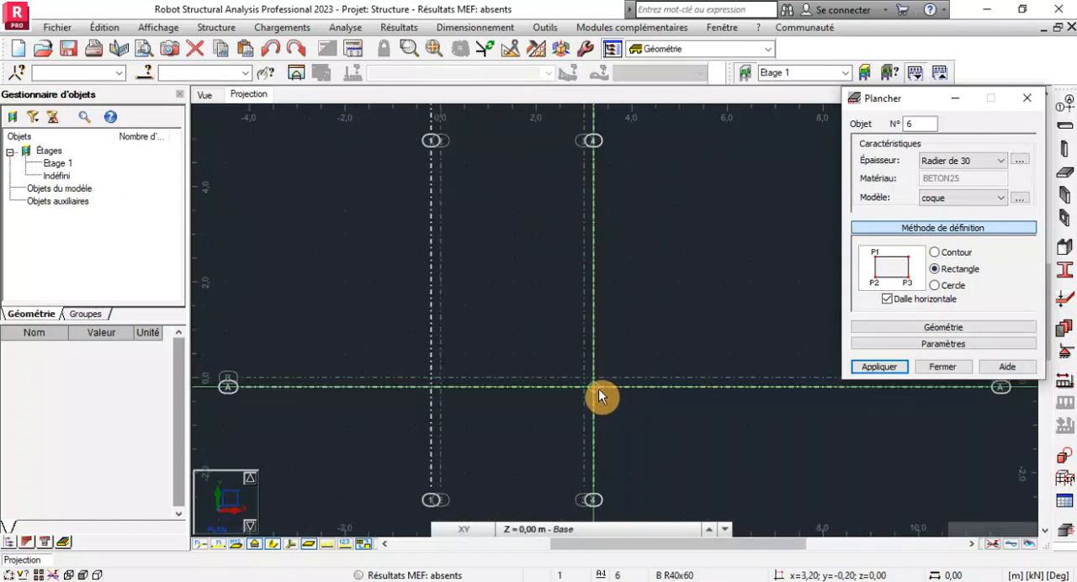
{"action": "scroll", "coordinate": [435, 400], "scroll_direction": "down", "scroll_amount": 2}
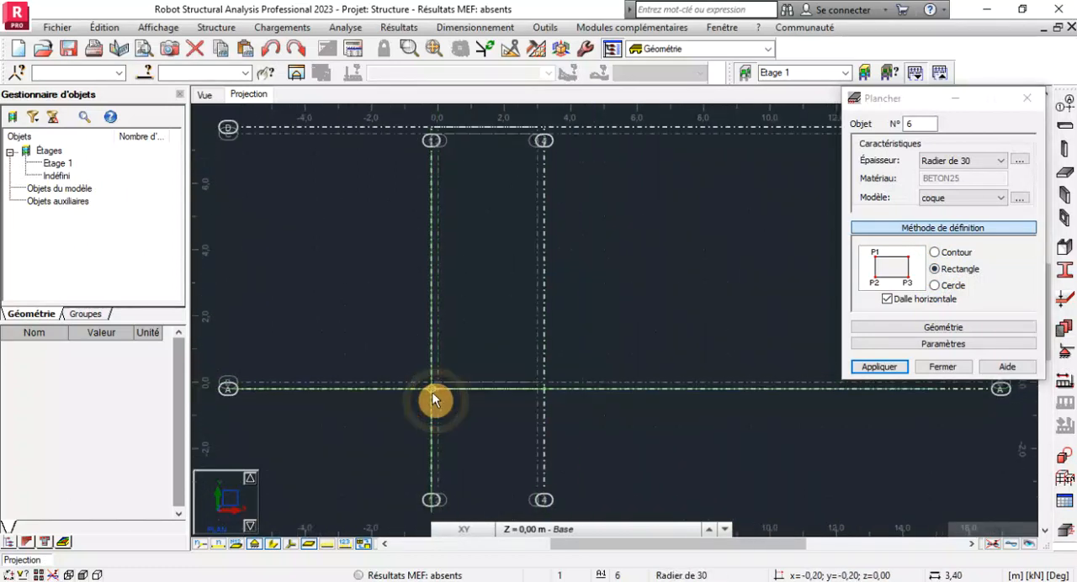
{"action": "left_click", "coordinate": [434, 400]}
{"action": "scroll", "coordinate": [435, 401], "scroll_direction": "down", "scroll_amount": 2}
{"action": "scroll", "coordinate": [433, 211], "scroll_direction": "up", "scroll_amount": 5}
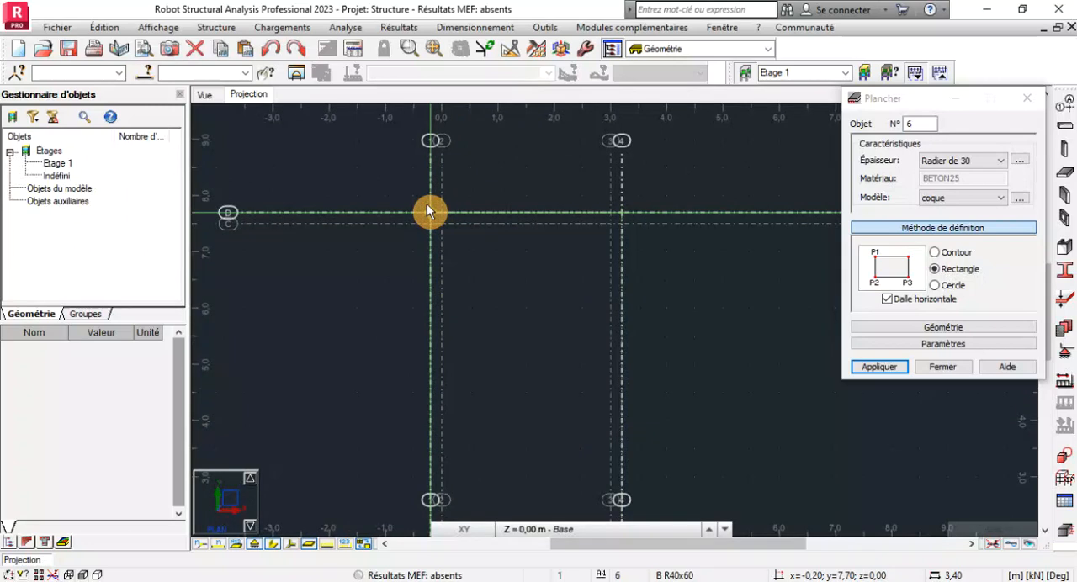
{"action": "left_click", "coordinate": [430, 220]}
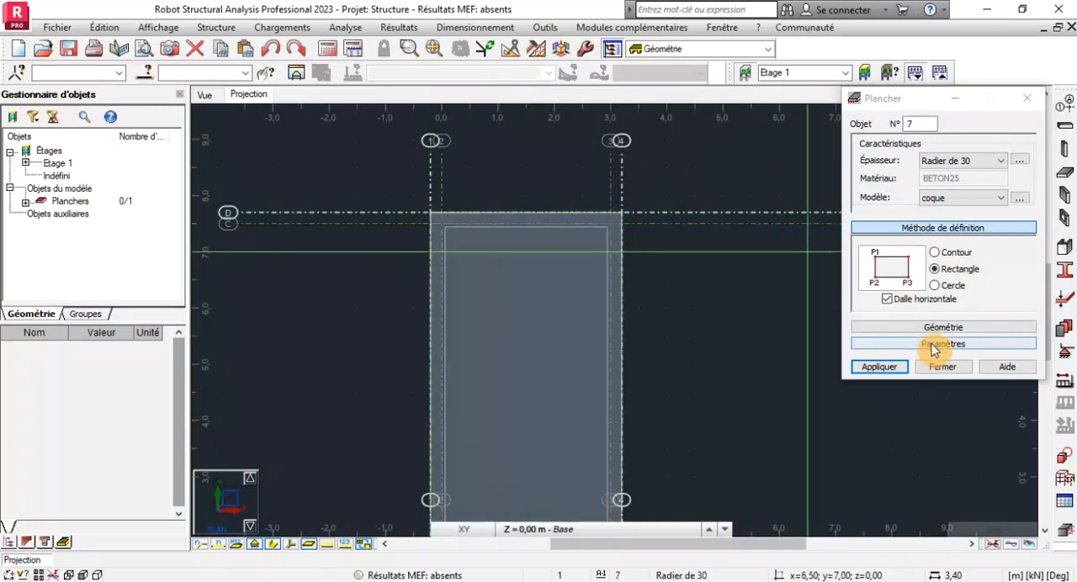
{"action": "left_click", "coordinate": [943, 371]}
{"action": "scroll", "coordinate": [579, 212], "scroll_direction": "down", "scroll_amount": 3}
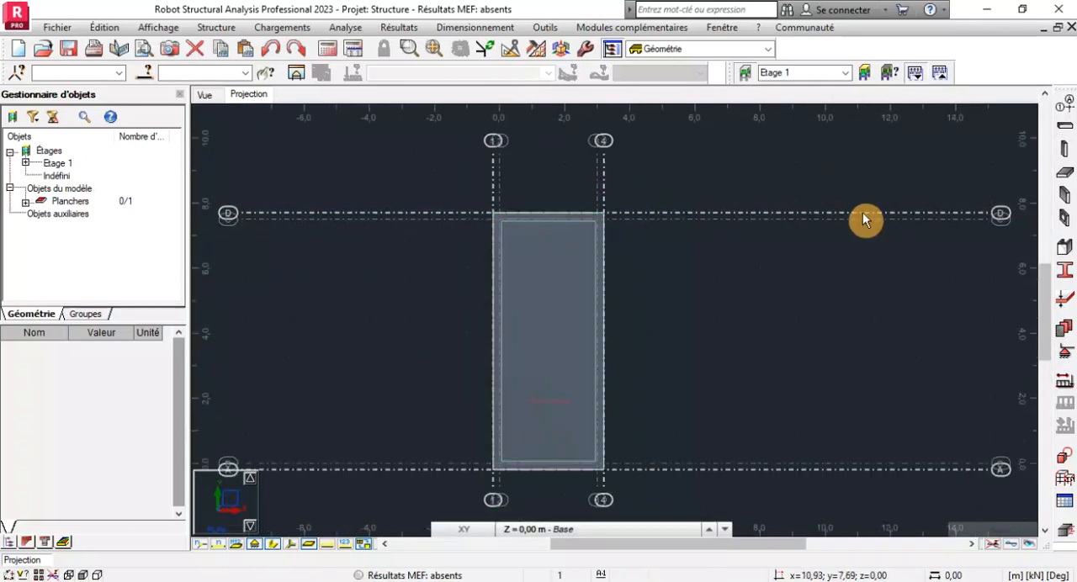
Start a wall definition with the Voile thickness and set the working level to Etage 1 at 1.80 m, keeping the downward direction.
{"action": "left_click", "coordinate": [1066, 210]}
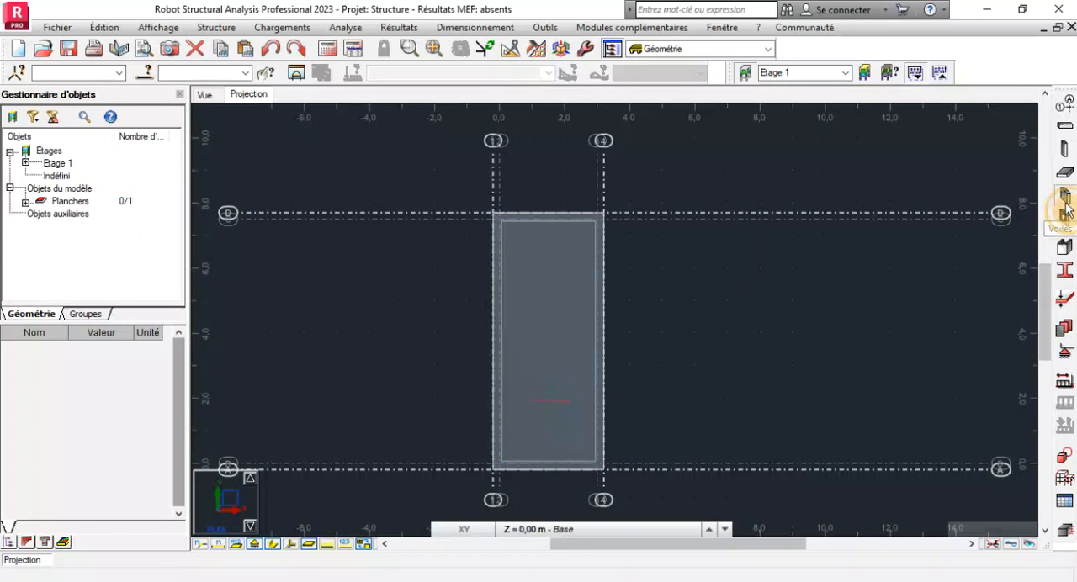
{"action": "left_click", "coordinate": [816, 255]}
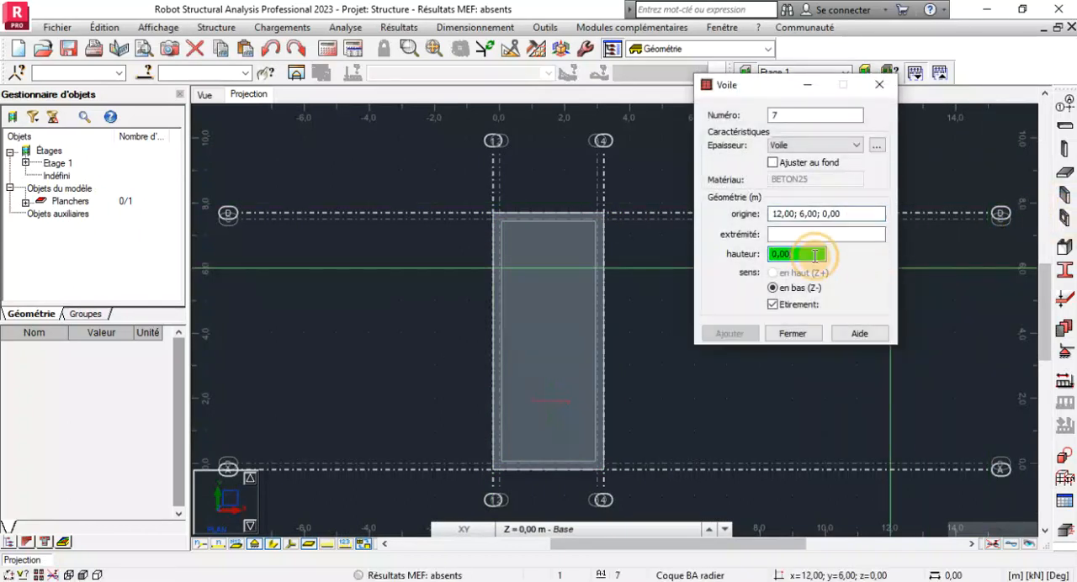
{"action": "left_click", "coordinate": [709, 529]}
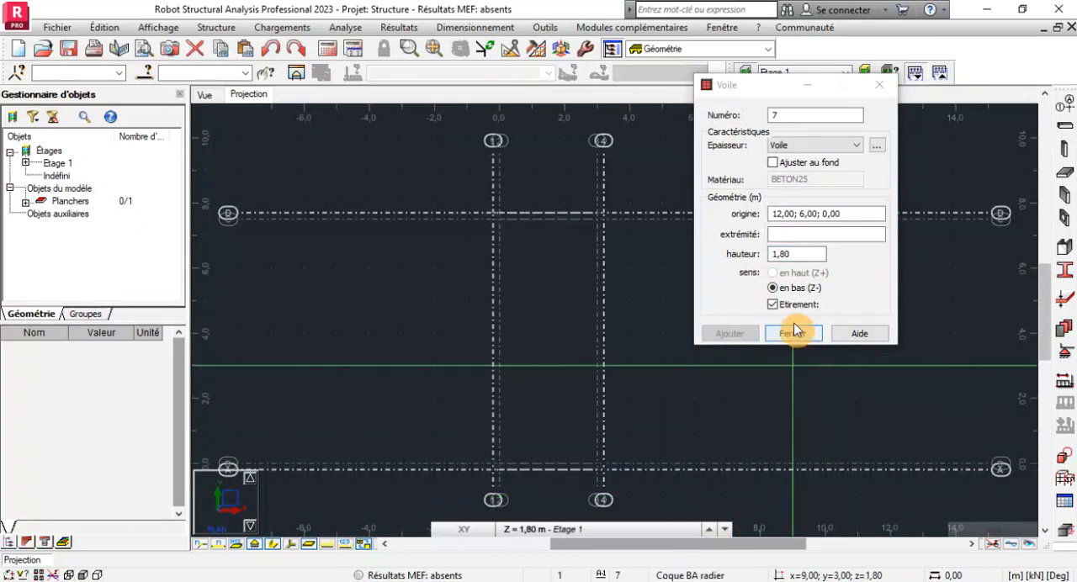
{"action": "left_click", "coordinate": [796, 253]}
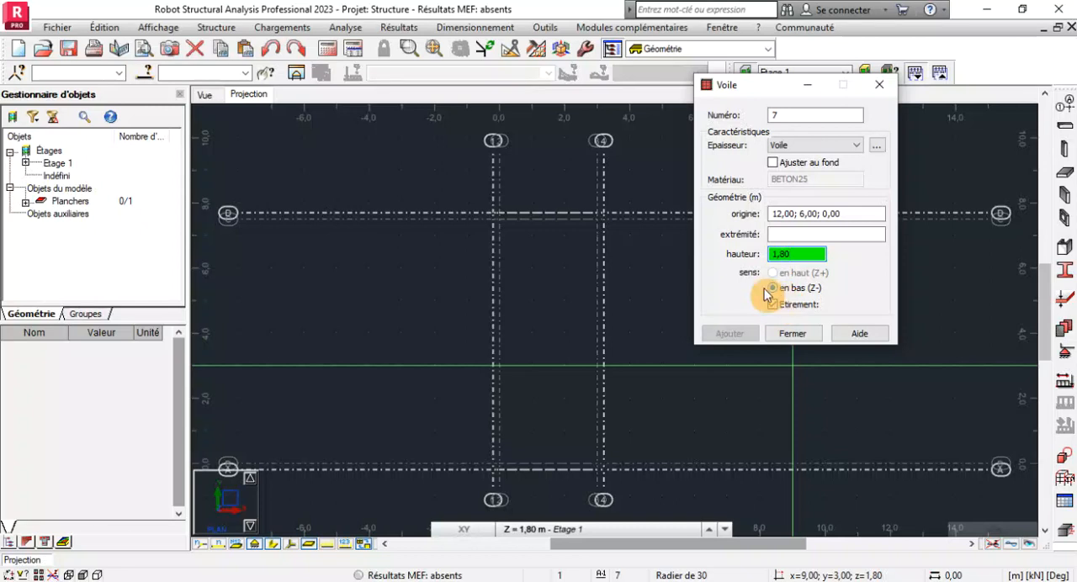
{"action": "left_click", "coordinate": [778, 310]}
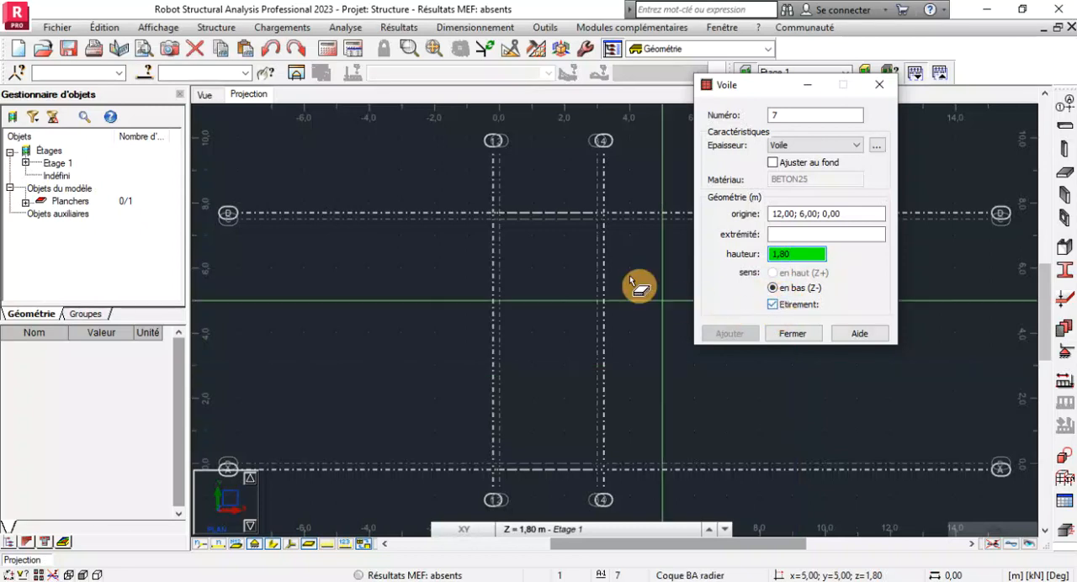
{"action": "left_click", "coordinate": [547, 530]}
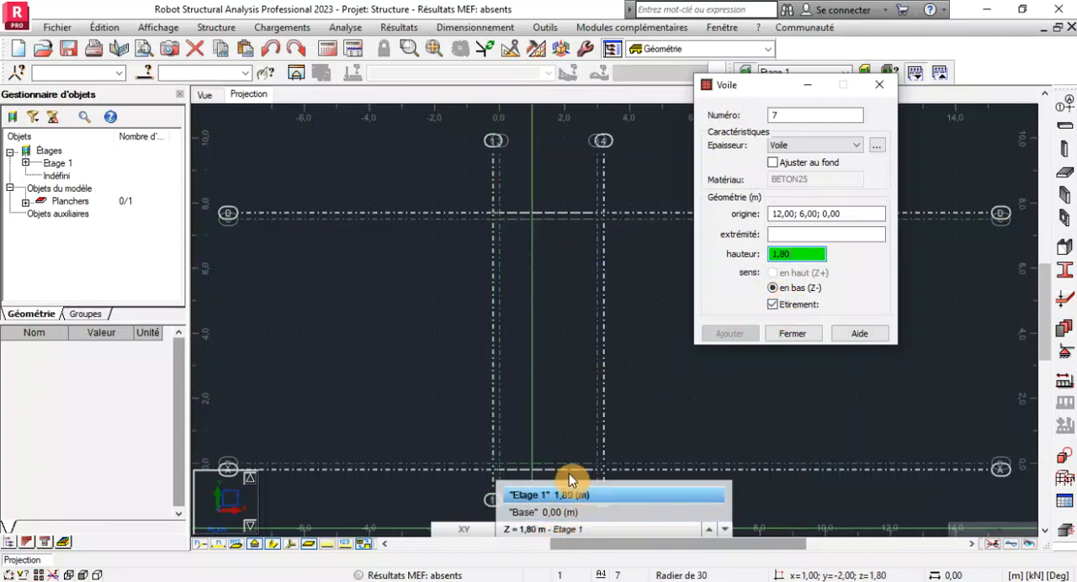
{"action": "left_click", "coordinate": [544, 532]}
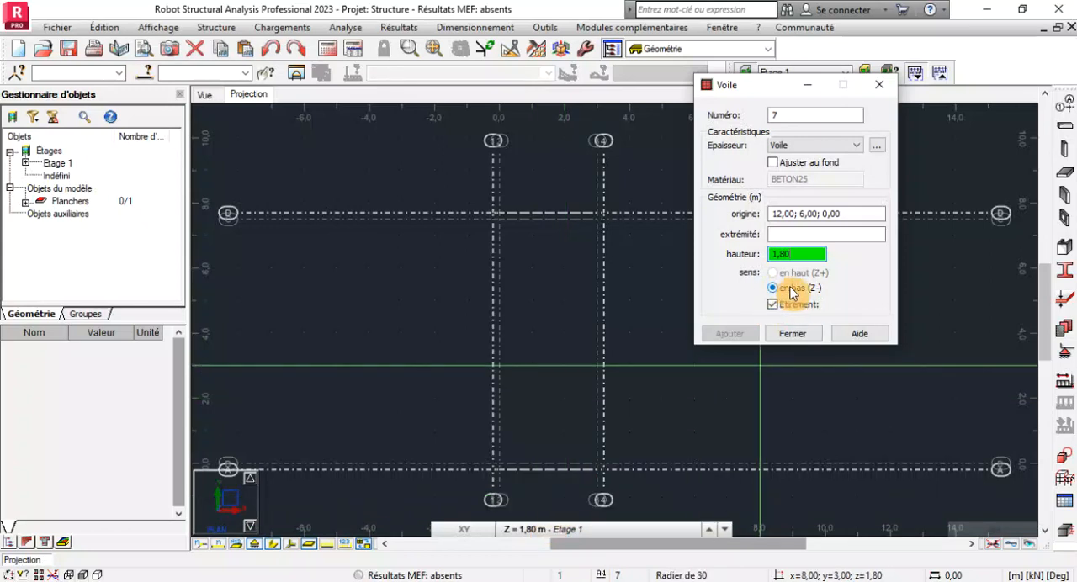
Try to draw a wall along axis C from axis 2 to axis 3 at the 1.80 m level.
{"action": "scroll", "coordinate": [578, 173], "scroll_direction": "up", "scroll_amount": 5}
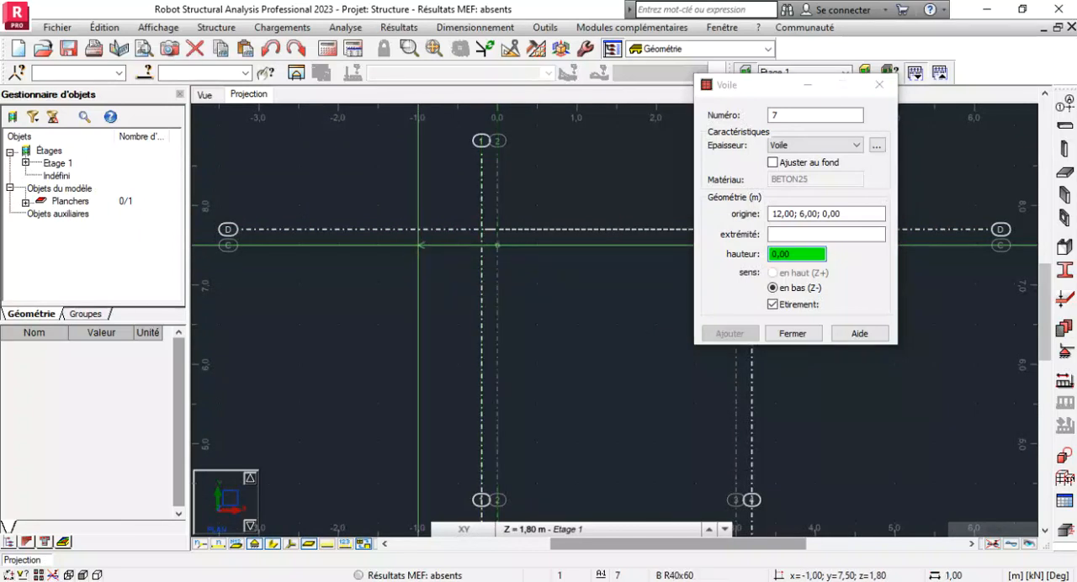
{"action": "scroll", "coordinate": [504, 256], "scroll_direction": "down", "scroll_amount": 5}
{"action": "left_click", "coordinate": [574, 256]}
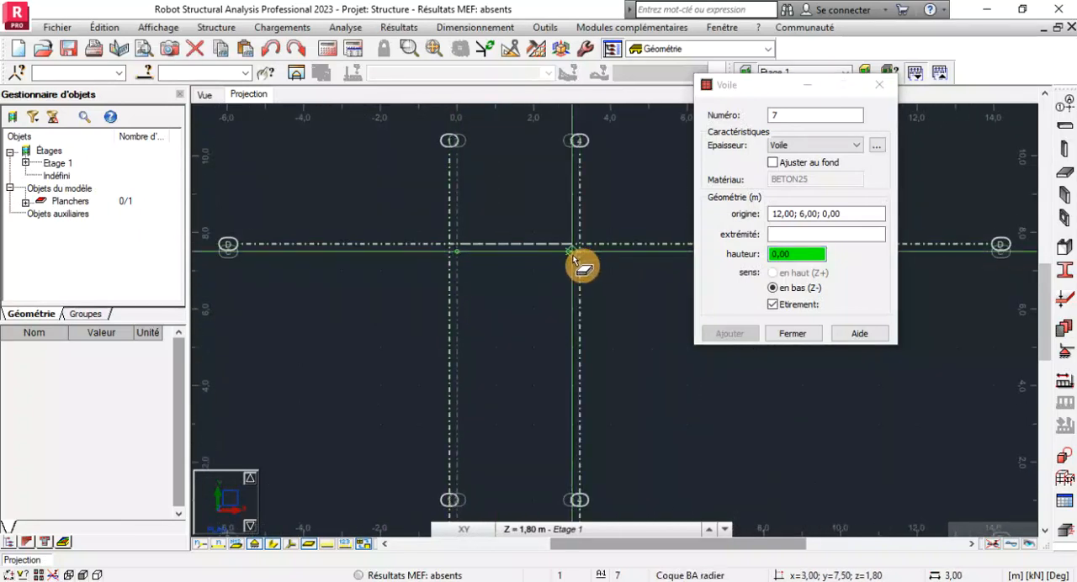
{"action": "scroll", "coordinate": [543, 223], "scroll_direction": "down", "scroll_amount": 5}
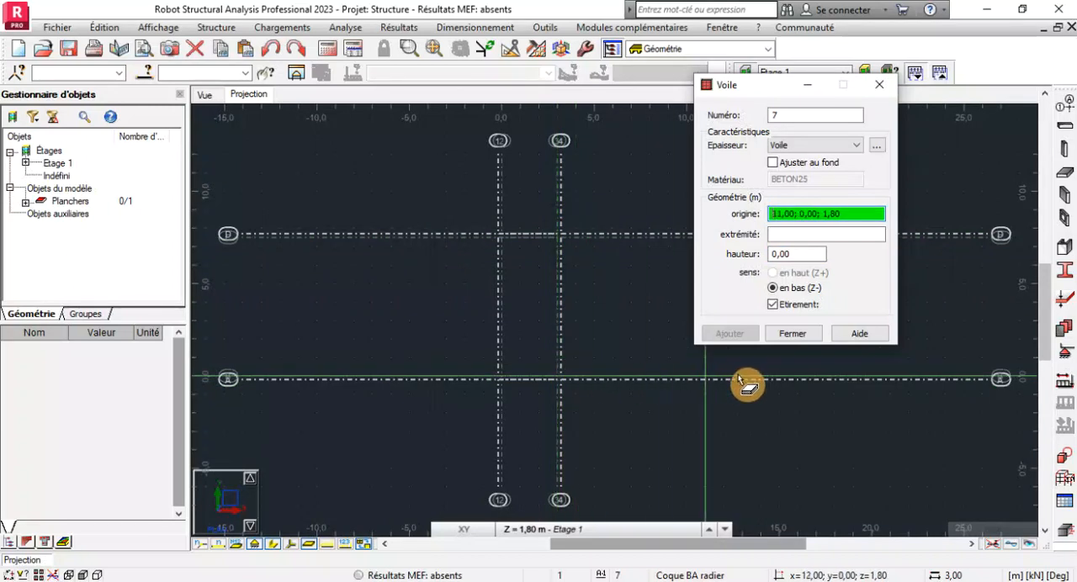
{"action": "scroll", "coordinate": [522, 253], "scroll_direction": "up", "scroll_amount": 4}
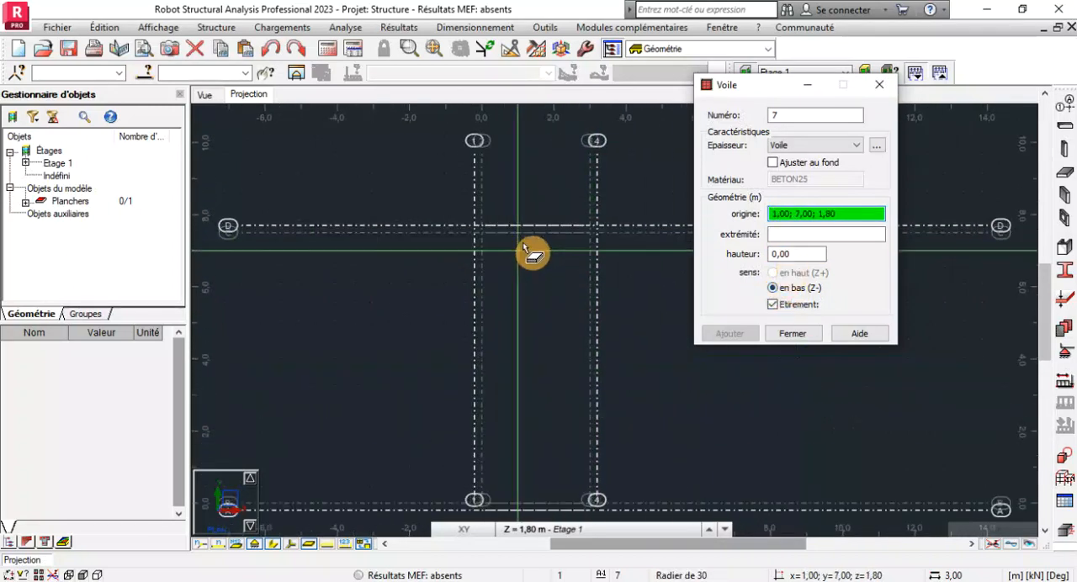
Set the wall height to 1.80 m and draw a Voile wall along axis C from axis 2 to axis 3.
{"action": "left_click", "coordinate": [211, 94]}
{"action": "left_click", "coordinate": [252, 96]}
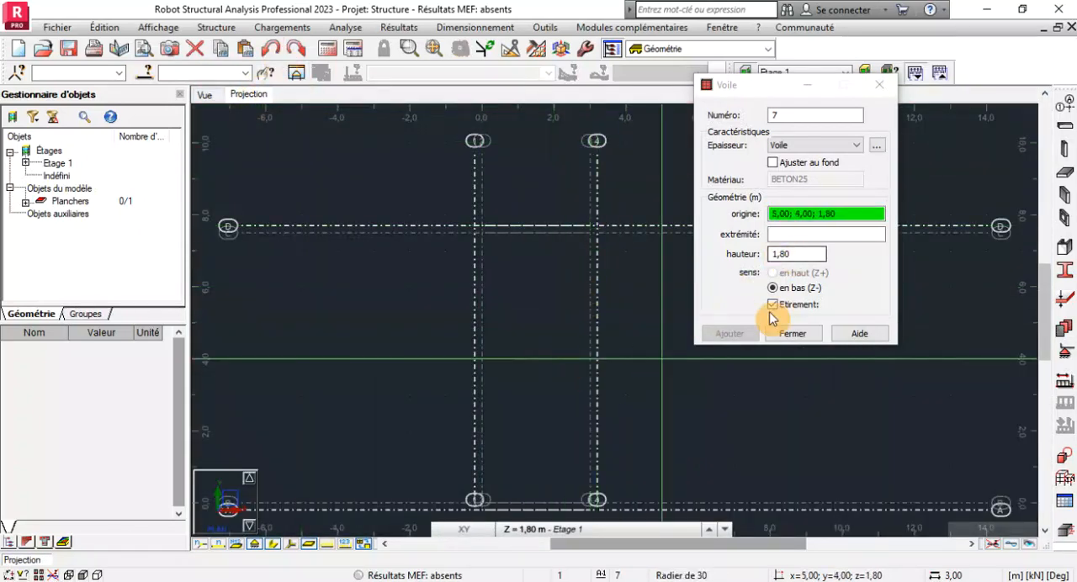
{"action": "left_click", "coordinate": [811, 255]}
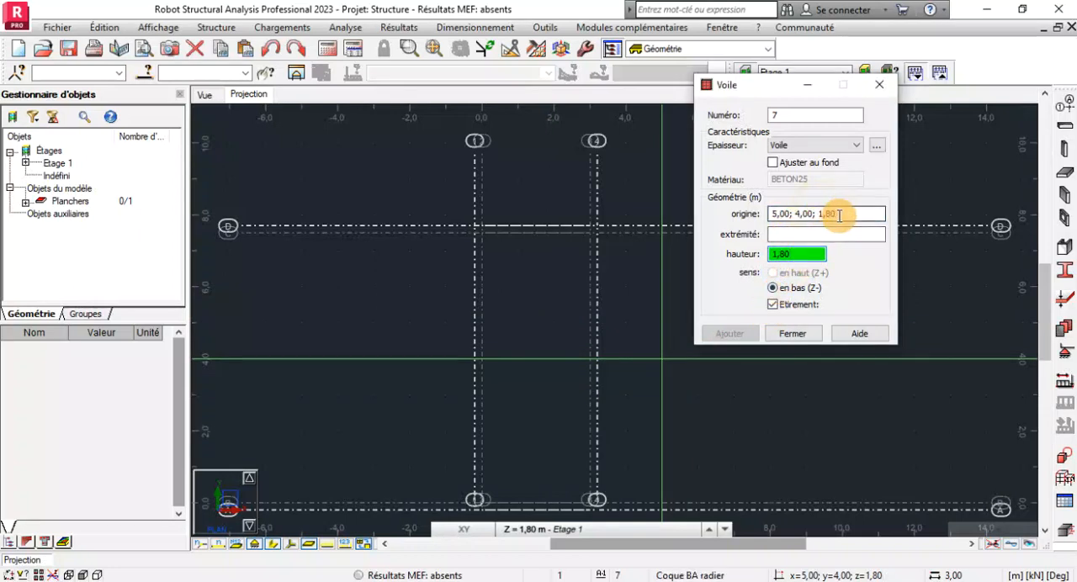
{"action": "left_click", "coordinate": [840, 215]}
{"action": "left_click", "coordinate": [858, 146]}
{"action": "left_click", "coordinate": [847, 147]}
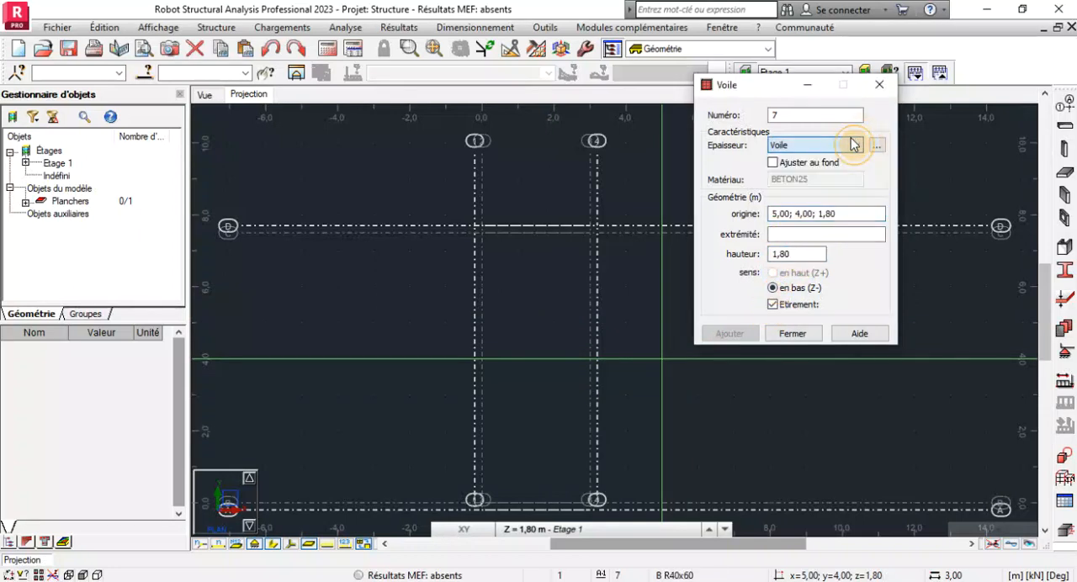
{"action": "left_click", "coordinate": [481, 231]}
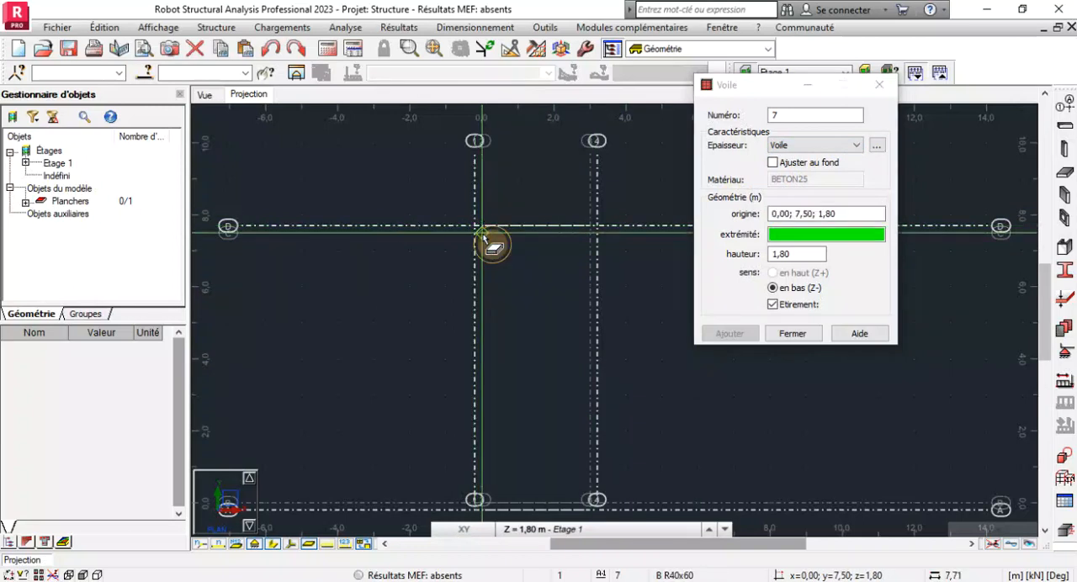
{"action": "left_click", "coordinate": [592, 232]}
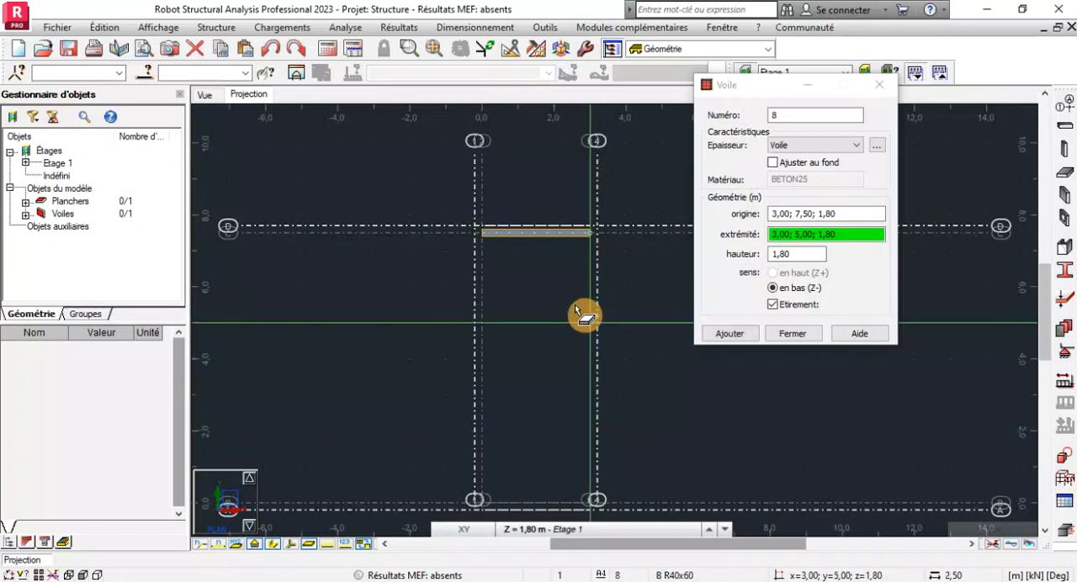
Draw the three remaining 1.80 m Voile walls along axes 3, B and 2 to close the rectangle, and finish the wall definition.
{"action": "scroll", "coordinate": [600, 424], "scroll_direction": "up", "scroll_amount": 2}
{"action": "scroll", "coordinate": [585, 444], "scroll_direction": "up", "scroll_amount": 1}
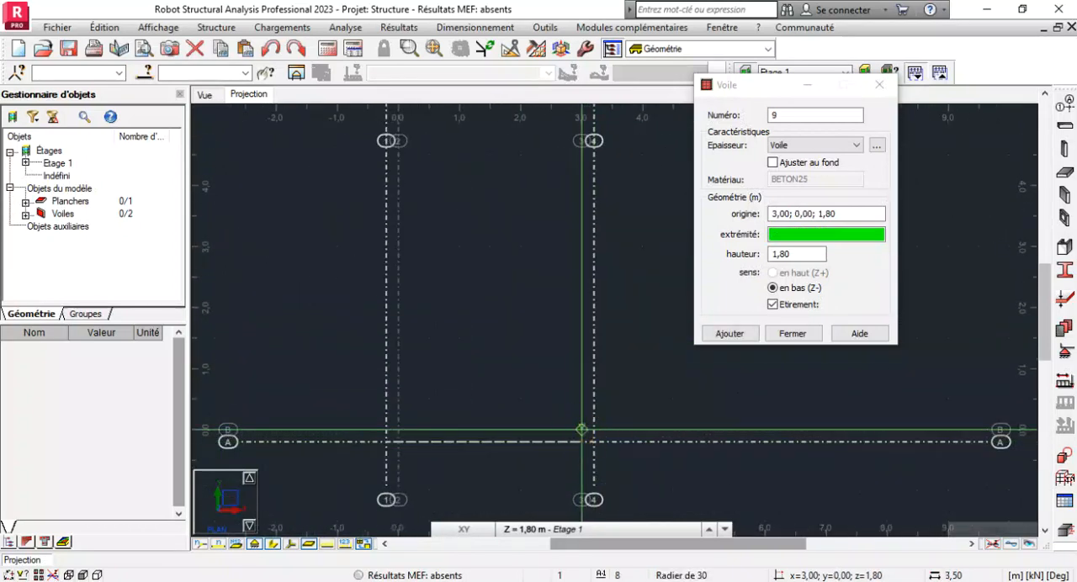
{"action": "left_click", "coordinate": [400, 434]}
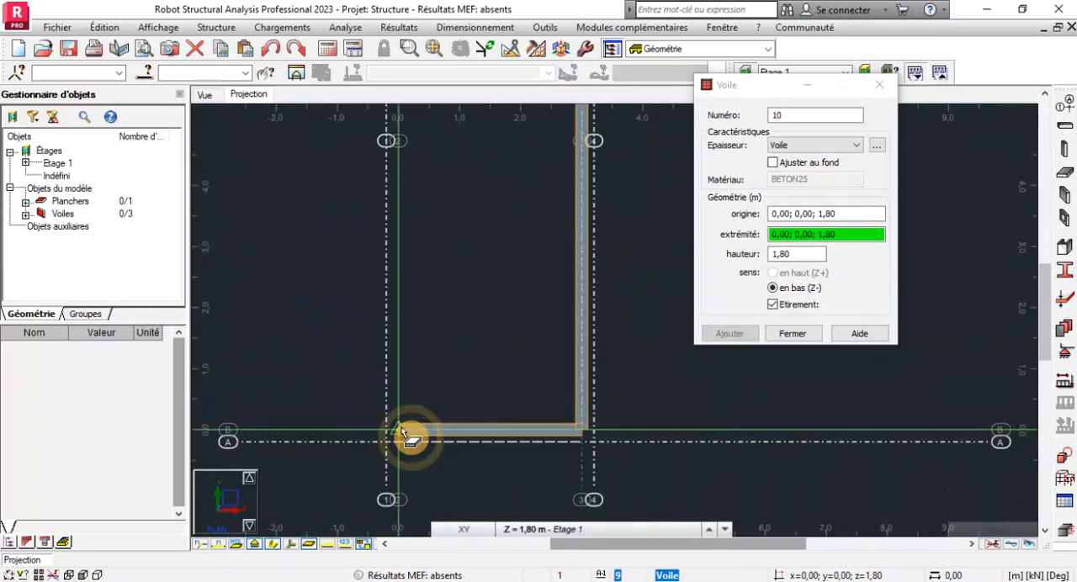
{"action": "scroll", "coordinate": [417, 337], "scroll_direction": "down", "scroll_amount": 2}
{"action": "scroll", "coordinate": [404, 244], "scroll_direction": "up", "scroll_amount": 2}
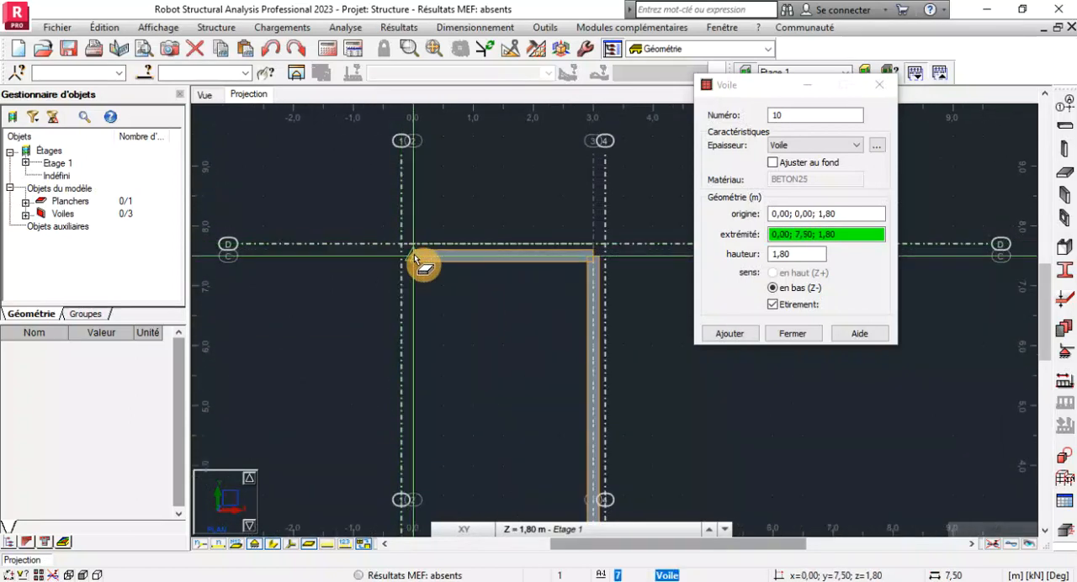
{"action": "left_click", "coordinate": [414, 254]}
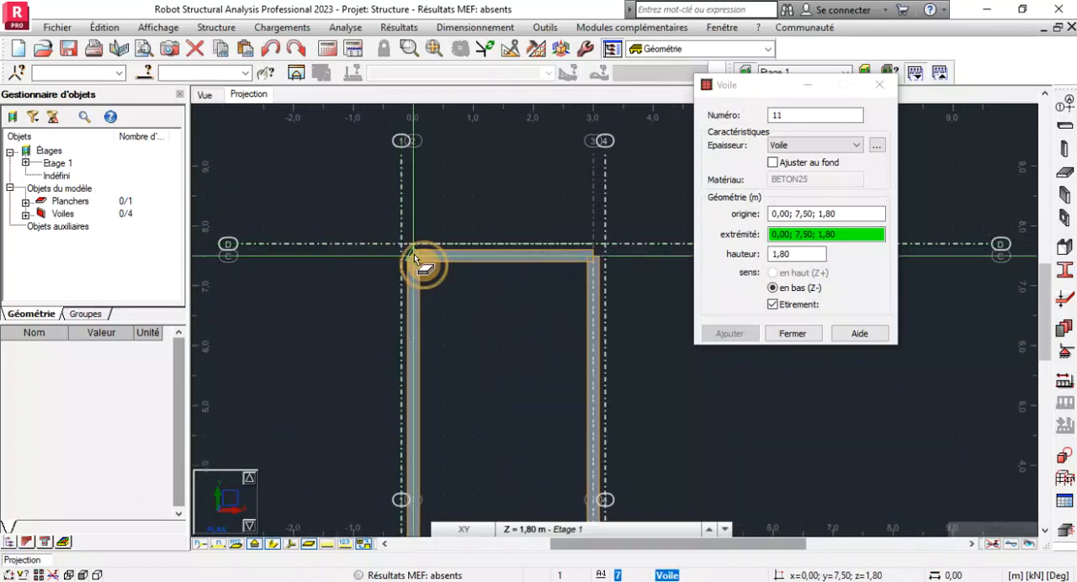
{"action": "left_click", "coordinate": [792, 336]}
Examine the four walls, the slab overhang and the supports along the wall bases in the 3D view.
{"action": "left_click", "coordinate": [208, 100]}
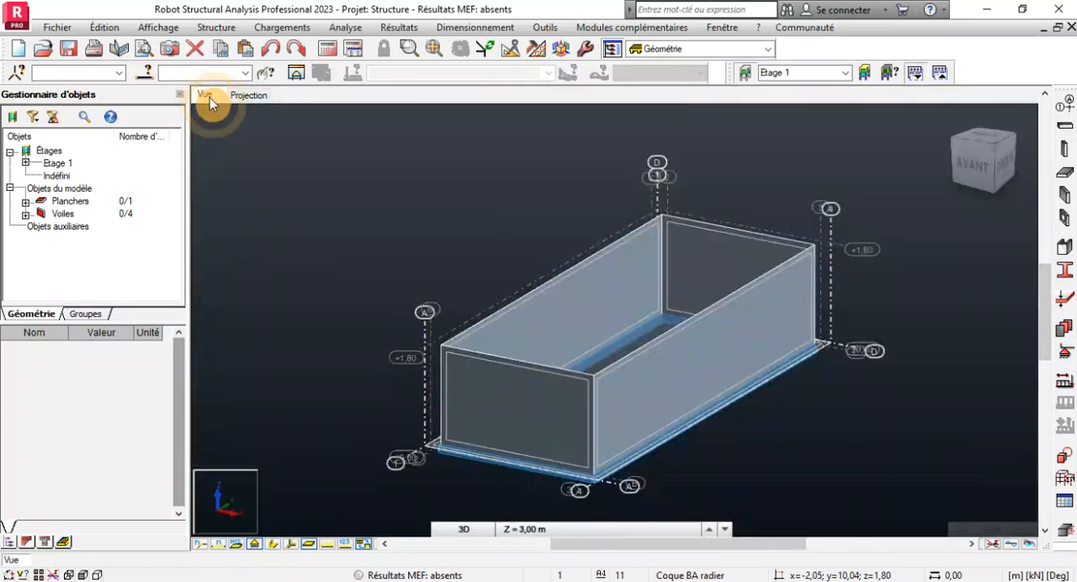
{"action": "scroll", "coordinate": [550, 392], "scroll_direction": "up", "scroll_amount": 4}
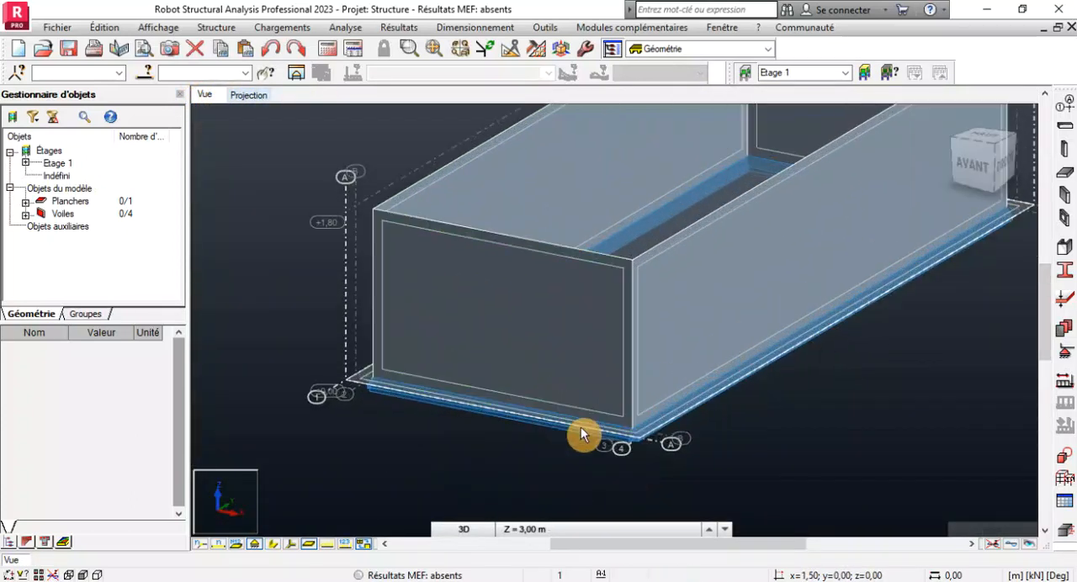
{"action": "scroll", "coordinate": [527, 423], "scroll_direction": "down", "scroll_amount": 5}
{"action": "scroll", "coordinate": [539, 422], "scroll_direction": "up", "scroll_amount": 3}
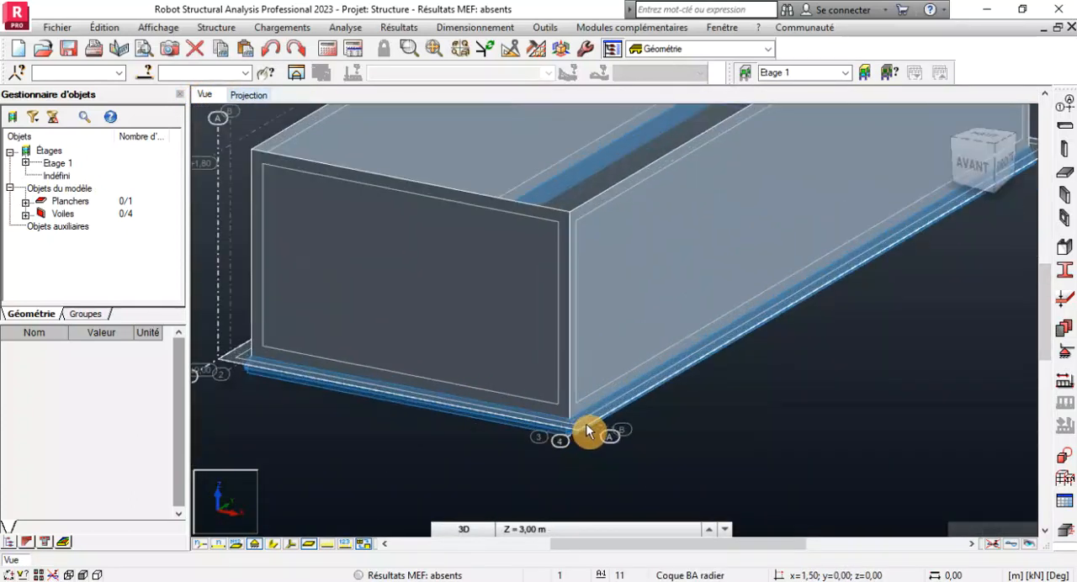
{"action": "scroll", "coordinate": [572, 416], "scroll_direction": "down", "scroll_amount": 2}
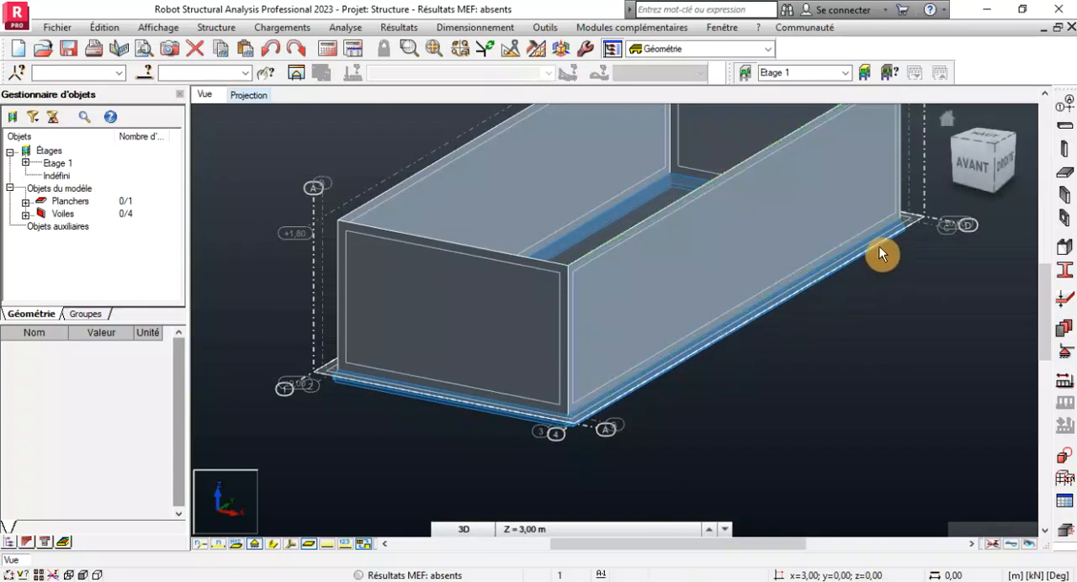
{"action": "scroll", "coordinate": [890, 223], "scroll_direction": "up", "scroll_amount": 4}
{"action": "scroll", "coordinate": [889, 221], "scroll_direction": "down", "scroll_amount": 4}
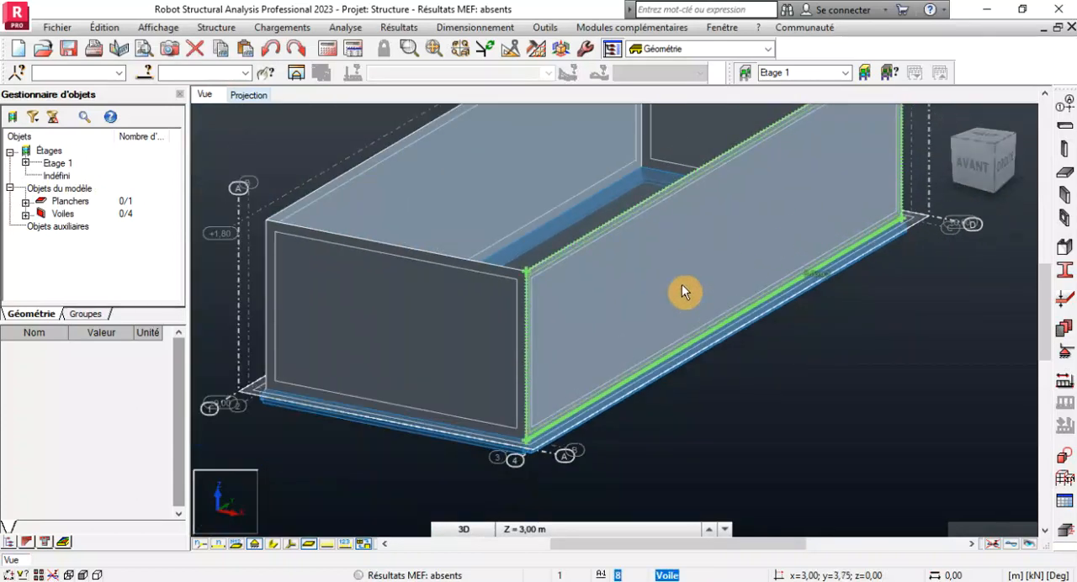
{"action": "scroll", "coordinate": [589, 311], "scroll_direction": "down", "scroll_amount": 2}
{"action": "scroll", "coordinate": [573, 202], "scroll_direction": "up", "scroll_amount": 2}
{"action": "scroll", "coordinate": [587, 210], "scroll_direction": "up", "scroll_amount": 1}
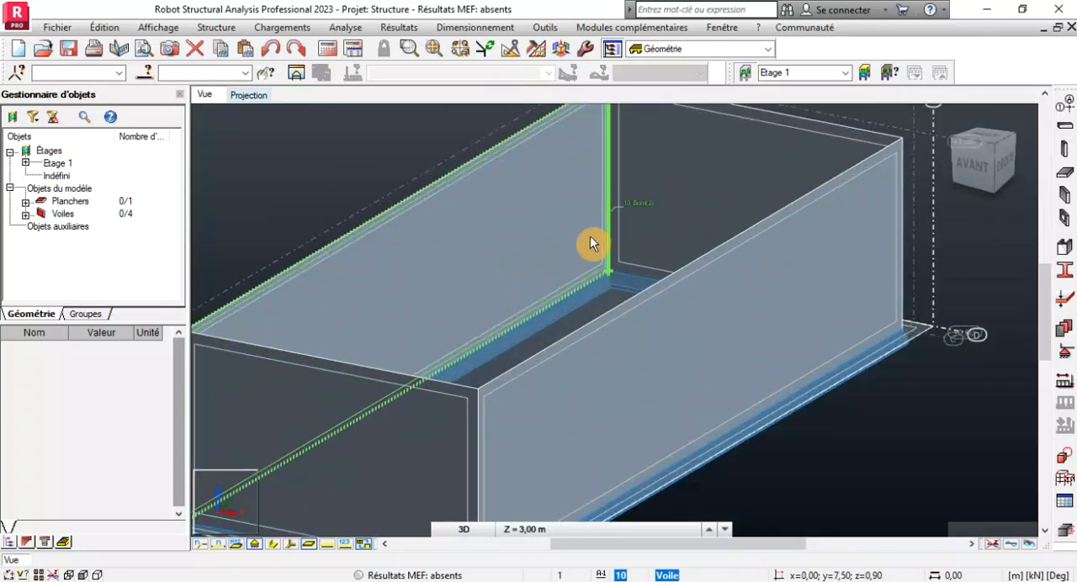
{"action": "scroll", "coordinate": [639, 278], "scroll_direction": "down", "scroll_amount": 4}
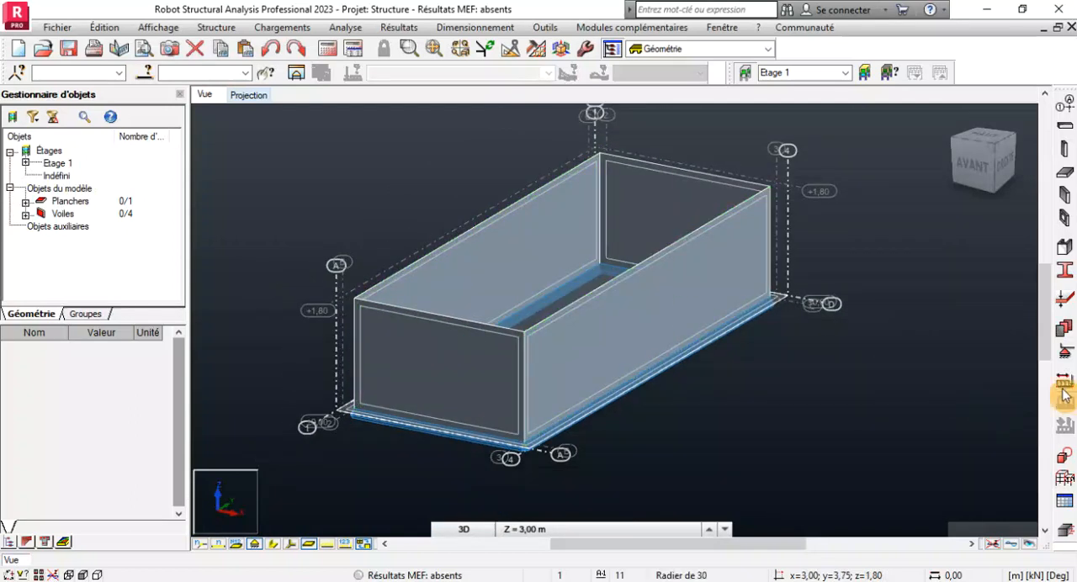
Open the support definitions and try to apply the nodal support deletion SUPPR to the wall along axis 3.
{"action": "left_click", "coordinate": [1066, 362]}
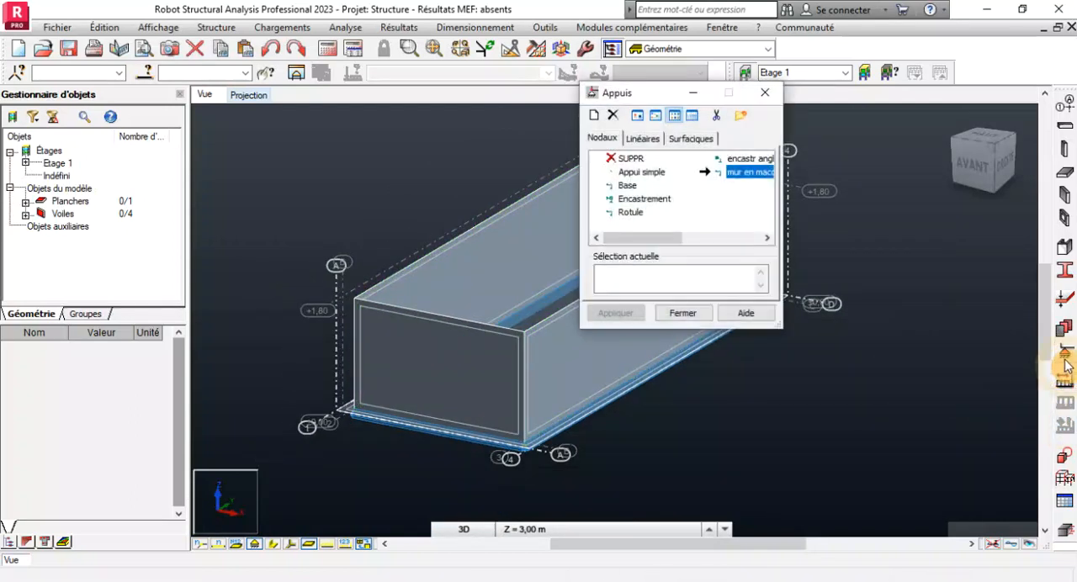
{"action": "left_click_drag", "start_coordinate": [619, 108], "coordinate": [751, 131]}
{"action": "left_click", "coordinate": [762, 182]}
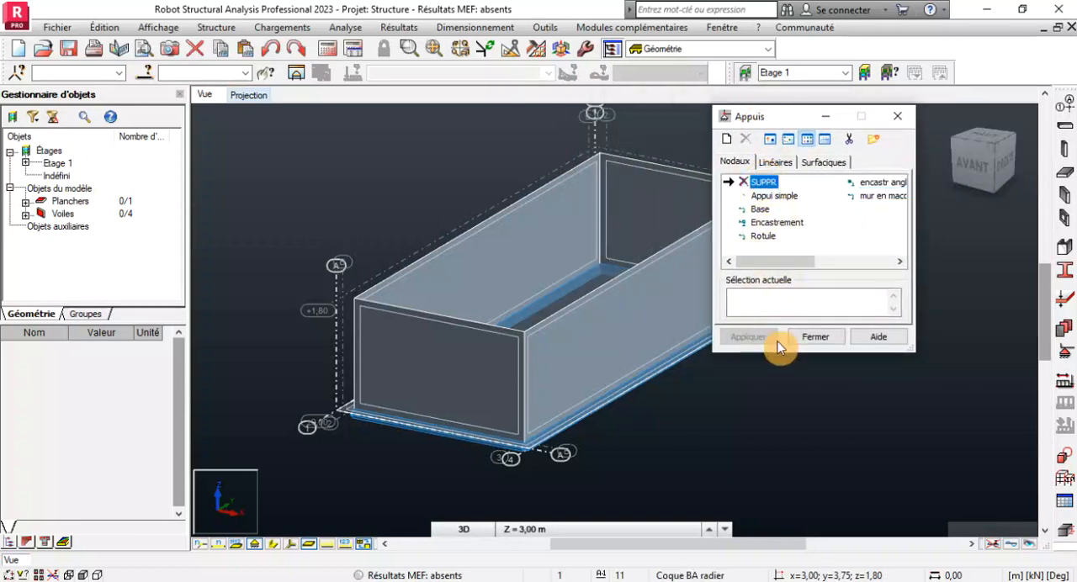
{"action": "left_click", "coordinate": [750, 299]}
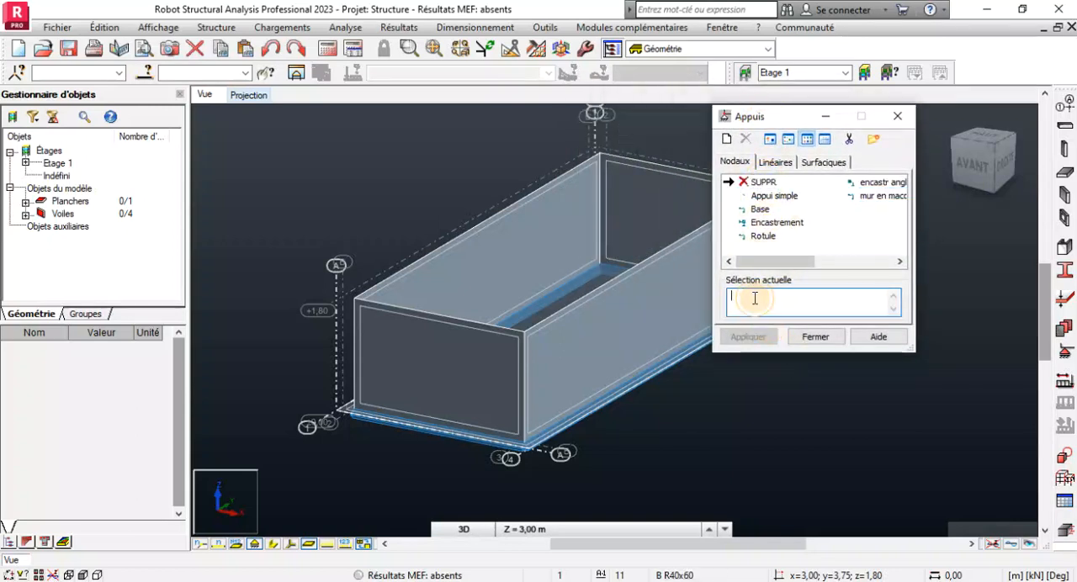
{"action": "left_click", "coordinate": [565, 412]}
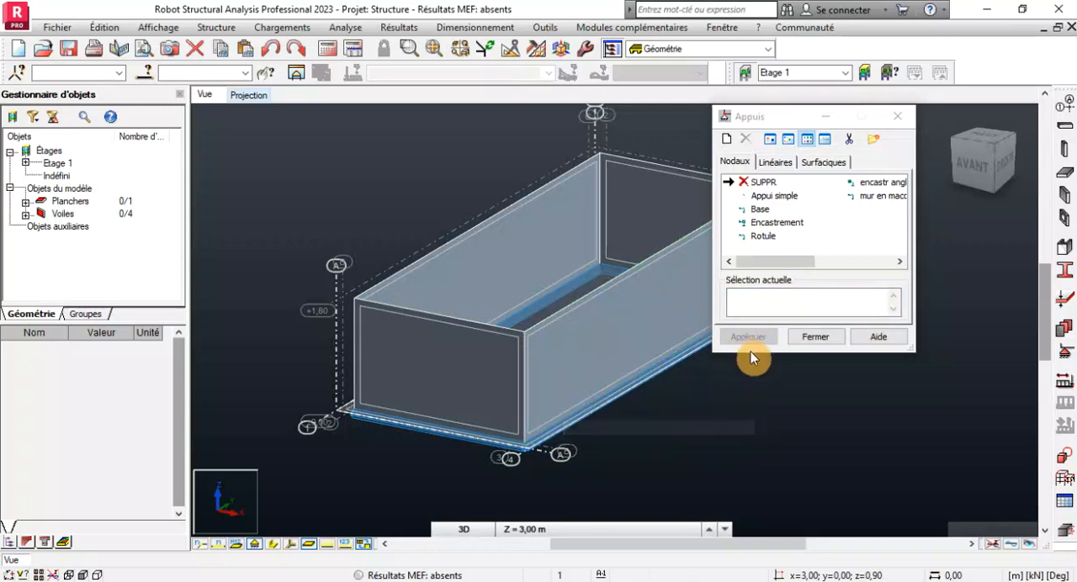
{"action": "left_click", "coordinate": [774, 296]}
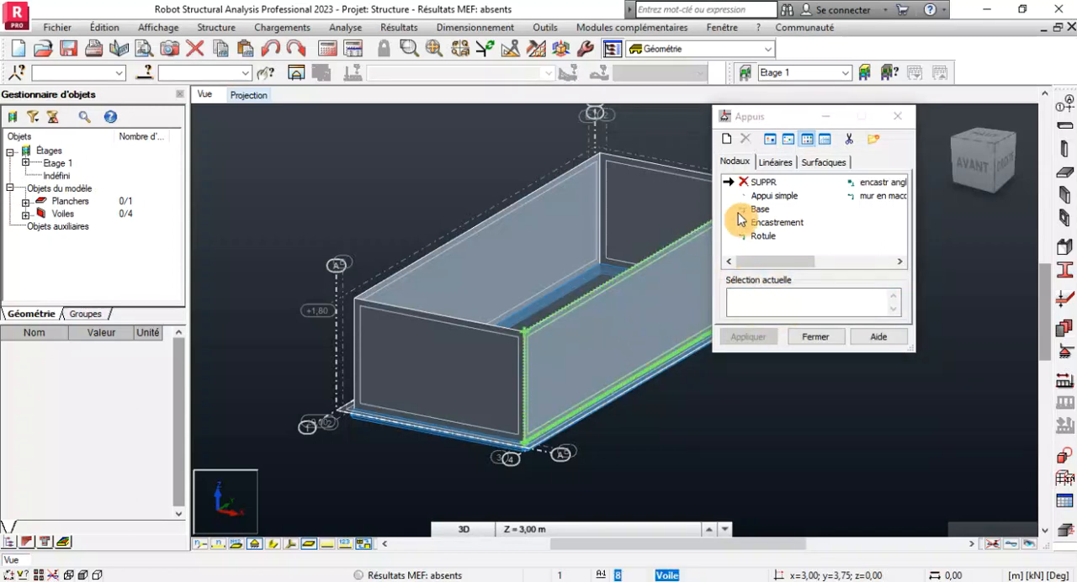
Delete the linear support from the bottom edge, Bord(3), of the wall along axis 3.
{"action": "left_click", "coordinate": [779, 164]}
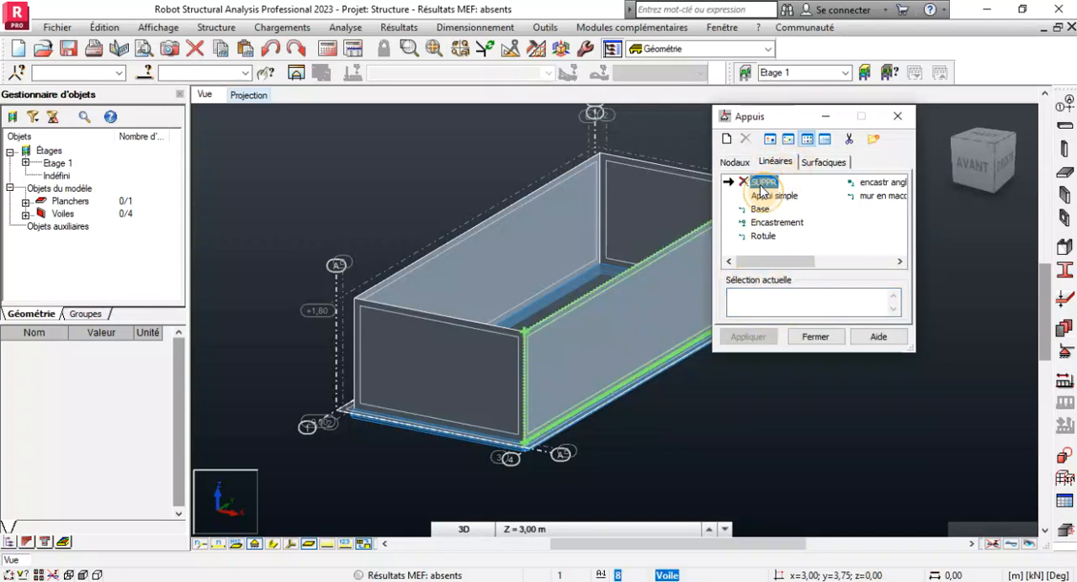
{"action": "left_click", "coordinate": [752, 303]}
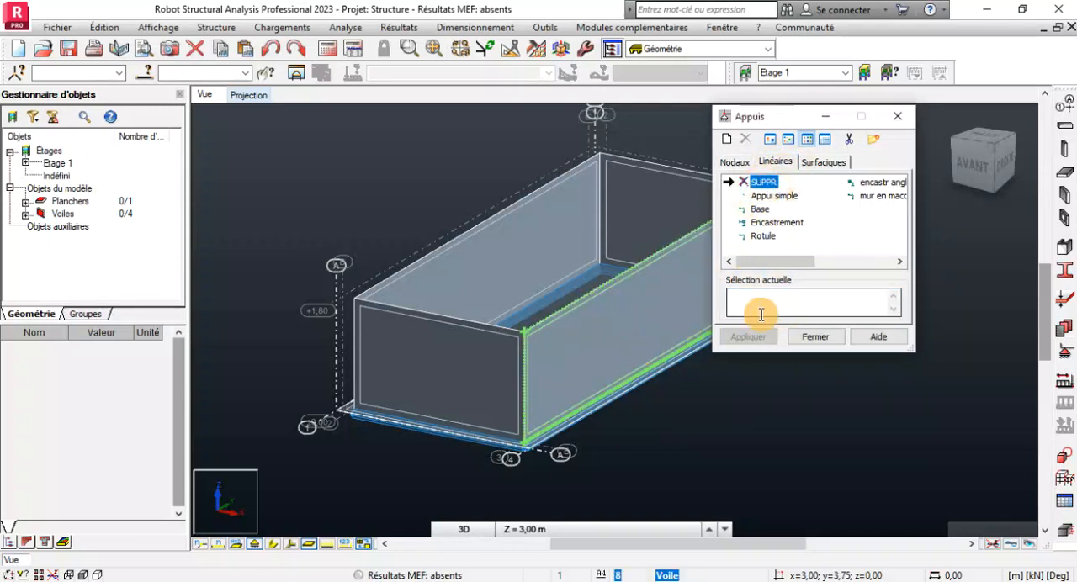
{"action": "left_click", "coordinate": [575, 401]}
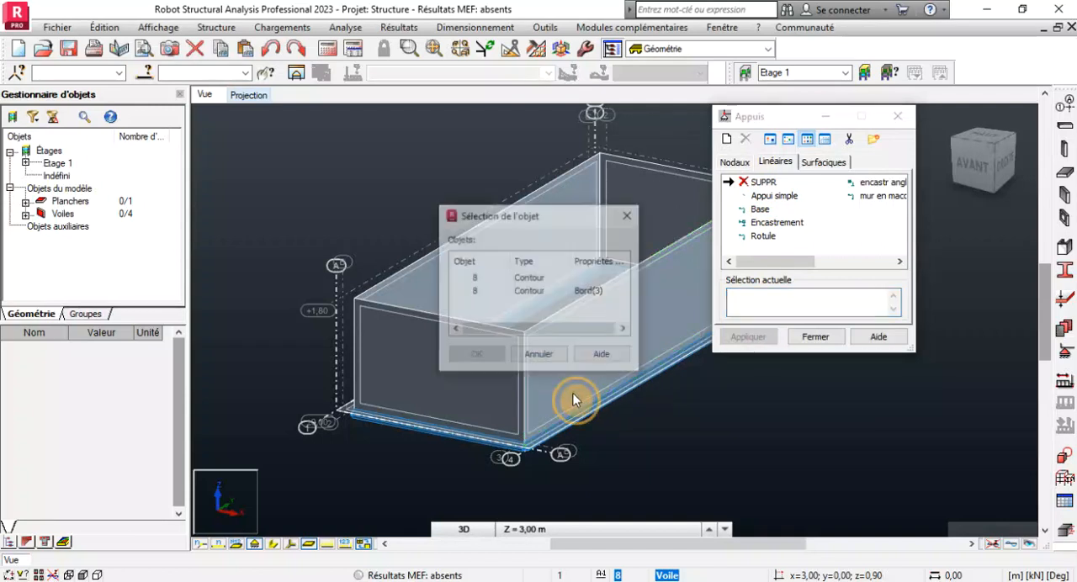
{"action": "left_click", "coordinate": [472, 293]}
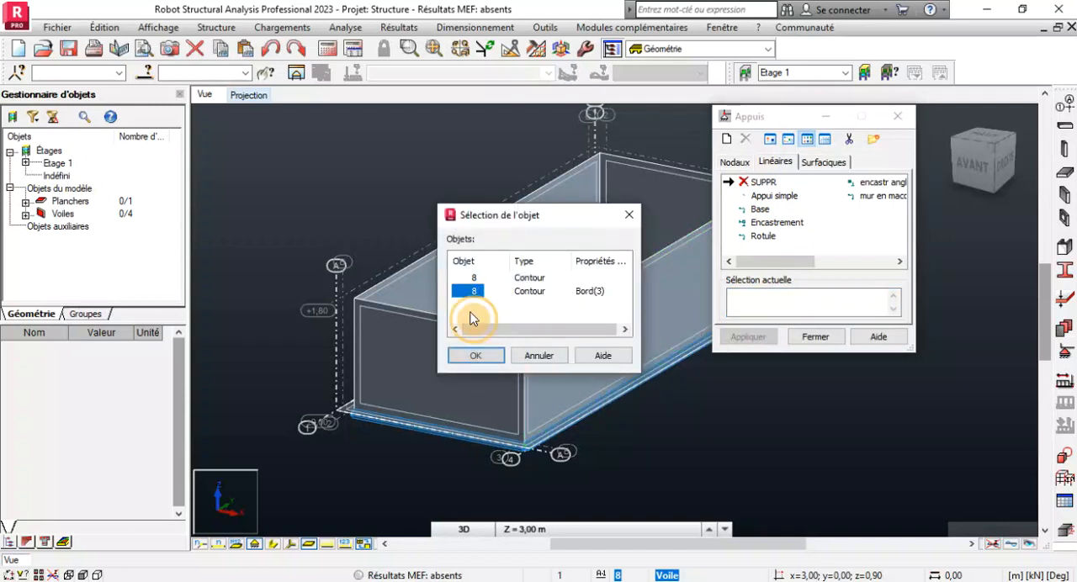
{"action": "left_click", "coordinate": [476, 355]}
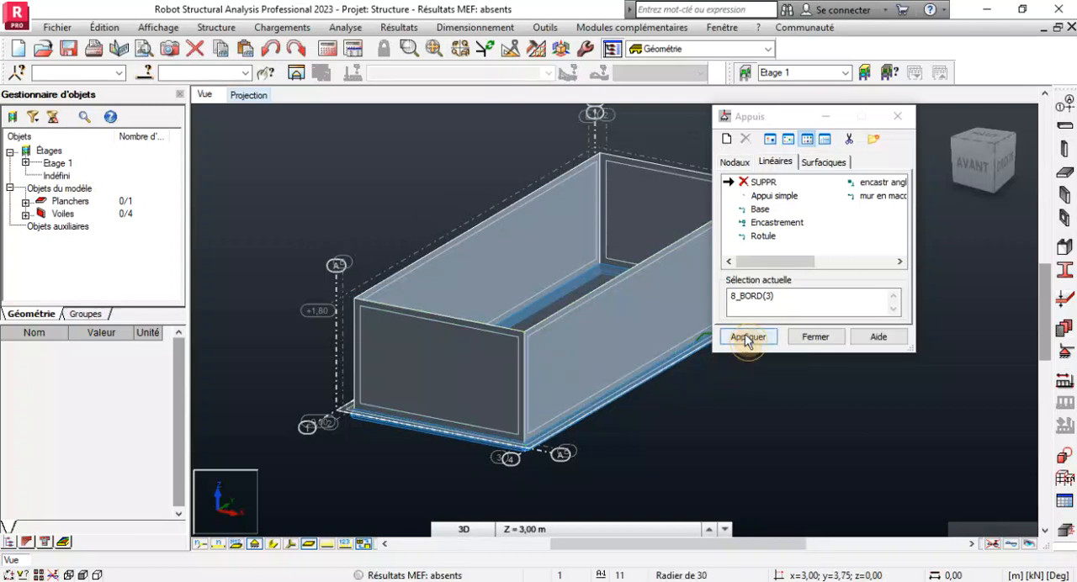
{"action": "left_click", "coordinate": [748, 337]}
Delete the linear support from the bottom edge, Bord(3), of the wall along axis 2.
{"action": "scroll", "coordinate": [498, 430], "scroll_direction": "up", "scroll_amount": 2}
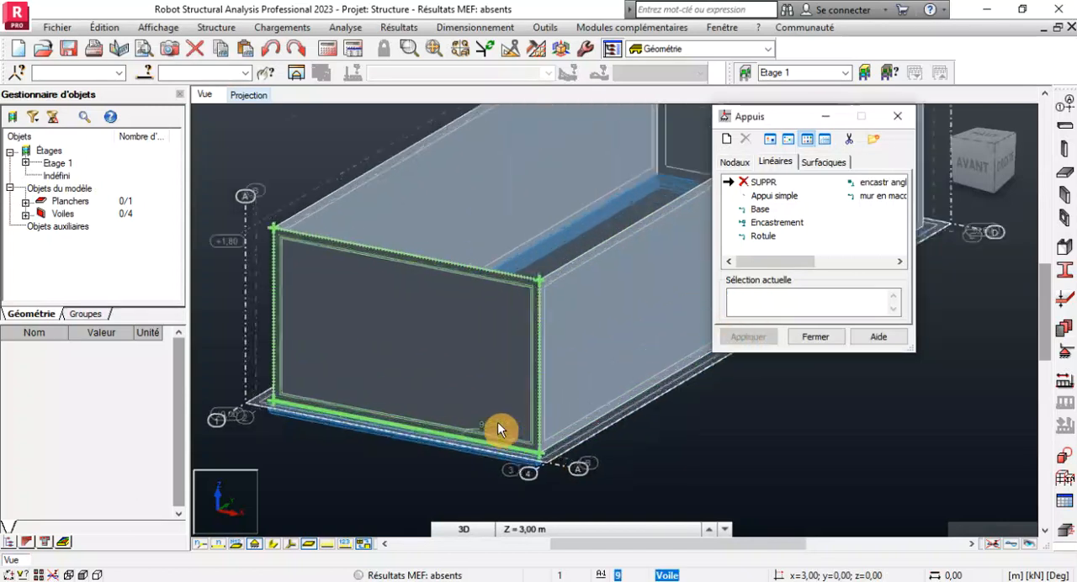
{"action": "scroll", "coordinate": [498, 422], "scroll_direction": "up", "scroll_amount": 1}
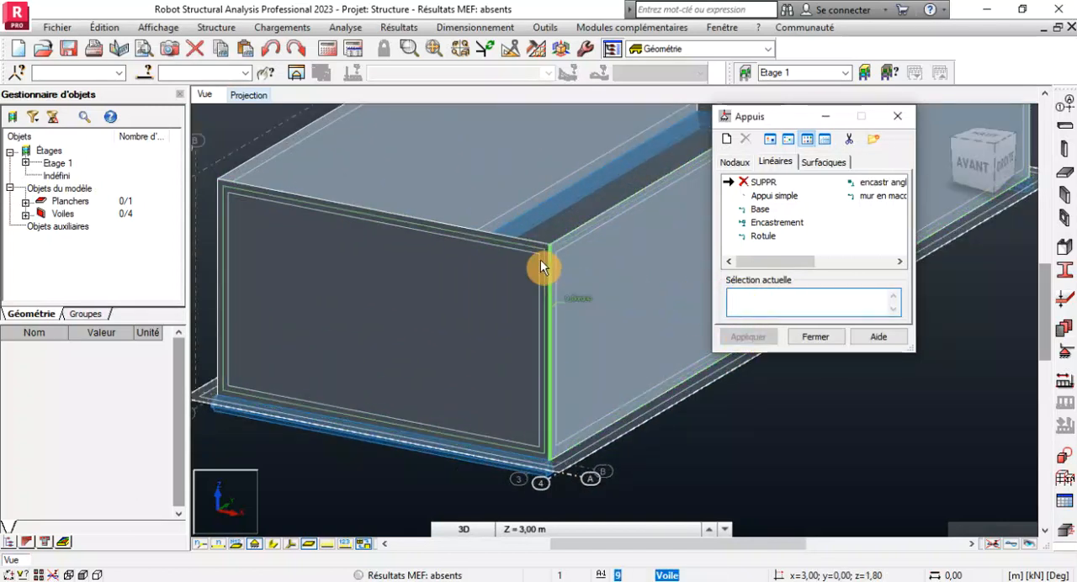
{"action": "left_click", "coordinate": [464, 179]}
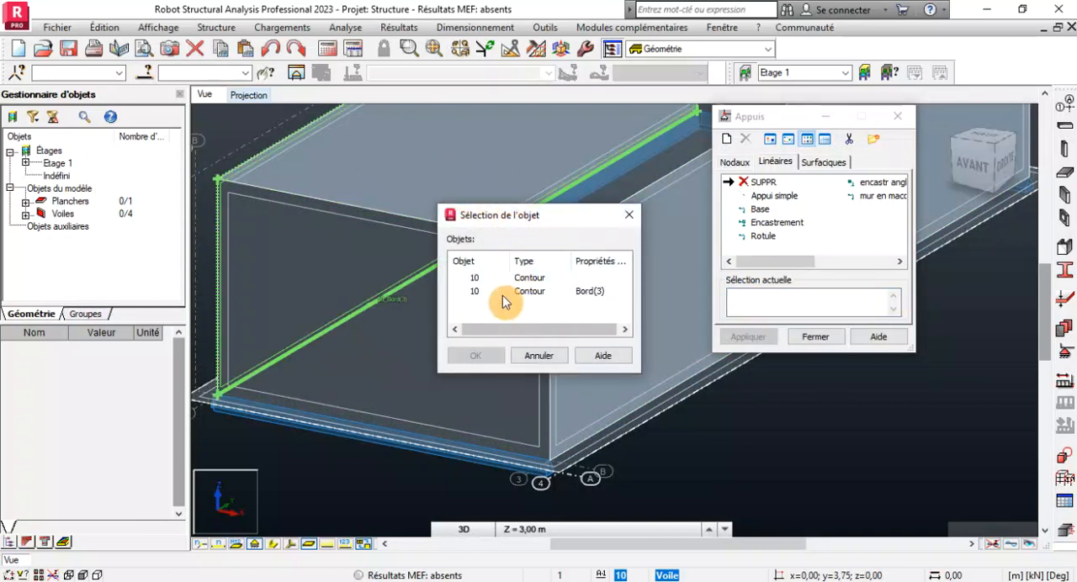
{"action": "left_click", "coordinate": [475, 356]}
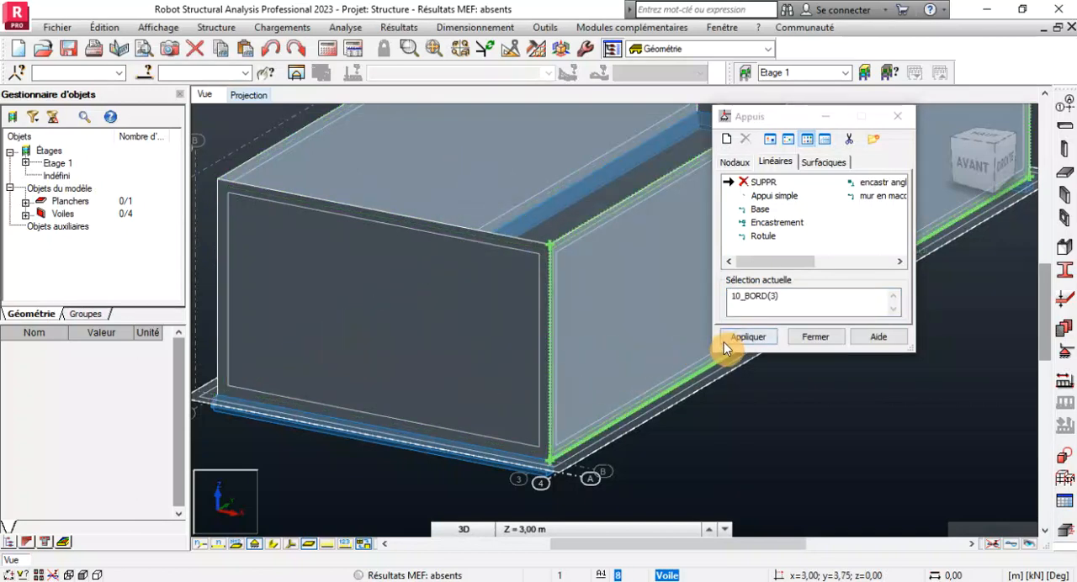
{"action": "left_click", "coordinate": [739, 339]}
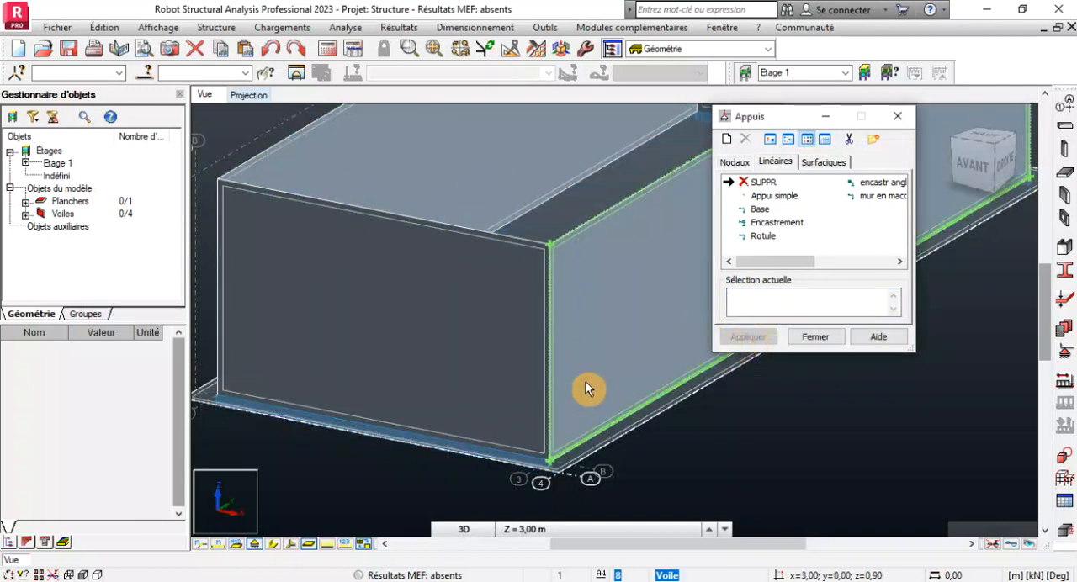
Delete the linear support from the bottom edge, Bord(3), of the short end wall along axis A.
{"action": "left_click", "coordinate": [459, 442]}
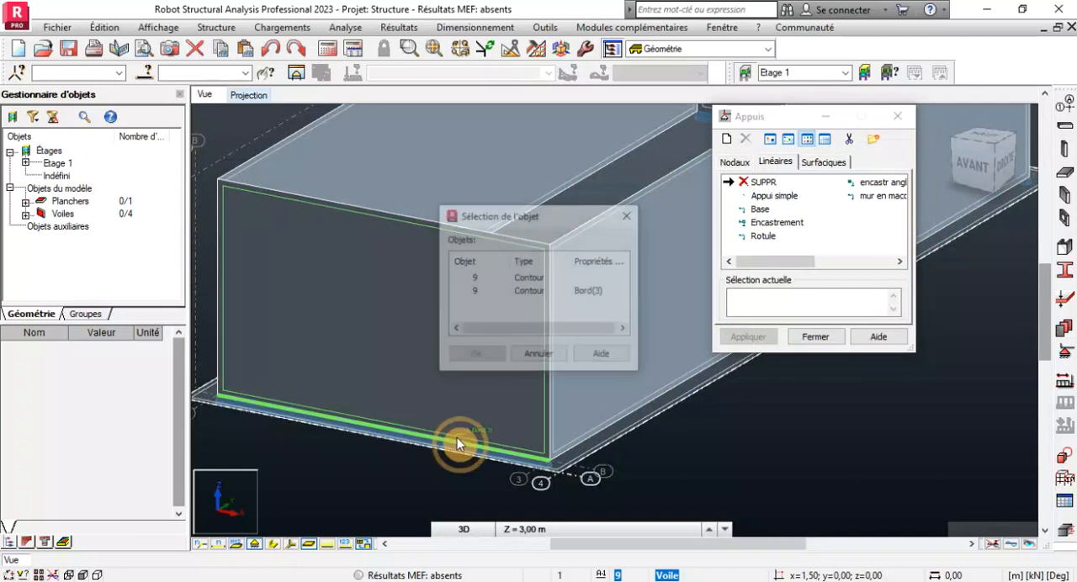
{"action": "left_click", "coordinate": [465, 284]}
{"action": "left_click", "coordinate": [476, 355]}
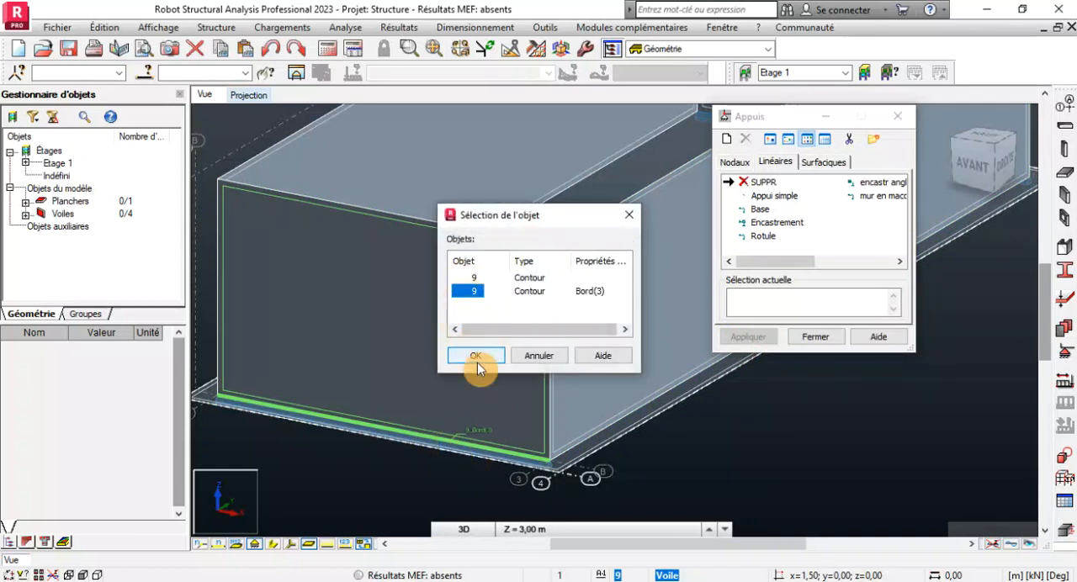
{"action": "scroll", "coordinate": [513, 505], "scroll_direction": "down", "scroll_amount": 2}
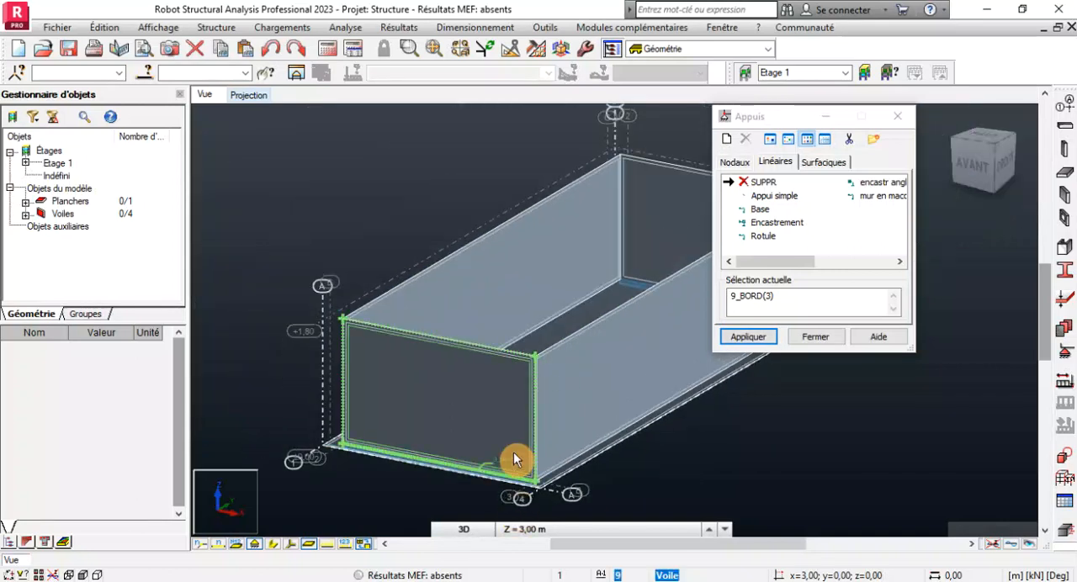
{"action": "left_click", "coordinate": [583, 455]}
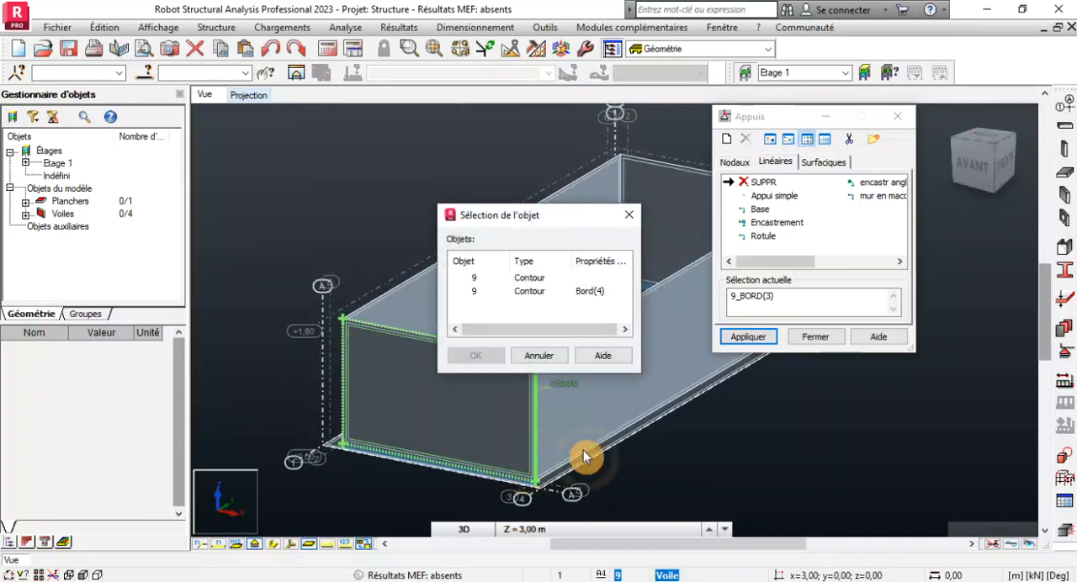
{"action": "left_click", "coordinate": [539, 355]}
{"action": "left_click", "coordinate": [754, 341]}
{"action": "left_click", "coordinate": [491, 451]}
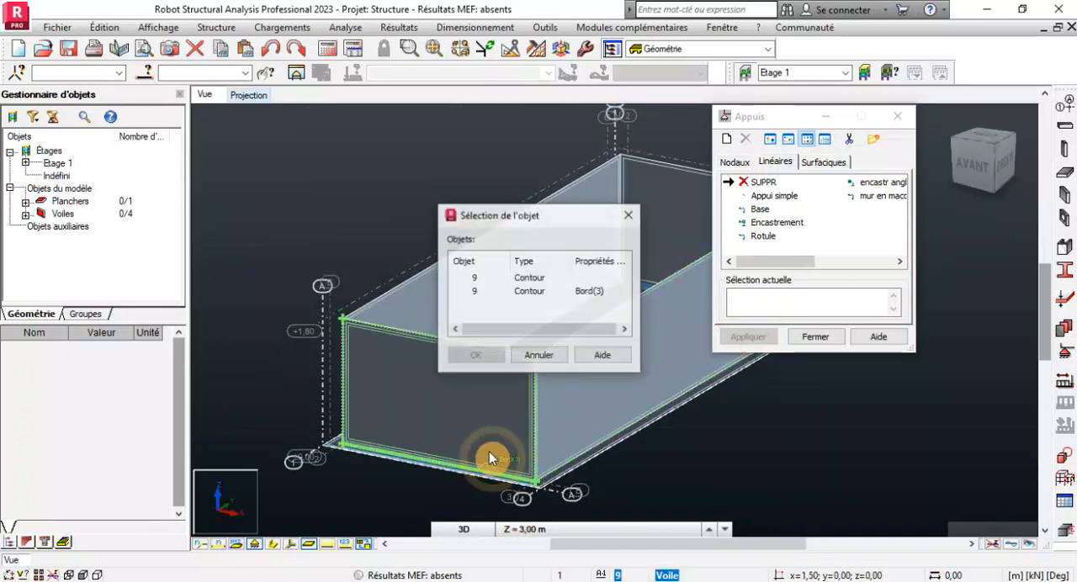
{"action": "left_click", "coordinate": [474, 293]}
{"action": "left_click", "coordinate": [476, 355]}
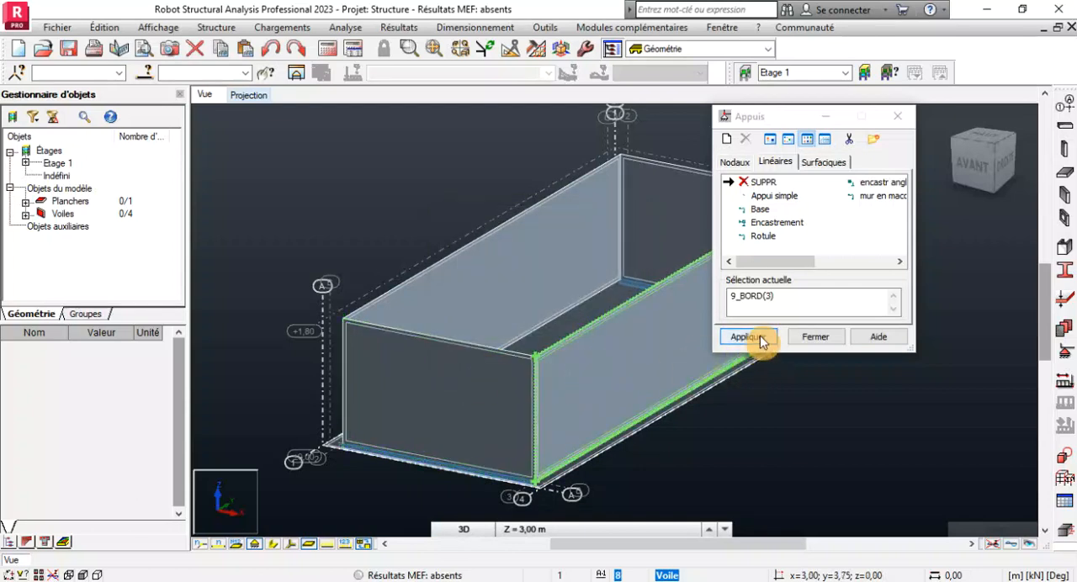
{"action": "left_click", "coordinate": [749, 337]}
Delete the linear support from the bottom edge of the short end wall along axis D and close the support definitions.
{"action": "scroll", "coordinate": [548, 306], "scroll_direction": "up", "scroll_amount": 3}
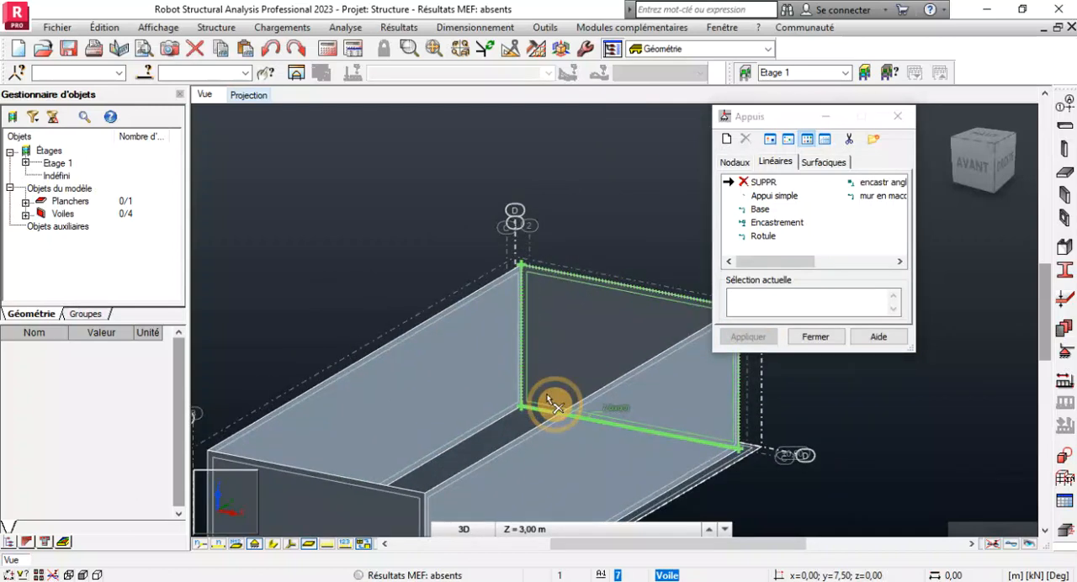
{"action": "scroll", "coordinate": [606, 312], "scroll_direction": "down", "scroll_amount": 3}
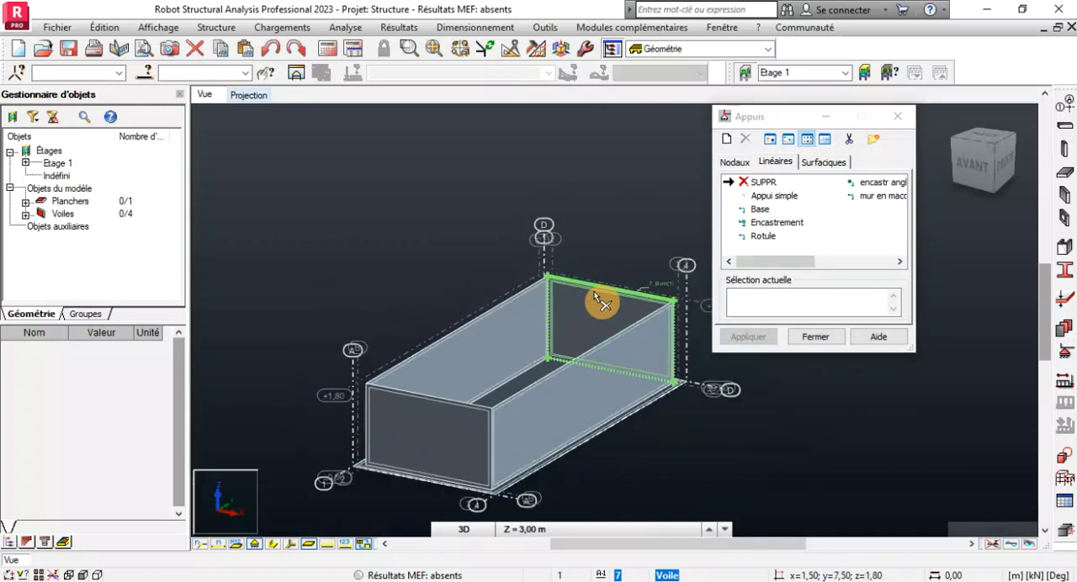
{"action": "left_click", "coordinate": [816, 336]}
Examine the wall bases and the slab overhang from several sides in 3D for any remaining linear supports.
{"action": "right_click", "coordinate": [377, 239]}
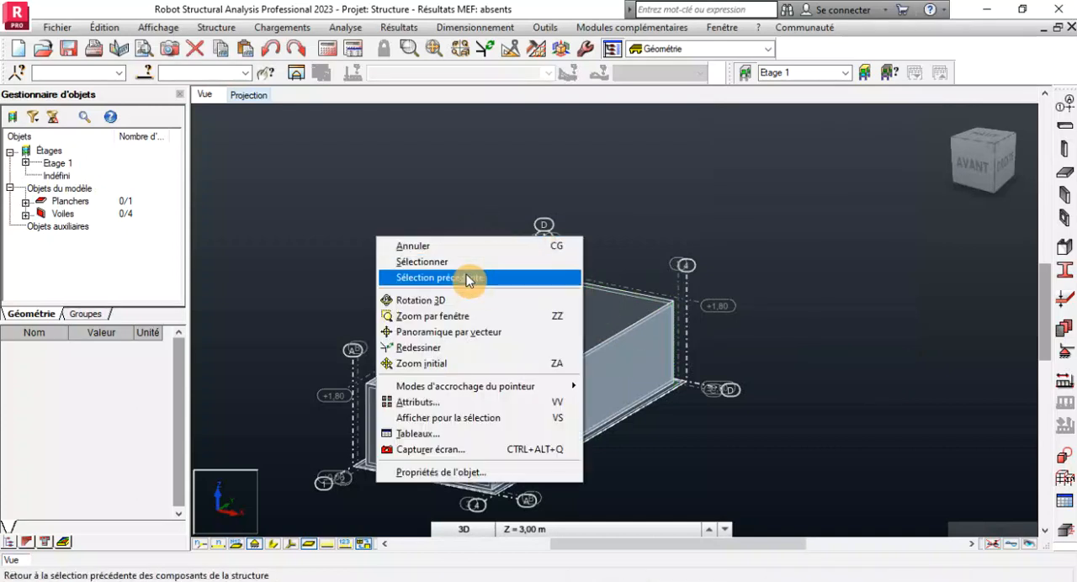
{"action": "left_click", "coordinate": [425, 300]}
{"action": "left_click_drag", "start_coordinate": [437, 337], "coordinate": [690, 401]}
{"action": "scroll", "coordinate": [685, 402], "scroll_direction": "up", "scroll_amount": 5}
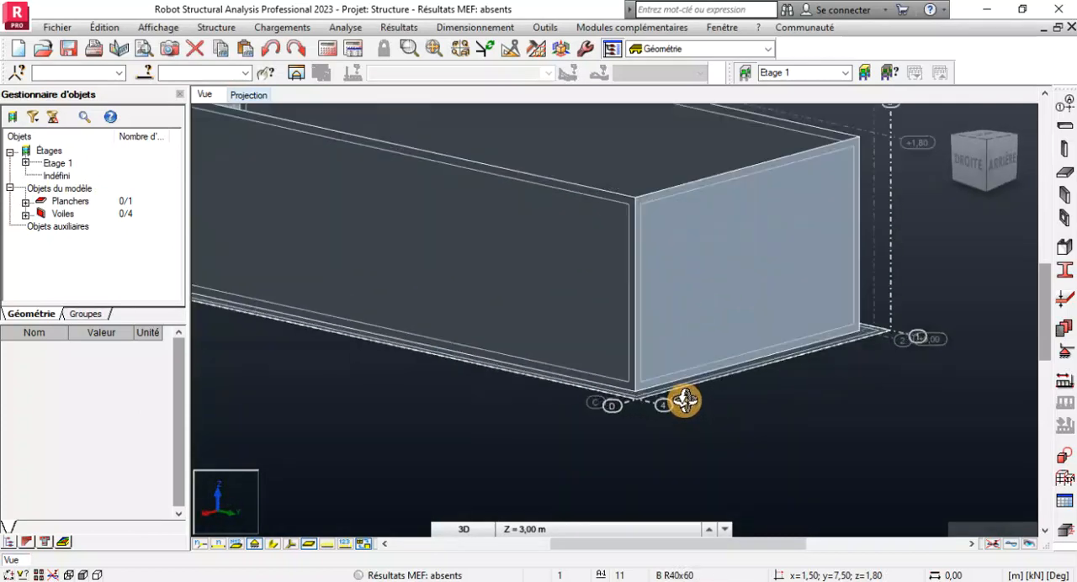
{"action": "scroll", "coordinate": [642, 426], "scroll_direction": "down", "scroll_amount": 5}
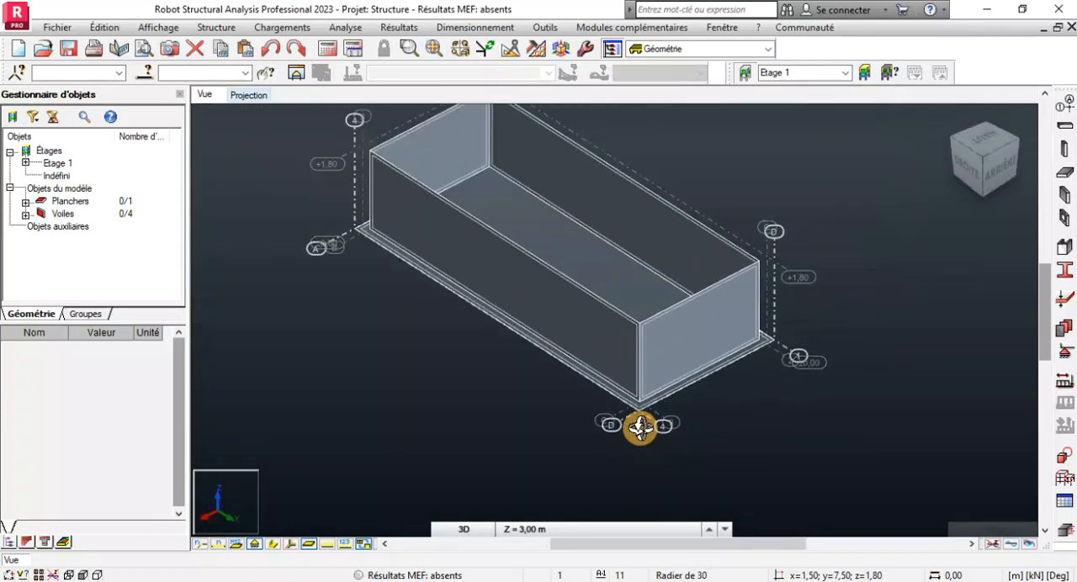
{"action": "scroll", "coordinate": [647, 413], "scroll_direction": "up", "scroll_amount": 1}
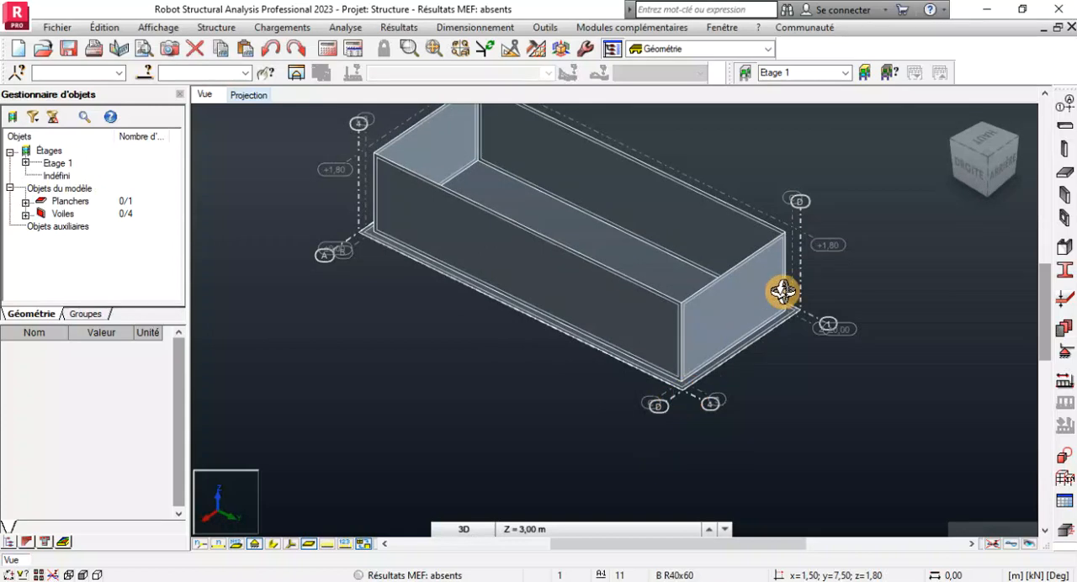
{"action": "scroll", "coordinate": [765, 291], "scroll_direction": "up", "scroll_amount": 1}
{"action": "scroll", "coordinate": [650, 362], "scroll_direction": "up", "scroll_amount": 2}
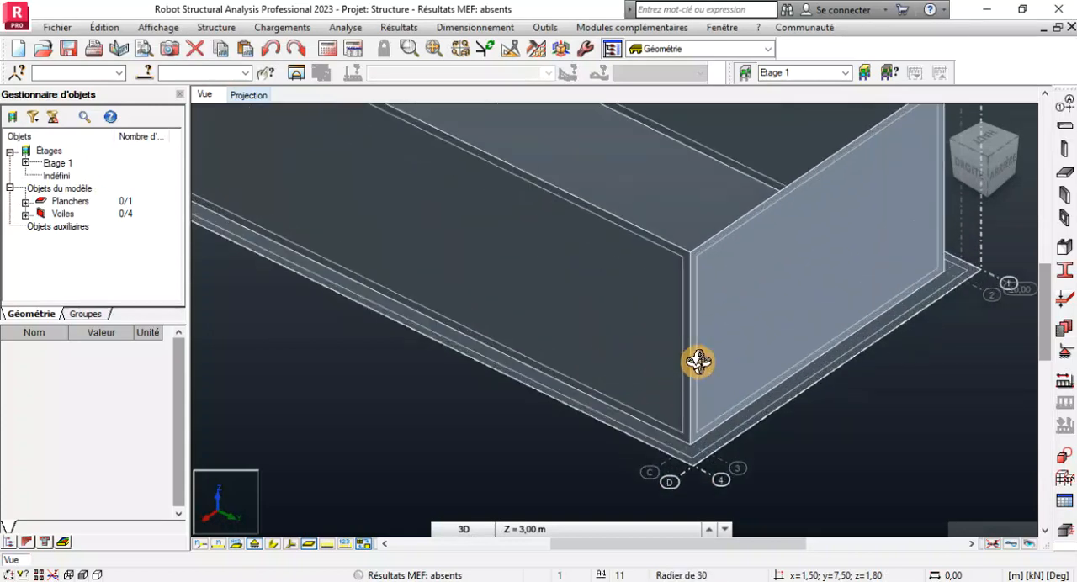
{"action": "scroll", "coordinate": [698, 362], "scroll_direction": "down", "scroll_amount": 4}
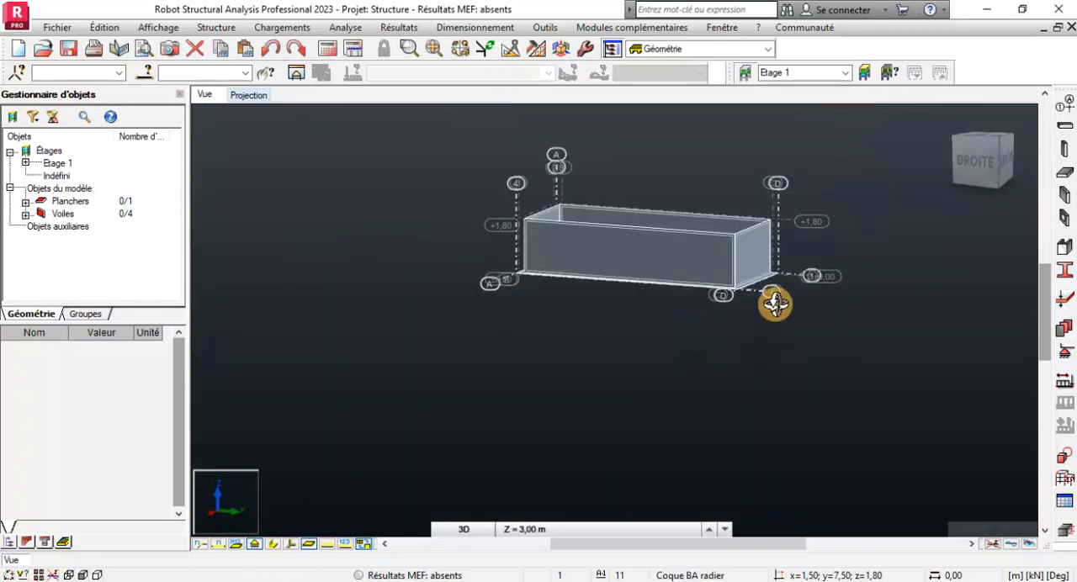
{"action": "middle_click_drag", "start_coordinate": [775, 303], "coordinate": [731, 296], "text": "shift"}
{"action": "scroll", "coordinate": [653, 371], "scroll_direction": "up", "scroll_amount": 3}
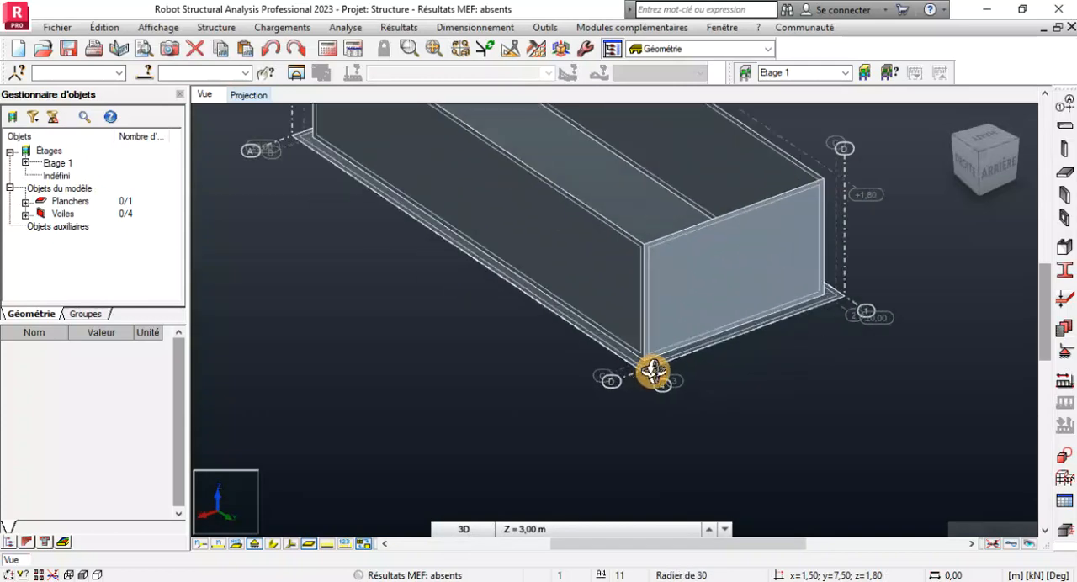
{"action": "scroll", "coordinate": [654, 372], "scroll_direction": "up", "scroll_amount": 3}
{"action": "scroll", "coordinate": [663, 366], "scroll_direction": "down", "scroll_amount": 5}
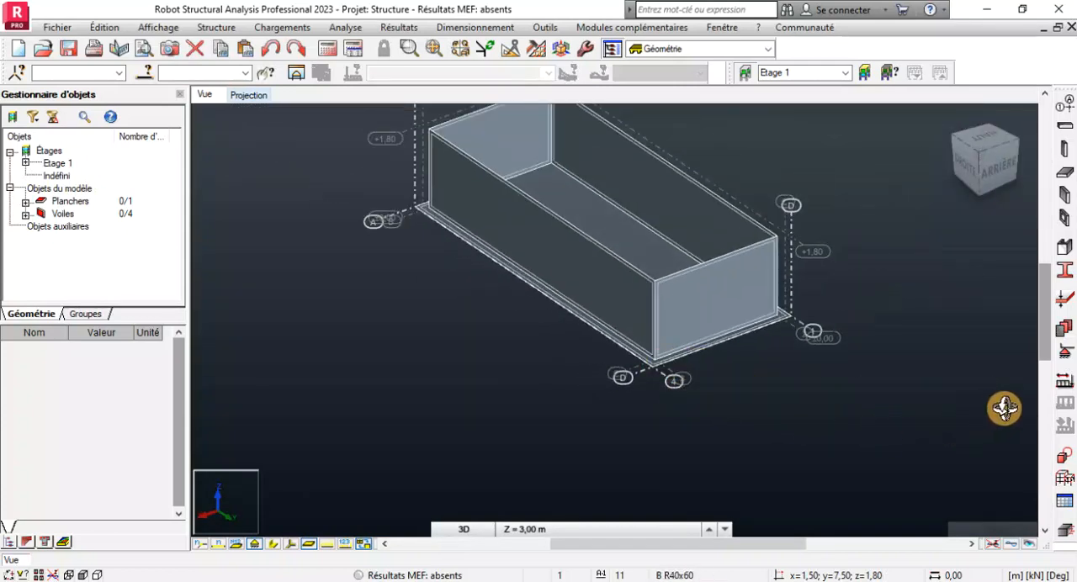
Open the surface support definitions and select the base slab panel by its thickness, Radier de 30.
{"action": "left_click", "coordinate": [1065, 357]}
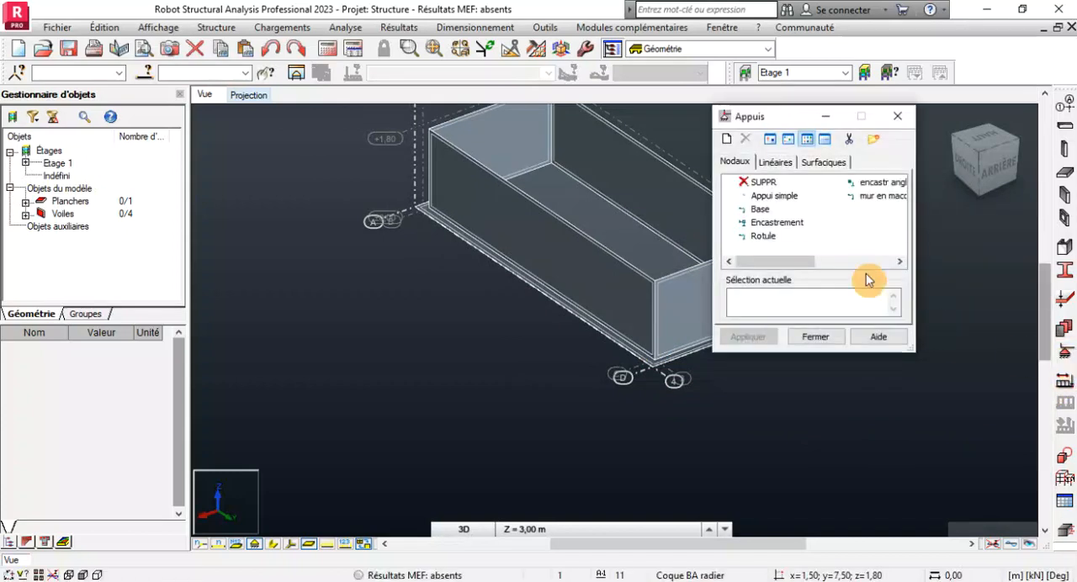
{"action": "left_click", "coordinate": [823, 161]}
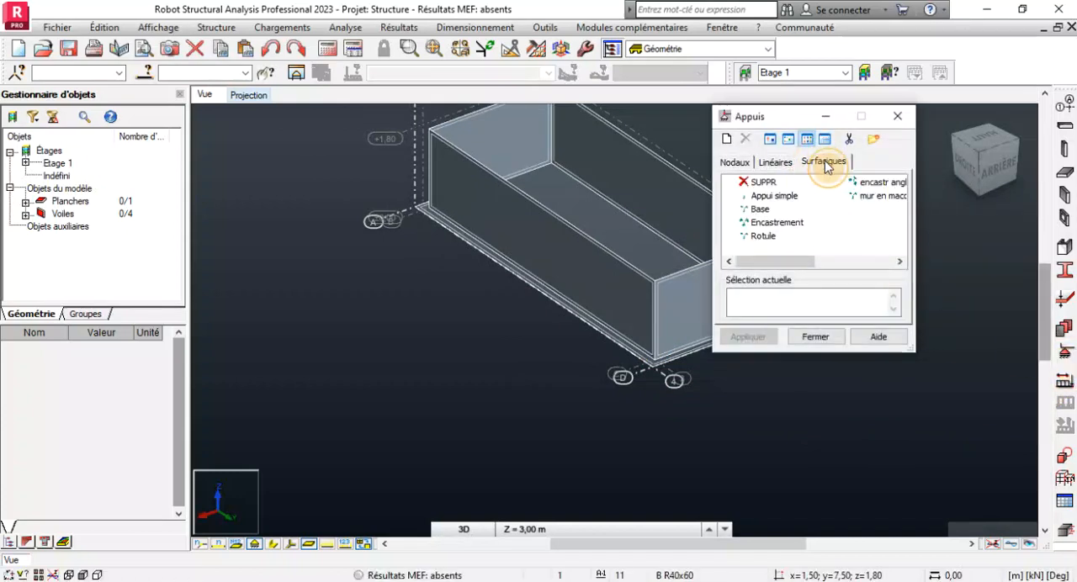
{"action": "scroll", "coordinate": [406, 378], "scroll_direction": "down", "scroll_amount": 3}
{"action": "scroll", "coordinate": [603, 286], "scroll_direction": "up", "scroll_amount": 2}
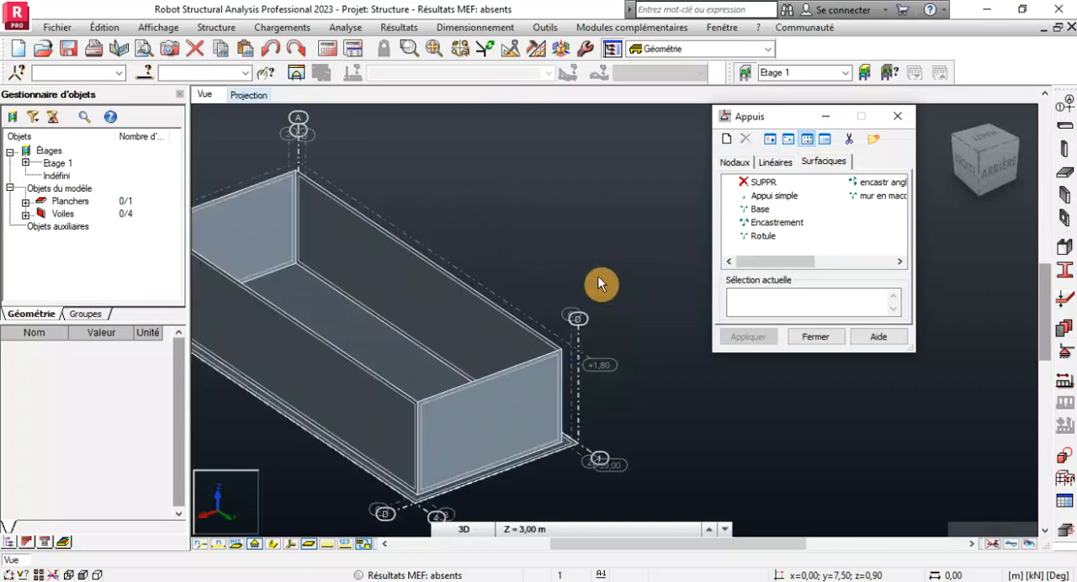
{"action": "scroll", "coordinate": [595, 280], "scroll_direction": "down", "scroll_amount": 1}
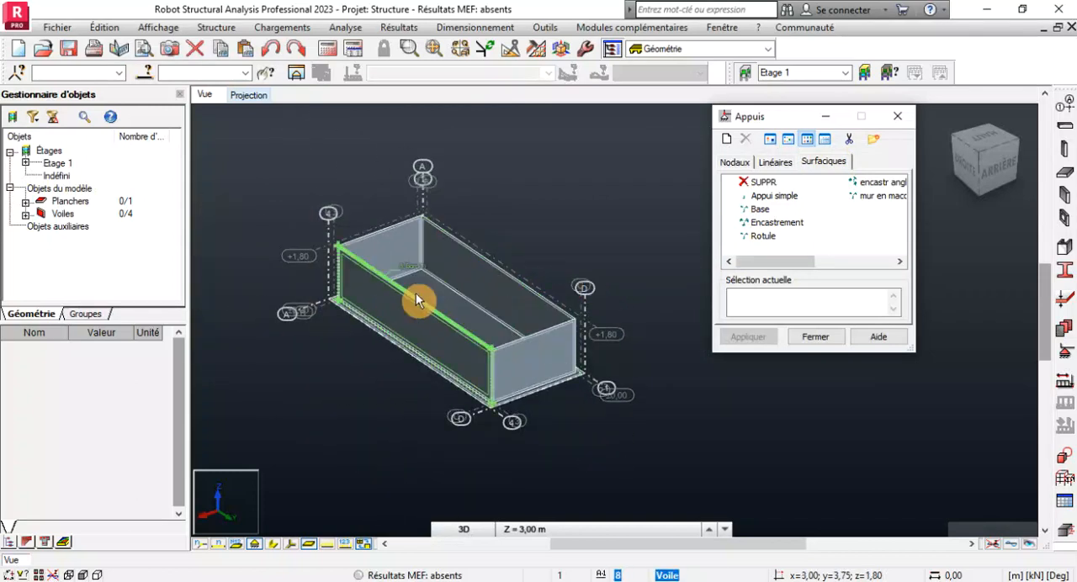
{"action": "scroll", "coordinate": [429, 298], "scroll_direction": "up", "scroll_amount": 2}
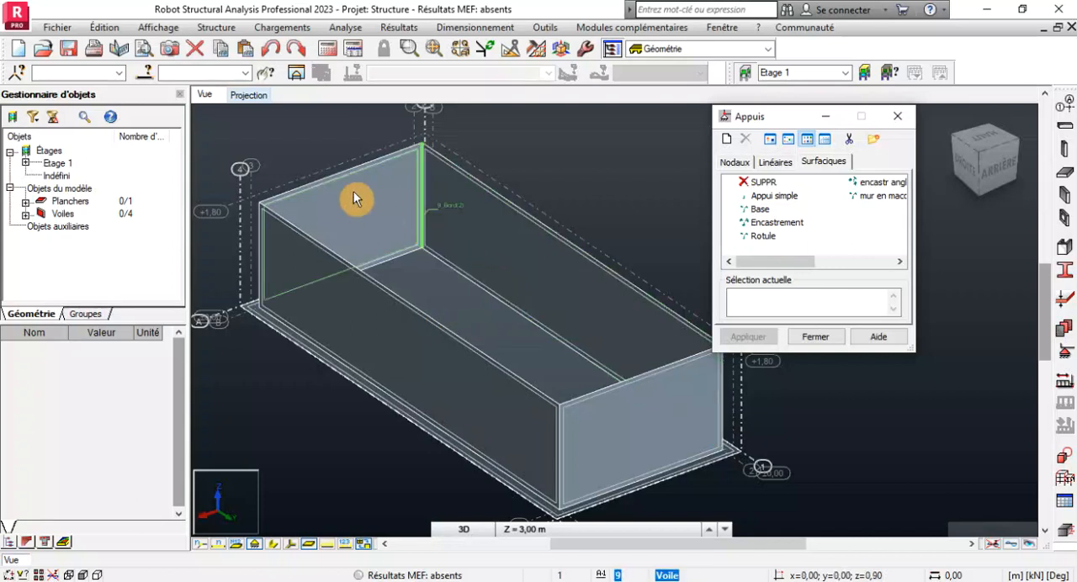
{"action": "left_click", "coordinate": [147, 73]}
{"action": "left_click", "coordinate": [880, 145]}
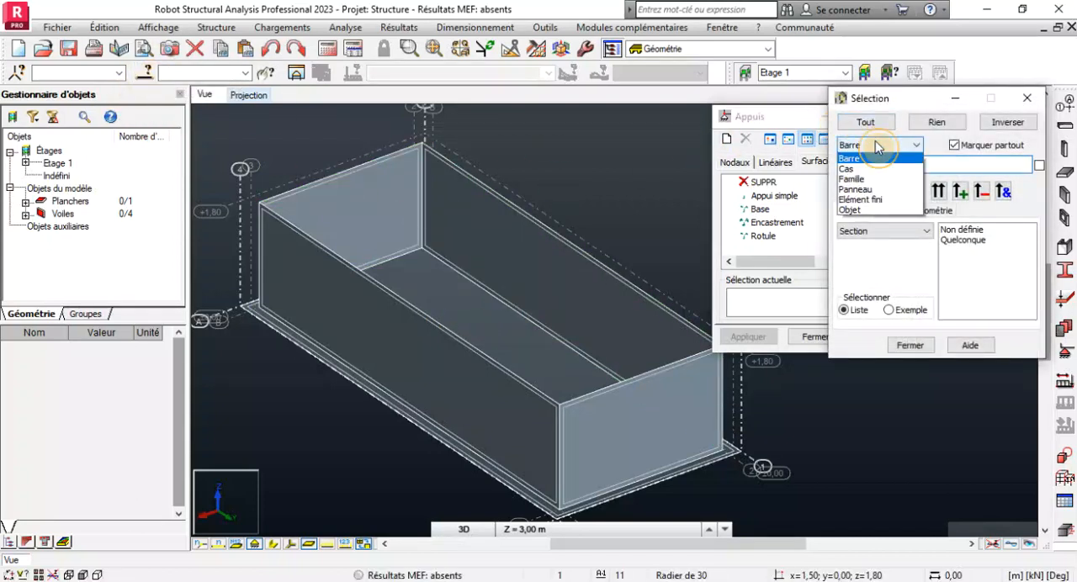
{"action": "left_click", "coordinate": [864, 202]}
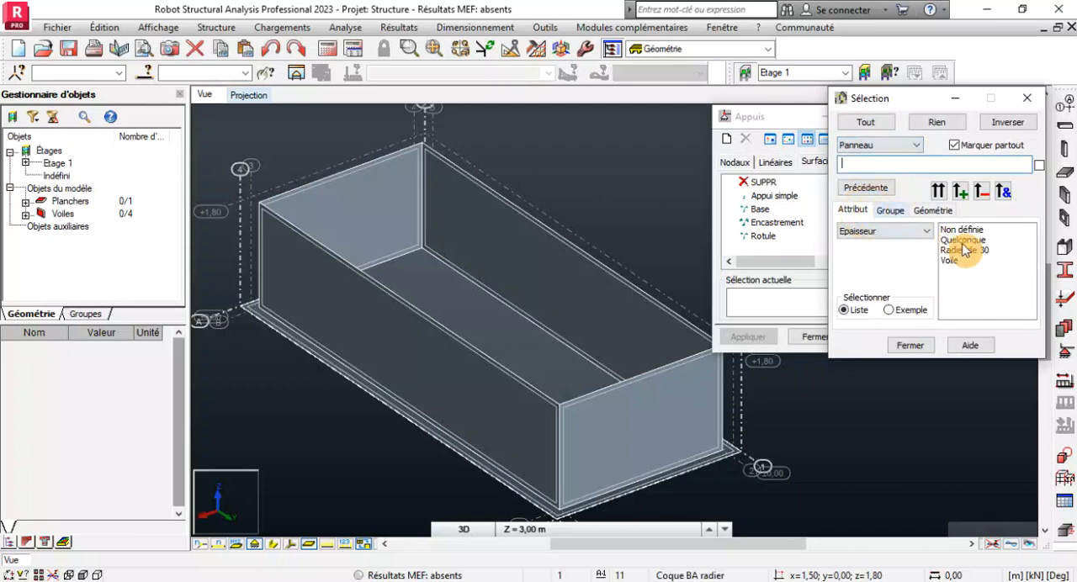
{"action": "left_click", "coordinate": [962, 250]}
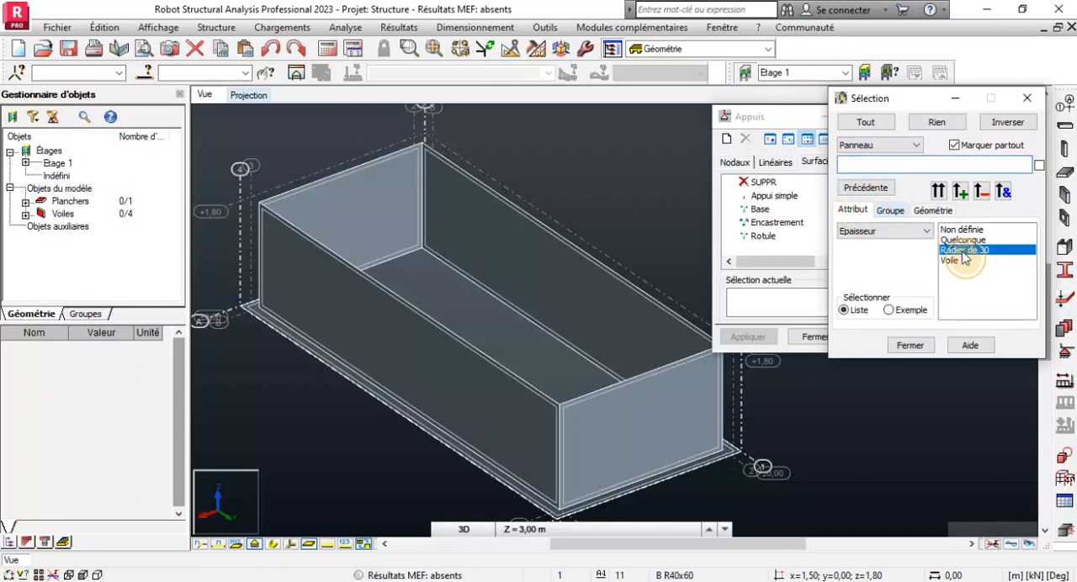
{"action": "left_click", "coordinate": [939, 191]}
{"action": "scroll", "coordinate": [497, 266], "scroll_direction": "down", "scroll_amount": 3}
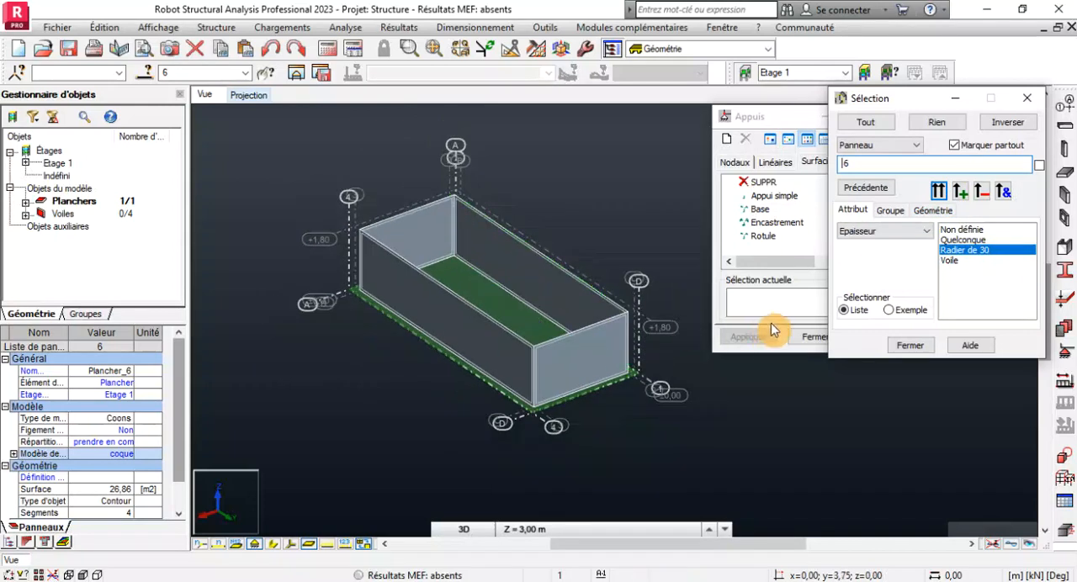
{"action": "left_click", "coordinate": [192, 71]}
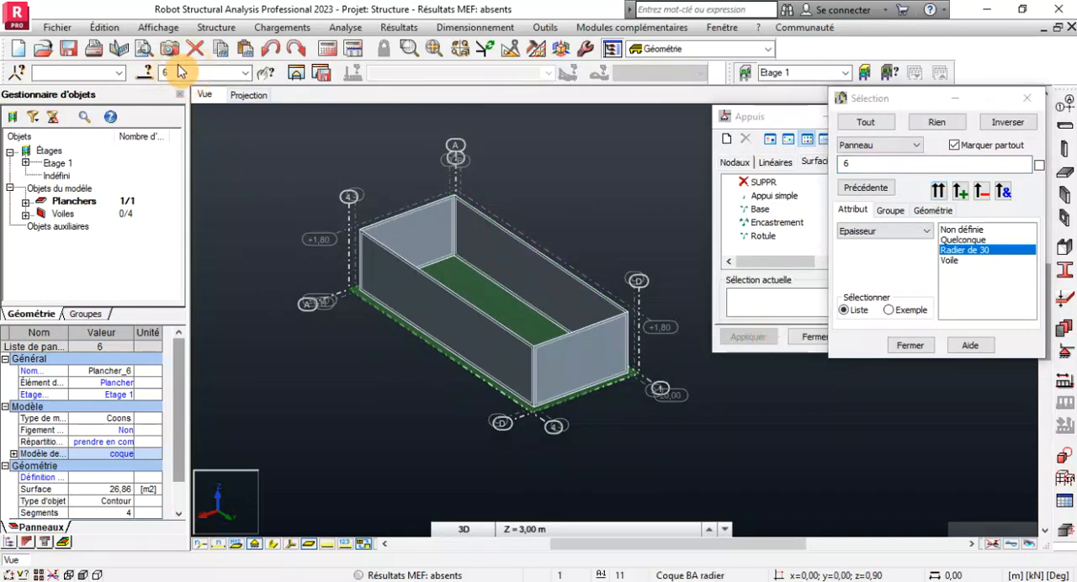
{"action": "left_click", "coordinate": [907, 347]}
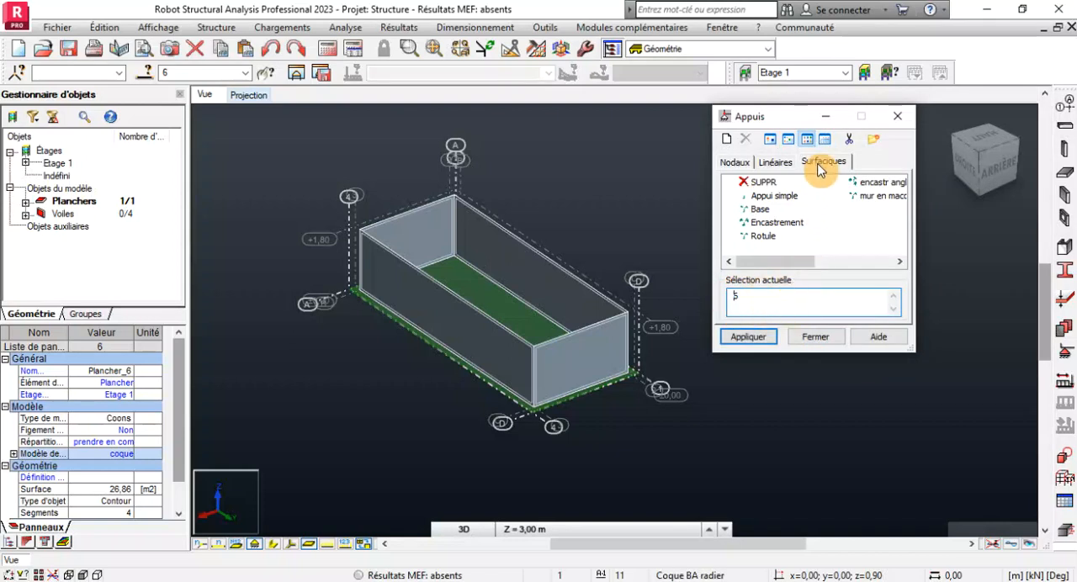
Apply the Encastrement surface support to the selected base slab and close the support definitions.
{"action": "left_click", "coordinate": [766, 225]}
{"action": "left_click", "coordinate": [755, 337]}
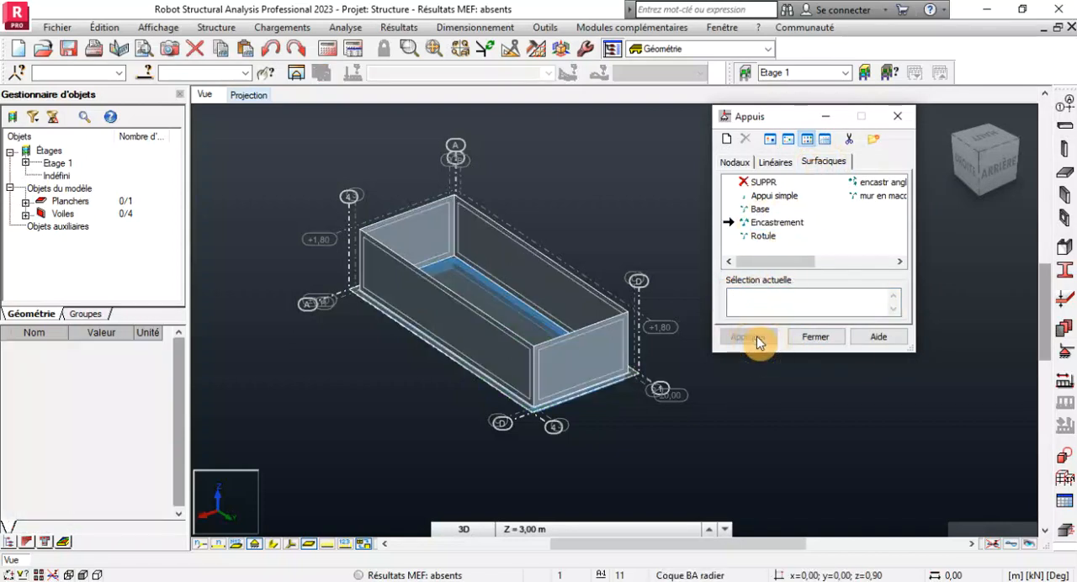
{"action": "left_click", "coordinate": [814, 338]}
Examine the surface support on the base slab and the surrounding walls from several sides in 3D.
{"action": "right_click", "coordinate": [698, 177]}
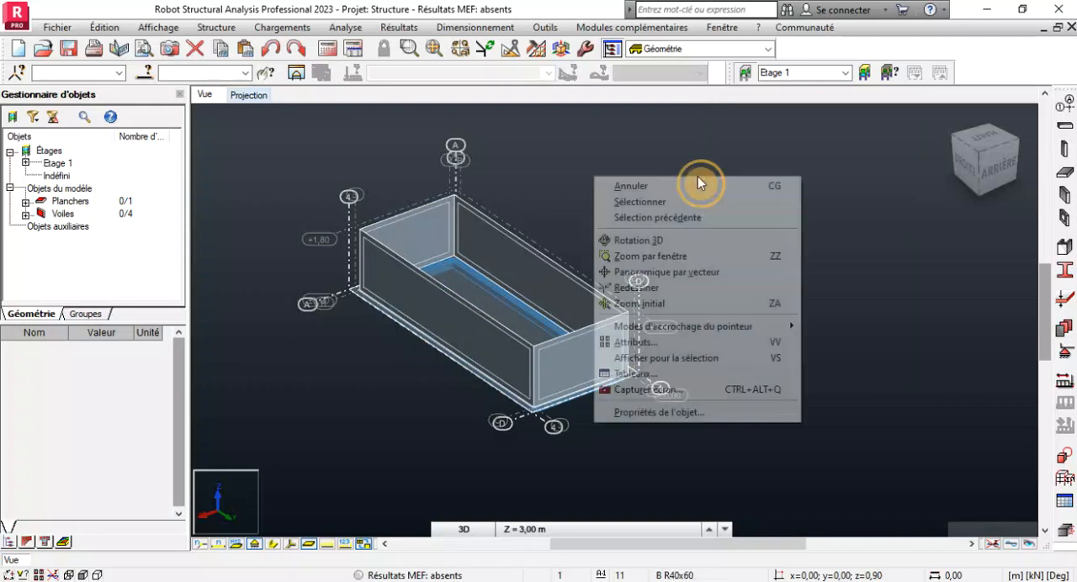
{"action": "left_click", "coordinate": [691, 241]}
{"action": "left_click_drag", "start_coordinate": [692, 244], "coordinate": [507, 341]}
{"action": "scroll", "coordinate": [507, 341], "scroll_direction": "down", "scroll_amount": 4}
{"action": "left_click_drag", "start_coordinate": [676, 414], "coordinate": [656, 375]}
{"action": "scroll", "coordinate": [665, 402], "scroll_direction": "up", "scroll_amount": 4}
{"action": "scroll", "coordinate": [660, 370], "scroll_direction": "down", "scroll_amount": 3}
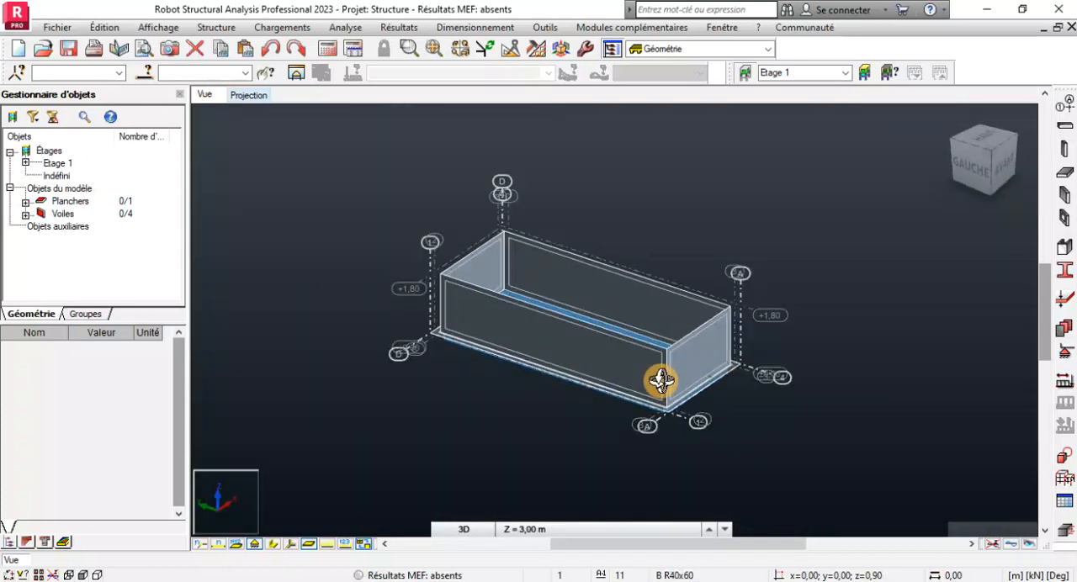
{"action": "scroll", "coordinate": [661, 382], "scroll_direction": "down", "scroll_amount": 3}
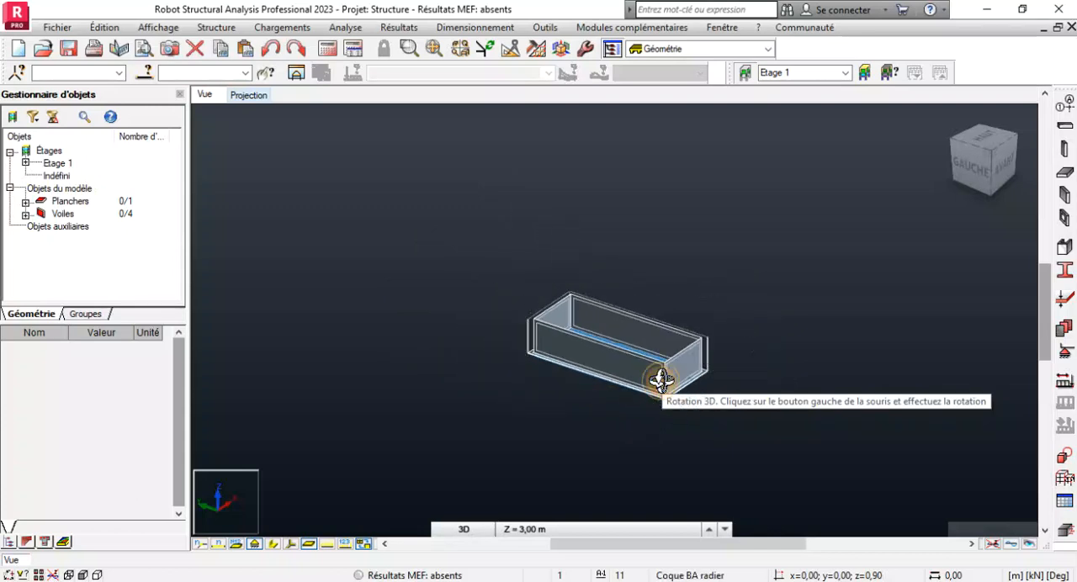
{"action": "scroll", "coordinate": [659, 381], "scroll_direction": "up", "scroll_amount": 5}
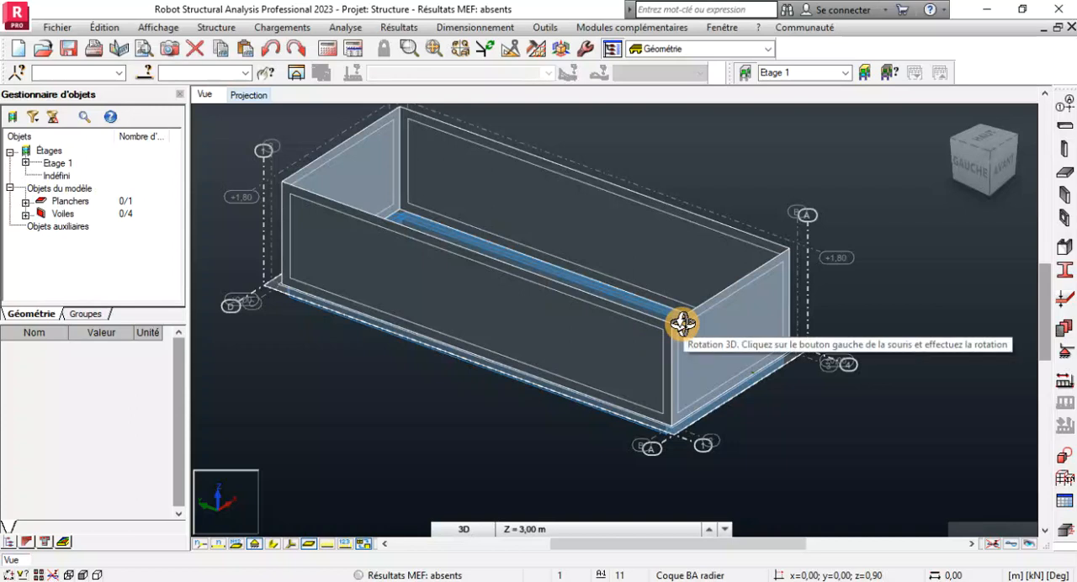
{"action": "mouse_move", "coordinate": [682, 320]}
{"action": "left_mouse_down"}
{"action": "mouse_move", "coordinate": [678, 337]}
{"action": "mouse_move", "coordinate": [713, 341]}
{"action": "mouse_move", "coordinate": [690, 339]}
{"action": "left_mouse_up"}
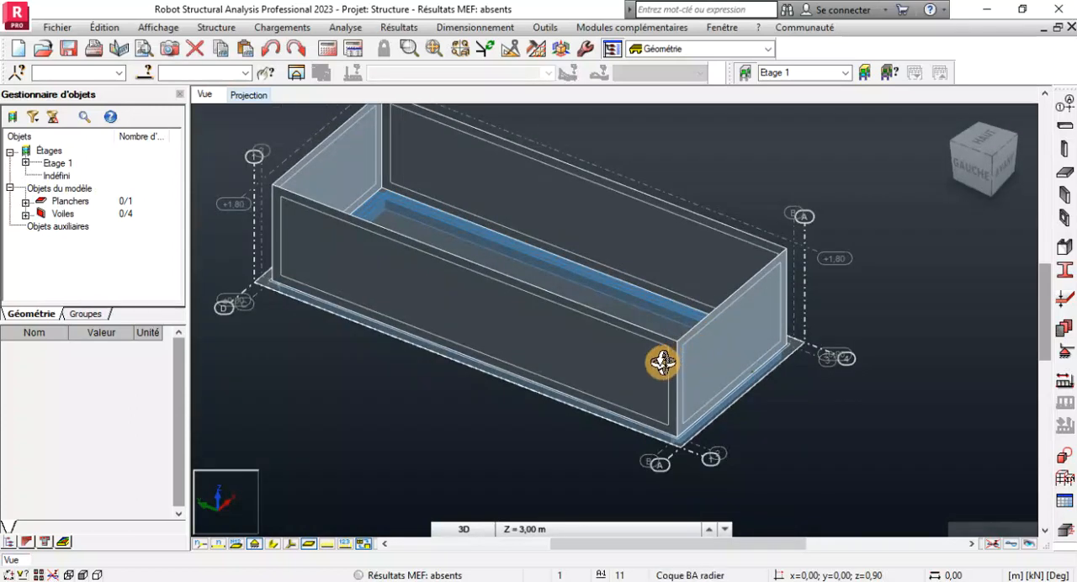
{"action": "scroll", "coordinate": [662, 364], "scroll_direction": "down", "scroll_amount": 1}
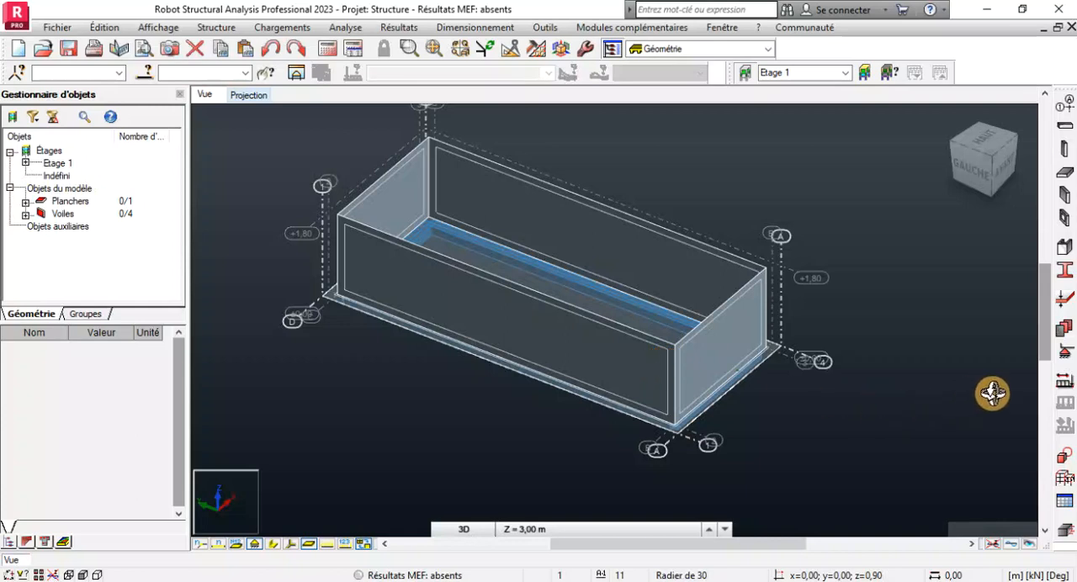
Open the load case definitions and add a permanent self-weight (poids propre) case named Poids propre.
{"action": "left_click", "coordinate": [1063, 386]}
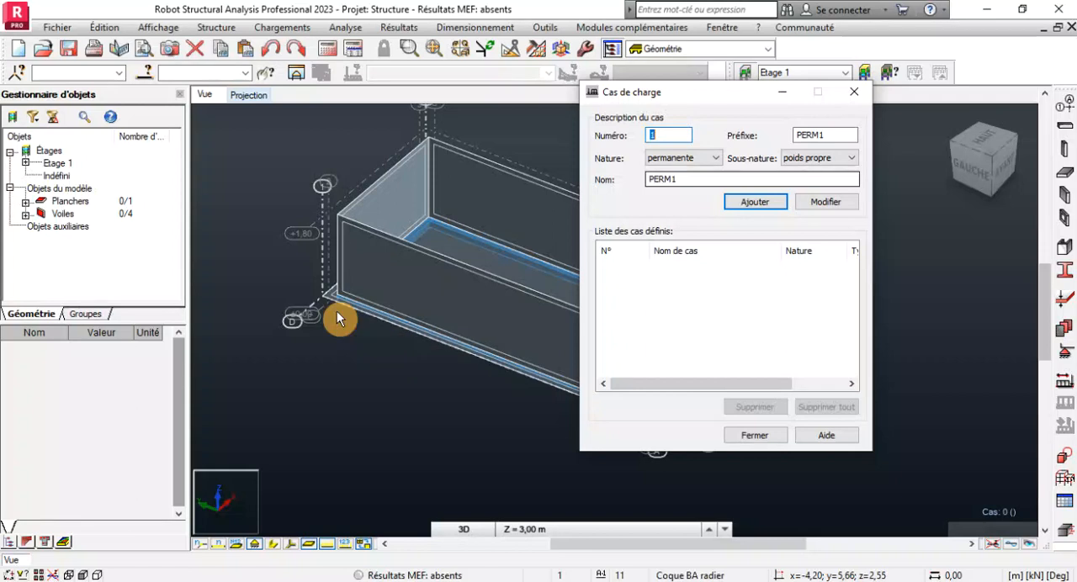
{"action": "left_click", "coordinate": [684, 176]}
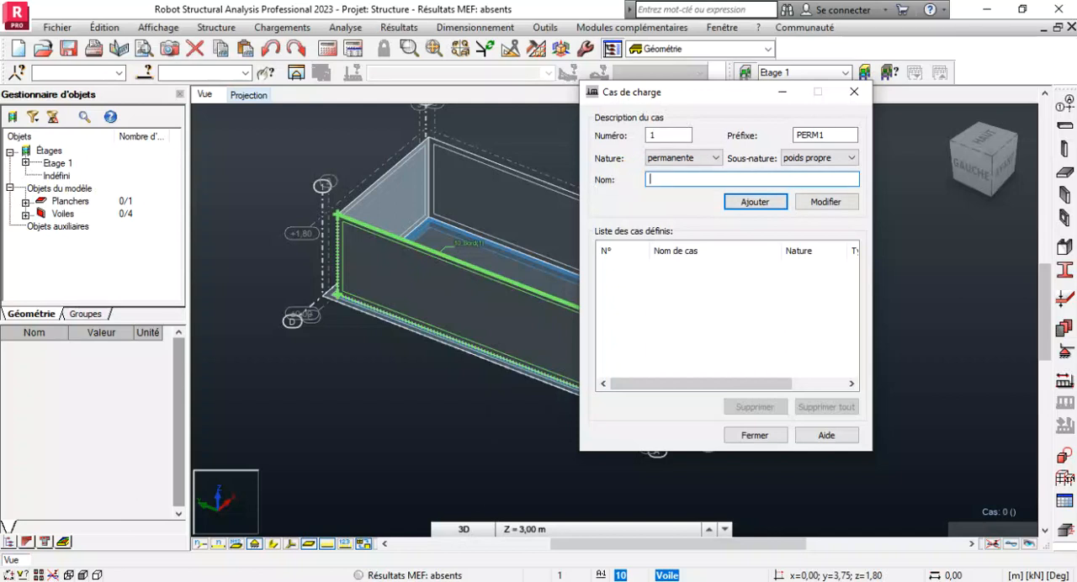
{"action": "key", "text": "Caps_Lock"}
{"action": "type", "text": "Poi"}
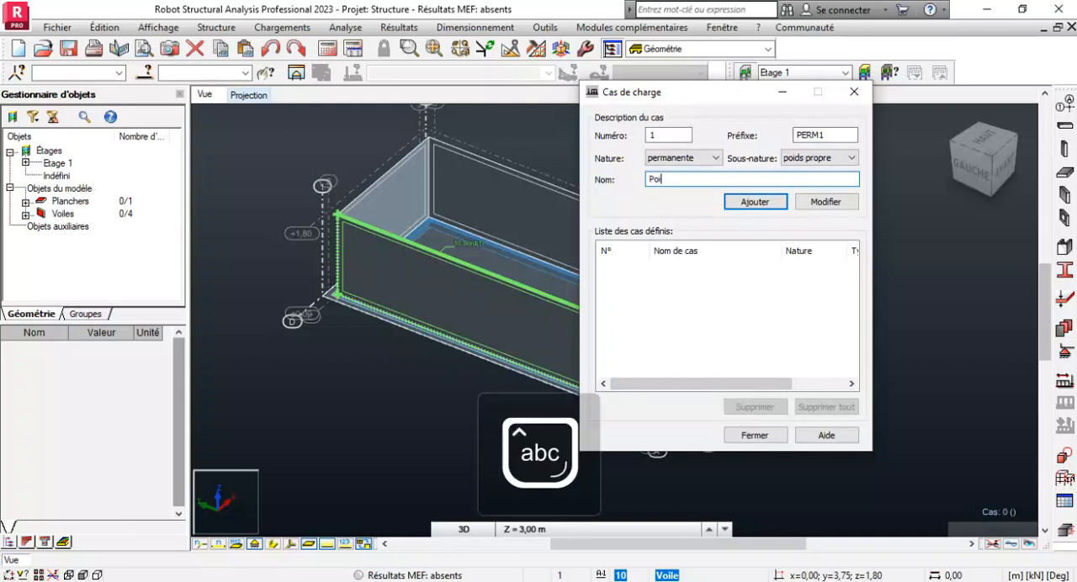
{"action": "type", "text": "ds pro"}
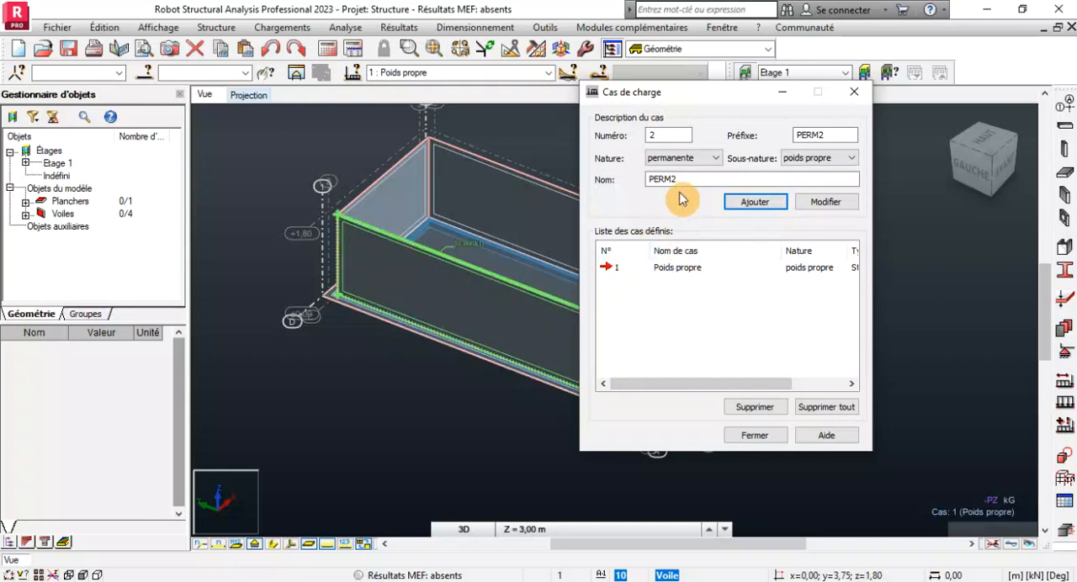
Add a second permanent load case named G with the poids propre sub-nature.
{"action": "left_click_drag", "start_coordinate": [692, 176], "coordinate": [631, 174]}
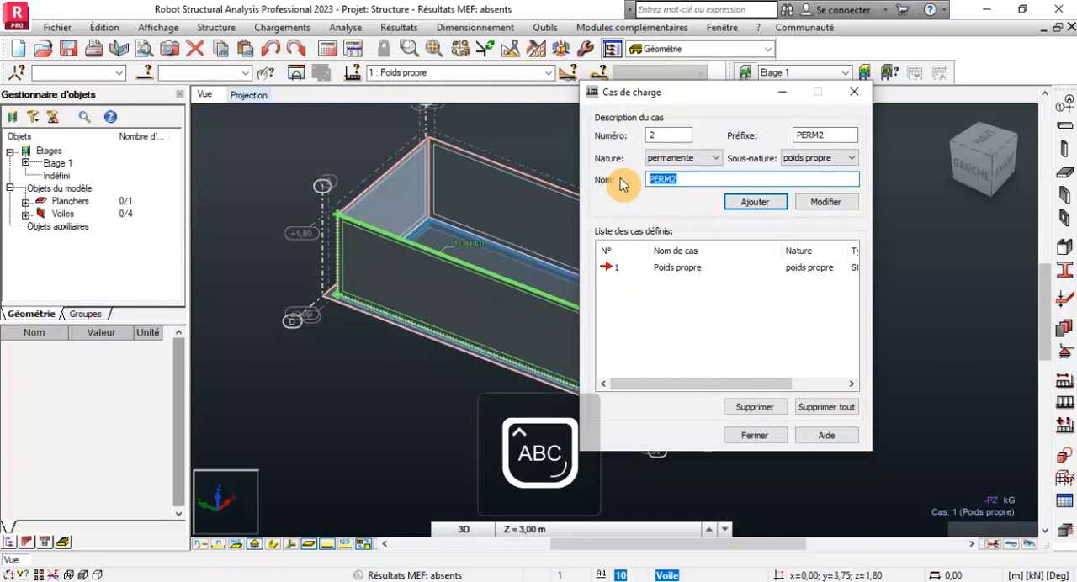
{"action": "type", "text": "G"}
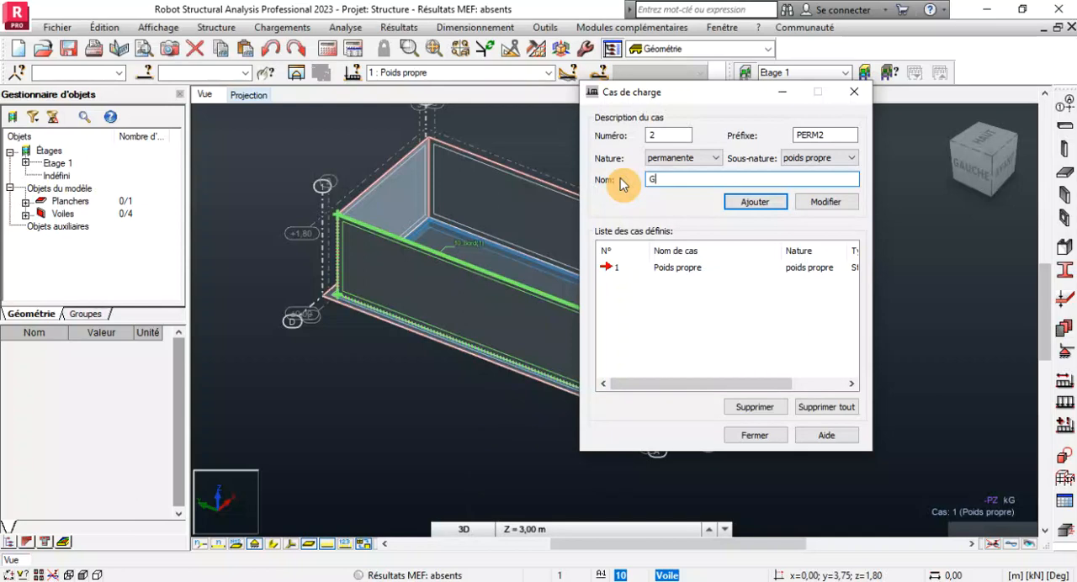
{"action": "scroll", "coordinate": [472, 245], "scroll_direction": "up", "scroll_amount": 2}
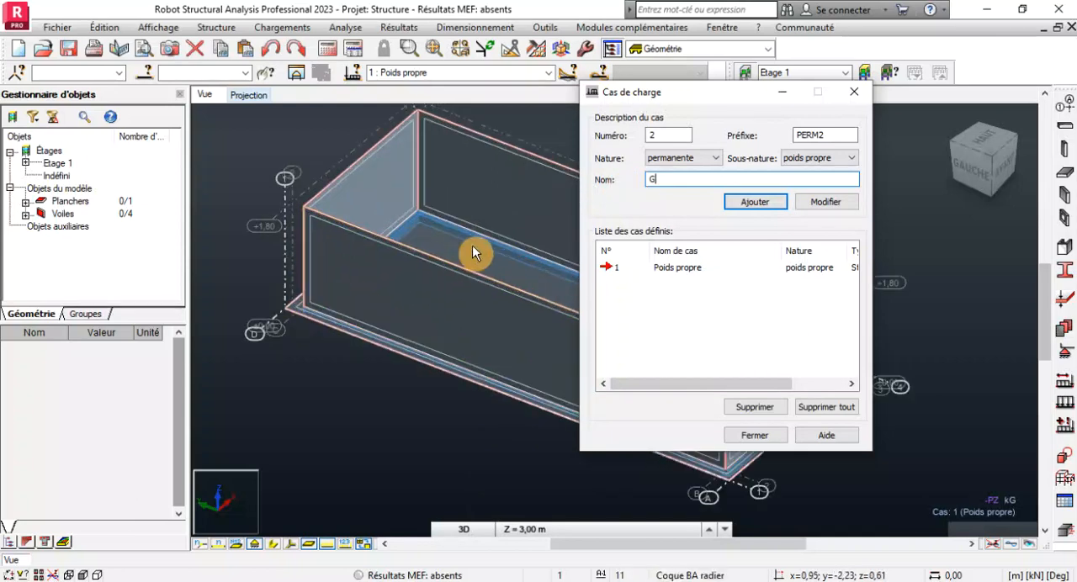
{"action": "left_click", "coordinate": [778, 205]}
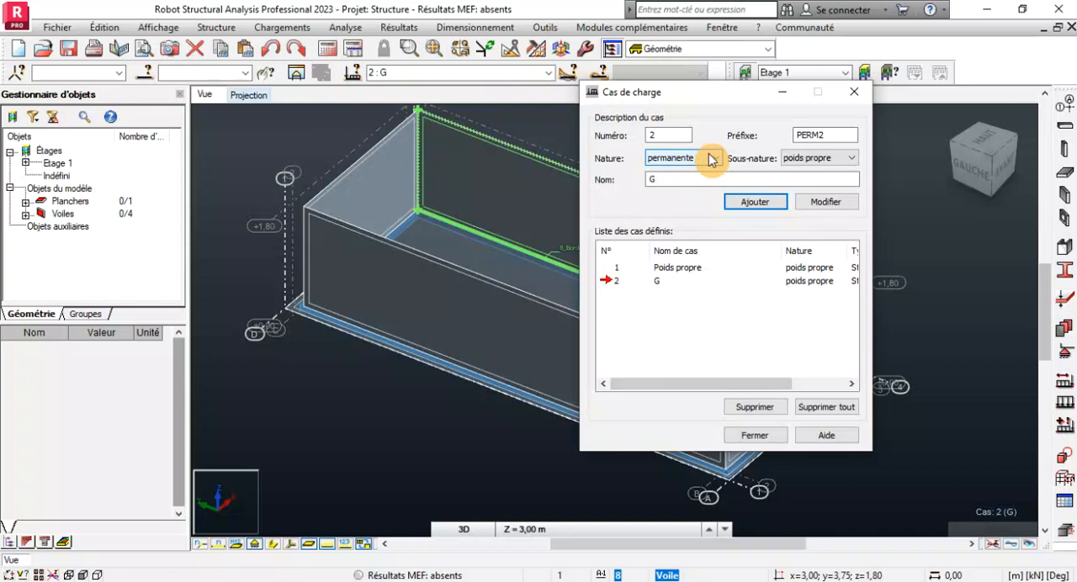
Add a live load case (nature d'exploitation) named Poussée horiz pario.
{"action": "scroll", "coordinate": [374, 297], "scroll_direction": "down", "scroll_amount": 4}
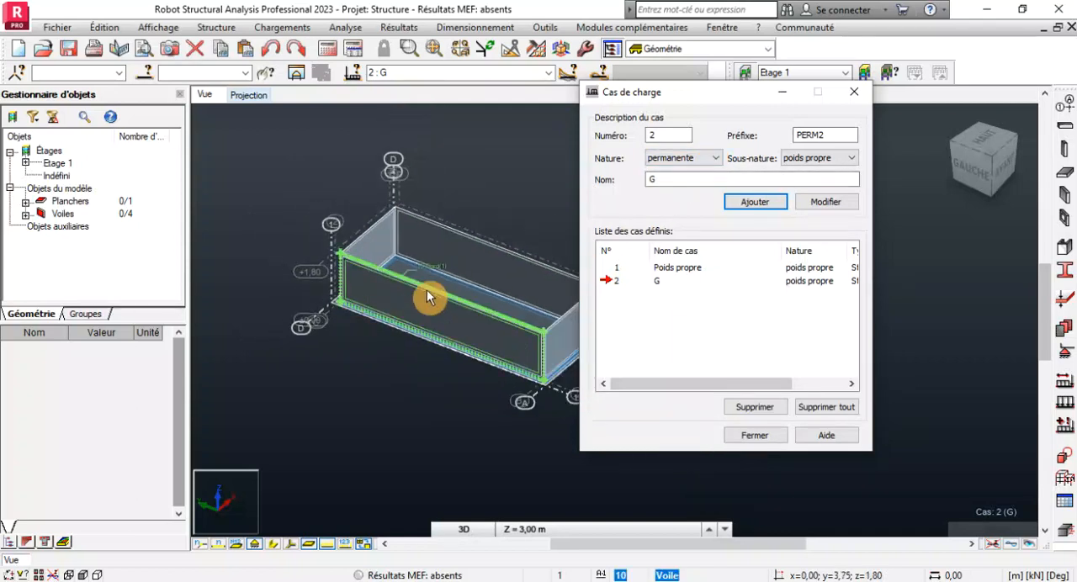
{"action": "scroll", "coordinate": [454, 253], "scroll_direction": "up", "scroll_amount": 6}
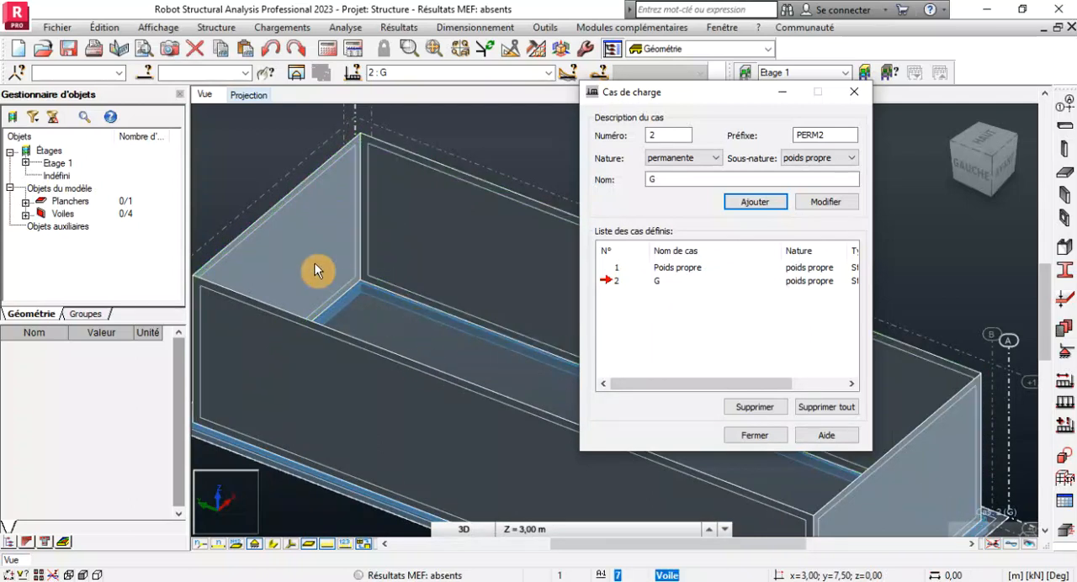
{"action": "left_click", "coordinate": [686, 158]}
{"action": "left_click", "coordinate": [672, 183]}
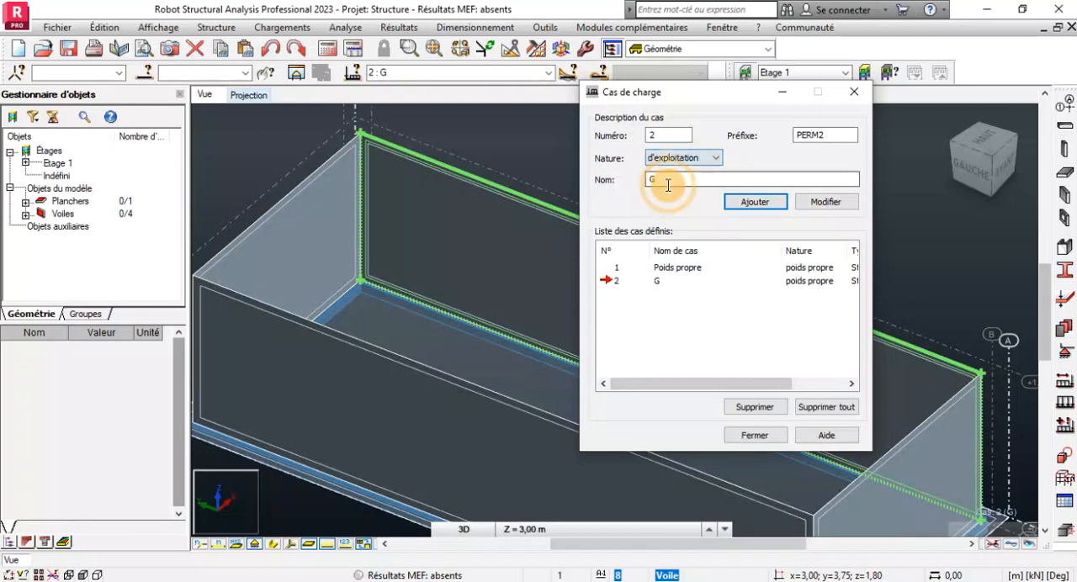
{"action": "double_click", "coordinate": [663, 180]}
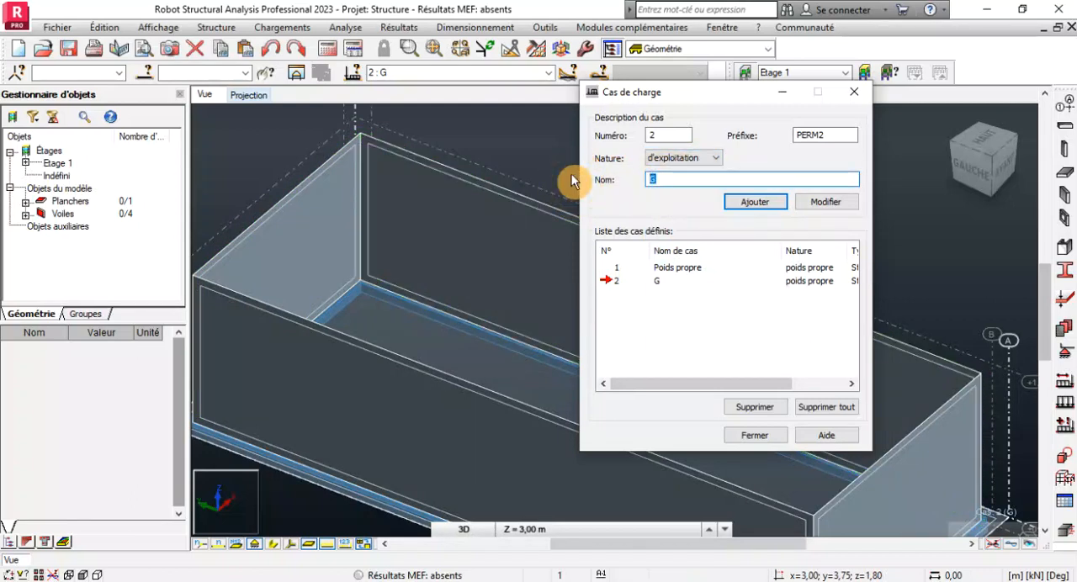
{"action": "type", "text": "Pous"}
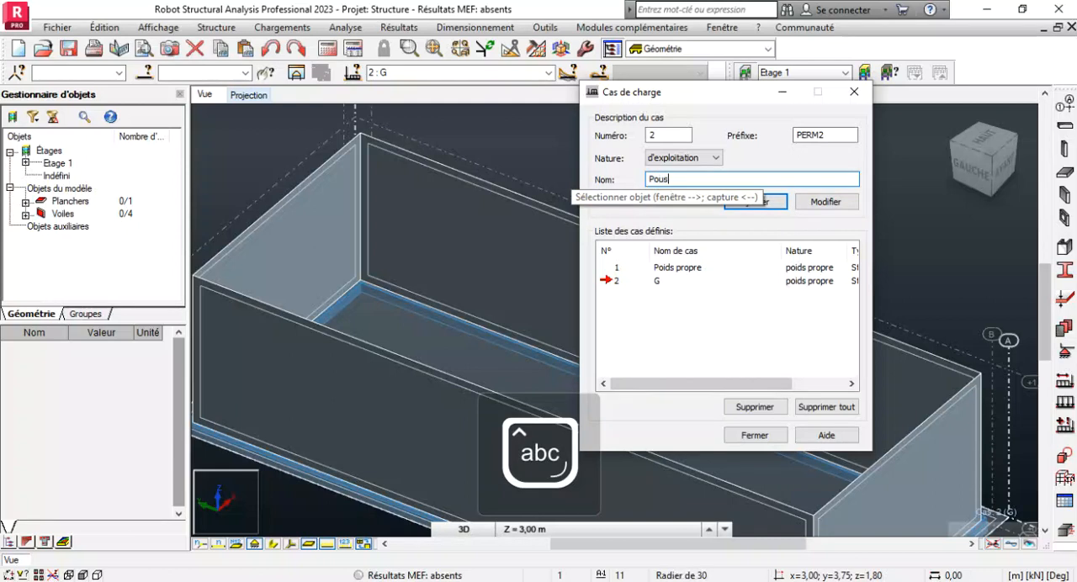
{"action": "type", "text": "sée"}
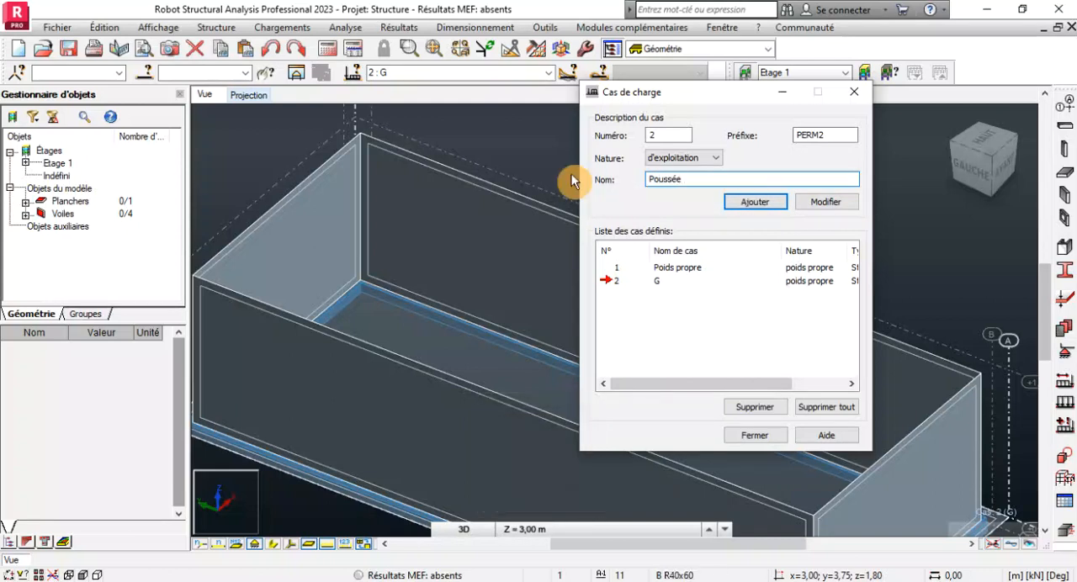
{"action": "type", "text": " horiz"}
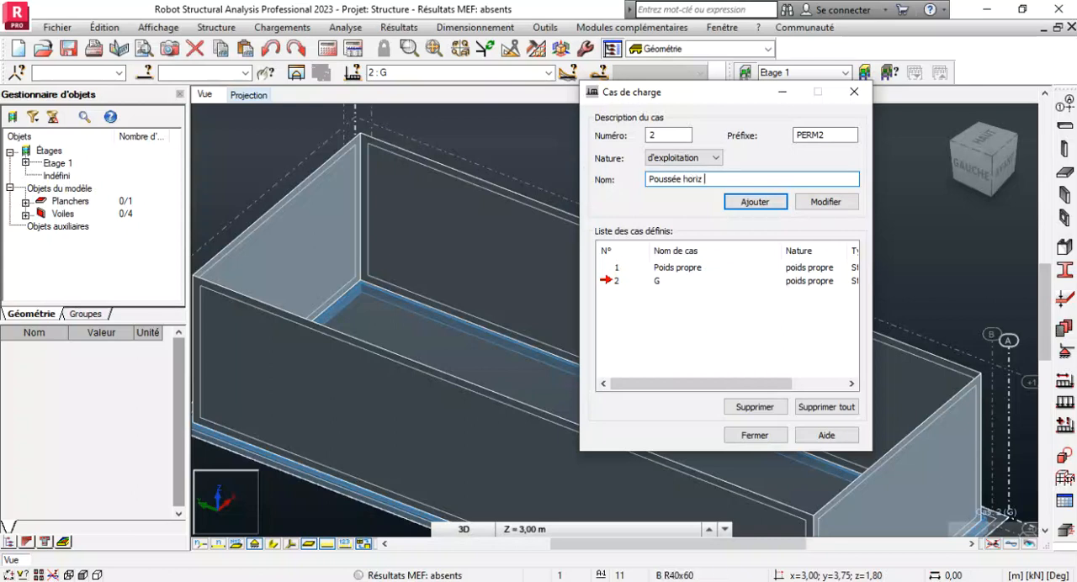
{"action": "type", "text": " pario"}
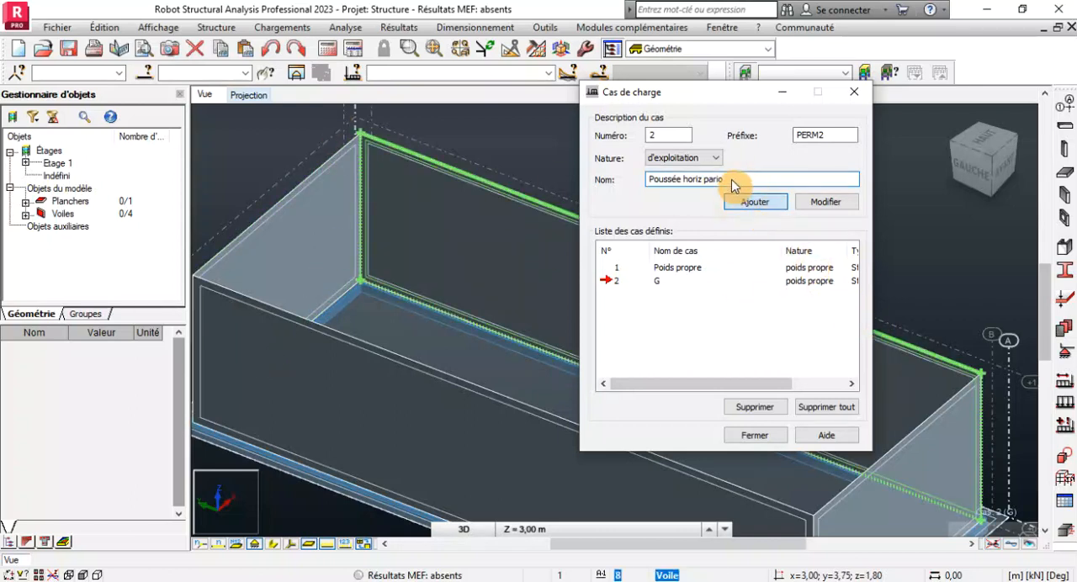
{"action": "key", "text": "Return"}
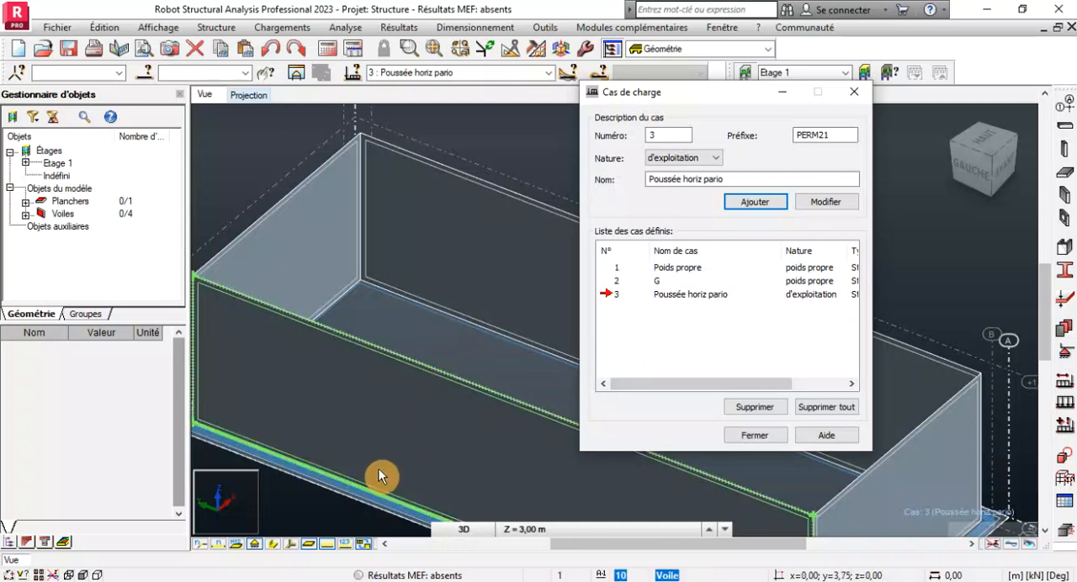
Add another load case of nature d'exploitation named Poussée verticale.
{"action": "left_click_drag", "start_coordinate": [745, 179], "coordinate": [685, 176]}
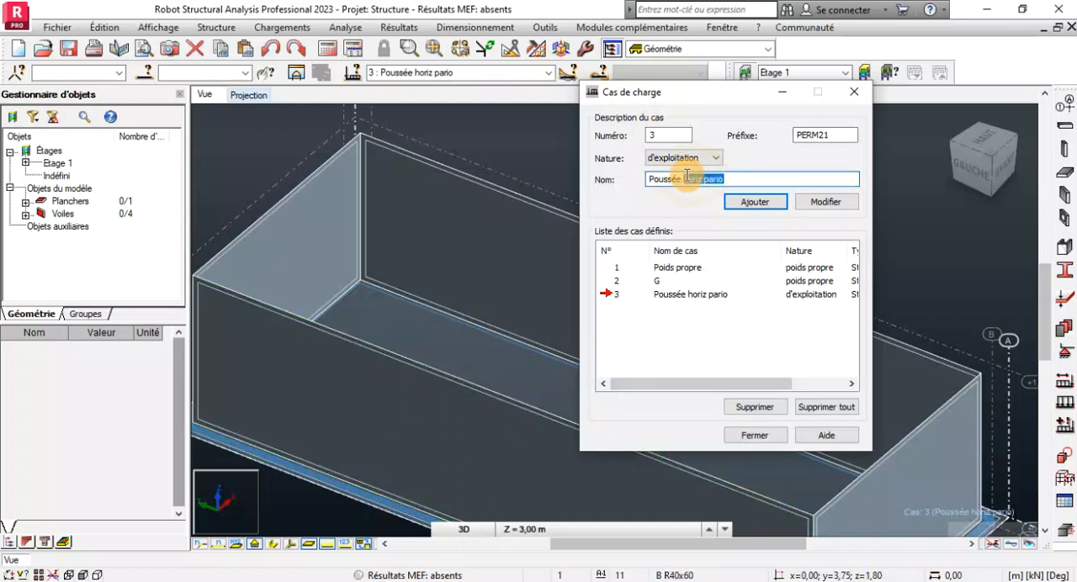
{"action": "type", "text": "ver"}
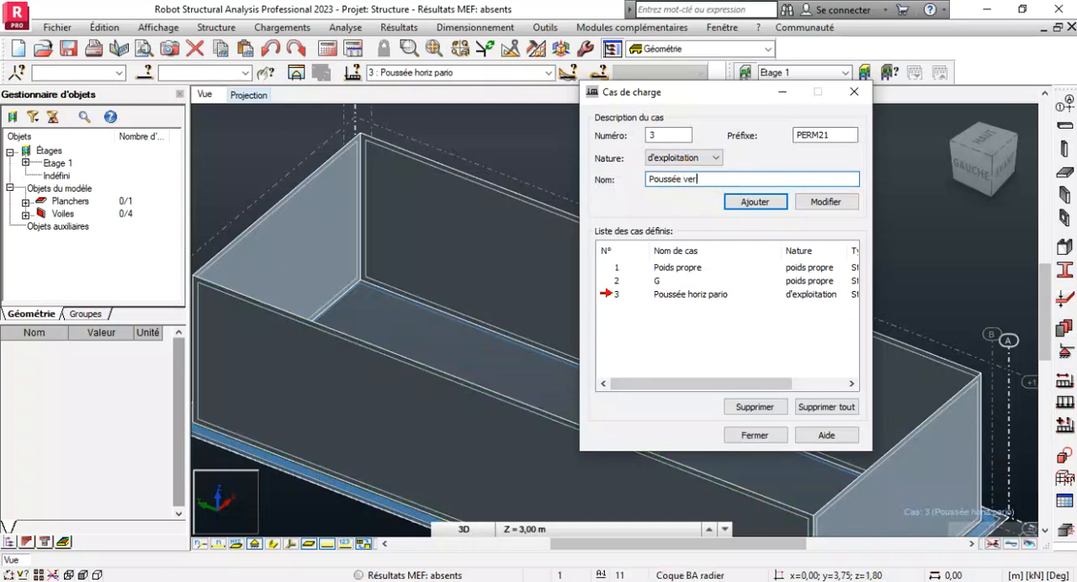
{"action": "type", "text": "tac"}
{"action": "key", "text": "BackSpace"}
{"action": "type", "text": "icale"}
{"action": "left_click", "coordinate": [775, 204]}
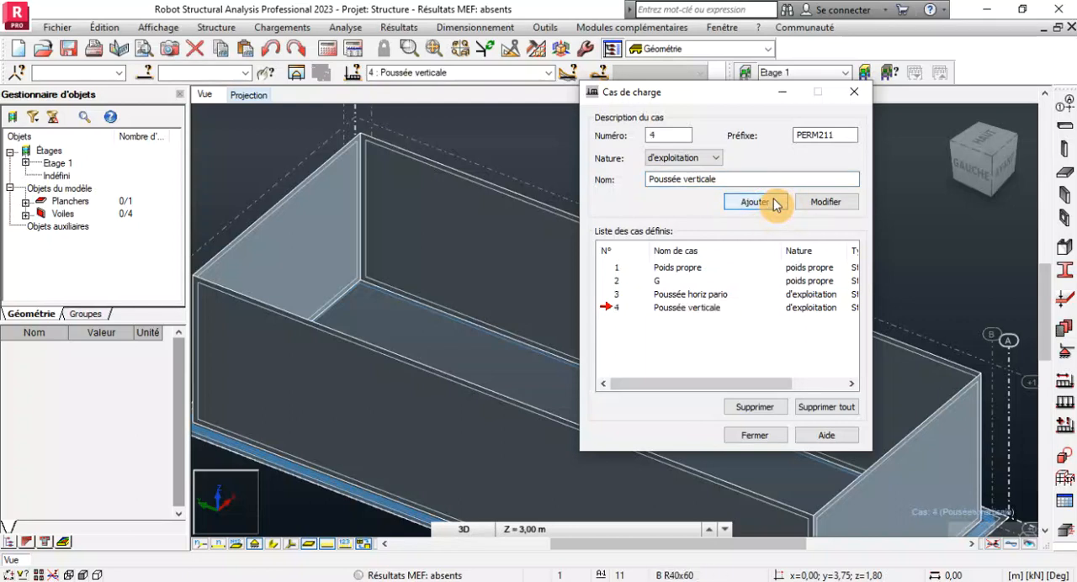
Add a further load case of nature d'exploitation named Poussée de terre.
{"action": "left_click_drag", "start_coordinate": [721, 180], "coordinate": [582, 179]}
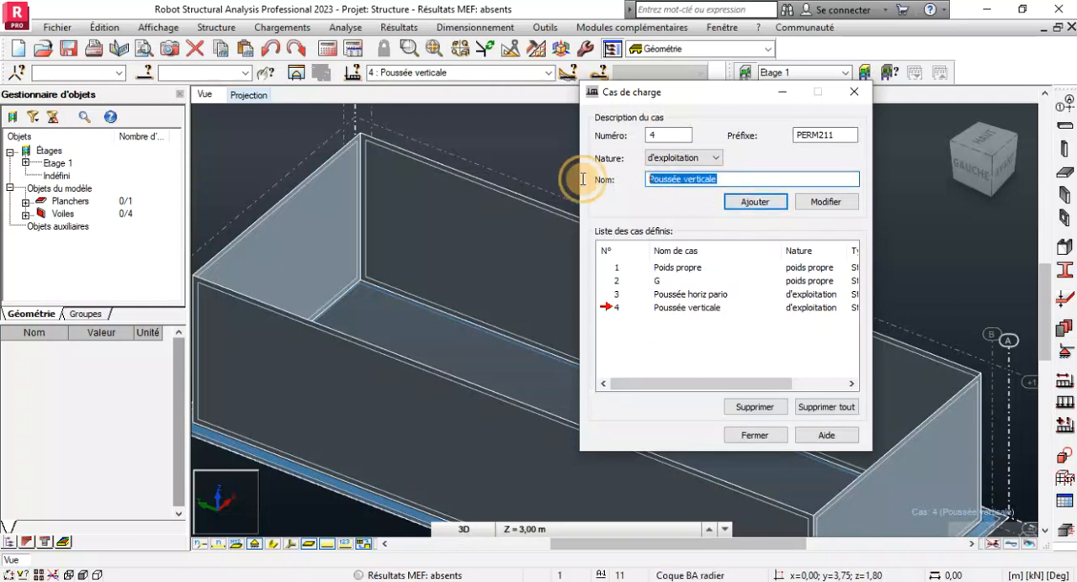
{"action": "key", "text": "Caps_Lock"}
{"action": "type", "text": "P"}
{"action": "key", "text": "Caps_Lock"}
{"action": "type", "text": "o"}
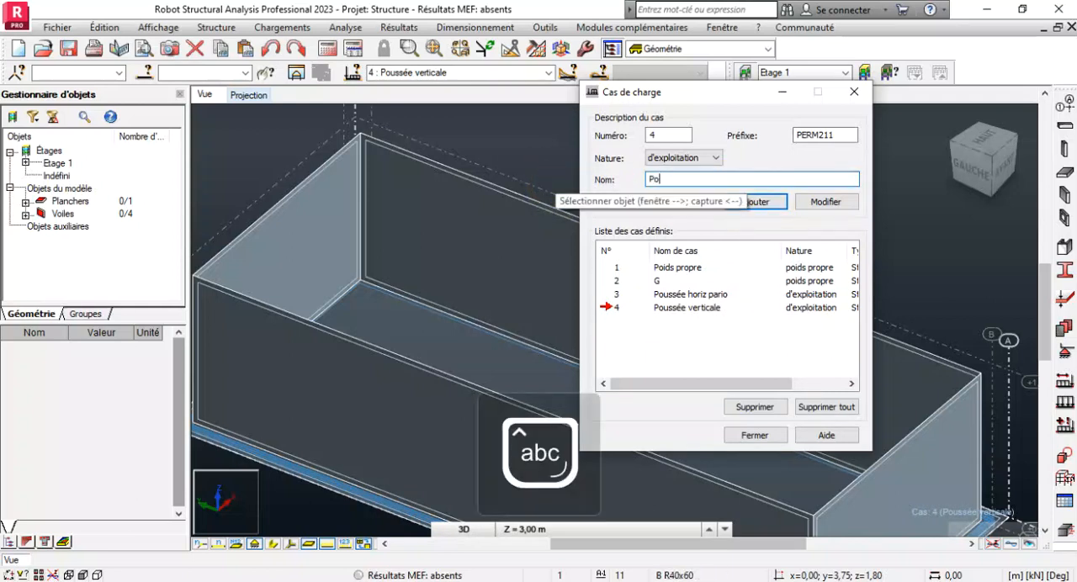
{"action": "type", "text": "ussée d"}
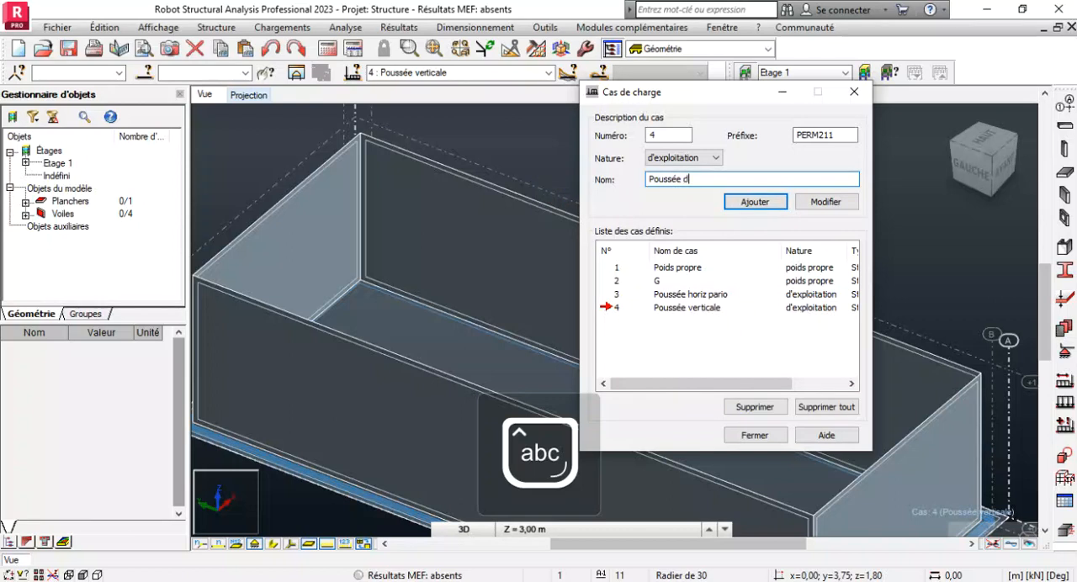
{"action": "type", "text": "e terre"}
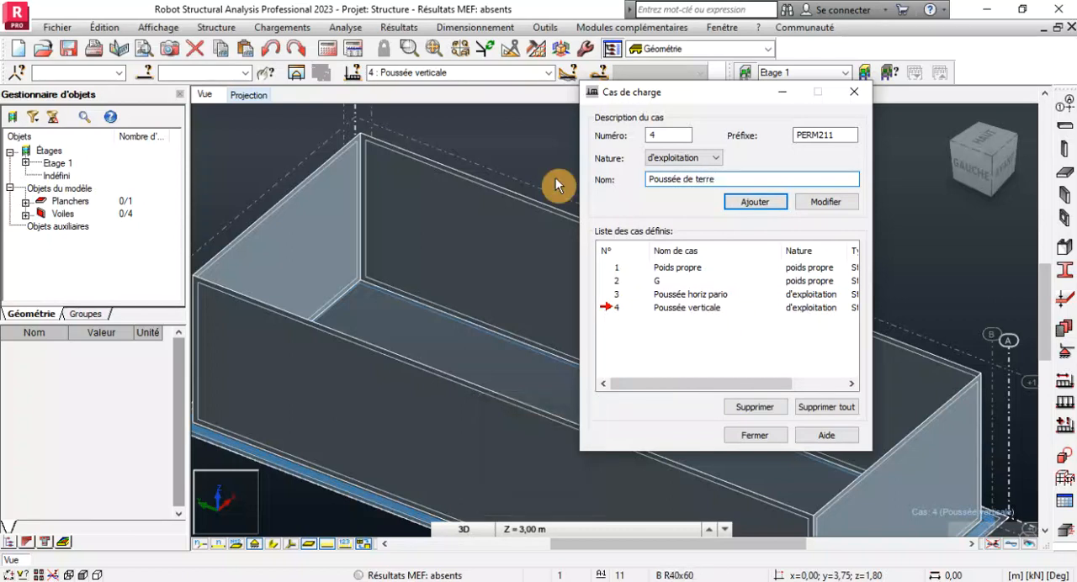
{"action": "left_click", "coordinate": [747, 202]}
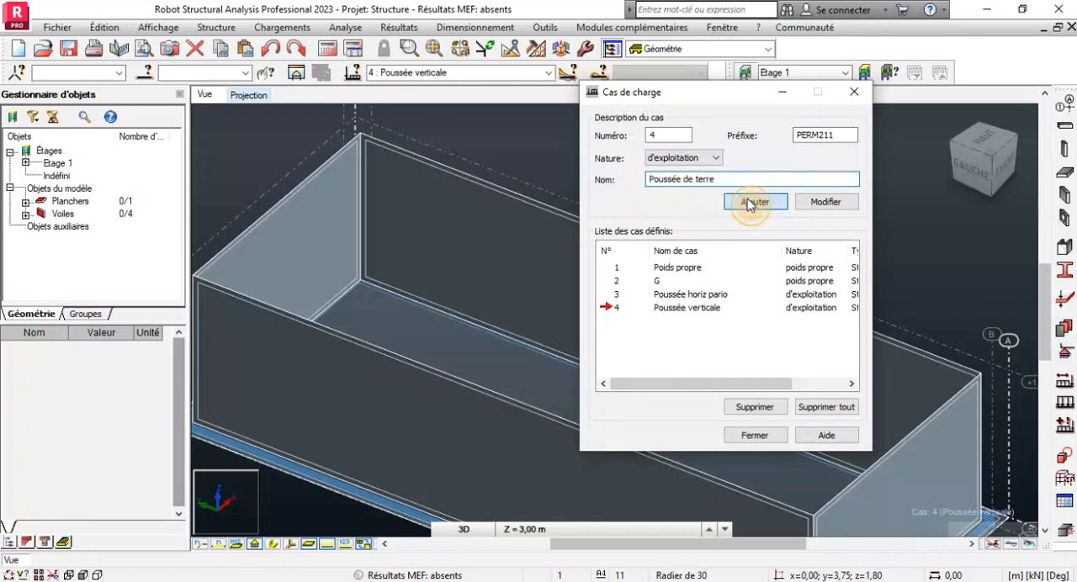
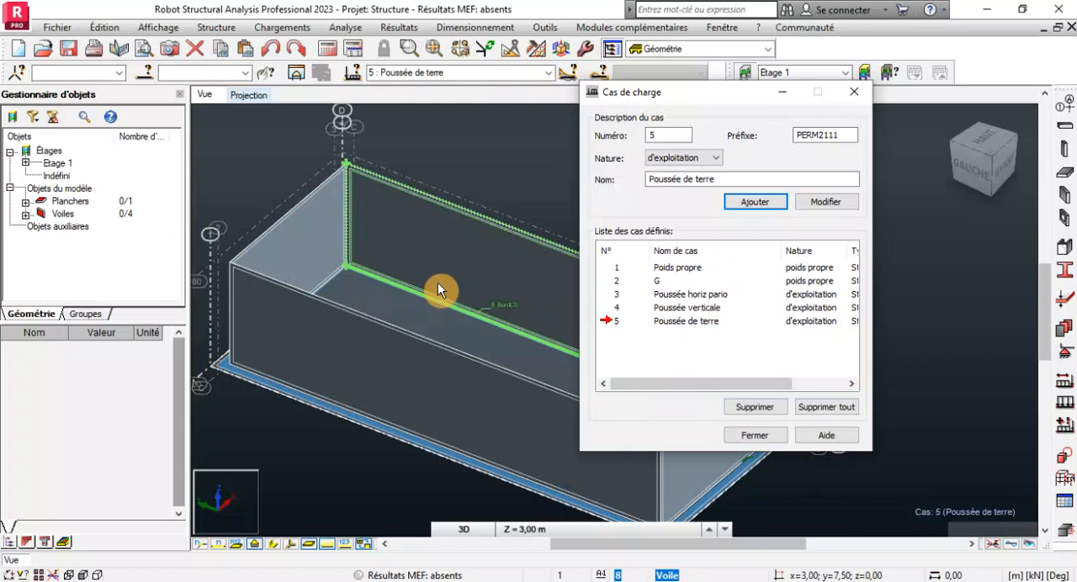
Make Poids propre the current load case and assign self-weight in the -PZ direction to the entire structure.
{"action": "left_click", "coordinate": [756, 436]}
{"action": "left_click", "coordinate": [547, 73]}
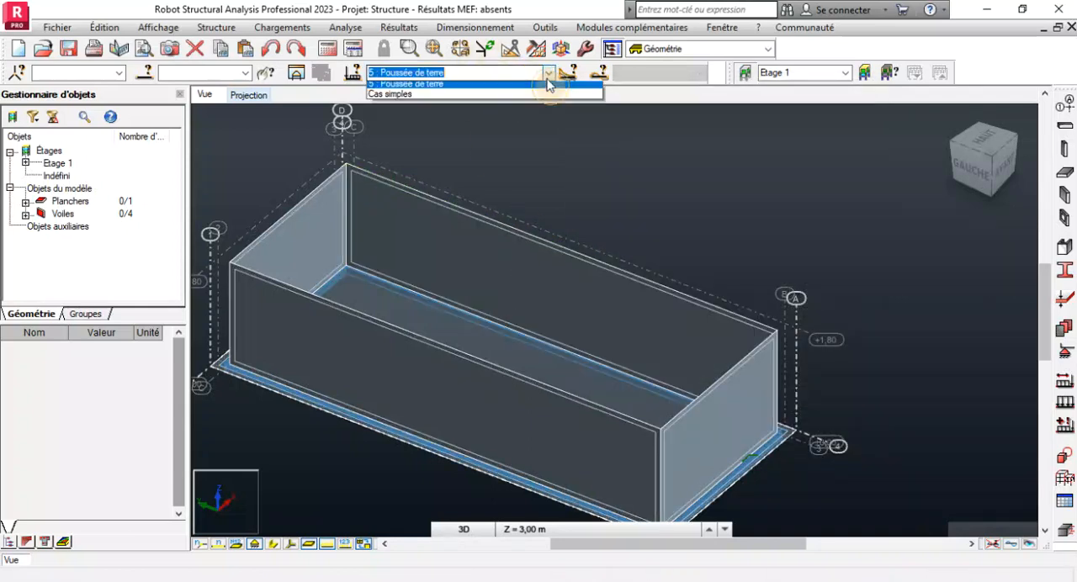
{"action": "left_click", "coordinate": [400, 89]}
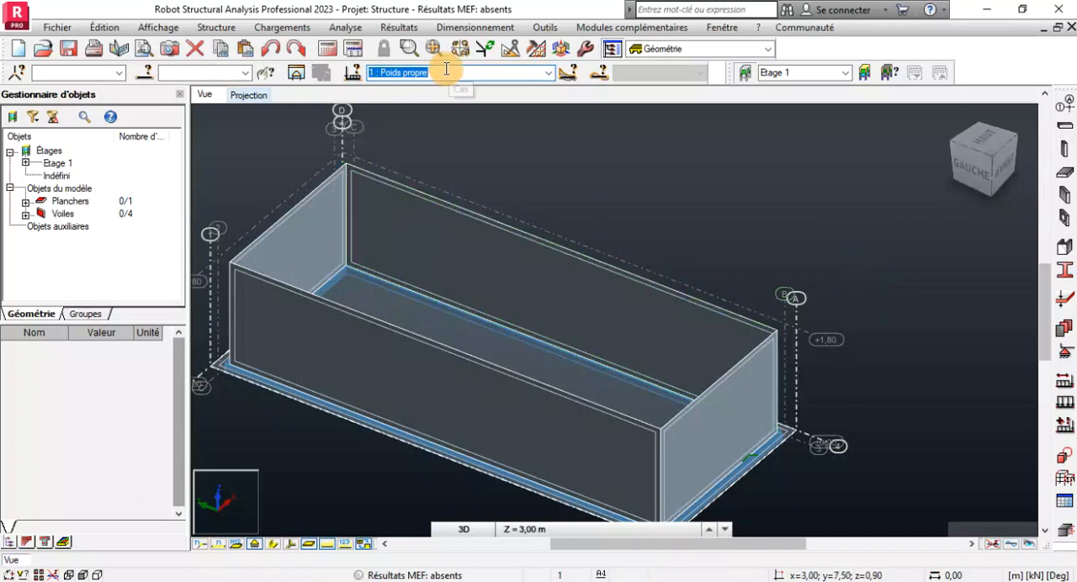
{"action": "scroll", "coordinate": [578, 308], "scroll_direction": "down", "scroll_amount": 2}
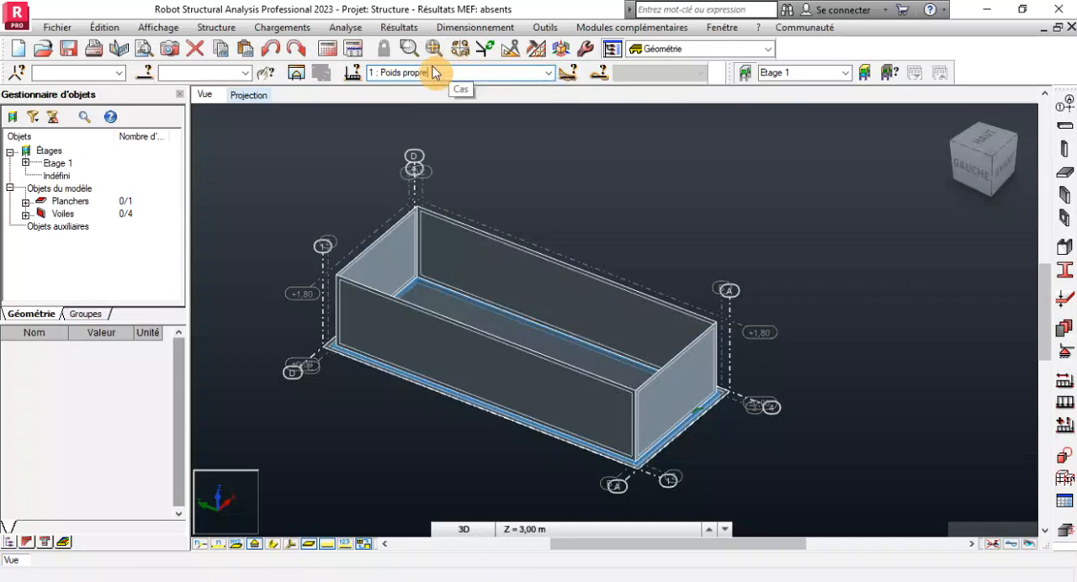
{"action": "left_click", "coordinate": [1052, 405]}
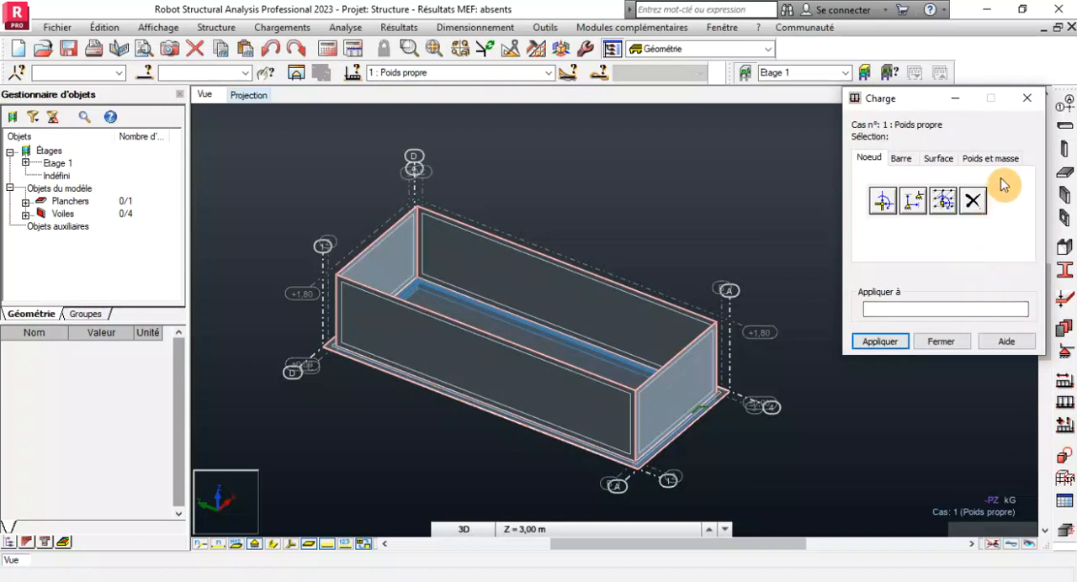
{"action": "left_click", "coordinate": [985, 158]}
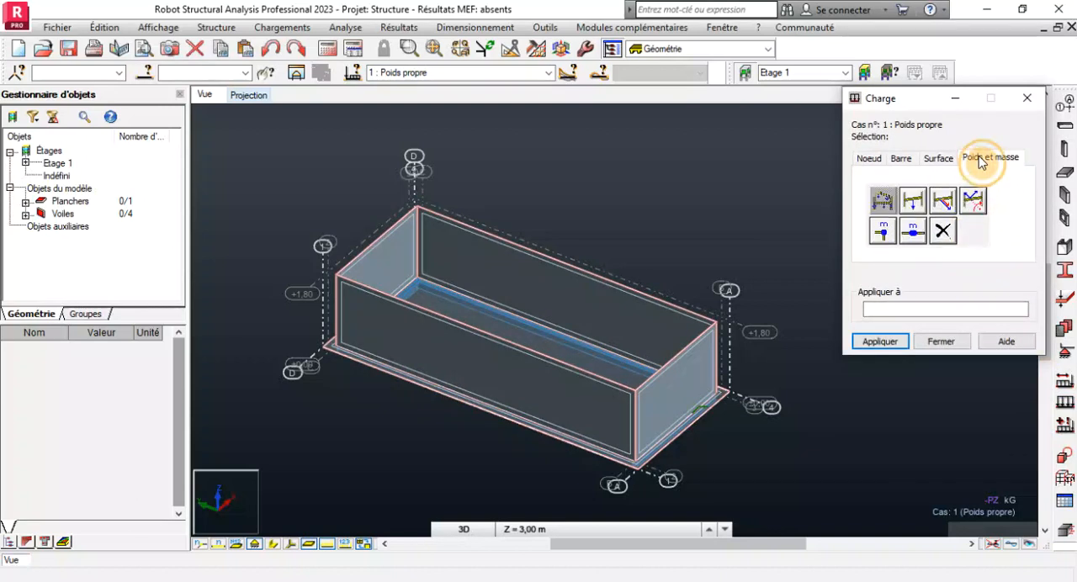
{"action": "left_click", "coordinate": [876, 202]}
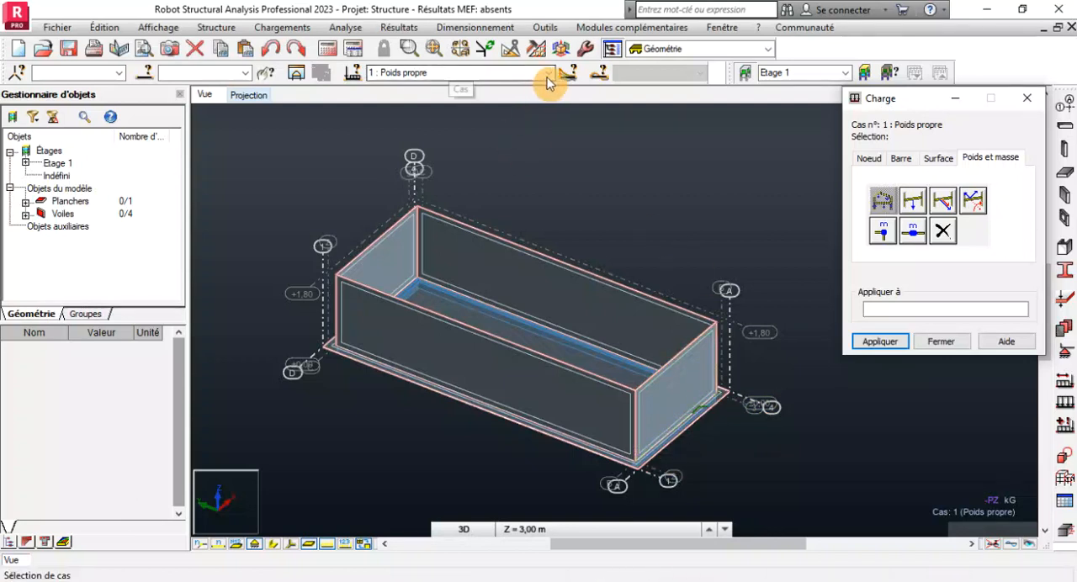
{"action": "left_click", "coordinate": [884, 202]}
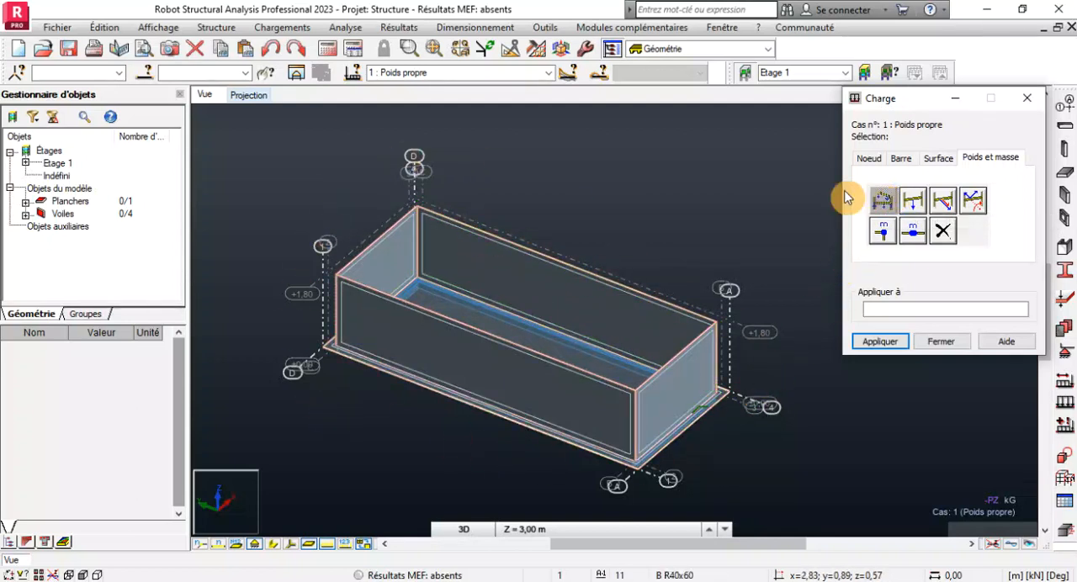
Make G the current load case and define a uniform surface load of -1 kPa along global Z.
{"action": "left_click", "coordinate": [548, 73]}
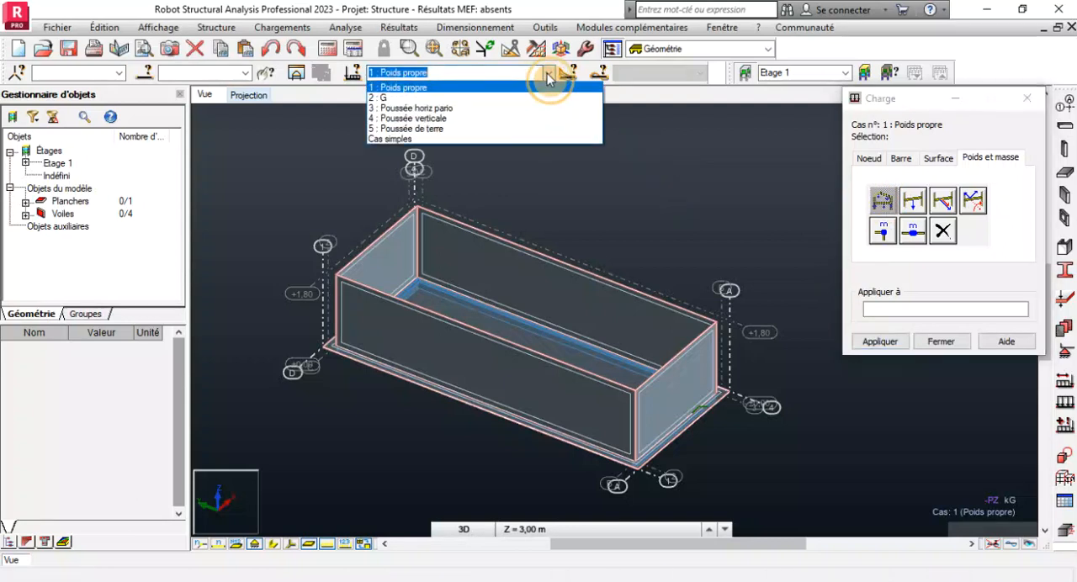
{"action": "left_click", "coordinate": [380, 97]}
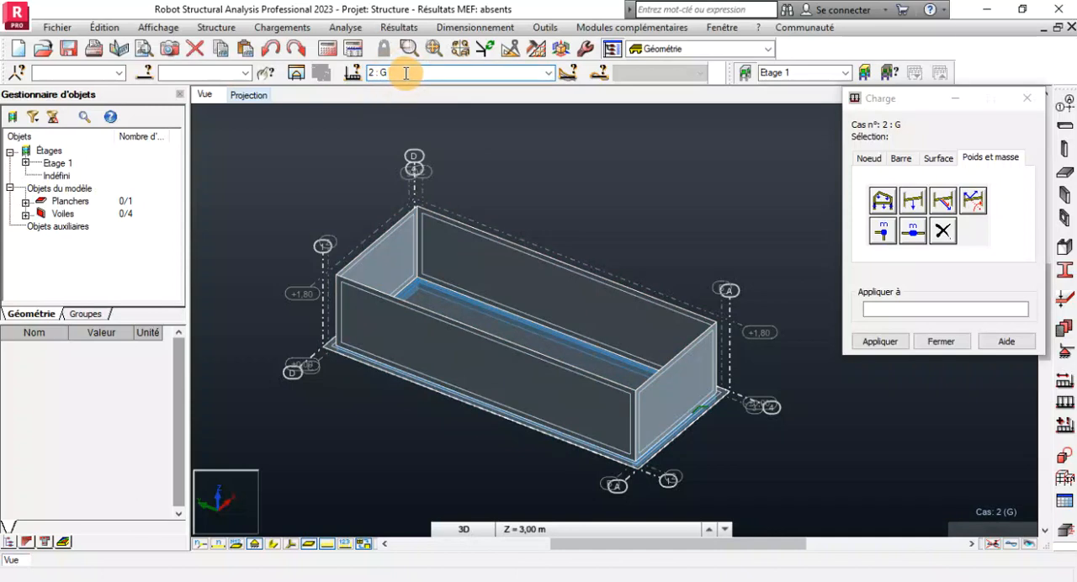
{"action": "left_click", "coordinate": [936, 160]}
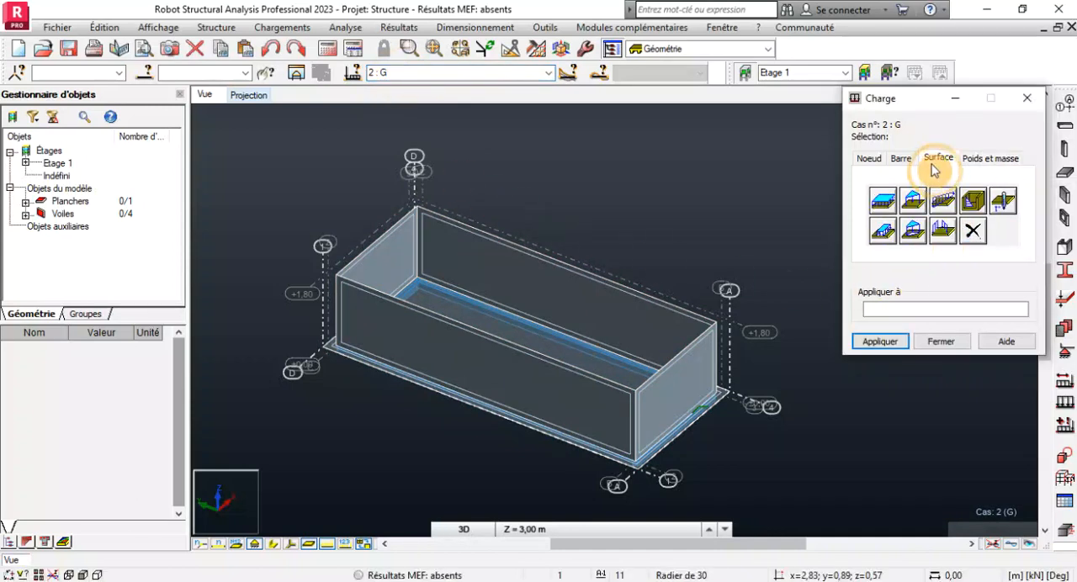
{"action": "left_click", "coordinate": [884, 202]}
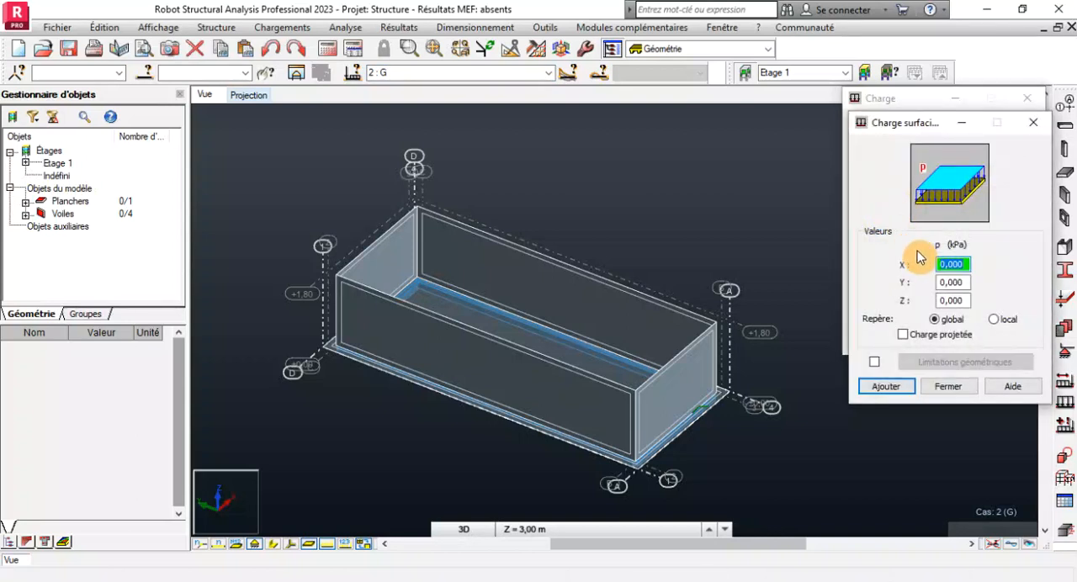
{"action": "double_click", "coordinate": [963, 301]}
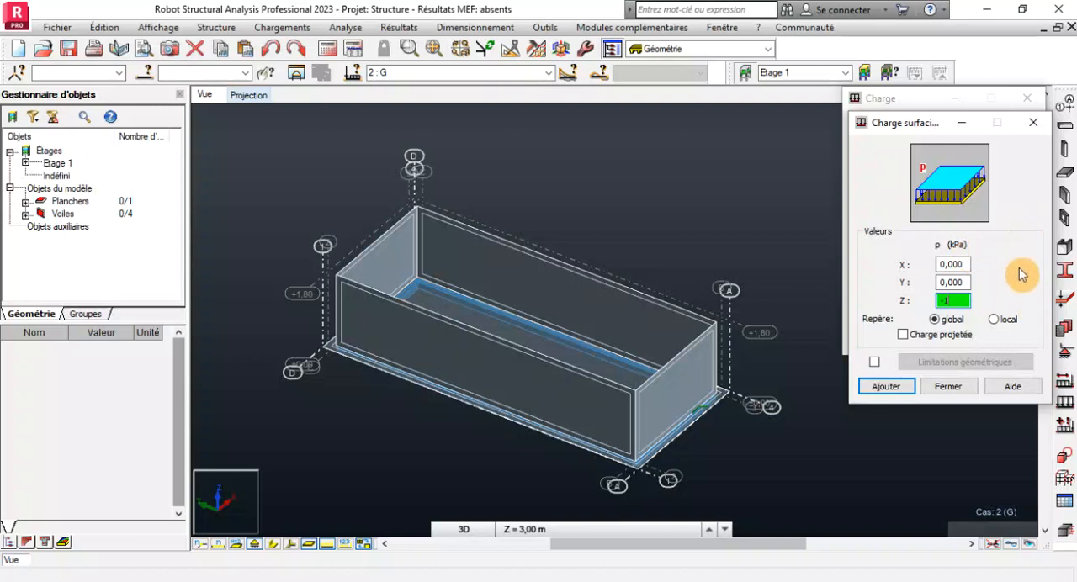
{"action": "left_click", "coordinate": [959, 299]}
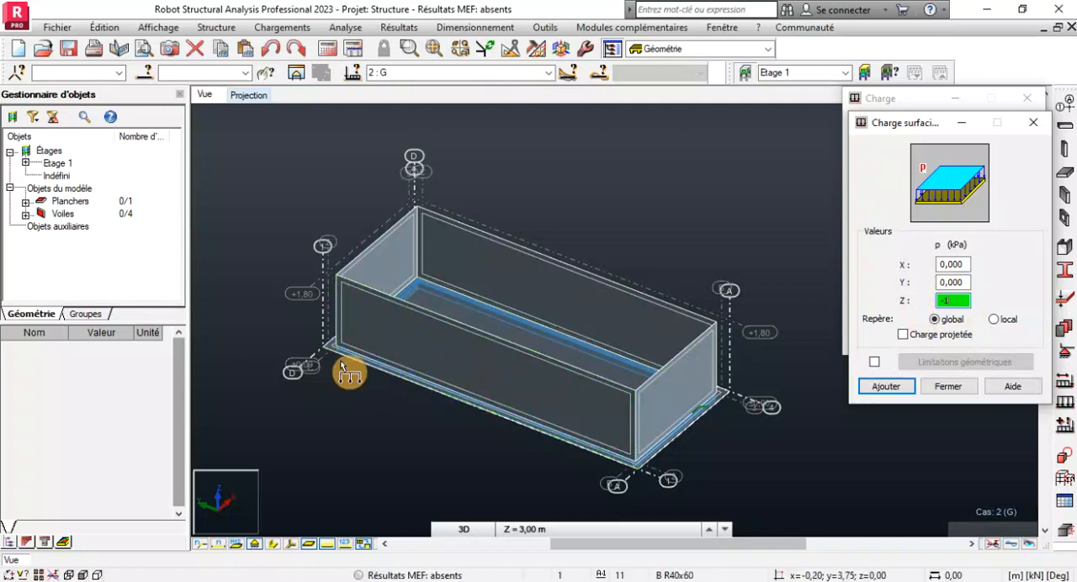
Select the raft panel by filtering panels on the thickness Radier de 30.
{"action": "left_click", "coordinate": [144, 73]}
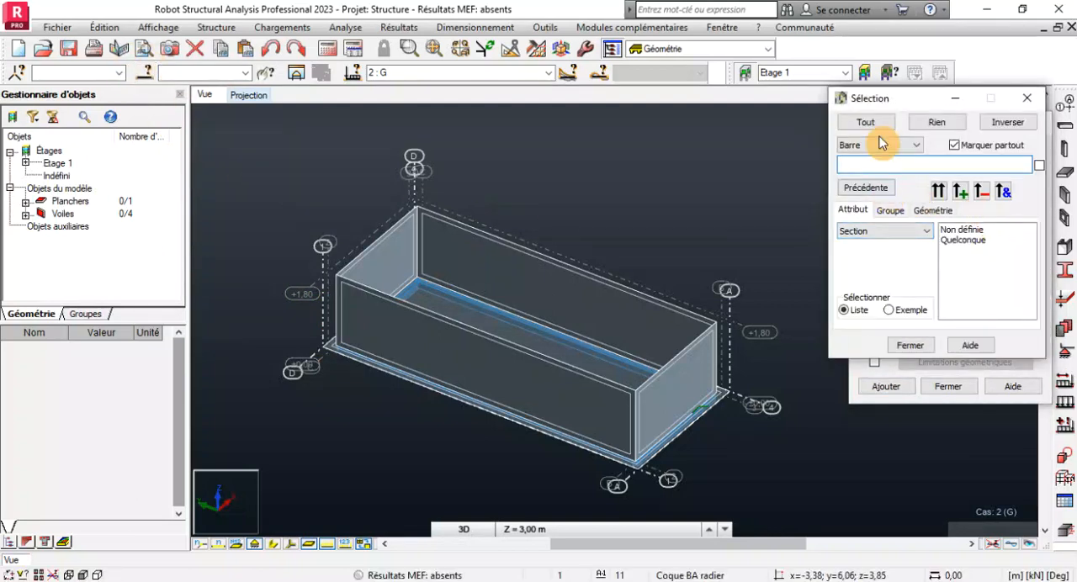
{"action": "left_click", "coordinate": [859, 144]}
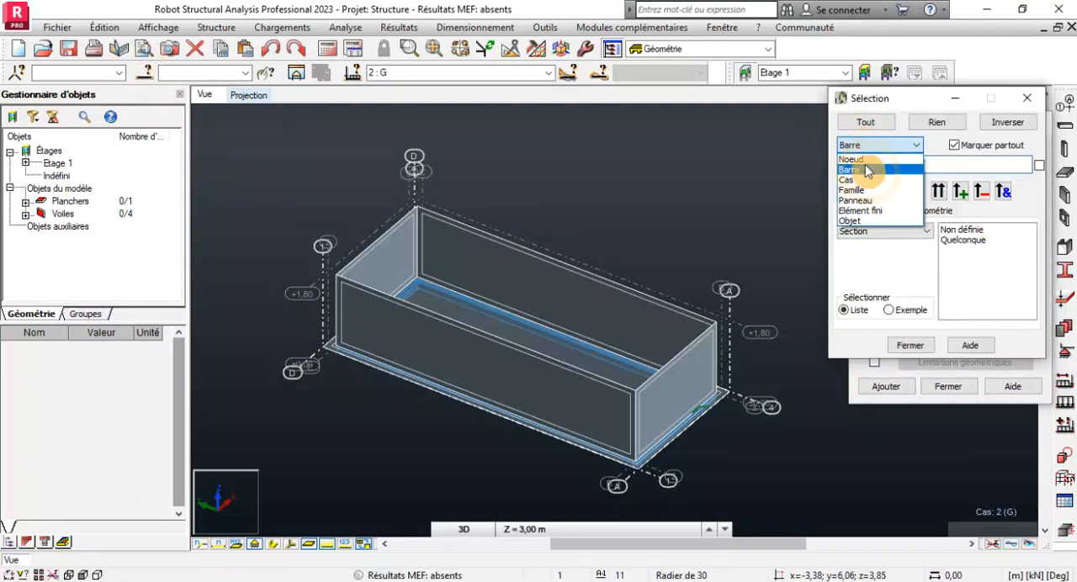
{"action": "left_click", "coordinate": [864, 202]}
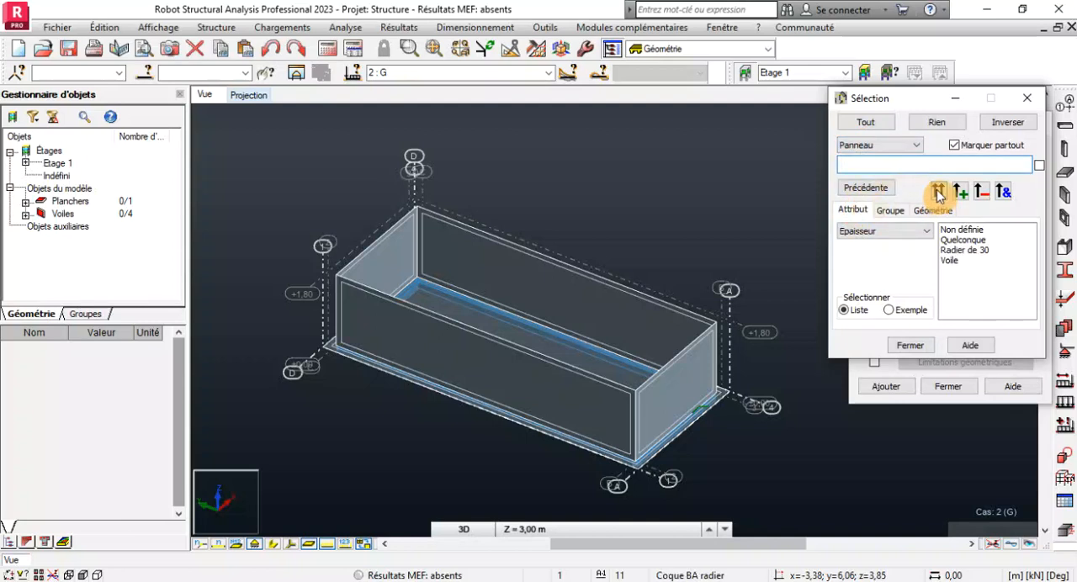
{"action": "left_click", "coordinate": [964, 251]}
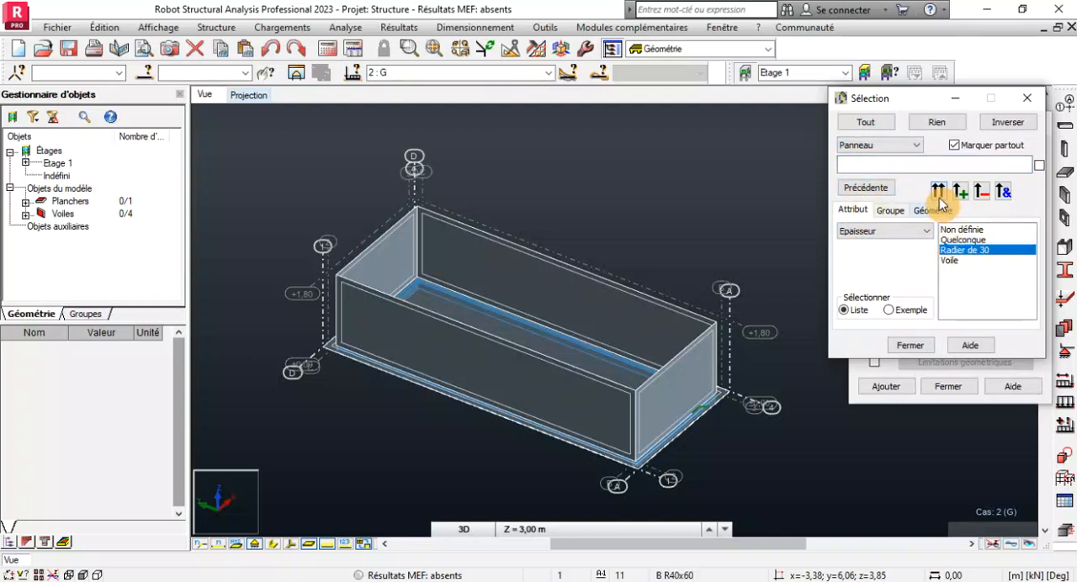
{"action": "left_click", "coordinate": [939, 194]}
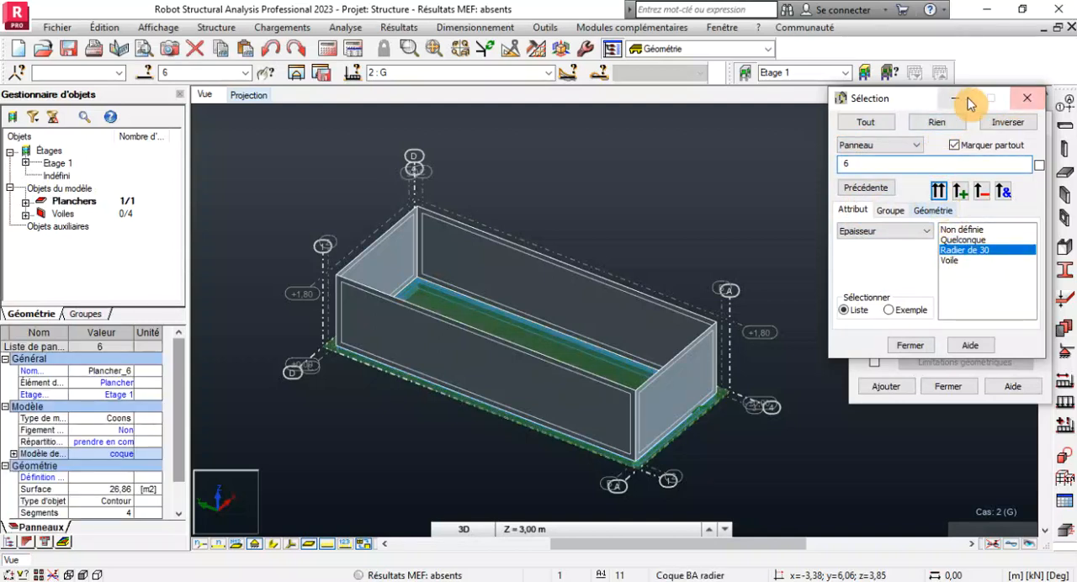
{"action": "left_click_drag", "start_coordinate": [921, 100], "coordinate": [184, 163]}
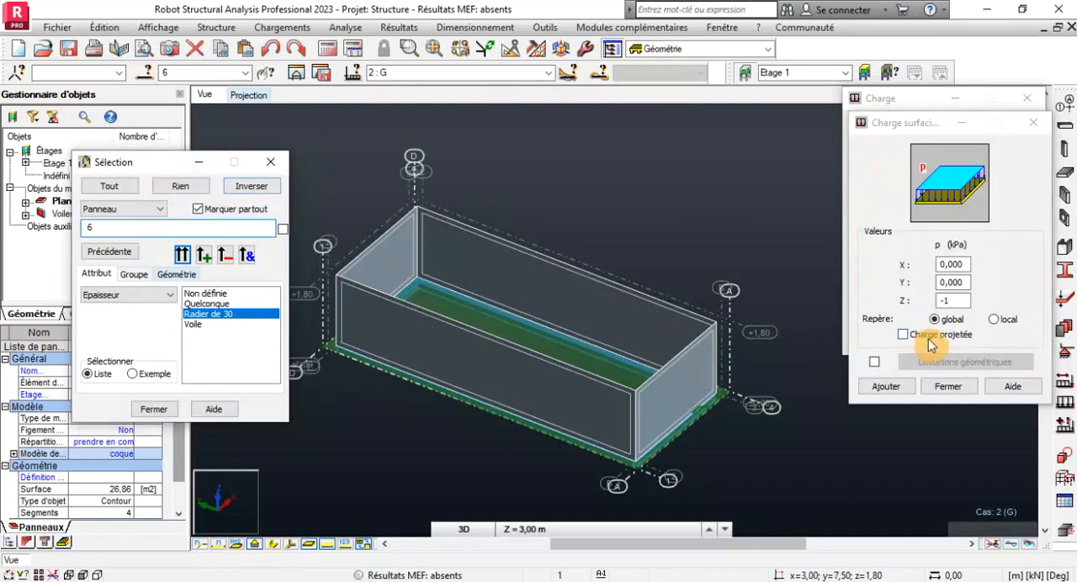
Try to add the defined uniform surface load and apply it to panel 6.
{"action": "left_click", "coordinate": [885, 389]}
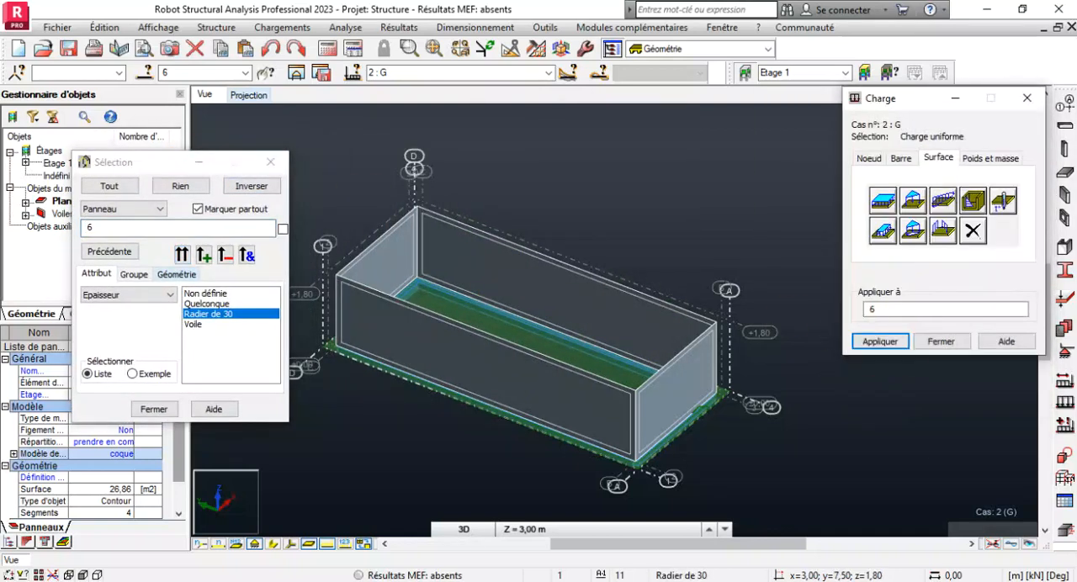
{"action": "left_click", "coordinate": [885, 310]}
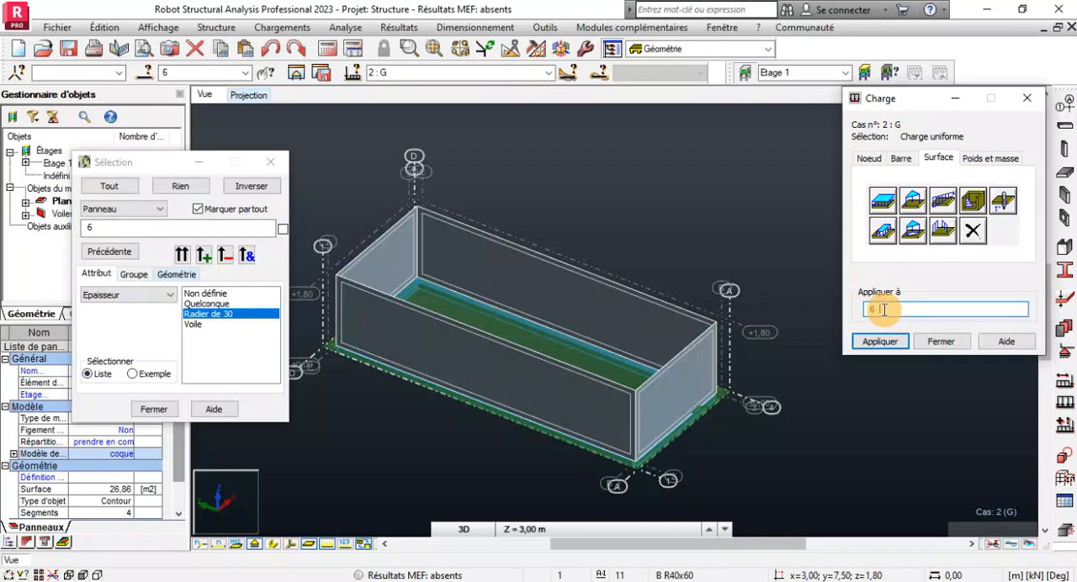
{"action": "left_click", "coordinate": [867, 348]}
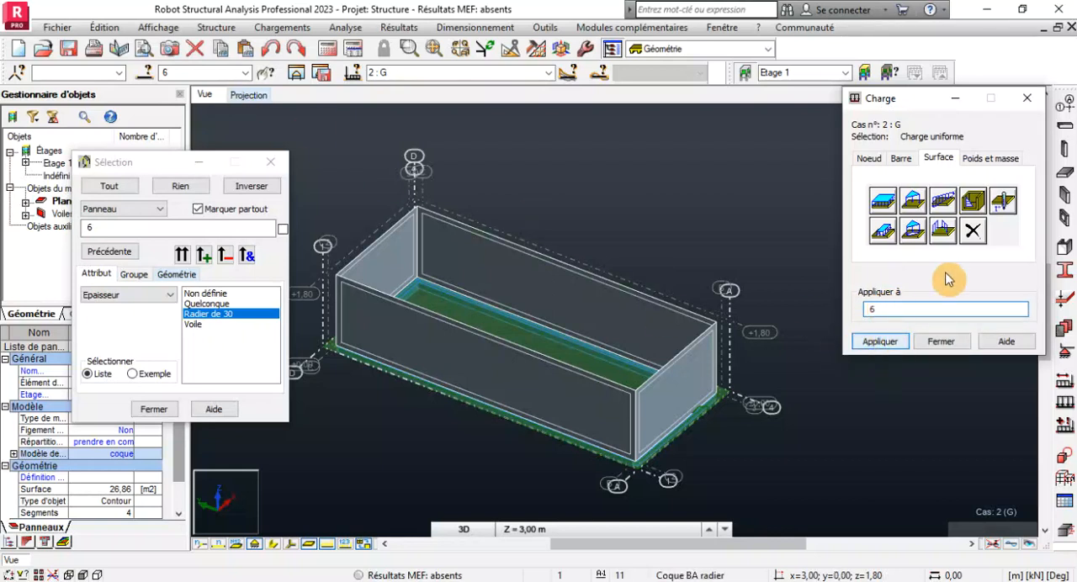
Add the uniform surface load again with Z at -1 kPa in the global system and apply it to panel 6.
{"action": "left_click", "coordinate": [884, 199]}
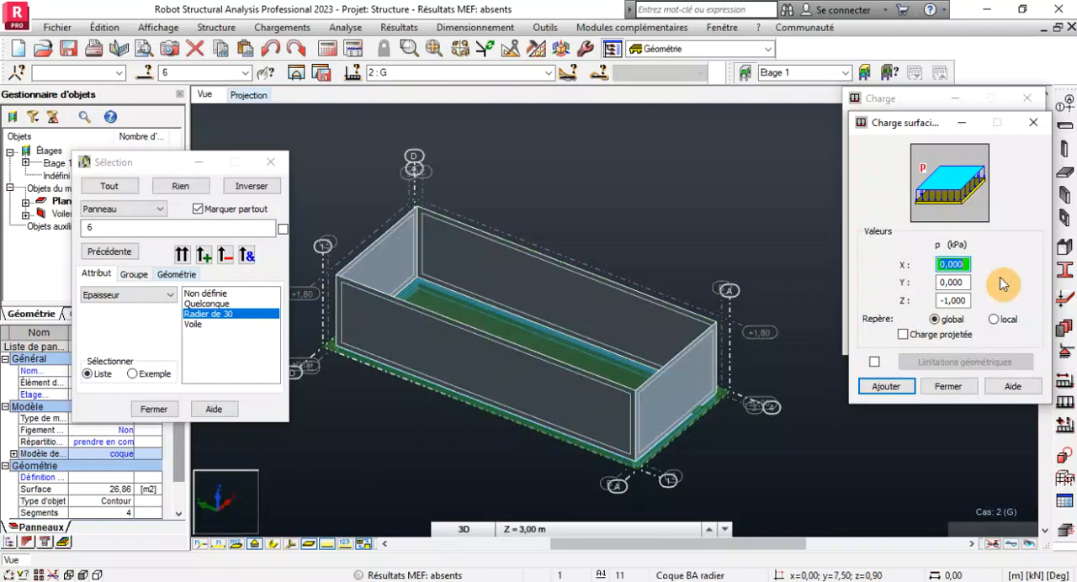
{"action": "left_click", "coordinate": [936, 319]}
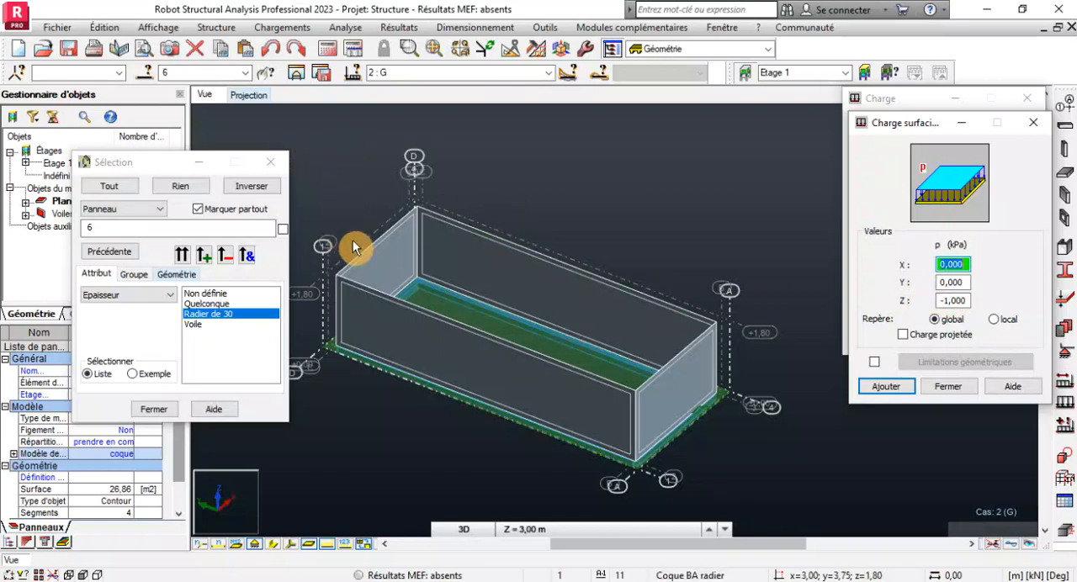
{"action": "double_click", "coordinate": [968, 302]}
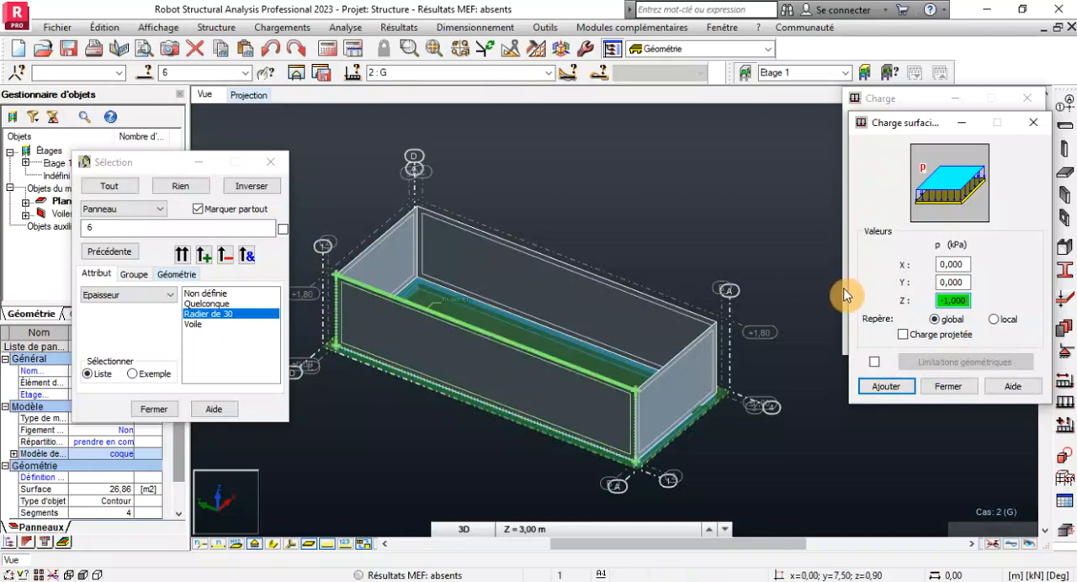
{"action": "left_click", "coordinate": [886, 387]}
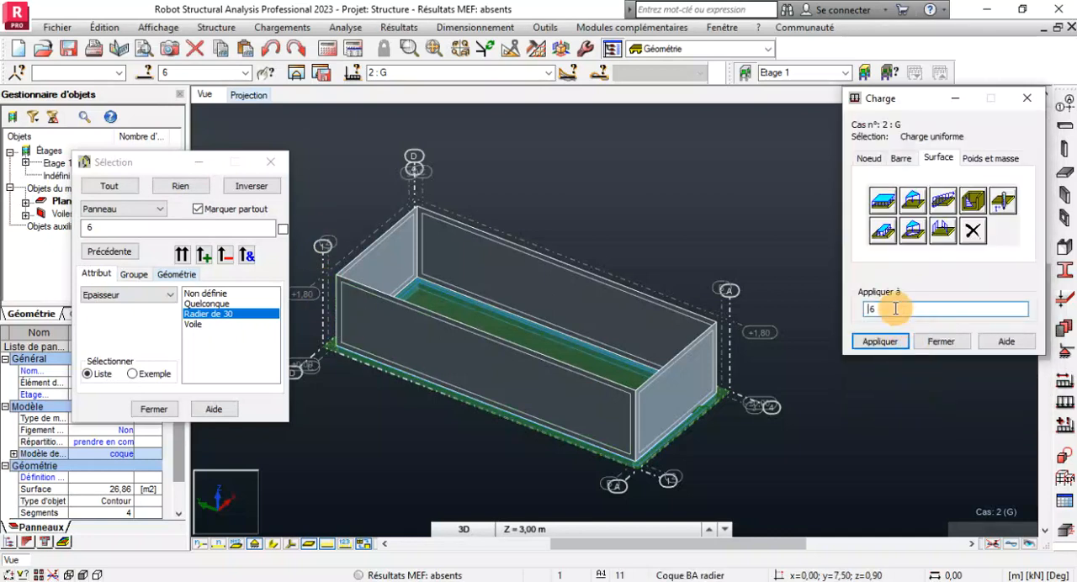
{"action": "left_click", "coordinate": [895, 308]}
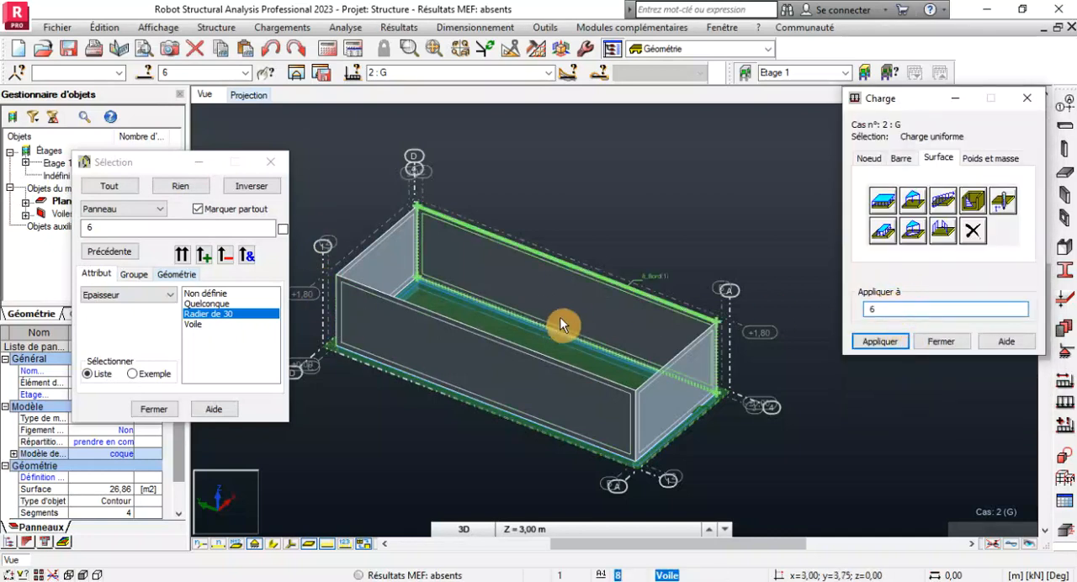
{"action": "left_click", "coordinate": [877, 346]}
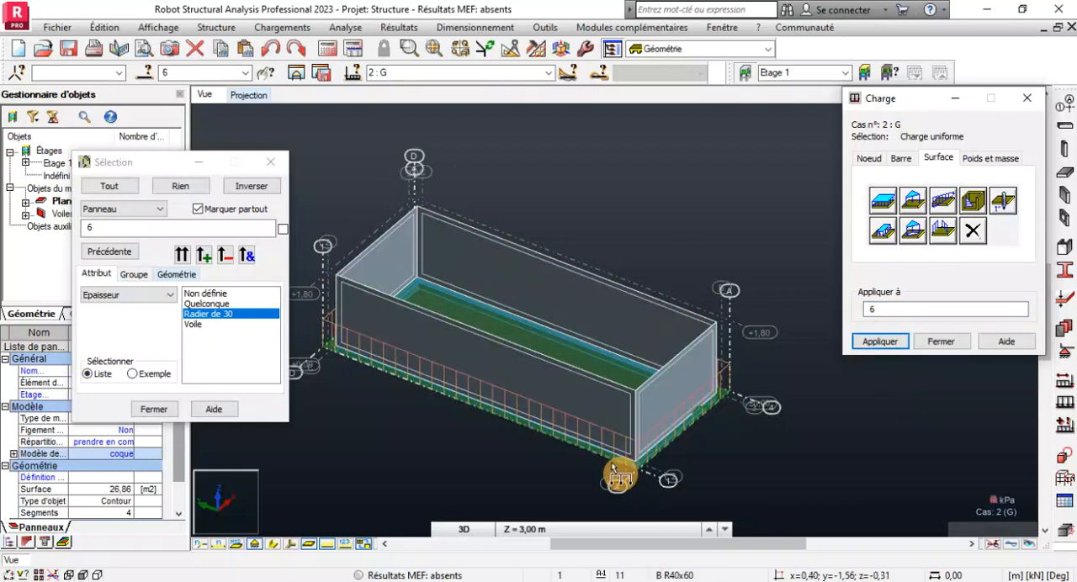
{"action": "scroll", "coordinate": [613, 468], "scroll_direction": "up", "scroll_amount": 3}
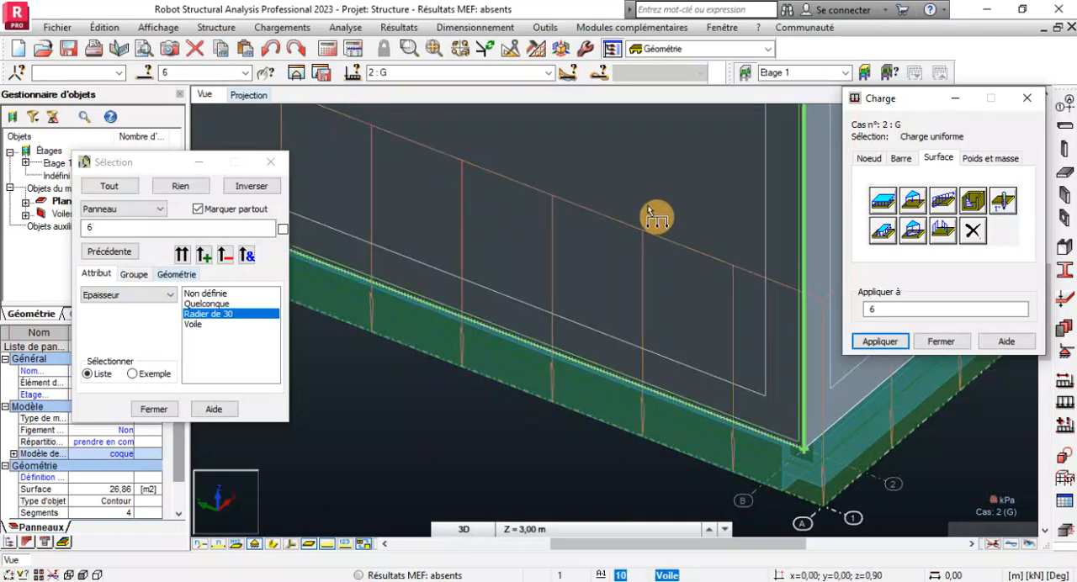
{"action": "scroll", "coordinate": [608, 385], "scroll_direction": "down", "scroll_amount": 2}
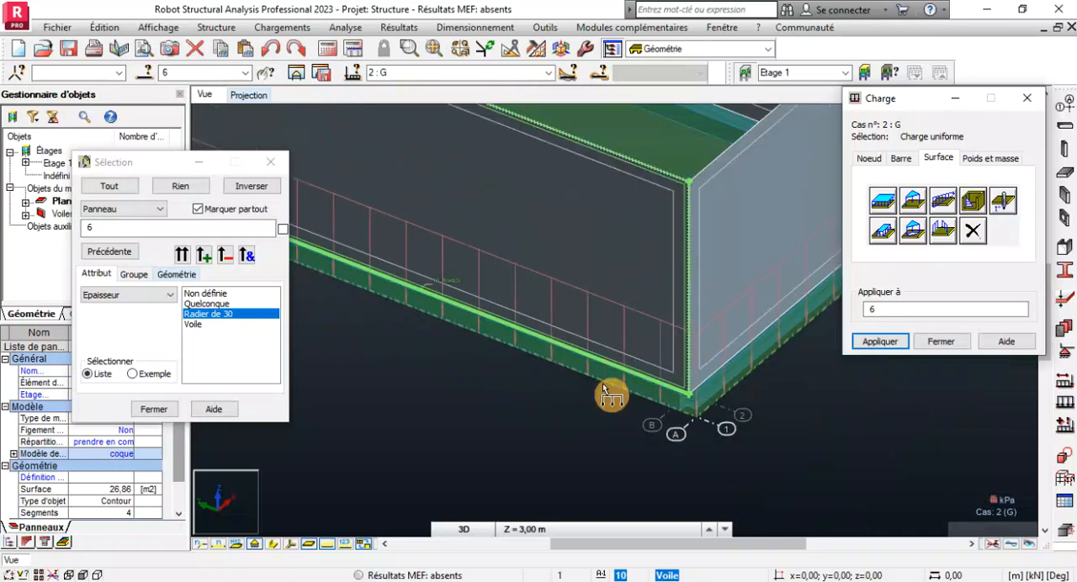
{"action": "scroll", "coordinate": [577, 446], "scroll_direction": "down", "scroll_amount": 4}
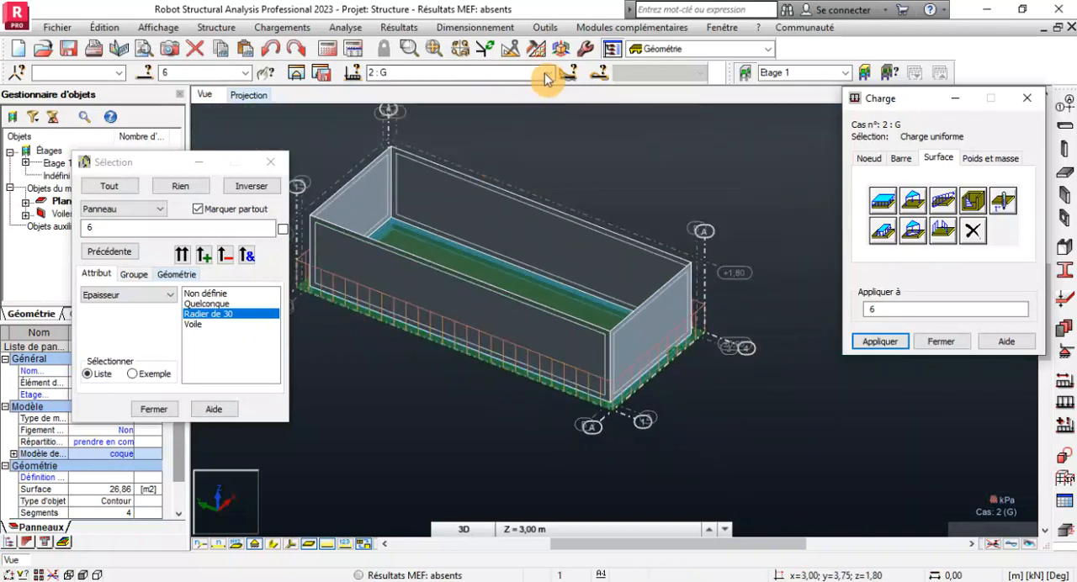
Make Poussée horiz pario the current load case and open the hydrostatic pressure load definition.
{"action": "left_click", "coordinate": [548, 74]}
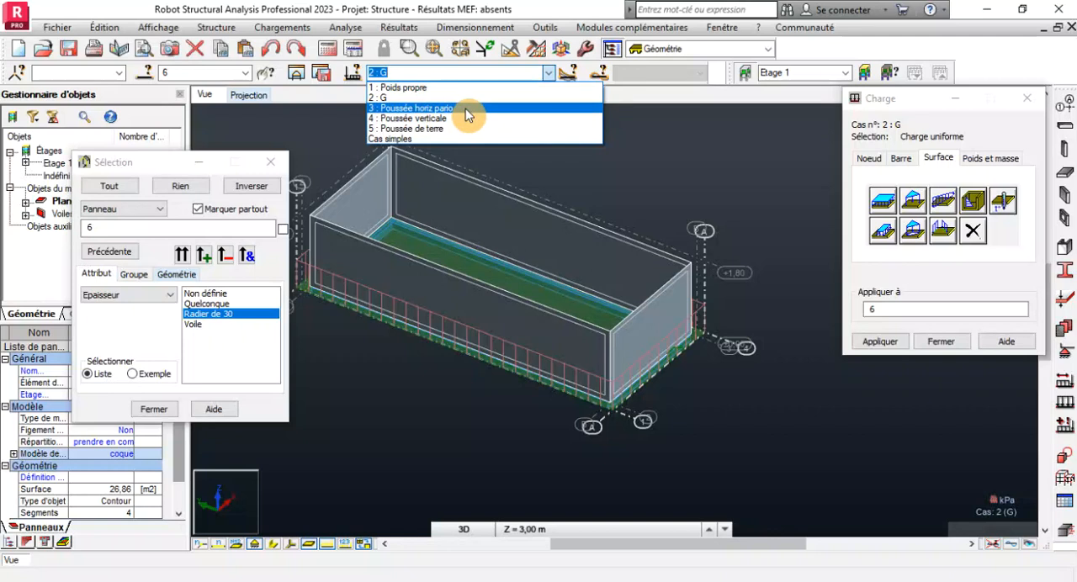
{"action": "left_click", "coordinate": [468, 115]}
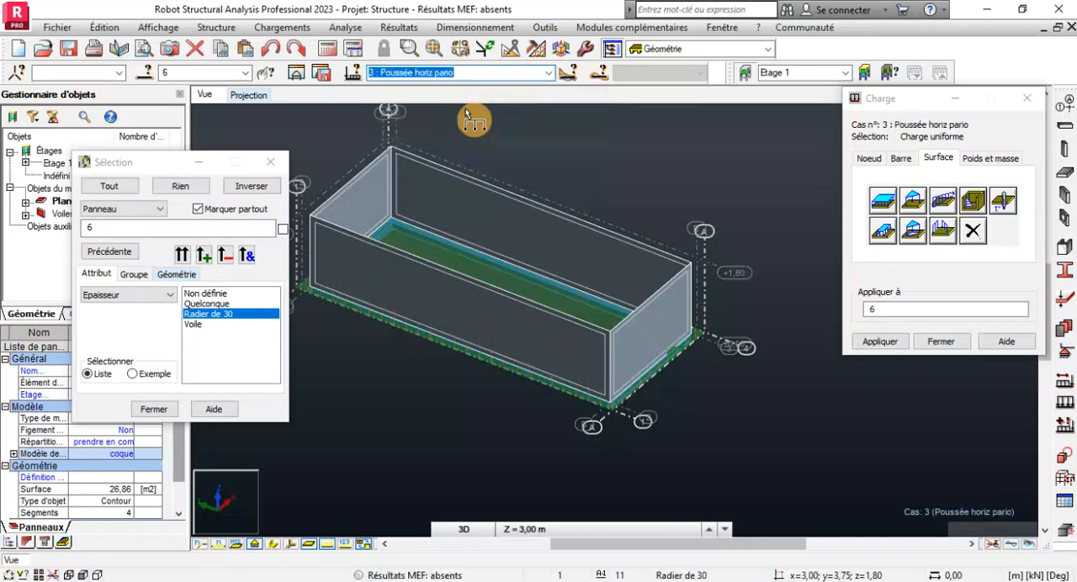
{"action": "scroll", "coordinate": [804, 438], "scroll_direction": "down", "scroll_amount": 2}
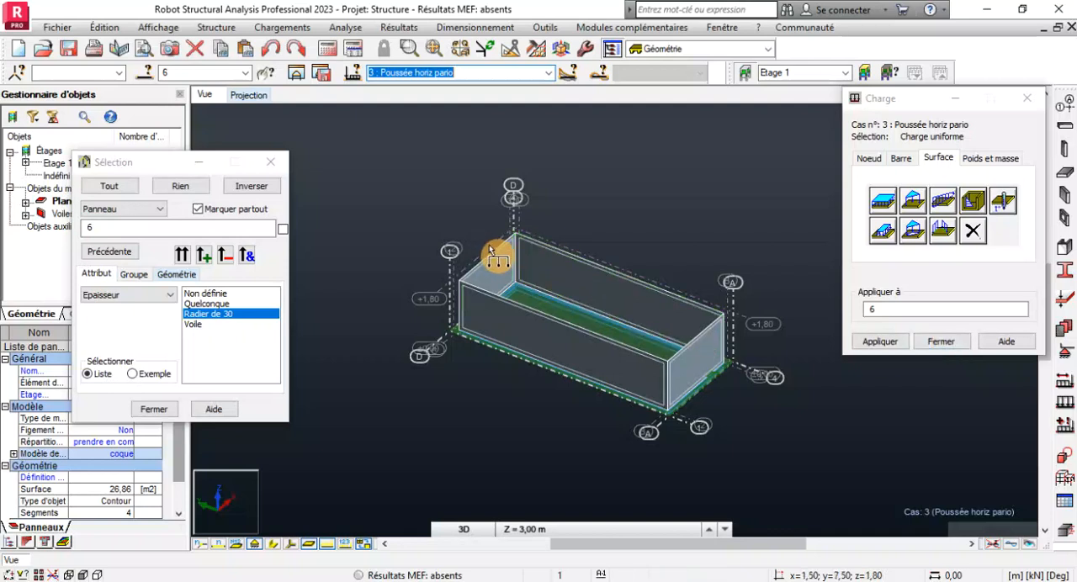
{"action": "scroll", "coordinate": [505, 252], "scroll_direction": "up", "scroll_amount": 2}
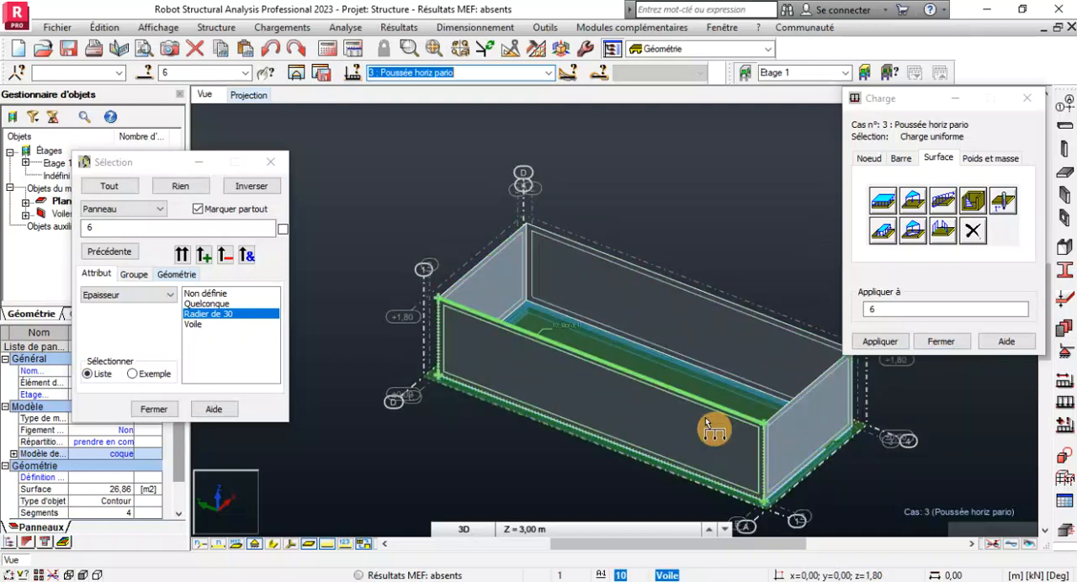
{"action": "left_click", "coordinate": [974, 202]}
{"action": "left_click_drag", "start_coordinate": [924, 127], "coordinate": [847, 74]}
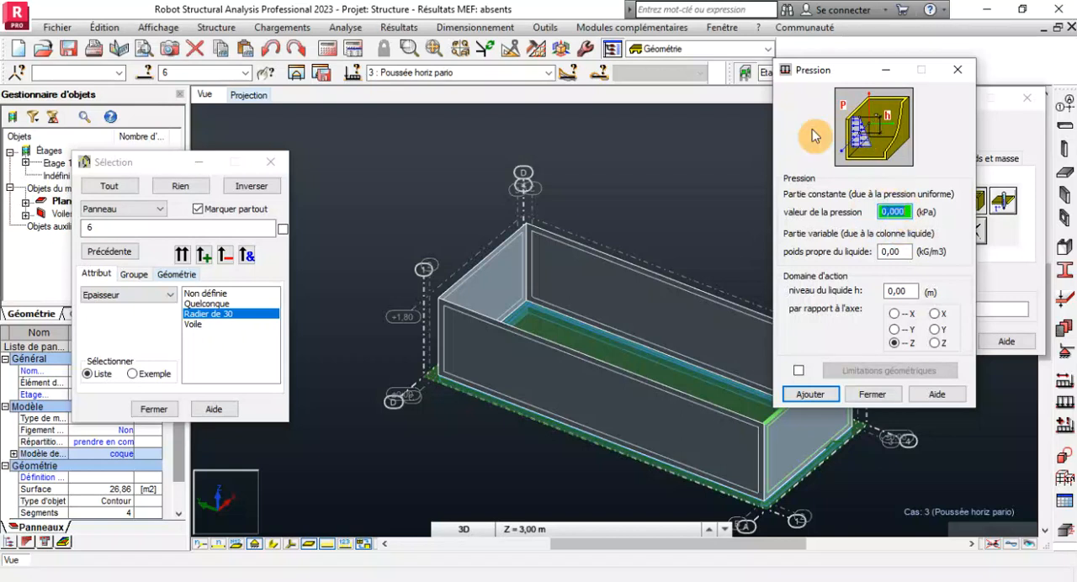
Display the local coordinate systems of the raft and wall panels in the 3D view.
{"action": "scroll", "coordinate": [505, 240], "scroll_direction": "up", "scroll_amount": 3}
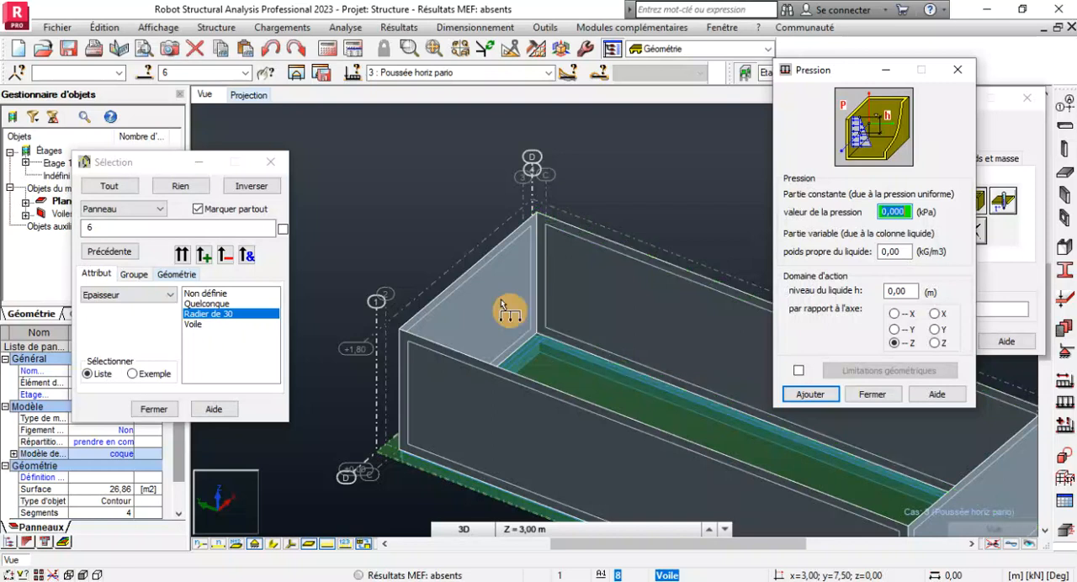
{"action": "scroll", "coordinate": [448, 240], "scroll_direction": "down", "scroll_amount": 2}
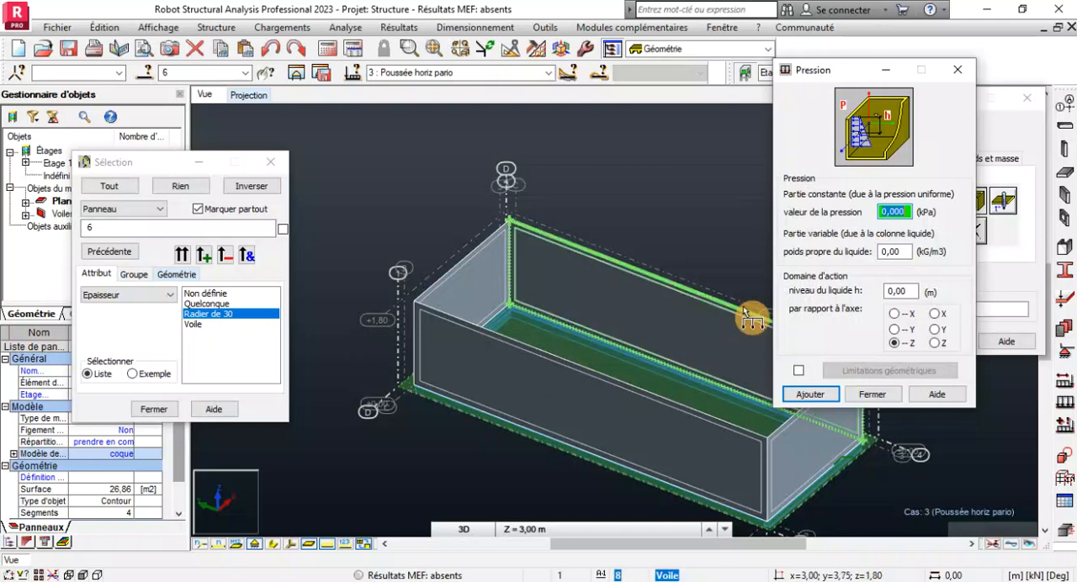
{"action": "scroll", "coordinate": [373, 257], "scroll_direction": "down", "scroll_amount": 2}
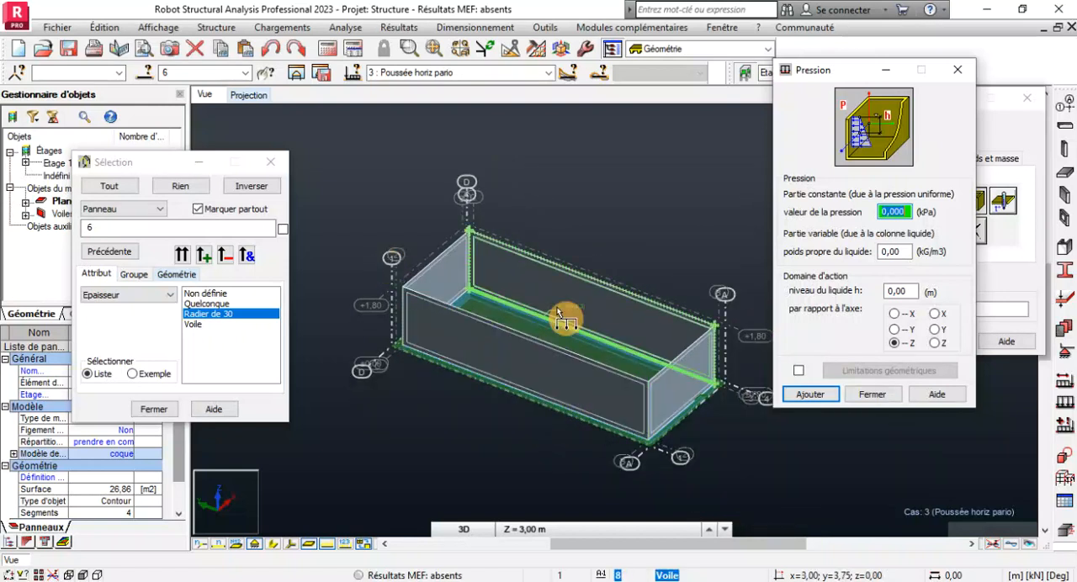
{"action": "scroll", "coordinate": [564, 317], "scroll_direction": "up", "scroll_amount": 1}
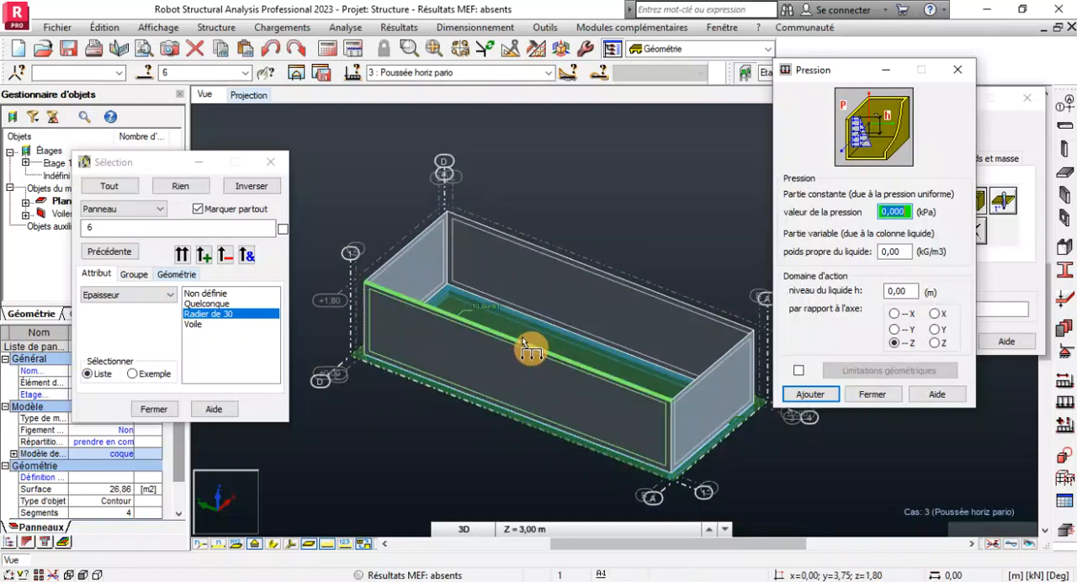
{"action": "scroll", "coordinate": [617, 287], "scroll_direction": "up", "scroll_amount": 1}
{"action": "scroll", "coordinate": [617, 287], "scroll_direction": "down", "scroll_amount": 1}
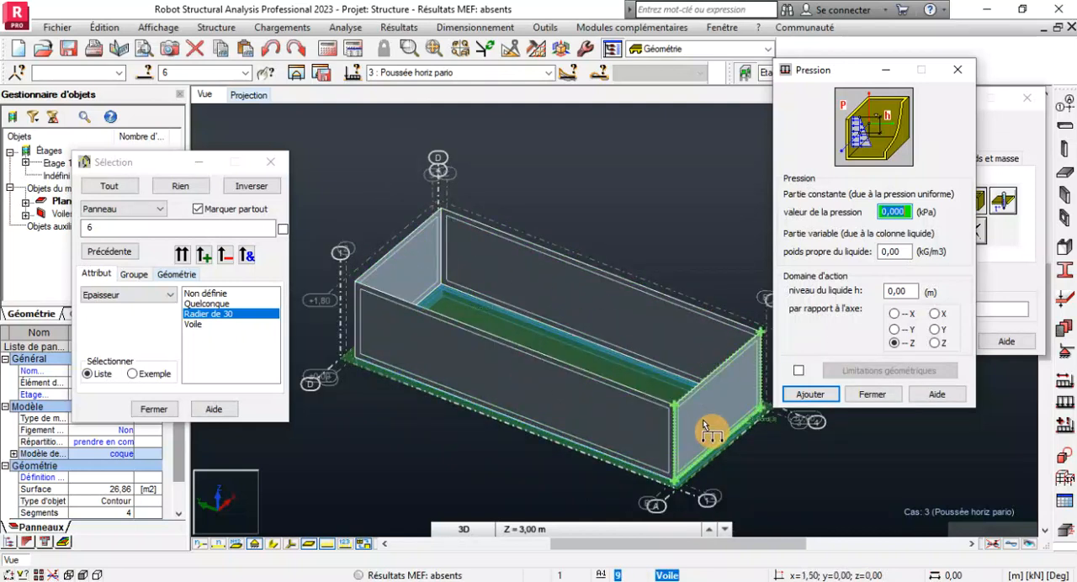
{"action": "left_click", "coordinate": [296, 551]}
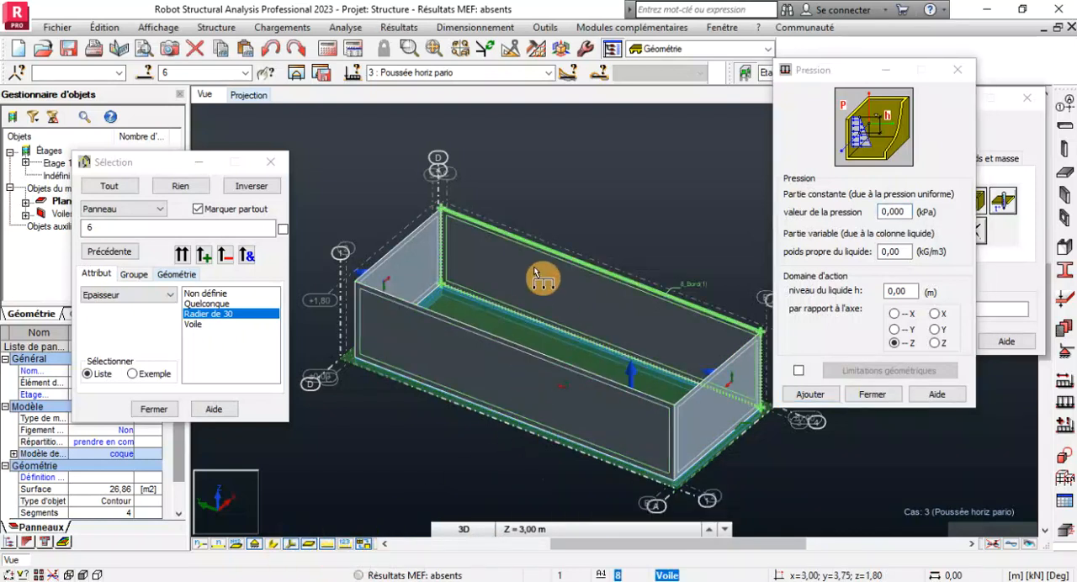
{"action": "scroll", "coordinate": [535, 274], "scroll_direction": "up", "scroll_amount": 2}
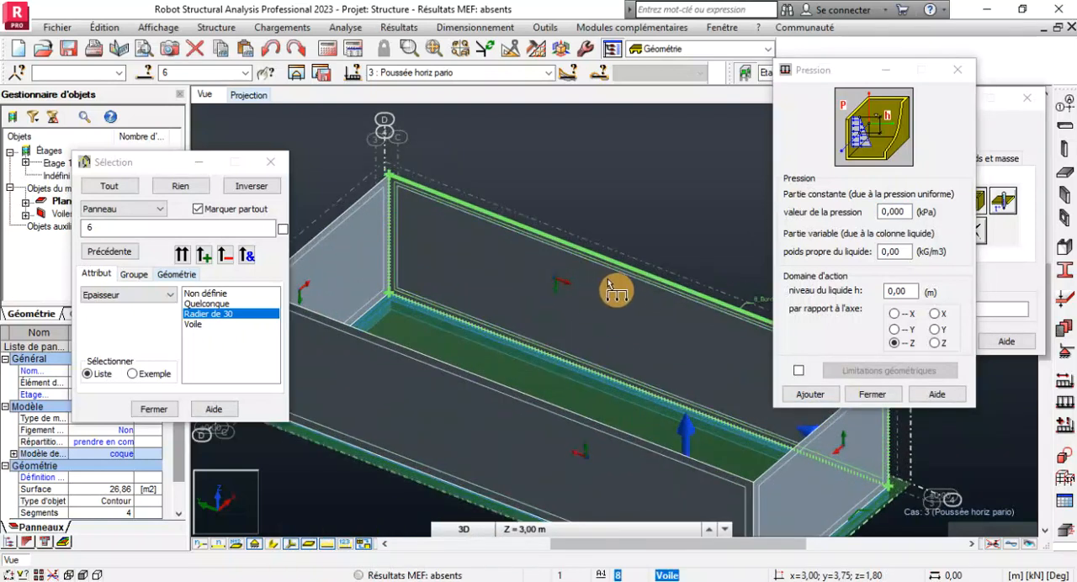
{"action": "left_click", "coordinate": [291, 550]}
{"action": "scroll", "coordinate": [495, 408], "scroll_direction": "down", "scroll_amount": 3}
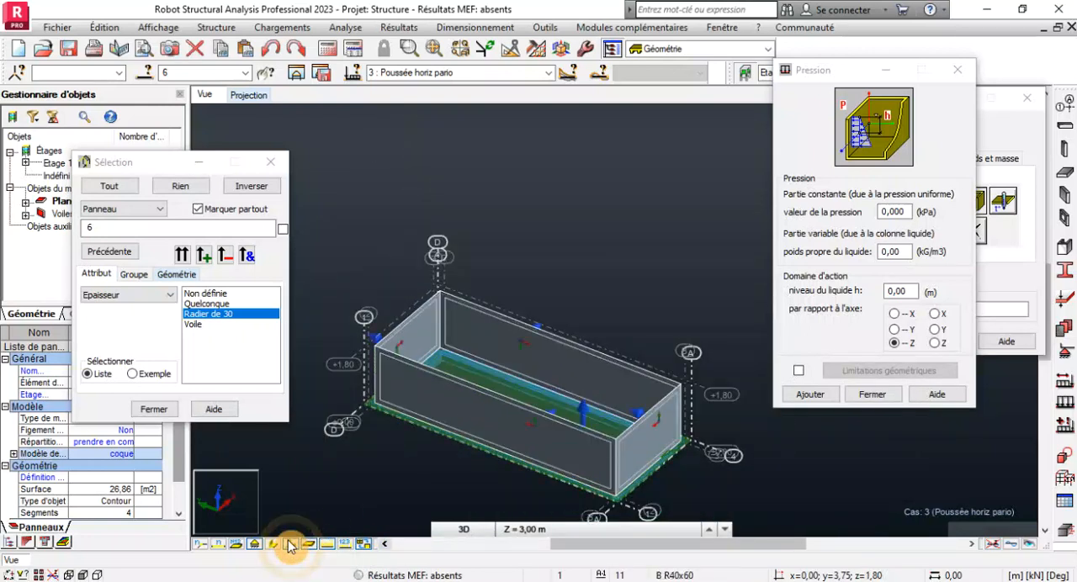
{"action": "scroll", "coordinate": [539, 327], "scroll_direction": "up", "scroll_amount": 3}
{"action": "scroll", "coordinate": [540, 326], "scroll_direction": "up", "scroll_amount": 2}
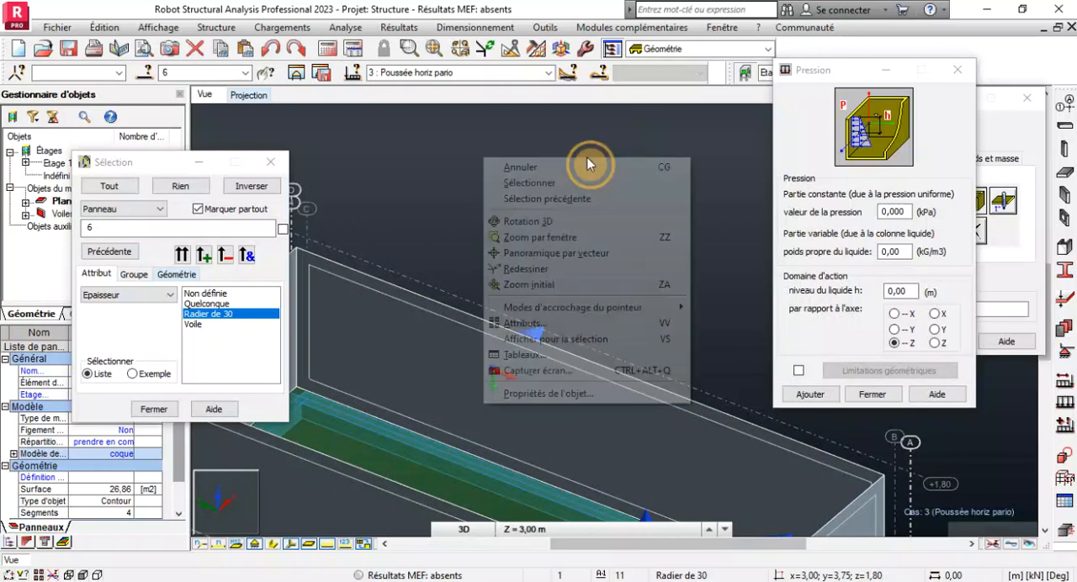
Examine from several angles which way the local Z axis of each wall panel points relative to the inside of the basin.
{"action": "right_click", "coordinate": [587, 162]}
{"action": "left_click", "coordinate": [562, 222]}
{"action": "left_click_drag", "start_coordinate": [562, 222], "coordinate": [510, 349]}
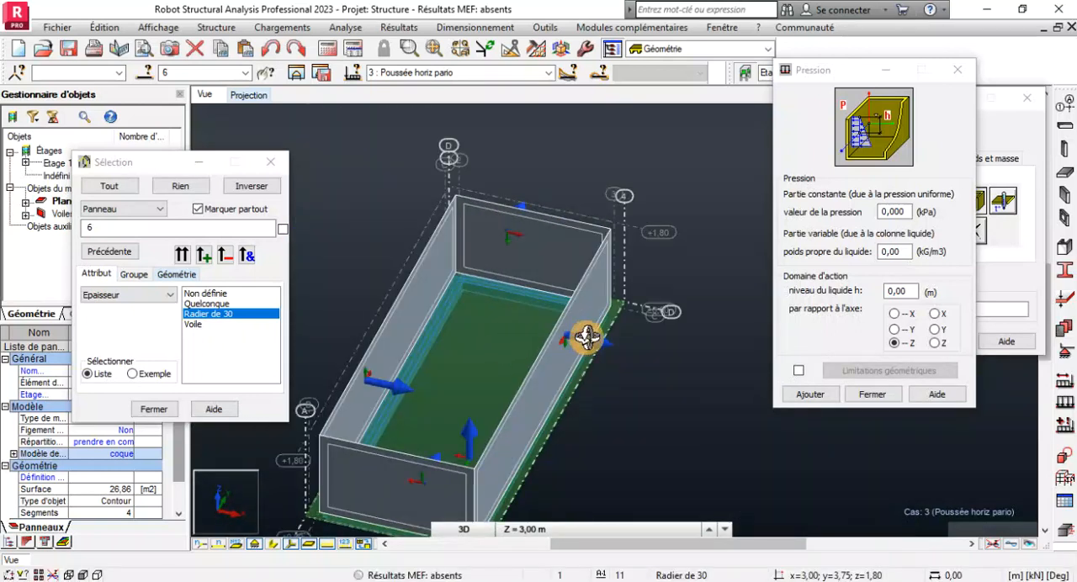
{"action": "left_click_drag", "start_coordinate": [575, 296], "coordinate": [585, 265]}
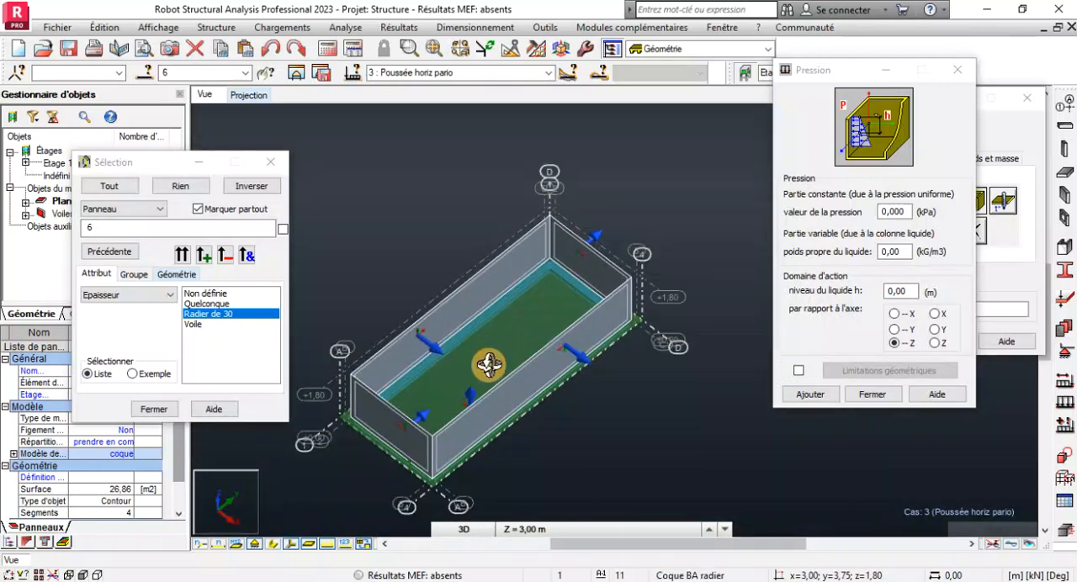
{"action": "scroll", "coordinate": [486, 381], "scroll_direction": "up", "scroll_amount": 2}
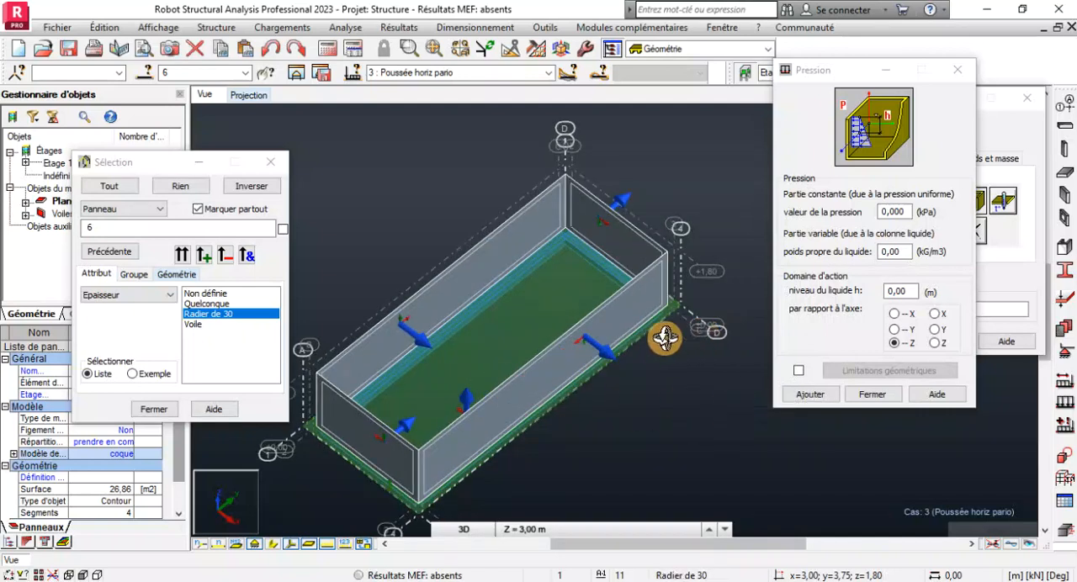
{"action": "scroll", "coordinate": [593, 354], "scroll_direction": "up", "scroll_amount": 2}
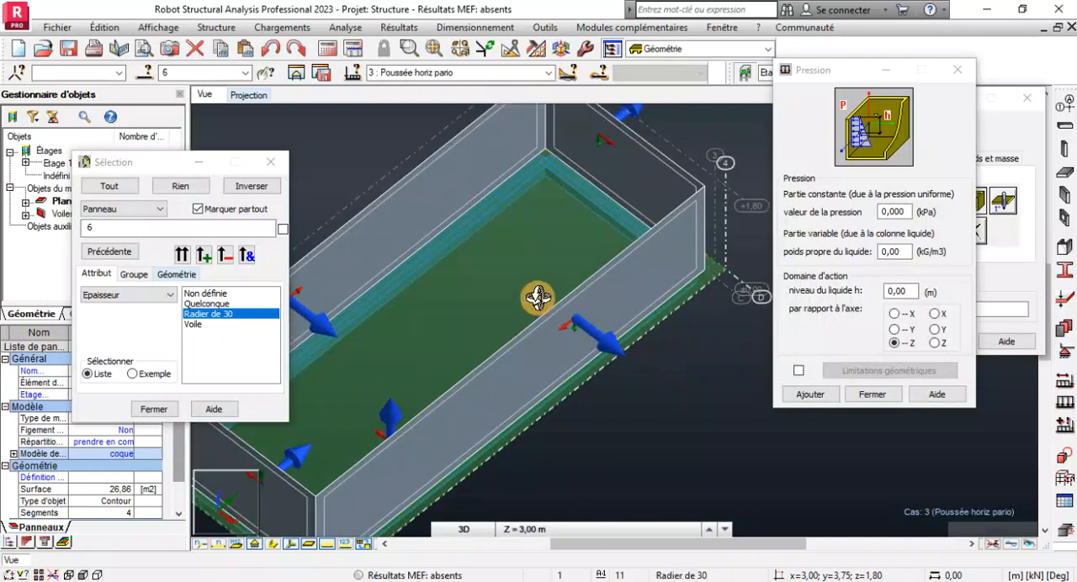
{"action": "scroll", "coordinate": [606, 379], "scroll_direction": "down", "scroll_amount": 1}
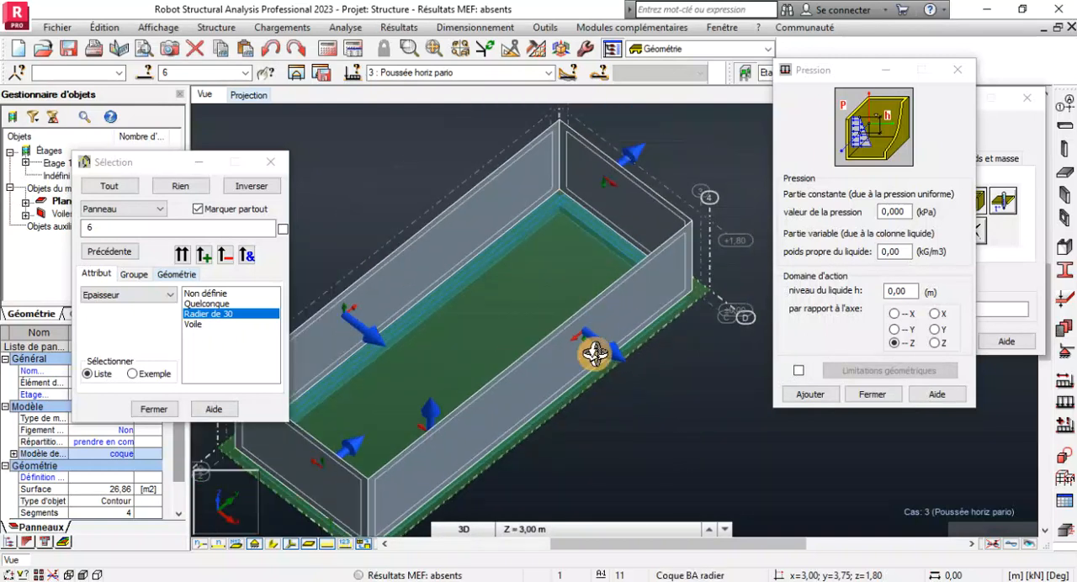
{"action": "scroll", "coordinate": [630, 152], "scroll_direction": "down", "scroll_amount": 3}
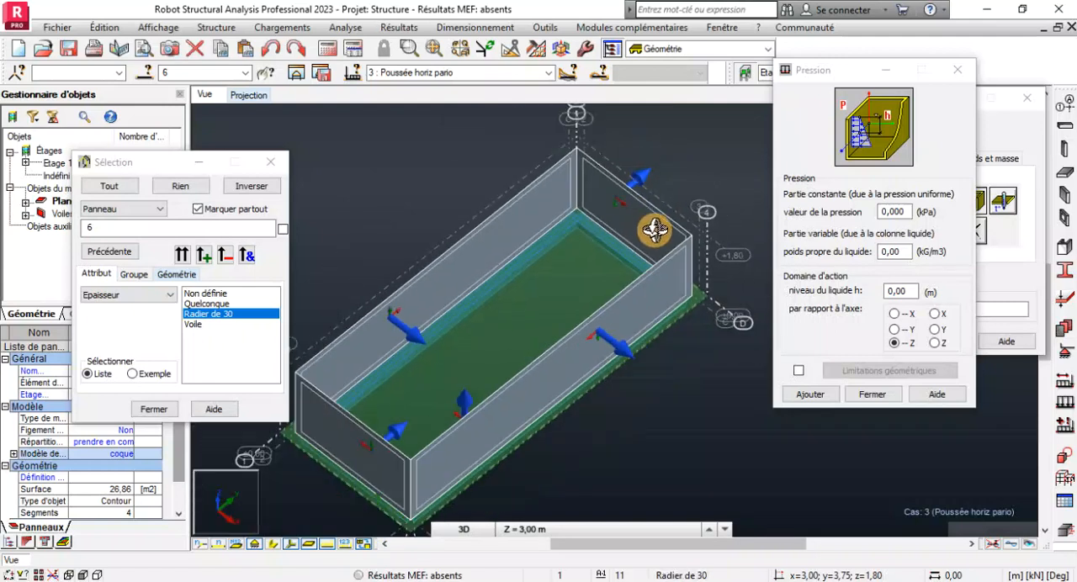
{"action": "scroll", "coordinate": [404, 438], "scroll_direction": "up", "scroll_amount": 3}
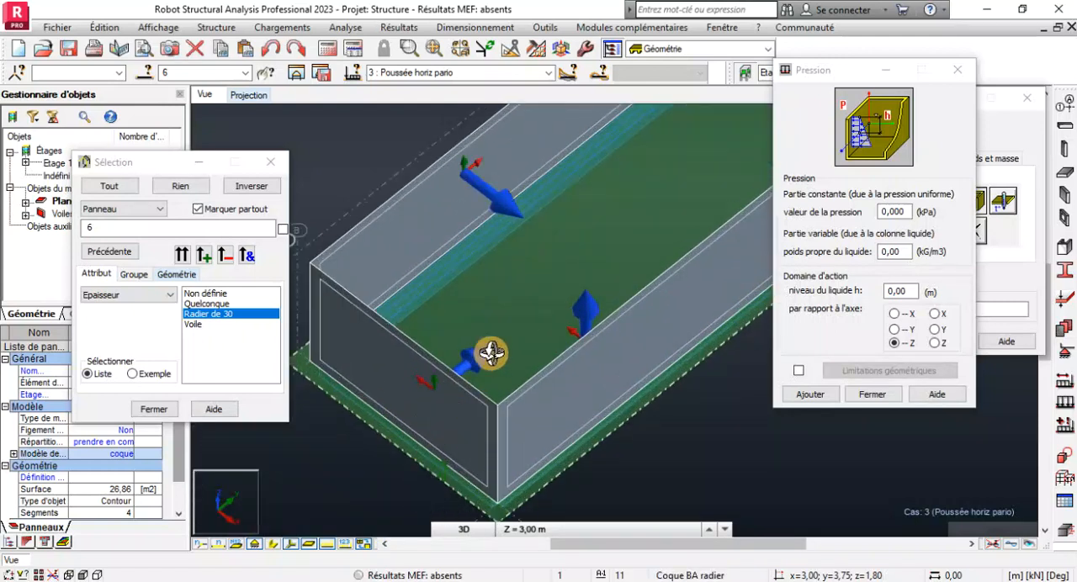
{"action": "scroll", "coordinate": [488, 202], "scroll_direction": "up", "scroll_amount": 4}
{"action": "scroll", "coordinate": [488, 260], "scroll_direction": "down", "scroll_amount": 5}
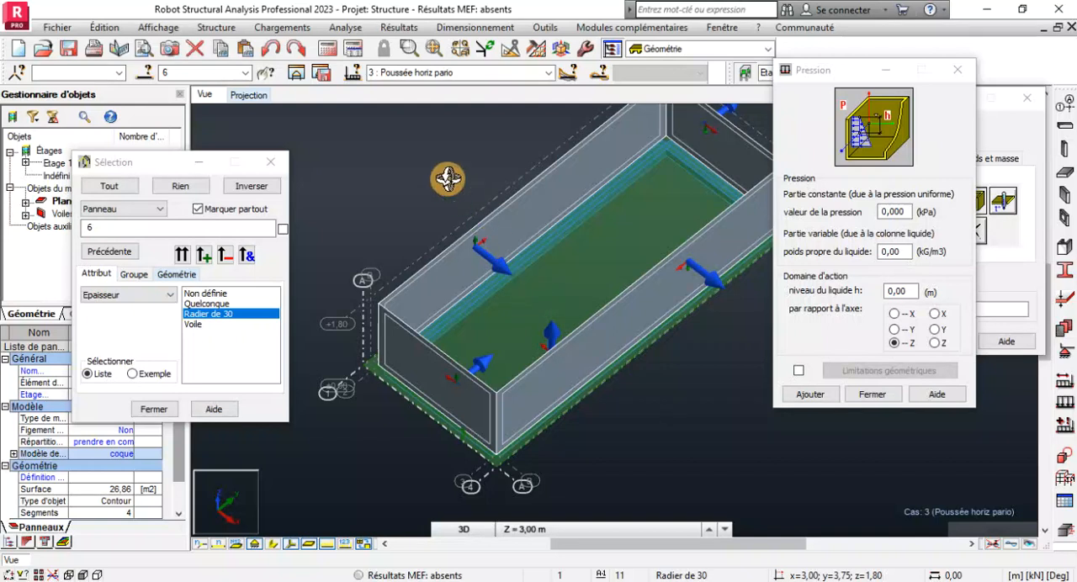
{"action": "scroll", "coordinate": [467, 404], "scroll_direction": "up", "scroll_amount": 3}
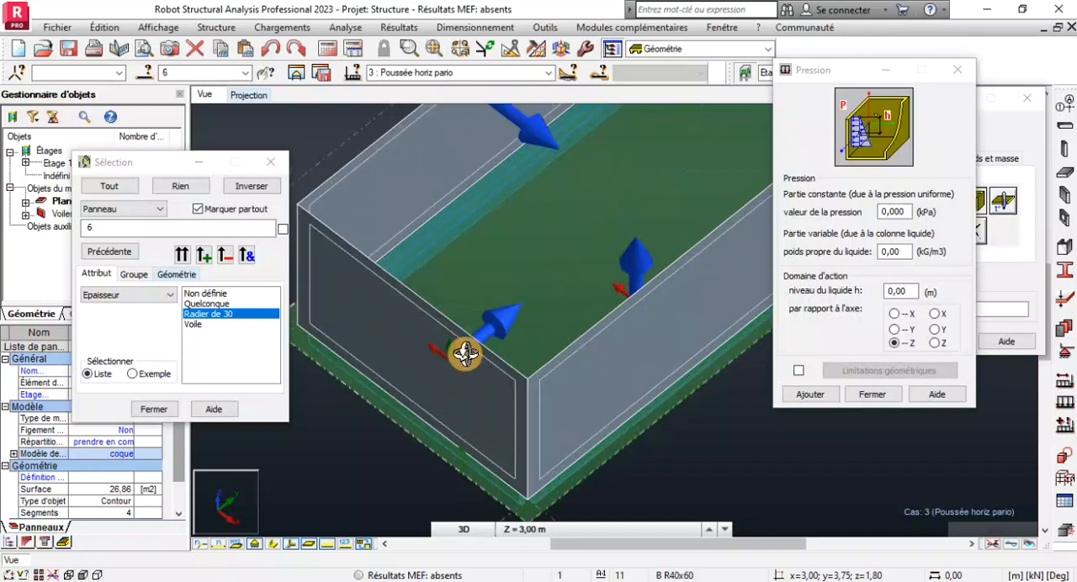
{"action": "scroll", "coordinate": [467, 353], "scroll_direction": "up", "scroll_amount": 3}
{"action": "scroll", "coordinate": [534, 326], "scroll_direction": "down", "scroll_amount": 3}
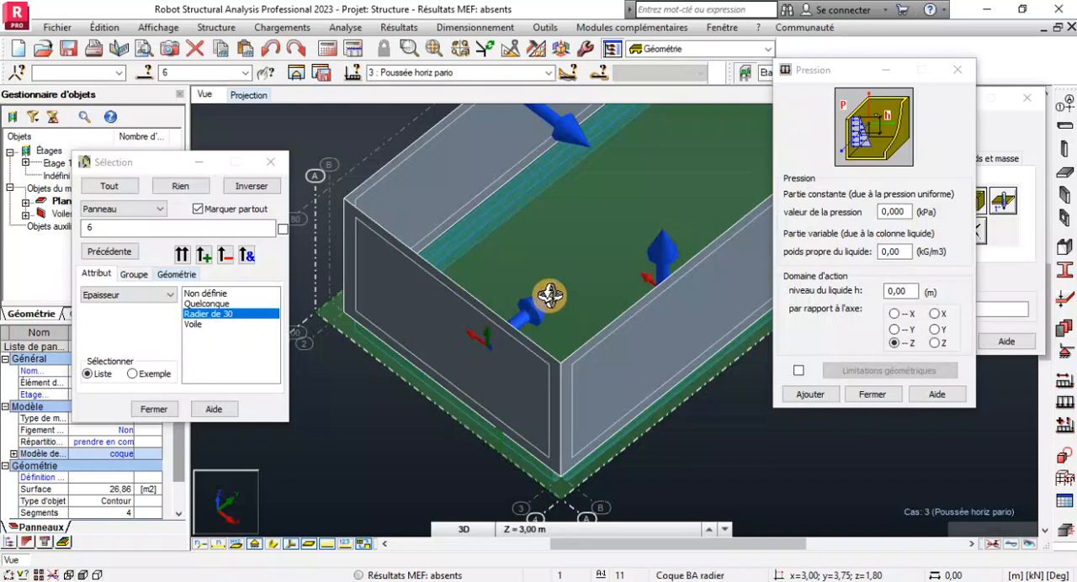
{"action": "scroll", "coordinate": [399, 467], "scroll_direction": "down", "scroll_amount": 2}
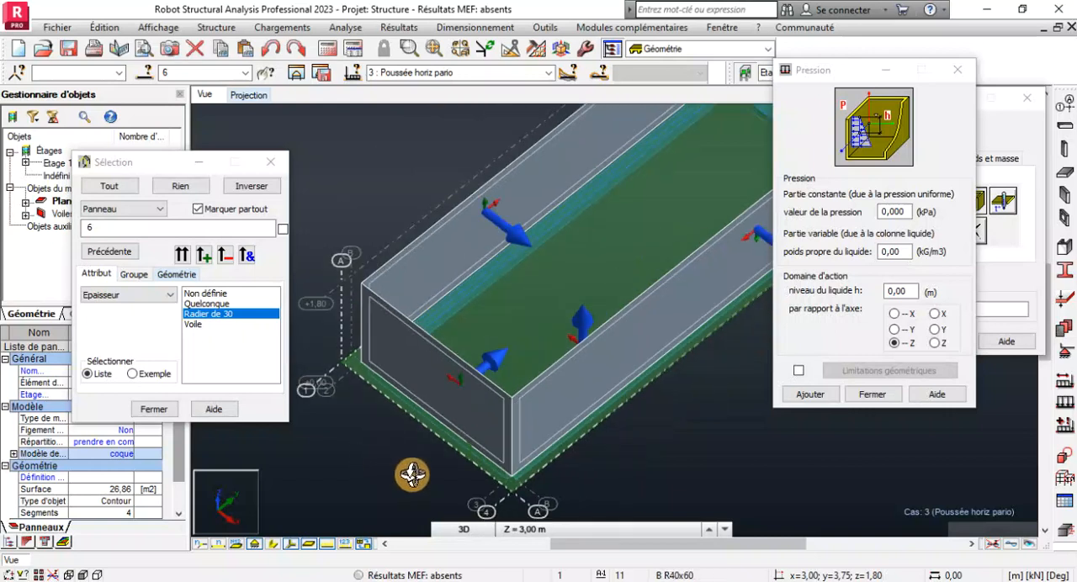
{"action": "scroll", "coordinate": [477, 320], "scroll_direction": "down", "scroll_amount": 3}
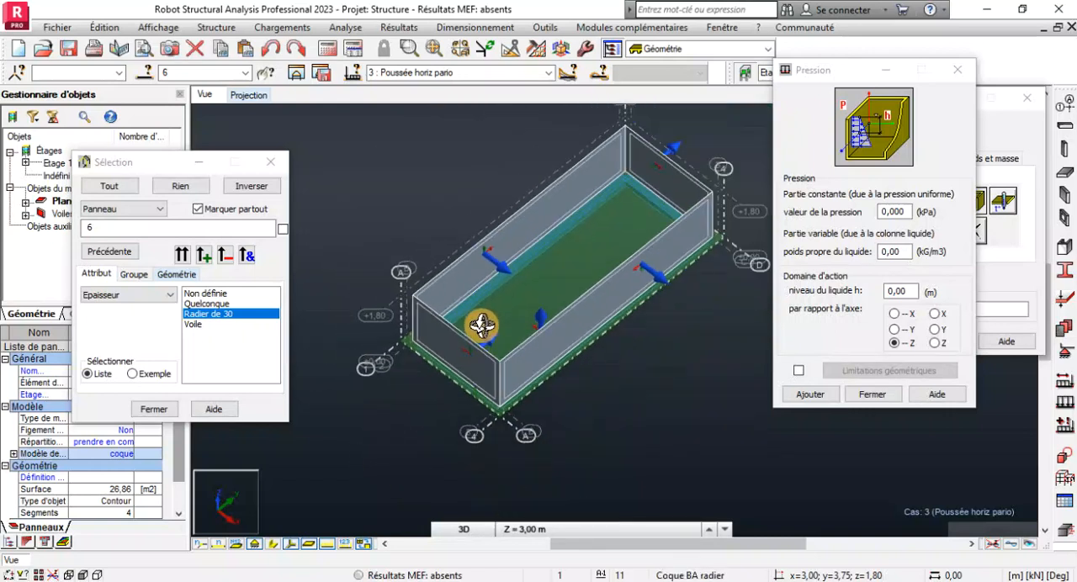
{"action": "middle_click_drag", "start_coordinate": [446, 377], "coordinate": [514, 365], "text": "shift"}
{"action": "middle_click_drag", "start_coordinate": [623, 366], "coordinate": [577, 296], "text": "shift"}
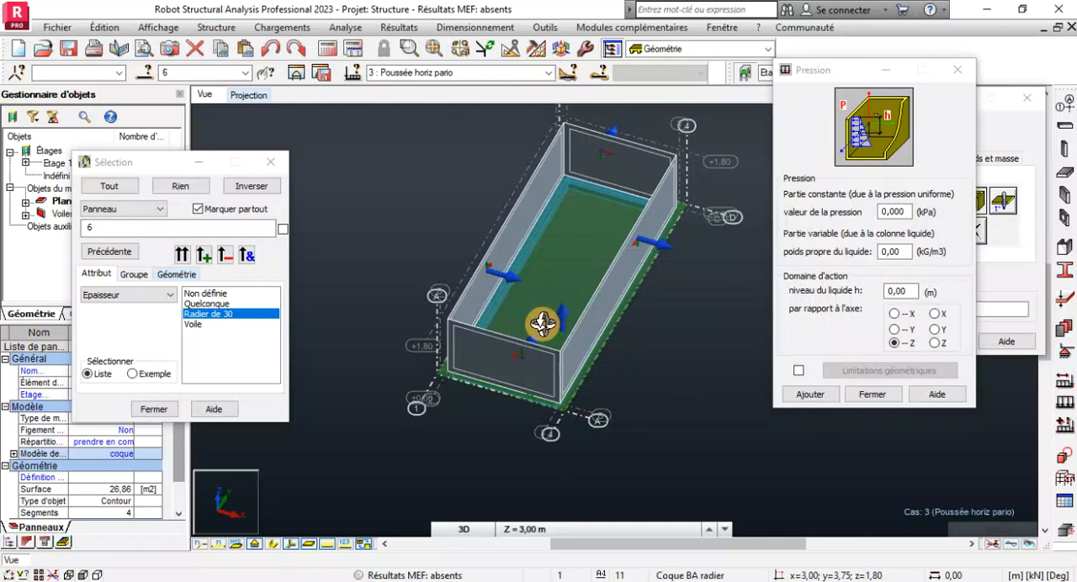
{"action": "scroll", "coordinate": [542, 324], "scroll_direction": "up", "scroll_amount": 1}
{"action": "scroll", "coordinate": [527, 381], "scroll_direction": "down", "scroll_amount": 1}
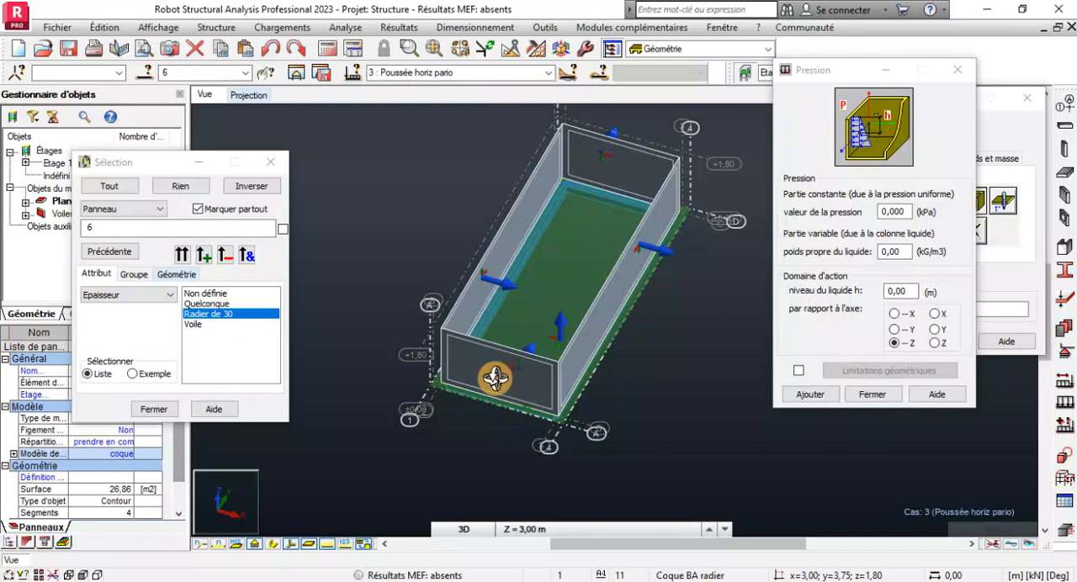
{"action": "scroll", "coordinate": [505, 287], "scroll_direction": "up", "scroll_amount": 1}
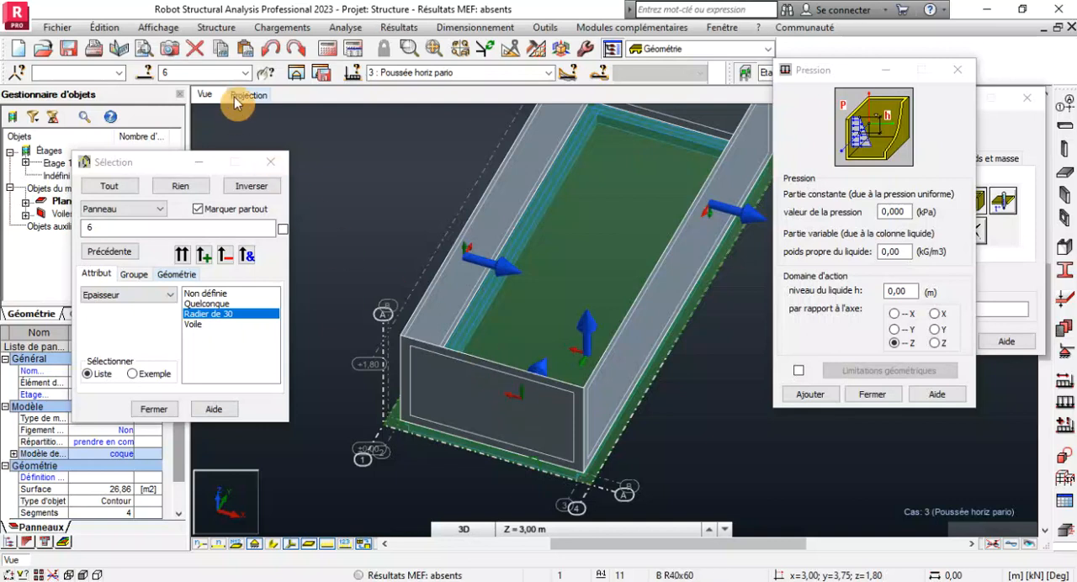
Open the panel local system orientation settings, enable reversing the local Z axis, and clear the panel selection.
{"action": "left_click", "coordinate": [216, 27]}
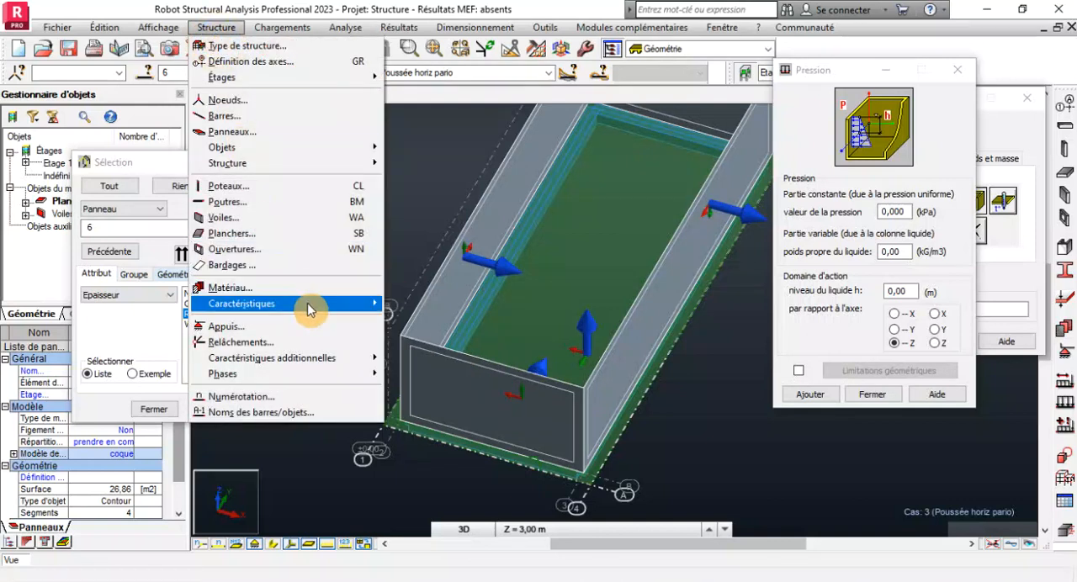
{"action": "mouse_move", "coordinate": [307, 302]}
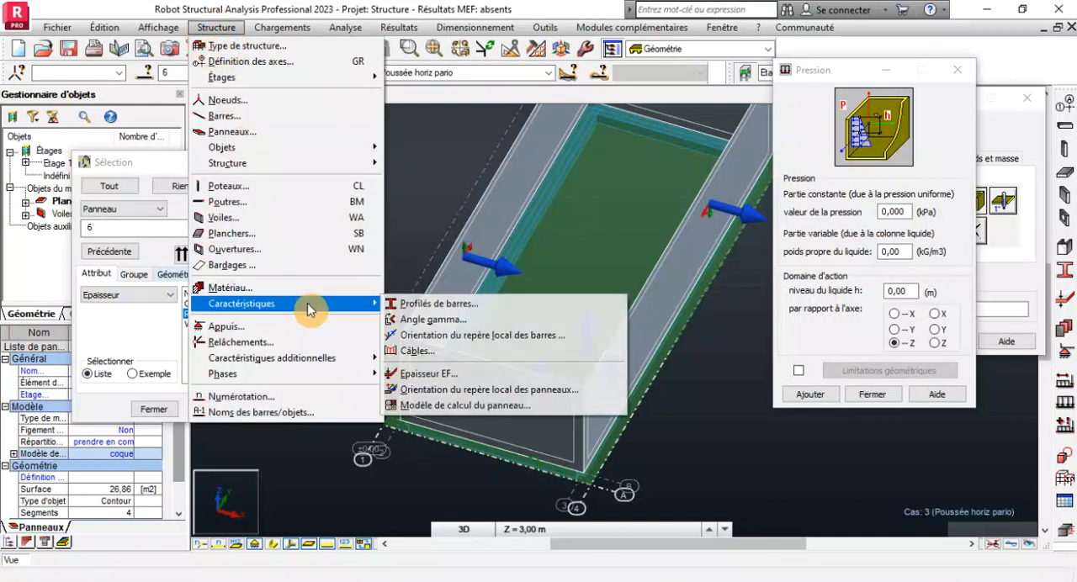
{"action": "left_click", "coordinate": [517, 392]}
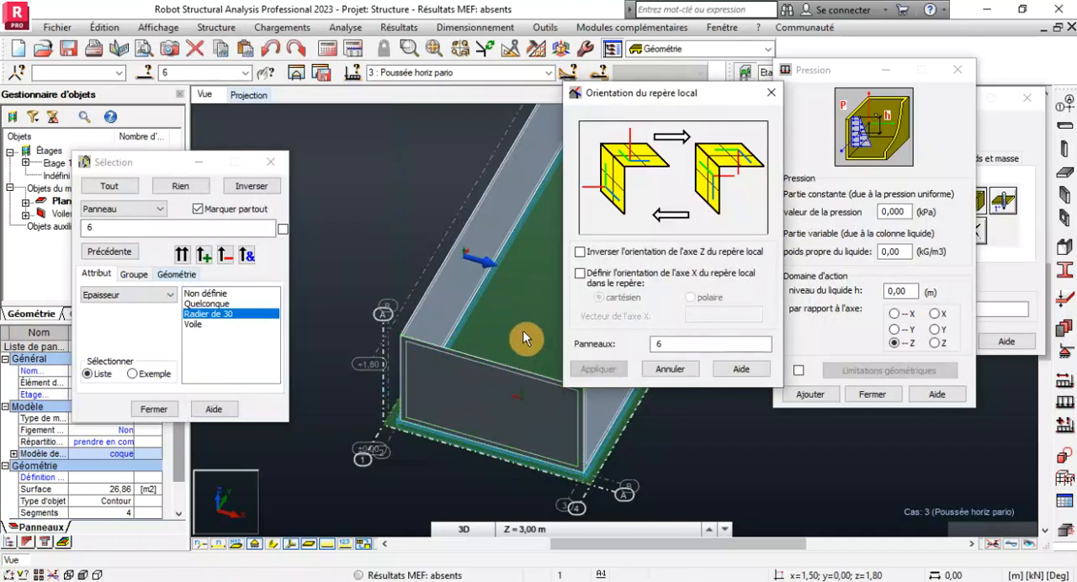
{"action": "left_click", "coordinate": [656, 345]}
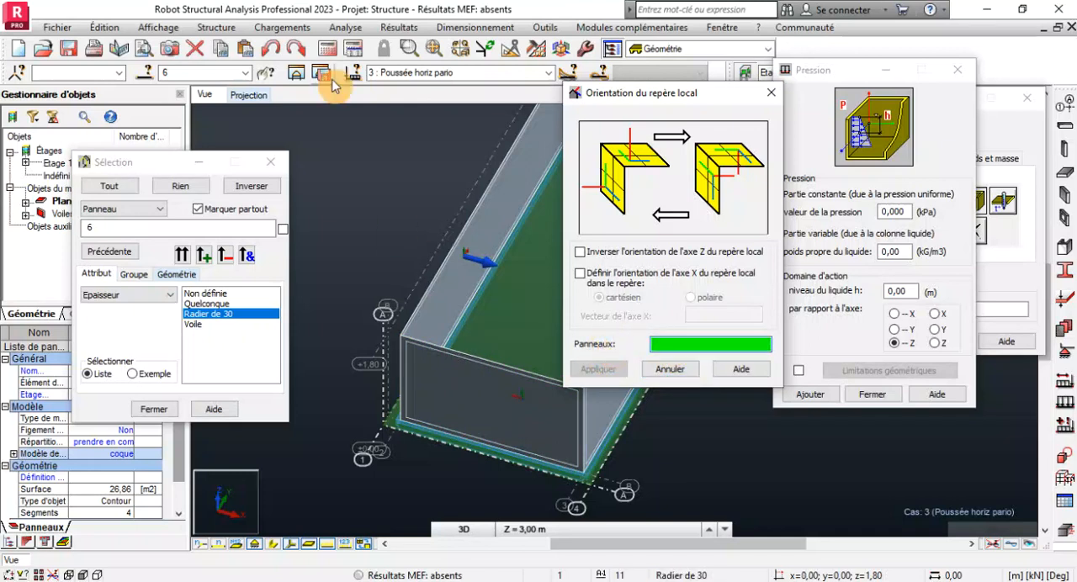
{"action": "right_click", "coordinate": [345, 112]}
{"action": "left_click", "coordinate": [333, 145]}
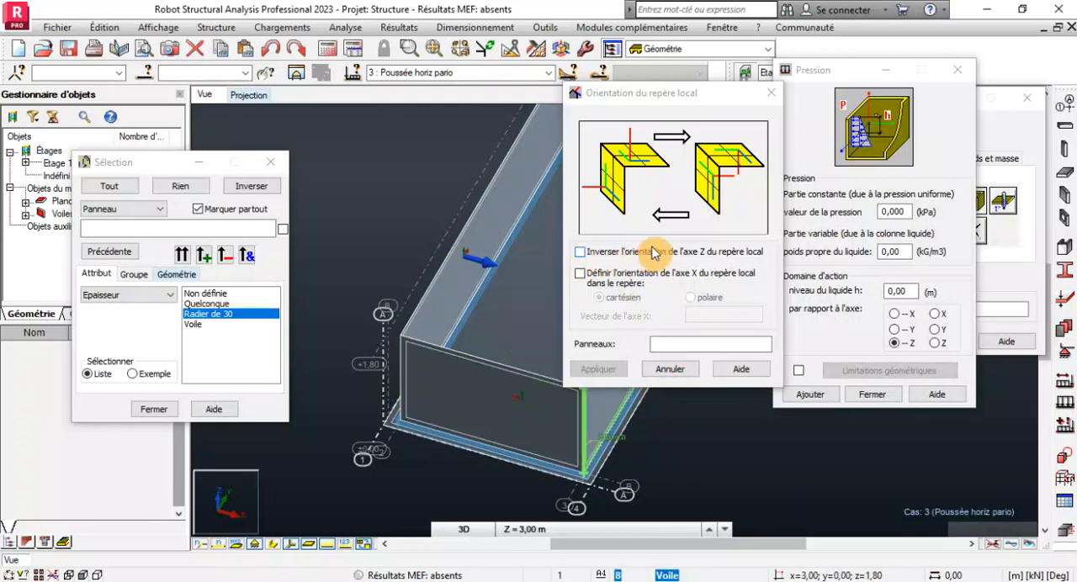
{"action": "left_click", "coordinate": [580, 252]}
{"action": "left_click", "coordinate": [656, 344]}
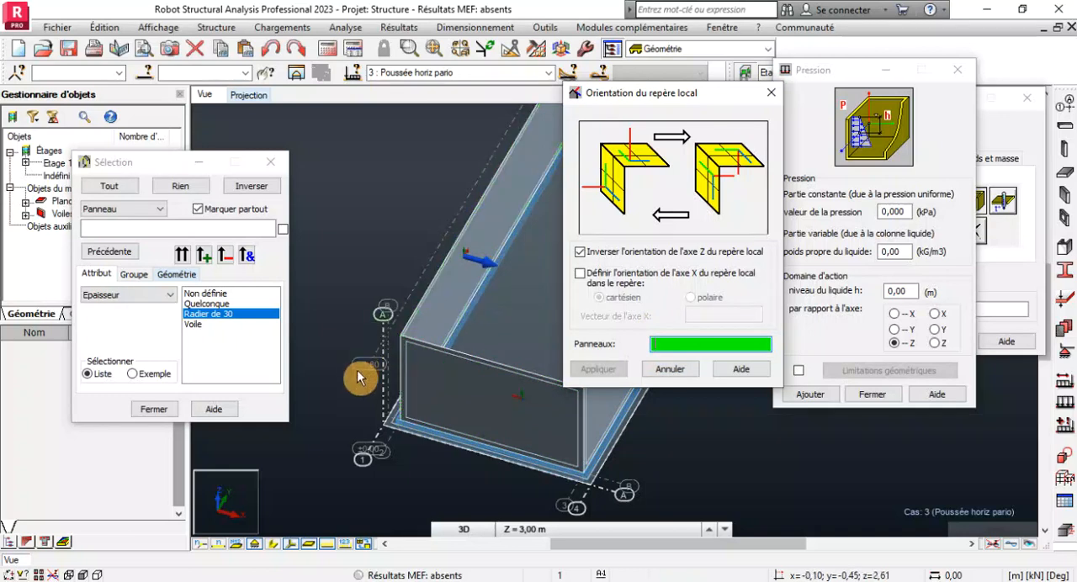
Reverse the local Z axis of wall panels 10 and 9, then close the orientation settings.
{"action": "scroll", "coordinate": [349, 408], "scroll_direction": "down", "scroll_amount": 3}
{"action": "scroll", "coordinate": [383, 376], "scroll_direction": "up", "scroll_amount": 3}
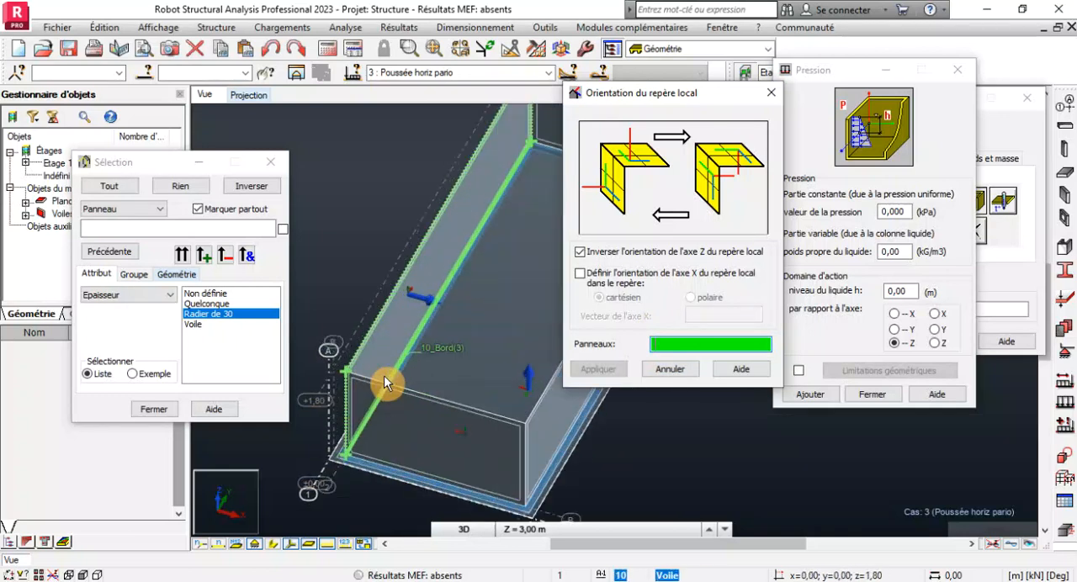
{"action": "left_click", "coordinate": [429, 251]}
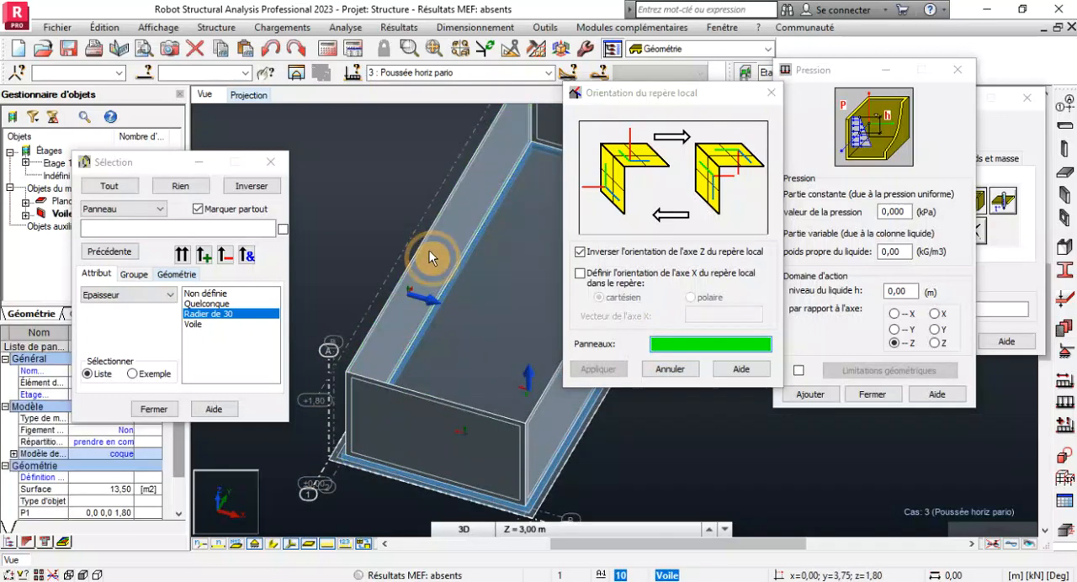
{"action": "left_click", "coordinate": [610, 372]}
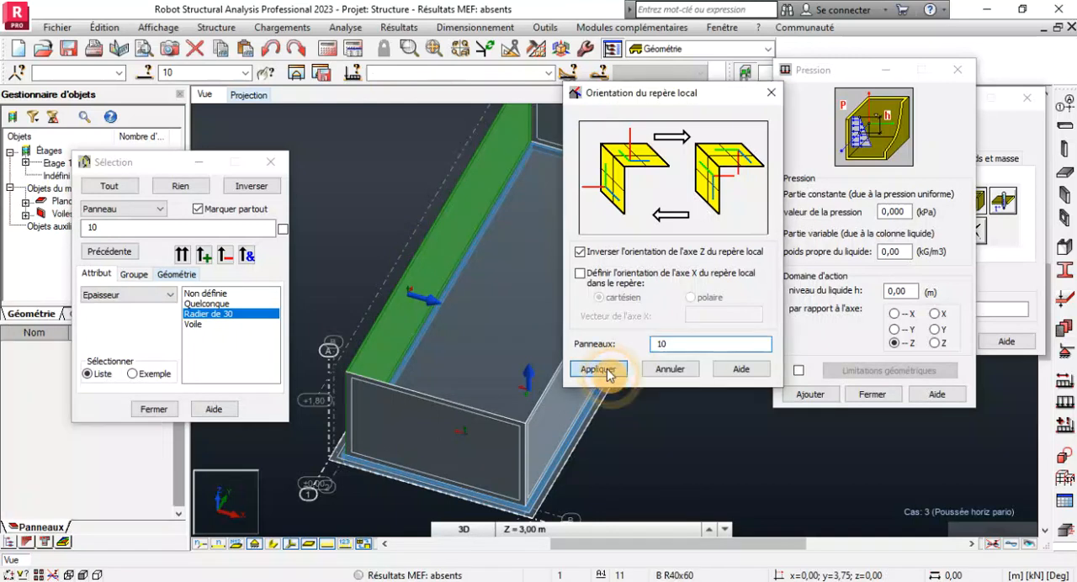
{"action": "left_click", "coordinate": [456, 446]}
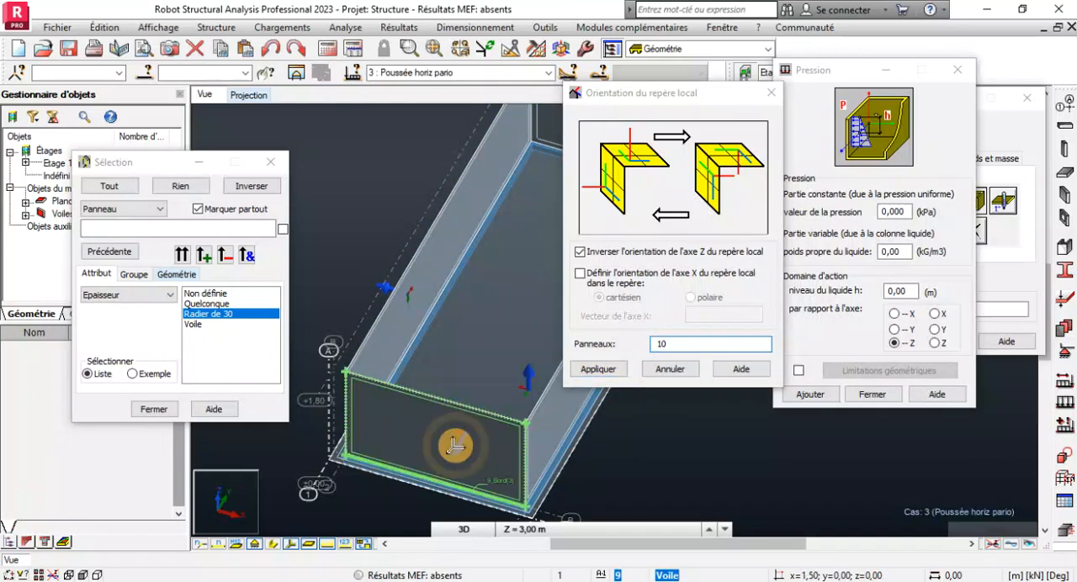
{"action": "scroll", "coordinate": [452, 385], "scroll_direction": "down", "scroll_amount": 3}
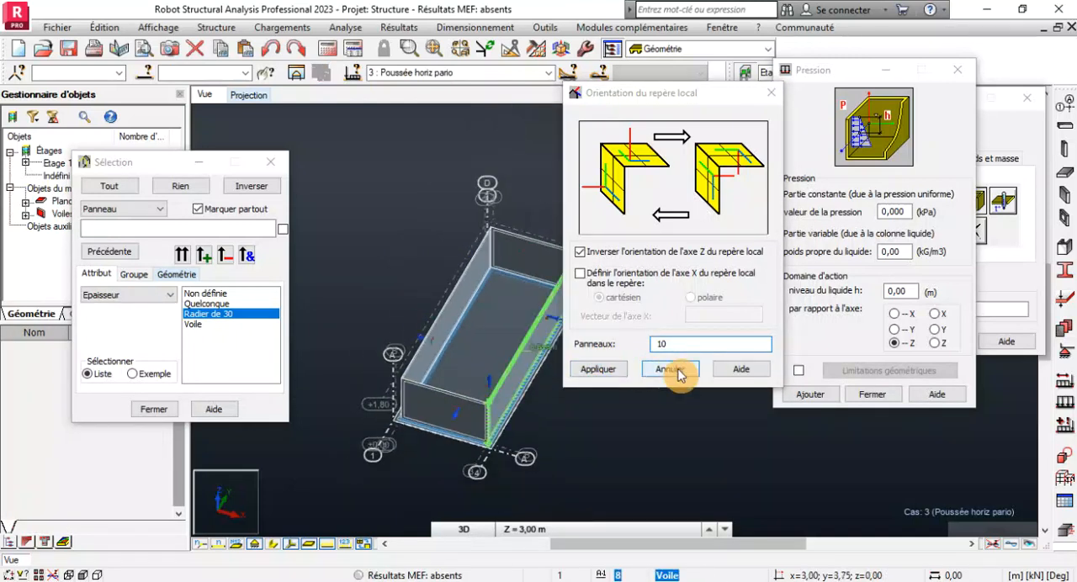
{"action": "left_click", "coordinate": [771, 93]}
Examine the local Z axis arrows of all the wall panels from several angles to check that their directions are consistent.
{"action": "scroll", "coordinate": [641, 278], "scroll_direction": "down", "scroll_amount": 1}
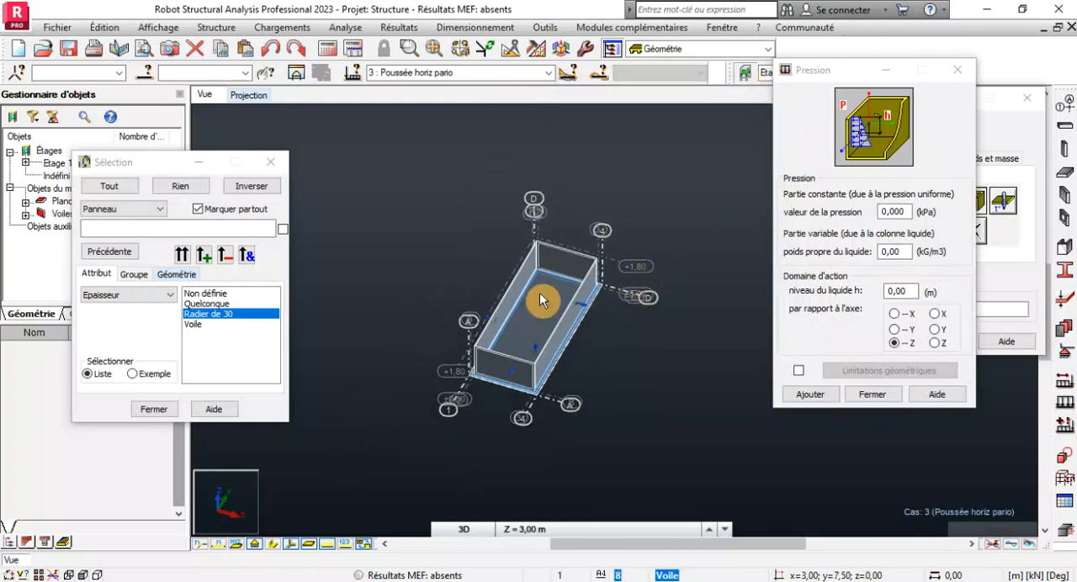
{"action": "right_click", "coordinate": [362, 229]}
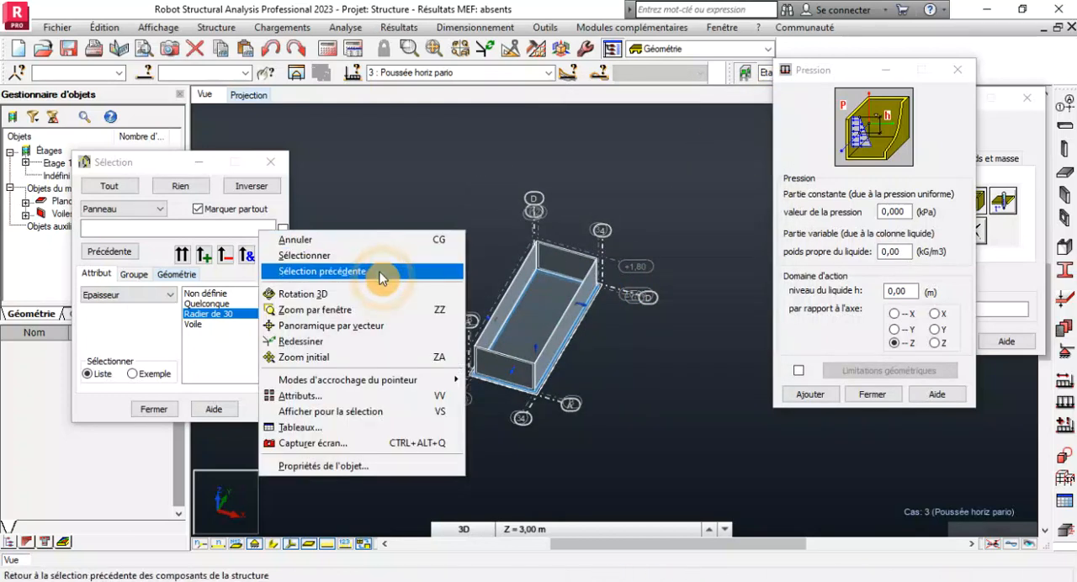
{"action": "left_click", "coordinate": [291, 545]}
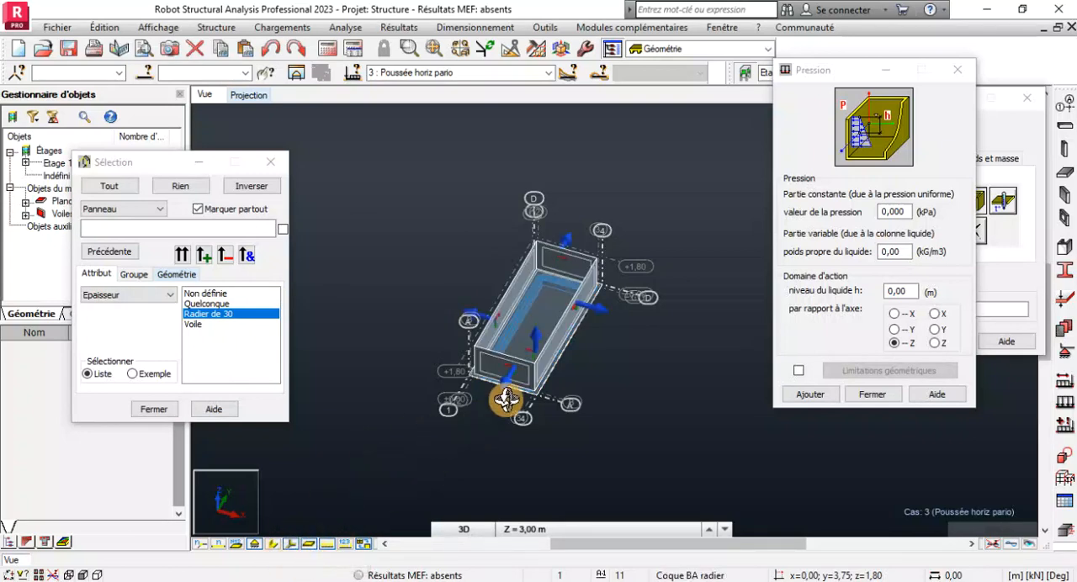
{"action": "scroll", "coordinate": [505, 421], "scroll_direction": "up", "scroll_amount": 5}
{"action": "scroll", "coordinate": [431, 410], "scroll_direction": "down", "scroll_amount": 3}
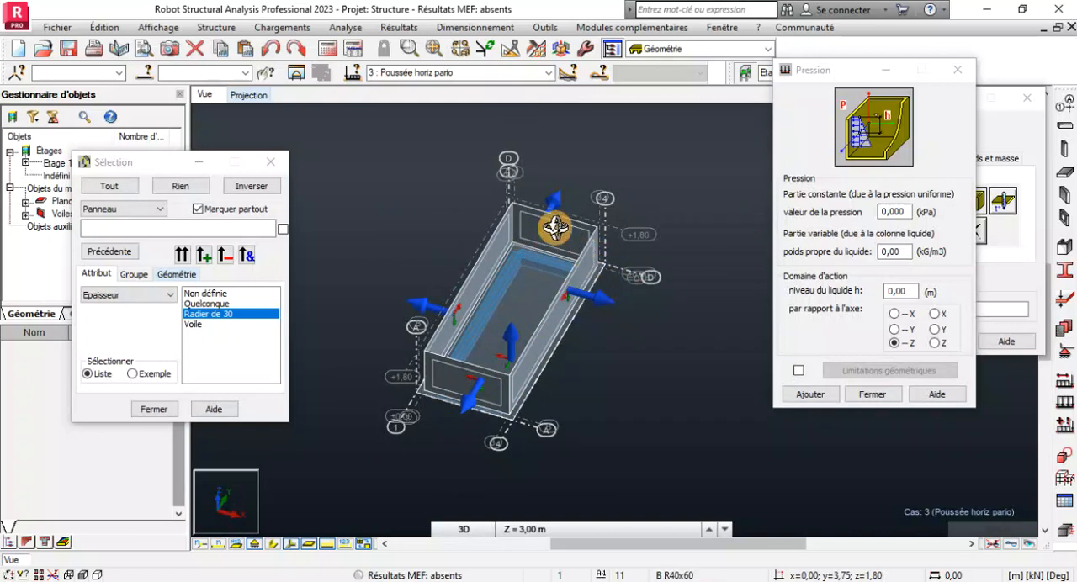
{"action": "scroll", "coordinate": [469, 427], "scroll_direction": "up", "scroll_amount": 5}
{"action": "scroll", "coordinate": [469, 427], "scroll_direction": "down", "scroll_amount": 5}
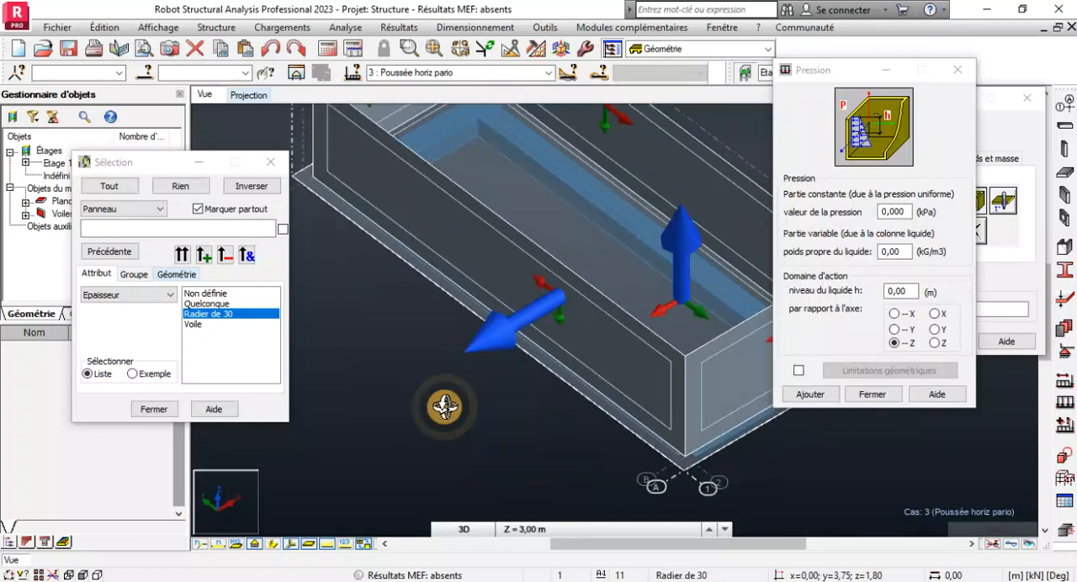
{"action": "scroll", "coordinate": [562, 318], "scroll_direction": "up", "scroll_amount": 3}
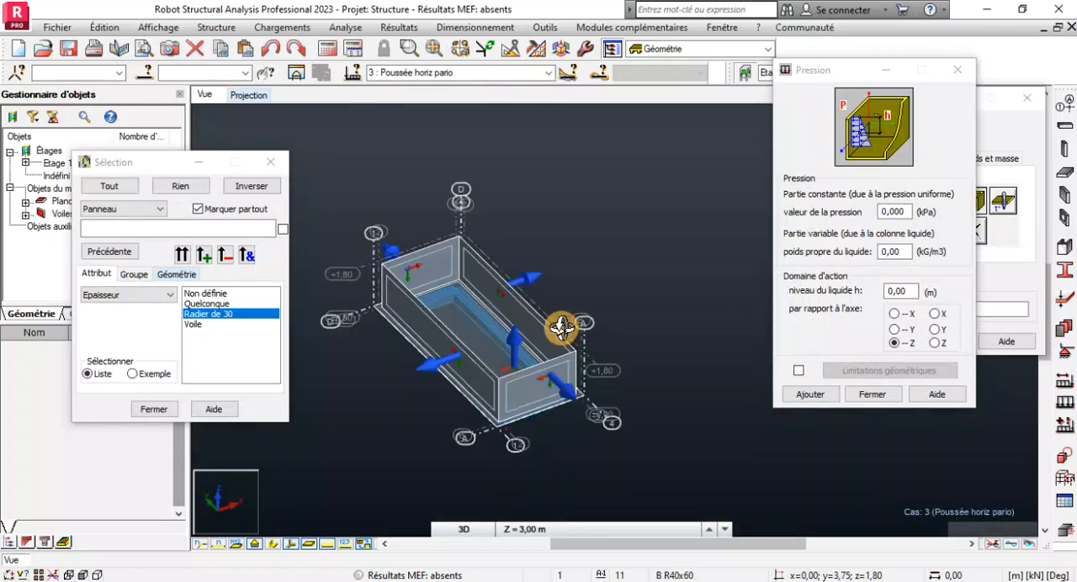
{"action": "scroll", "coordinate": [619, 361], "scroll_direction": "down", "scroll_amount": 1}
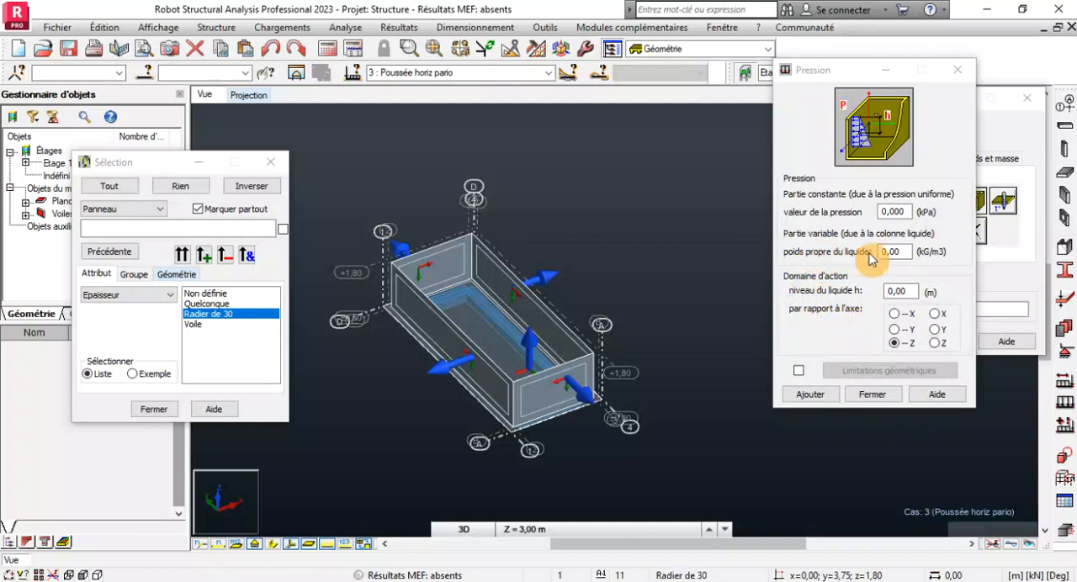
Define the hydrostatic pressure with a liquid weight of 1000 kg/m3 and a liquid level of 1.80 m along -Z, and add it.
{"action": "double_click", "coordinate": [905, 251]}
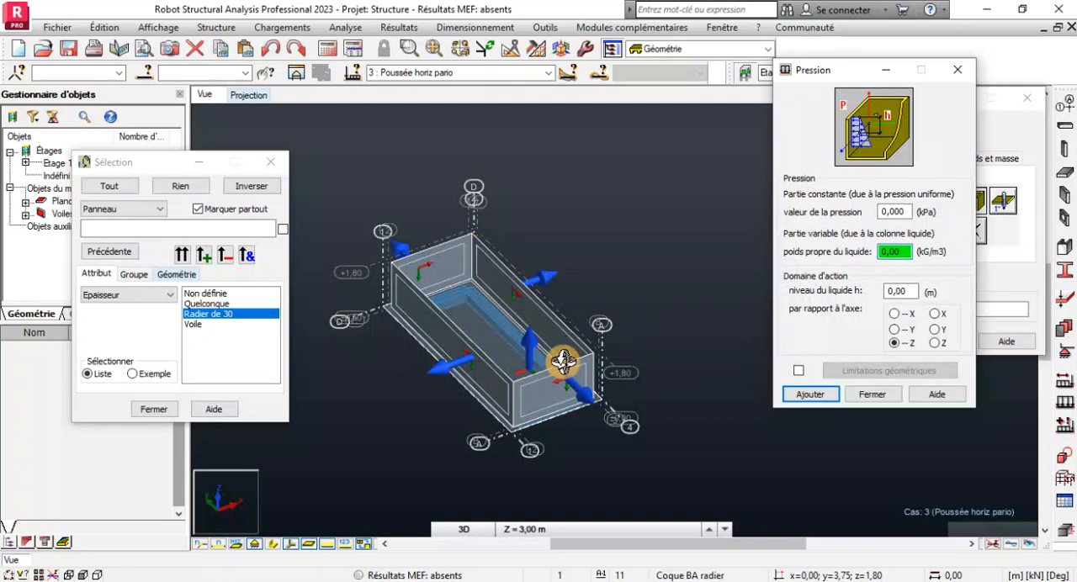
{"action": "left_click_drag", "start_coordinate": [904, 252], "coordinate": [866, 251]}
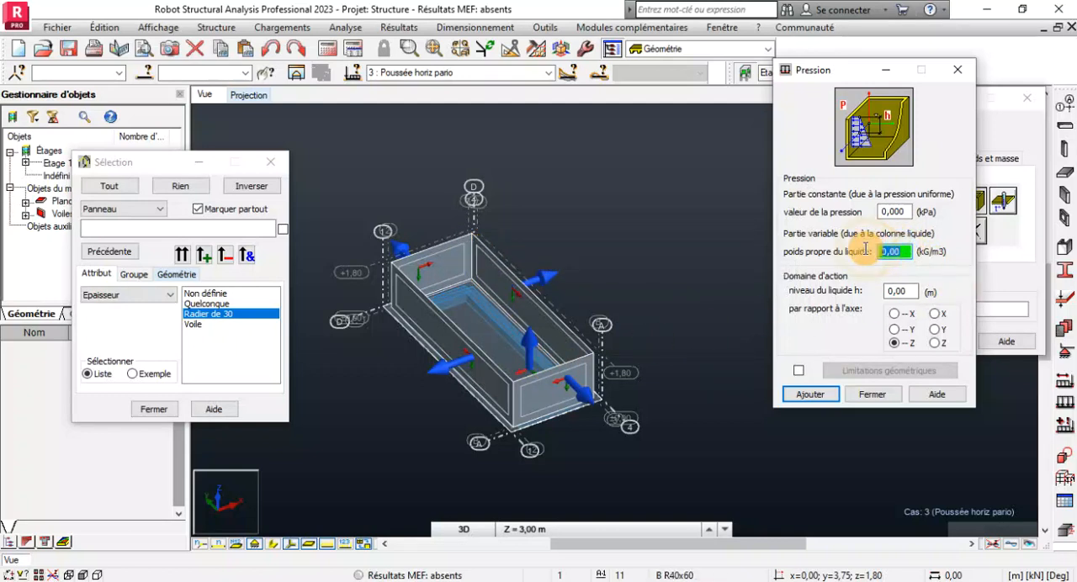
{"action": "type", "text": "100"}
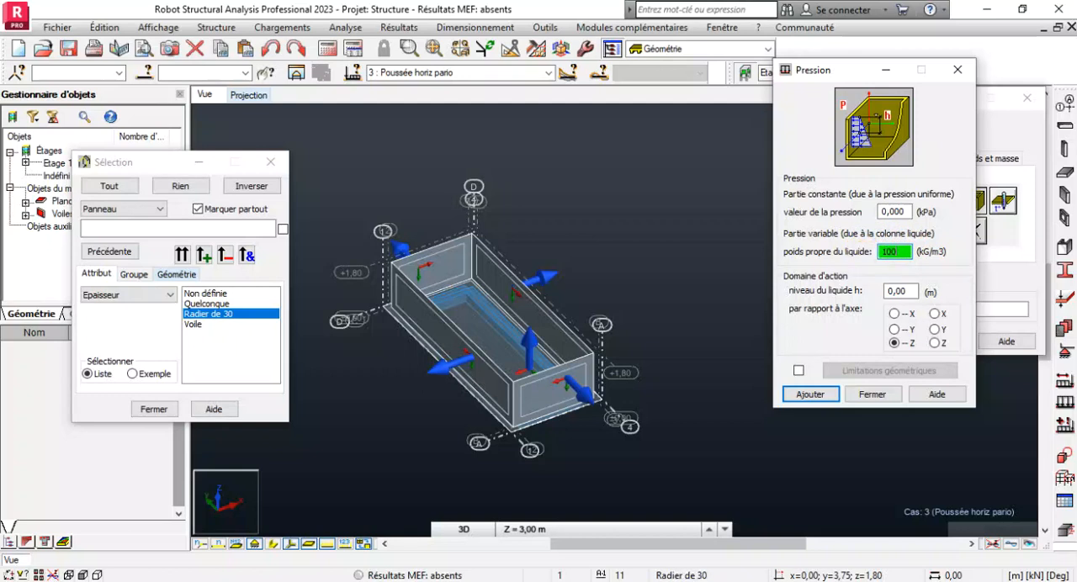
{"action": "type", "text": "0"}
{"action": "left_click_drag", "start_coordinate": [867, 251], "coordinate": [955, 255]}
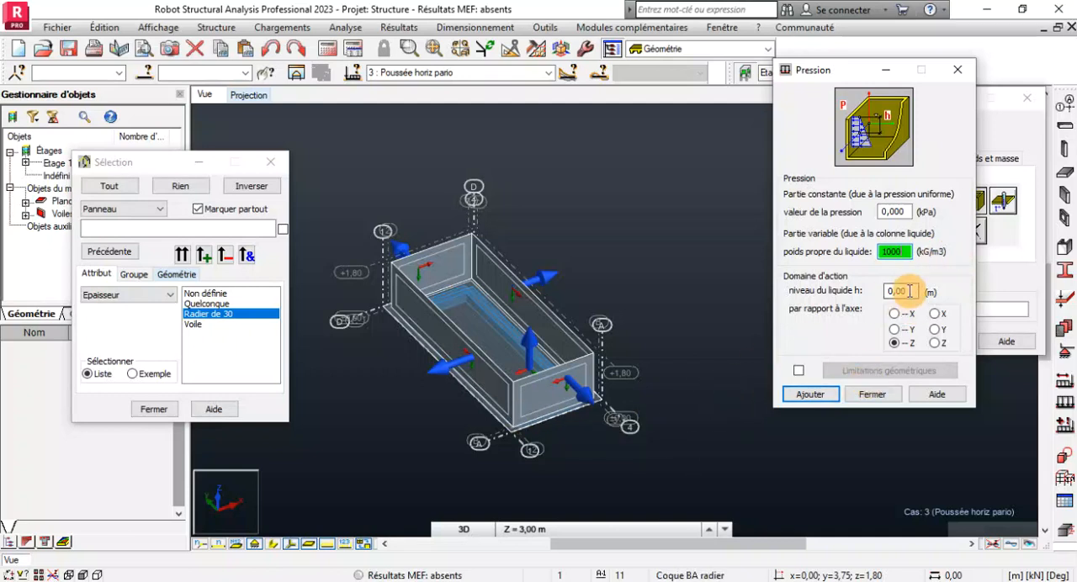
{"action": "scroll", "coordinate": [505, 449], "scroll_direction": "up", "scroll_amount": 3}
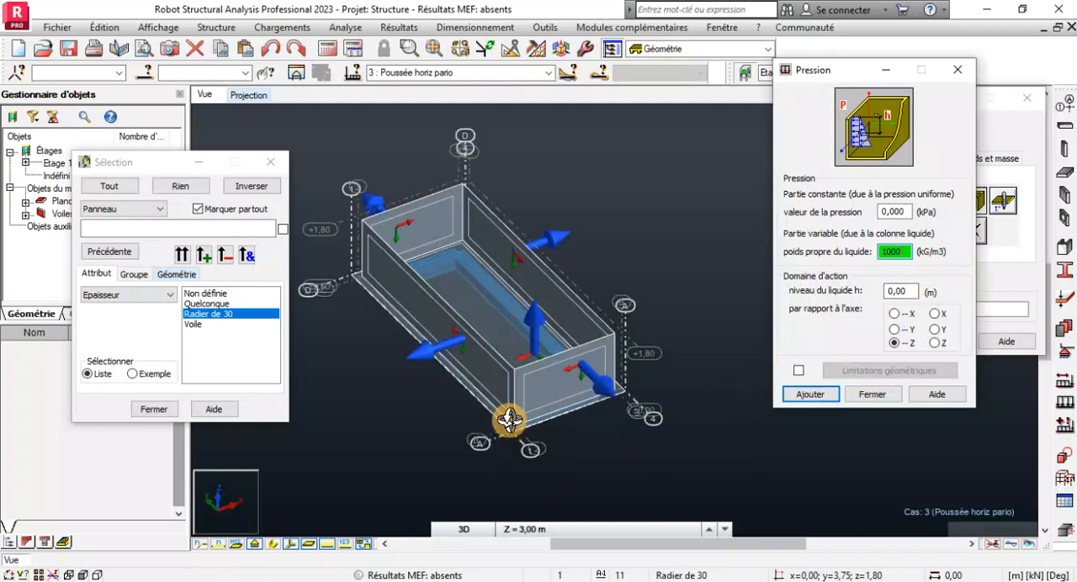
{"action": "left_click", "coordinate": [902, 291]}
{"action": "type", "text": "1.8"}
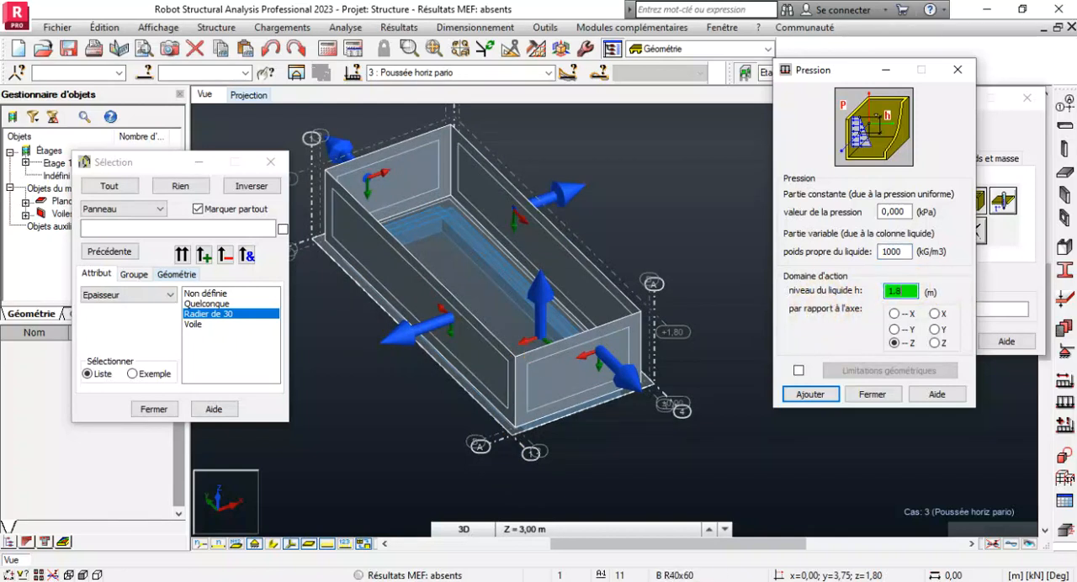
{"action": "type", "text": "0"}
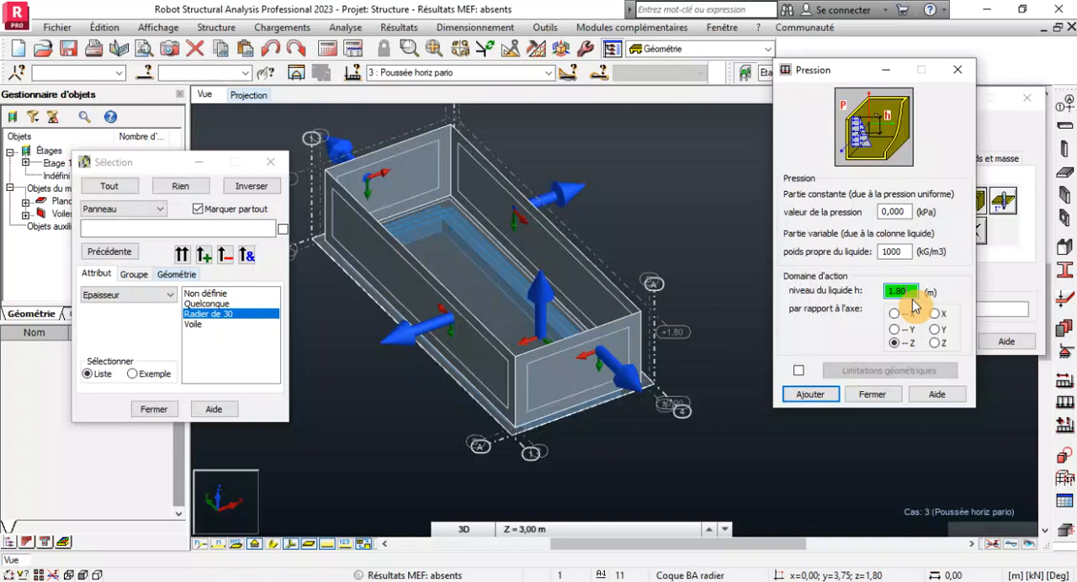
{"action": "left_click", "coordinate": [810, 394]}
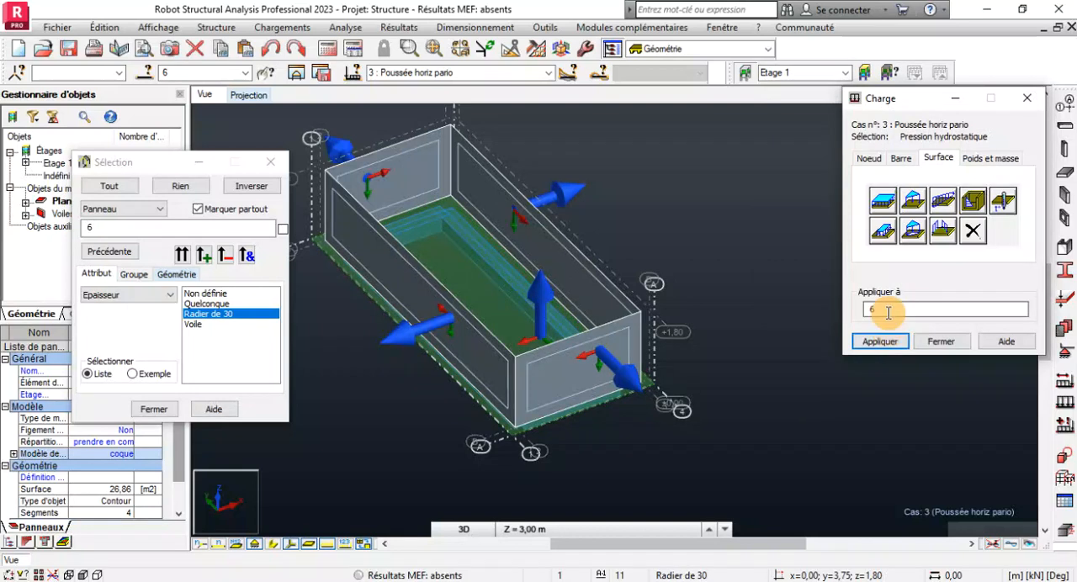
Clear panel 6 from the load targets and apply the hydrostatic pressure to the four wall panels 7, 8, 10 and 9.
{"action": "right_click", "coordinate": [650, 184]}
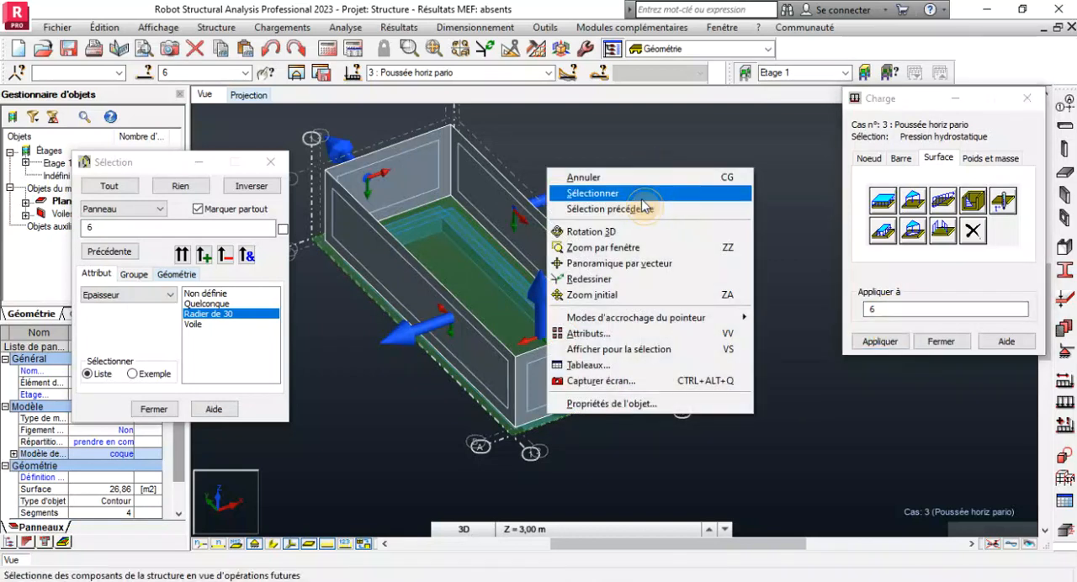
{"action": "left_click", "coordinate": [642, 199]}
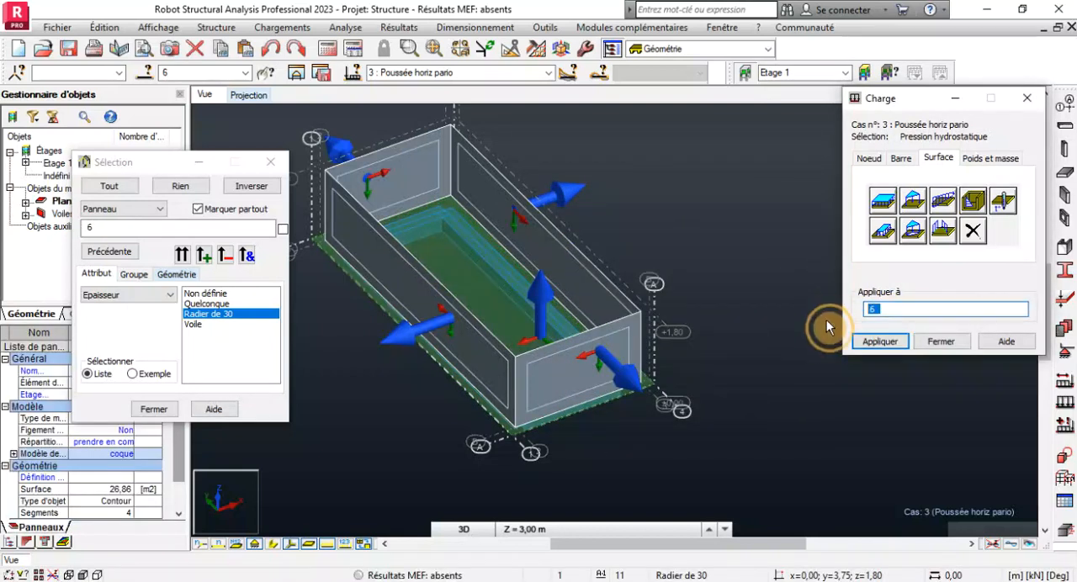
{"action": "key", "text": "BackSpace"}
{"action": "left_click", "coordinate": [656, 158]}
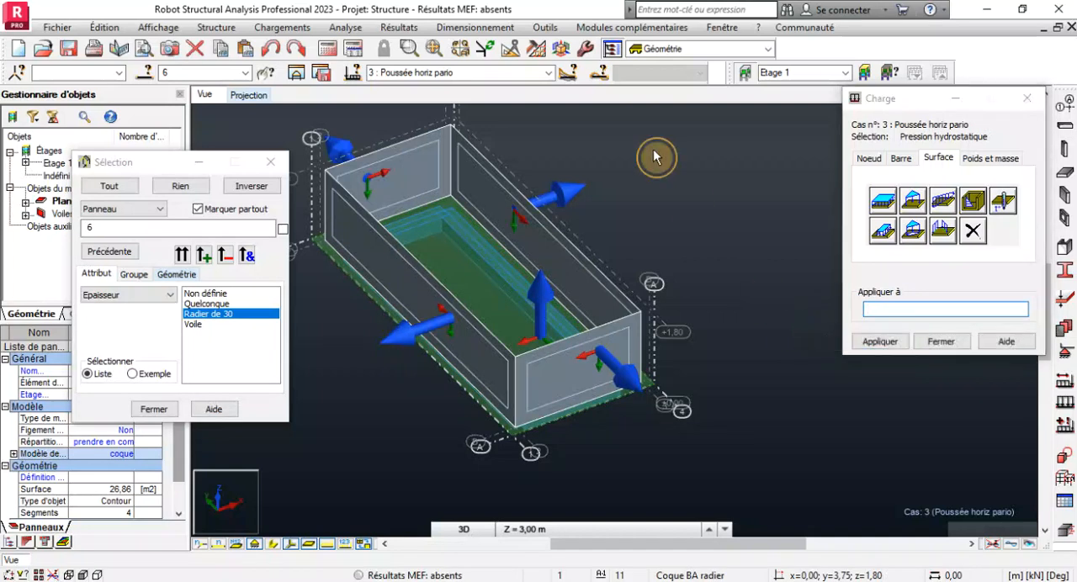
{"action": "left_click", "coordinate": [889, 308]}
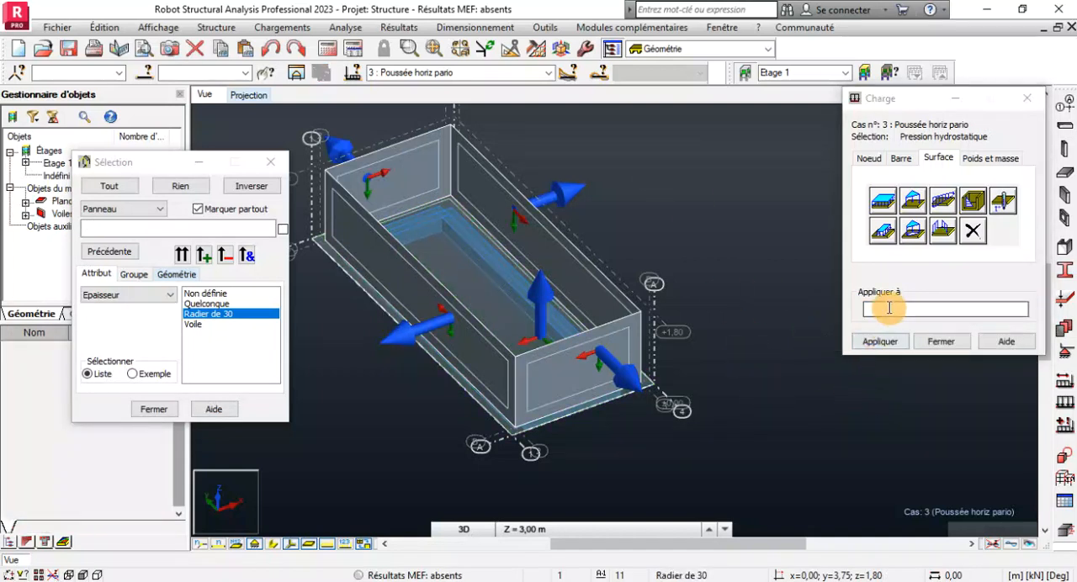
{"action": "left_click", "coordinate": [889, 308]}
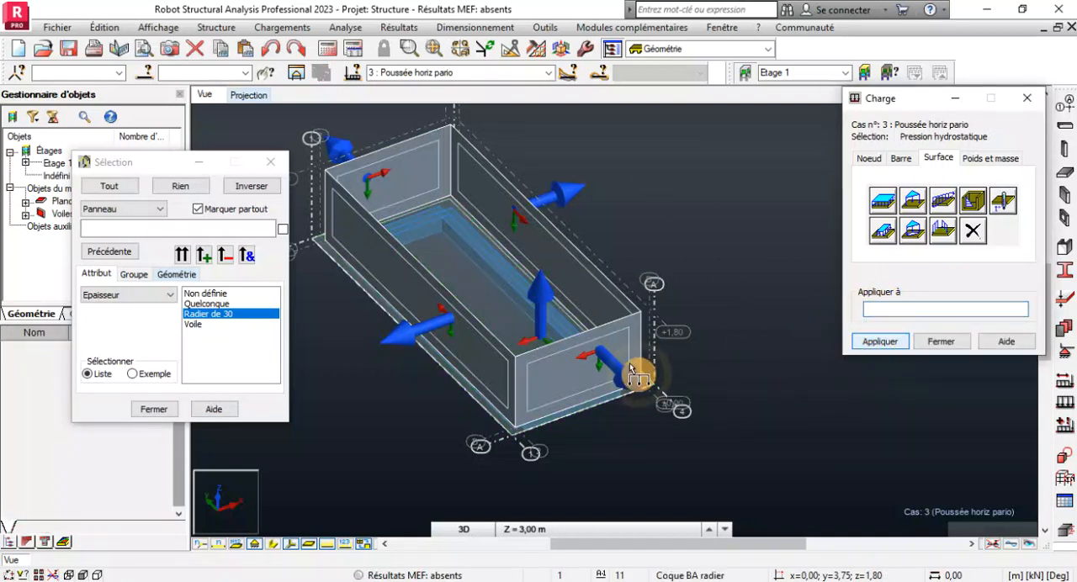
{"action": "left_click", "coordinate": [412, 185]}
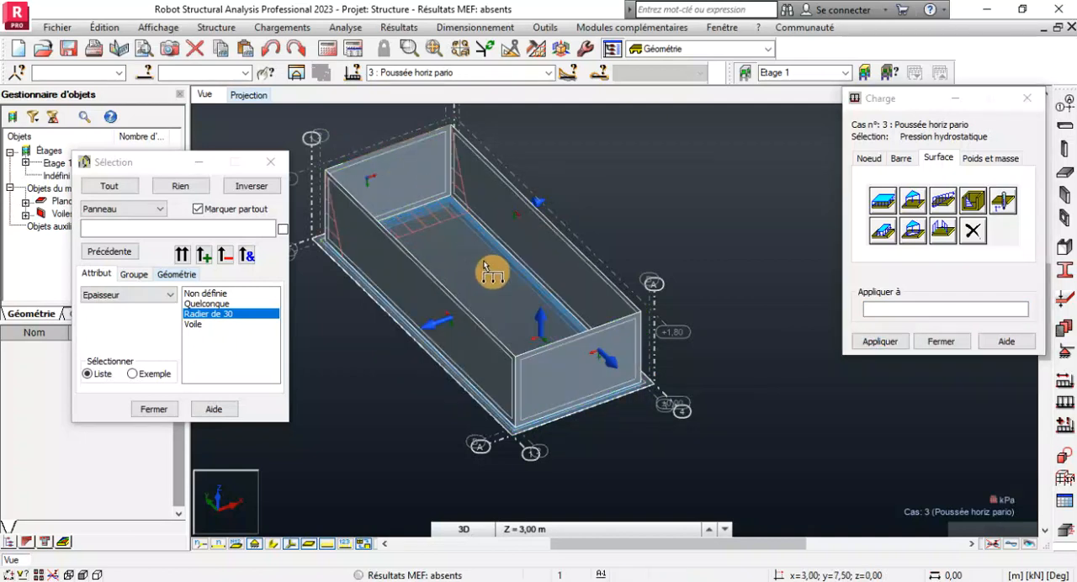
{"action": "left_click", "coordinate": [570, 260]}
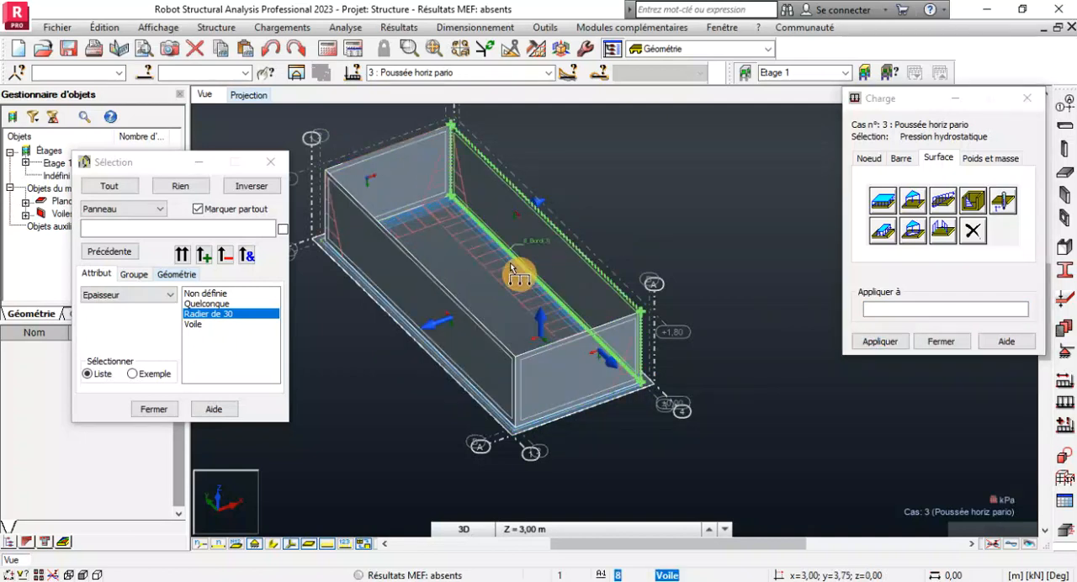
{"action": "left_click", "coordinate": [436, 292]}
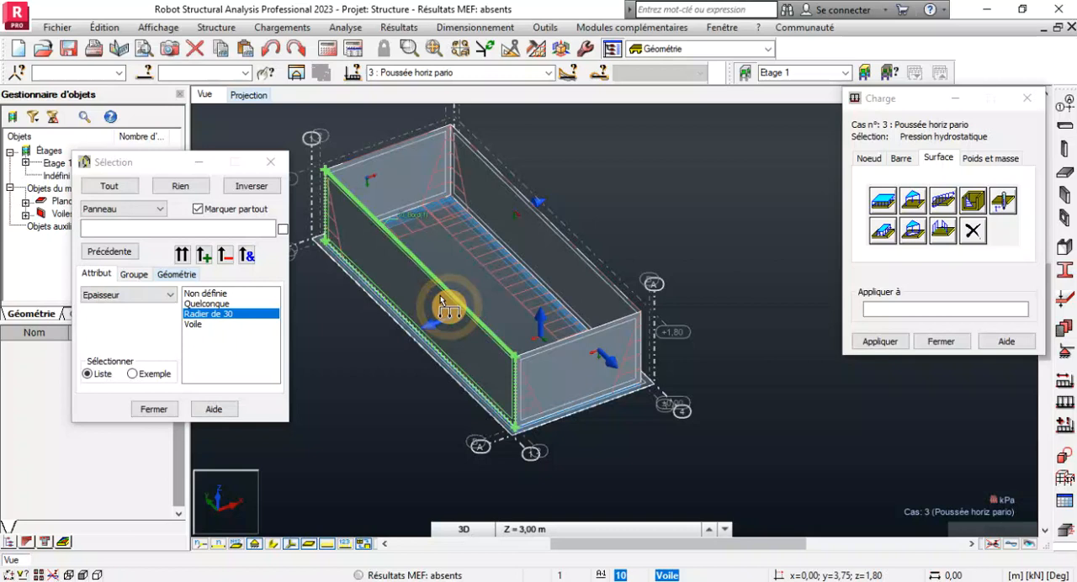
{"action": "left_click", "coordinate": [579, 372]}
{"action": "scroll", "coordinate": [440, 175], "scroll_direction": "up", "scroll_amount": 4}
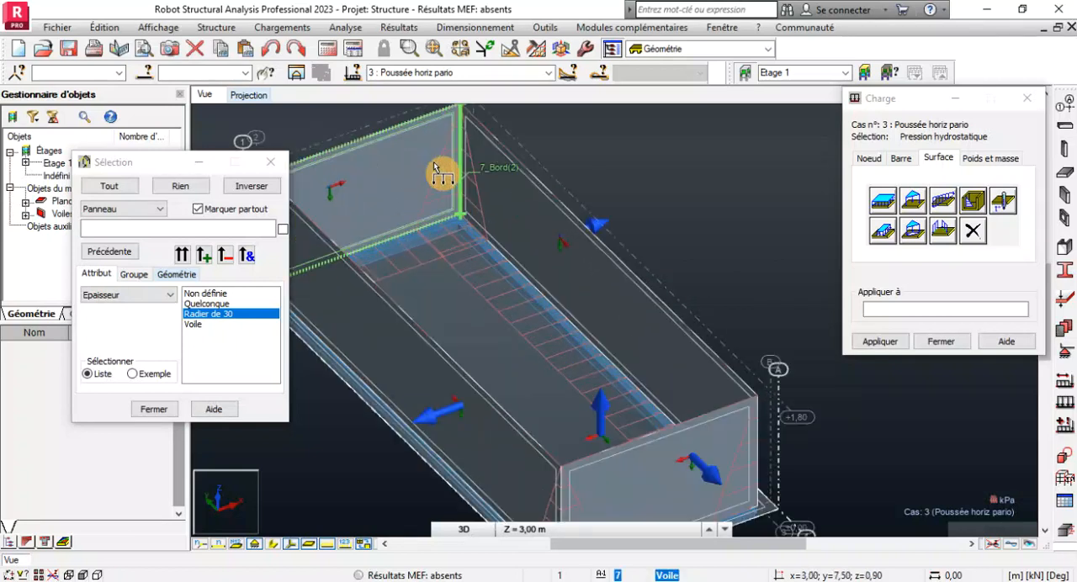
Examine the hydrostatic pressure diagrams on the four wall panels and their corners from several angles.
{"action": "scroll", "coordinate": [474, 181], "scroll_direction": "up", "scroll_amount": 1}
{"action": "scroll", "coordinate": [601, 367], "scroll_direction": "down", "scroll_amount": 2}
{"action": "scroll", "coordinate": [593, 295], "scroll_direction": "up", "scroll_amount": 1}
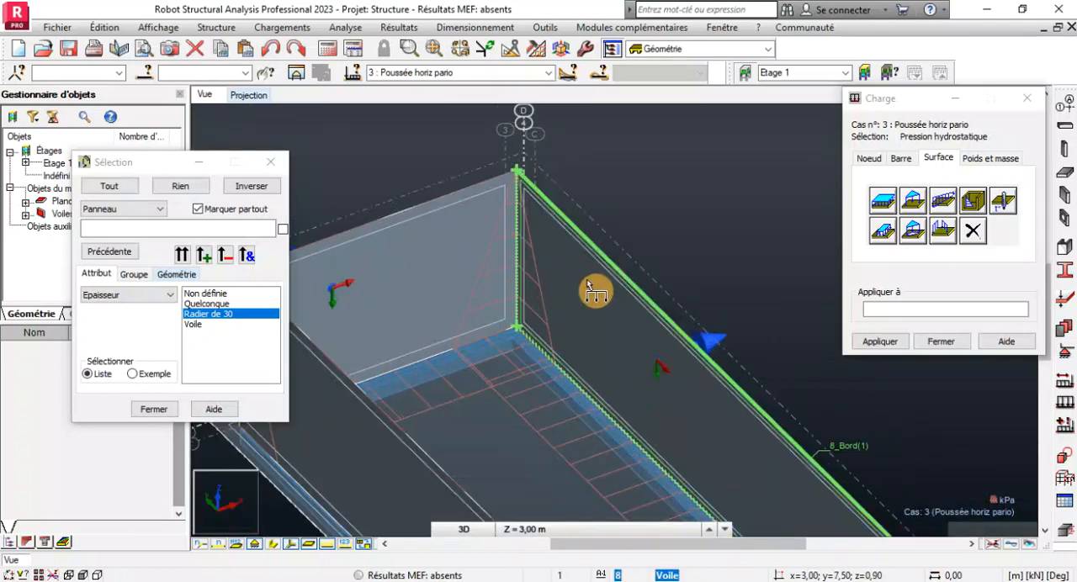
{"action": "scroll", "coordinate": [538, 239], "scroll_direction": "up", "scroll_amount": 2}
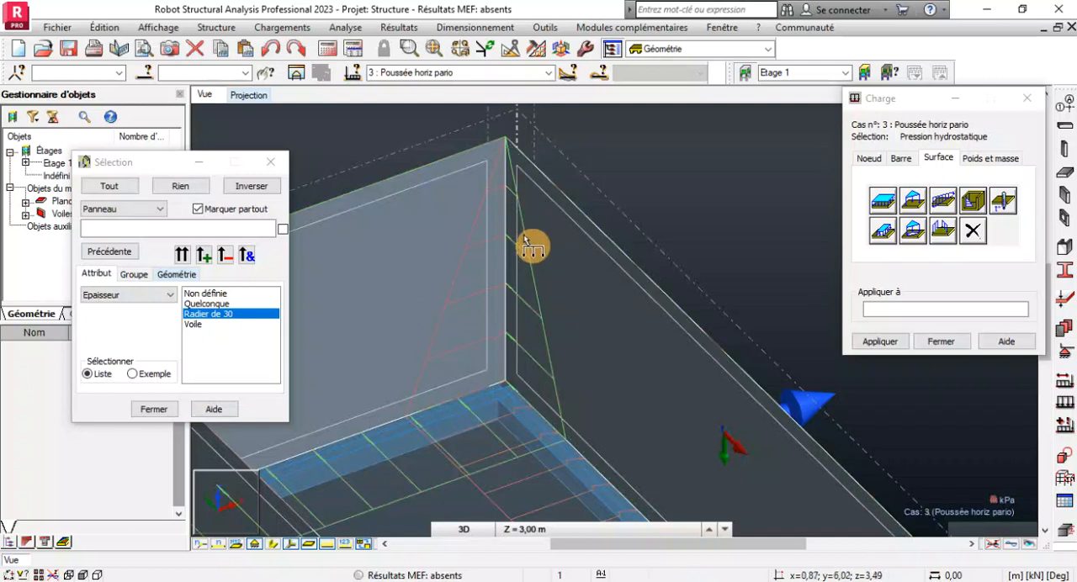
{"action": "scroll", "coordinate": [574, 236], "scroll_direction": "down", "scroll_amount": 2}
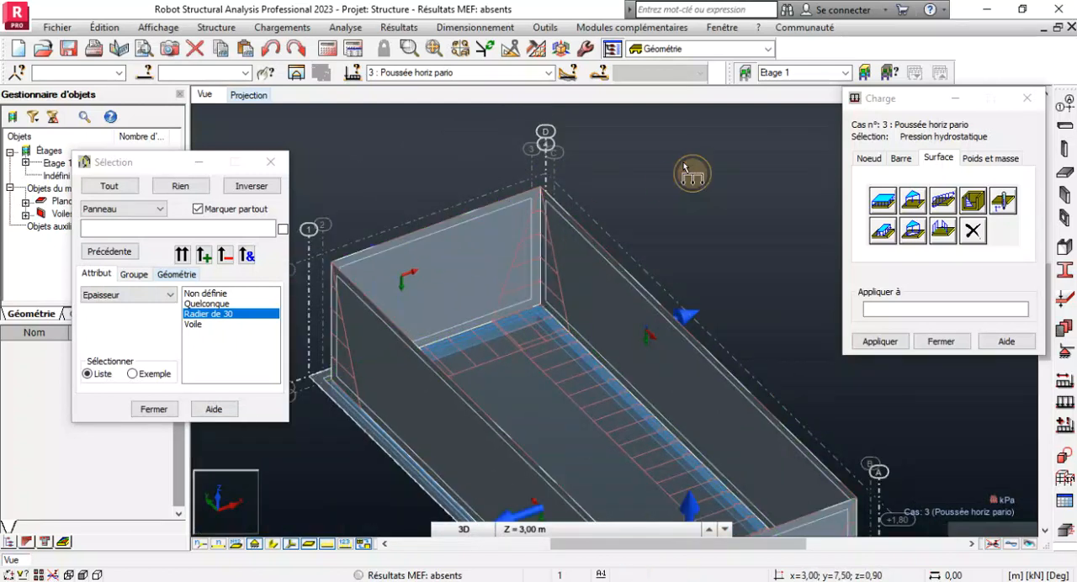
{"action": "right_click", "coordinate": [694, 173]}
{"action": "left_click", "coordinate": [644, 224]}
{"action": "left_click_drag", "start_coordinate": [642, 288], "coordinate": [495, 314]}
{"action": "scroll", "coordinate": [485, 212], "scroll_direction": "up", "scroll_amount": 5}
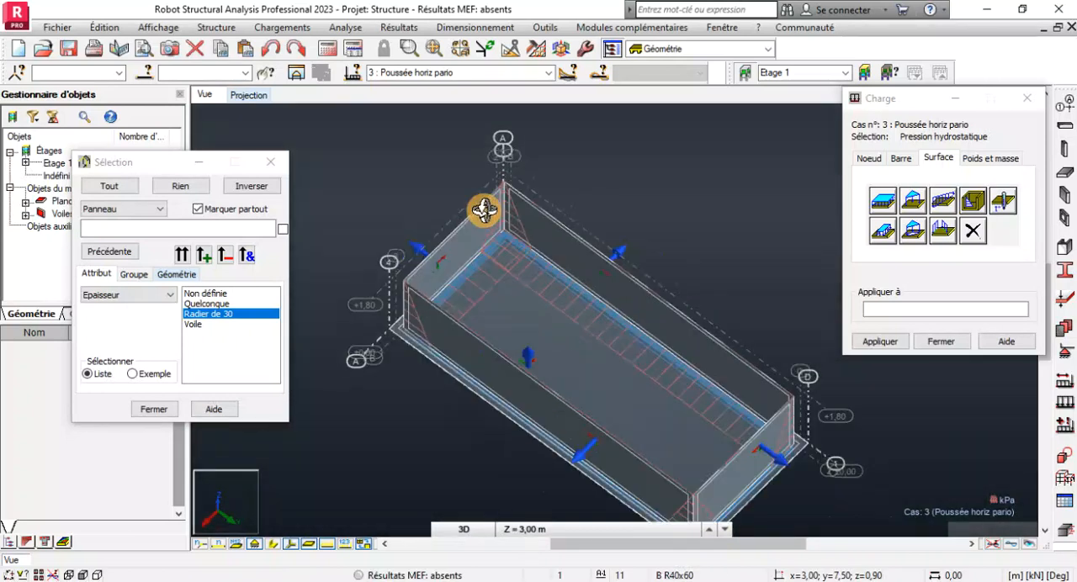
{"action": "left_click_drag", "start_coordinate": [519, 261], "coordinate": [532, 233]}
{"action": "scroll", "coordinate": [540, 225], "scroll_direction": "up", "scroll_amount": 4}
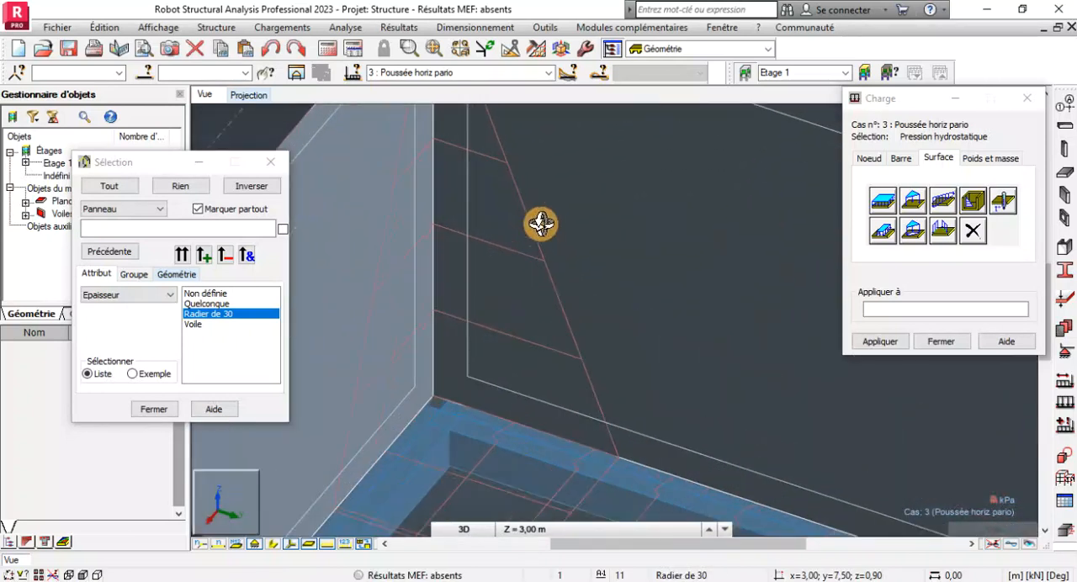
{"action": "scroll", "coordinate": [544, 321], "scroll_direction": "down", "scroll_amount": 8}
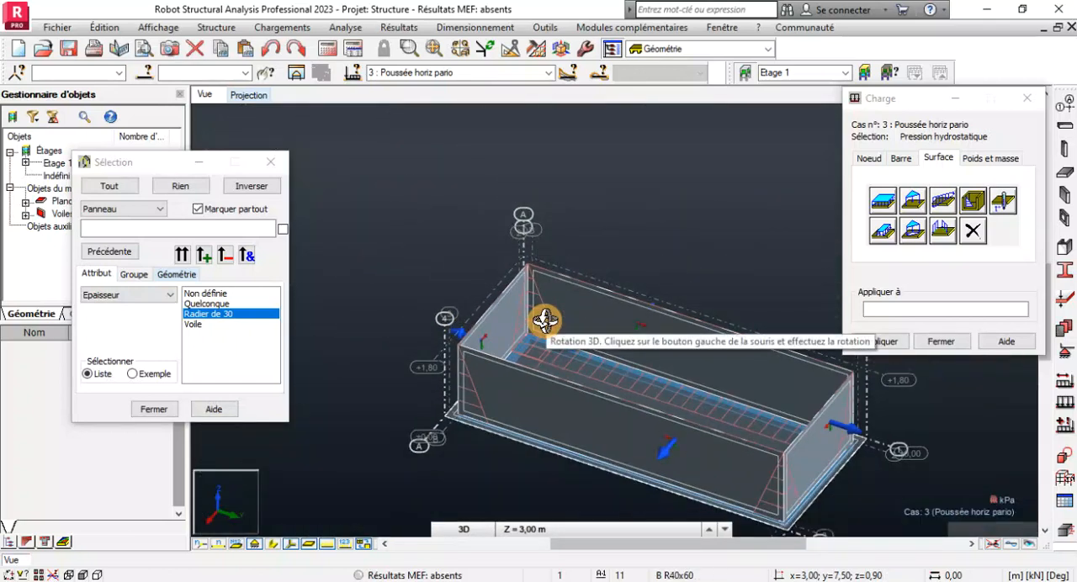
{"action": "scroll", "coordinate": [545, 321], "scroll_direction": "down", "scroll_amount": 5}
{"action": "left_click_drag", "start_coordinate": [505, 339], "coordinate": [669, 364]}
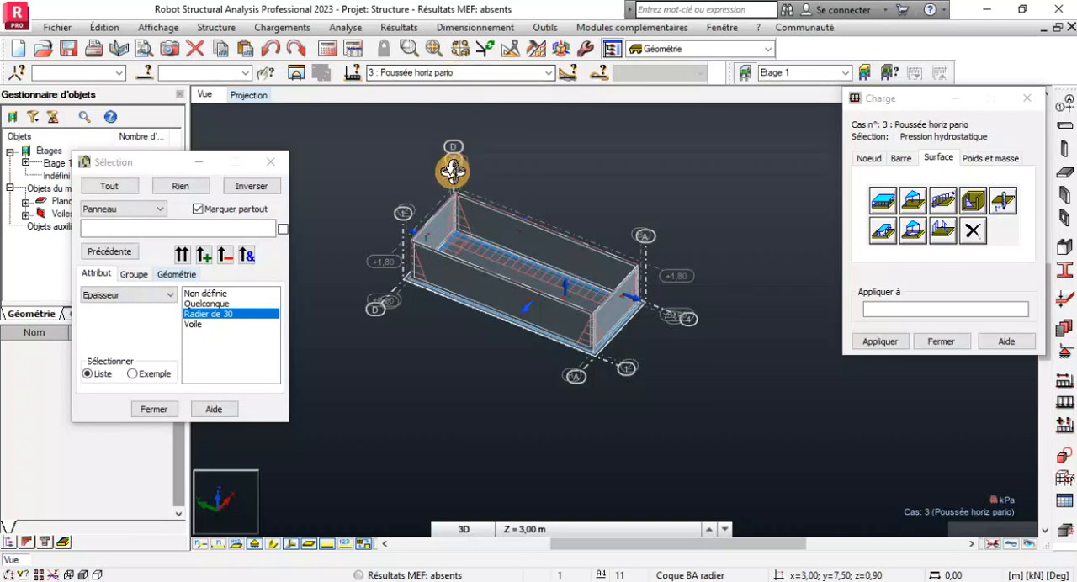
{"action": "scroll", "coordinate": [474, 202], "scroll_direction": "up", "scroll_amount": 2}
{"action": "scroll", "coordinate": [524, 308], "scroll_direction": "up", "scroll_amount": 2}
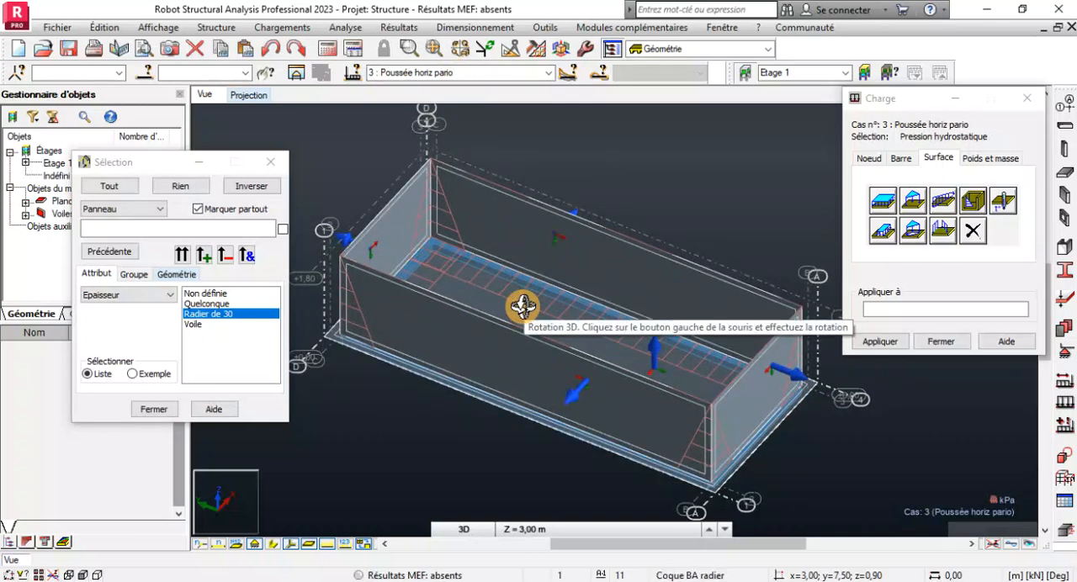
{"action": "scroll", "coordinate": [614, 313], "scroll_direction": "down", "scroll_amount": 2}
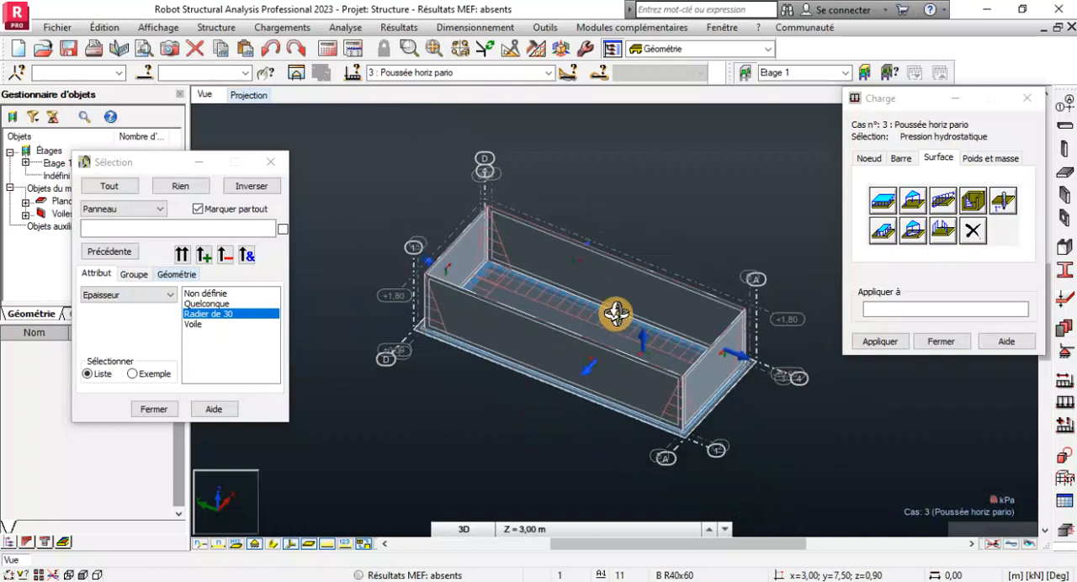
{"action": "scroll", "coordinate": [598, 323], "scroll_direction": "up", "scroll_amount": 2}
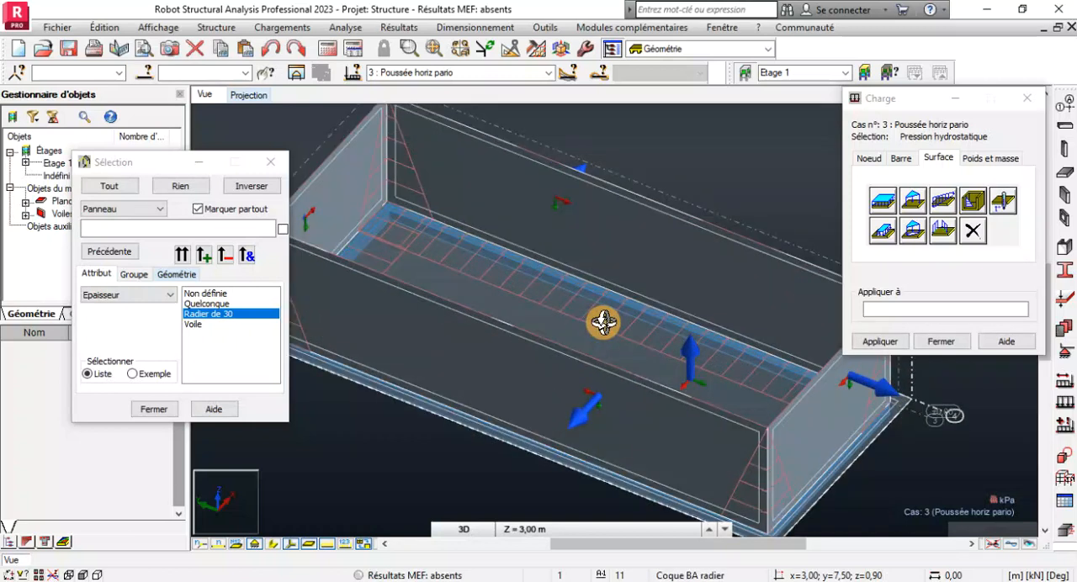
{"action": "scroll", "coordinate": [604, 321], "scroll_direction": "down", "scroll_amount": 1}
{"action": "scroll", "coordinate": [609, 321], "scroll_direction": "down", "scroll_amount": 1}
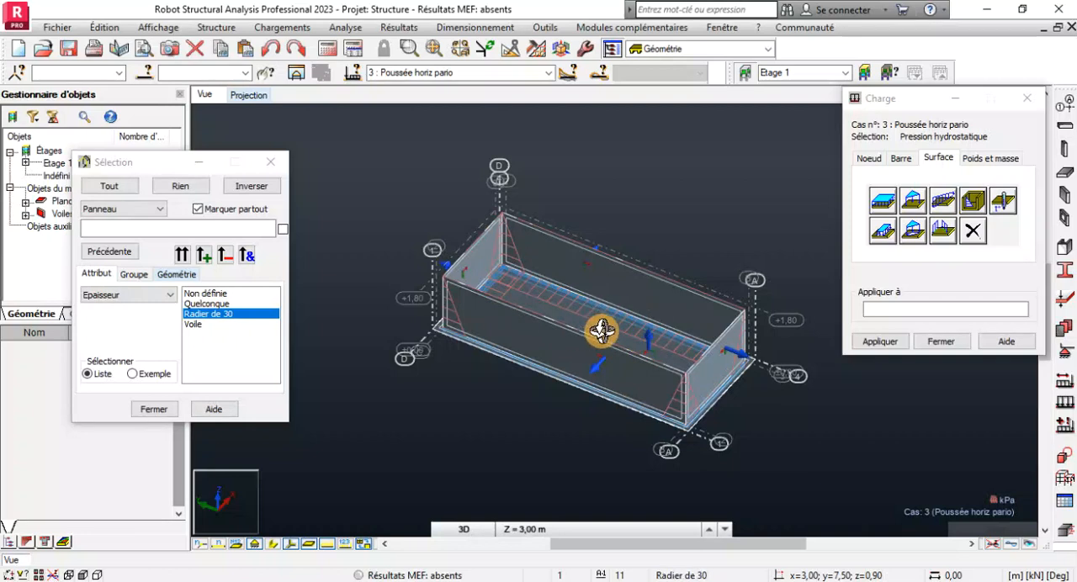
Make case 4, Poussée verticale, the active load case and open the definition of a uniform surface load.
{"action": "left_click", "coordinate": [933, 342]}
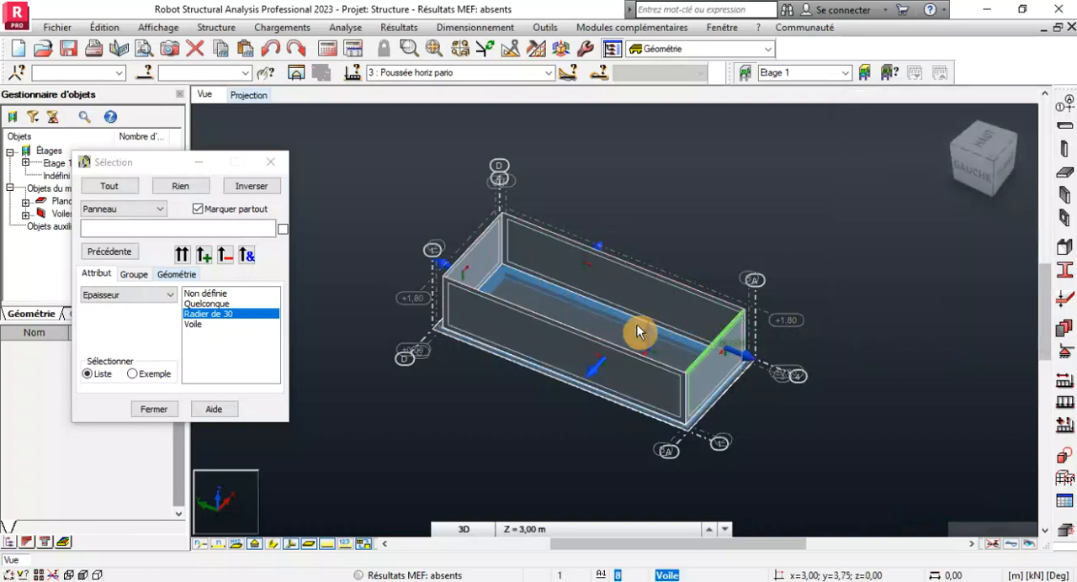
{"action": "left_click", "coordinate": [548, 73]}
{"action": "left_click", "coordinate": [409, 119]}
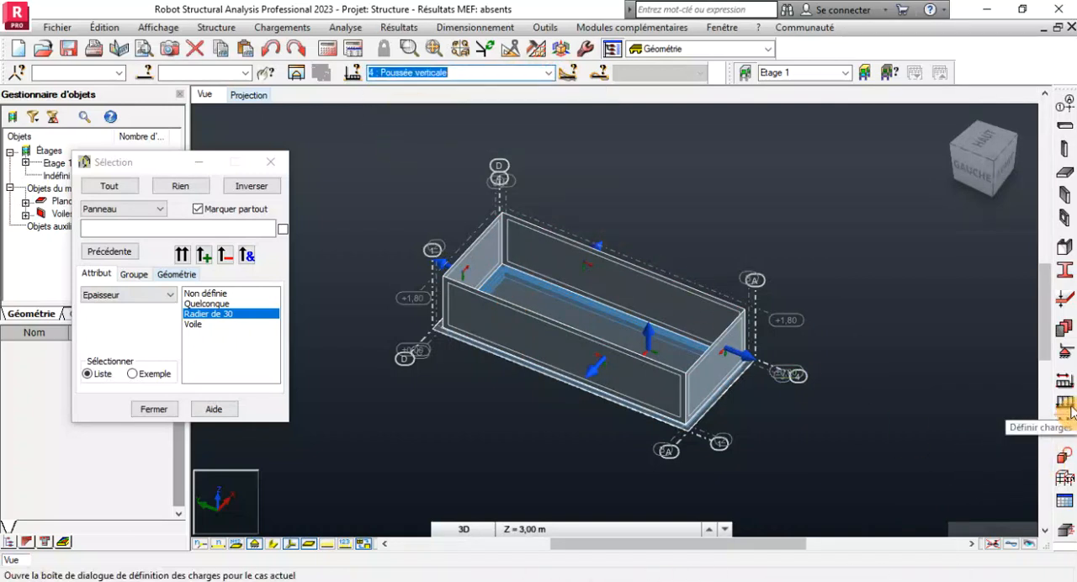
{"action": "left_click", "coordinate": [1062, 423]}
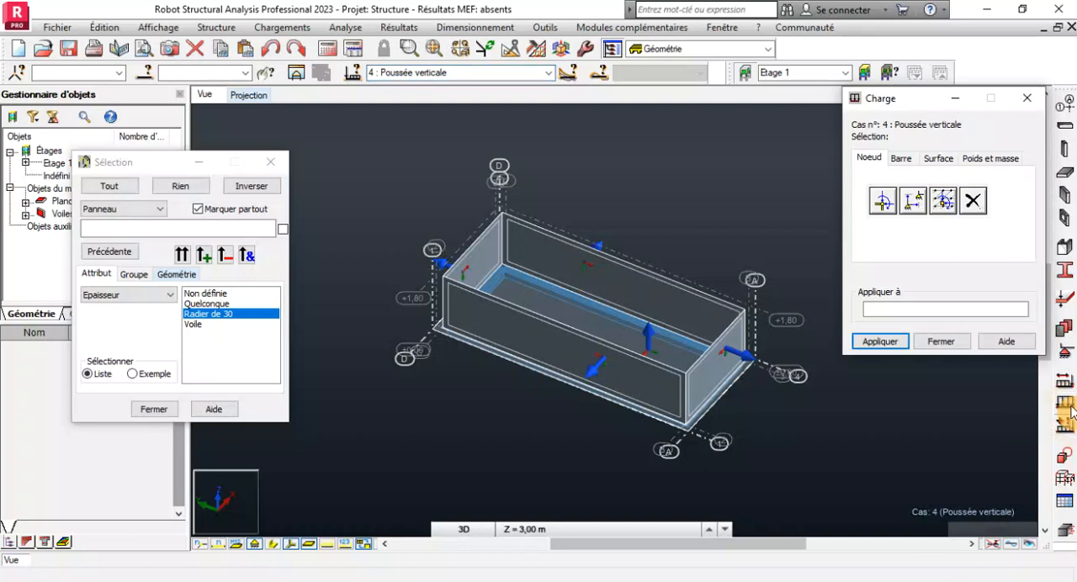
{"action": "left_click", "coordinate": [939, 157]}
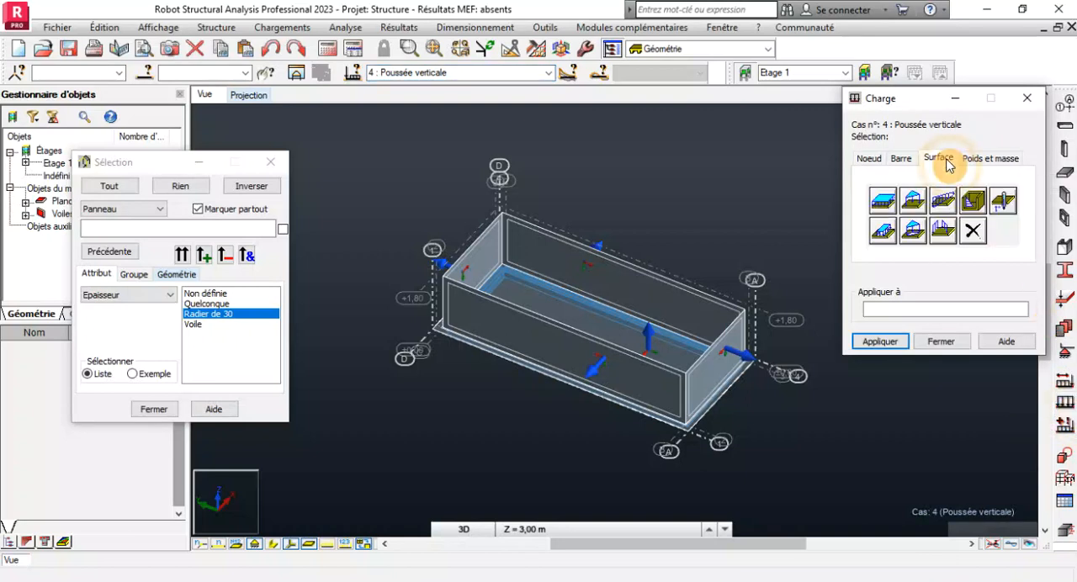
{"action": "left_click", "coordinate": [883, 200]}
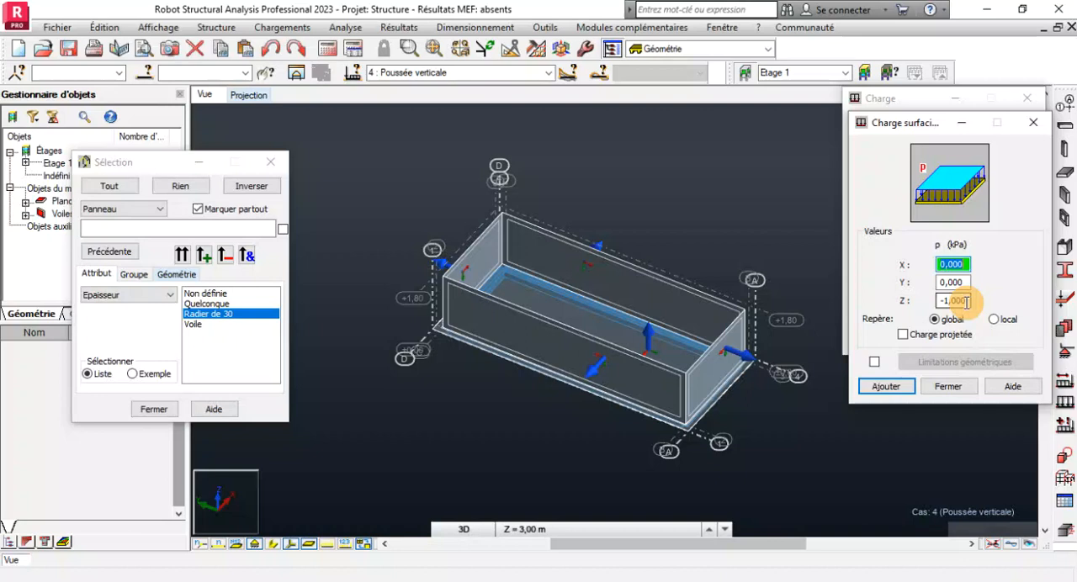
{"action": "double_click", "coordinate": [967, 302]}
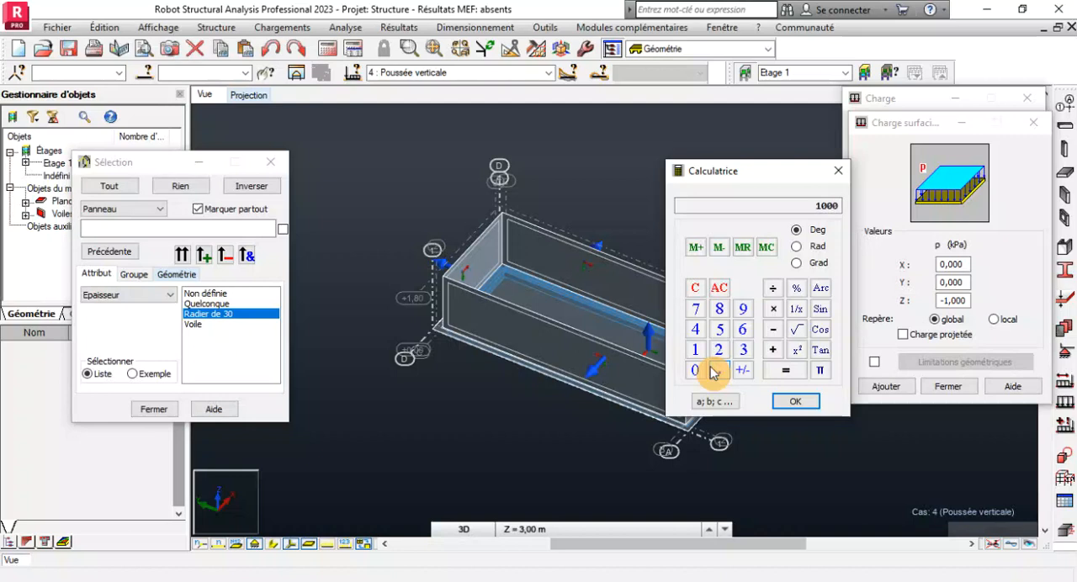
{"action": "left_click", "coordinate": [775, 312]}
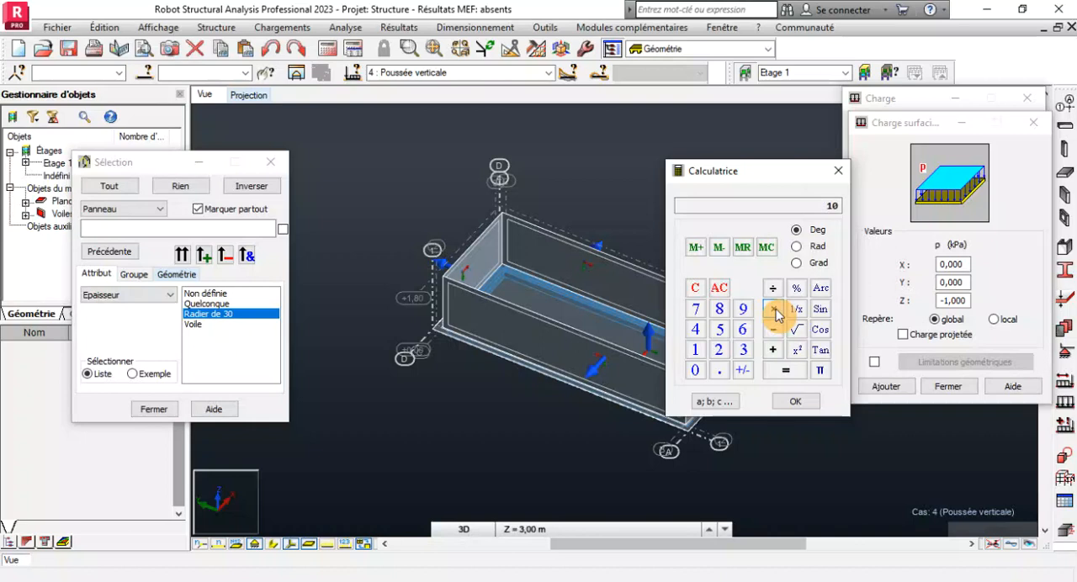
{"action": "left_click", "coordinate": [775, 312]}
{"action": "left_click", "coordinate": [774, 309]}
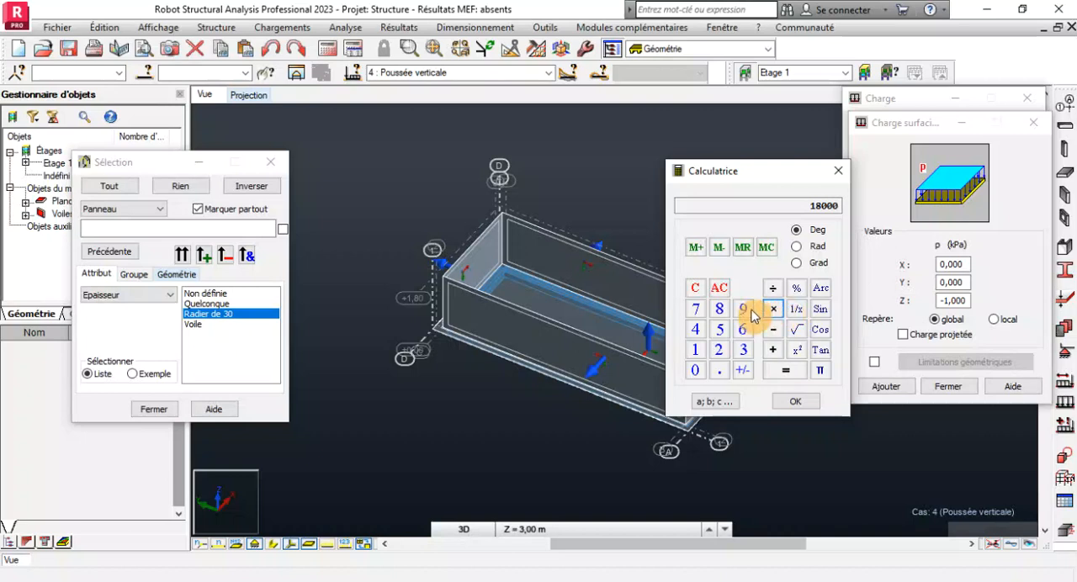
{"action": "left_click", "coordinate": [696, 292]}
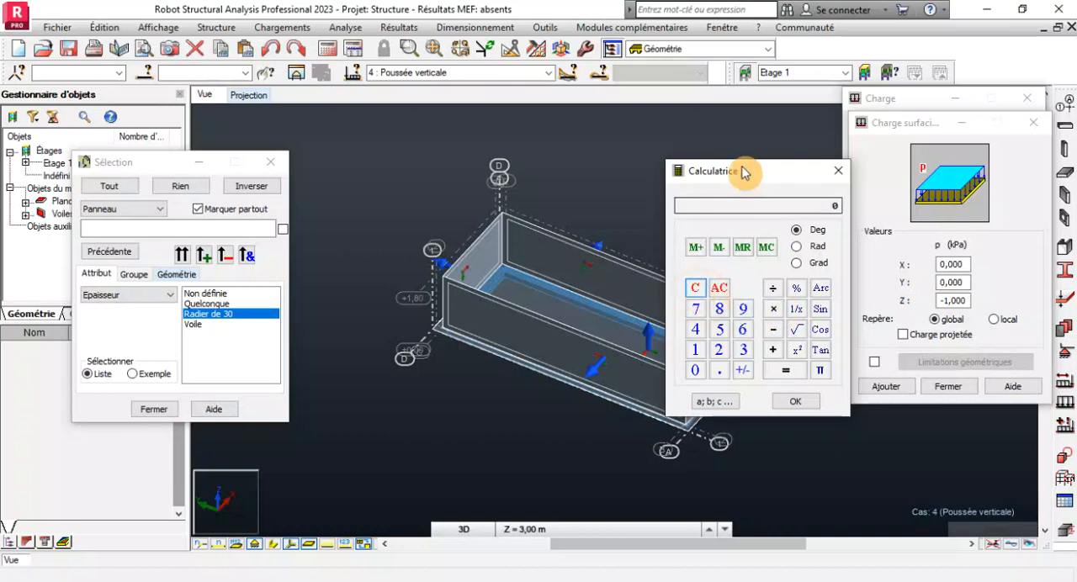
Calculate 10 × 10 × 1.8 in the calculator, enter 180 as the surface load's Z value and clear it again.
{"action": "left_click_drag", "start_coordinate": [738, 181], "coordinate": [637, 137]}
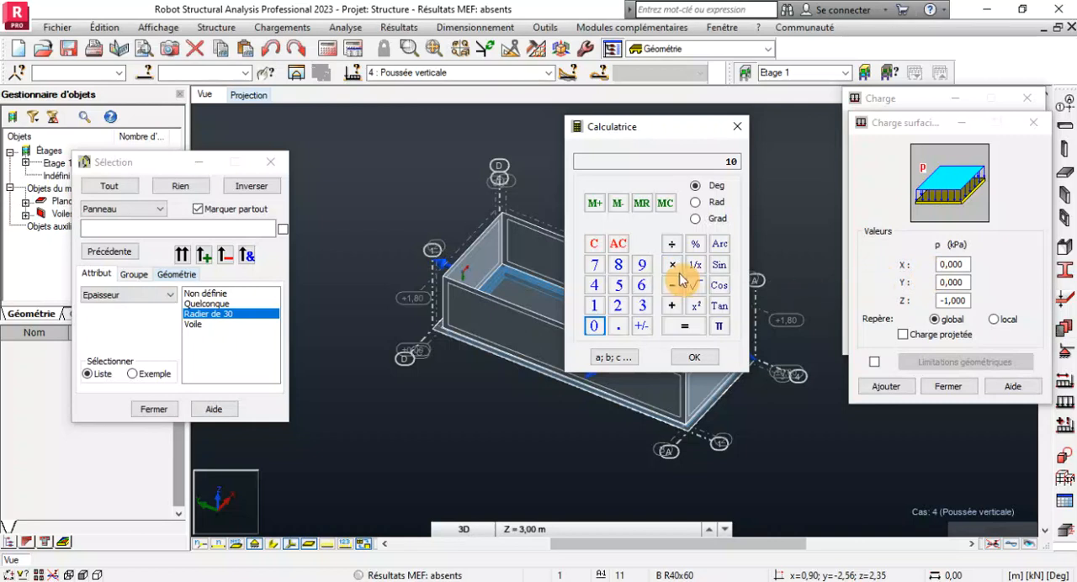
{"action": "left_click", "coordinate": [594, 306]}
{"action": "left_click", "coordinate": [594, 329]}
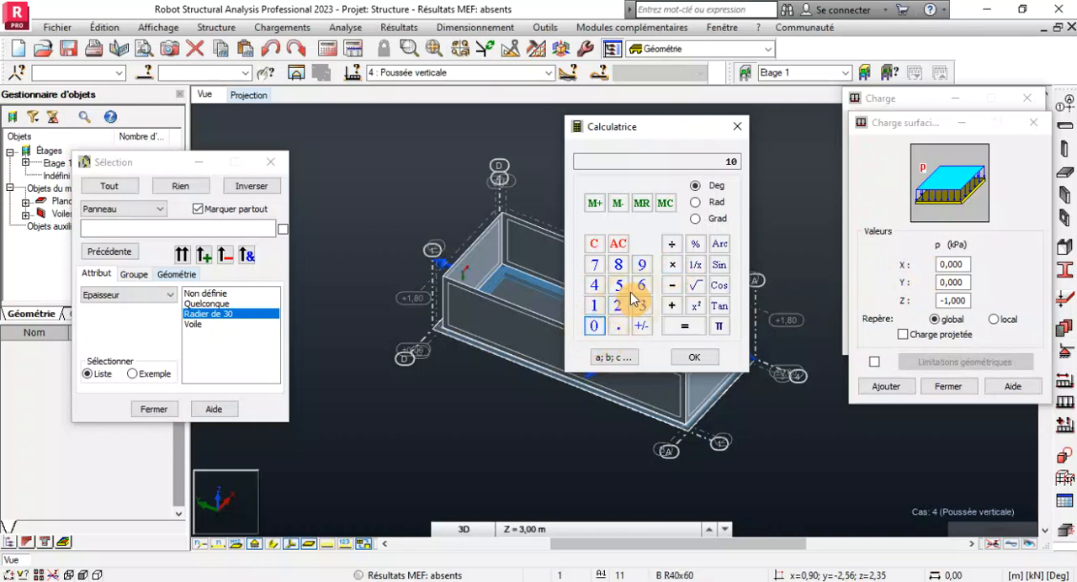
{"action": "left_click", "coordinate": [671, 266]}
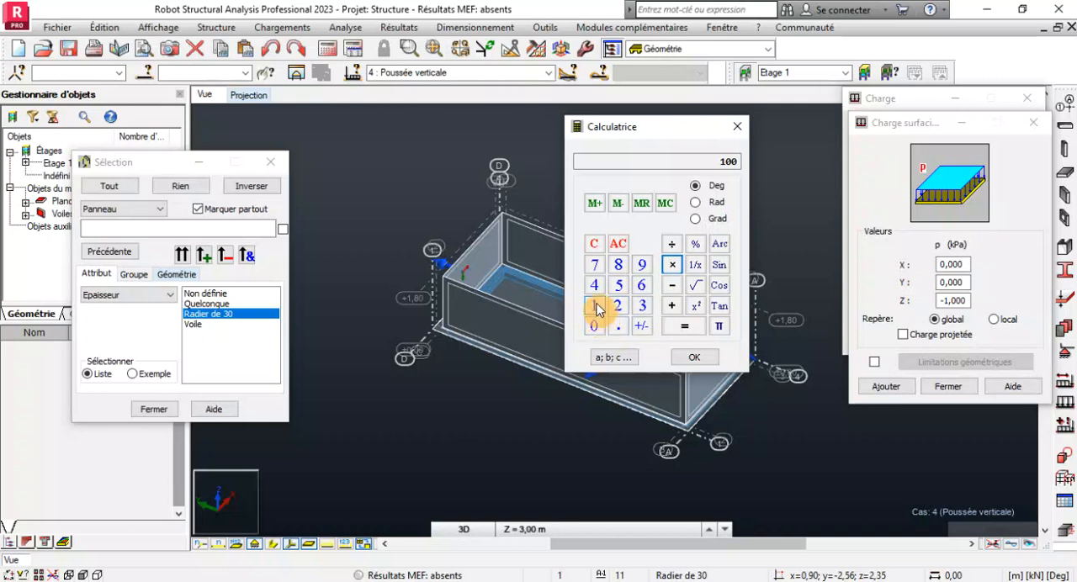
{"action": "left_click", "coordinate": [596, 306]}
{"action": "left_click", "coordinate": [618, 326]}
{"action": "left_click", "coordinate": [618, 265]}
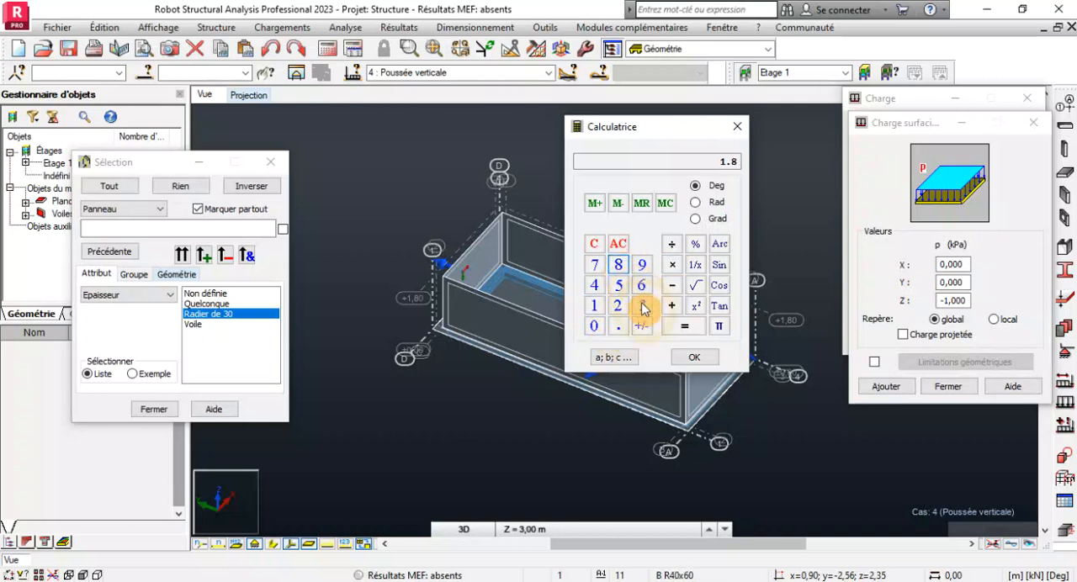
{"action": "left_click", "coordinate": [684, 328]}
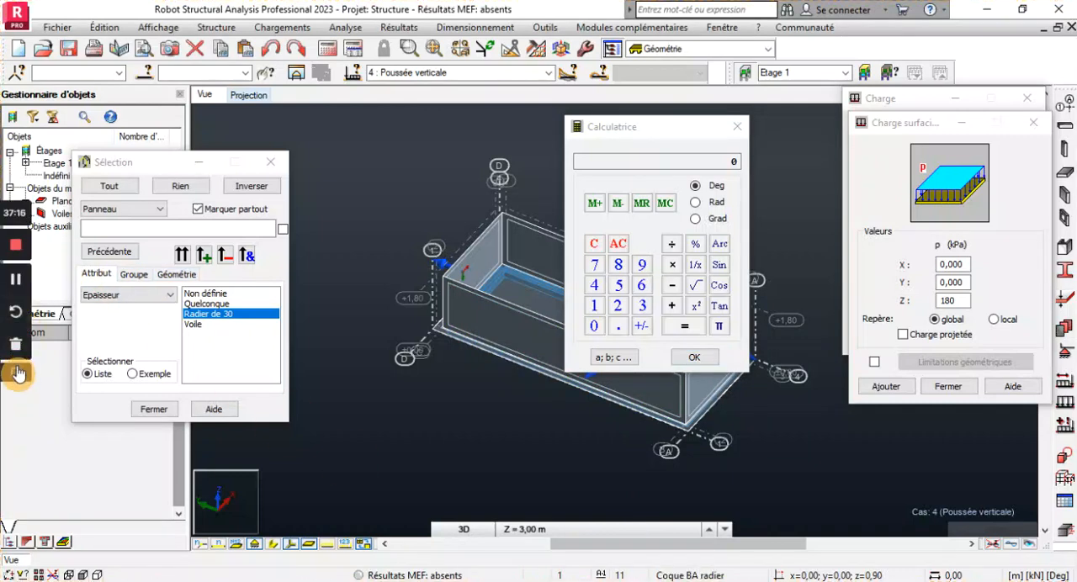
{"action": "double_click", "coordinate": [966, 301]}
{"action": "left_click_drag", "start_coordinate": [967, 301], "coordinate": [844, 298]}
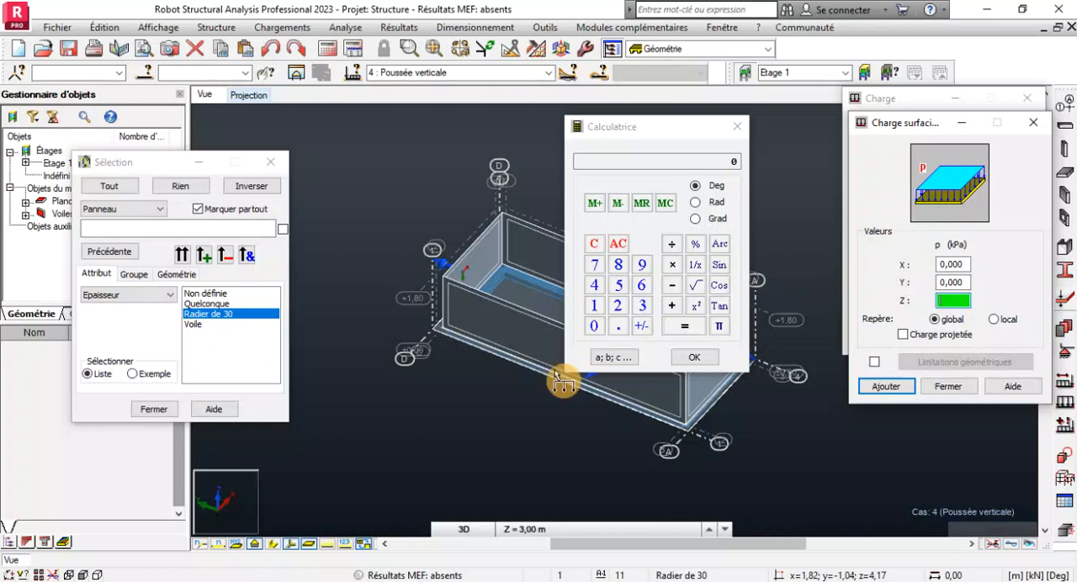
{"action": "scroll", "coordinate": [408, 358], "scroll_direction": "down", "scroll_amount": 3}
{"action": "scroll", "coordinate": [508, 320], "scroll_direction": "up", "scroll_amount": 3}
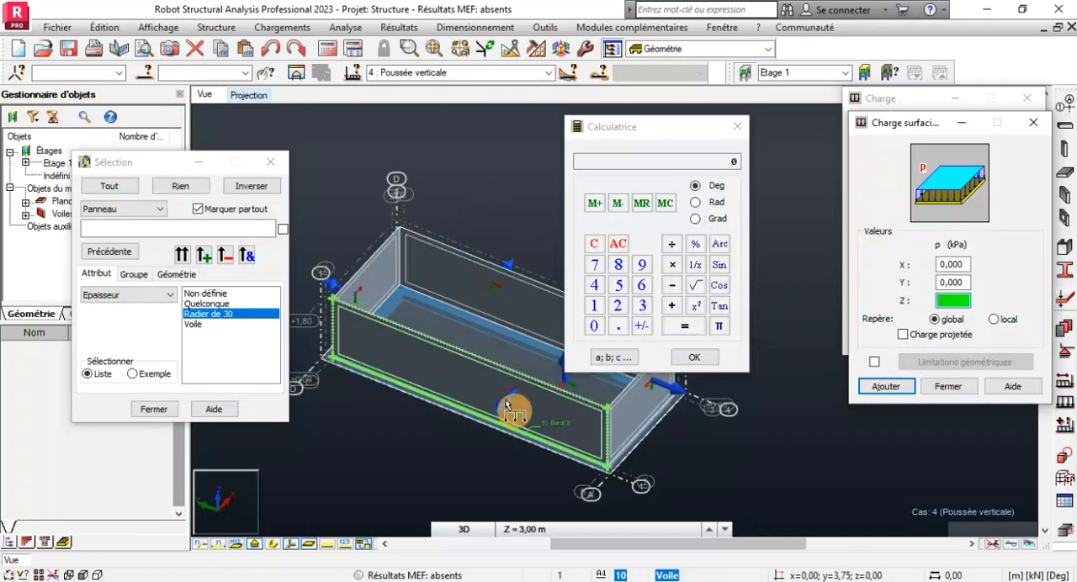
{"action": "scroll", "coordinate": [505, 367], "scroll_direction": "up", "scroll_amount": 2}
{"action": "scroll", "coordinate": [503, 364], "scroll_direction": "down", "scroll_amount": 2}
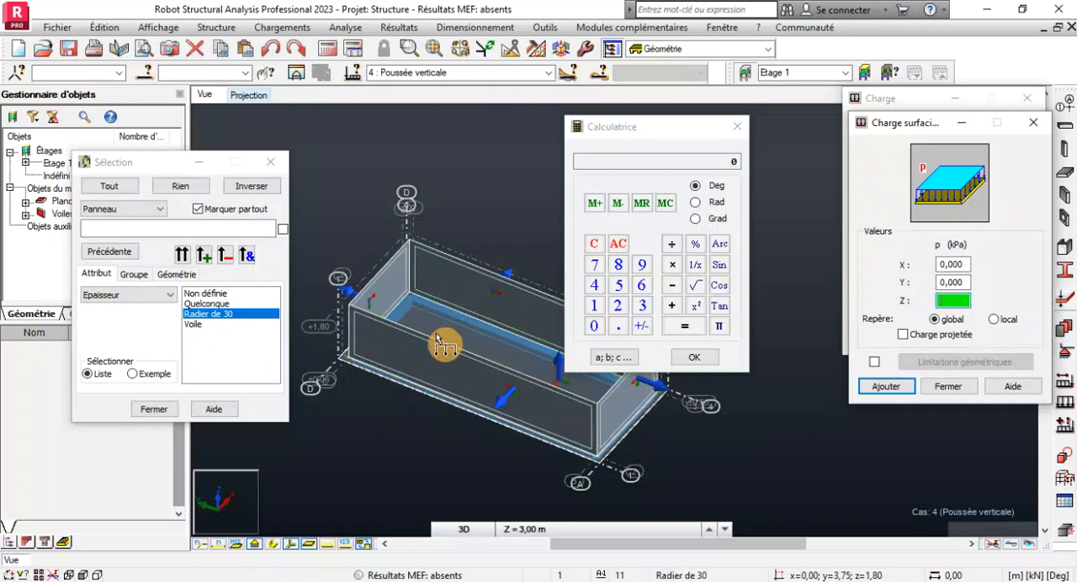
{"action": "scroll", "coordinate": [437, 335], "scroll_direction": "down", "scroll_amount": 1}
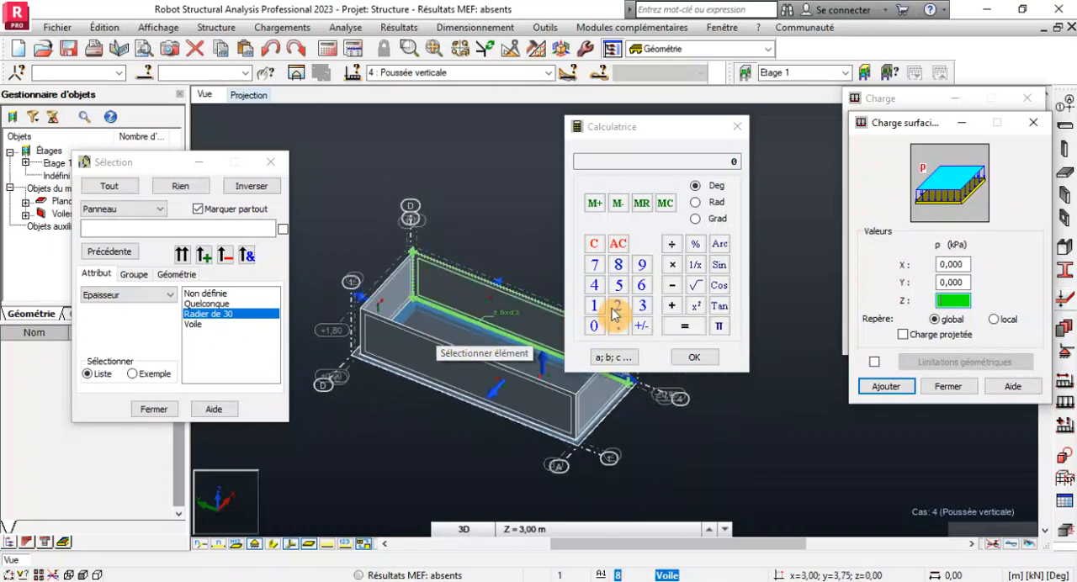
{"action": "left_click_drag", "start_coordinate": [677, 135], "coordinate": [695, 93]}
{"action": "left_click", "coordinate": [891, 253]}
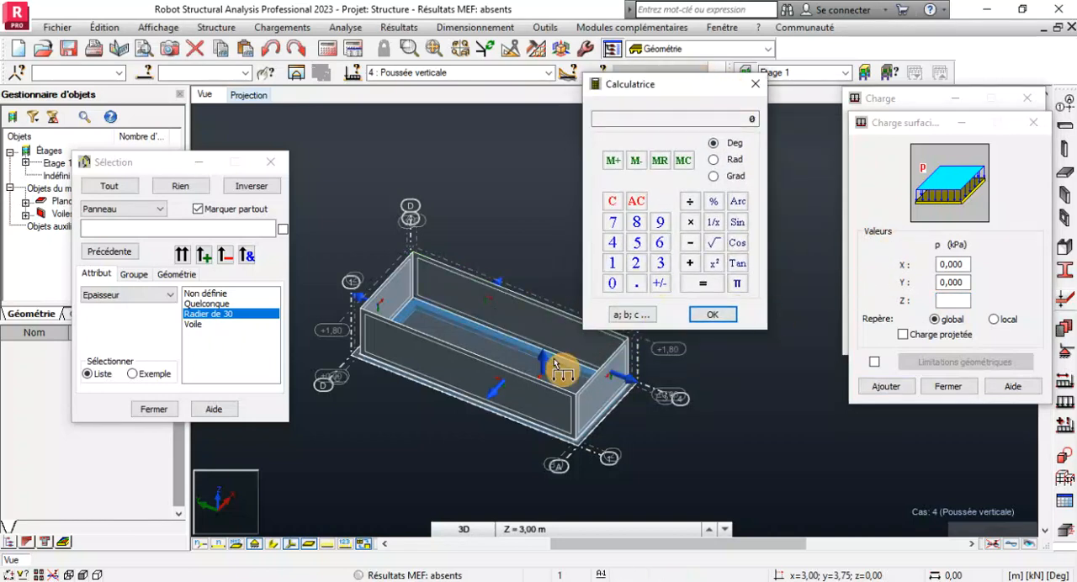
{"action": "scroll", "coordinate": [561, 370], "scroll_direction": "up", "scroll_amount": 3}
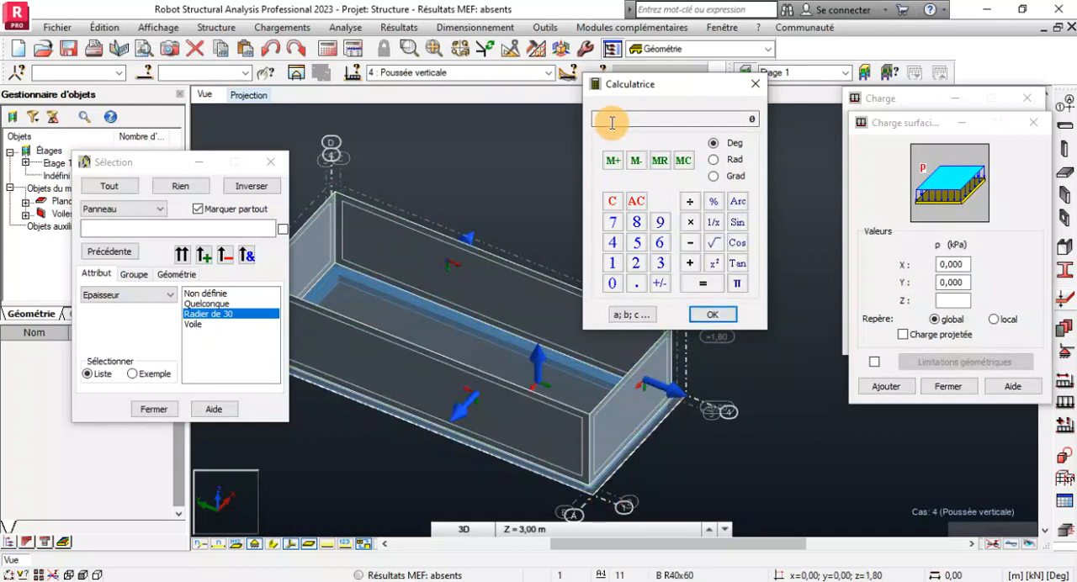
{"action": "left_click_drag", "start_coordinate": [644, 89], "coordinate": [659, 67]}
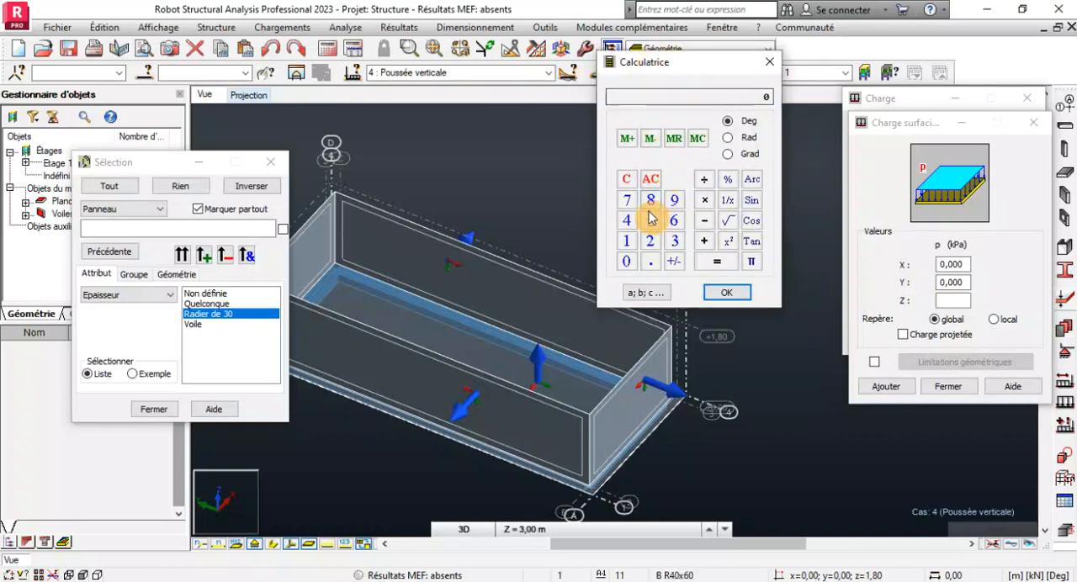
{"action": "scroll", "coordinate": [592, 371], "scroll_direction": "down", "scroll_amount": 2}
{"action": "scroll", "coordinate": [591, 371], "scroll_direction": "down", "scroll_amount": 1}
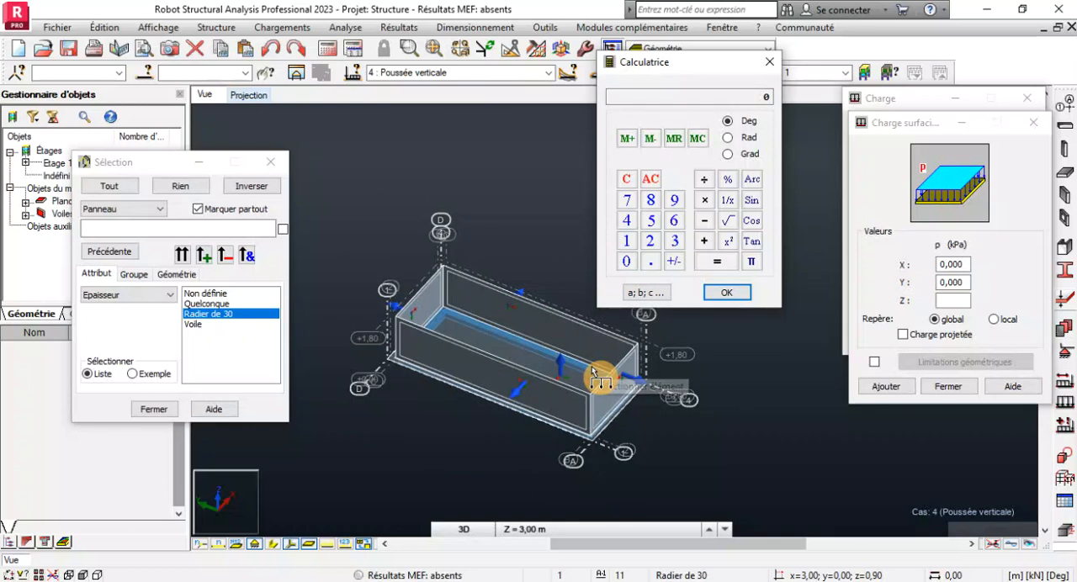
{"action": "scroll", "coordinate": [568, 379], "scroll_direction": "up", "scroll_amount": 2}
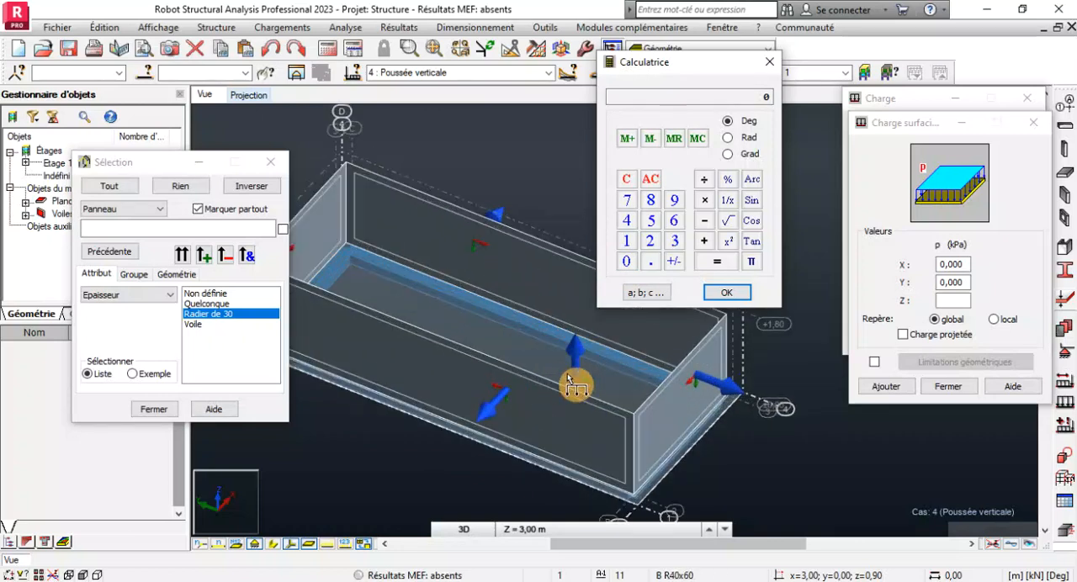
{"action": "scroll", "coordinate": [568, 379], "scroll_direction": "down", "scroll_amount": 3}
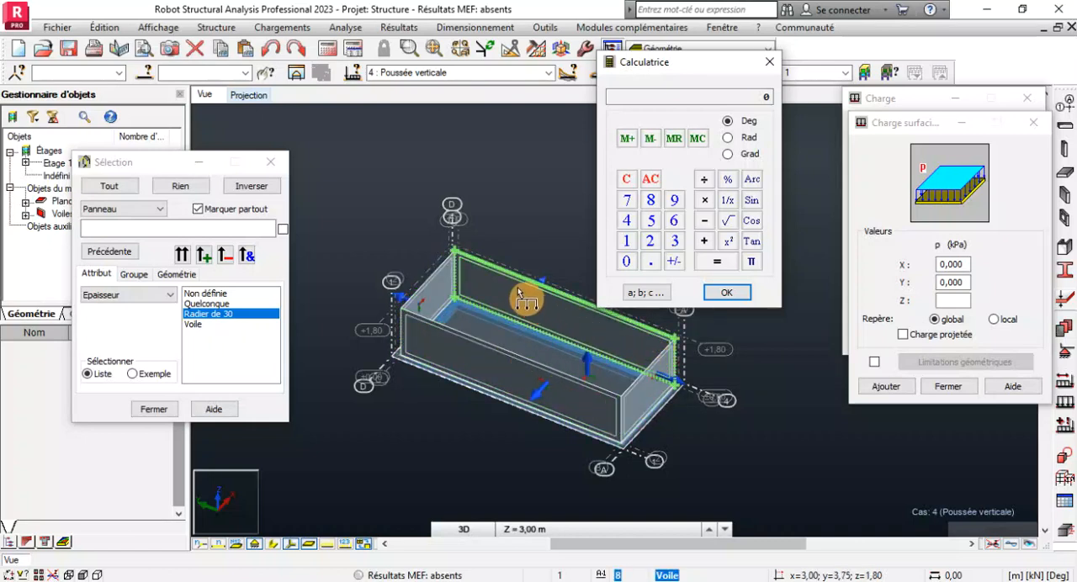
{"action": "scroll", "coordinate": [517, 285], "scroll_direction": "up", "scroll_amount": 1}
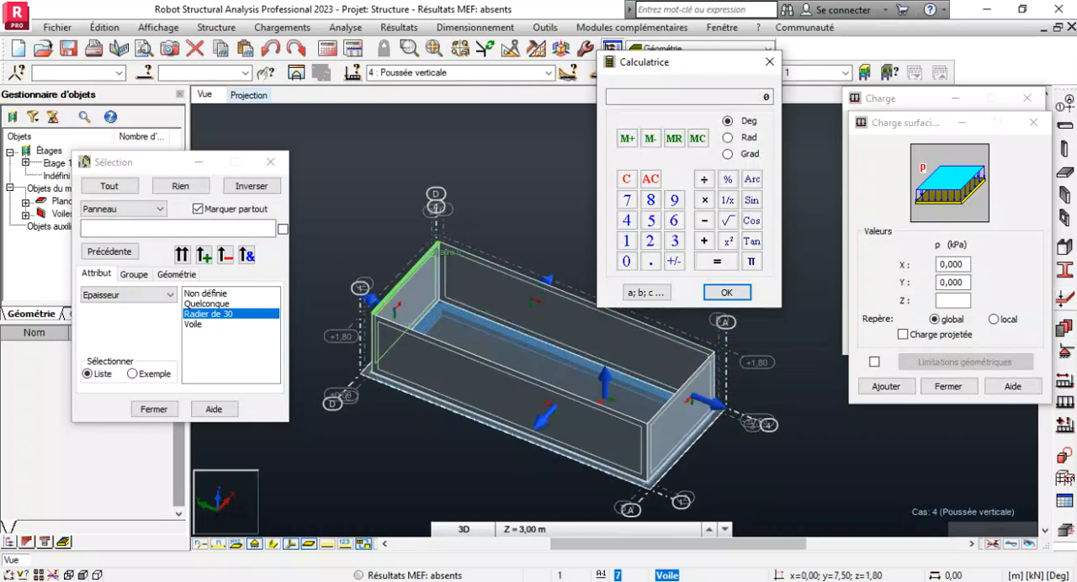
Calculate 10 × 1.8 in the calculator, enter the result 18 as the surface load's Z value and close the calculator.
{"action": "scroll", "coordinate": [383, 310], "scroll_direction": "up", "scroll_amount": 2}
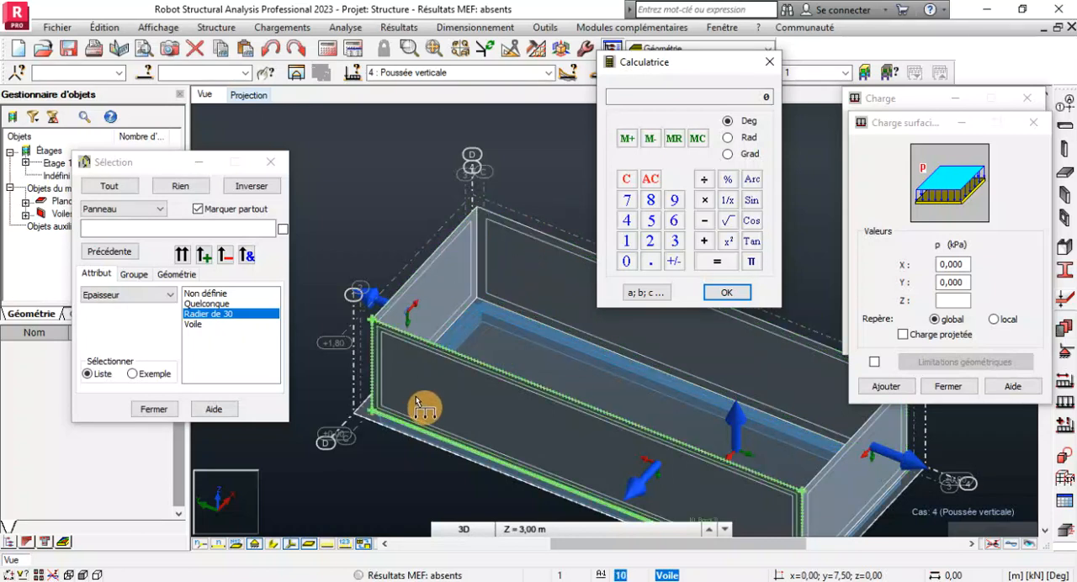
{"action": "scroll", "coordinate": [455, 307], "scroll_direction": "down", "scroll_amount": 2}
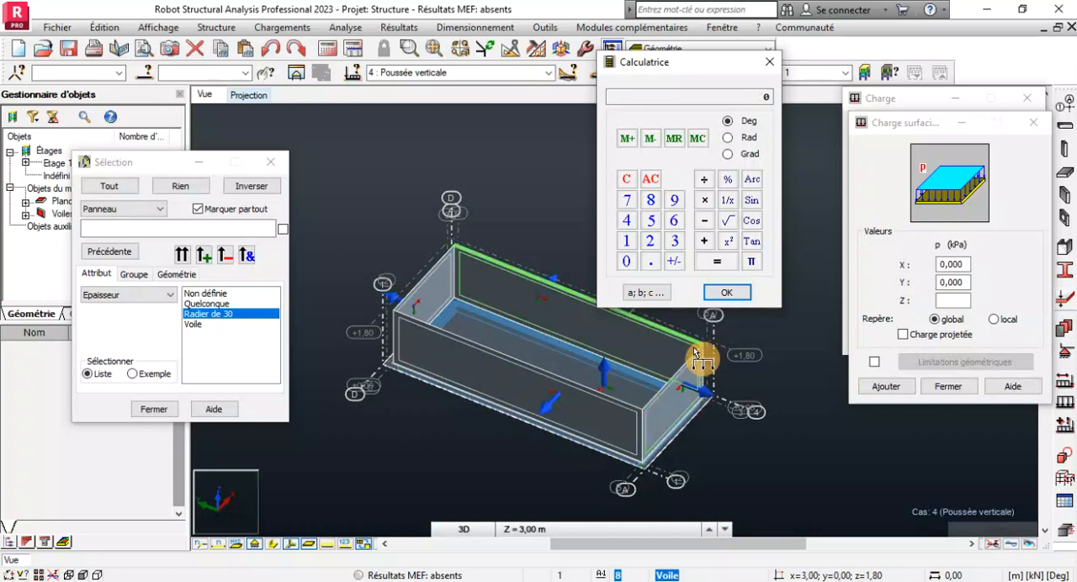
{"action": "scroll", "coordinate": [702, 355], "scroll_direction": "up", "scroll_amount": 2}
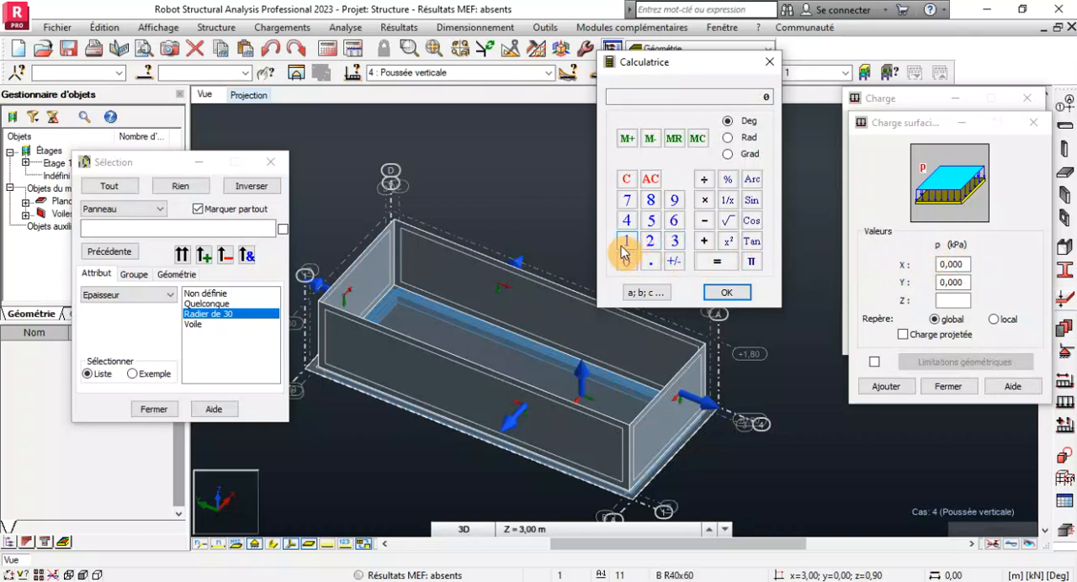
{"action": "left_click", "coordinate": [704, 241]}
{"action": "left_click", "coordinate": [705, 200]}
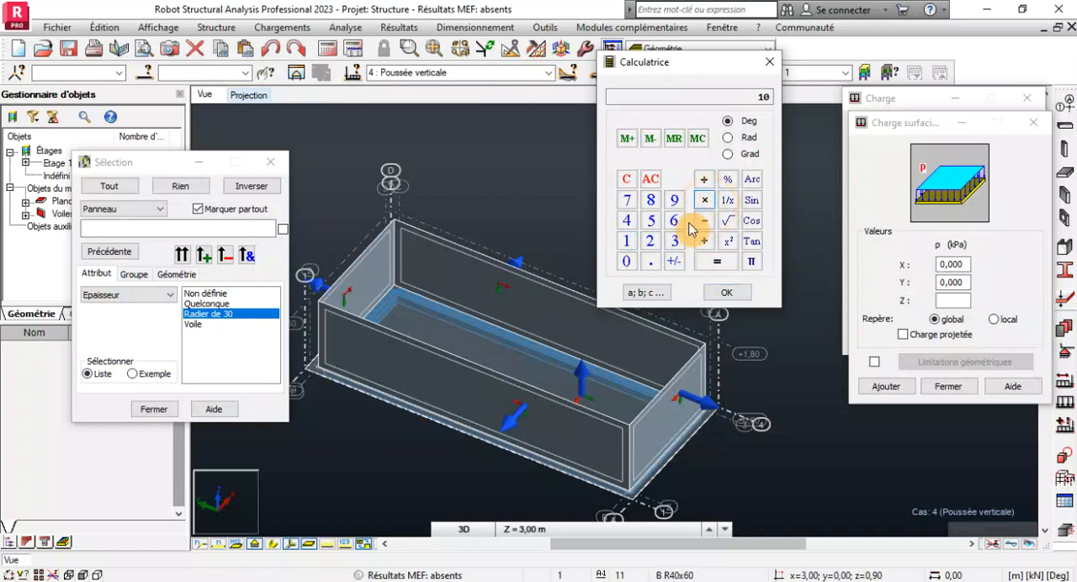
{"action": "left_click", "coordinate": [650, 261]}
{"action": "left_click", "coordinate": [655, 205]}
{"action": "left_click", "coordinate": [627, 262]}
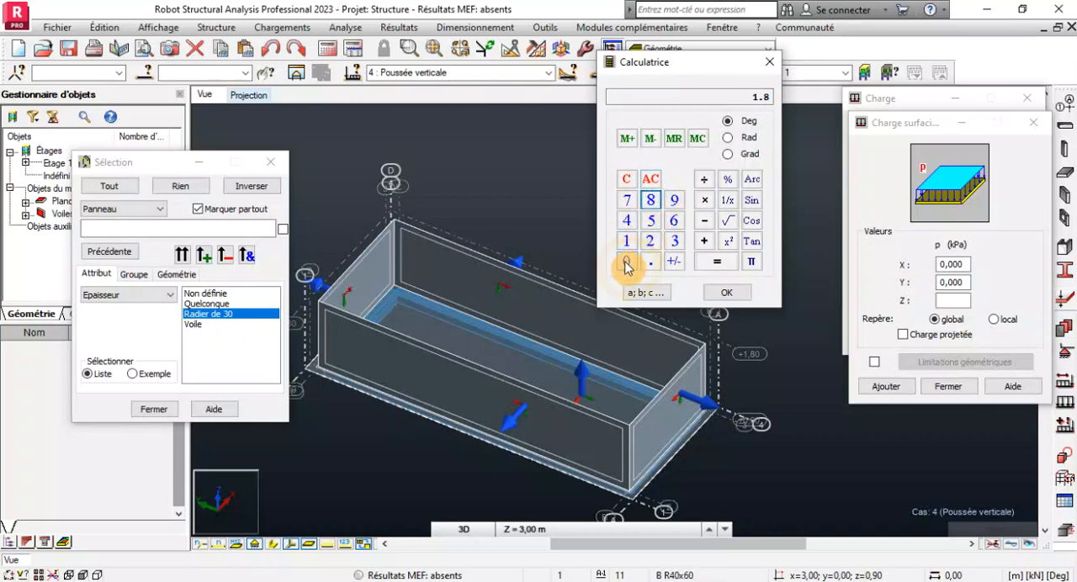
{"action": "left_click", "coordinate": [729, 295]}
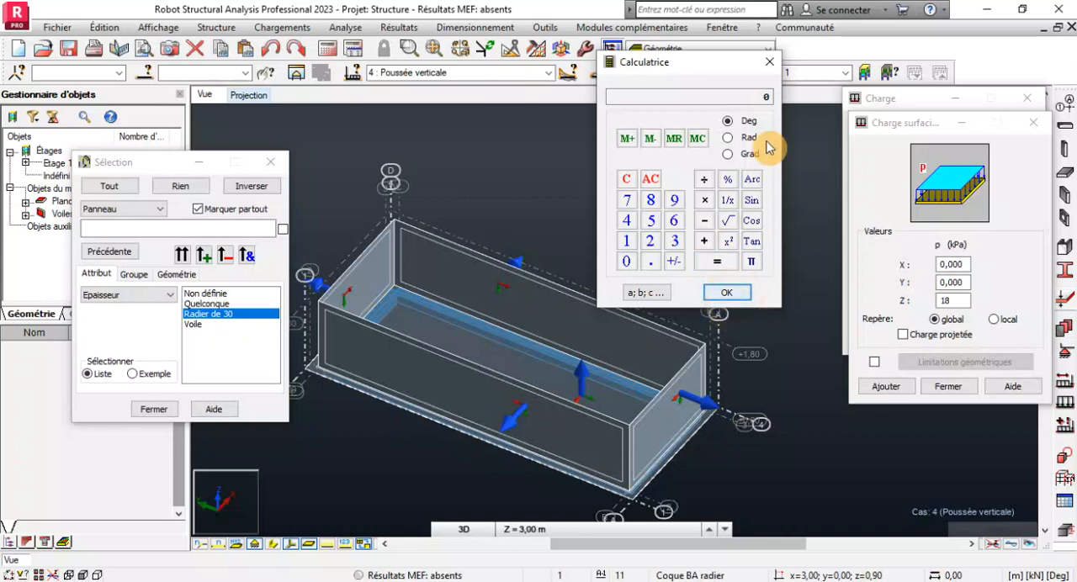
{"action": "left_click", "coordinate": [771, 63]}
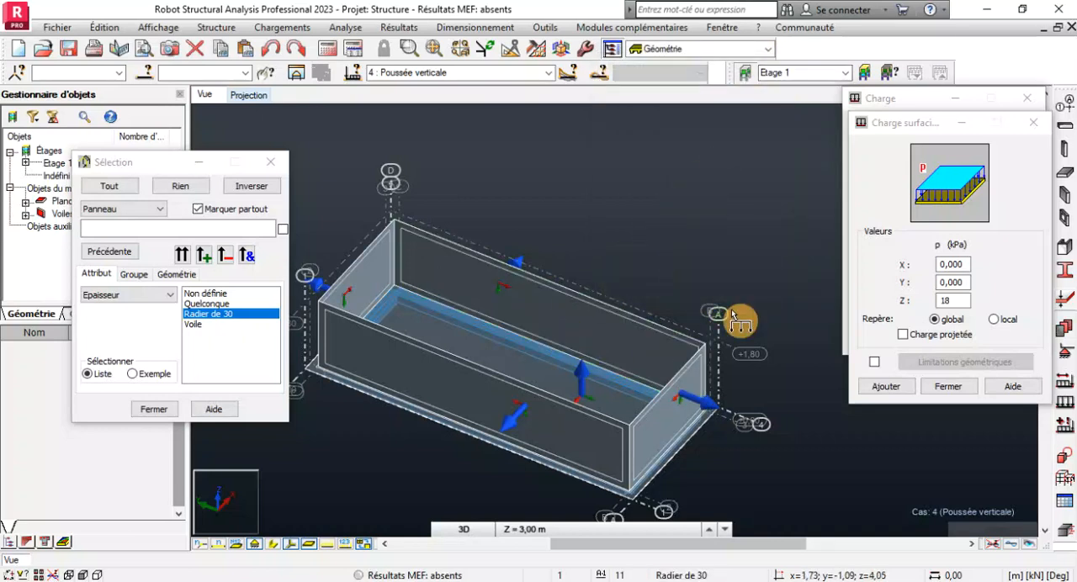
Set the uniform surface load's Z value to -18 kPa in the global system and add the load definition.
{"action": "scroll", "coordinate": [610, 371], "scroll_direction": "up", "scroll_amount": 3}
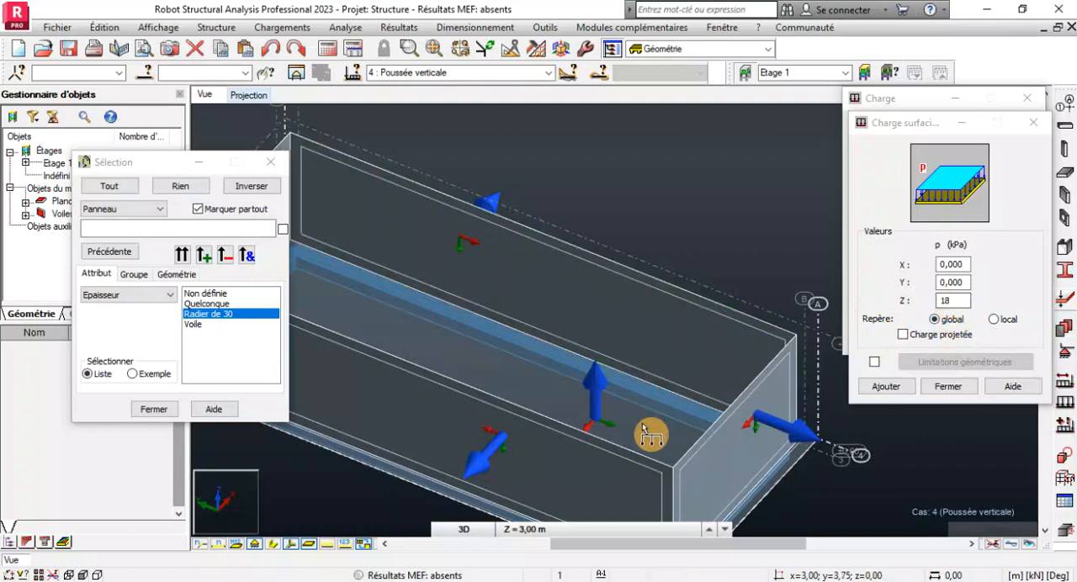
{"action": "scroll", "coordinate": [716, 327], "scroll_direction": "down", "scroll_amount": 3}
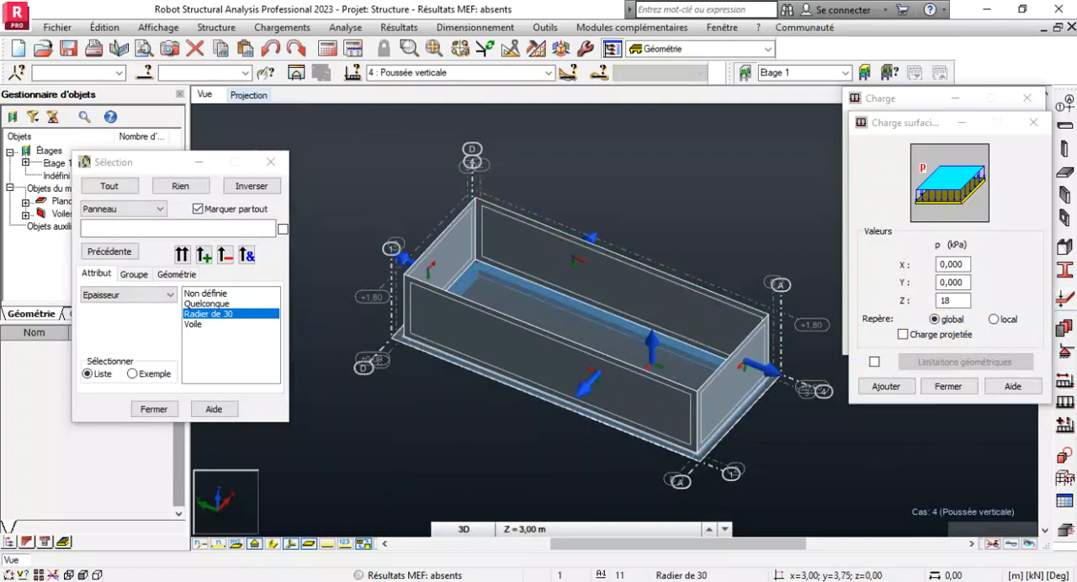
{"action": "left_click", "coordinate": [943, 303]}
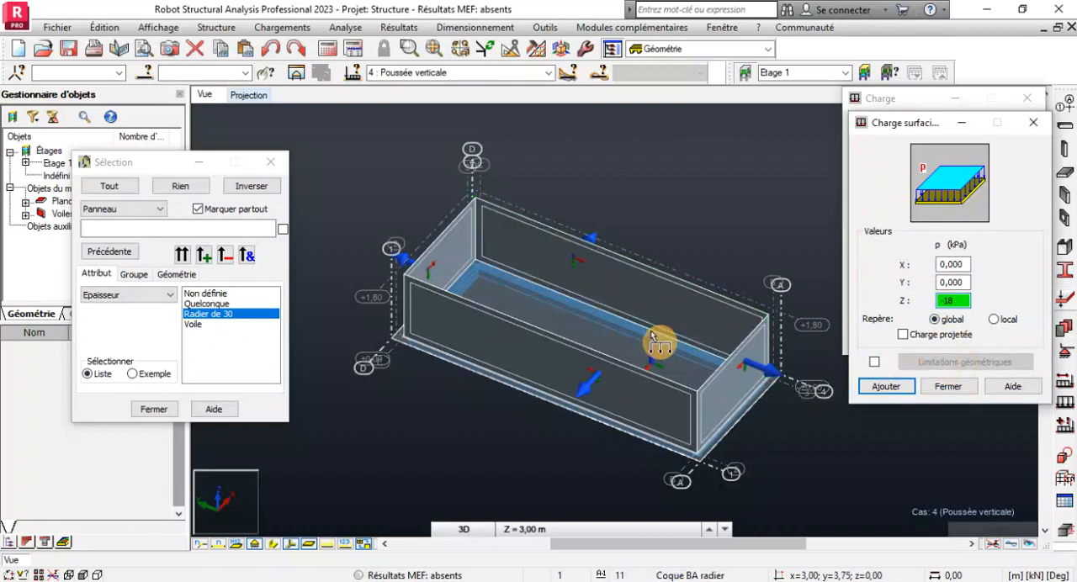
{"action": "left_click", "coordinate": [678, 361]}
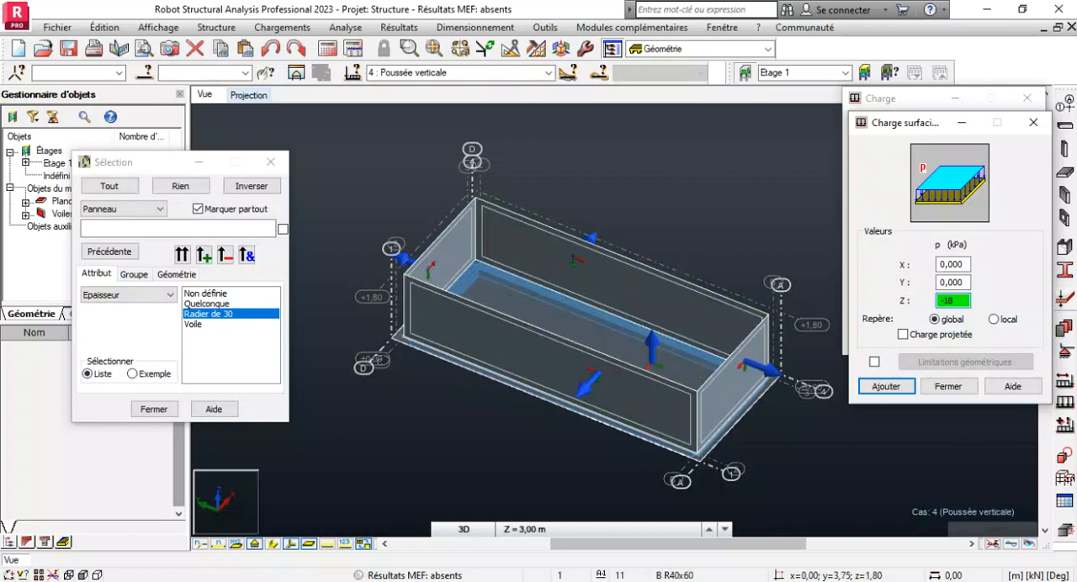
{"action": "left_click", "coordinate": [885, 388]}
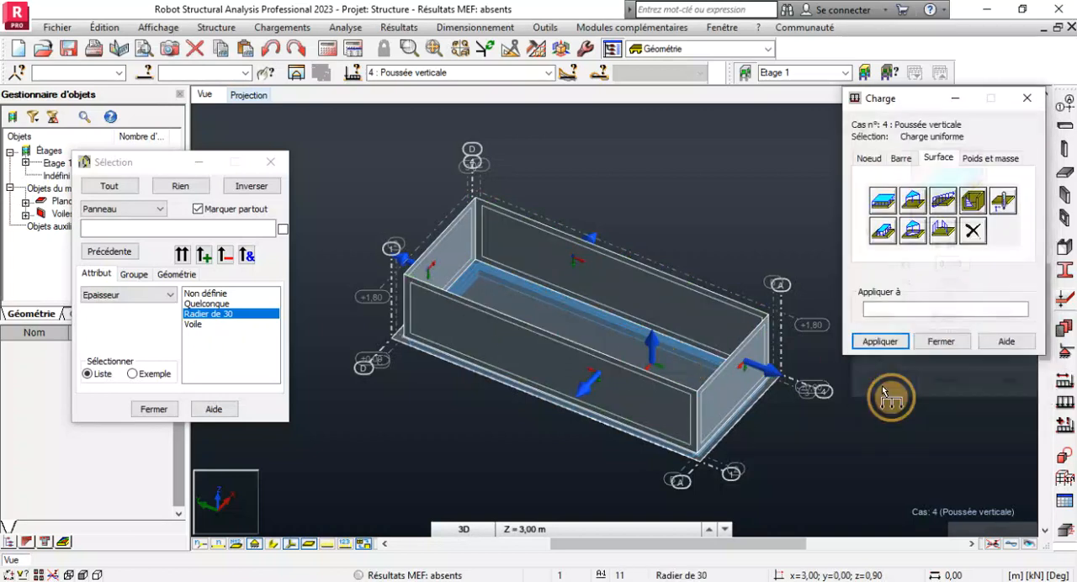
Select the panel with thickness Radier de 30 and apply the uniform surface load to it as panel 6.
{"action": "left_click", "coordinate": [878, 340]}
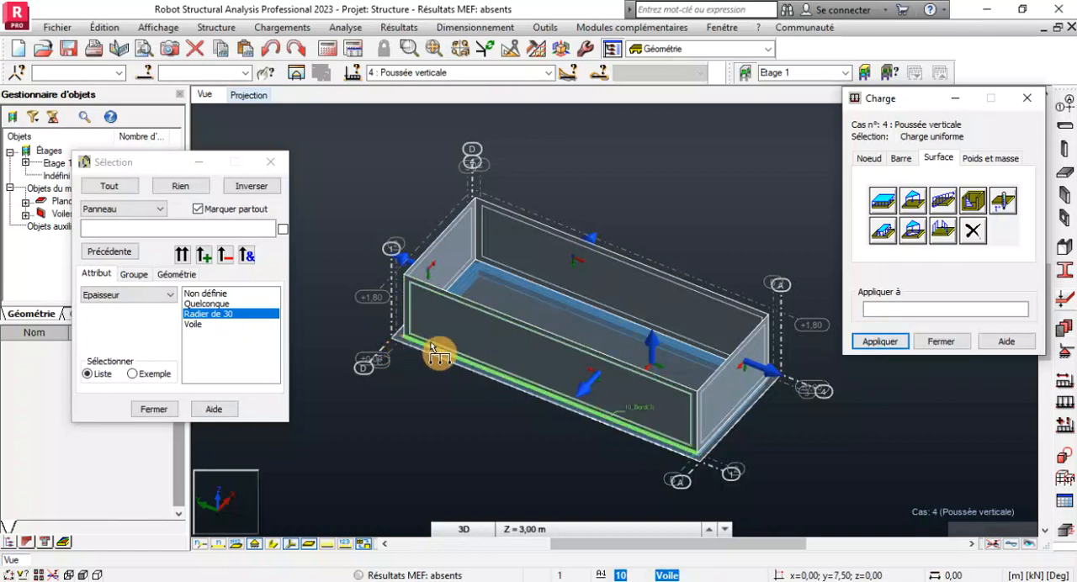
{"action": "scroll", "coordinate": [430, 351], "scroll_direction": "up", "scroll_amount": 3}
{"action": "scroll", "coordinate": [503, 339], "scroll_direction": "down", "scroll_amount": 3}
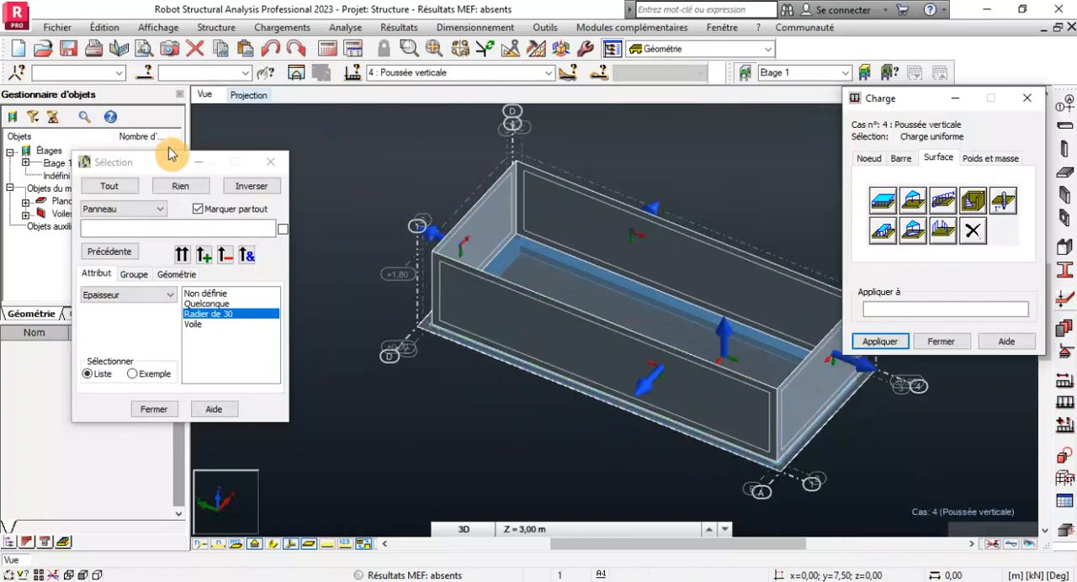
{"action": "left_click", "coordinate": [182, 254]}
{"action": "left_click", "coordinate": [930, 310]}
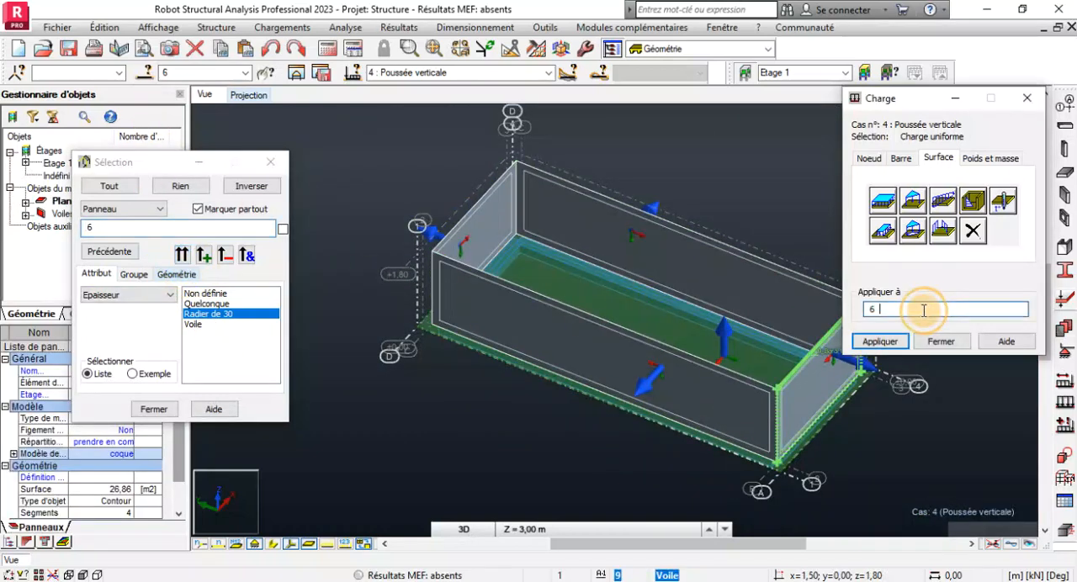
{"action": "left_click", "coordinate": [881, 349]}
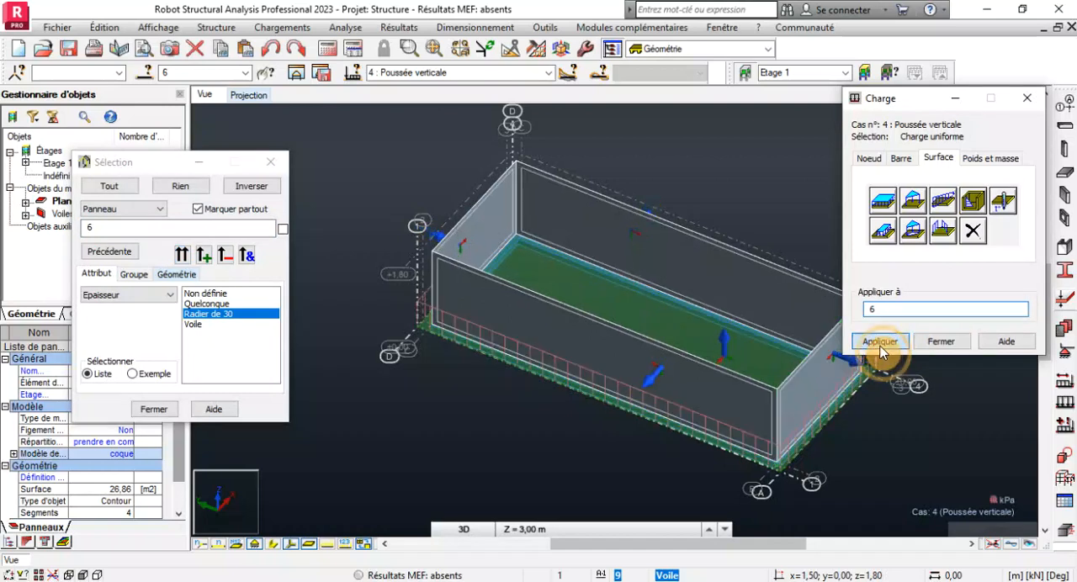
{"action": "scroll", "coordinate": [653, 411], "scroll_direction": "up", "scroll_amount": 2}
{"action": "scroll", "coordinate": [649, 406], "scroll_direction": "up", "scroll_amount": 5}
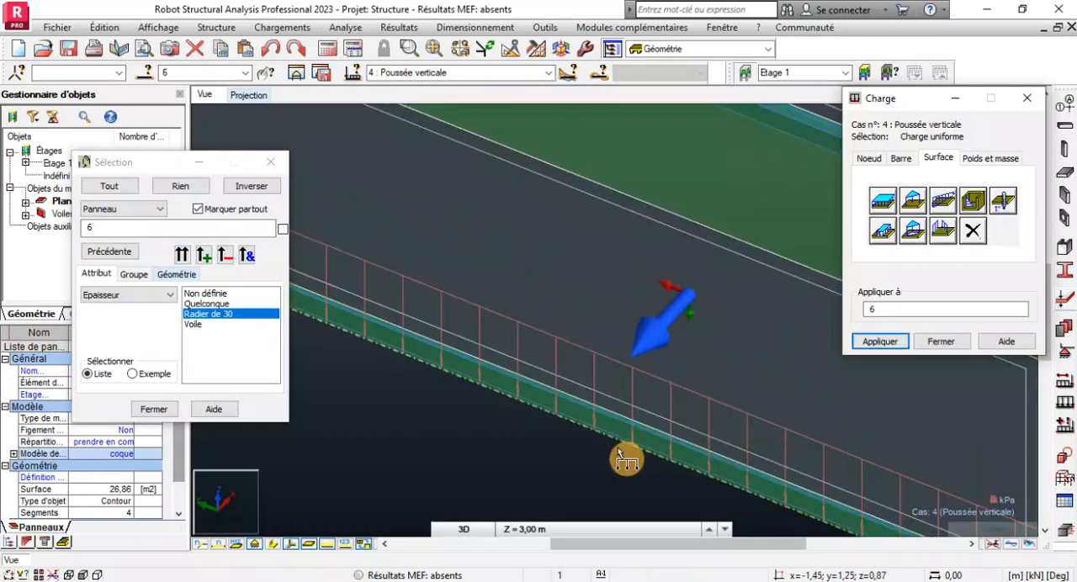
{"action": "scroll", "coordinate": [614, 369], "scroll_direction": "down", "scroll_amount": 3}
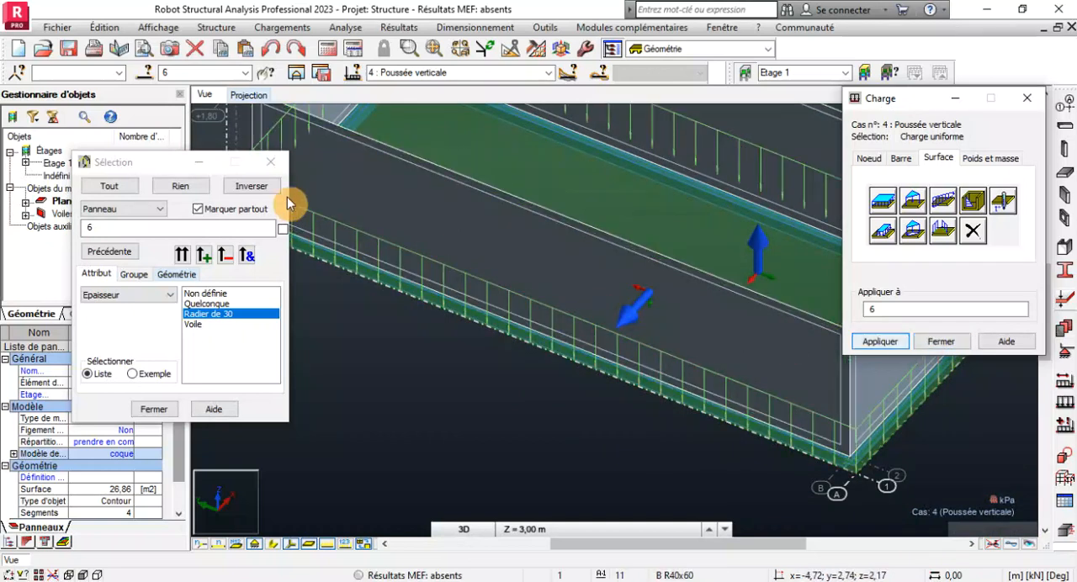
{"action": "scroll", "coordinate": [414, 325], "scroll_direction": "down", "scroll_amount": 4}
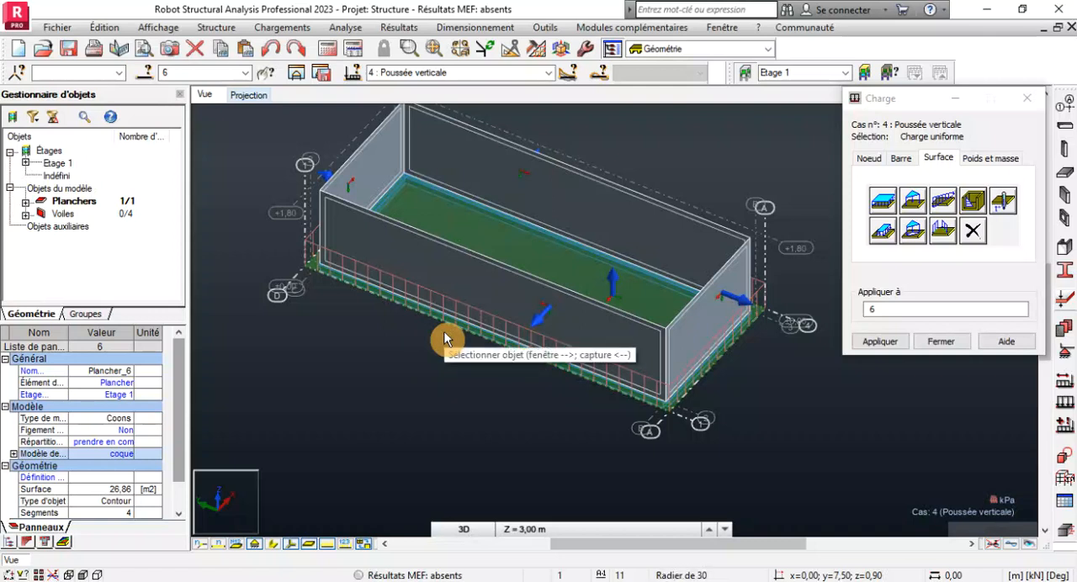
Make case 5, Poussée de terre, the active load case and open the soil loads definition in place of the load definition.
{"action": "left_click", "coordinate": [549, 73]}
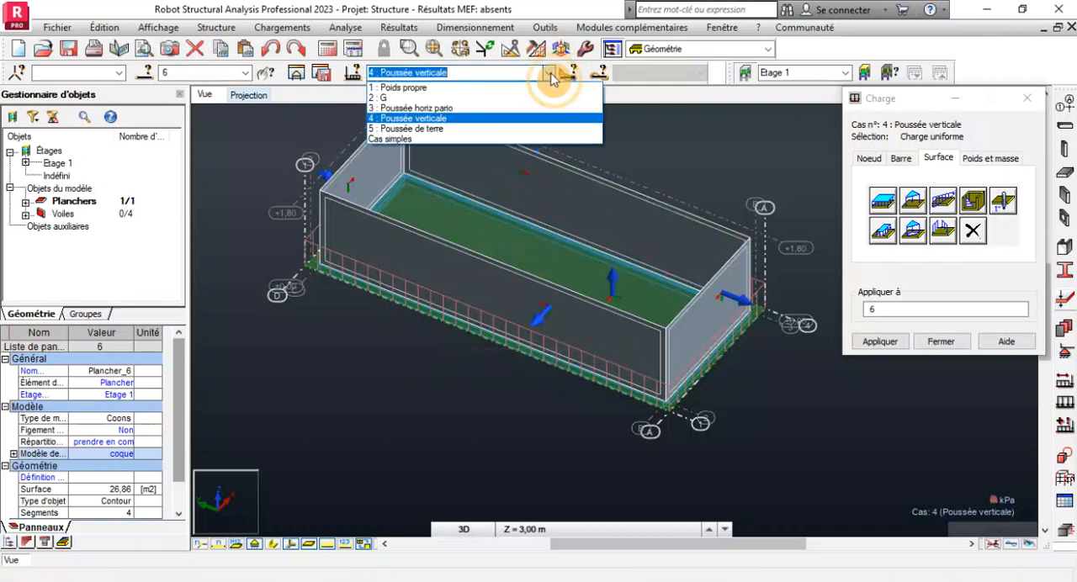
{"action": "left_click", "coordinate": [429, 130]}
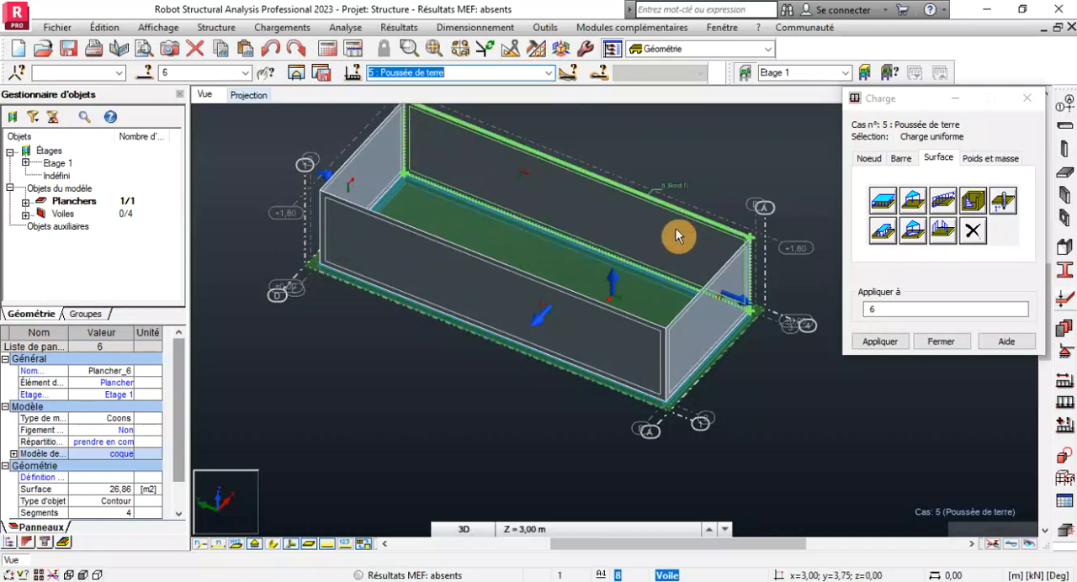
{"action": "left_click", "coordinate": [941, 342]}
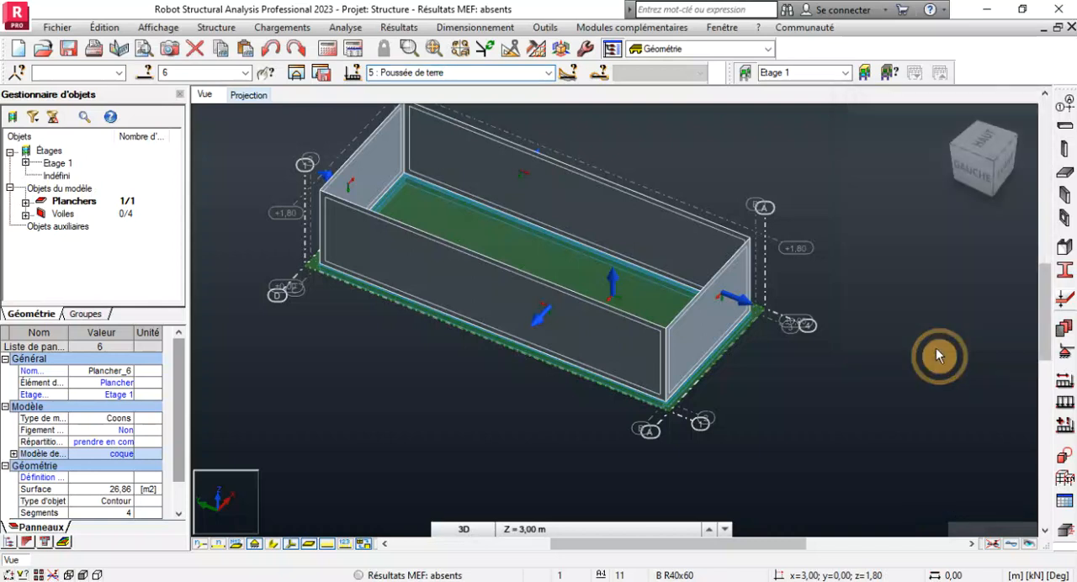
{"action": "left_click", "coordinate": [316, 373]}
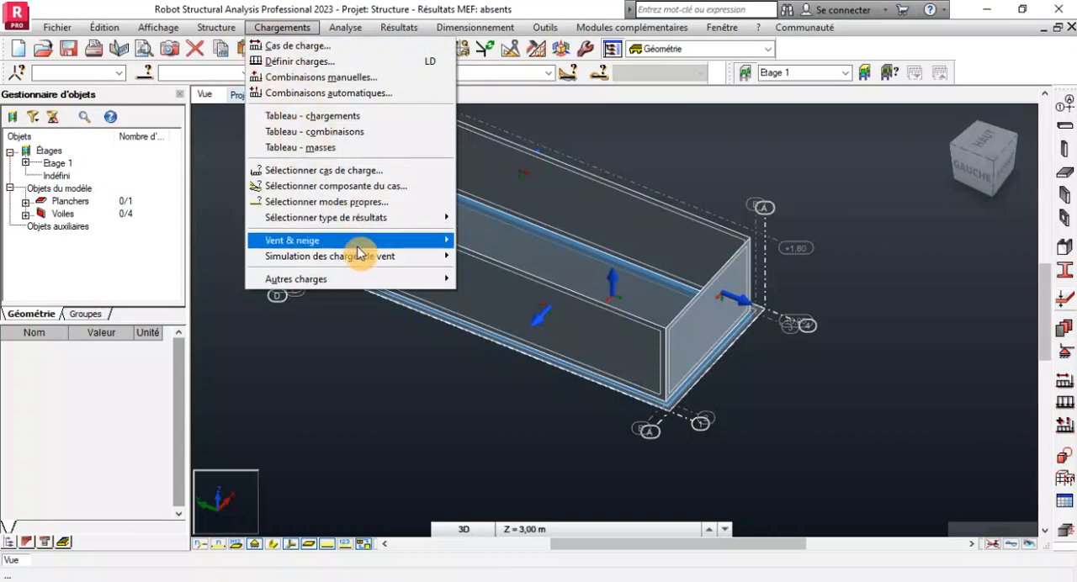
{"action": "mouse_move", "coordinate": [373, 281]}
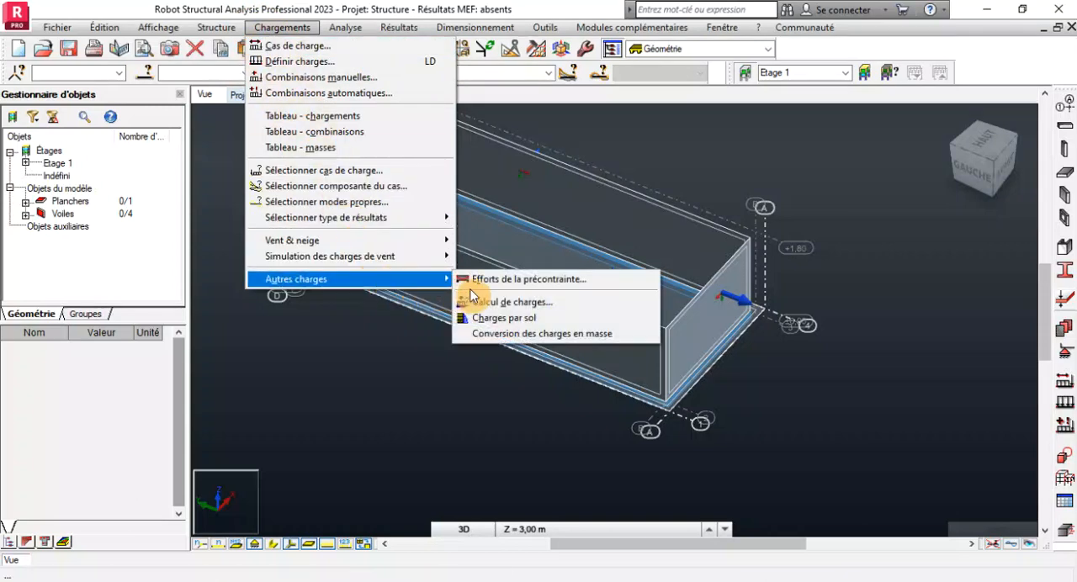
{"action": "left_click", "coordinate": [539, 319]}
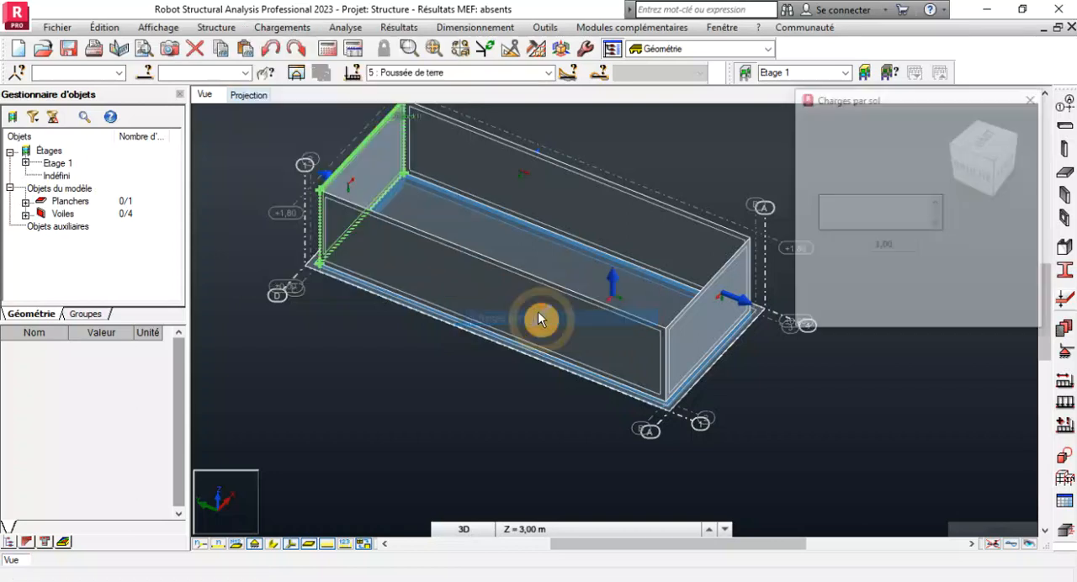
Select the four wall panels 7, 8, 9 and 10 as the objects receiving the soil load.
{"action": "scroll", "coordinate": [529, 268], "scroll_direction": "down", "scroll_amount": 2}
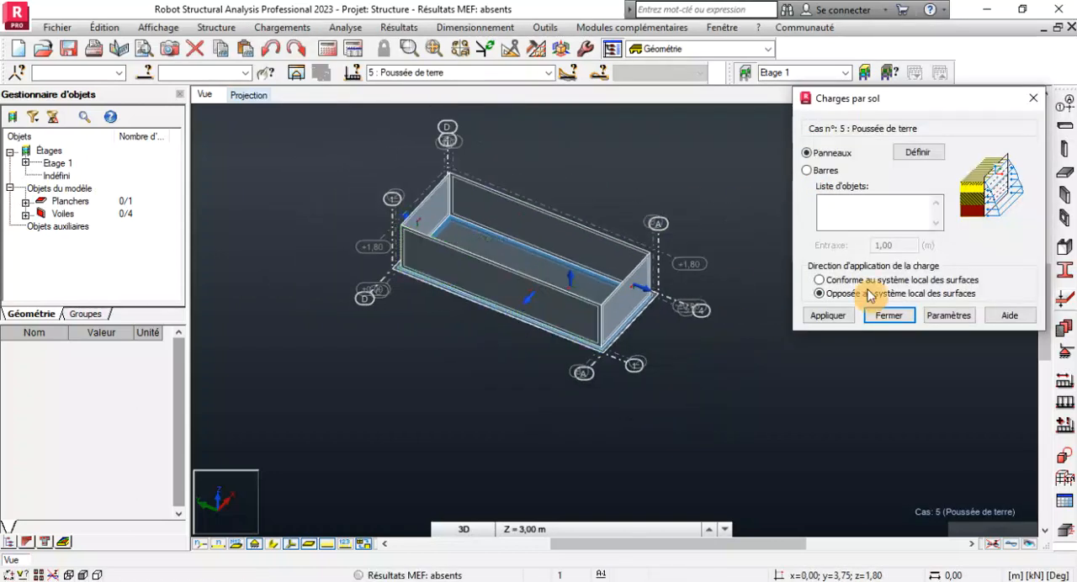
{"action": "scroll", "coordinate": [683, 289], "scroll_direction": "up", "scroll_amount": 3}
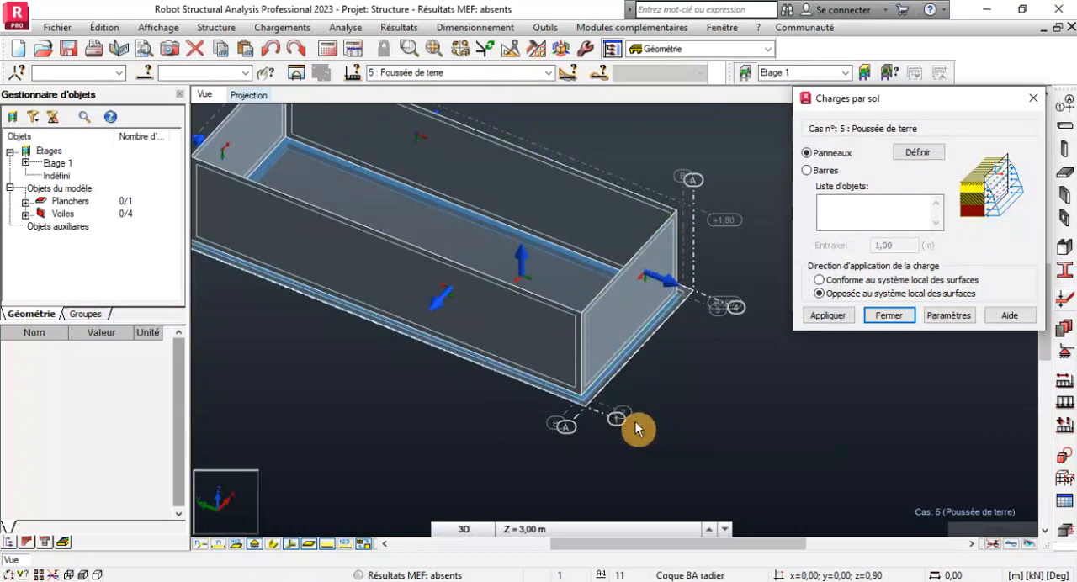
{"action": "scroll", "coordinate": [639, 431], "scroll_direction": "down", "scroll_amount": 2}
{"action": "left_click", "coordinate": [839, 201]}
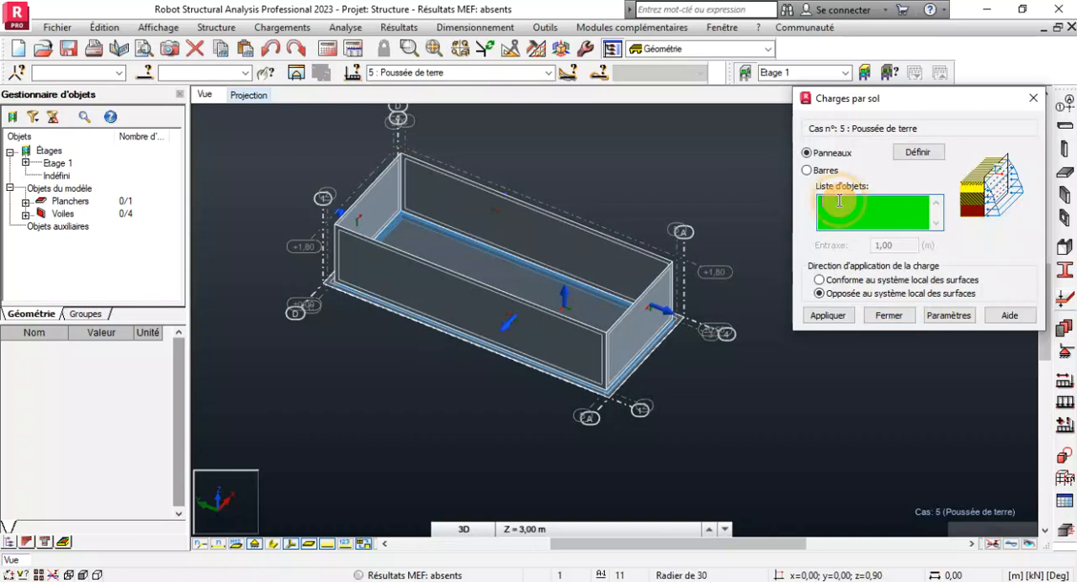
{"action": "left_click", "coordinate": [373, 218]}
{"action": "left_click", "coordinate": [385, 265], "text": "ctrl"}
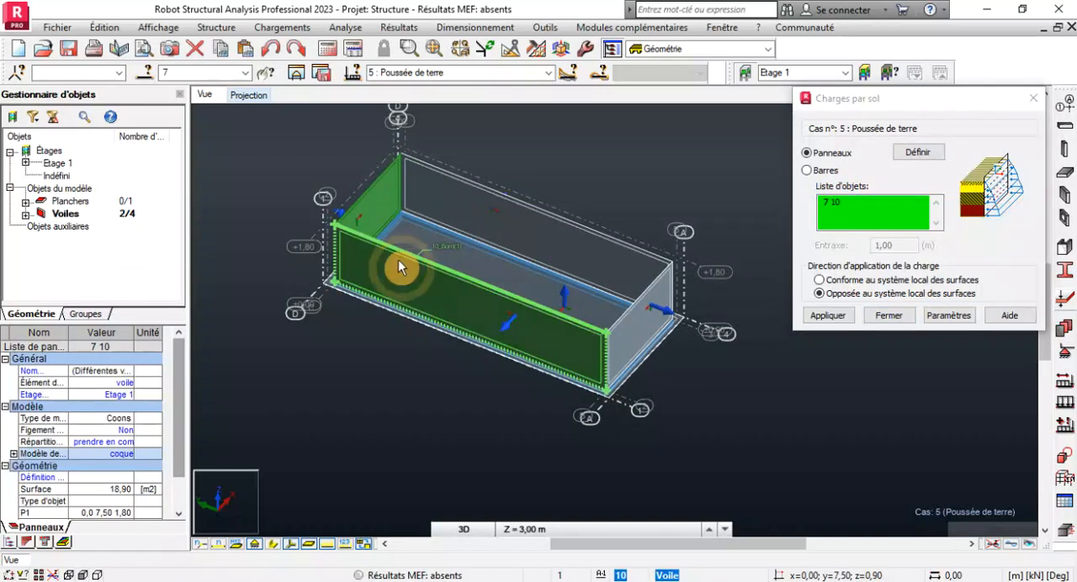
{"action": "left_click", "coordinate": [541, 242], "text": "ctrl"}
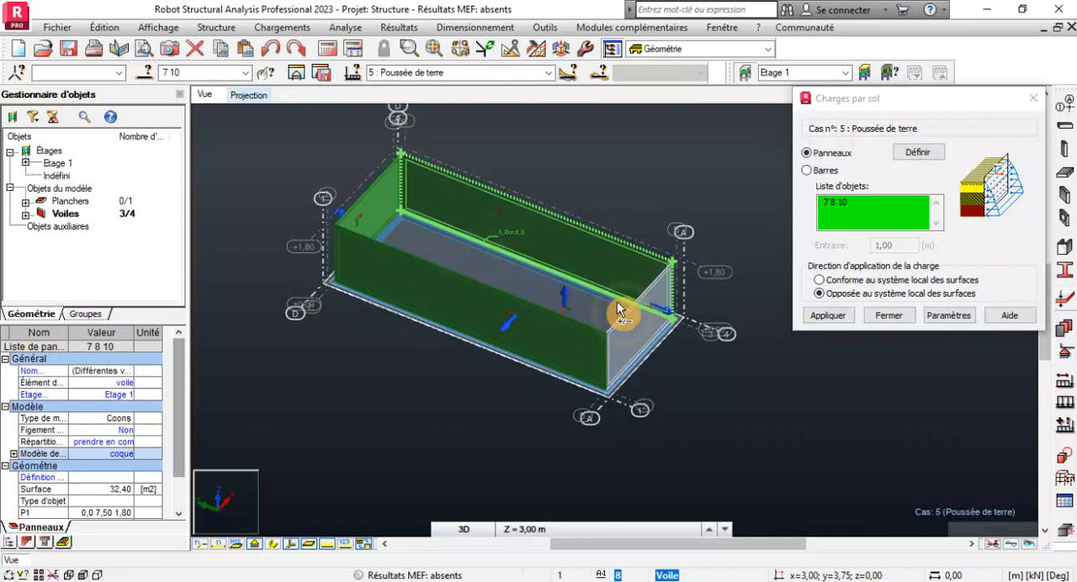
{"action": "left_click", "coordinate": [655, 327], "text": "ctrl"}
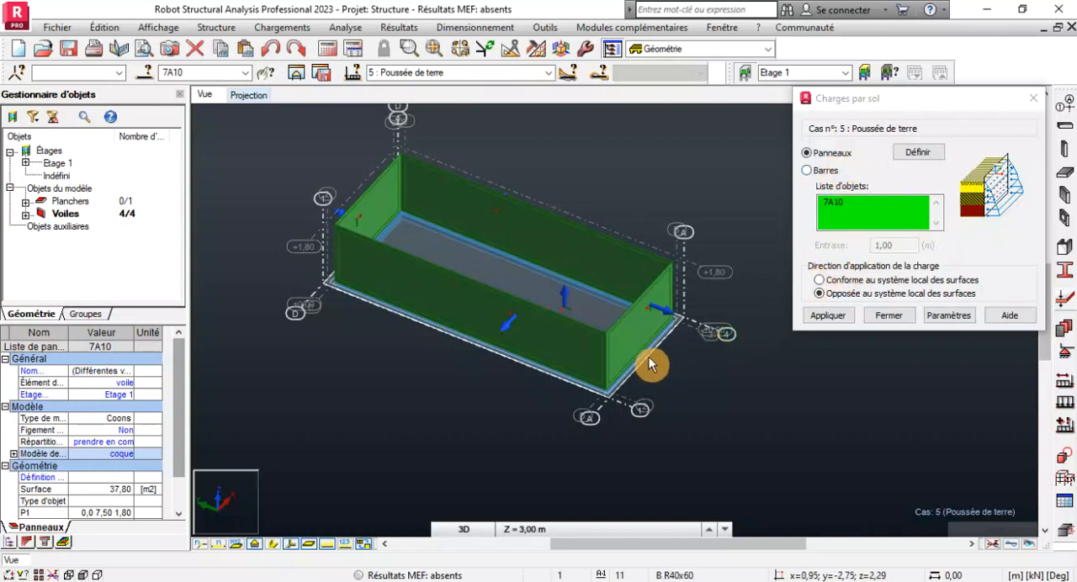
{"action": "scroll", "coordinate": [649, 313], "scroll_direction": "up", "scroll_amount": 2}
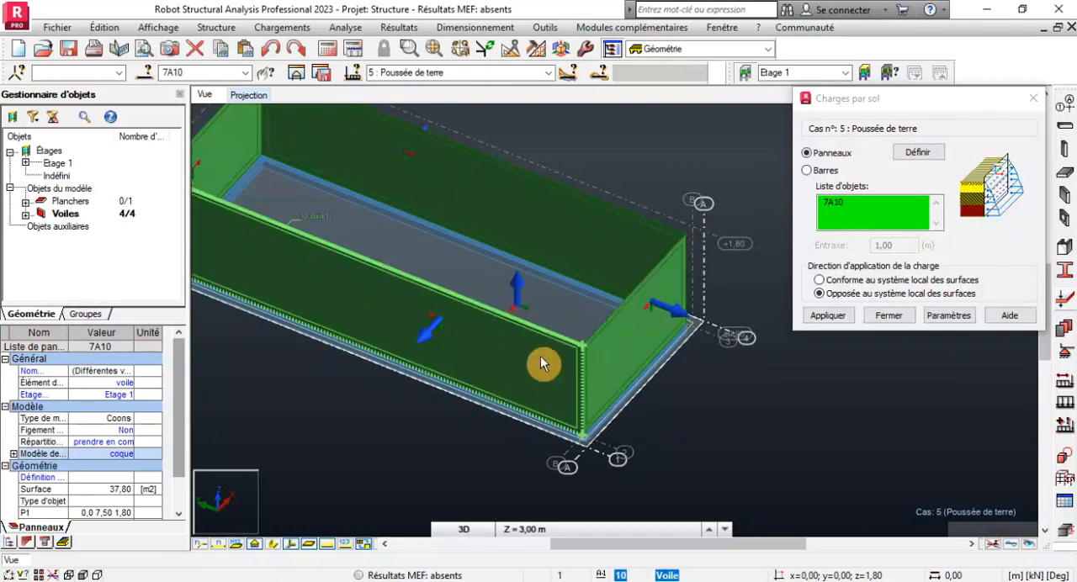
{"action": "scroll", "coordinate": [526, 363], "scroll_direction": "down", "scroll_amount": 2}
{"action": "scroll", "coordinate": [458, 341], "scroll_direction": "up", "scroll_amount": 2}
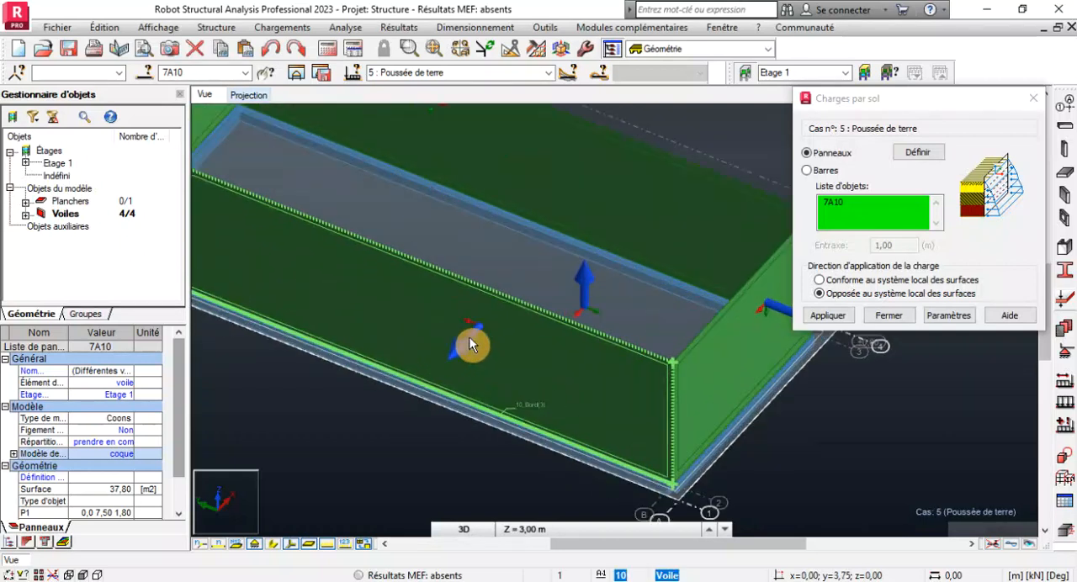
{"action": "scroll", "coordinate": [460, 347], "scroll_direction": "down", "scroll_amount": 3}
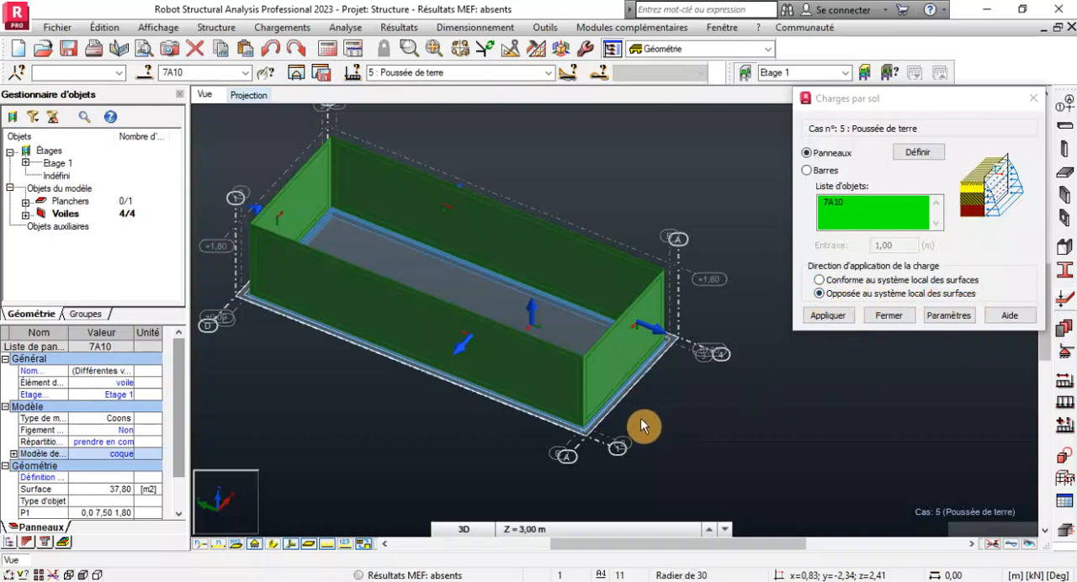
{"action": "scroll", "coordinate": [641, 425], "scroll_direction": "up", "scroll_amount": 2}
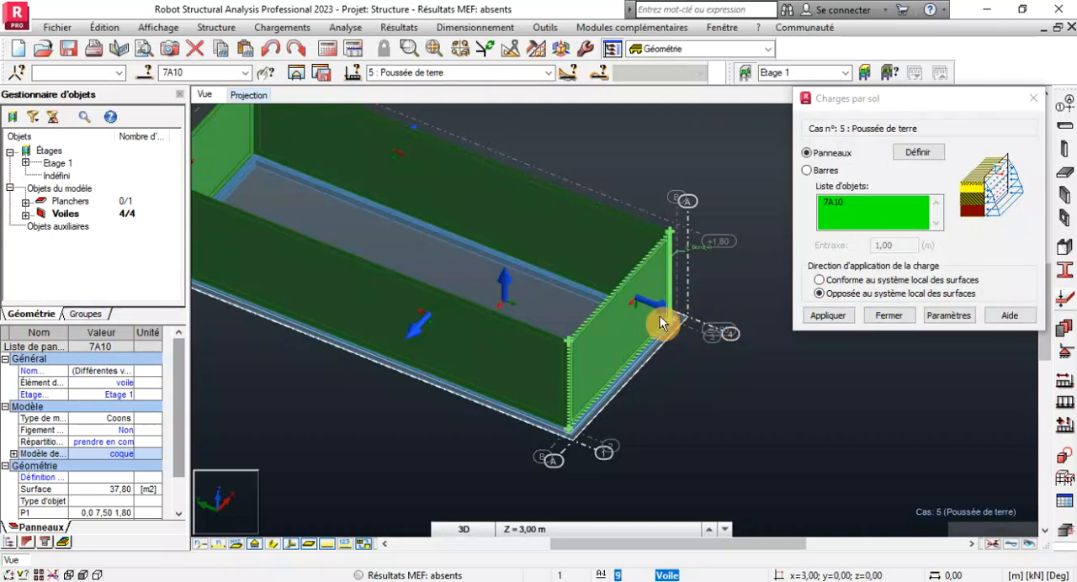
Examine the local axis arrows of the wall panels to check the application direction of the soil load.
{"action": "scroll", "coordinate": [423, 301], "scroll_direction": "up", "scroll_amount": 3}
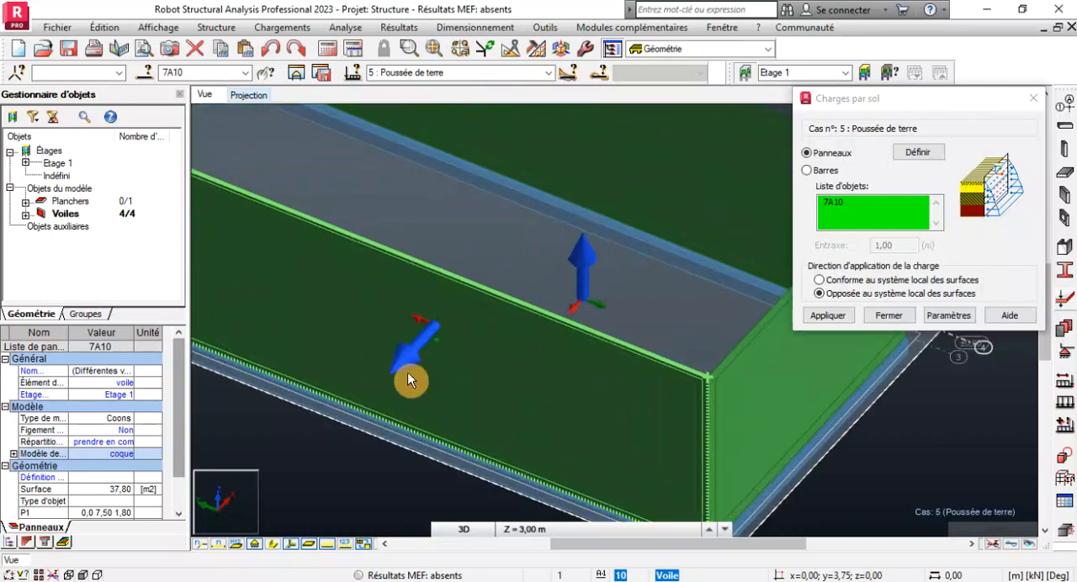
{"action": "scroll", "coordinate": [465, 323], "scroll_direction": "down", "scroll_amount": 5}
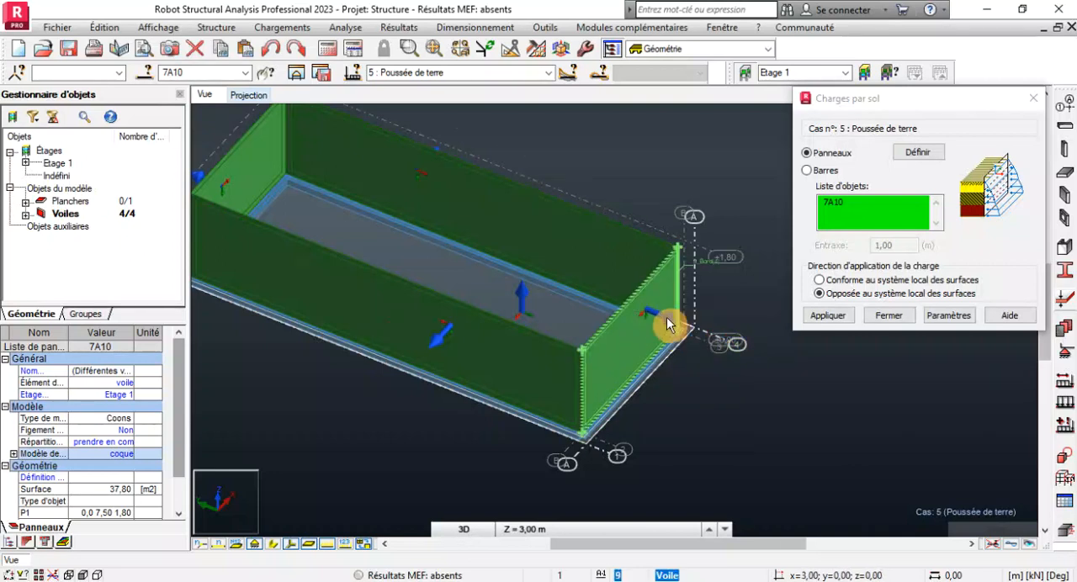
{"action": "scroll", "coordinate": [666, 325], "scroll_direction": "up", "scroll_amount": 3}
{"action": "scroll", "coordinate": [666, 325], "scroll_direction": "down", "scroll_amount": 3}
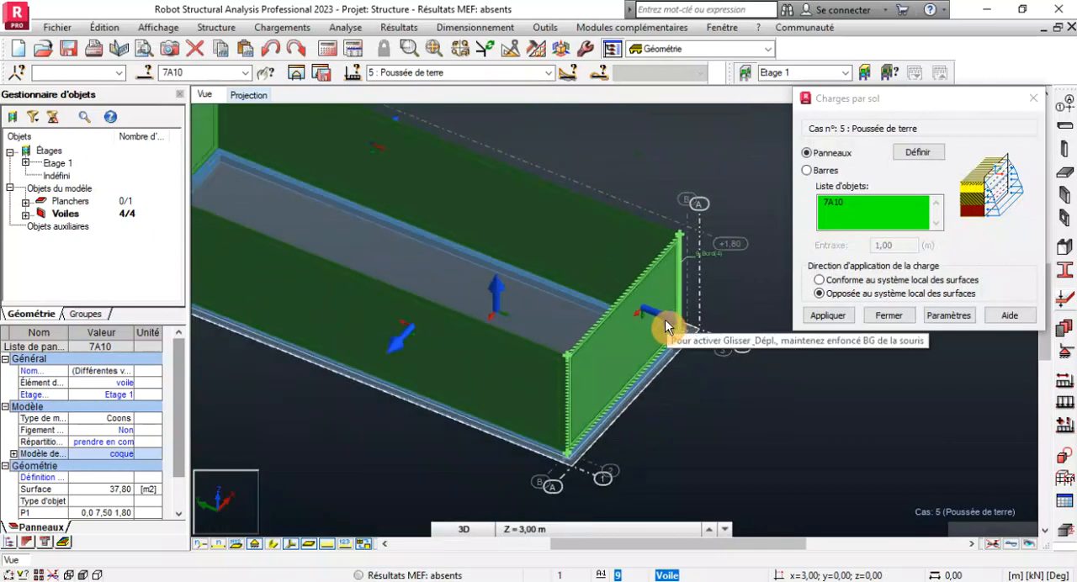
{"action": "scroll", "coordinate": [666, 325], "scroll_direction": "down", "scroll_amount": 3}
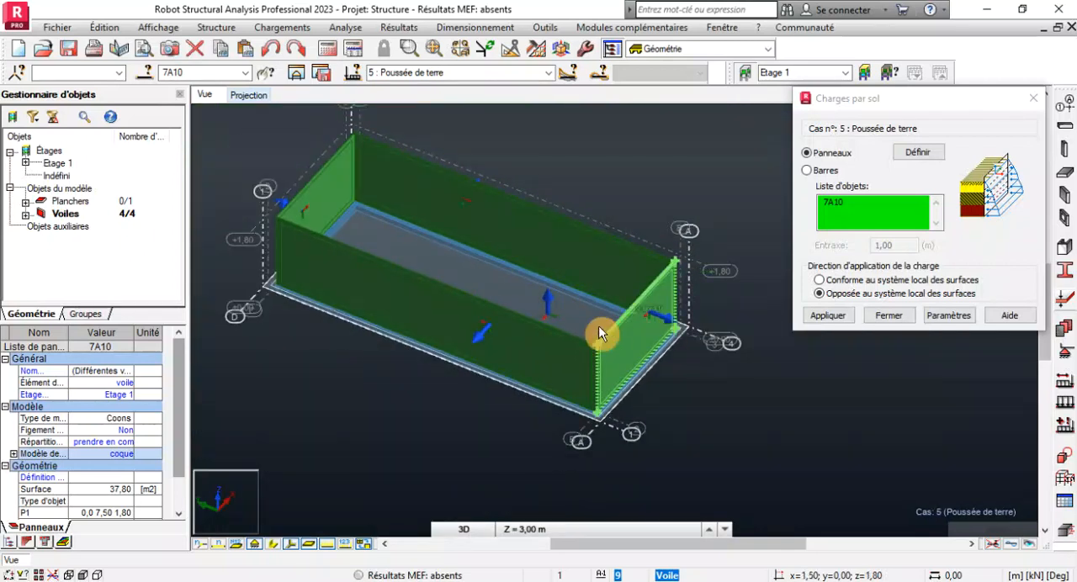
{"action": "scroll", "coordinate": [480, 320], "scroll_direction": "up", "scroll_amount": 3}
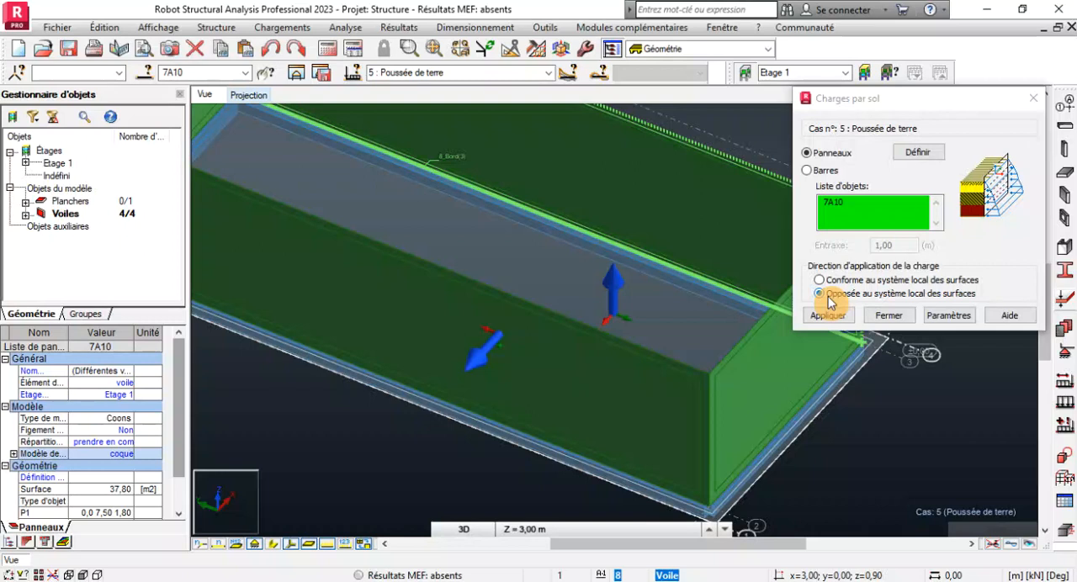
Open the soil pressure parameters and keep the soil and wall inclinations at 0.0 degrees.
{"action": "left_click", "coordinate": [941, 317]}
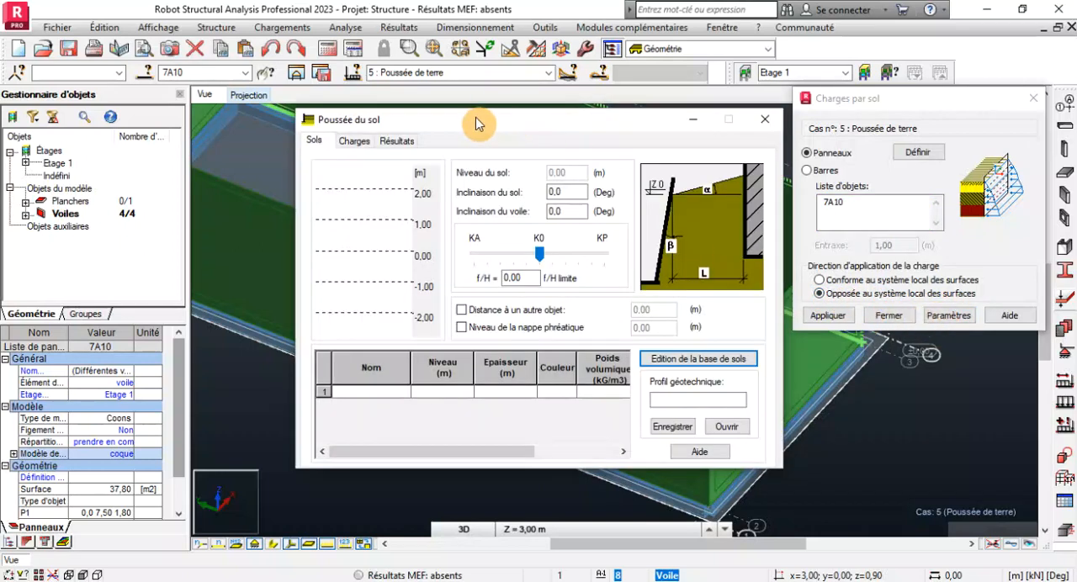
{"action": "left_click_drag", "start_coordinate": [476, 124], "coordinate": [453, 66]}
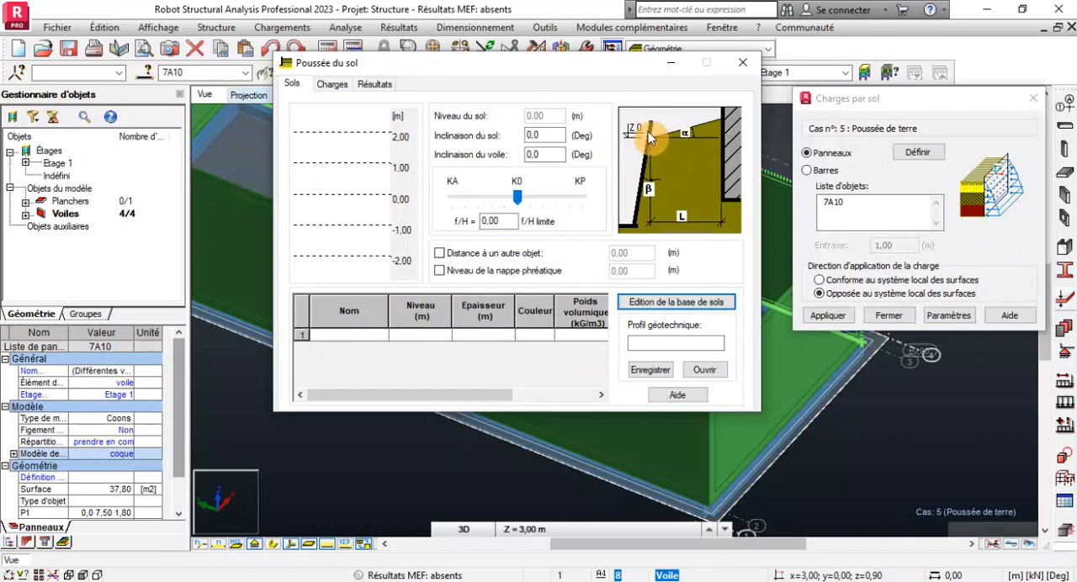
{"action": "double_click", "coordinate": [545, 133]}
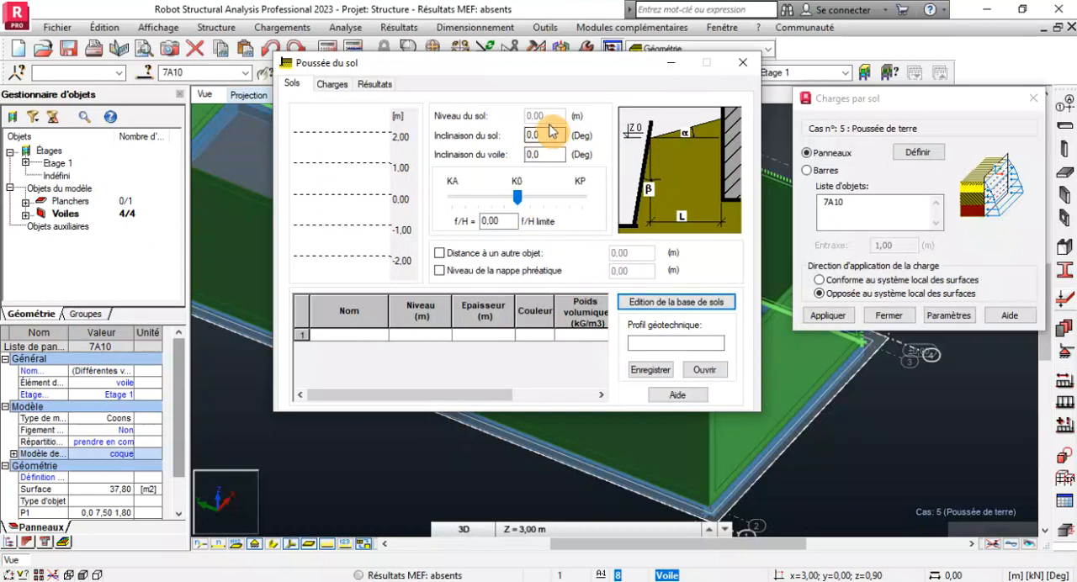
{"action": "double_click", "coordinate": [547, 154]}
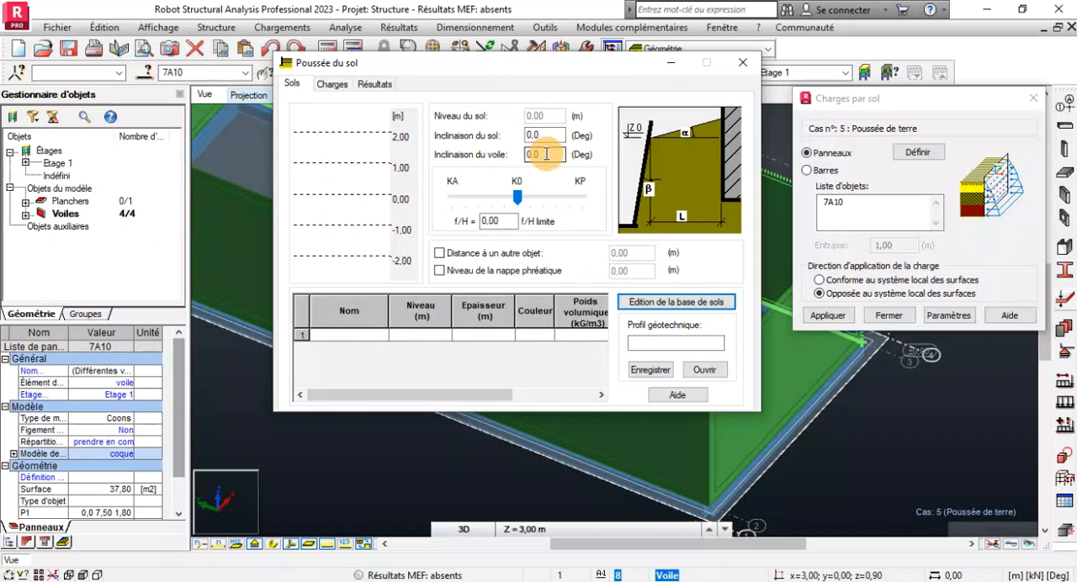
{"action": "left_click", "coordinate": [548, 156]}
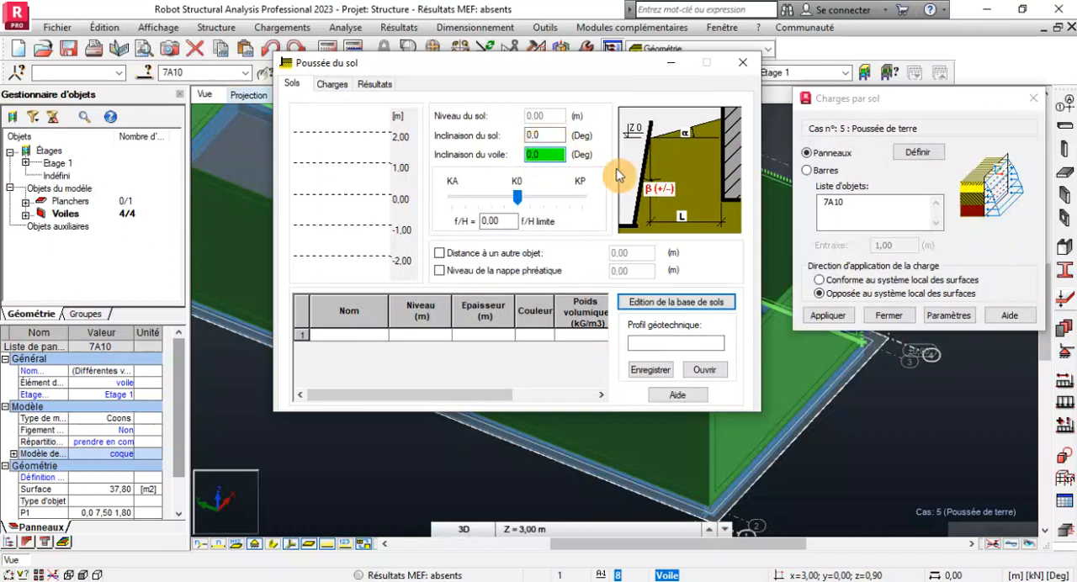
{"action": "left_click", "coordinate": [545, 135]}
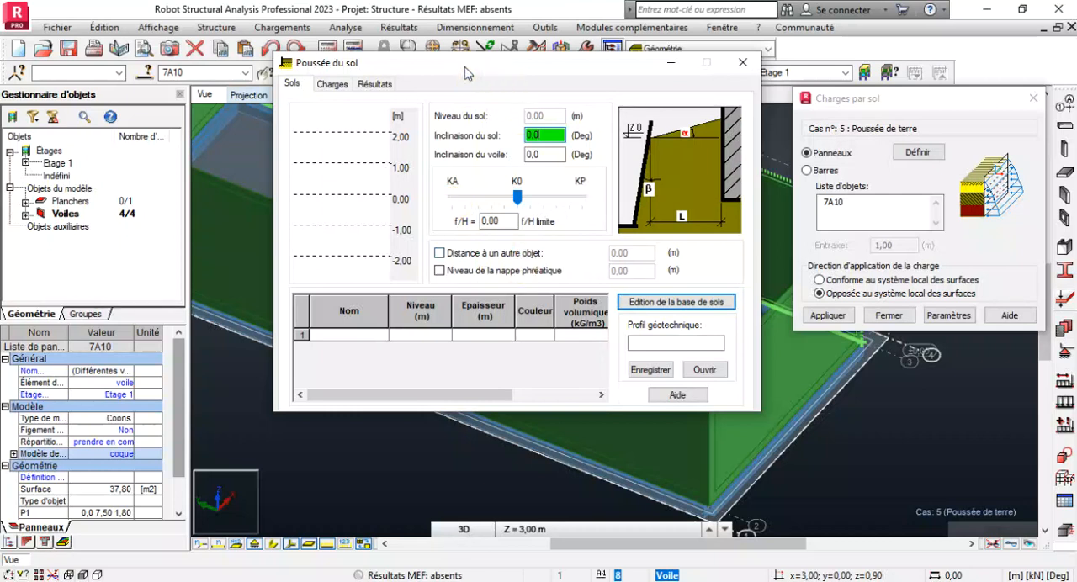
{"action": "left_click_drag", "start_coordinate": [468, 73], "coordinate": [268, 59]}
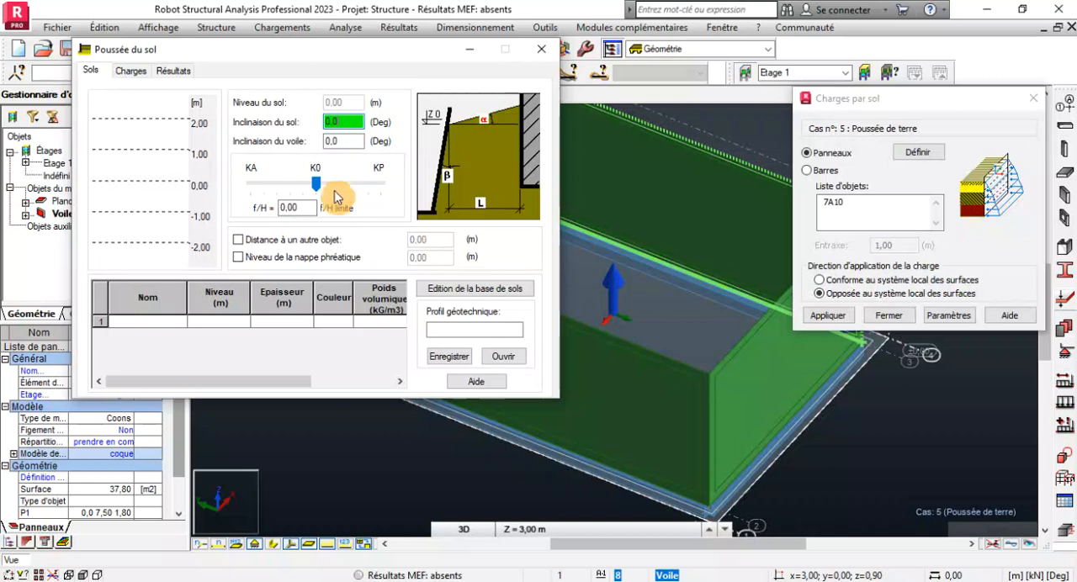
Define the first soil layer as Argiles et limons fermes with its level at 1.80 m.
{"action": "left_click", "coordinate": [182, 323]}
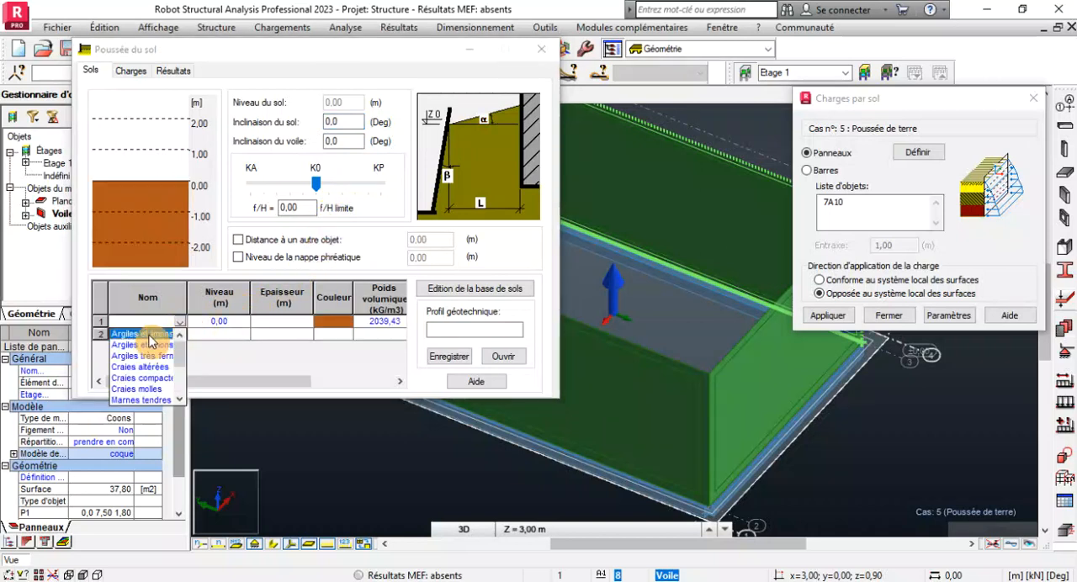
{"action": "left_click", "coordinate": [144, 335]}
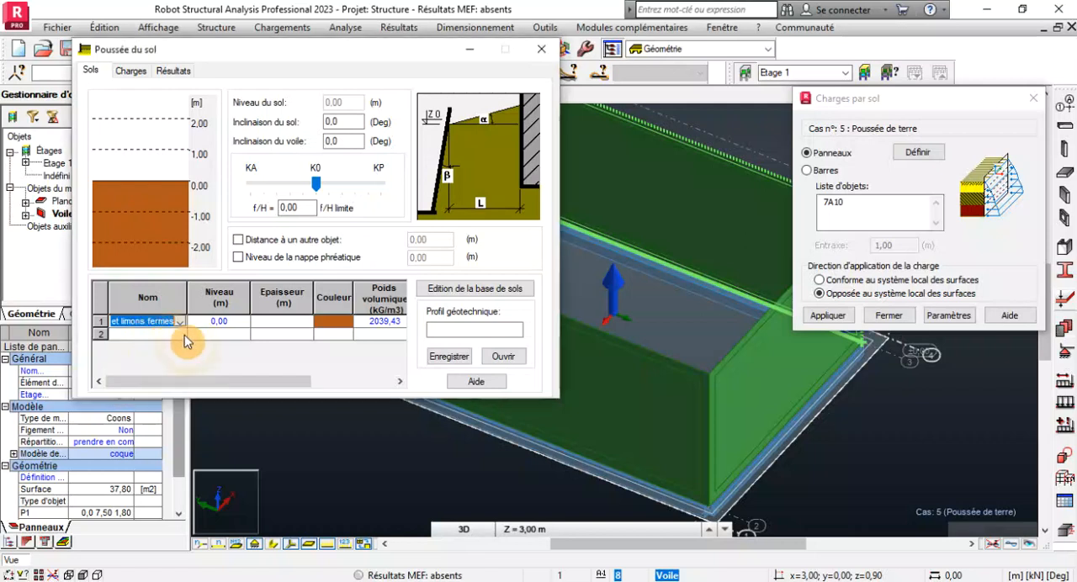
{"action": "left_click", "coordinate": [235, 325]}
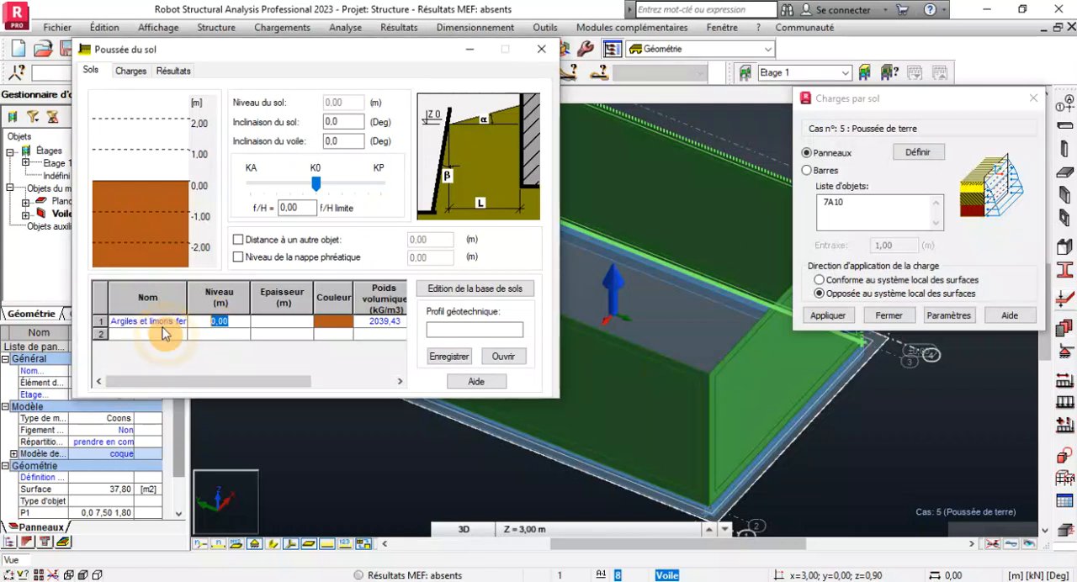
{"action": "type", "text": "1"}
{"action": "key", "text": "Return"}
{"action": "left_click", "coordinate": [223, 323]}
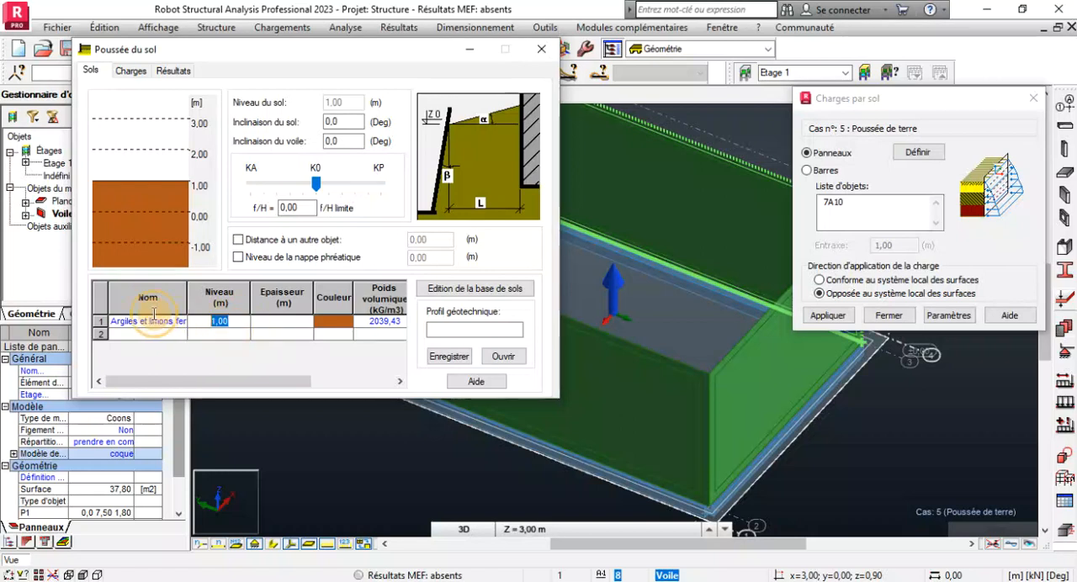
{"action": "type", "text": "1"}
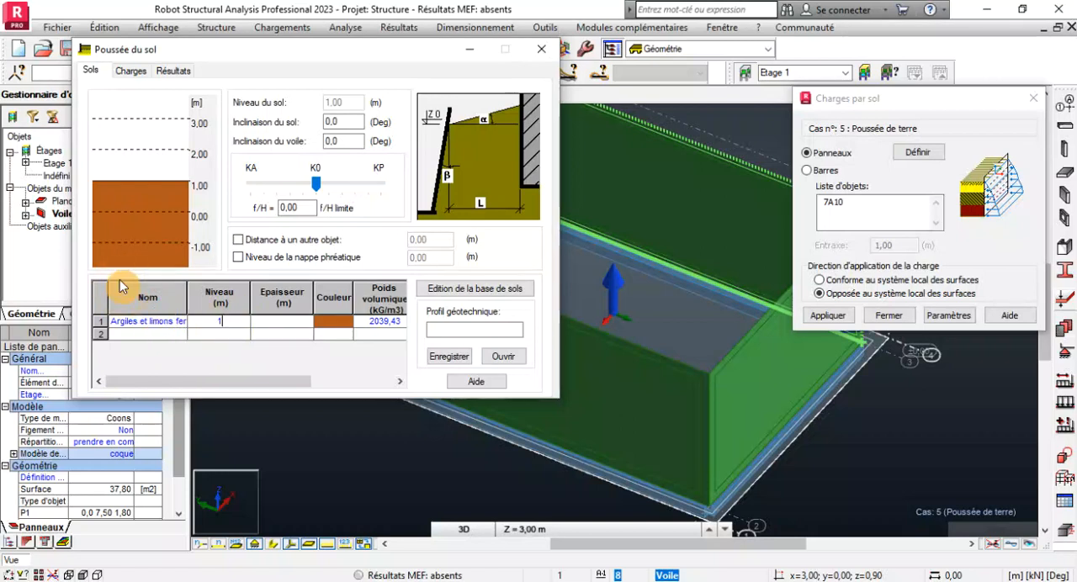
{"action": "type", "text": ".8"}
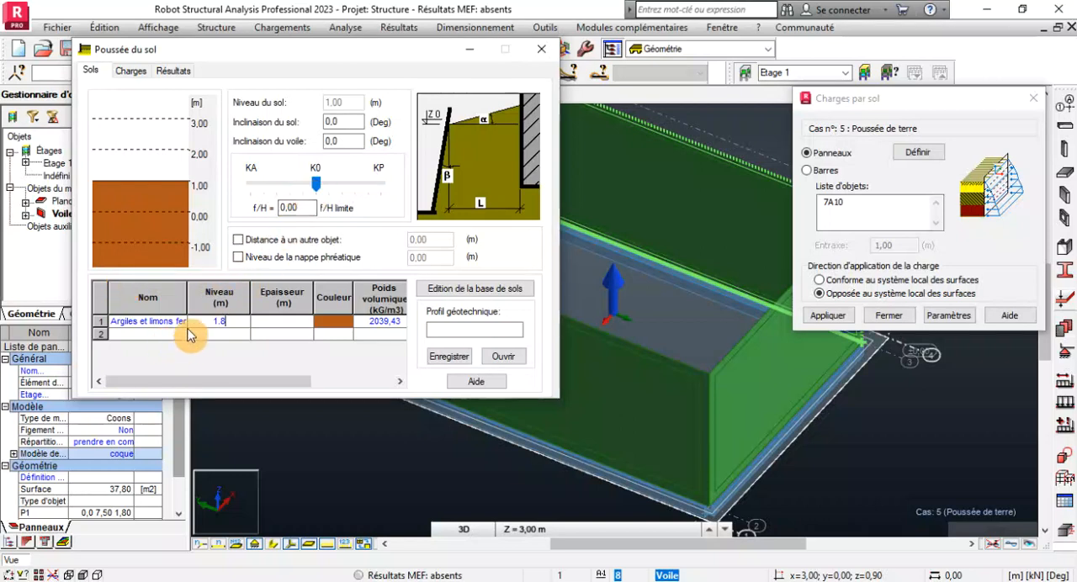
Set the f/H limit ratio of the soil pressure to 0.5, between K0 and KP.
{"action": "left_click", "coordinate": [328, 183]}
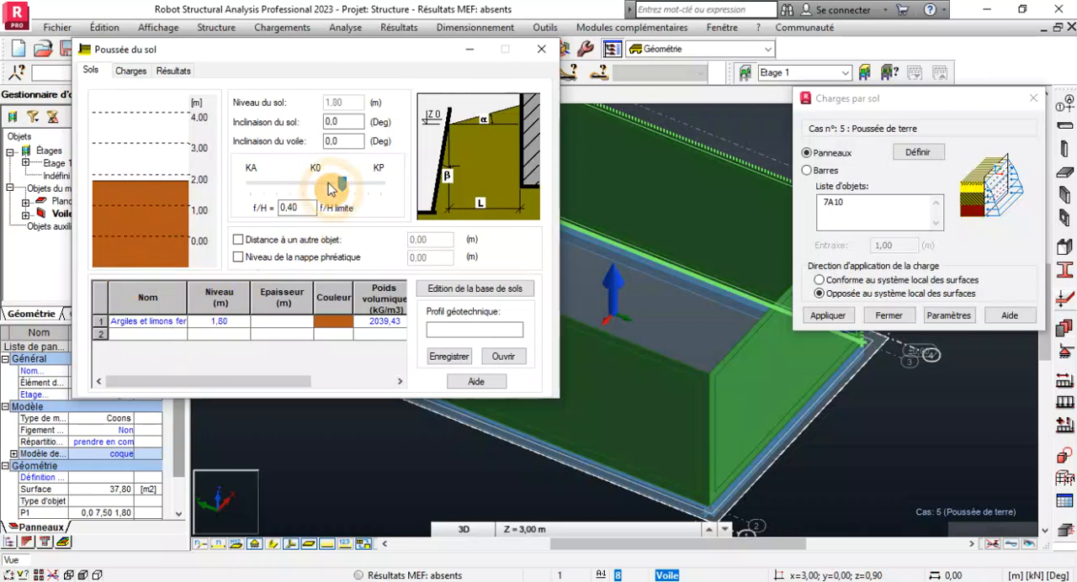
{"action": "left_click", "coordinate": [356, 184]}
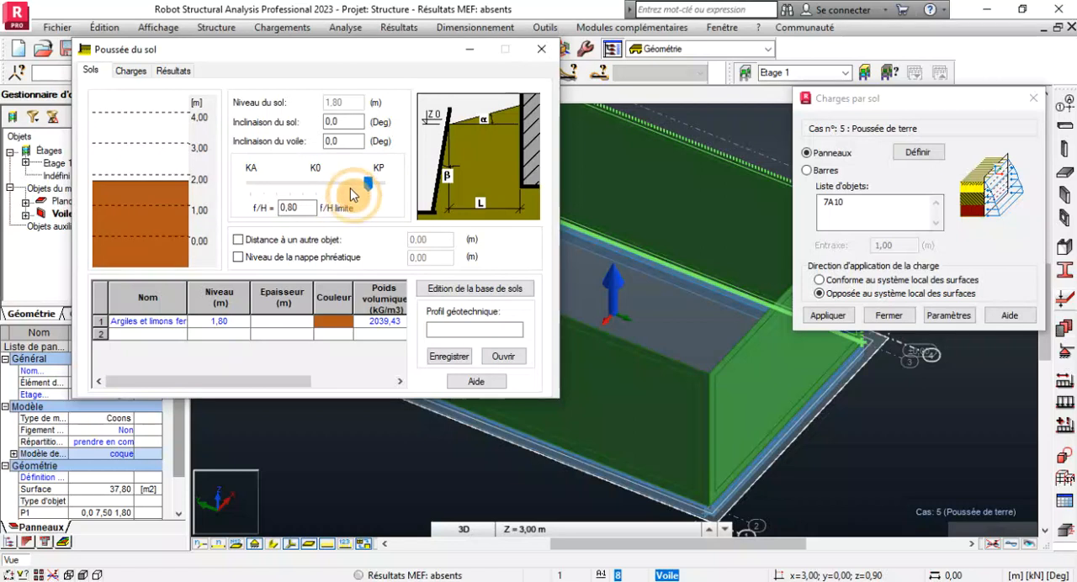
{"action": "double_click", "coordinate": [290, 208]}
{"action": "type", "text": "0.5"}
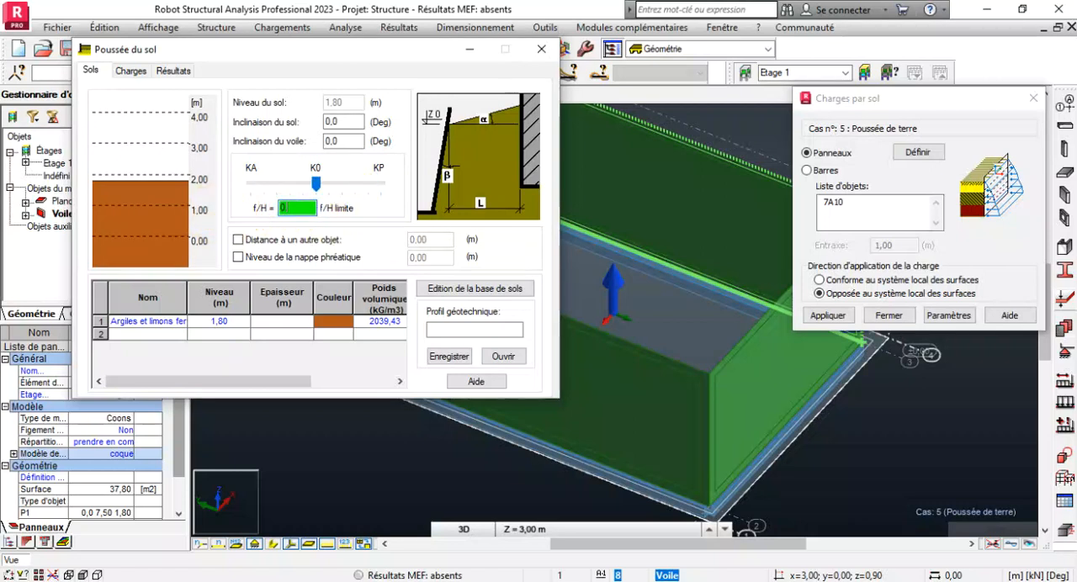
{"action": "double_click", "coordinate": [292, 208]}
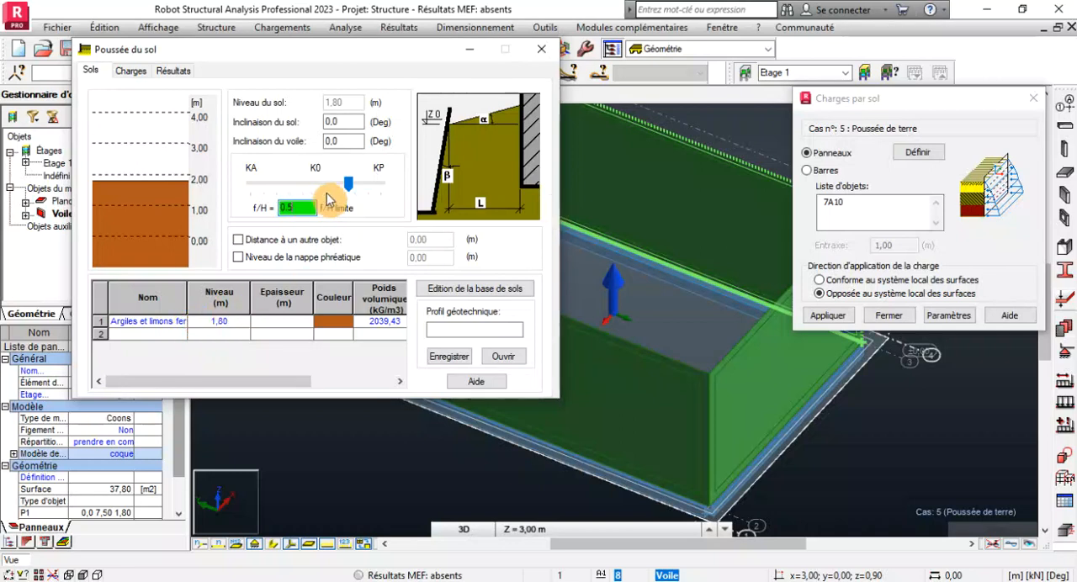
{"action": "double_click", "coordinate": [303, 207]}
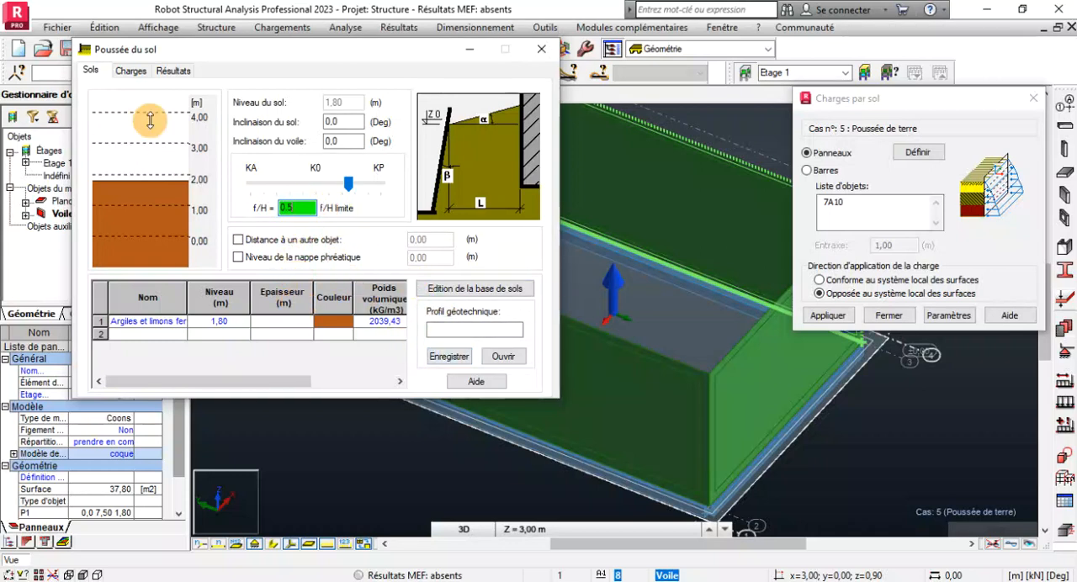
Accept the Poussée du sol component without surcharges and apply the soil load to wall panels 7 to 10, opposite to the local surface system.
{"action": "left_click", "coordinate": [133, 73]}
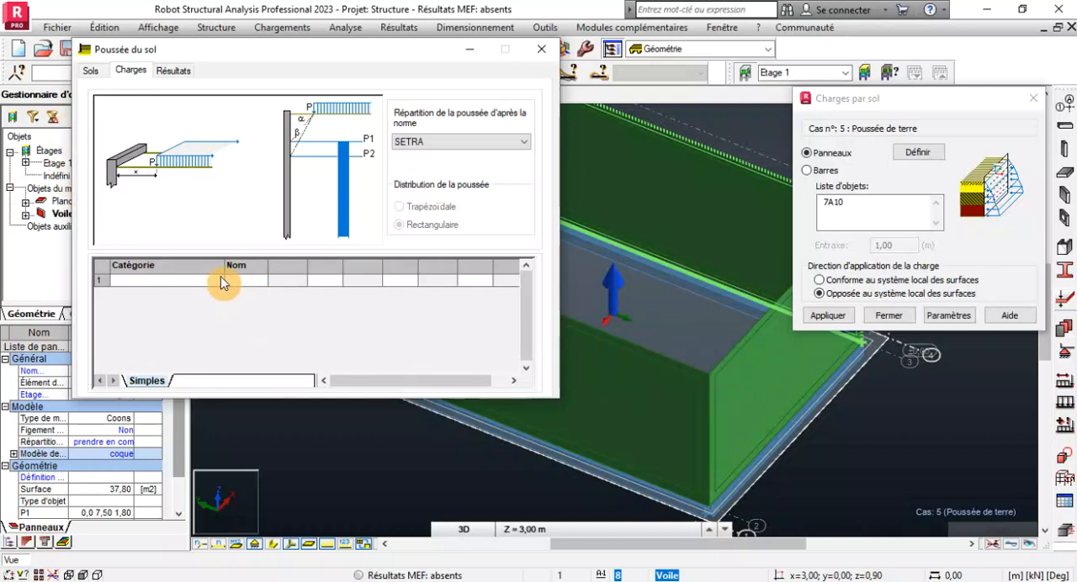
{"action": "left_click", "coordinate": [172, 72]}
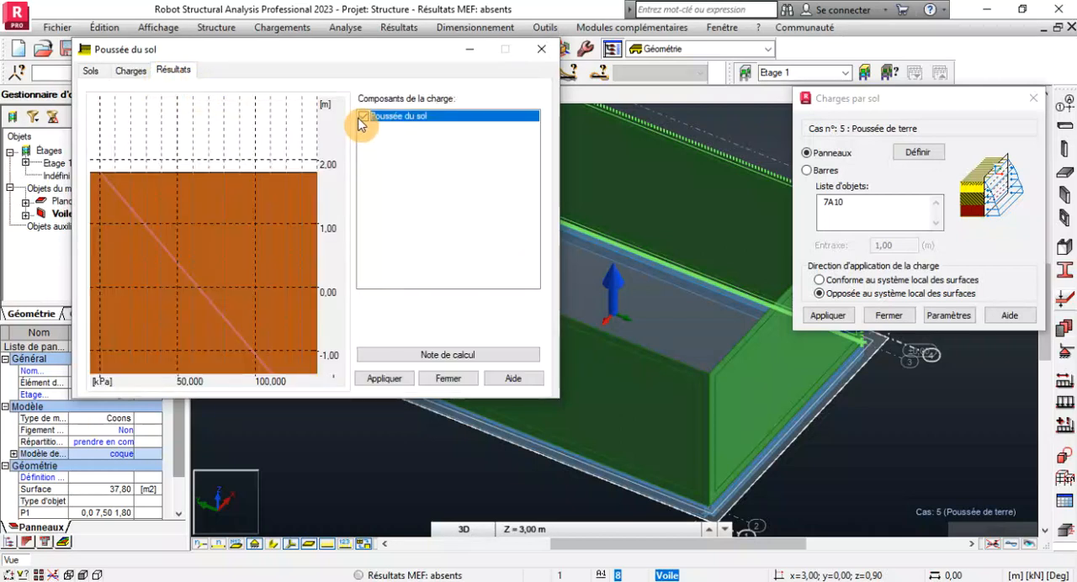
{"action": "left_click", "coordinate": [387, 386]}
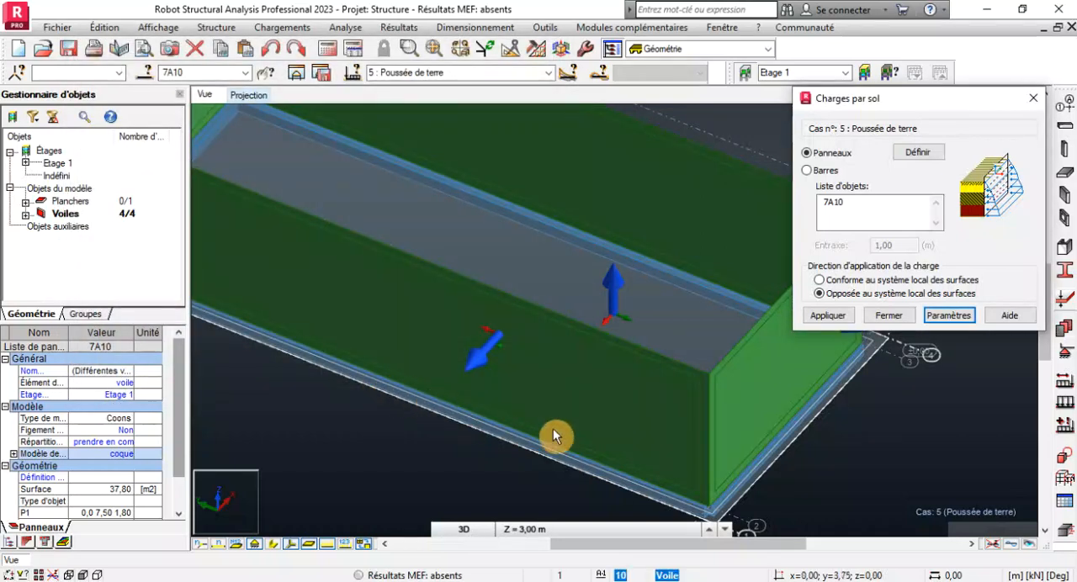
{"action": "scroll", "coordinate": [619, 375], "scroll_direction": "down", "scroll_amount": 5}
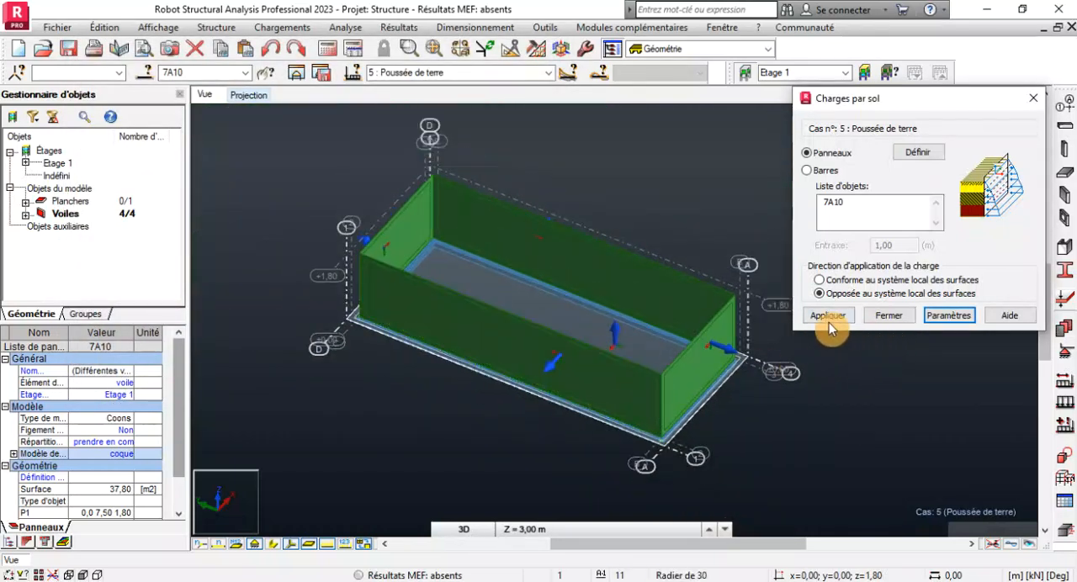
{"action": "left_click", "coordinate": [825, 317]}
{"action": "left_click", "coordinate": [826, 317]}
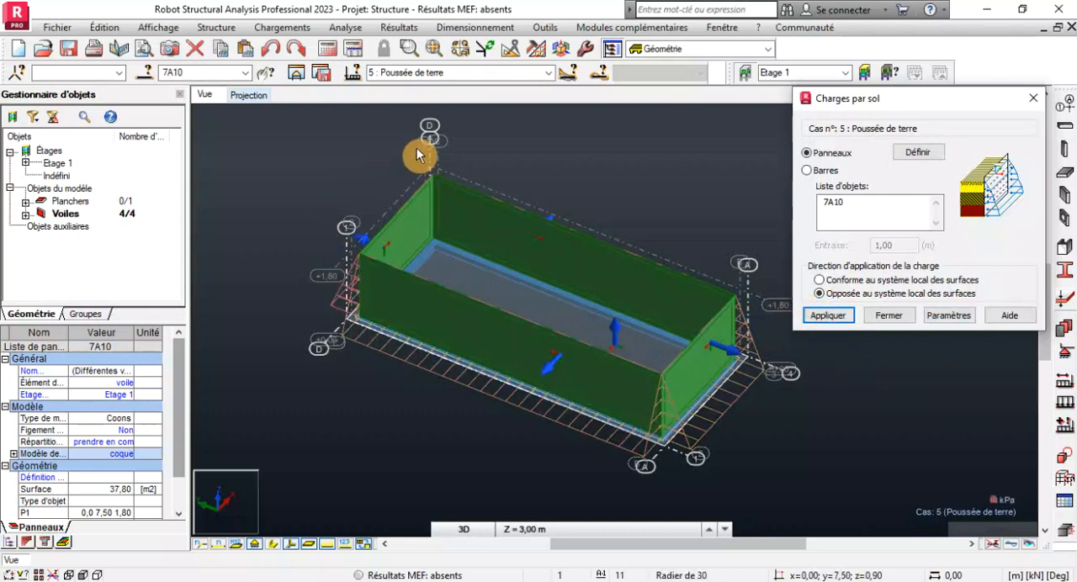
Examine the earth pressure diagrams around the outside of the four walls from several sides in 3D.
{"action": "scroll", "coordinate": [421, 152], "scroll_direction": "up", "scroll_amount": 2}
{"action": "scroll", "coordinate": [327, 234], "scroll_direction": "down", "scroll_amount": 2}
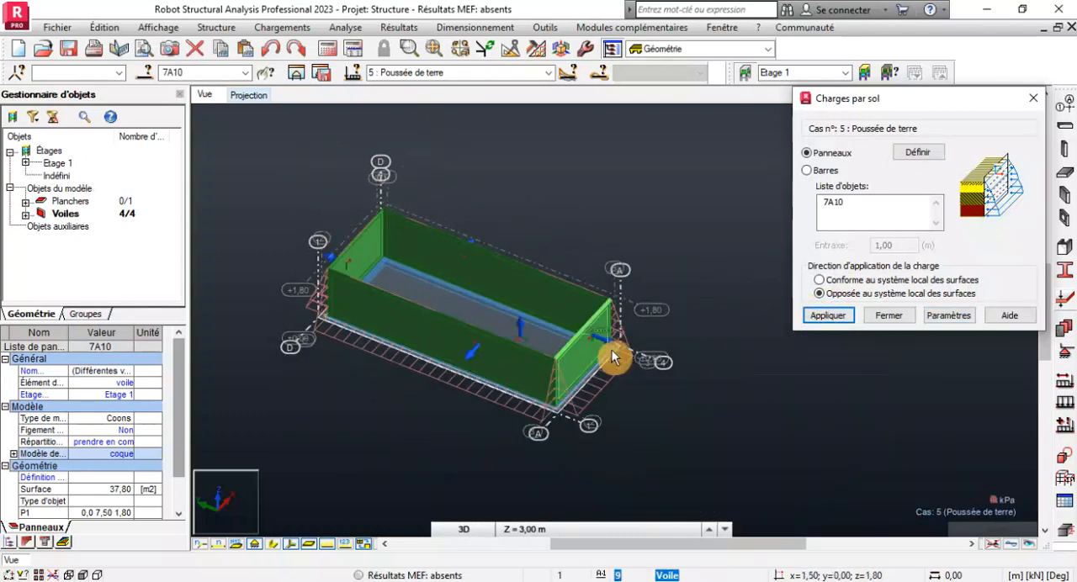
{"action": "right_click", "coordinate": [267, 195]}
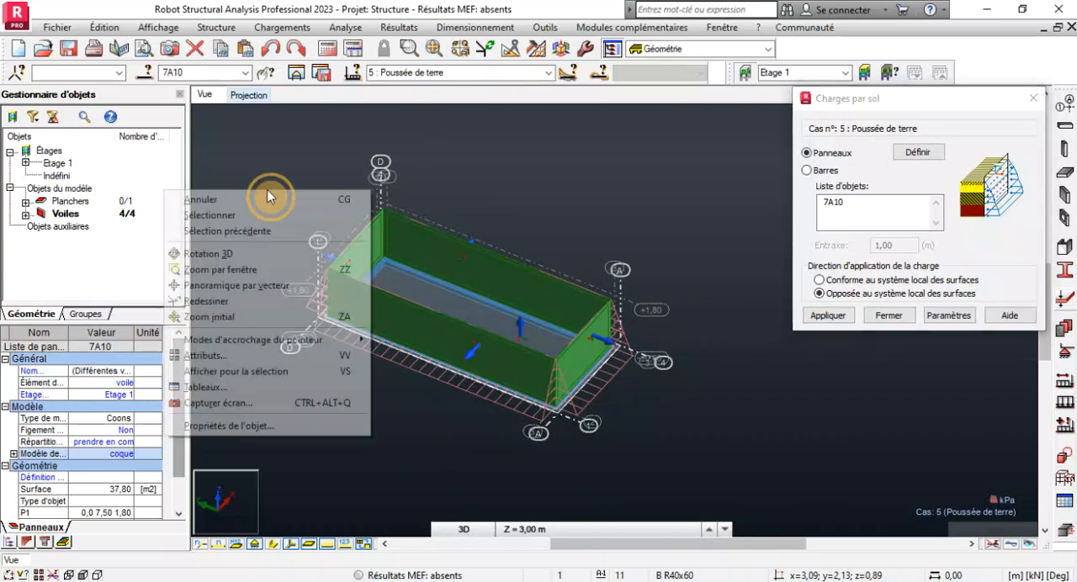
{"action": "left_click", "coordinate": [246, 253]}
{"action": "left_click_drag", "start_coordinate": [250, 281], "coordinate": [392, 308]}
{"action": "scroll", "coordinate": [554, 385], "scroll_direction": "up", "scroll_amount": 3}
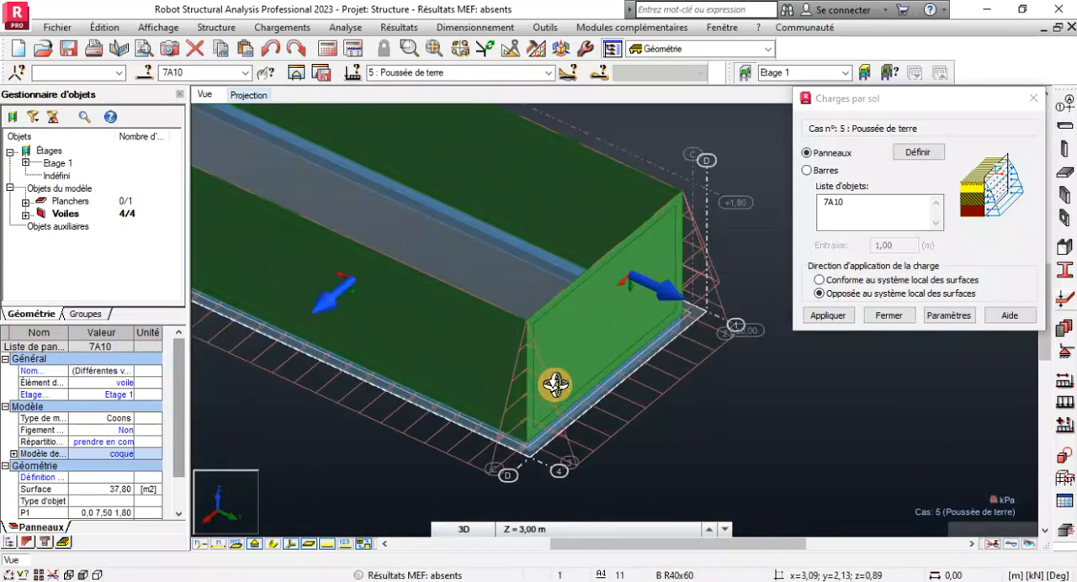
{"action": "scroll", "coordinate": [555, 384], "scroll_direction": "down", "scroll_amount": 3}
{"action": "scroll", "coordinate": [338, 307], "scroll_direction": "up", "scroll_amount": 3}
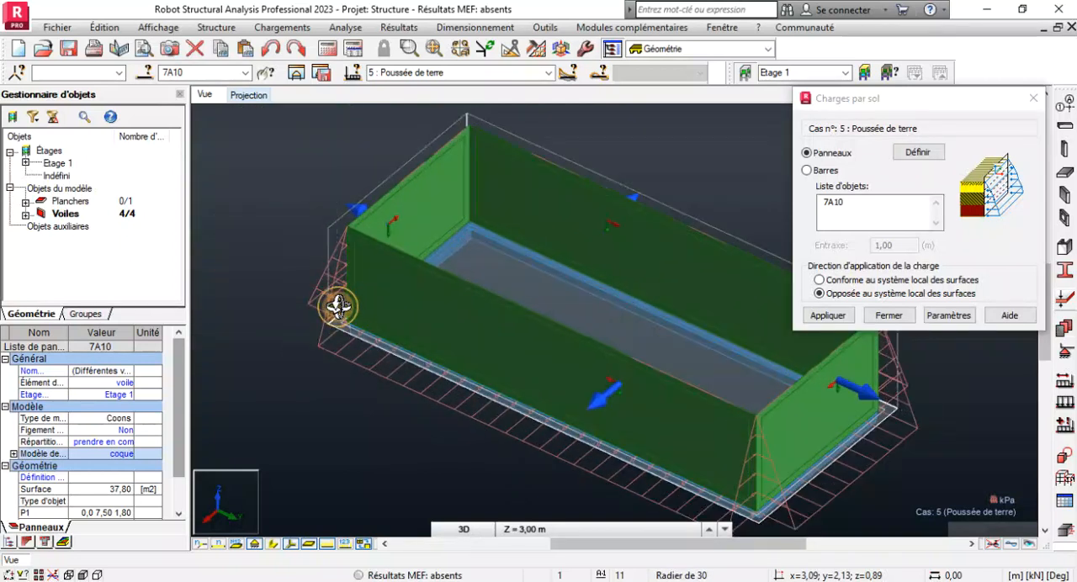
{"action": "left_click_drag", "start_coordinate": [337, 308], "coordinate": [527, 308]}
{"action": "scroll", "coordinate": [527, 308], "scroll_direction": "down", "scroll_amount": 1}
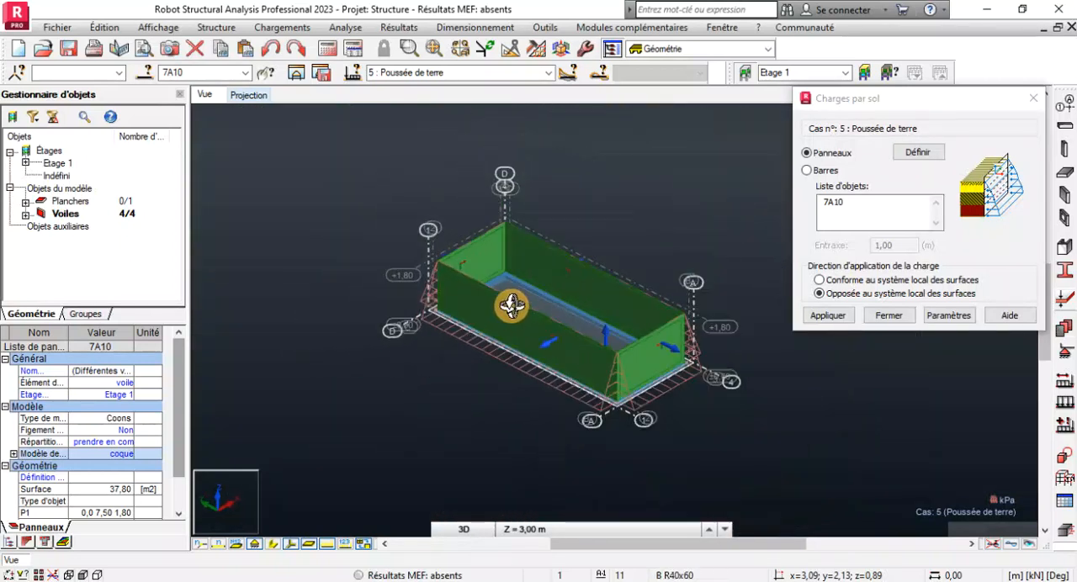
{"action": "scroll", "coordinate": [645, 401], "scroll_direction": "up", "scroll_amount": 3}
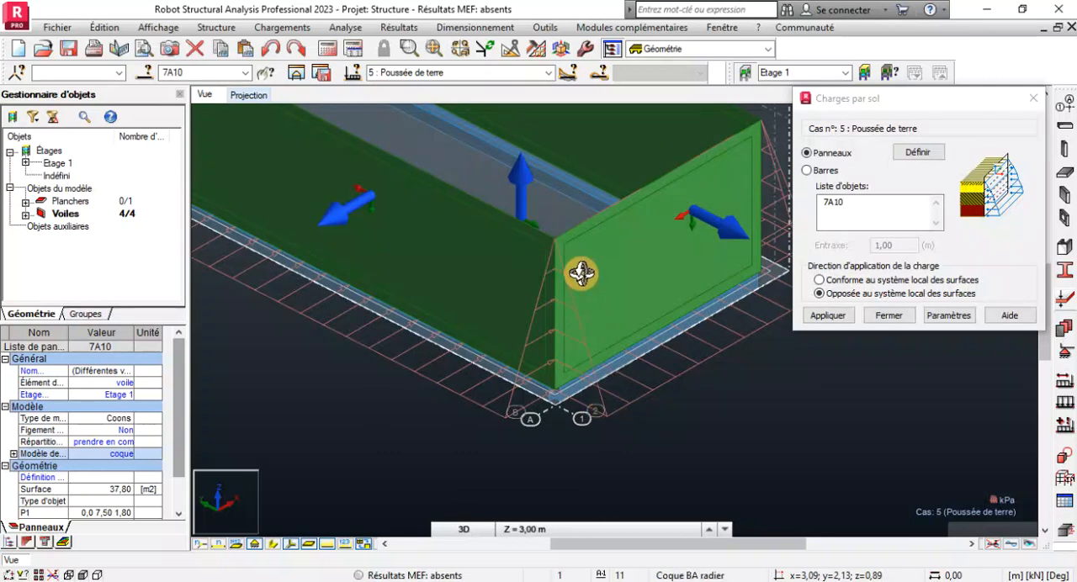
{"action": "scroll", "coordinate": [577, 278], "scroll_direction": "up", "scroll_amount": 3}
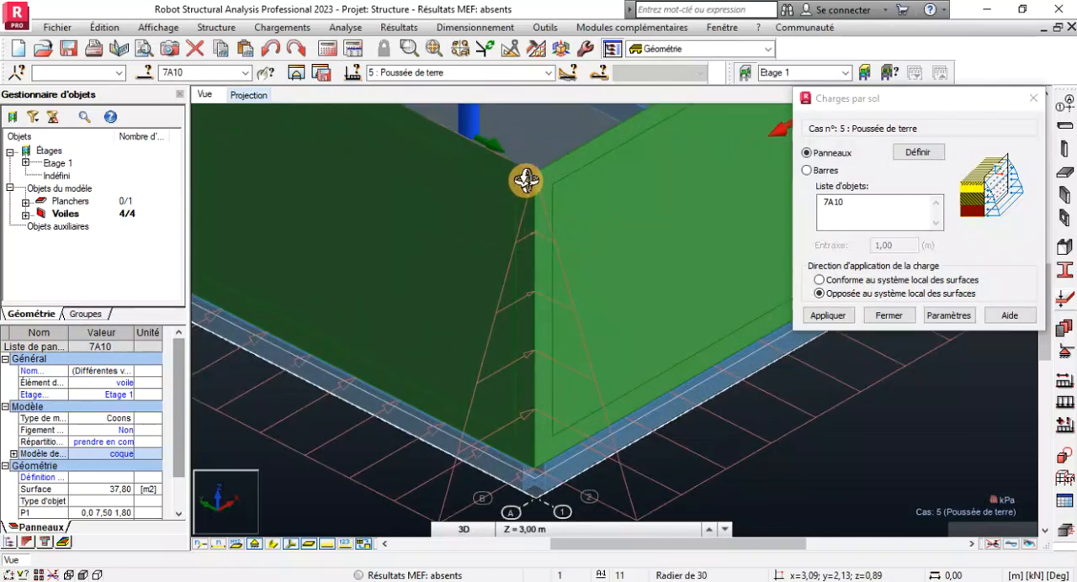
Close the soil load definition and display the load symbols with their values on the model.
{"action": "scroll", "coordinate": [526, 181], "scroll_direction": "down", "scroll_amount": 2}
{"action": "scroll", "coordinate": [534, 170], "scroll_direction": "up", "scroll_amount": 4}
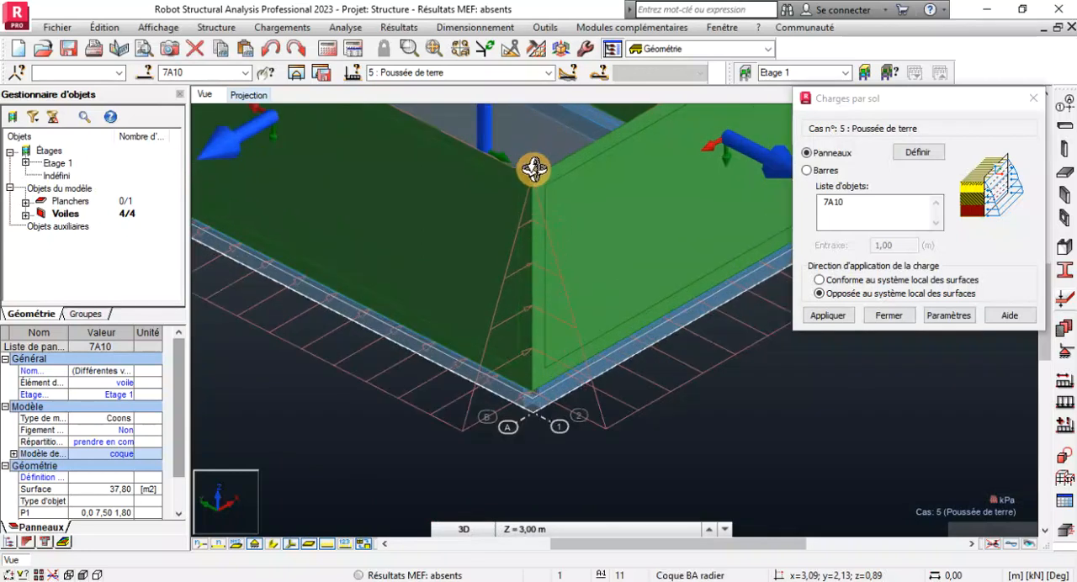
{"action": "scroll", "coordinate": [534, 170], "scroll_direction": "down", "scroll_amount": 4}
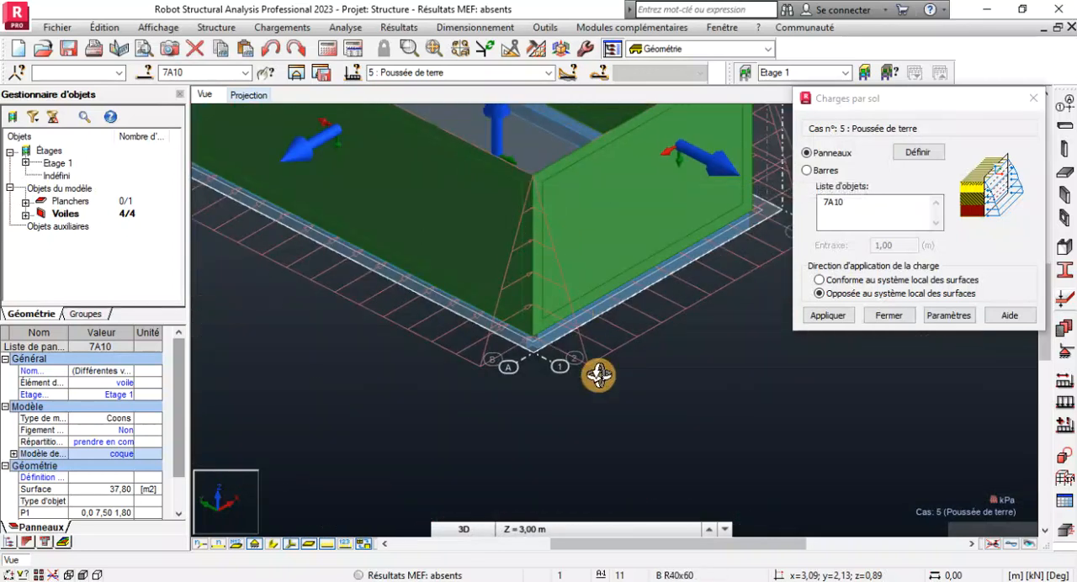
{"action": "scroll", "coordinate": [546, 374], "scroll_direction": "down", "scroll_amount": 5}
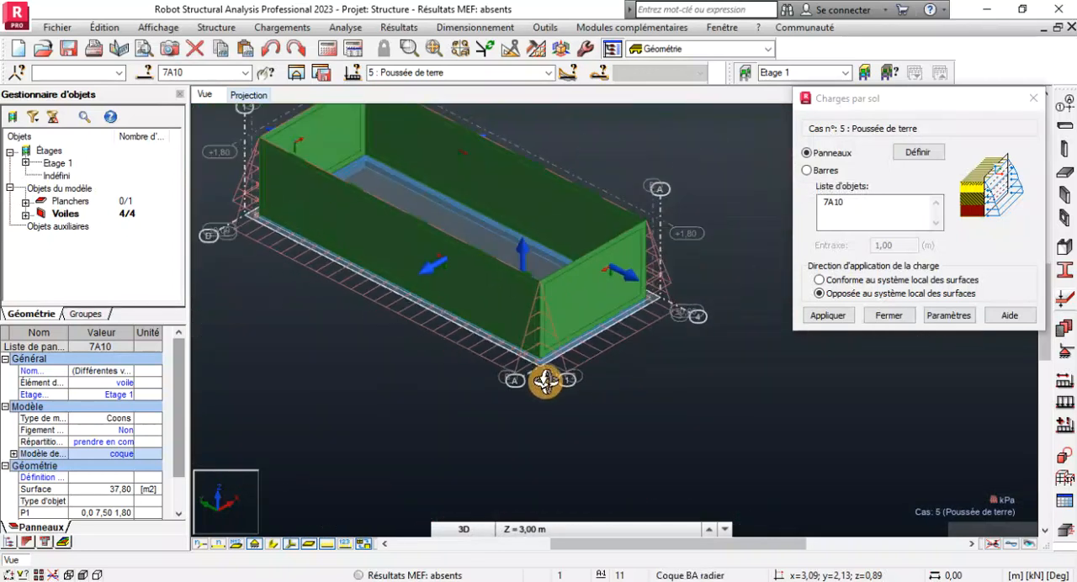
{"action": "left_click", "coordinate": [887, 317]}
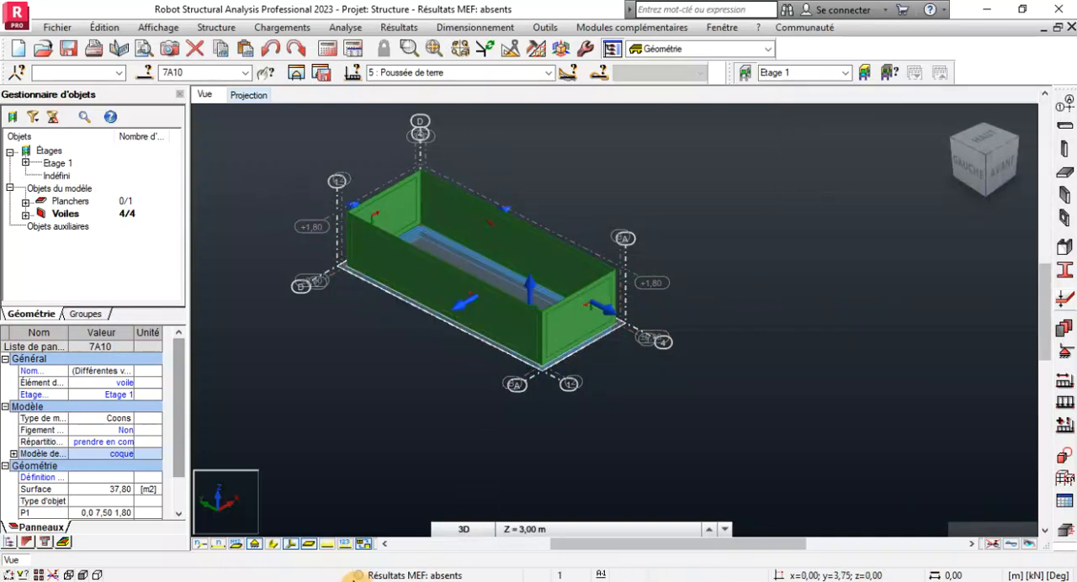
{"action": "left_click", "coordinate": [350, 545]}
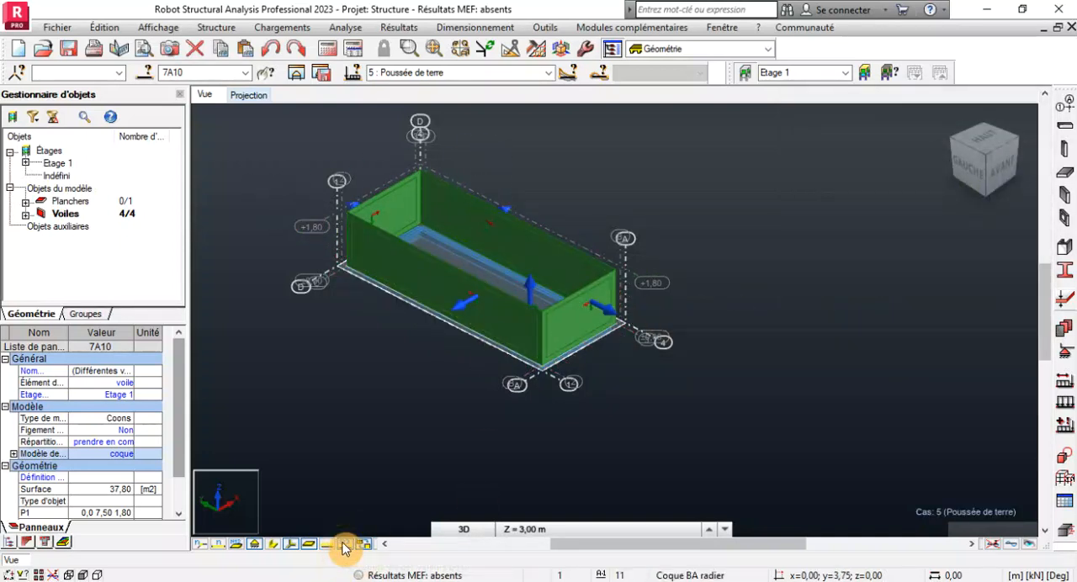
{"action": "left_click", "coordinate": [345, 545]}
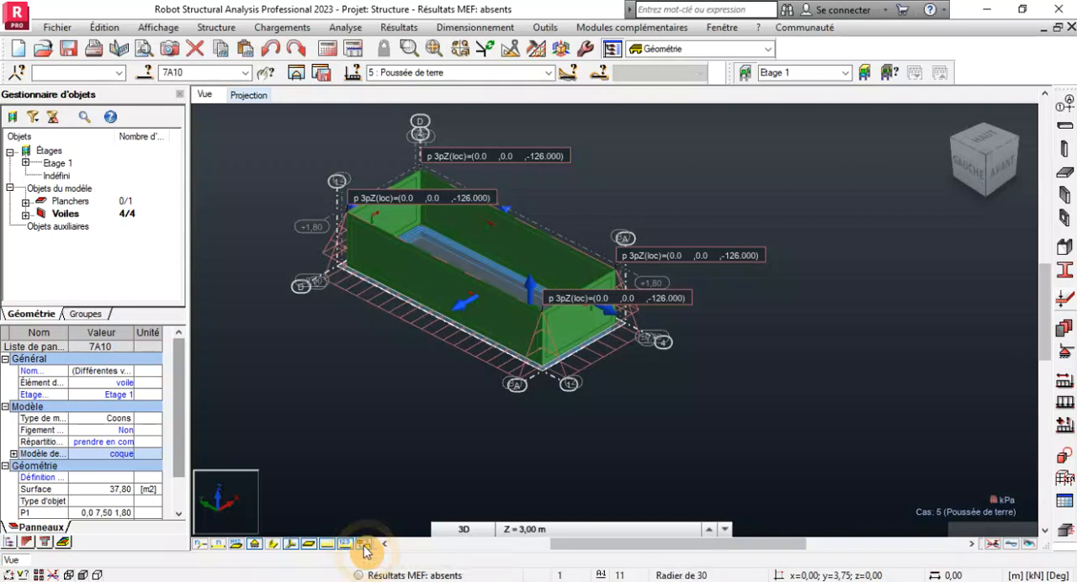
Review the loads of the Poids propre and G cases on the whole model.
{"action": "left_click", "coordinate": [549, 74]}
{"action": "left_click", "coordinate": [457, 86]}
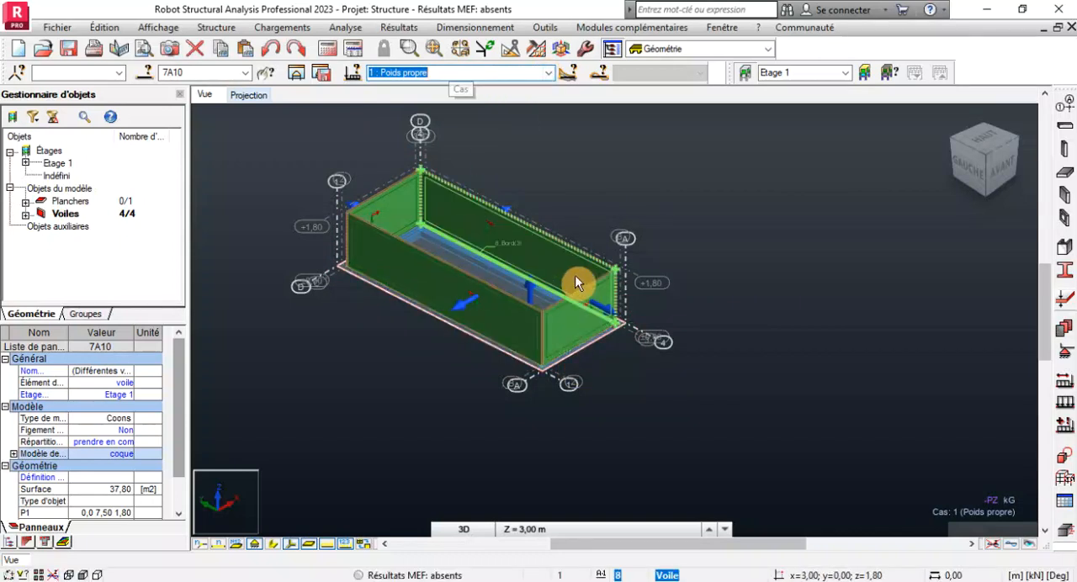
{"action": "scroll", "coordinate": [576, 276], "scroll_direction": "up", "scroll_amount": 3}
{"action": "scroll", "coordinate": [709, 324], "scroll_direction": "down", "scroll_amount": 3}
{"action": "left_click", "coordinate": [550, 73]}
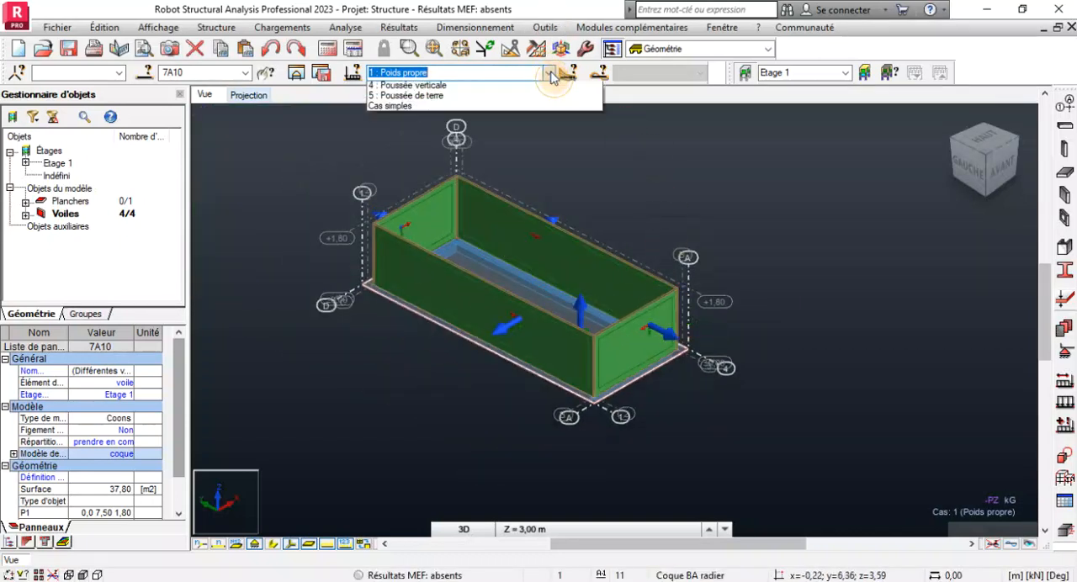
{"action": "left_click", "coordinate": [410, 101]}
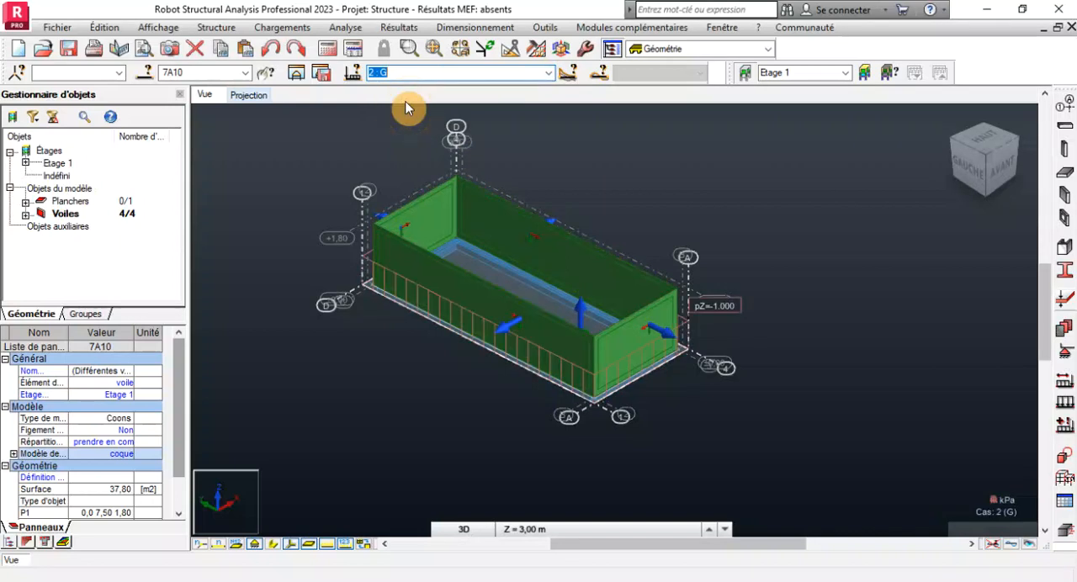
{"action": "scroll", "coordinate": [392, 271], "scroll_direction": "up", "scroll_amount": 3}
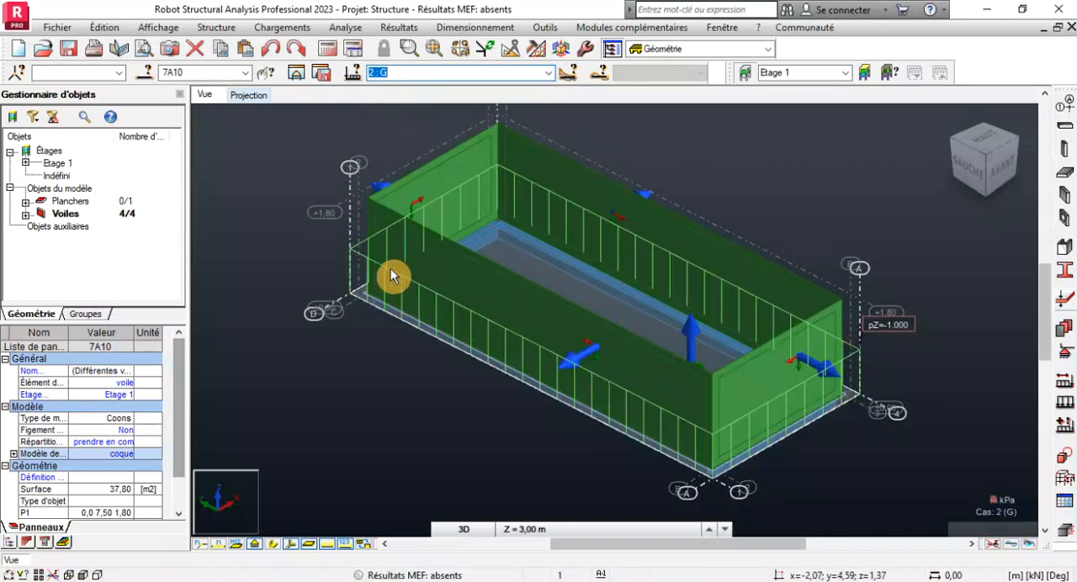
Review the hydrostatic loads of the Poussée horiz pario case on the inner faces of the walls.
{"action": "left_click", "coordinate": [549, 73]}
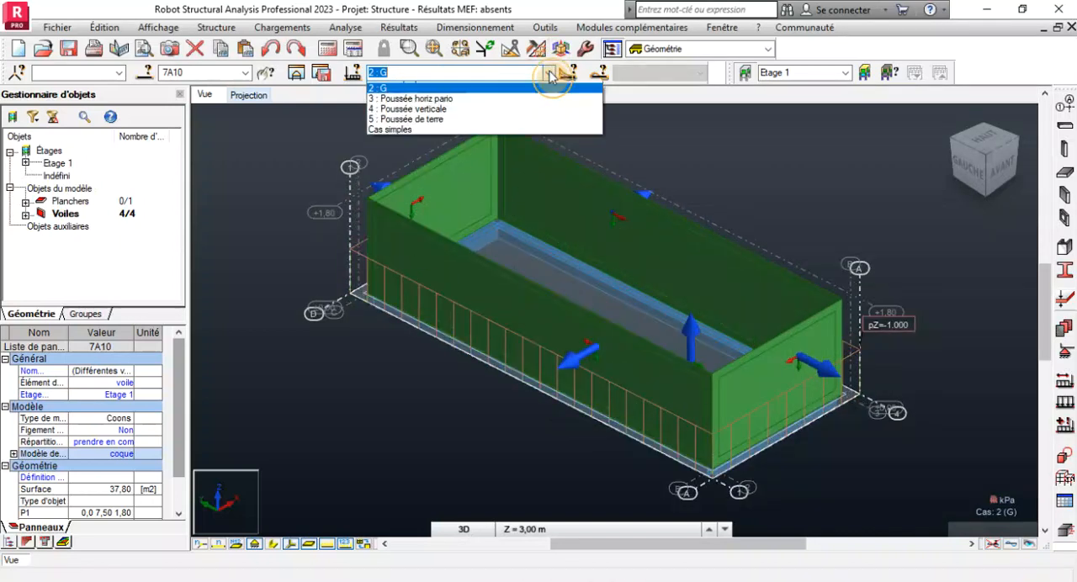
{"action": "left_click", "coordinate": [364, 546]}
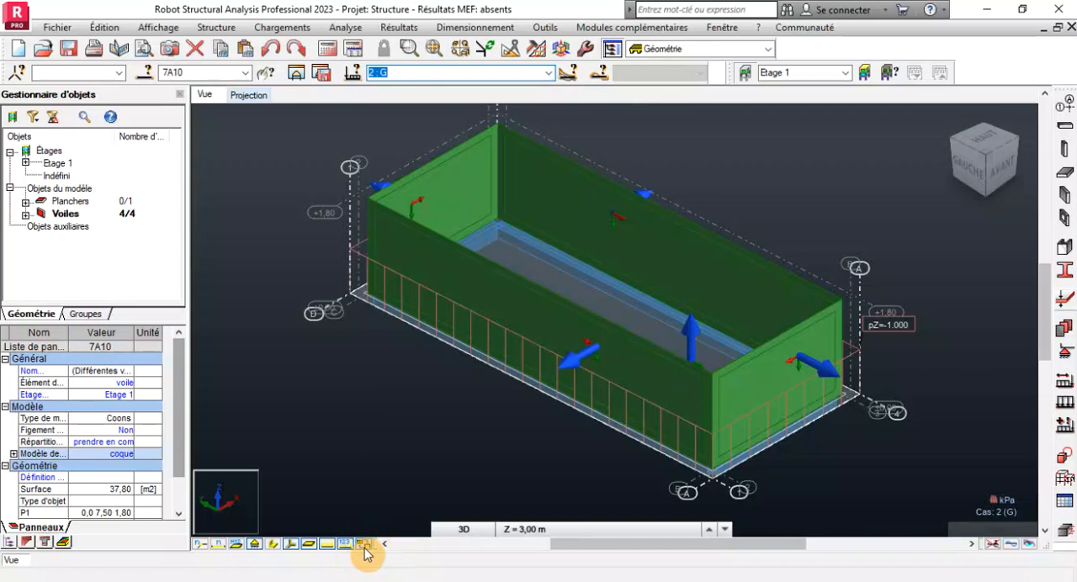
{"action": "left_click", "coordinate": [549, 73]}
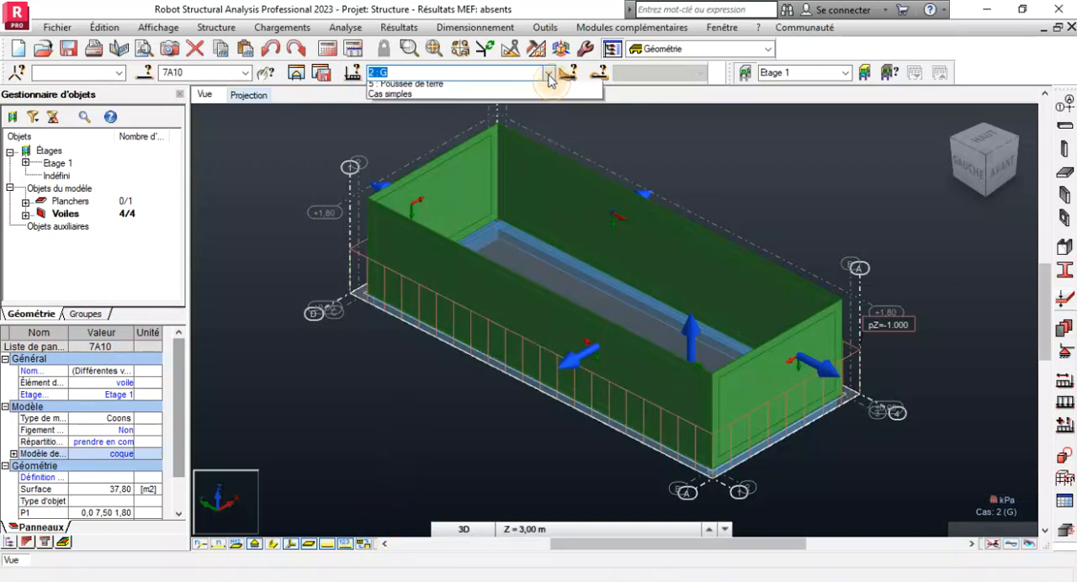
{"action": "left_click", "coordinate": [407, 116]}
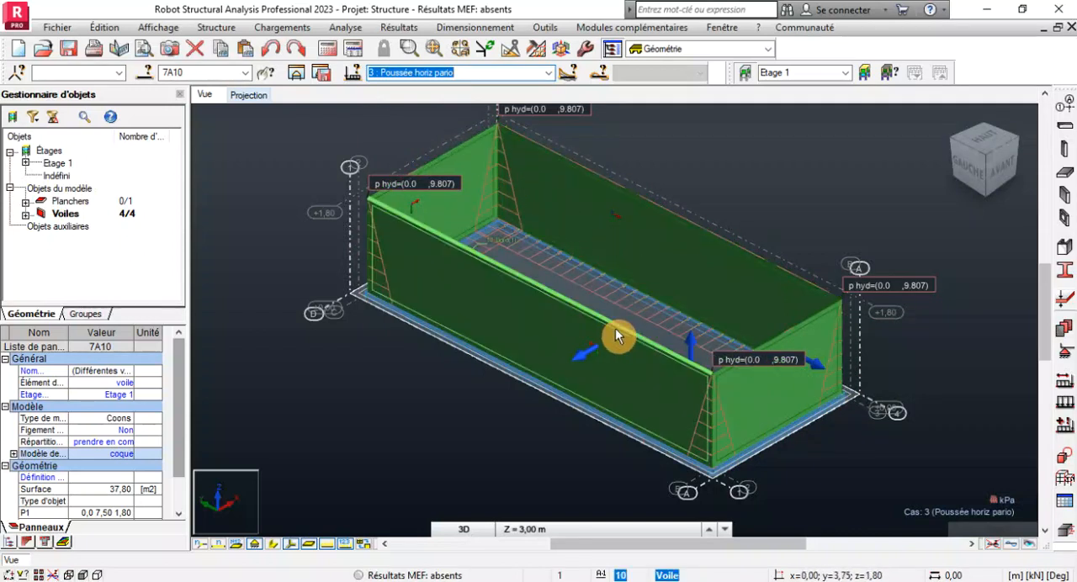
{"action": "scroll", "coordinate": [638, 297], "scroll_direction": "up", "scroll_amount": 2}
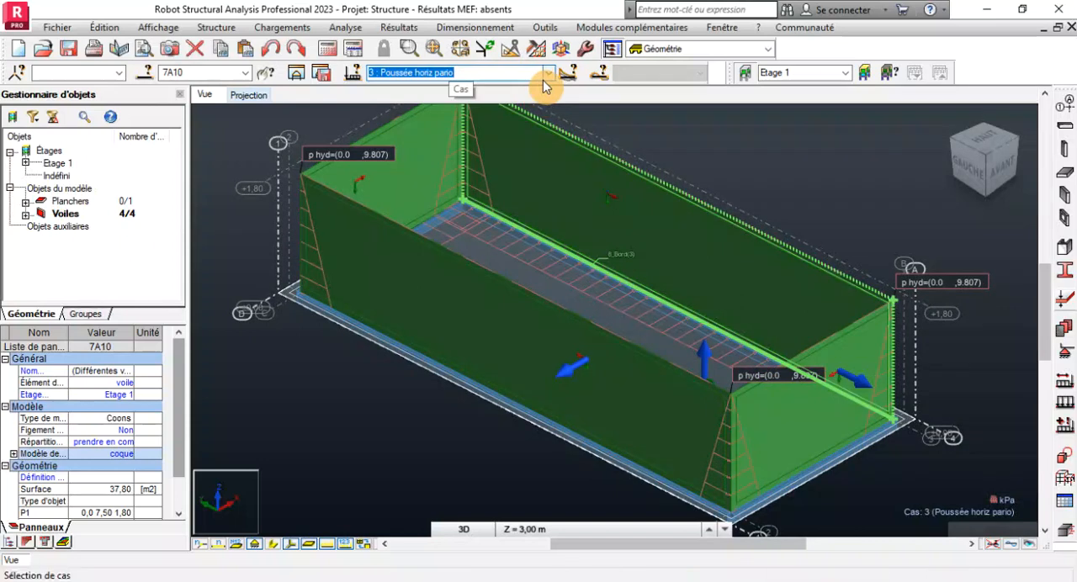
Review the loads of the Poussée verticale and Poussée de terre cases on the raft and walls.
{"action": "left_click", "coordinate": [544, 76]}
{"action": "left_click", "coordinate": [465, 110]}
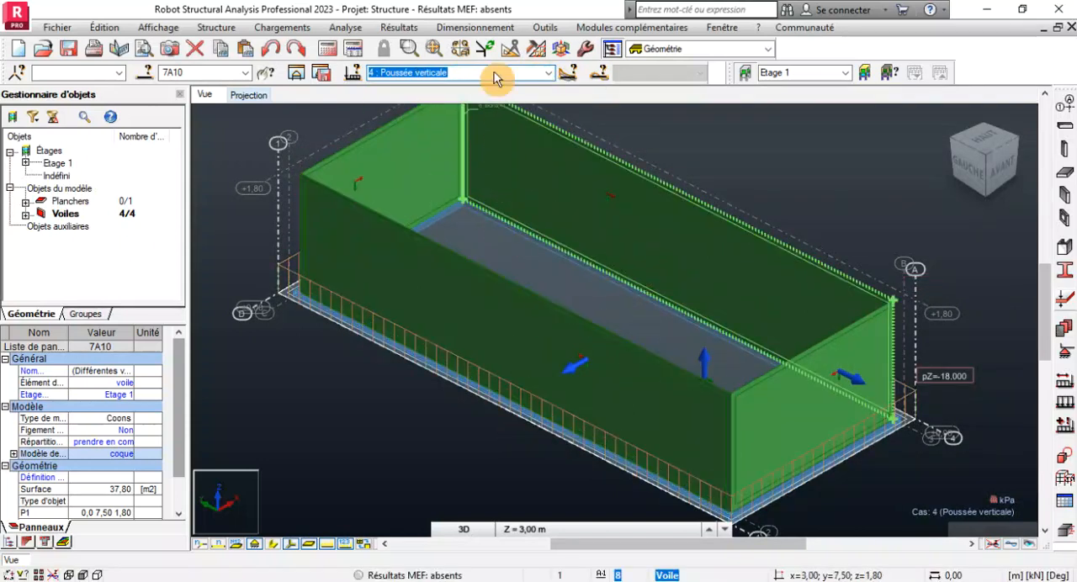
{"action": "left_click", "coordinate": [548, 73]}
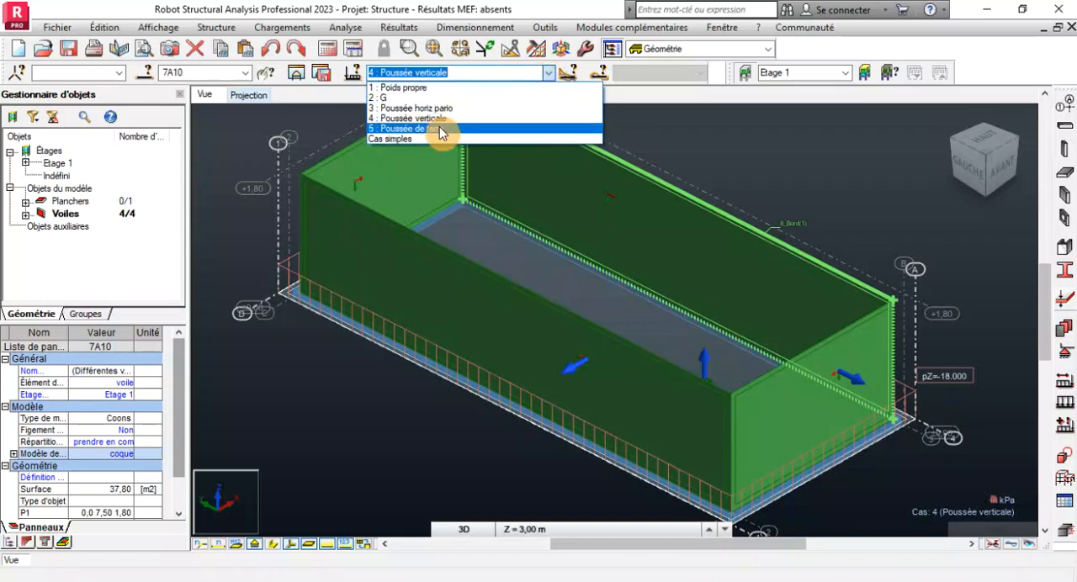
{"action": "left_click", "coordinate": [441, 131]}
{"action": "scroll", "coordinate": [606, 277], "scroll_direction": "down", "scroll_amount": 3}
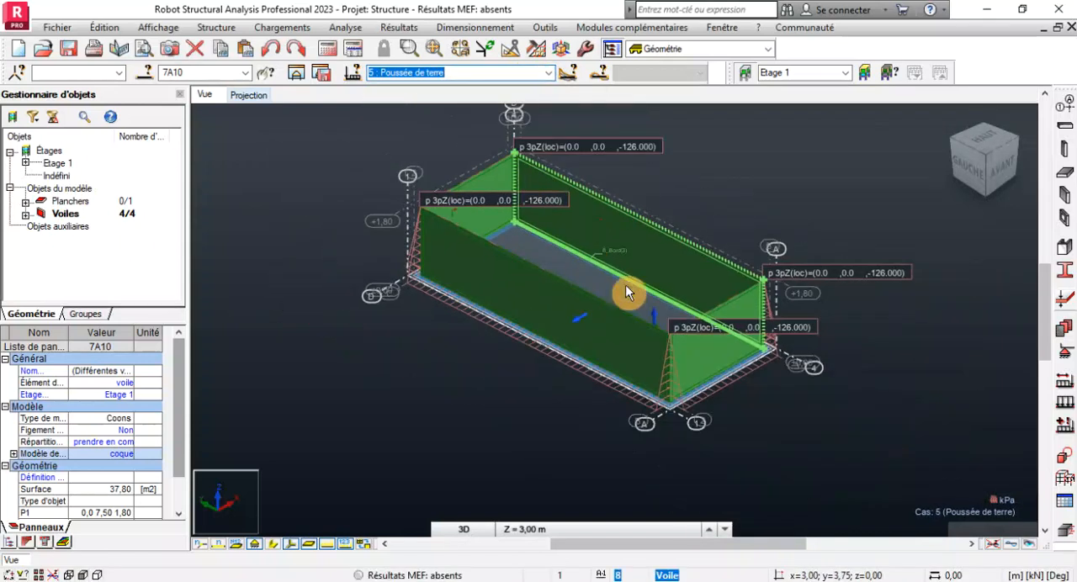
{"action": "scroll", "coordinate": [681, 362], "scroll_direction": "up", "scroll_amount": 5}
{"action": "left_click", "coordinate": [455, 530]}
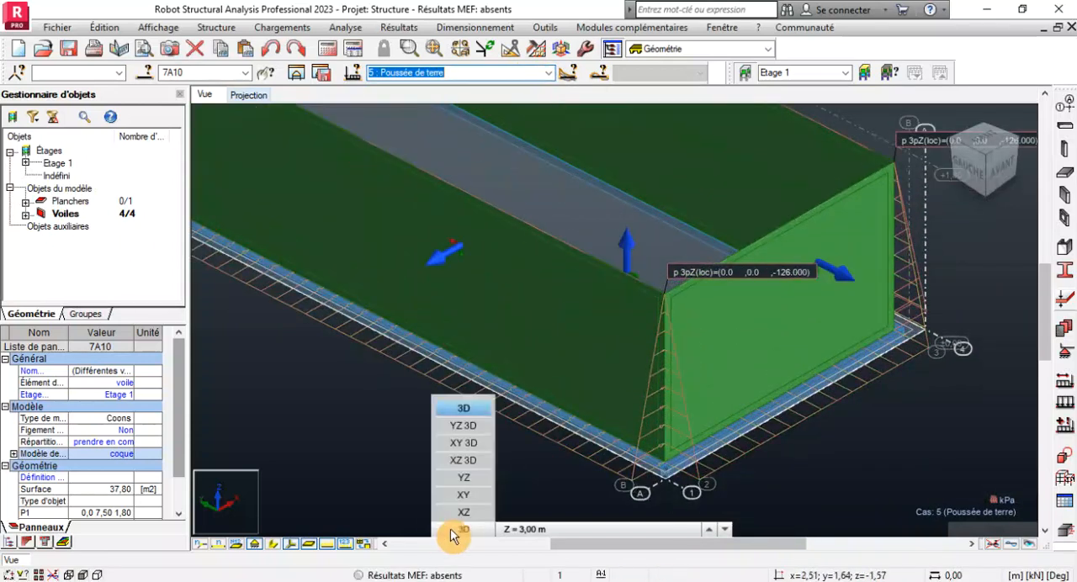
{"action": "left_click", "coordinate": [454, 535]}
{"action": "scroll", "coordinate": [383, 442], "scroll_direction": "down", "scroll_amount": 5}
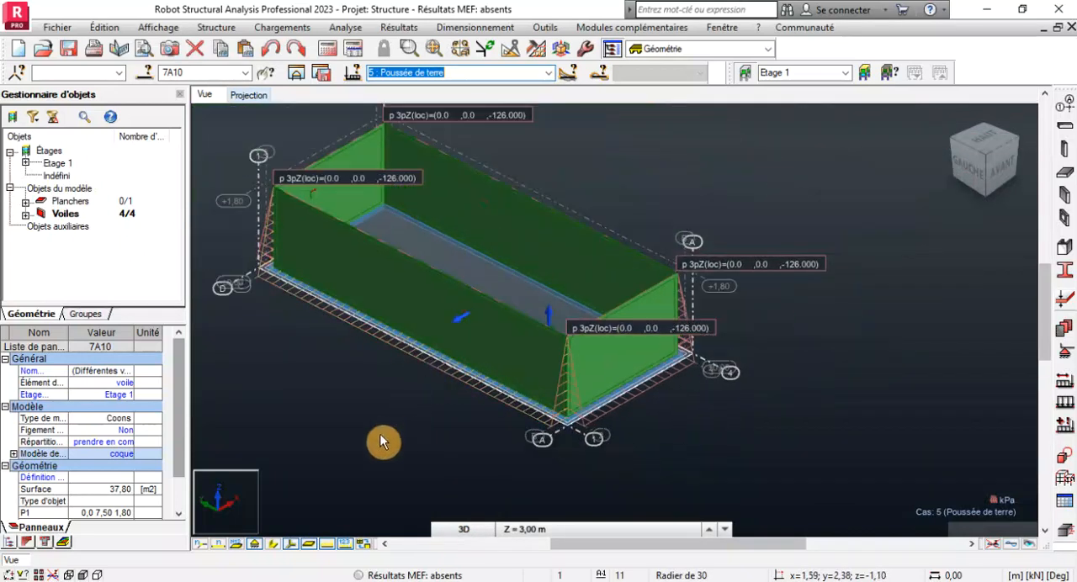
Clear the wall selection and set the meshing options for all panels to Delaunay with a 0.3 m element size.
{"action": "left_click", "coordinate": [379, 442]}
{"action": "scroll", "coordinate": [758, 379], "scroll_direction": "down", "scroll_amount": 2}
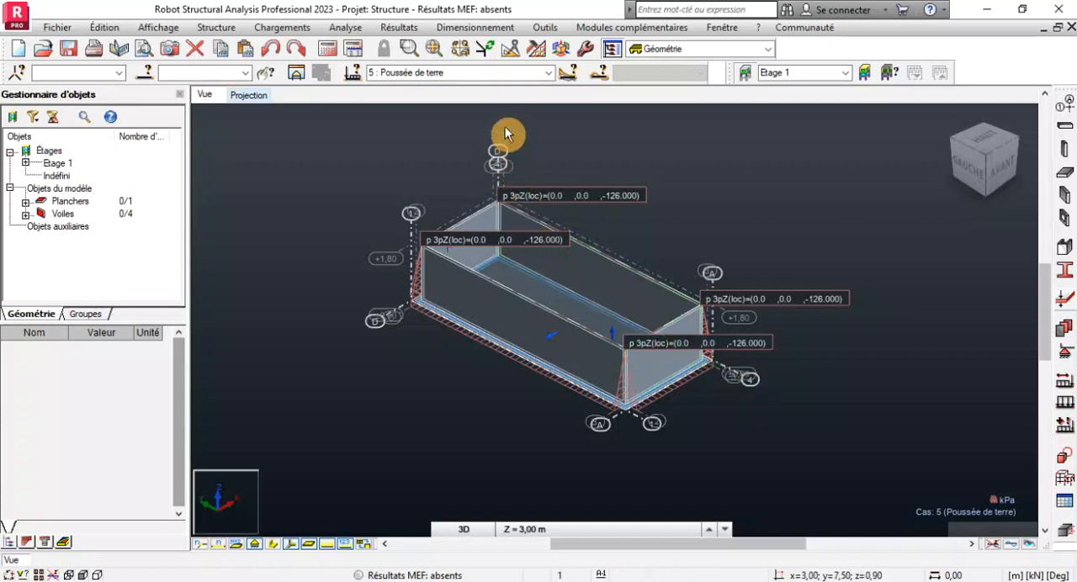
{"action": "left_click", "coordinate": [535, 51]}
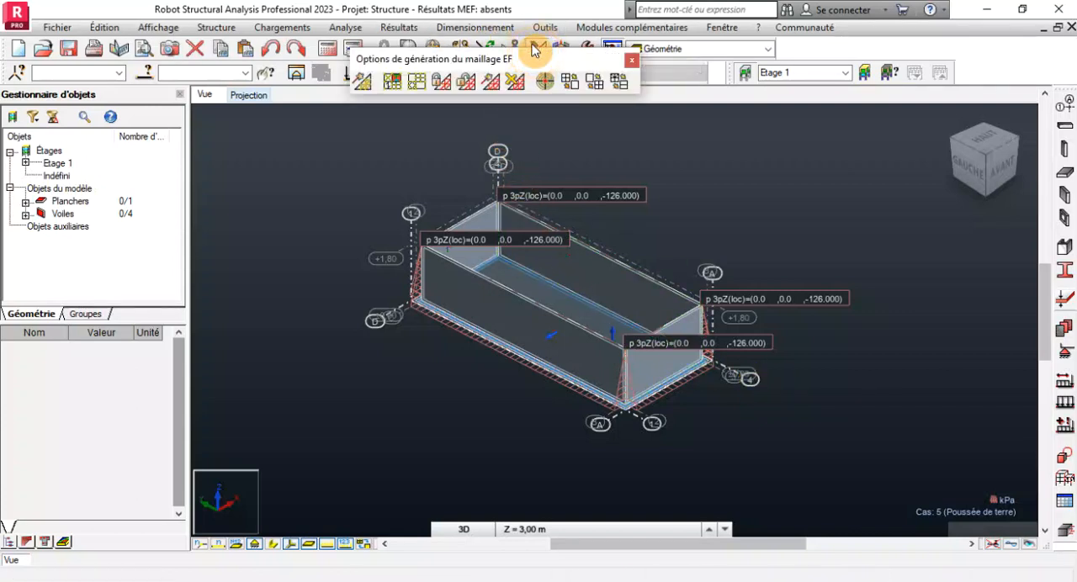
{"action": "left_click", "coordinate": [423, 82]}
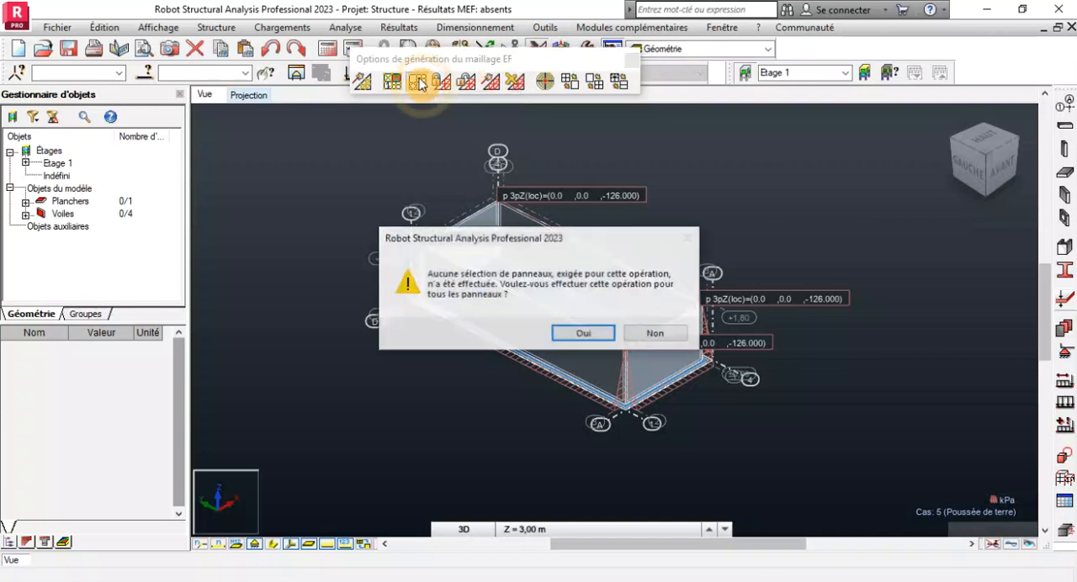
{"action": "left_click", "coordinate": [583, 333]}
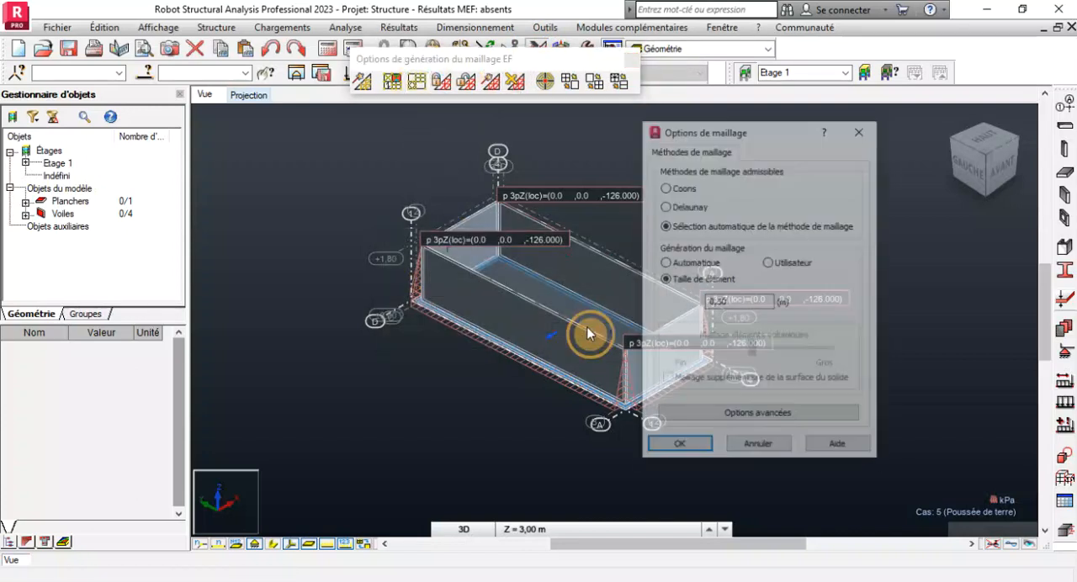
{"action": "left_click", "coordinate": [666, 207]}
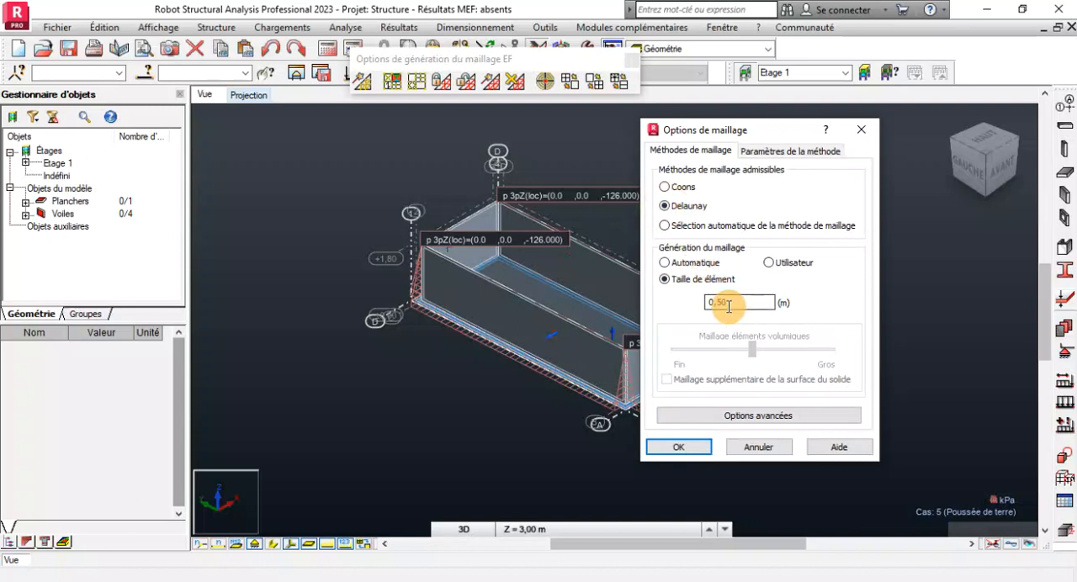
{"action": "left_click_drag", "start_coordinate": [729, 306], "coordinate": [686, 295]}
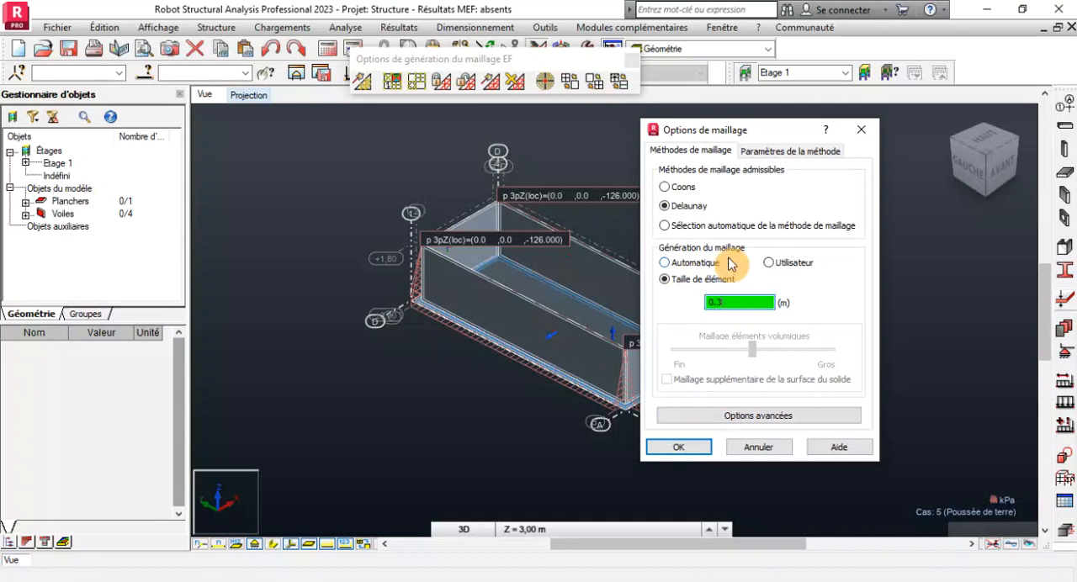
Keep Delaunay regular meshing without refinement and accept the advanced options with four-node quadrangle surface elements.
{"action": "left_click", "coordinate": [791, 152]}
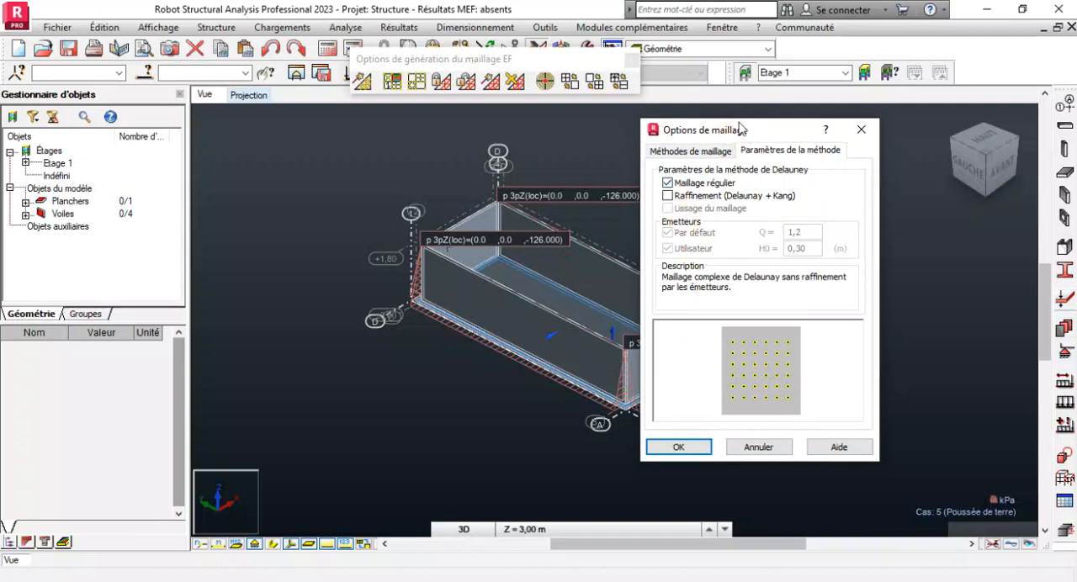
{"action": "left_click_drag", "start_coordinate": [740, 128], "coordinate": [822, 130]}
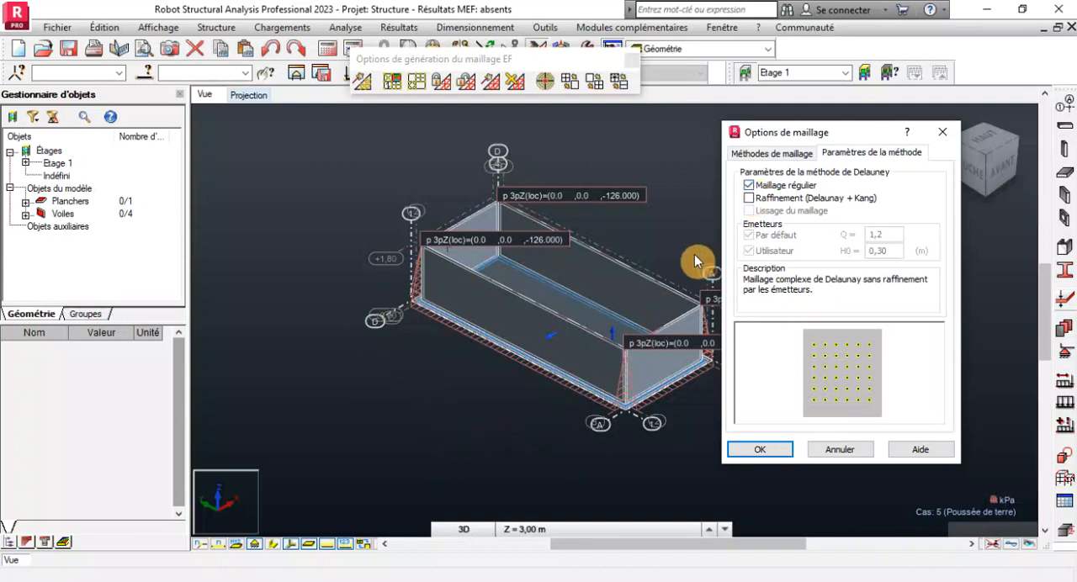
{"action": "left_click_drag", "start_coordinate": [795, 135], "coordinate": [803, 109]}
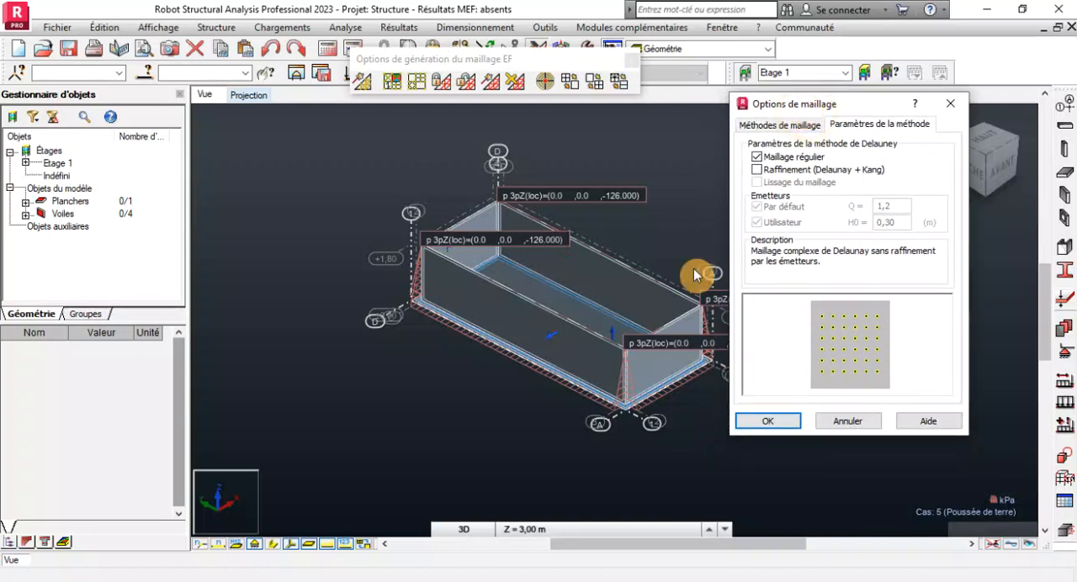
{"action": "left_click", "coordinate": [767, 128]}
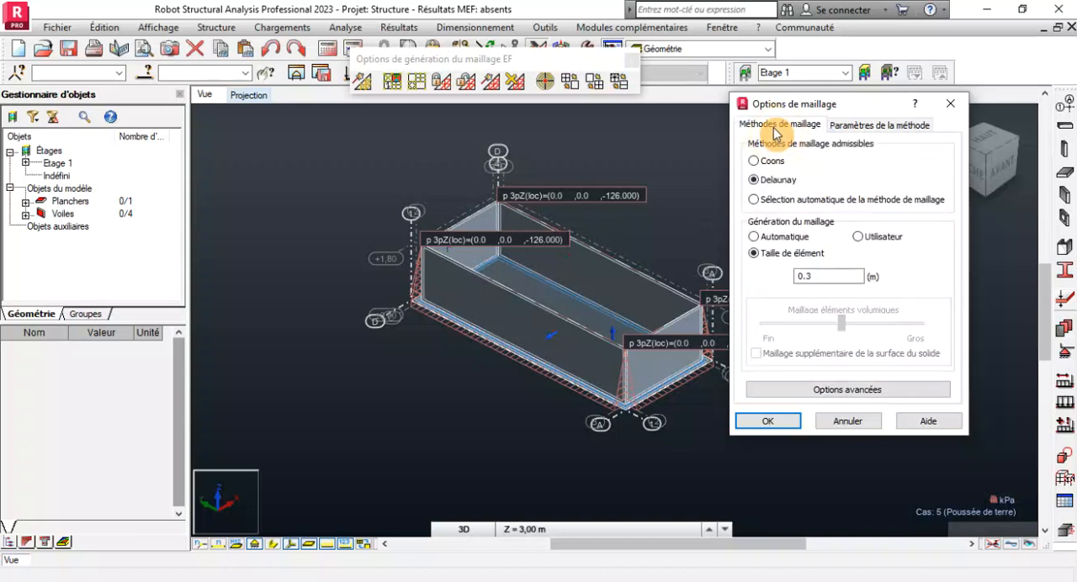
{"action": "left_click", "coordinate": [832, 390]}
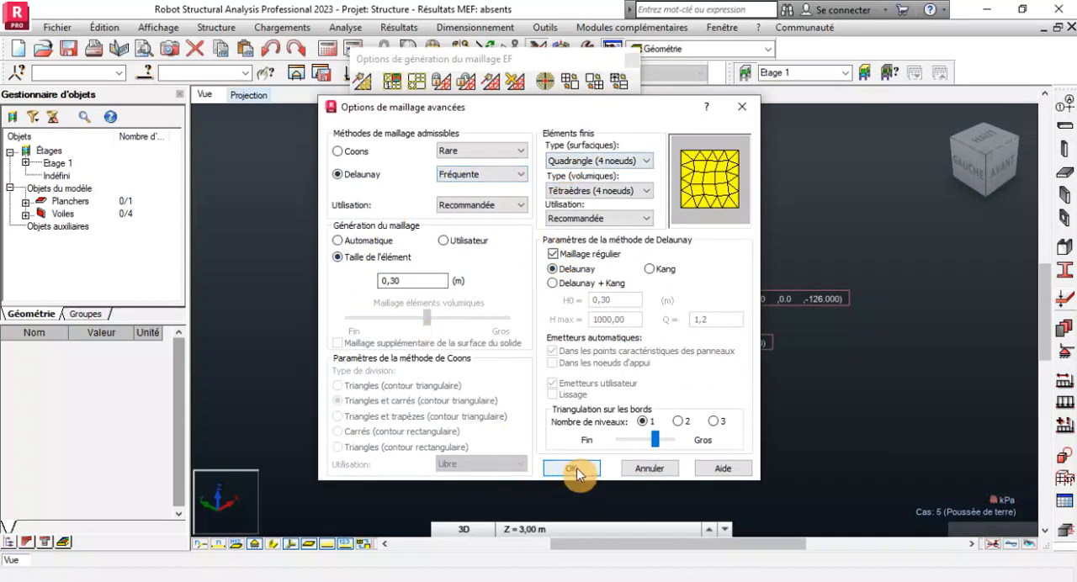
{"action": "left_click", "coordinate": [572, 469]}
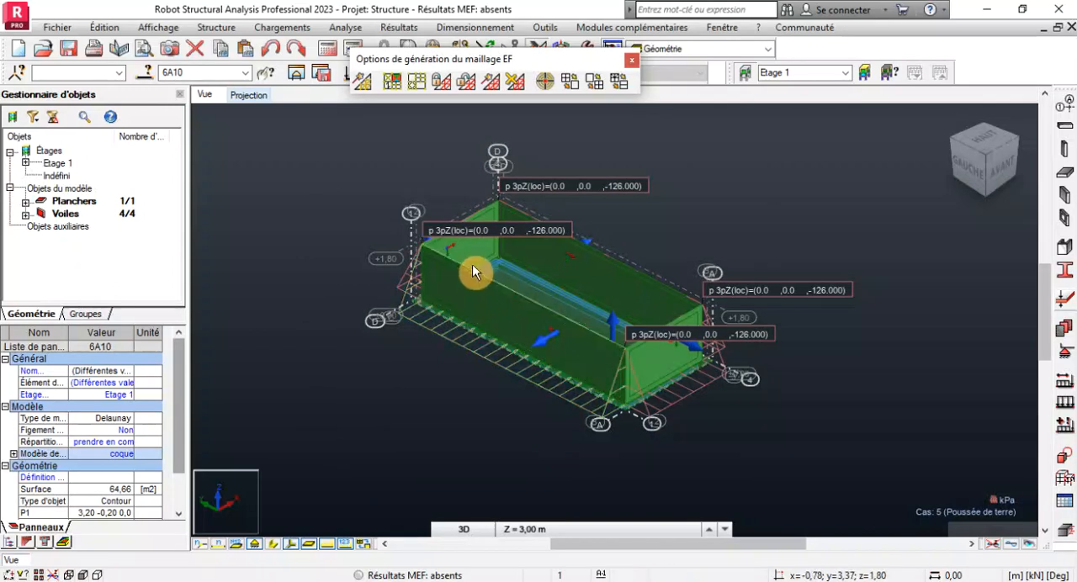
Generate the local mesh on the raft and wall panels, and generate the calculation model.
{"action": "scroll", "coordinate": [474, 270], "scroll_direction": "up", "scroll_amount": 1}
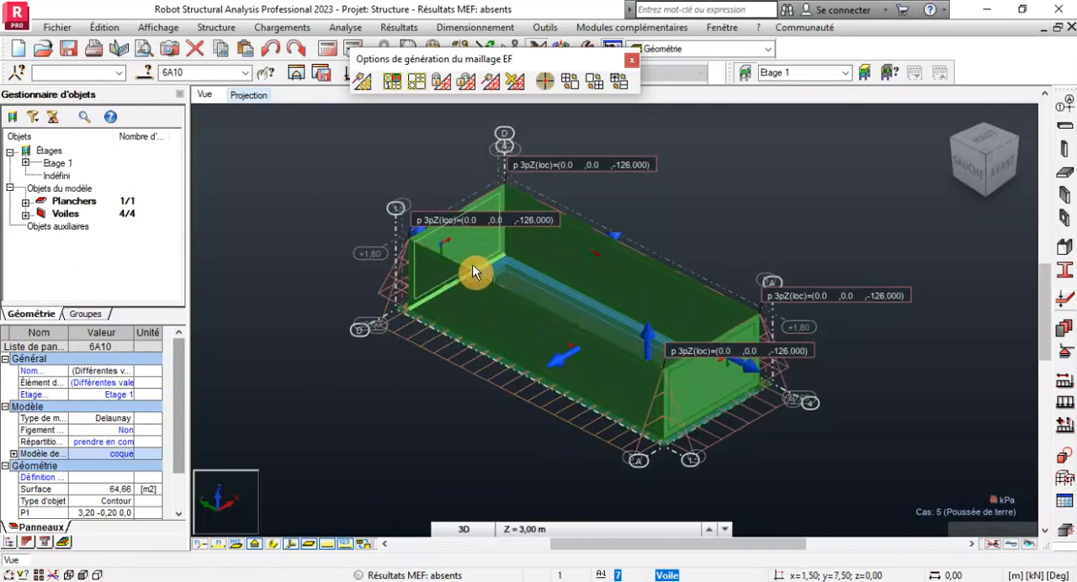
{"action": "left_click", "coordinate": [494, 84]}
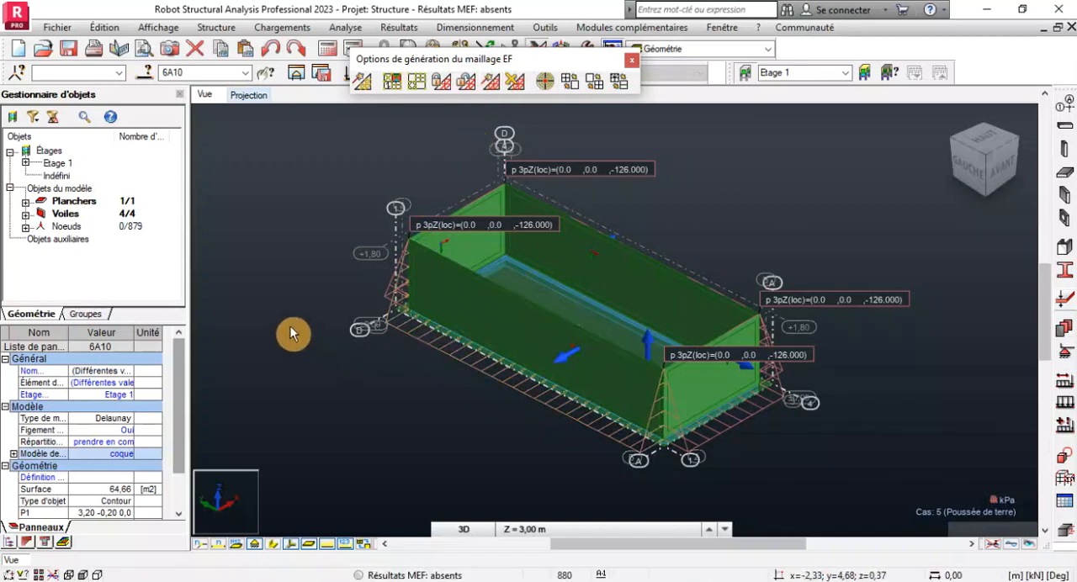
{"action": "left_click", "coordinate": [365, 88]}
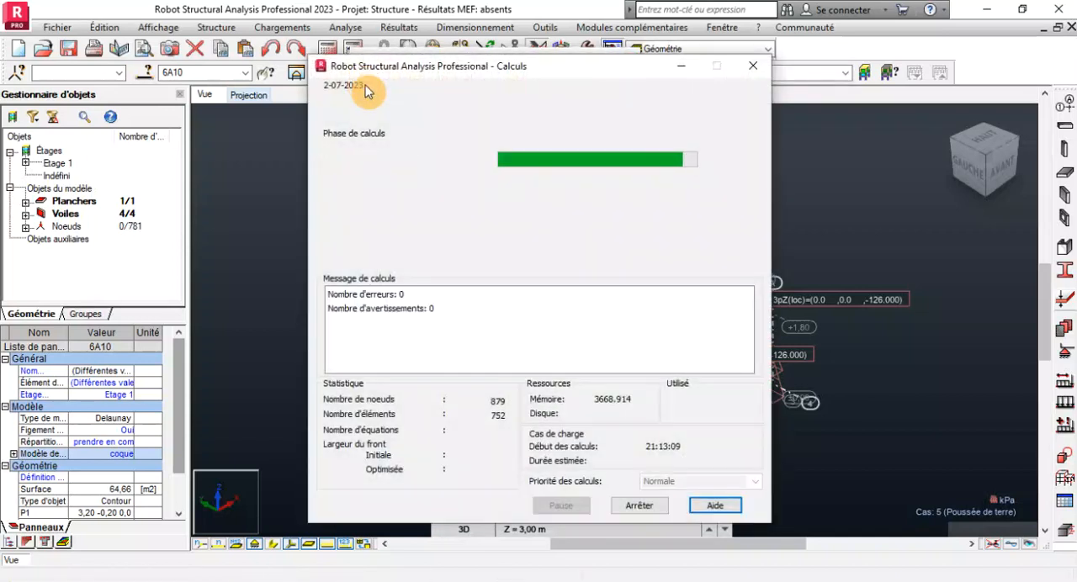
Clear the panel selection and hide the load value descriptions and load symbols on the model.
{"action": "scroll", "coordinate": [452, 428], "scroll_direction": "up", "scroll_amount": 3}
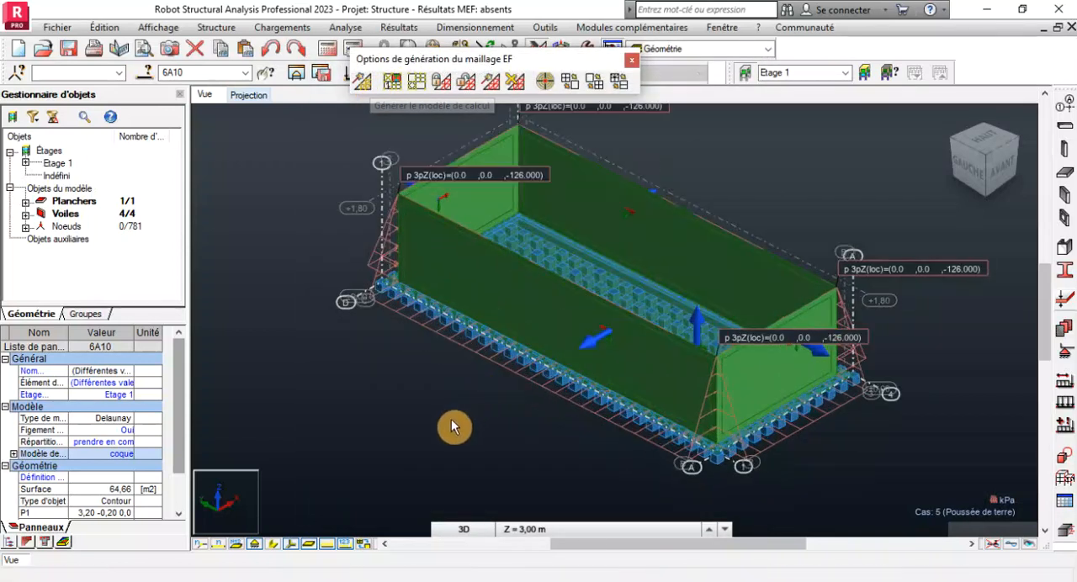
{"action": "left_click", "coordinate": [452, 428]}
{"action": "scroll", "coordinate": [452, 427], "scroll_direction": "down", "scroll_amount": 2}
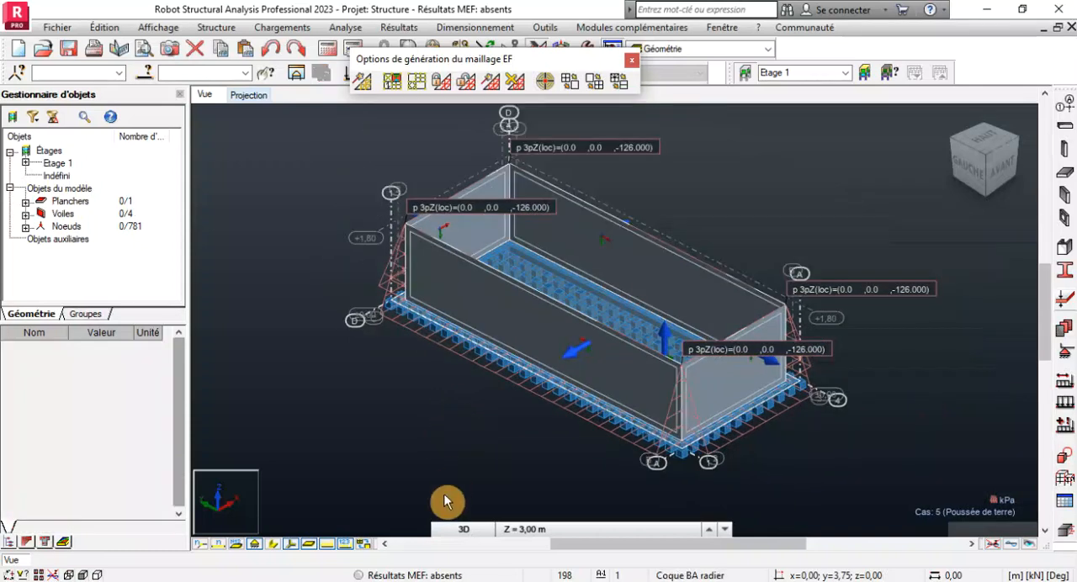
{"action": "left_click", "coordinate": [345, 546]}
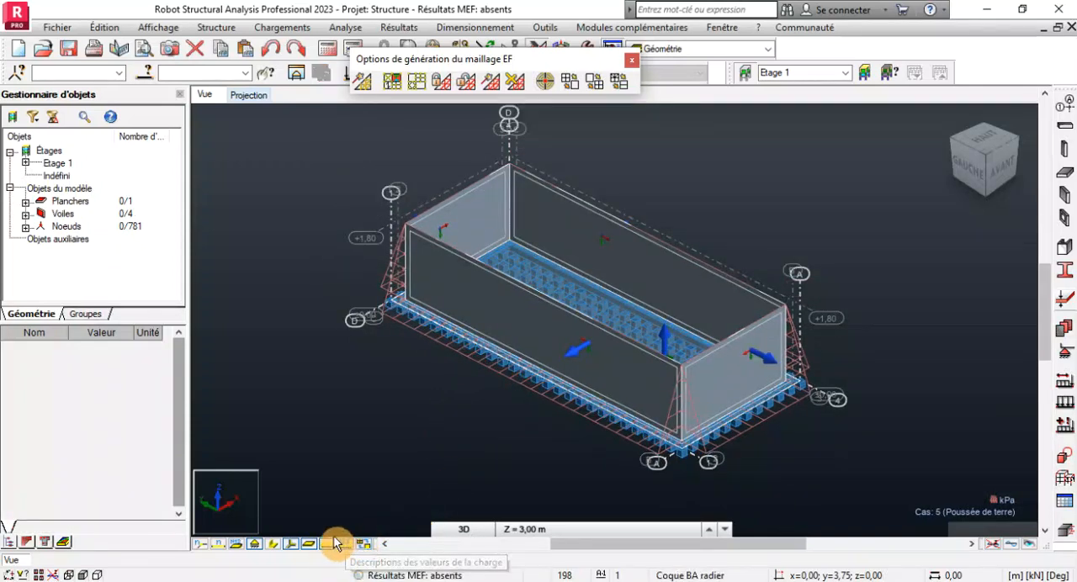
{"action": "left_click", "coordinate": [328, 544]}
{"action": "scroll", "coordinate": [625, 389], "scroll_direction": "up", "scroll_amount": 2}
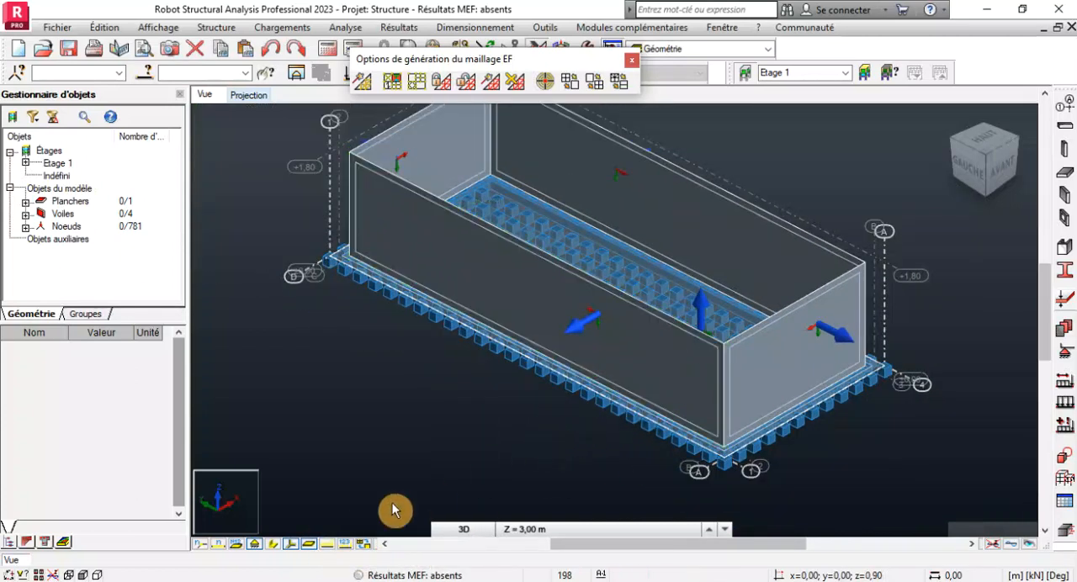
Hide the support symbols beneath the raft, keeping the finite element mesh display off.
{"action": "left_click", "coordinate": [366, 547]}
{"action": "left_click", "coordinate": [366, 548]}
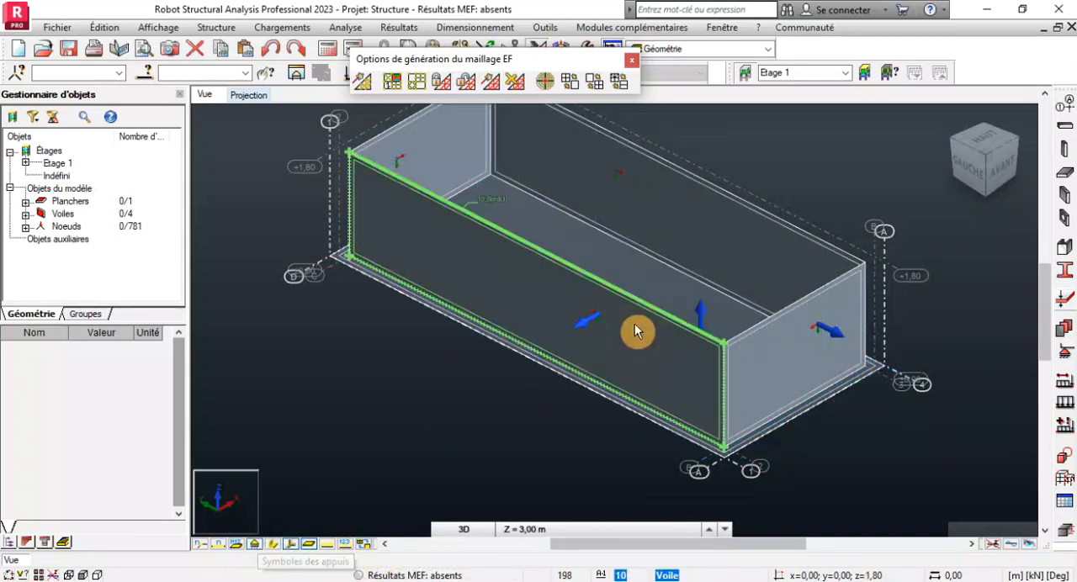
{"action": "scroll", "coordinate": [608, 321], "scroll_direction": "up", "scroll_amount": 5}
{"action": "scroll", "coordinate": [608, 322], "scroll_direction": "down", "scroll_amount": 3}
{"action": "scroll", "coordinate": [690, 358], "scroll_direction": "down", "scroll_amount": 2}
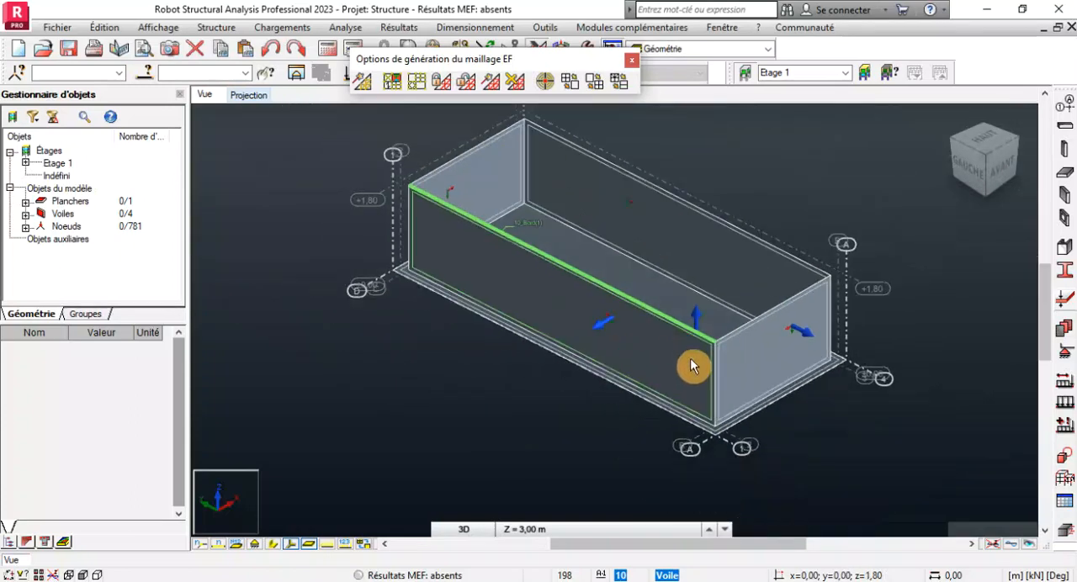
{"action": "scroll", "coordinate": [486, 199], "scroll_direction": "up", "scroll_amount": 3}
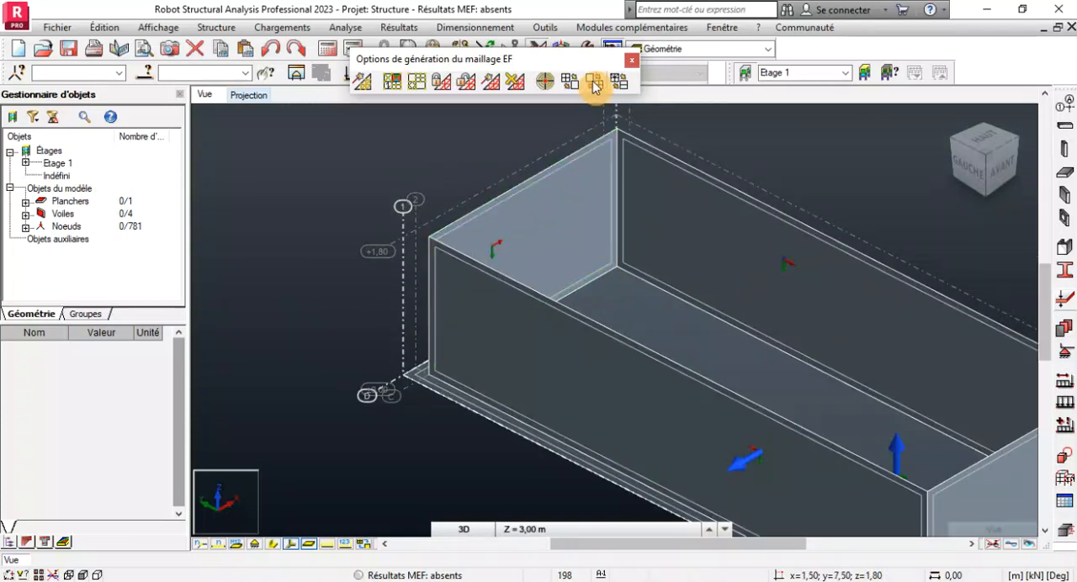
Close the mesh generation options, display the finite element mesh to check it on the raft and walls, and hide it again.
{"action": "left_click", "coordinate": [631, 62]}
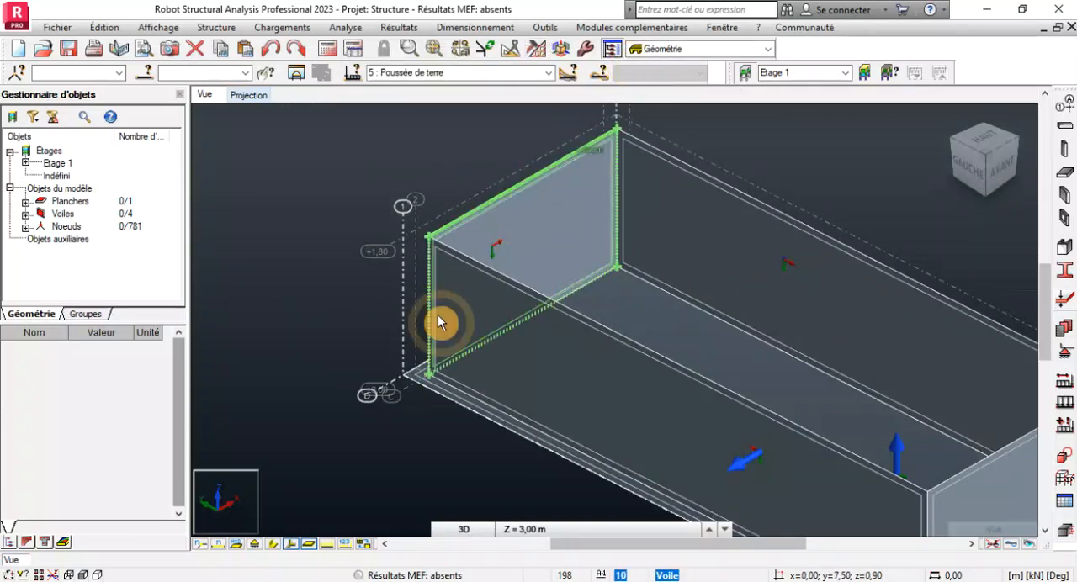
{"action": "left_click", "coordinate": [363, 544]}
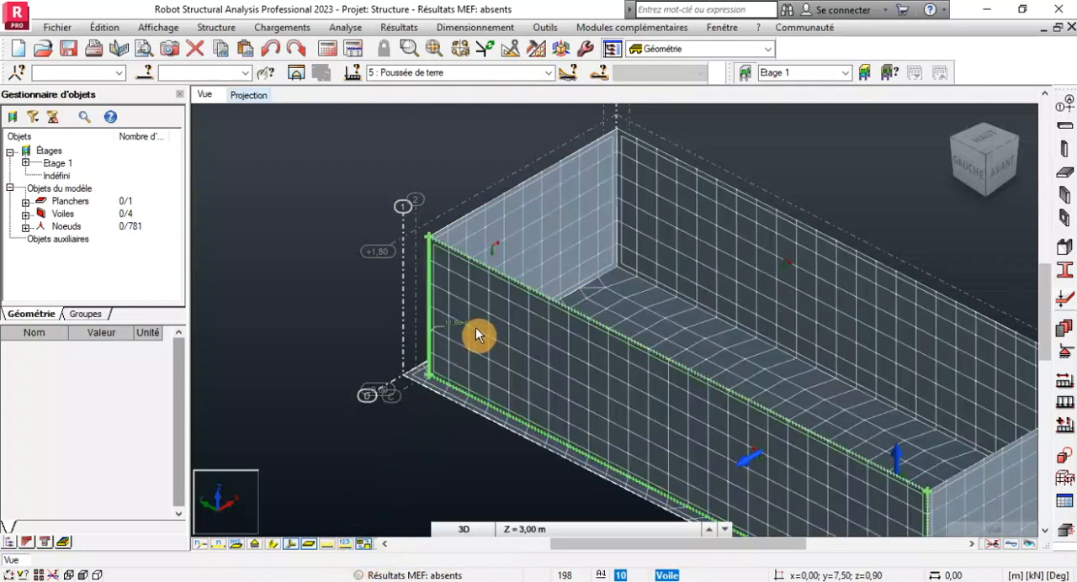
{"action": "scroll", "coordinate": [547, 371], "scroll_direction": "down", "scroll_amount": 3}
{"action": "scroll", "coordinate": [620, 427], "scroll_direction": "up", "scroll_amount": 3}
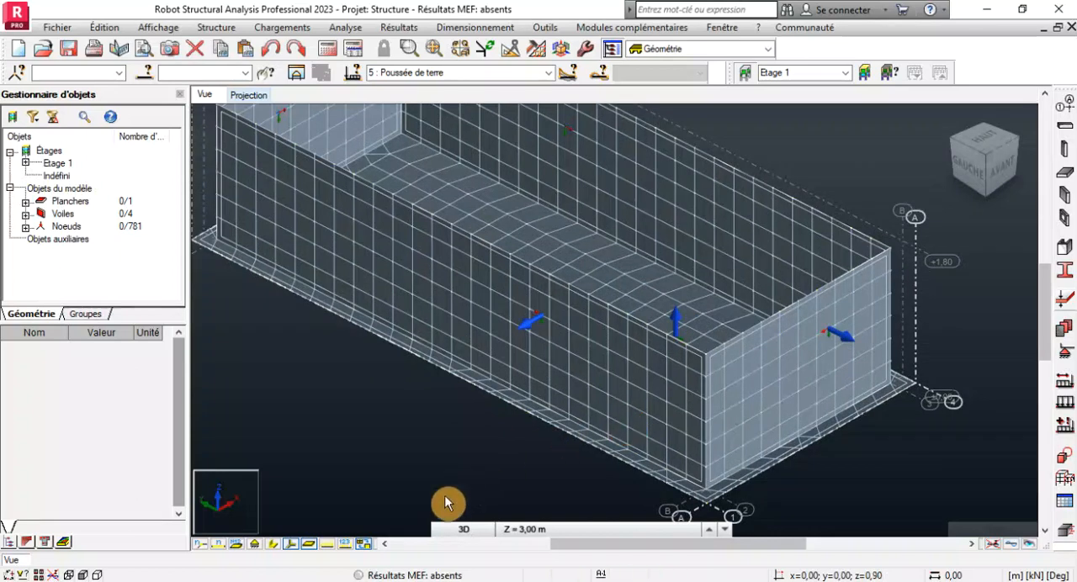
{"action": "left_click", "coordinate": [364, 544]}
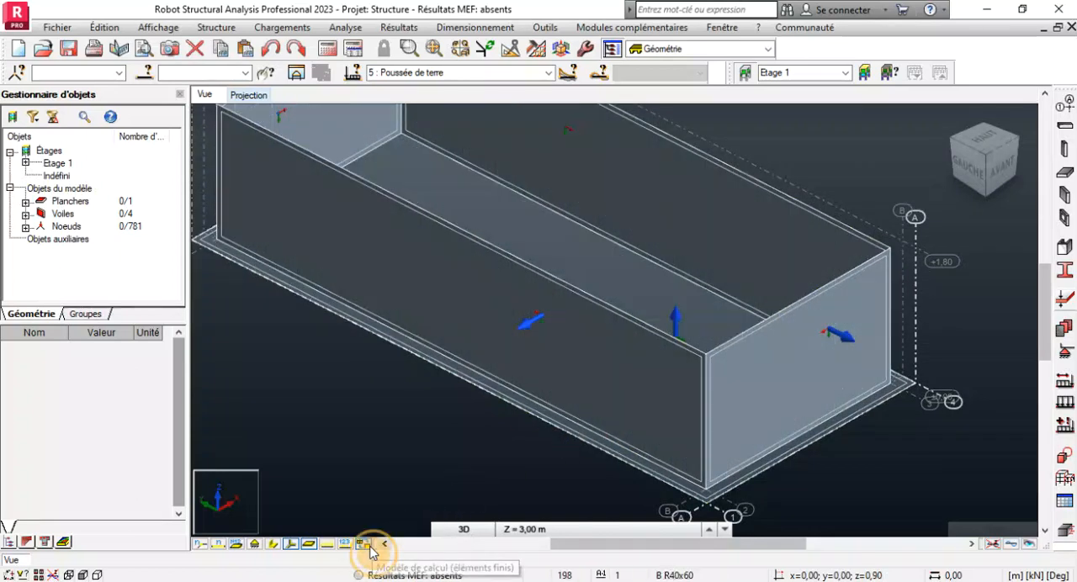
{"action": "scroll", "coordinate": [808, 438], "scroll_direction": "down", "scroll_amount": 4}
{"action": "scroll", "coordinate": [718, 372], "scroll_direction": "up", "scroll_amount": 3}
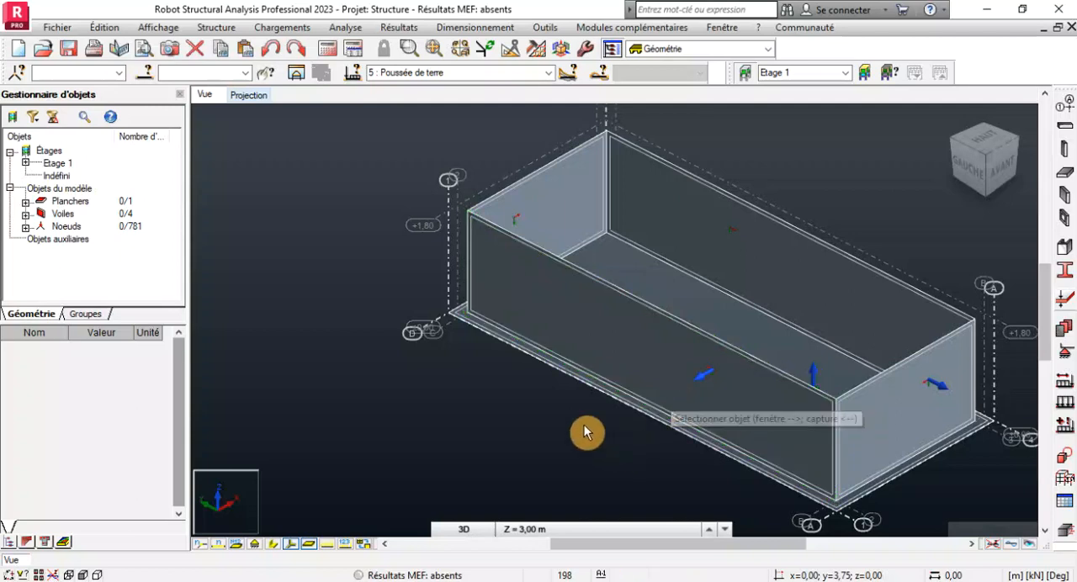
{"action": "scroll", "coordinate": [481, 270], "scroll_direction": "down", "scroll_amount": 3}
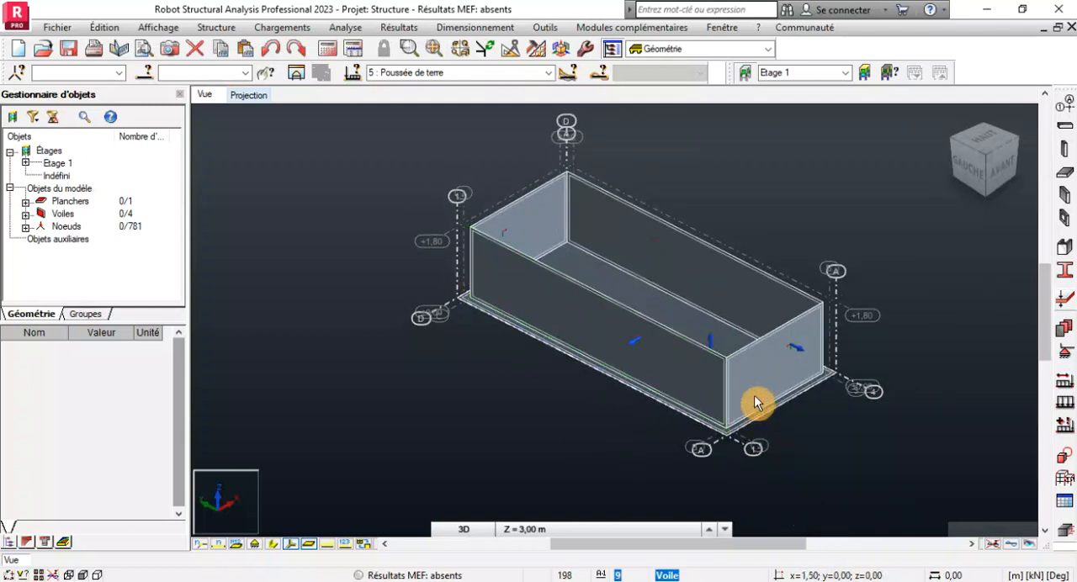
{"action": "scroll", "coordinate": [749, 384], "scroll_direction": "up", "scroll_amount": 3}
{"action": "scroll", "coordinate": [589, 378], "scroll_direction": "down", "scroll_amount": 3}
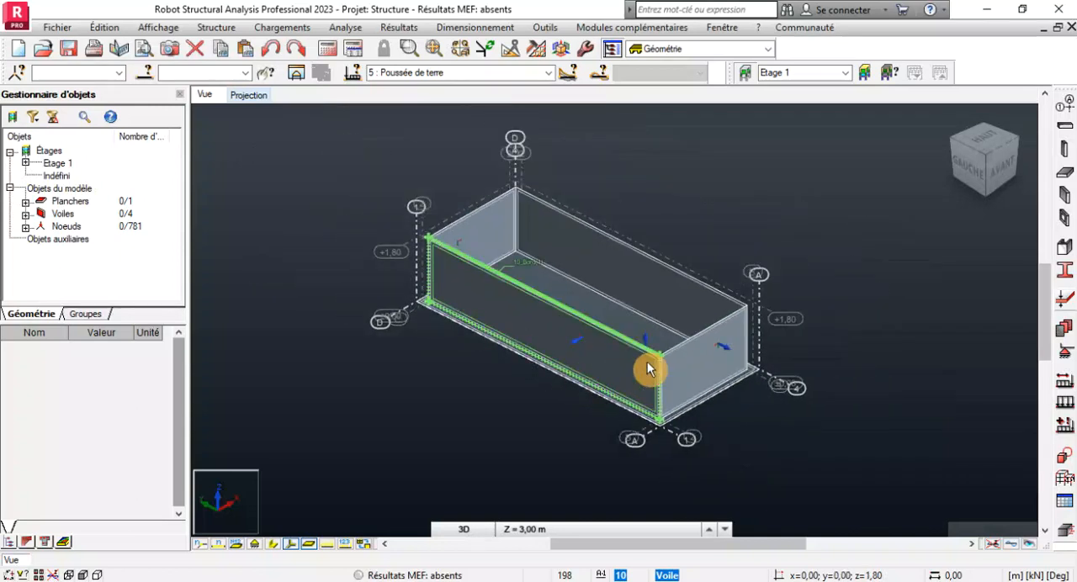
{"action": "scroll", "coordinate": [648, 361], "scroll_direction": "up", "scroll_amount": 3}
{"action": "scroll", "coordinate": [632, 395], "scroll_direction": "down", "scroll_amount": 3}
{"action": "scroll", "coordinate": [612, 442], "scroll_direction": "up", "scroll_amount": 4}
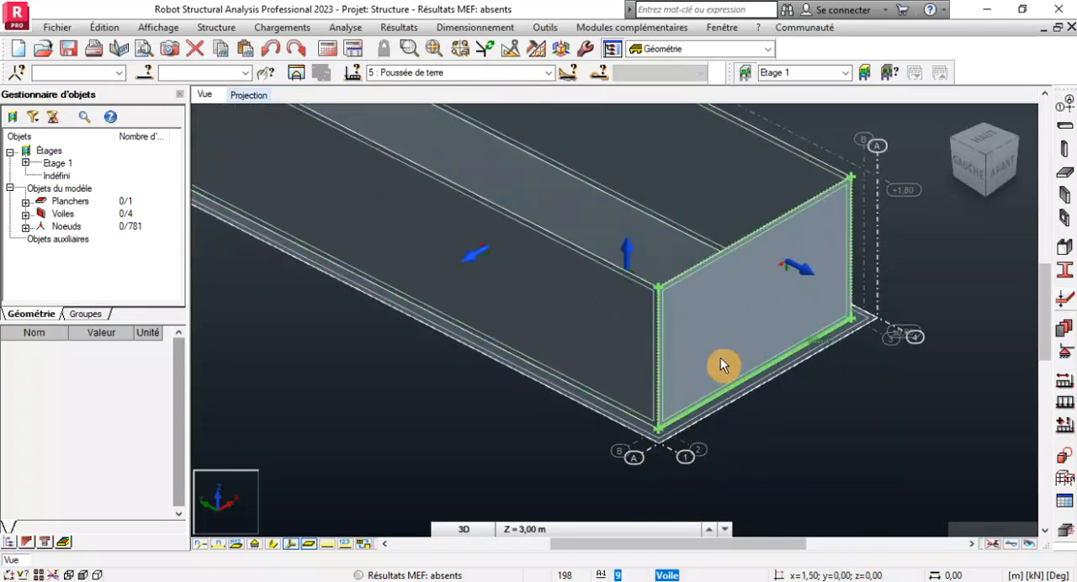
{"action": "scroll", "coordinate": [721, 362], "scroll_direction": "down", "scroll_amount": 3}
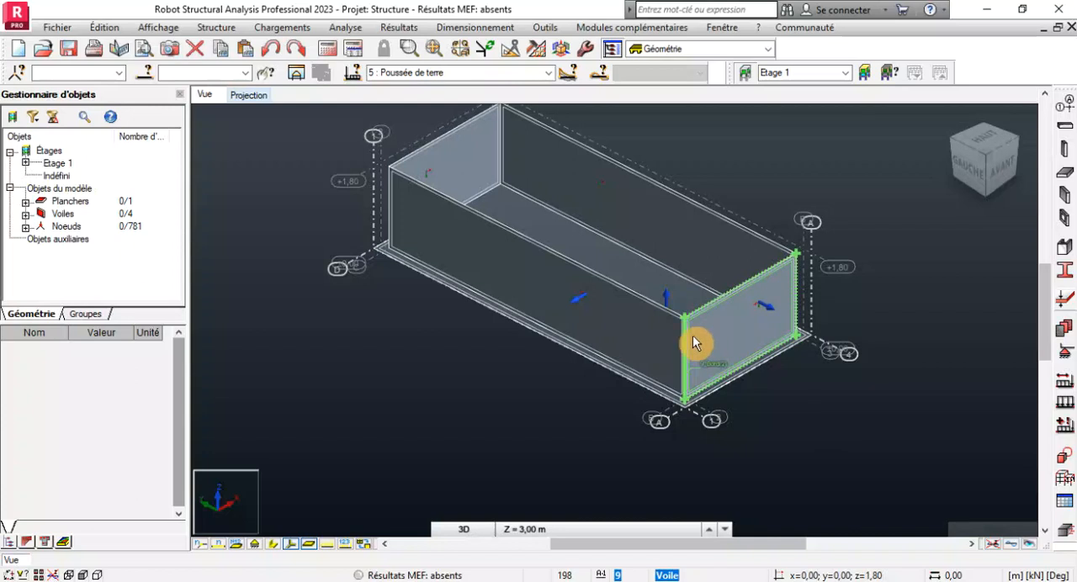
{"action": "scroll", "coordinate": [693, 335], "scroll_direction": "down", "scroll_amount": 1}
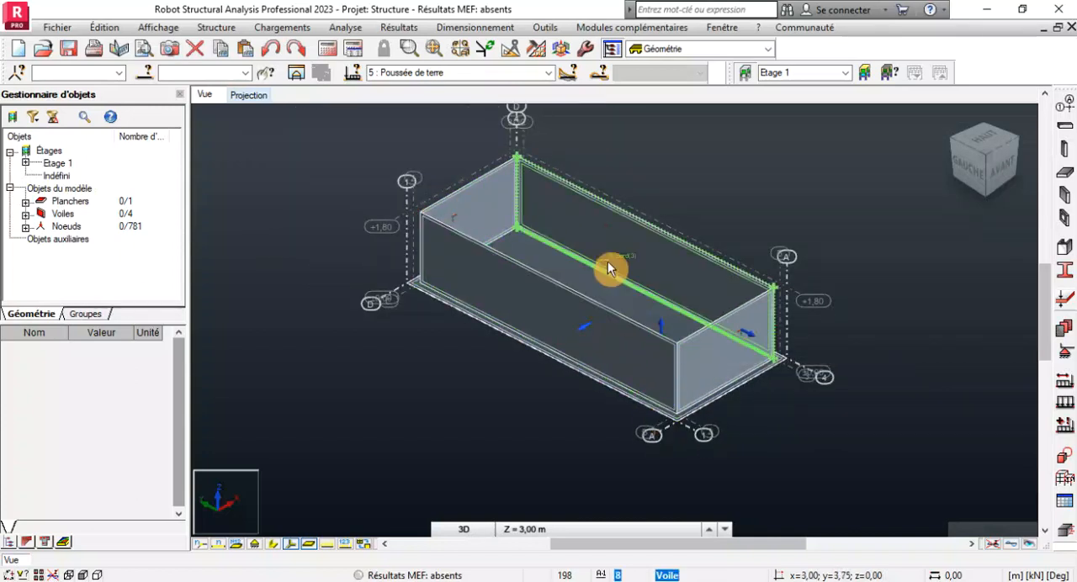
{"action": "scroll", "coordinate": [561, 269], "scroll_direction": "up", "scroll_amount": 2}
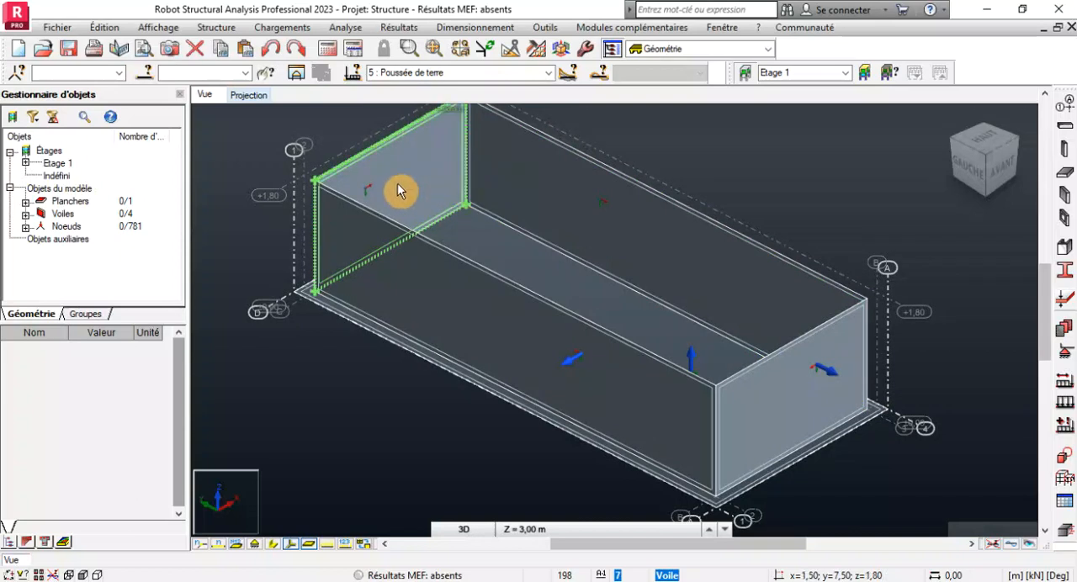
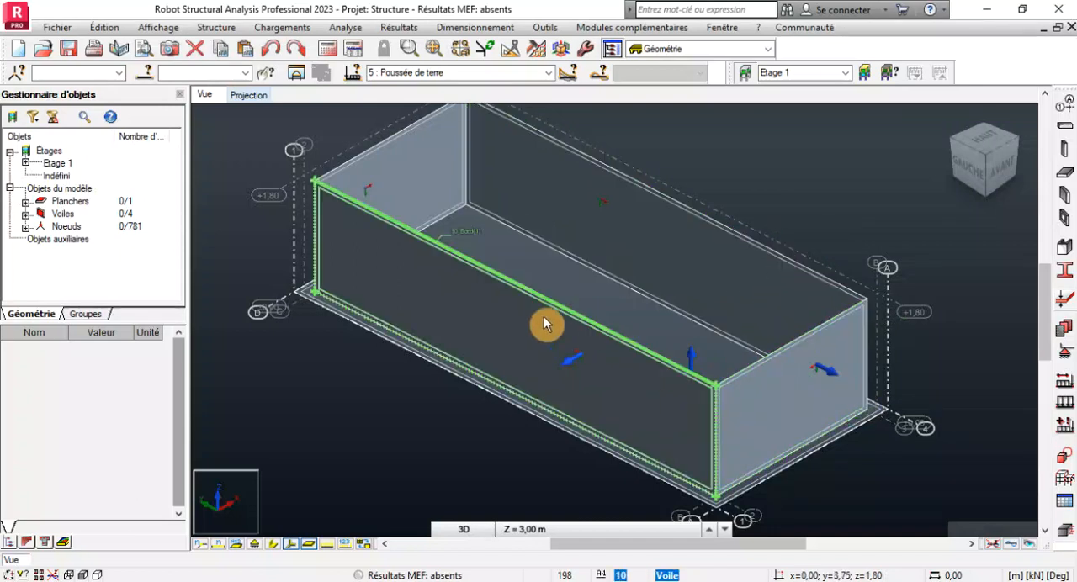
Run the calculation of the raft and wall structure.
{"action": "scroll", "coordinate": [543, 316], "scroll_direction": "down", "scroll_amount": 3}
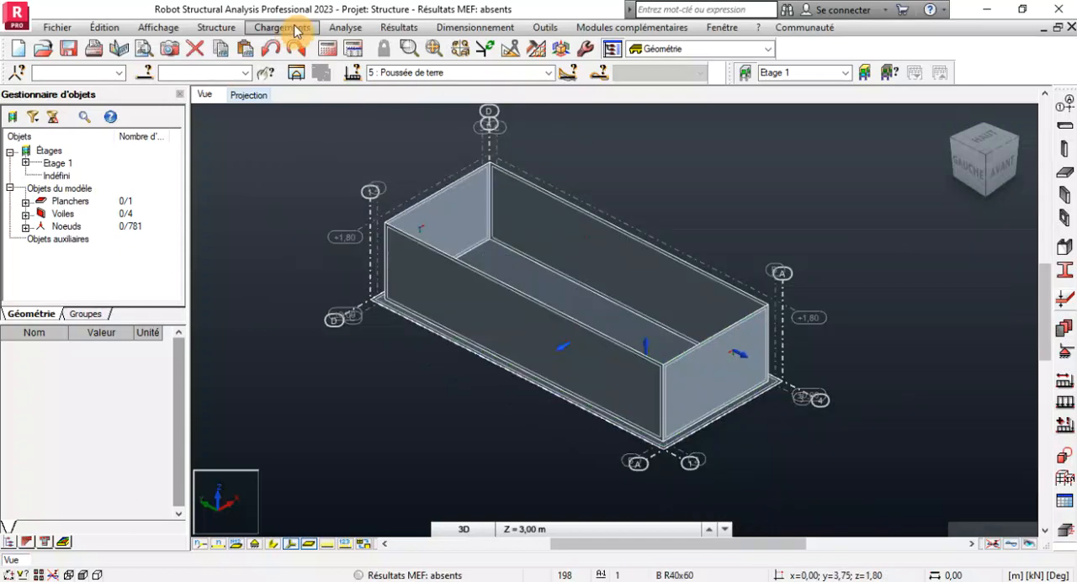
{"action": "left_click", "coordinate": [327, 48]}
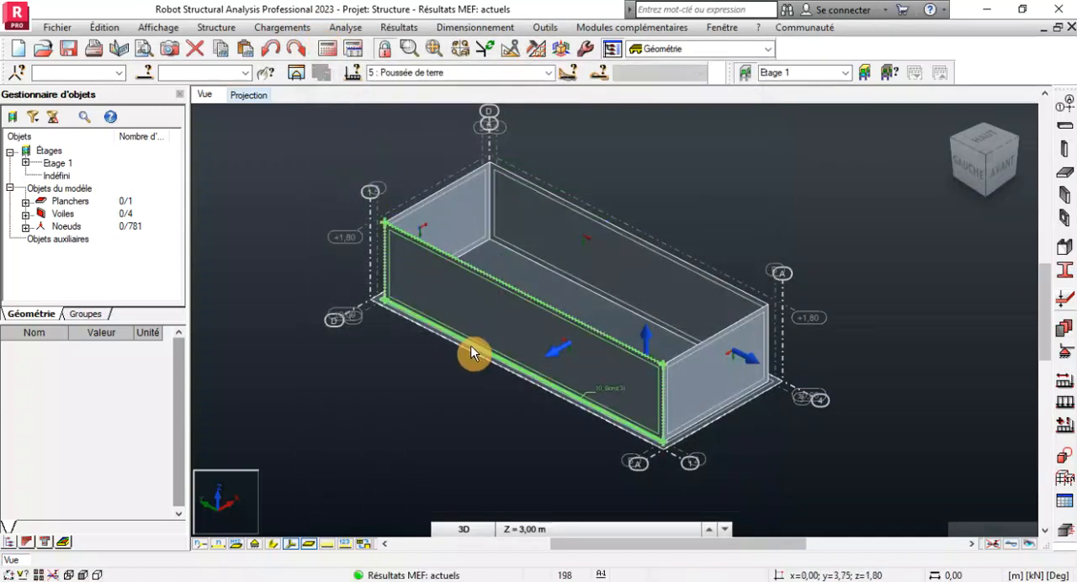
Create a manual load combination of type ELU named ELU 1, accepting that the calculated results may become outdated.
{"action": "left_click", "coordinate": [282, 27]}
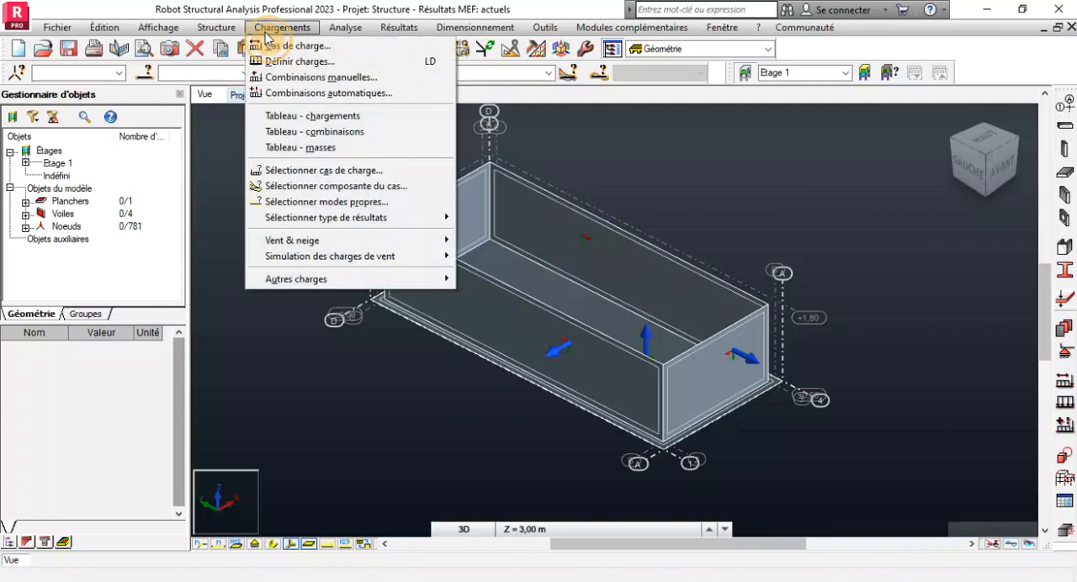
{"action": "left_click", "coordinate": [301, 78]}
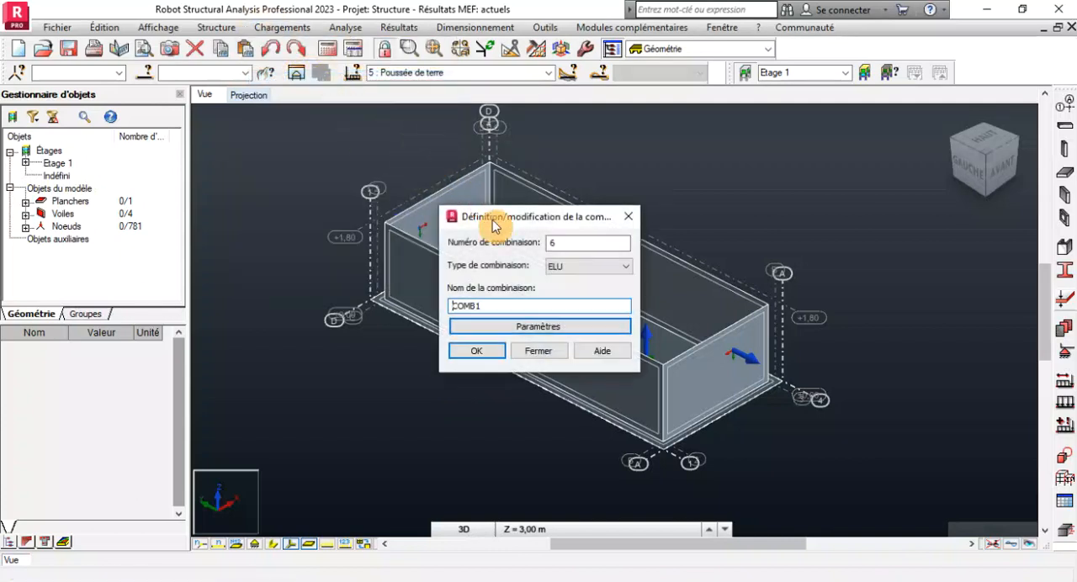
{"action": "left_click", "coordinate": [574, 266]}
{"action": "left_click", "coordinate": [571, 277]}
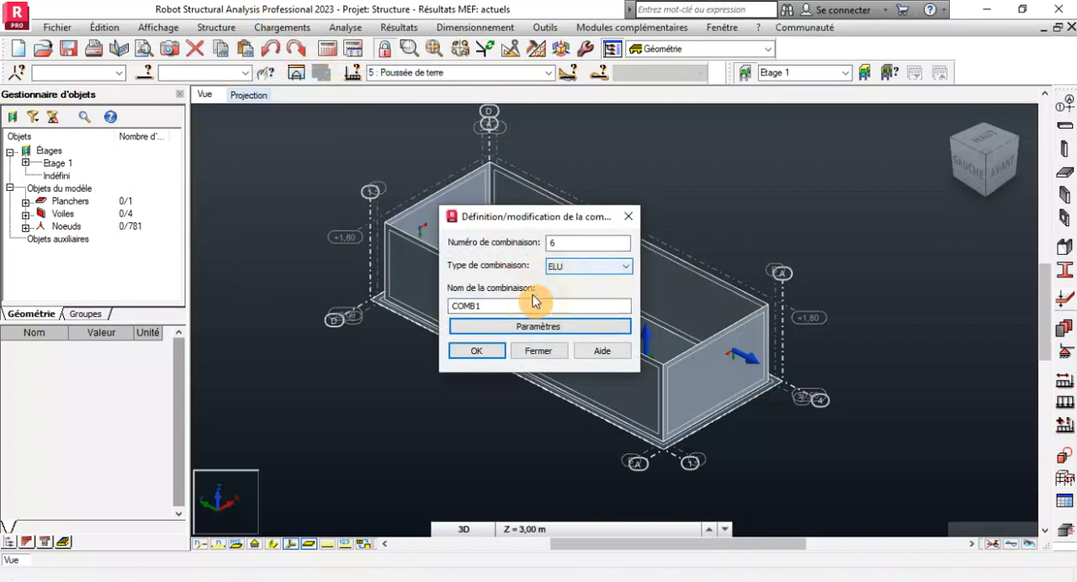
{"action": "double_click", "coordinate": [489, 308]}
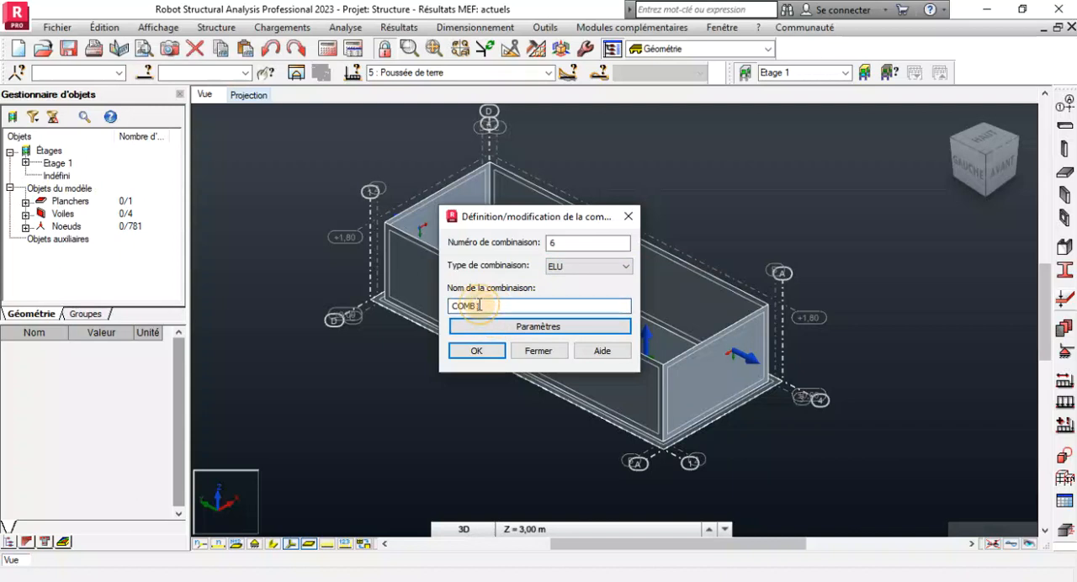
{"action": "type", "text": "E"}
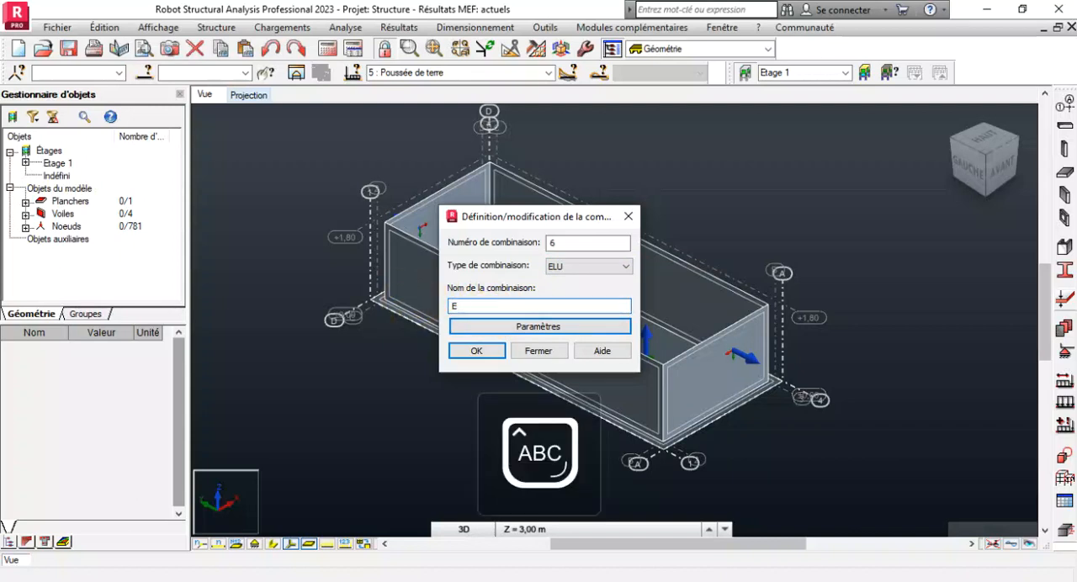
{"action": "type", "text": "LU 1"}
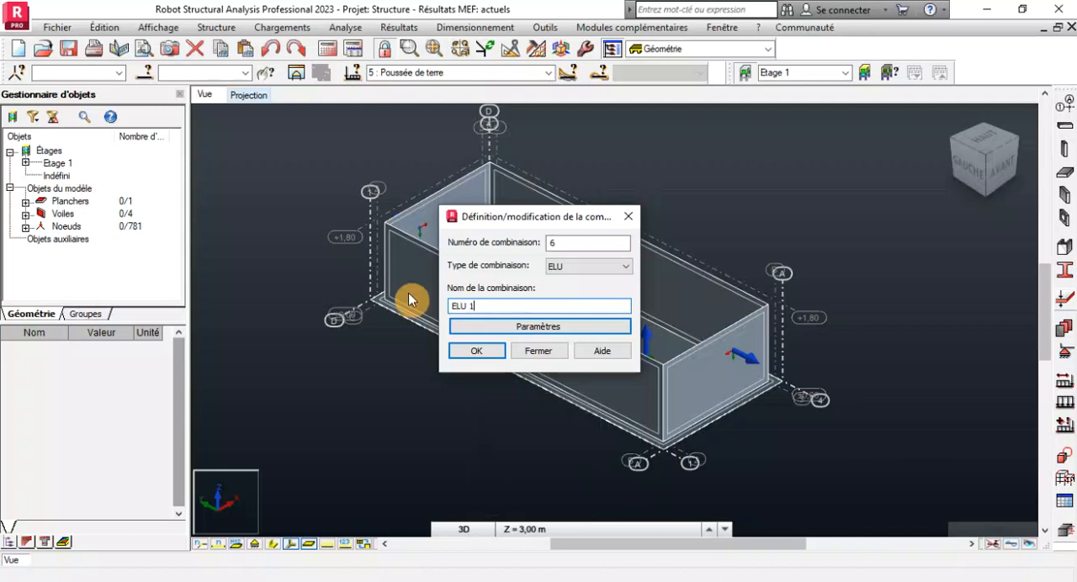
{"action": "left_click", "coordinate": [490, 351]}
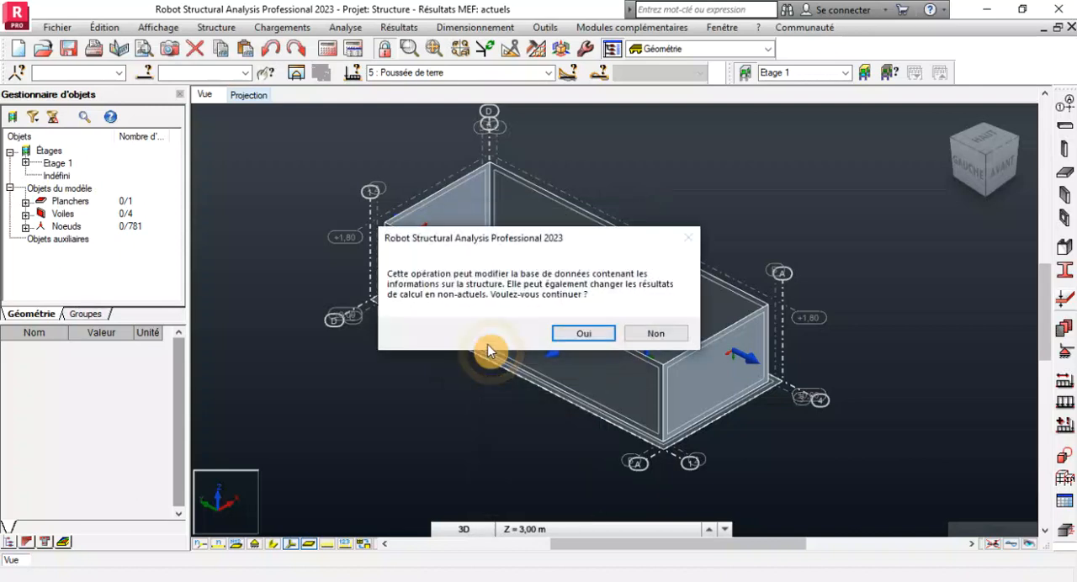
{"action": "left_click", "coordinate": [583, 336]}
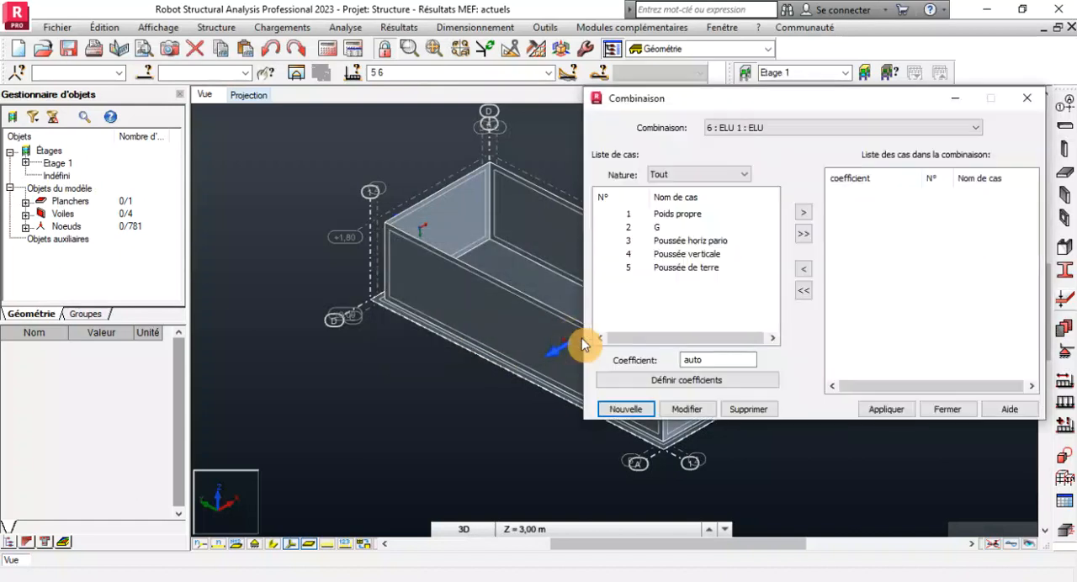
Include Poids propre, G and Poussée de terre in combination ELU 1 with automatic coefficients, leaving out both Poussée horiz pario and Poussée verticale, and apply it.
{"action": "left_click", "coordinate": [804, 234]}
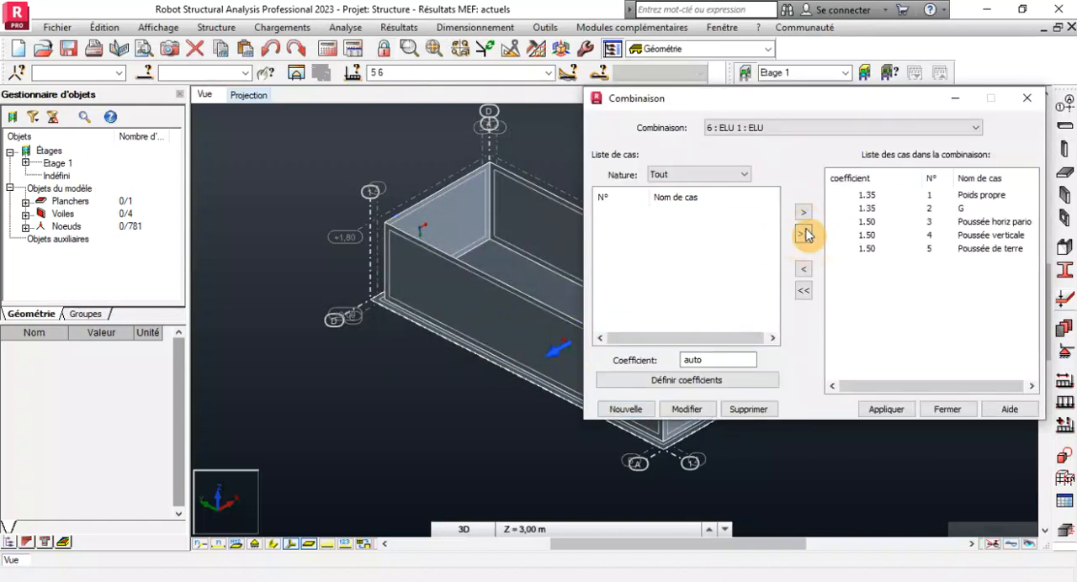
{"action": "left_click", "coordinate": [863, 222]}
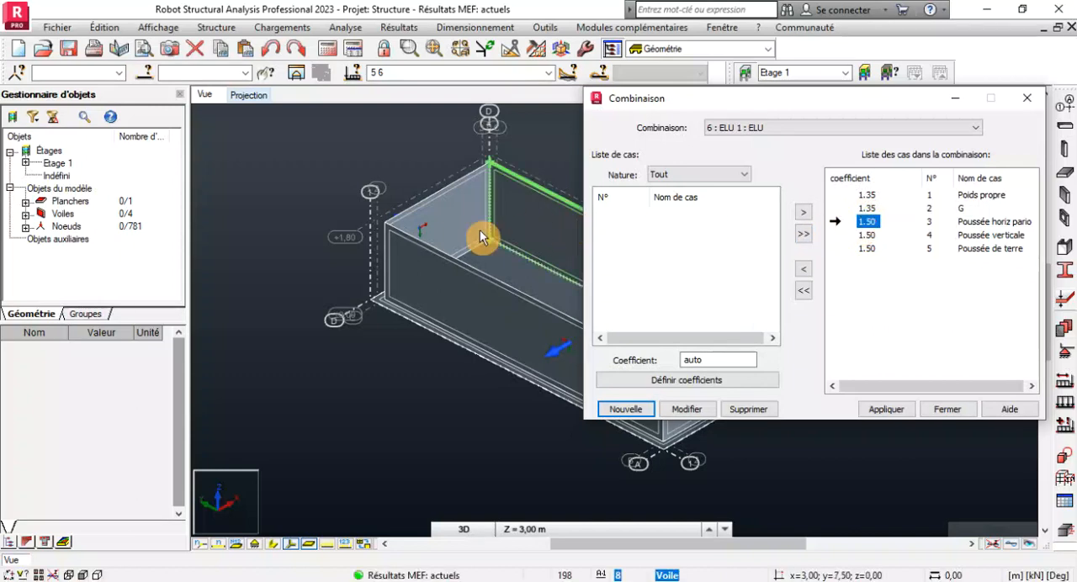
{"action": "left_click", "coordinate": [804, 270]}
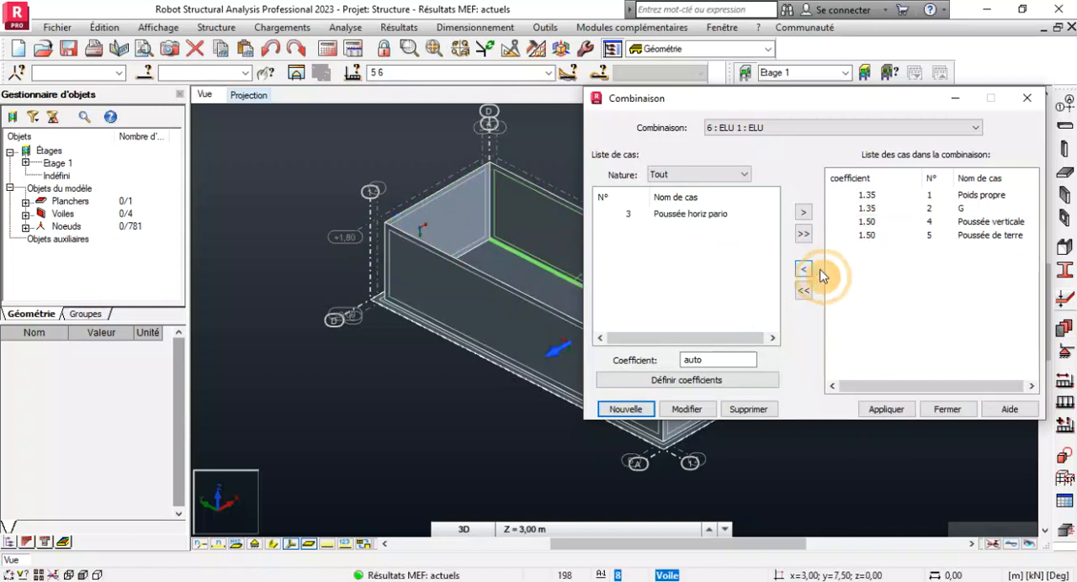
{"action": "left_click", "coordinate": [860, 223]}
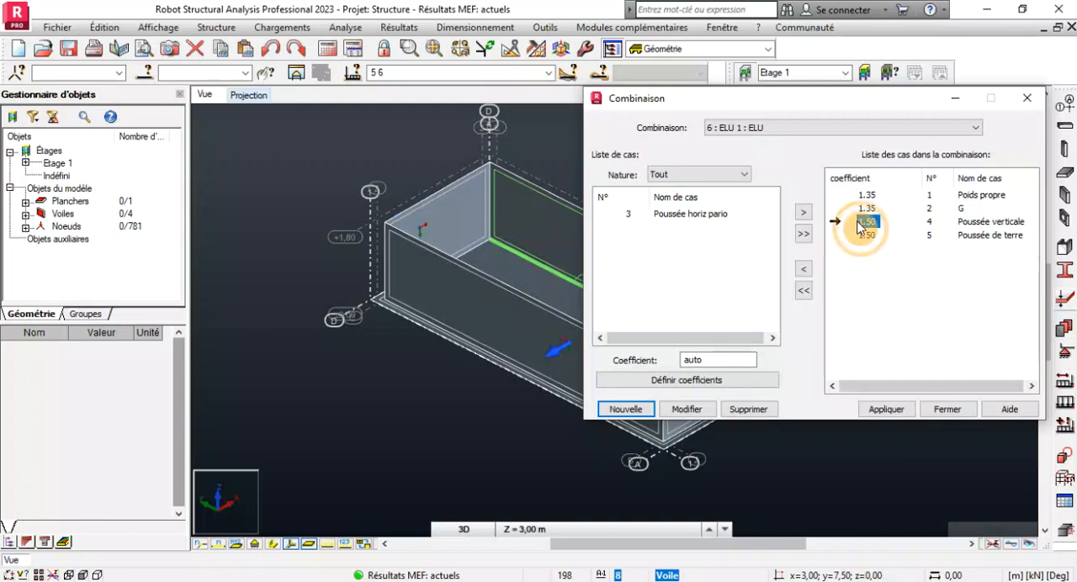
{"action": "left_click", "coordinate": [806, 270]}
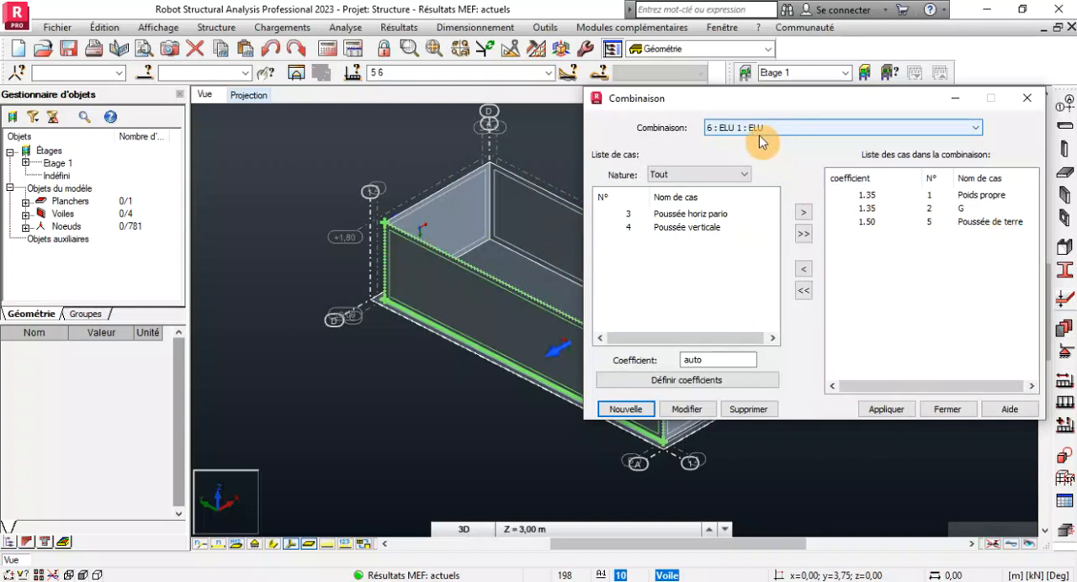
{"action": "left_click", "coordinate": [894, 413]}
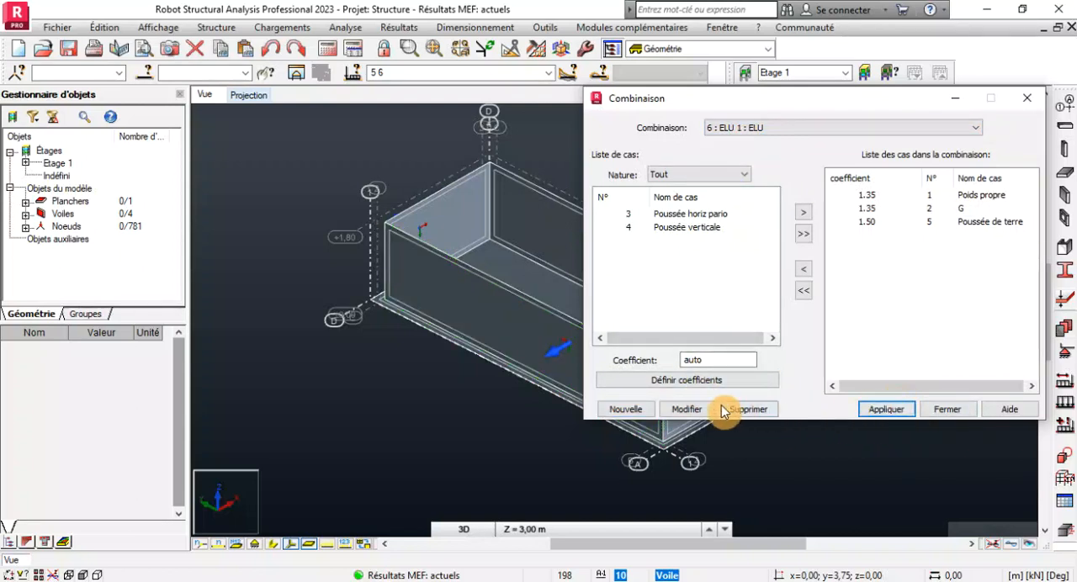
Create a second ELU combination named ELU 2, include load cases 1 to 5 without ELU 1, and apply it.
{"action": "left_click", "coordinate": [630, 410]}
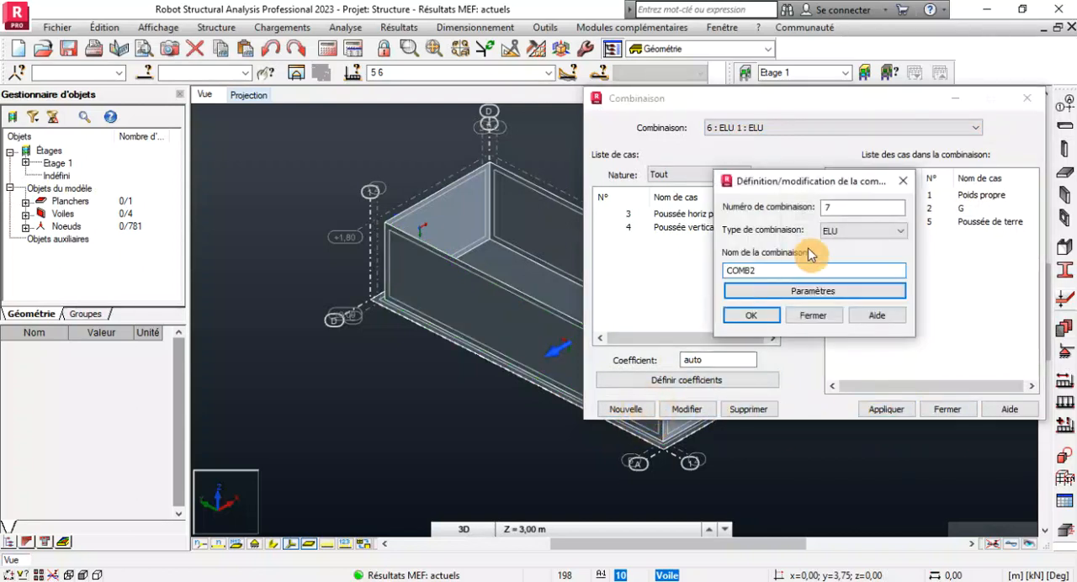
{"action": "left_click_drag", "start_coordinate": [746, 270], "coordinate": [659, 262]}
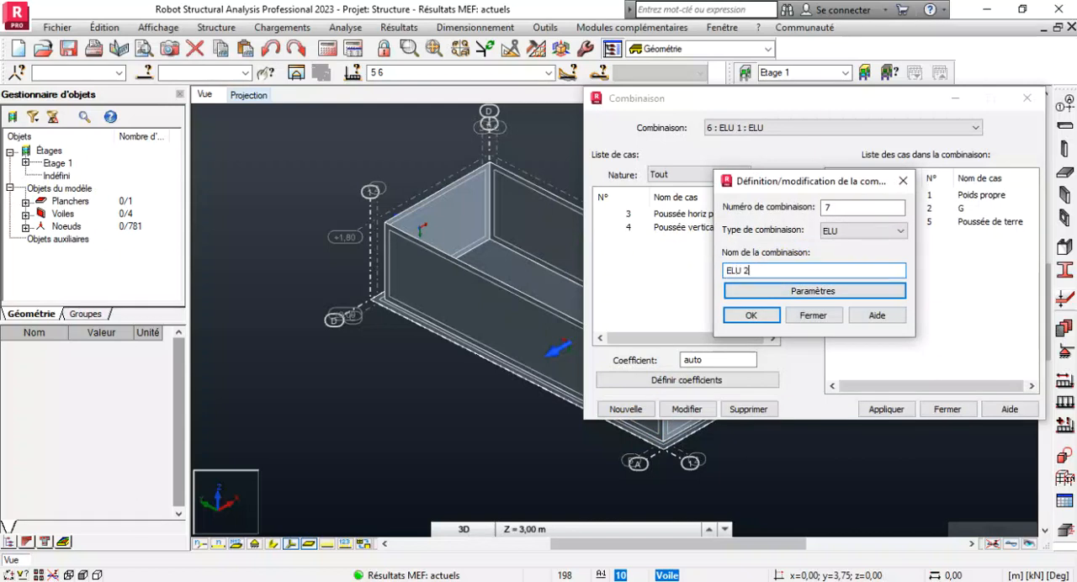
{"action": "left_click", "coordinate": [760, 317]}
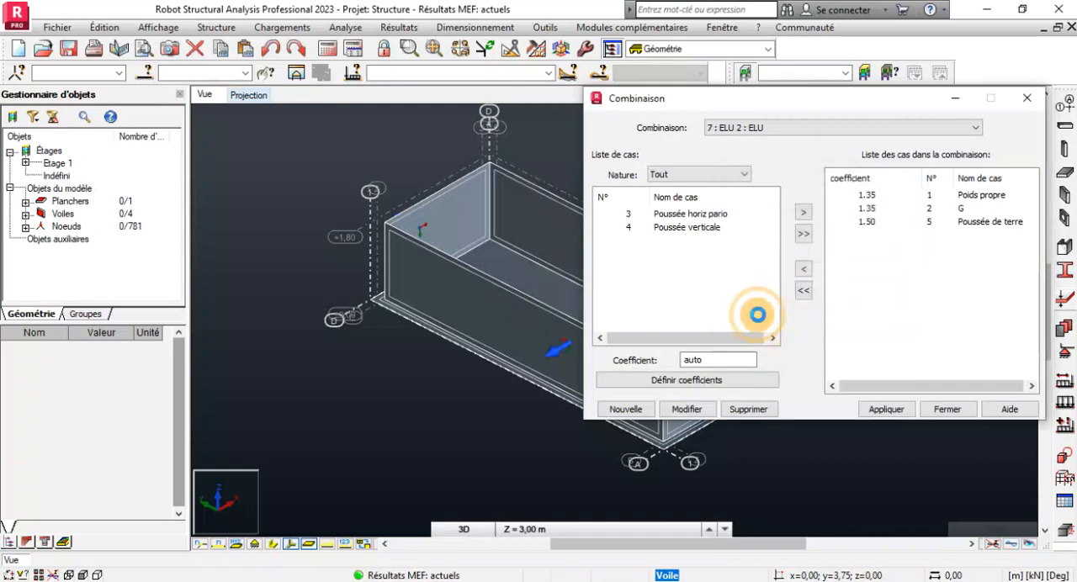
{"action": "left_click", "coordinate": [804, 236]}
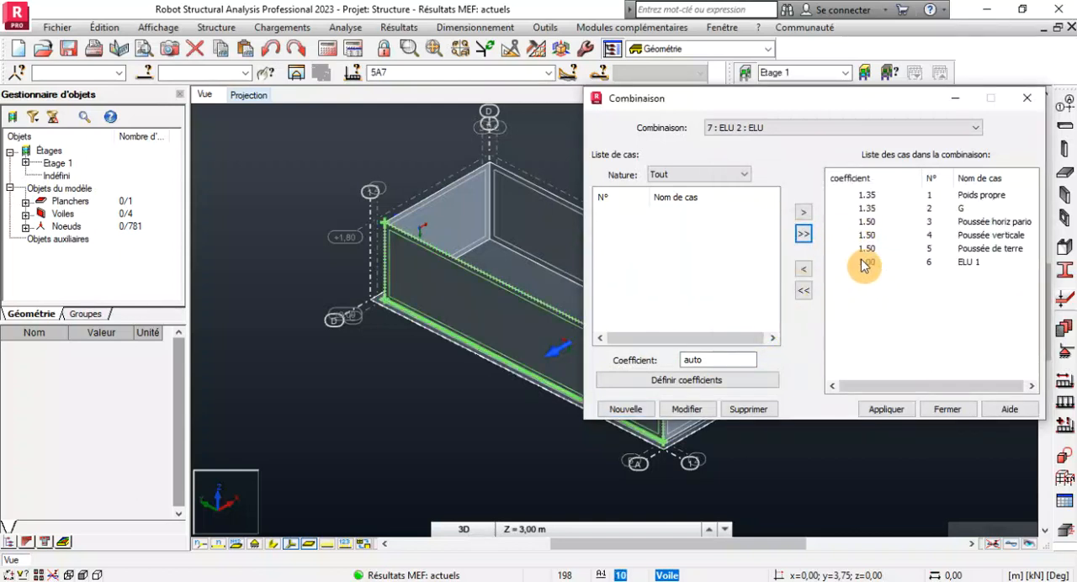
{"action": "left_click", "coordinate": [864, 263]}
{"action": "left_click", "coordinate": [804, 270]}
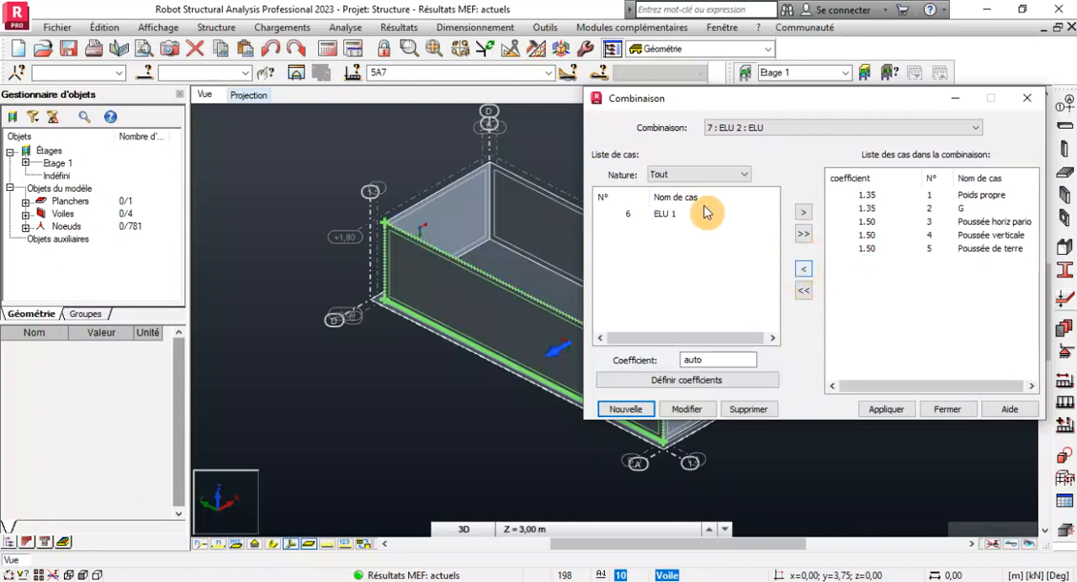
{"action": "left_click", "coordinate": [895, 414]}
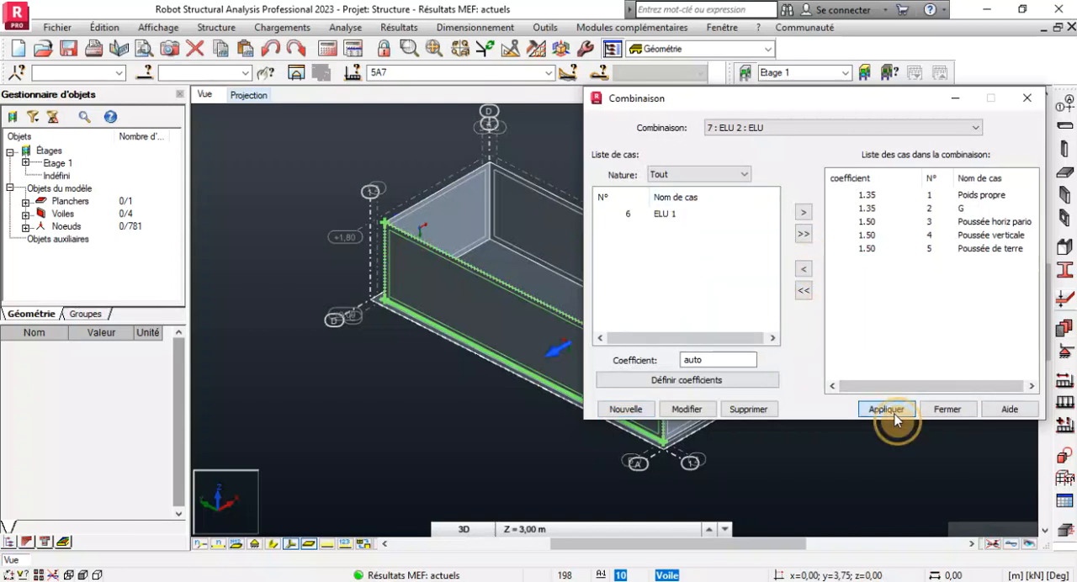
Create a new combination of type ELS named ELS 1.
{"action": "left_click", "coordinate": [640, 409]}
{"action": "left_click", "coordinate": [853, 235]}
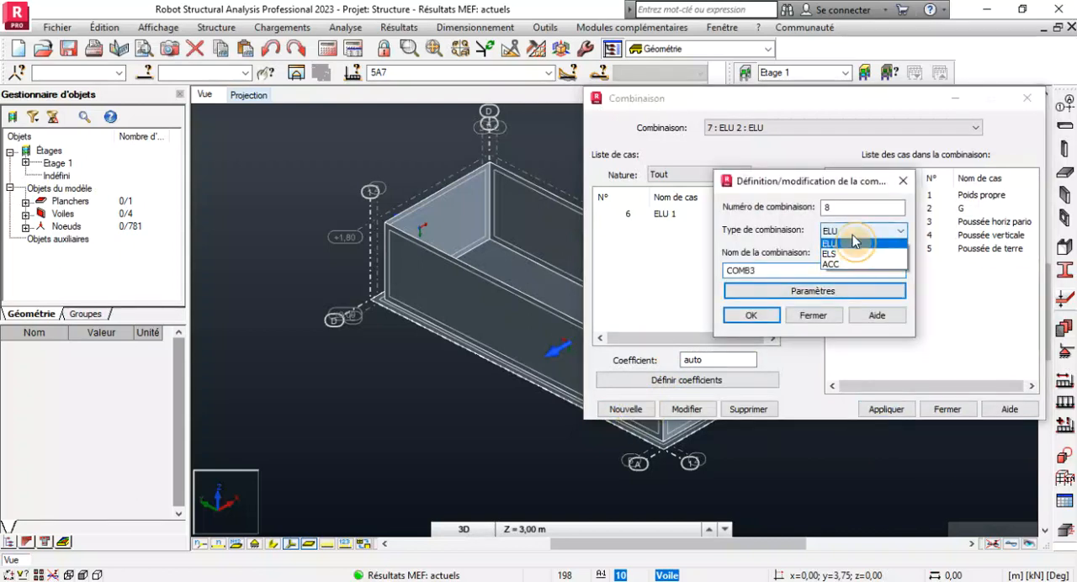
{"action": "left_click", "coordinate": [829, 253]}
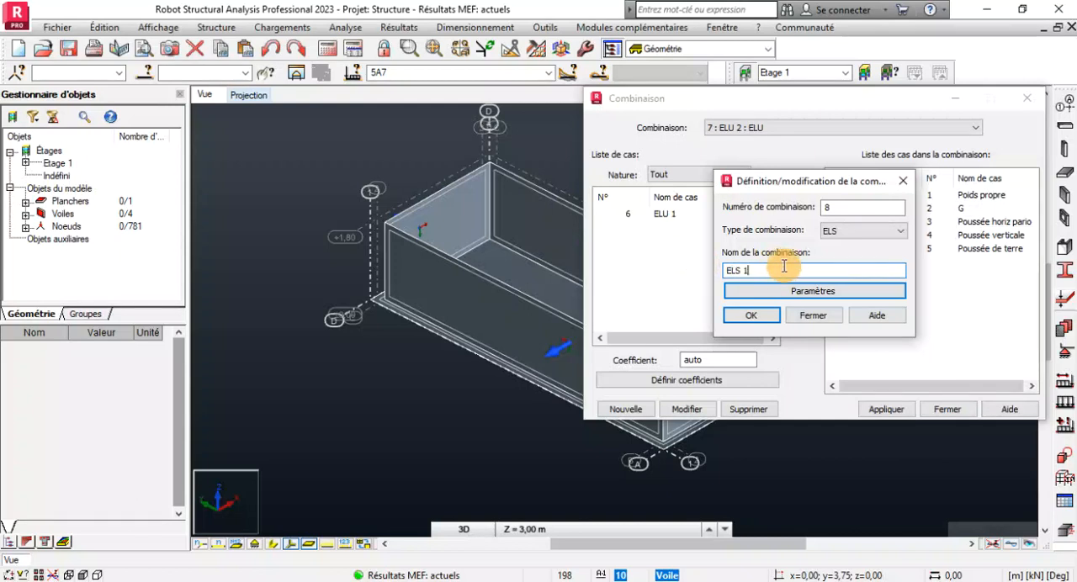
{"action": "left_click", "coordinate": [751, 316]}
Include only Poids propre, G and Poussée de terre in combination ELS 1 with automatic coefficients, and apply it.
{"action": "left_click", "coordinate": [804, 236]}
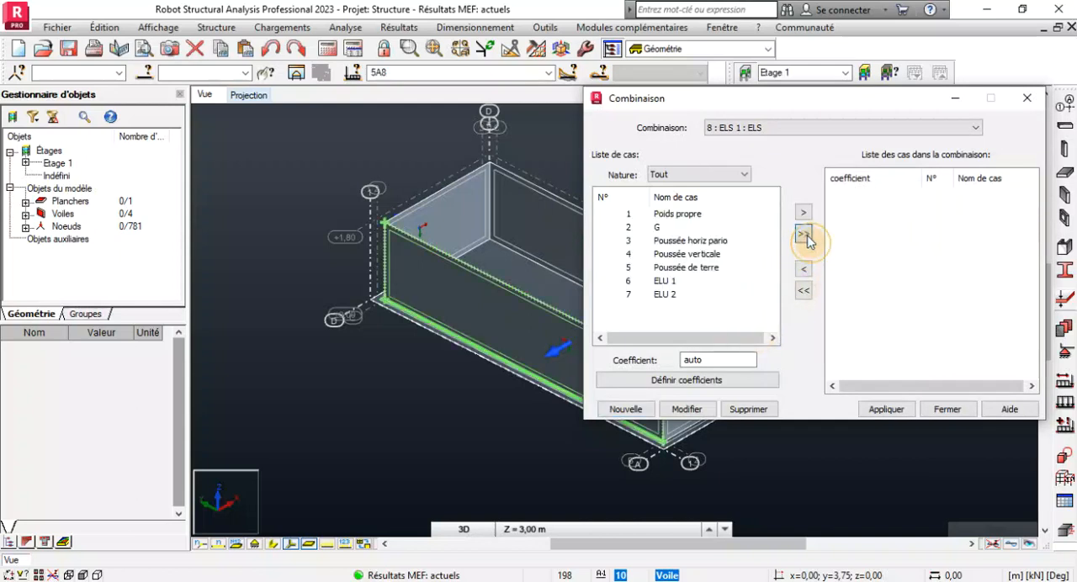
{"action": "left_click", "coordinate": [808, 269]}
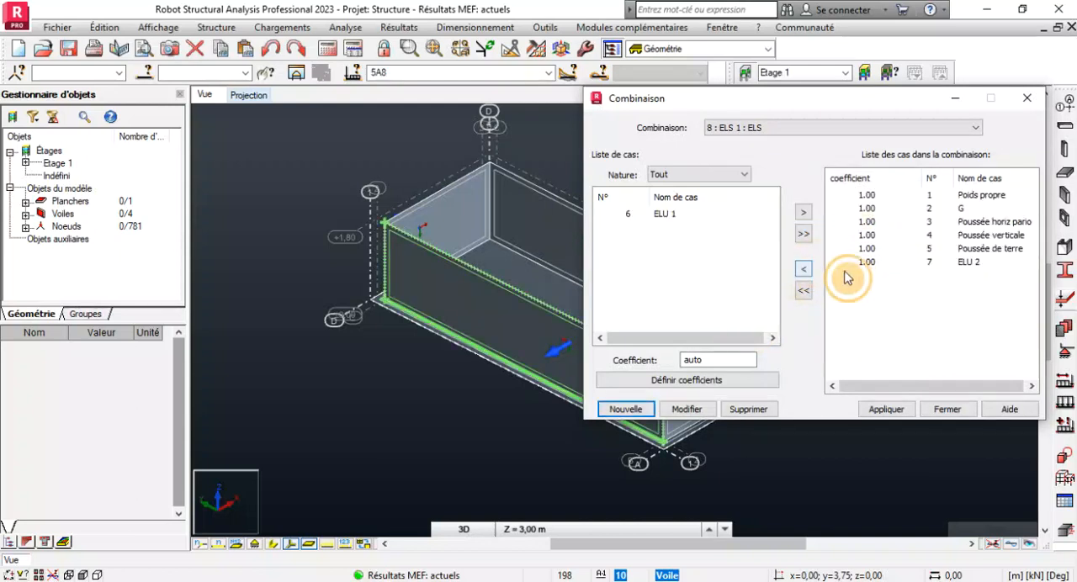
{"action": "left_click", "coordinate": [806, 270]}
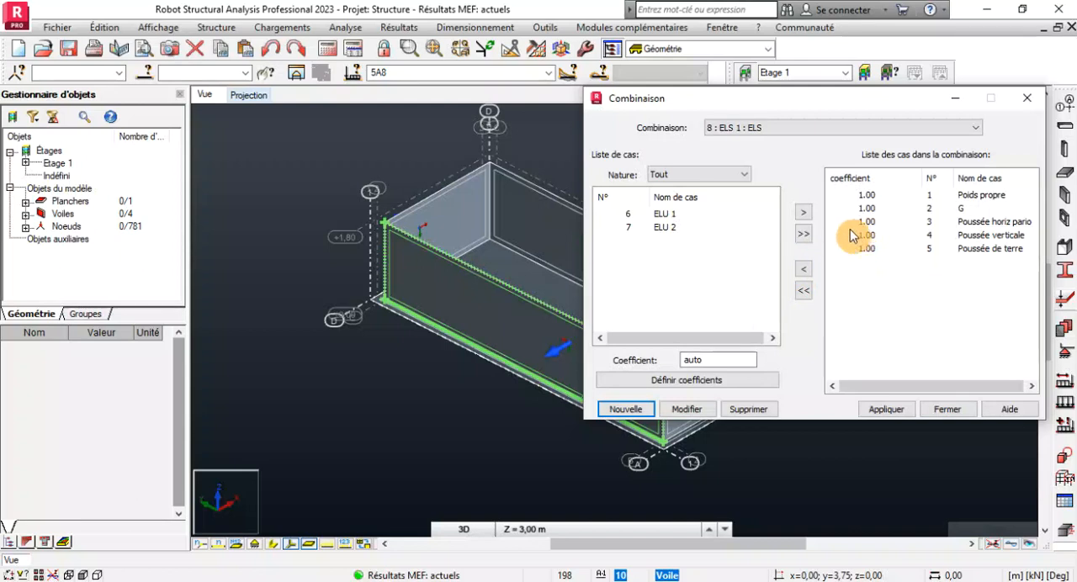
{"action": "left_click", "coordinate": [855, 237]}
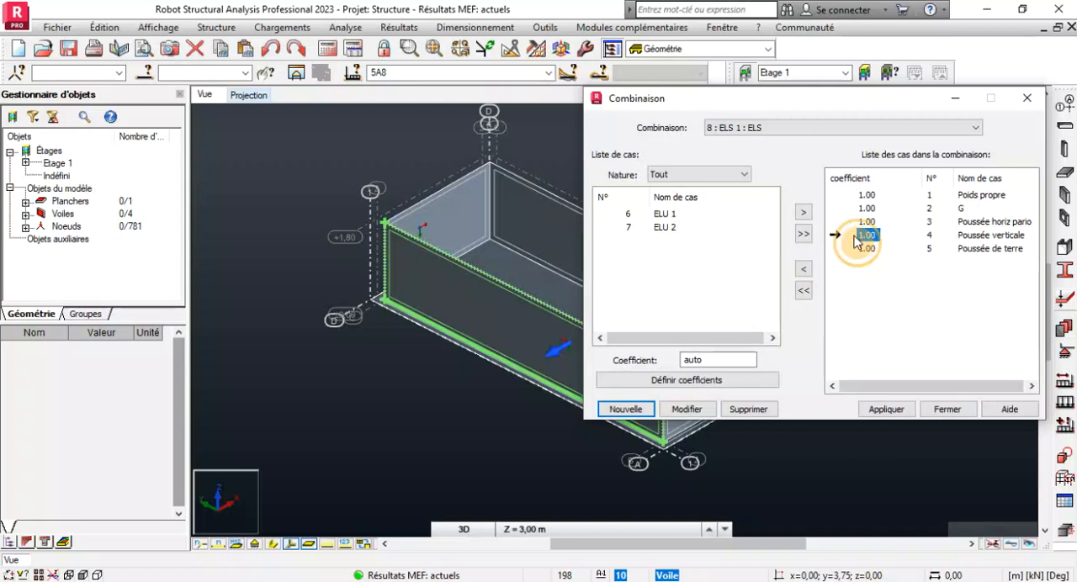
{"action": "left_click", "coordinate": [805, 271]}
{"action": "left_click", "coordinate": [857, 224]}
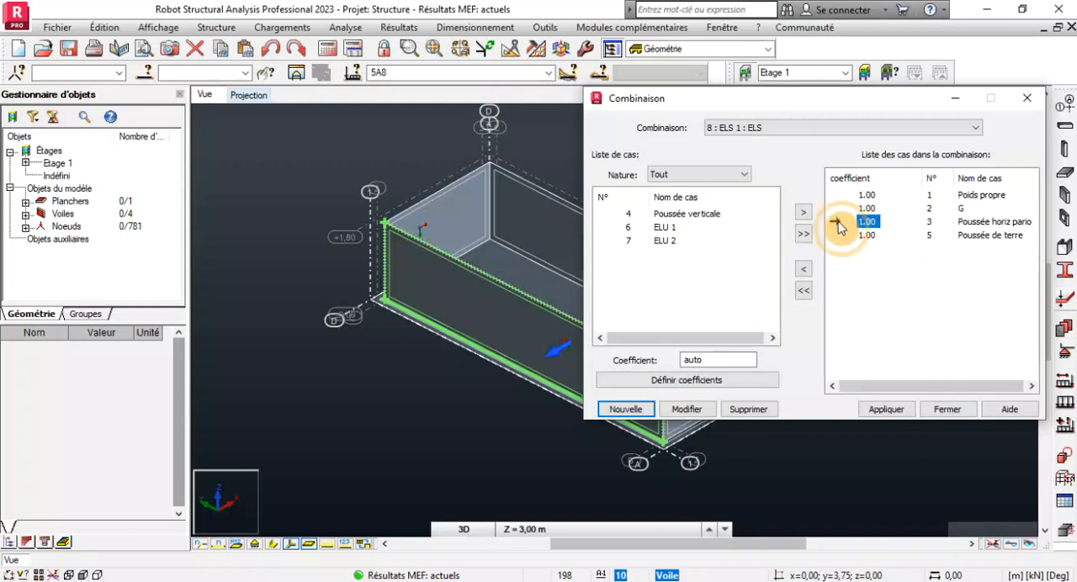
{"action": "left_click", "coordinate": [804, 269]}
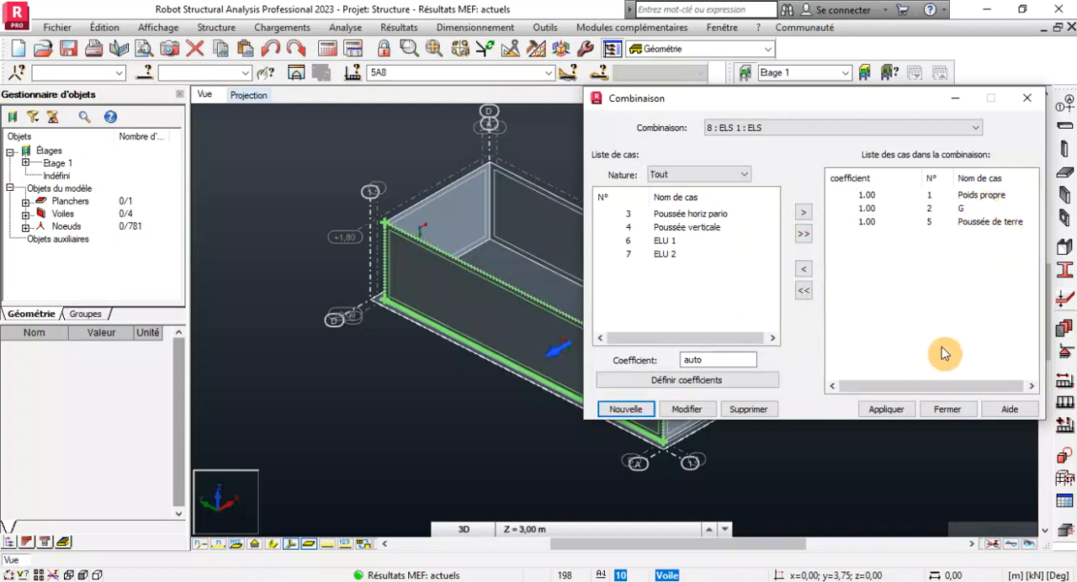
{"action": "left_click", "coordinate": [886, 410]}
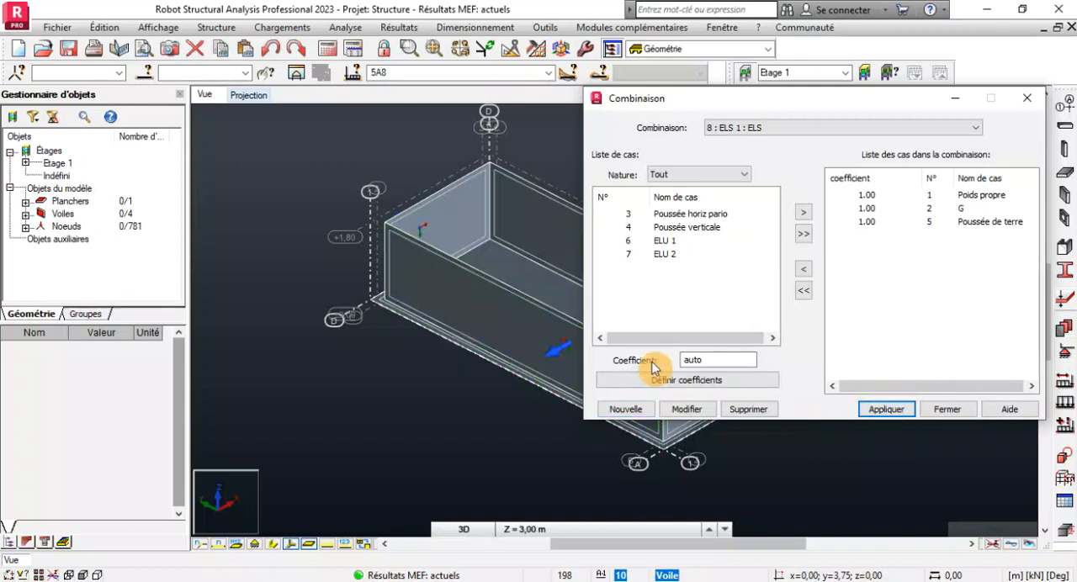
Create a new combination named ELS 2, keeping the default combination type ELU.
{"action": "left_click", "coordinate": [629, 409]}
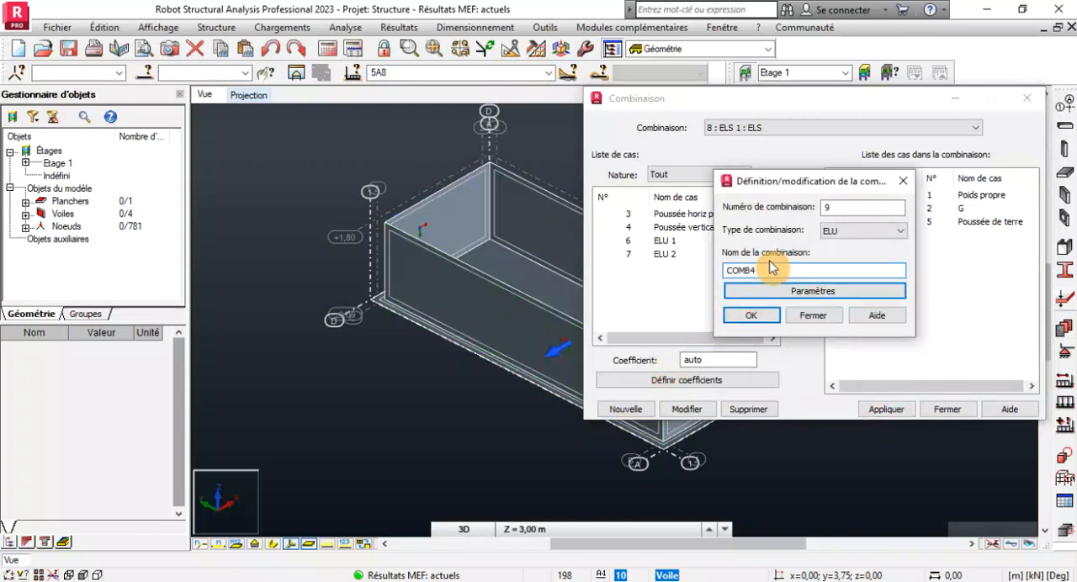
{"action": "double_click", "coordinate": [759, 269]}
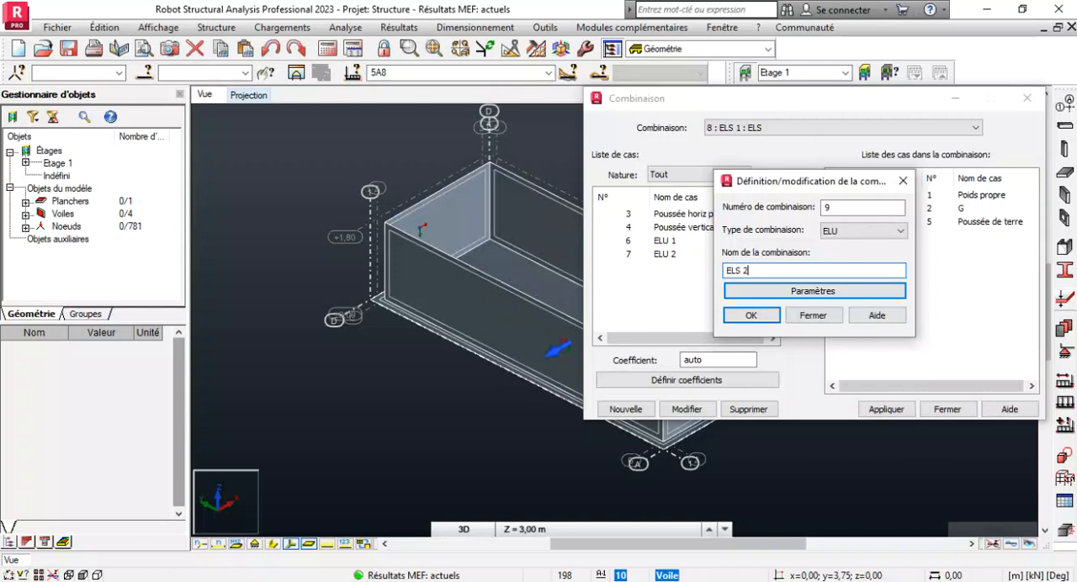
{"action": "type", "text": "ELS 2"}
{"action": "left_click", "coordinate": [752, 315]}
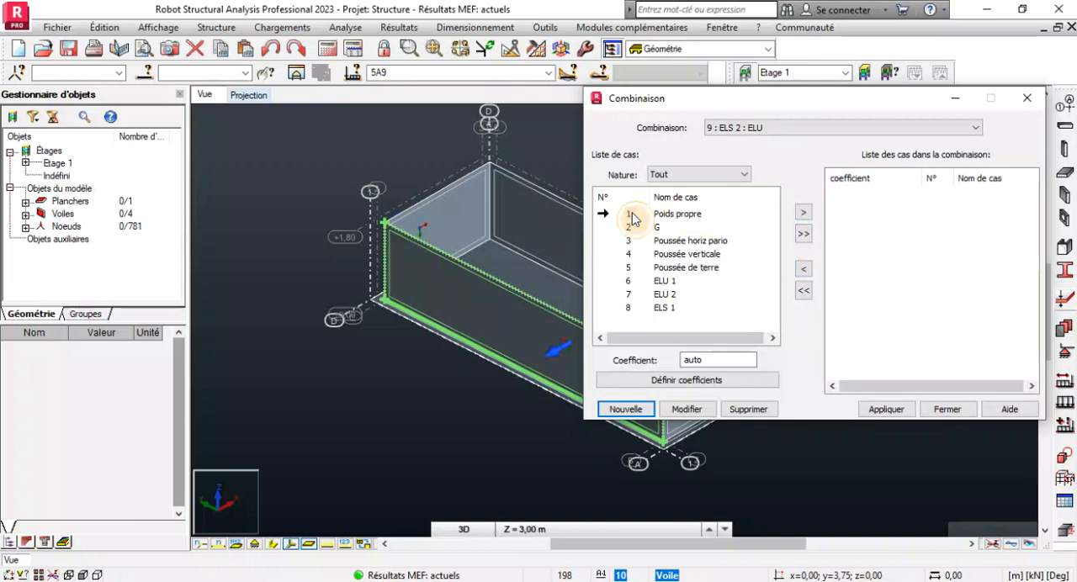
Include load cases 1 to 5 in combination ELS 2, excluding ELU 1, ELU 2 and ELS 1, and apply it before closing the combination definition.
{"action": "left_click", "coordinate": [804, 235]}
{"action": "left_click", "coordinate": [857, 262]}
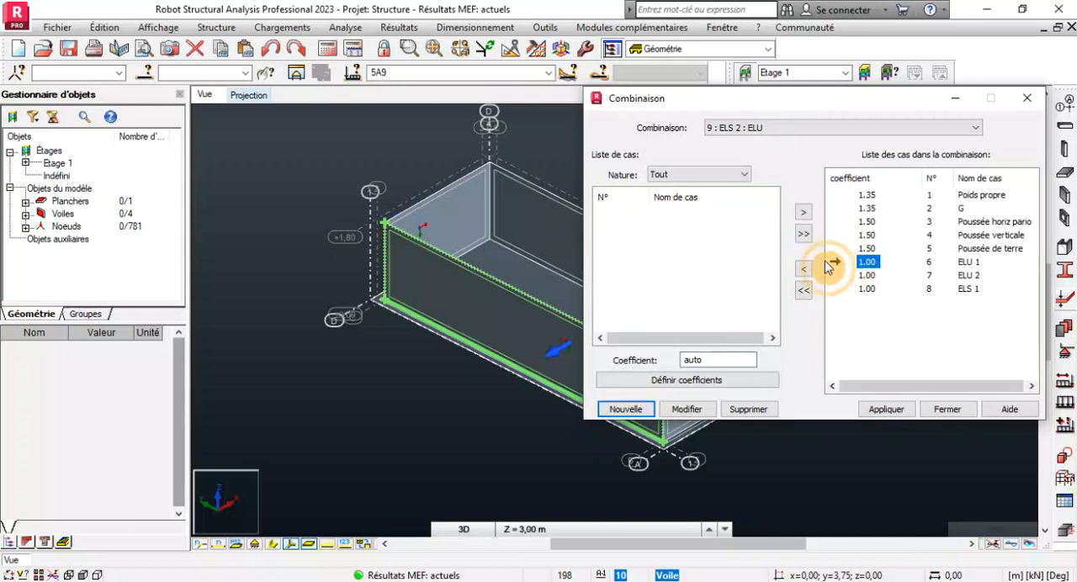
{"action": "left_click", "coordinate": [804, 268]}
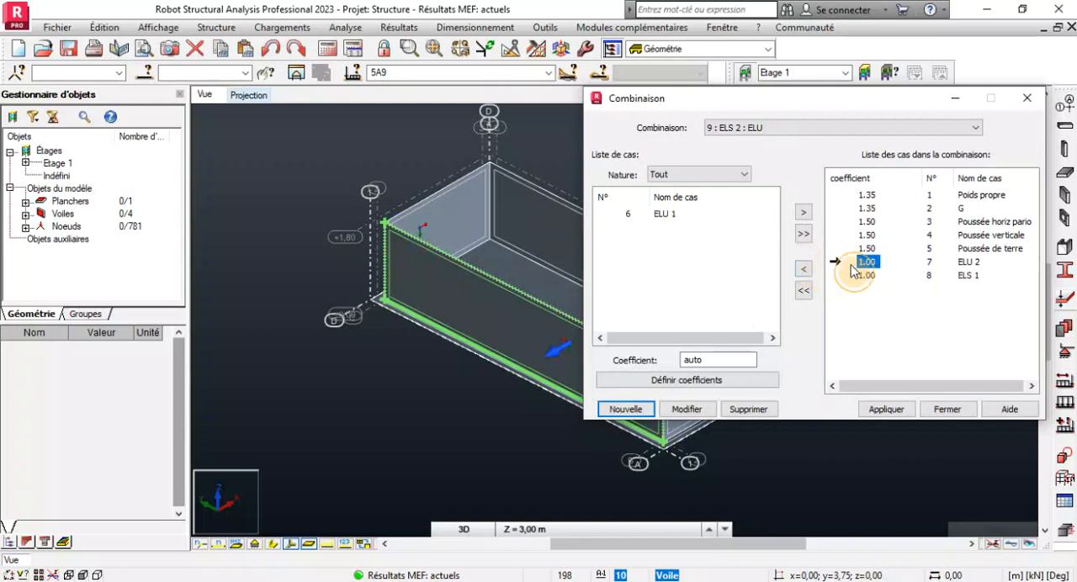
{"action": "left_click", "coordinate": [804, 268]}
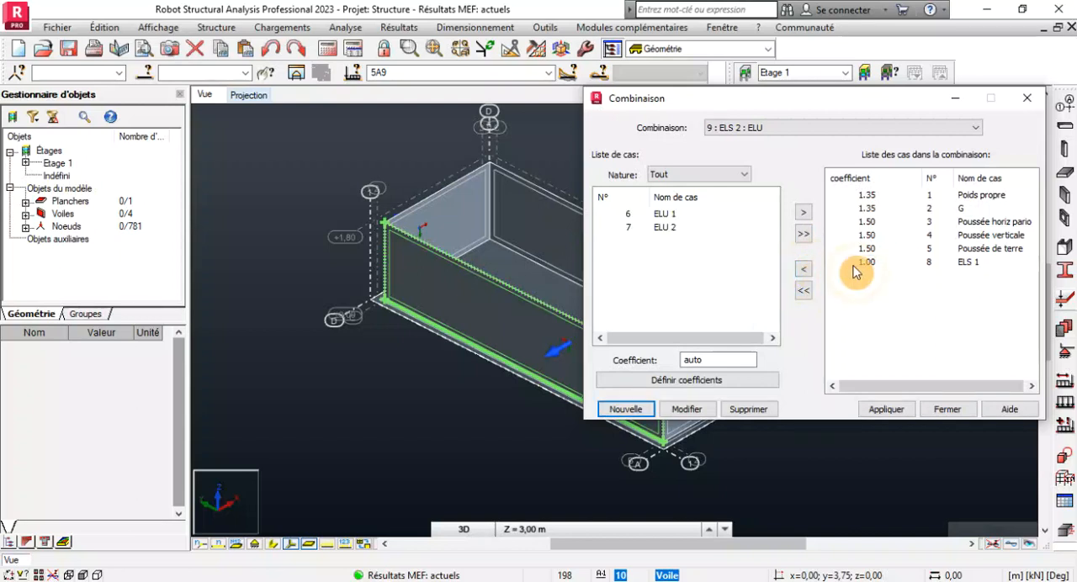
{"action": "left_click", "coordinate": [804, 269]}
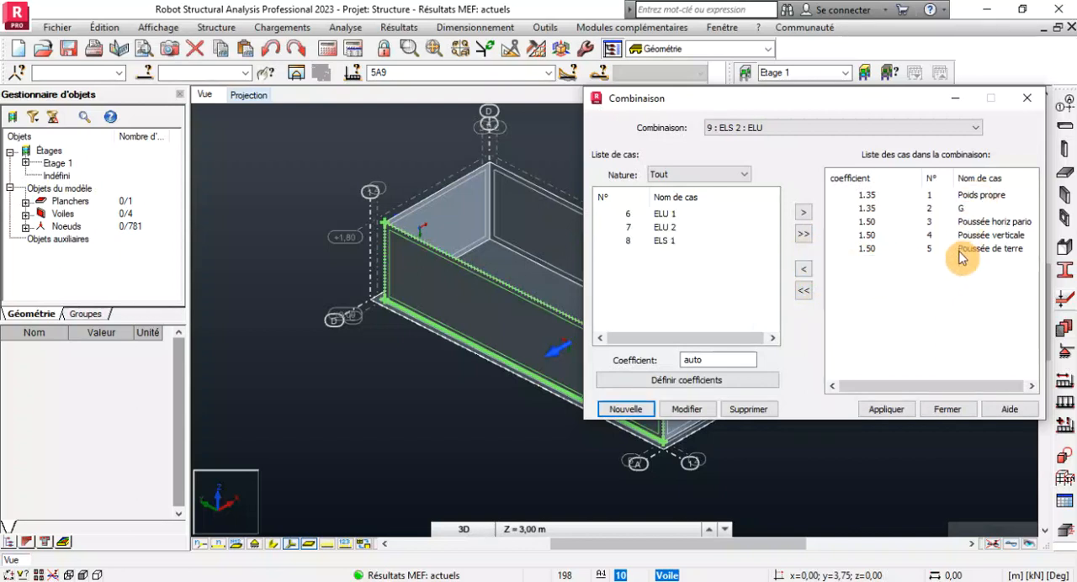
{"action": "left_click", "coordinate": [897, 410]}
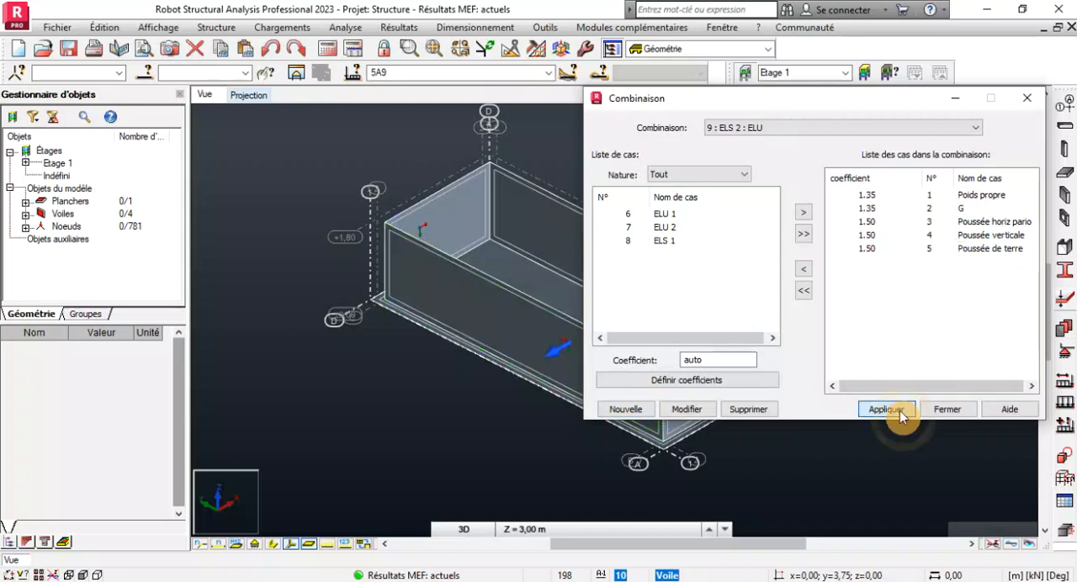
{"action": "left_click", "coordinate": [942, 411]}
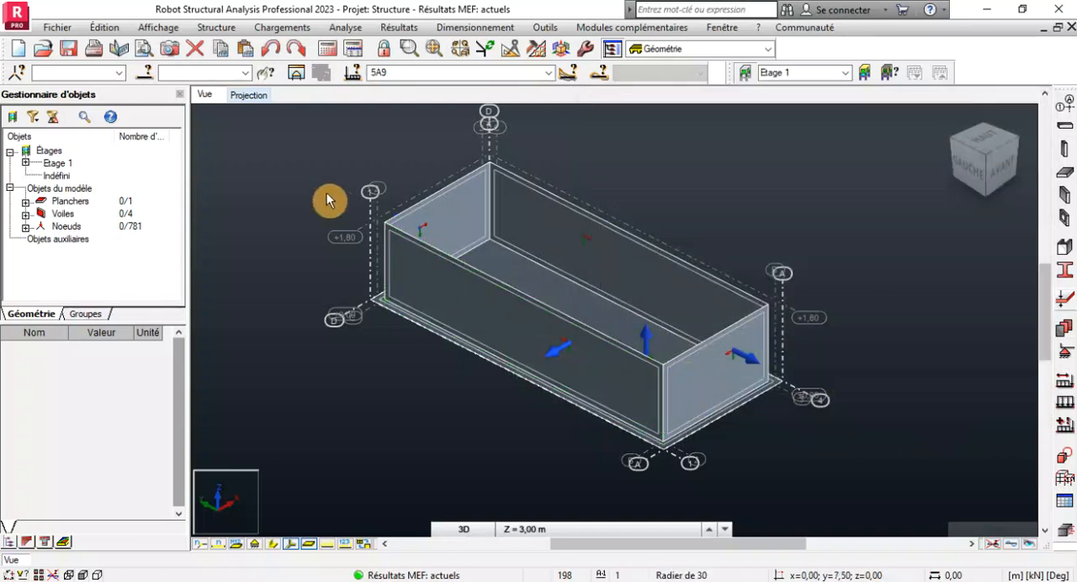
Check the list of load cases and combinations, and recalculate the structure.
{"action": "left_click", "coordinate": [548, 74]}
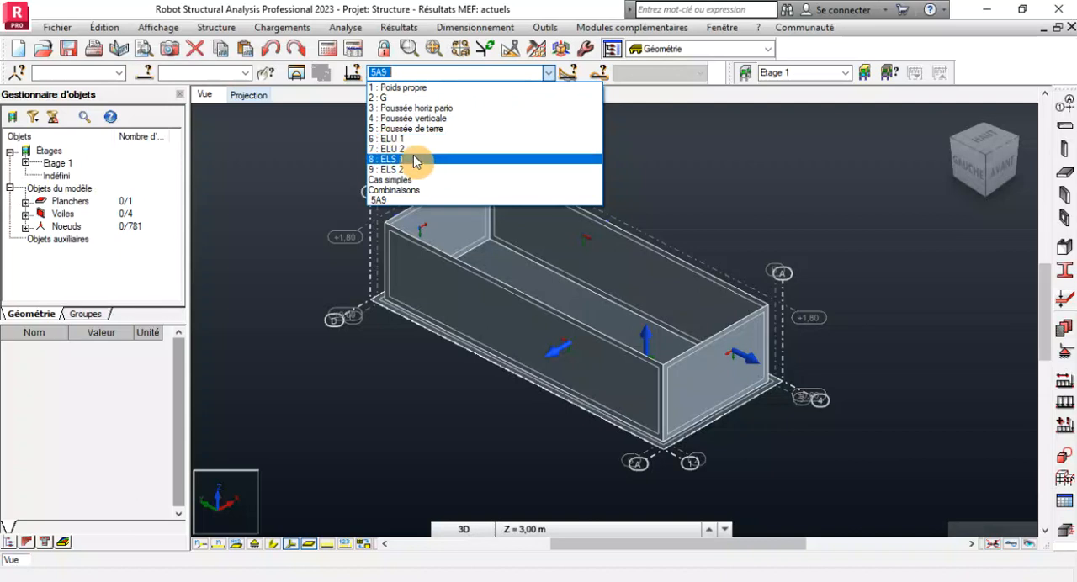
{"action": "left_click", "coordinate": [476, 401]}
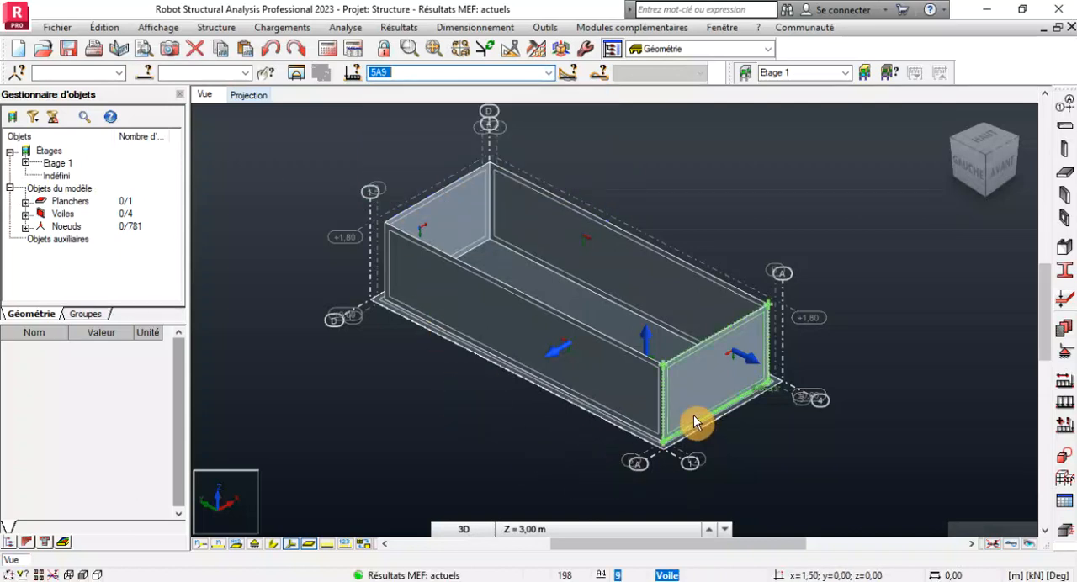
{"action": "scroll", "coordinate": [695, 423], "scroll_direction": "up", "scroll_amount": 3}
{"action": "scroll", "coordinate": [669, 399], "scroll_direction": "down", "scroll_amount": 3}
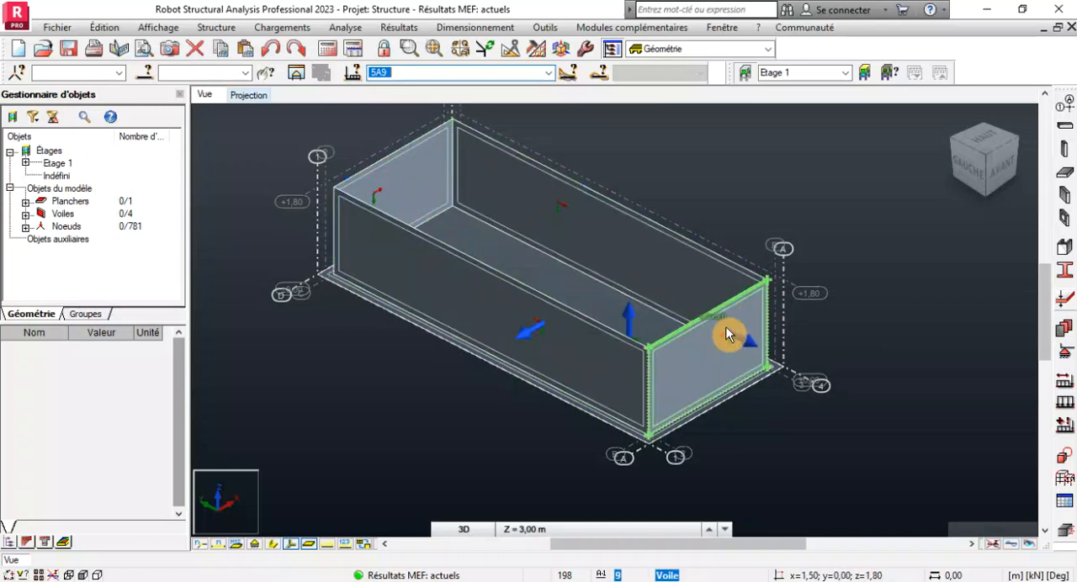
{"action": "scroll", "coordinate": [727, 333], "scroll_direction": "down", "scroll_amount": 2}
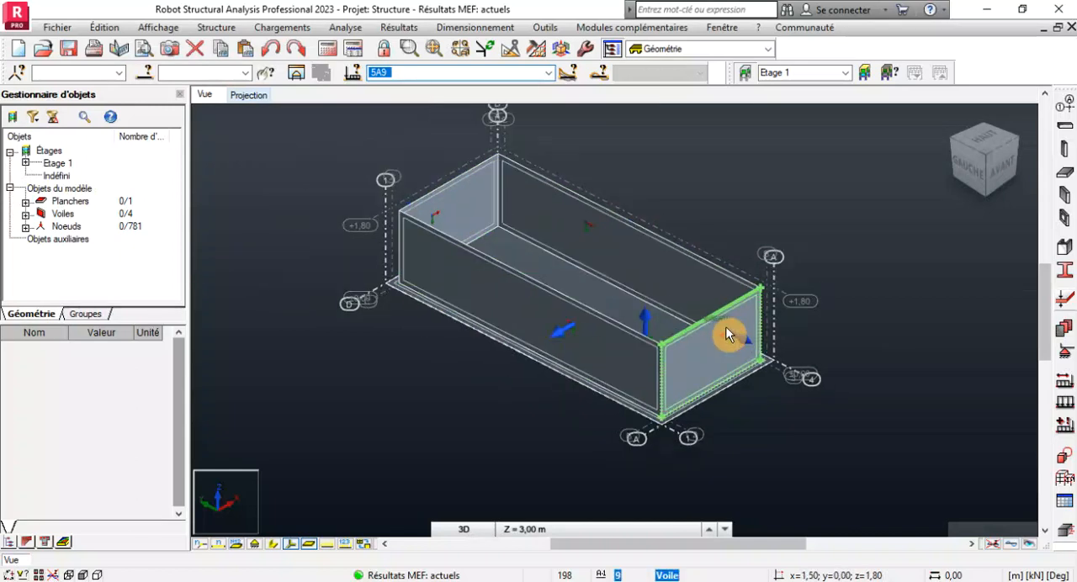
{"action": "left_click", "coordinate": [328, 48]}
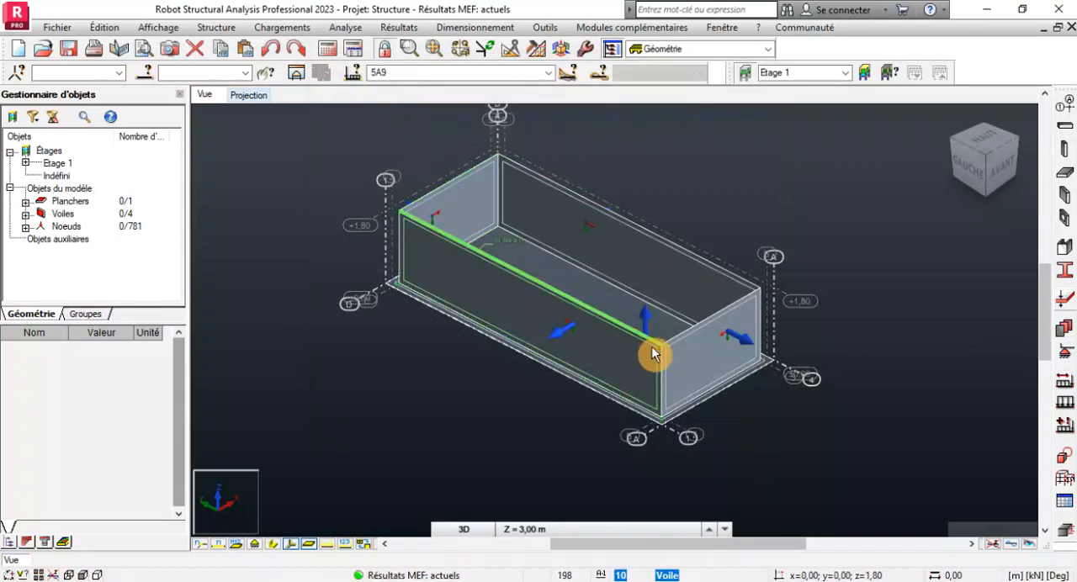
{"action": "scroll", "coordinate": [576, 351], "scroll_direction": "up", "scroll_amount": 1}
{"action": "scroll", "coordinate": [786, 443], "scroll_direction": "down", "scroll_amount": 1}
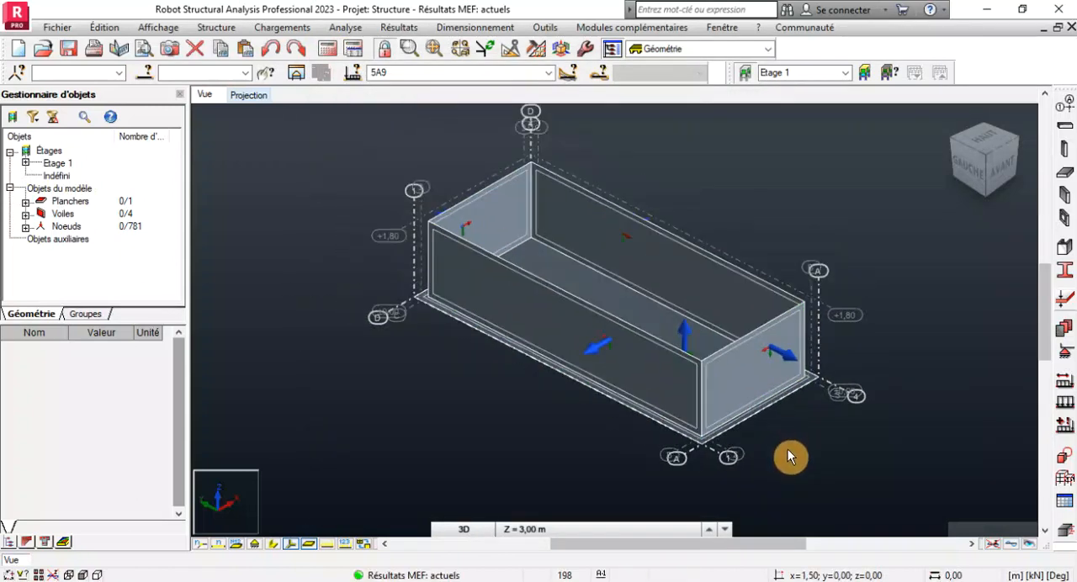
{"action": "scroll", "coordinate": [591, 360], "scroll_direction": "up", "scroll_amount": 2}
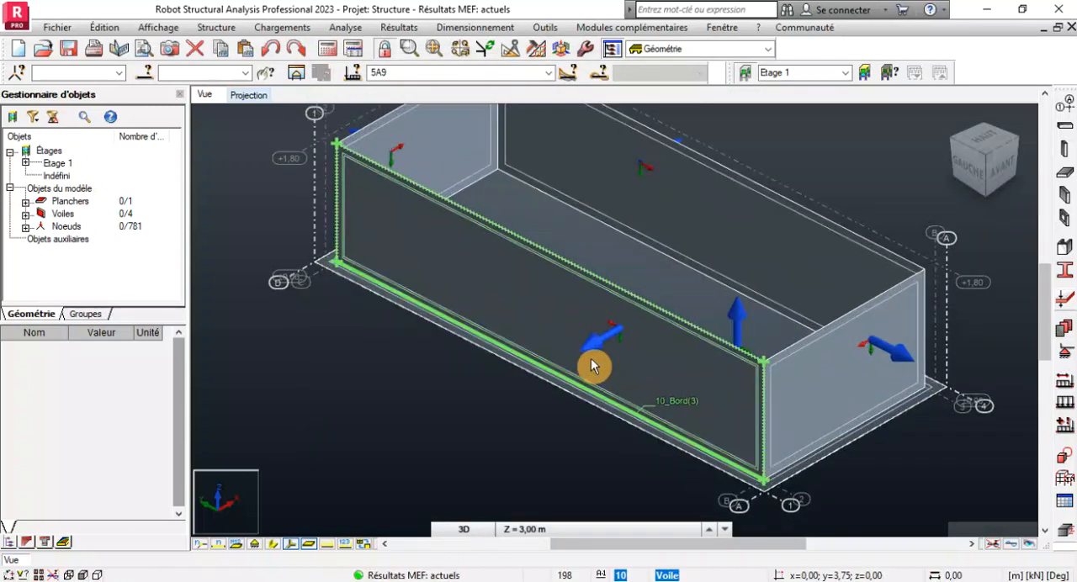
{"action": "scroll", "coordinate": [591, 360], "scroll_direction": "up", "scroll_amount": 1}
{"action": "scroll", "coordinate": [656, 362], "scroll_direction": "down", "scroll_amount": 3}
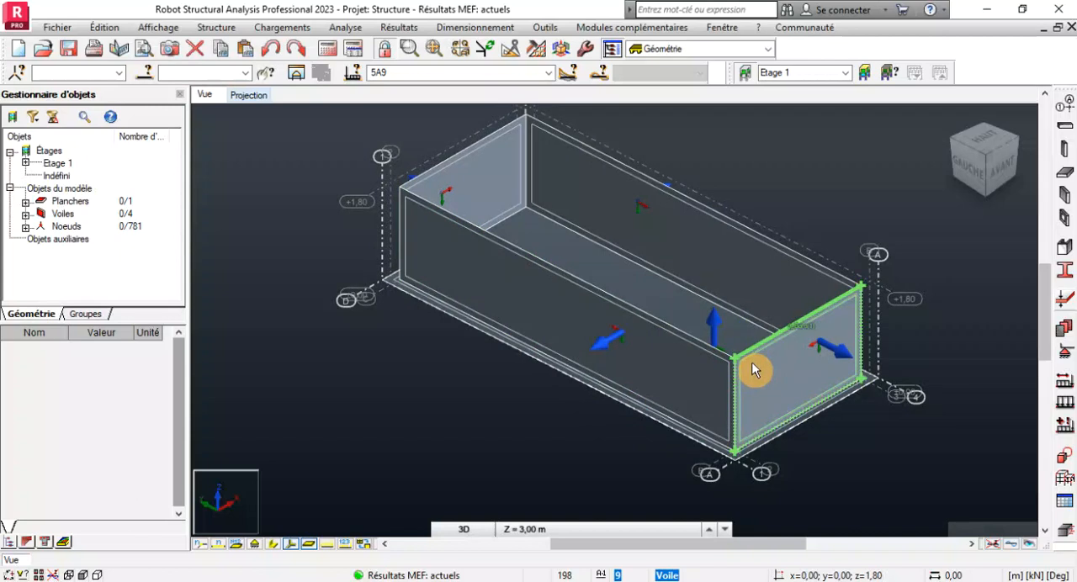
{"action": "scroll", "coordinate": [746, 370], "scroll_direction": "down", "scroll_amount": 1}
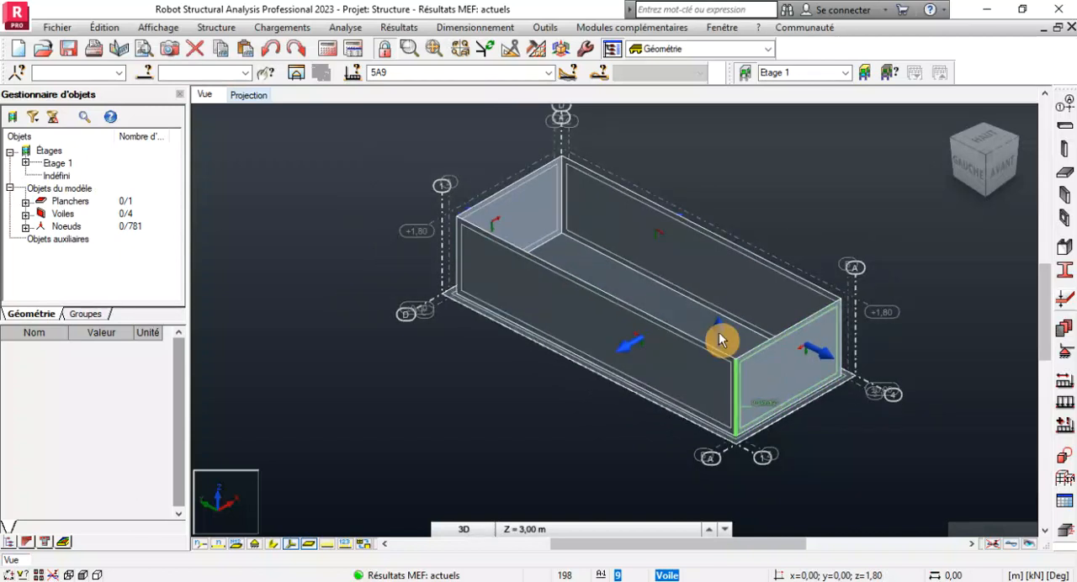
Display panel colour maps of the Myy moments with the finite element mesh and descriptions enabled.
{"action": "left_click", "coordinate": [475, 30]}
{"action": "mouse_move", "coordinate": [399, 34]}
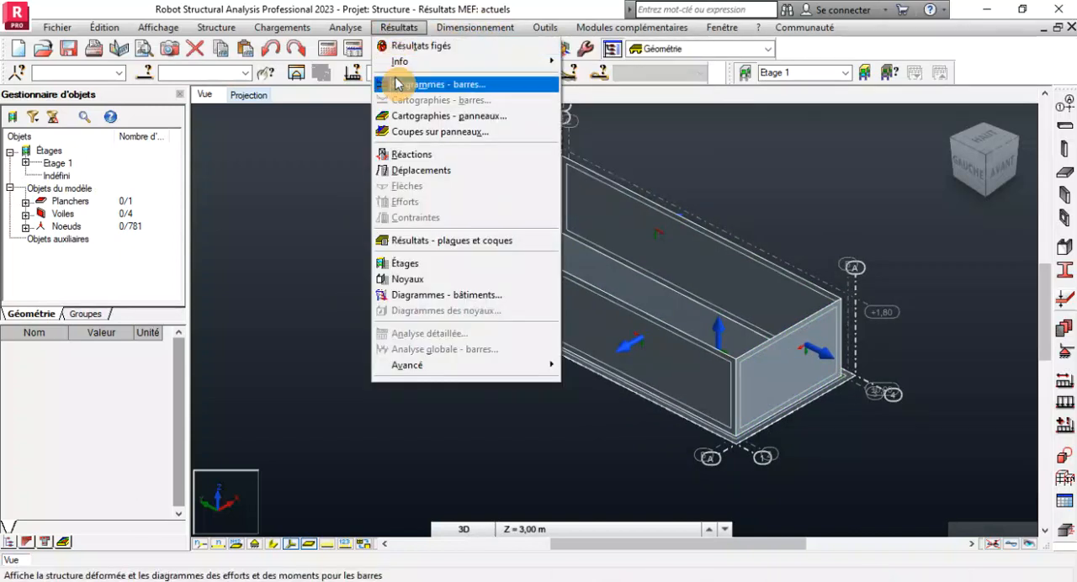
{"action": "left_click", "coordinate": [472, 118]}
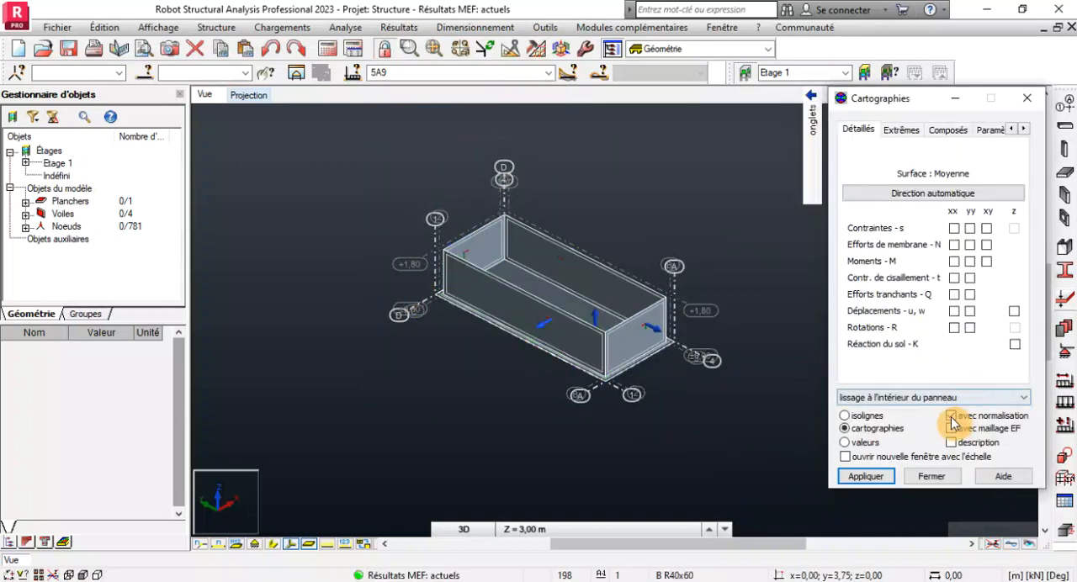
{"action": "left_click", "coordinate": [954, 444]}
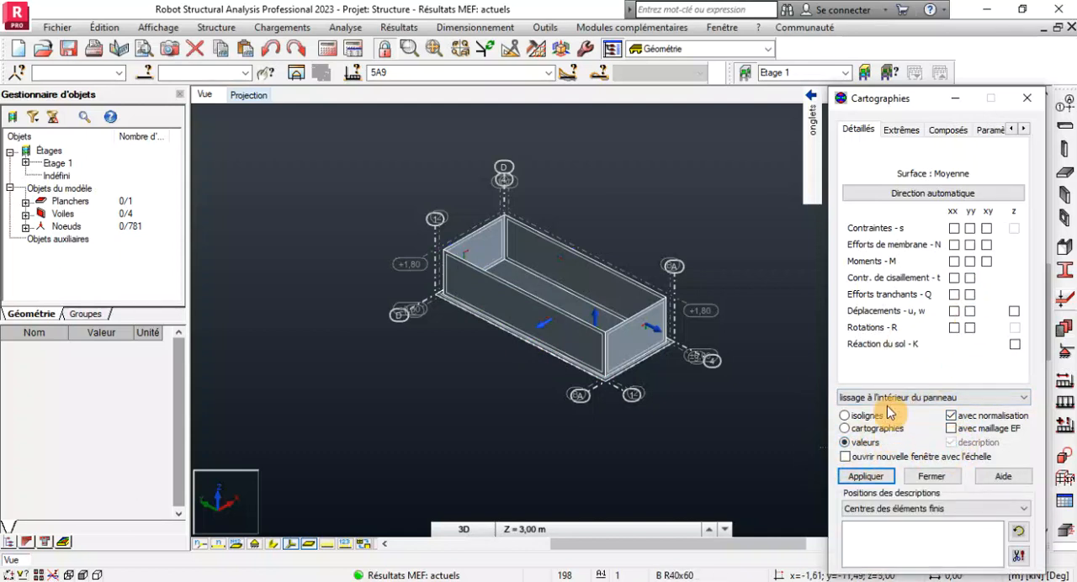
{"action": "left_click", "coordinate": [951, 428]}
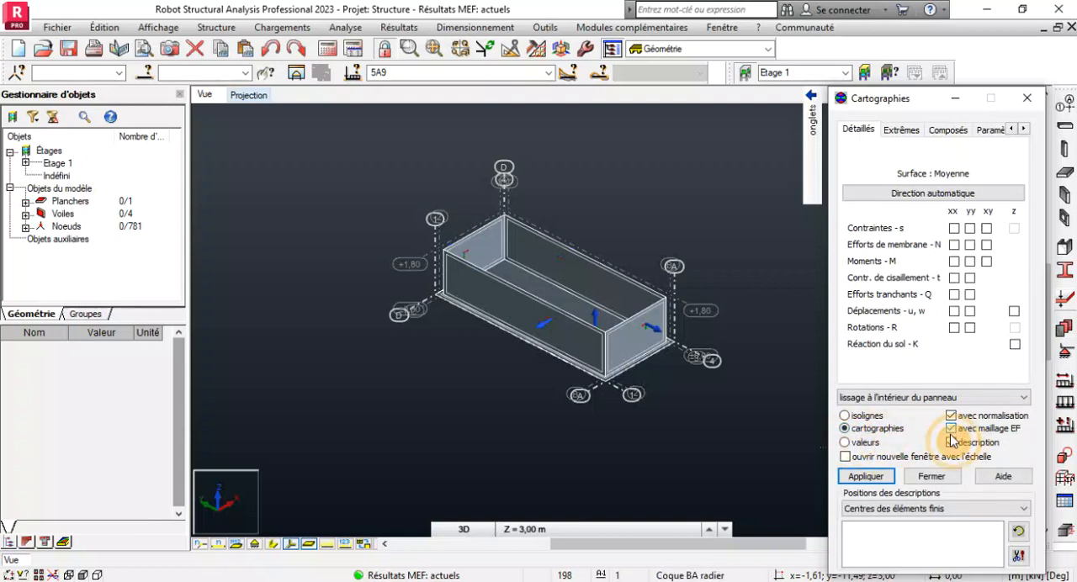
{"action": "left_click", "coordinate": [970, 262]}
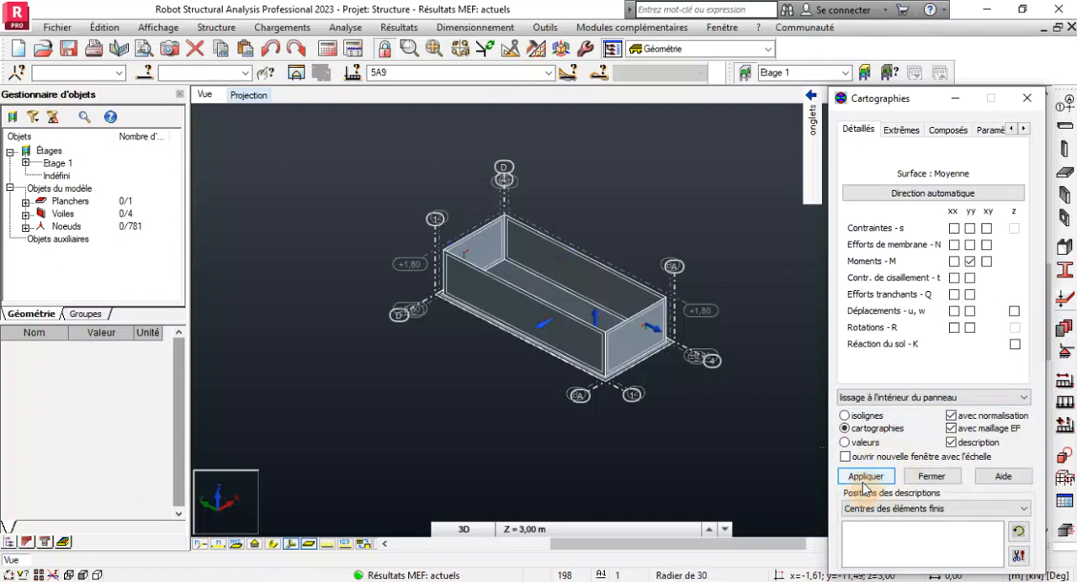
{"action": "left_click", "coordinate": [864, 479]}
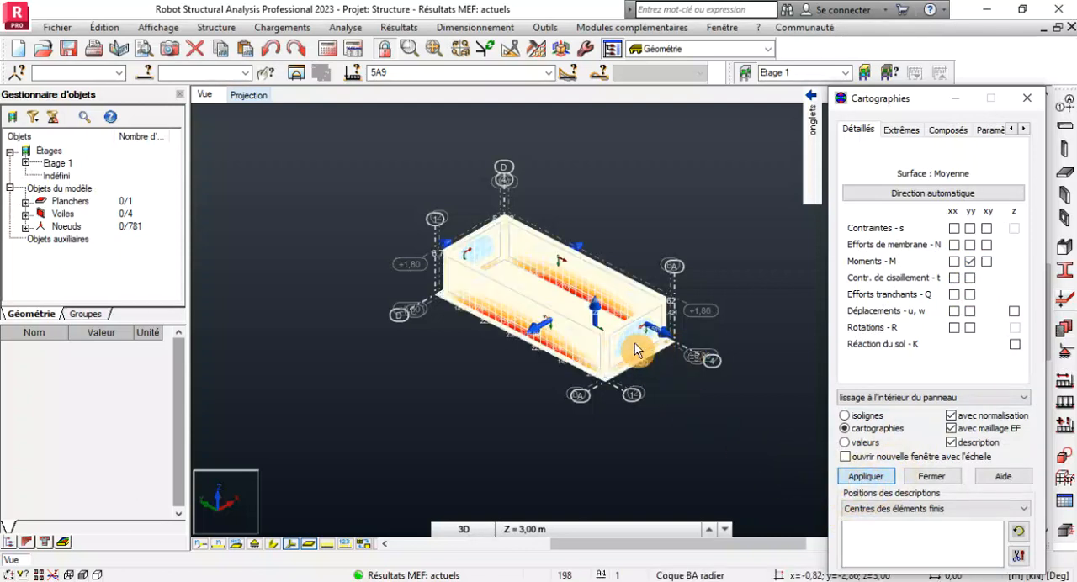
Hide the local axes of the panels in the 3D view.
{"action": "scroll", "coordinate": [636, 345], "scroll_direction": "up", "scroll_amount": 3}
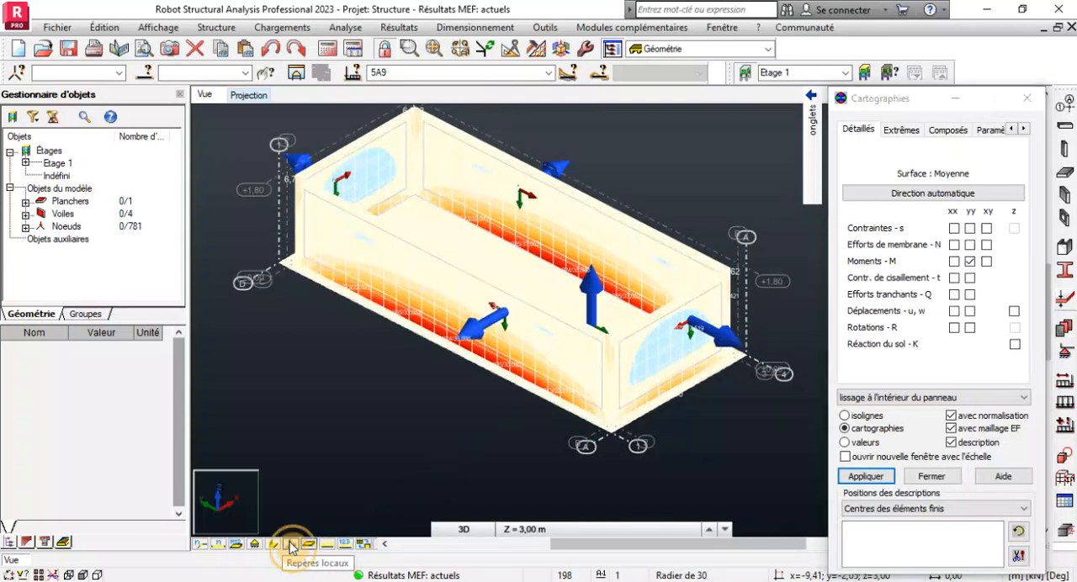
{"action": "left_click", "coordinate": [289, 545]}
{"action": "scroll", "coordinate": [593, 315], "scroll_direction": "up", "scroll_amount": 3}
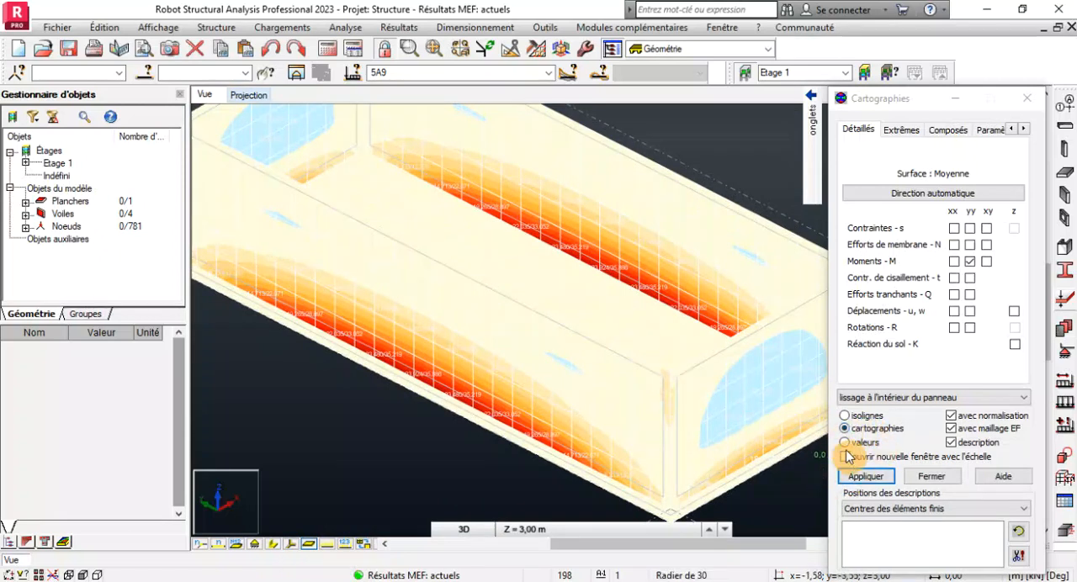
Show the Myy moments as numerical values on the panels, with the finite element mesh turned off.
{"action": "left_click", "coordinate": [845, 441]}
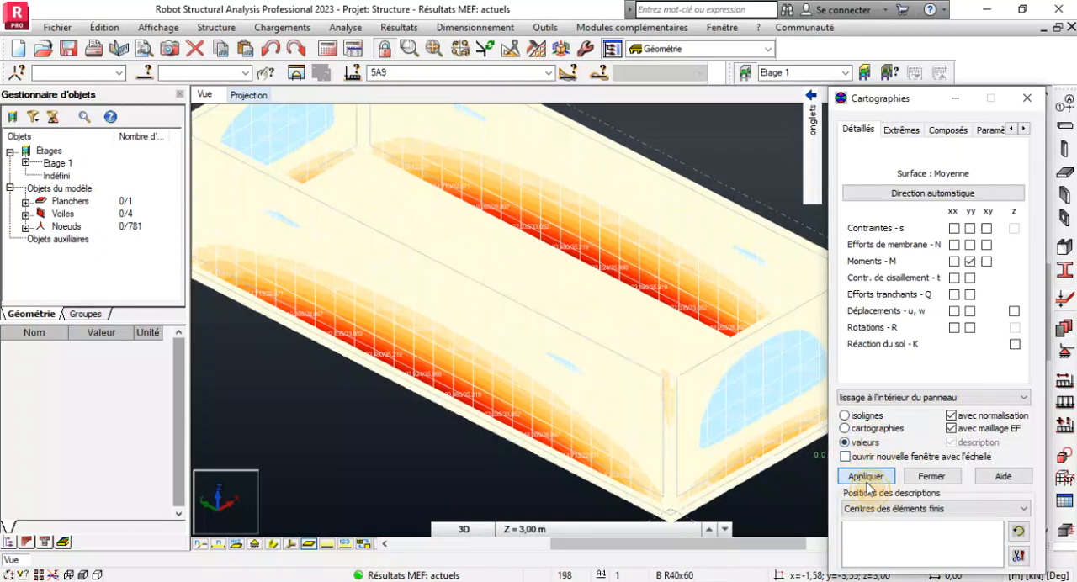
{"action": "left_click", "coordinate": [867, 477]}
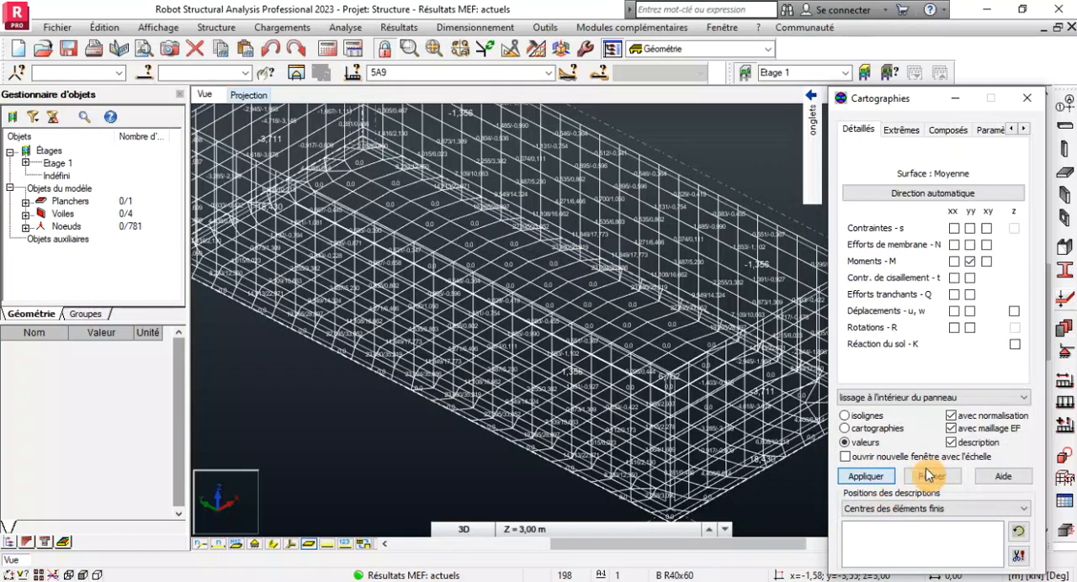
{"action": "left_click", "coordinate": [952, 430]}
{"action": "left_click", "coordinate": [860, 477]}
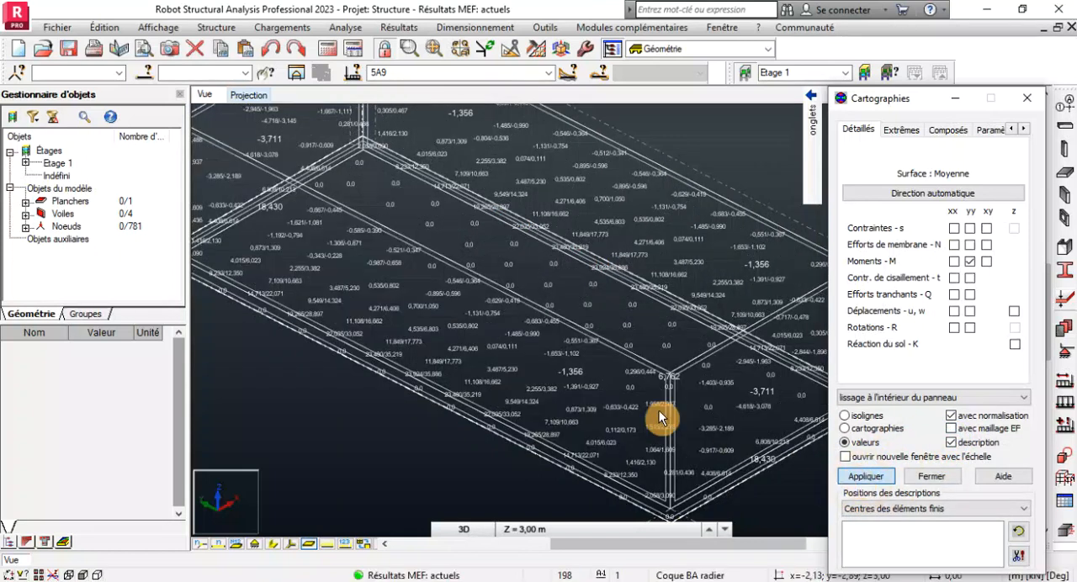
Examine the Myy values across the panels and switch the moment display back to colour maps.
{"action": "scroll", "coordinate": [594, 350], "scroll_direction": "down", "scroll_amount": 2}
{"action": "scroll", "coordinate": [514, 394], "scroll_direction": "up", "scroll_amount": 4}
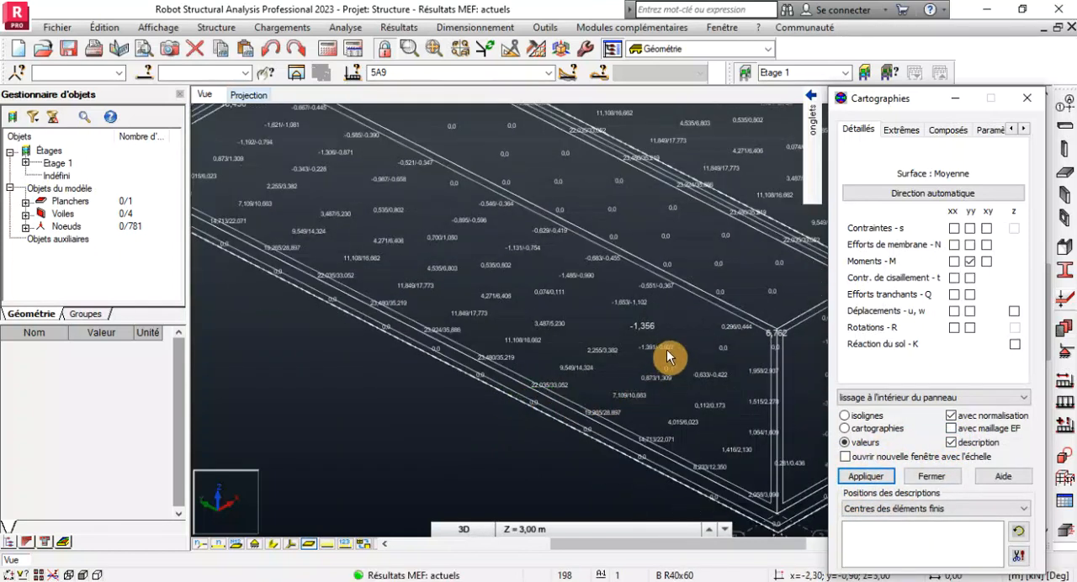
{"action": "scroll", "coordinate": [669, 347], "scroll_direction": "up", "scroll_amount": 2}
{"action": "scroll", "coordinate": [530, 301], "scroll_direction": "down", "scroll_amount": 3}
{"action": "scroll", "coordinate": [530, 305], "scroll_direction": "down", "scroll_amount": 1}
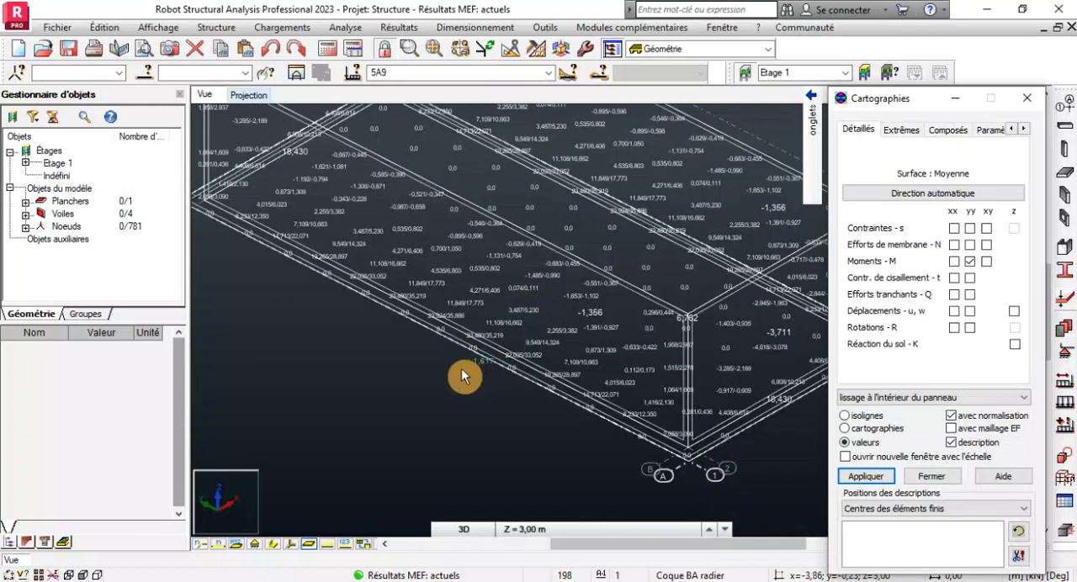
{"action": "scroll", "coordinate": [461, 379], "scroll_direction": "down", "scroll_amount": 1}
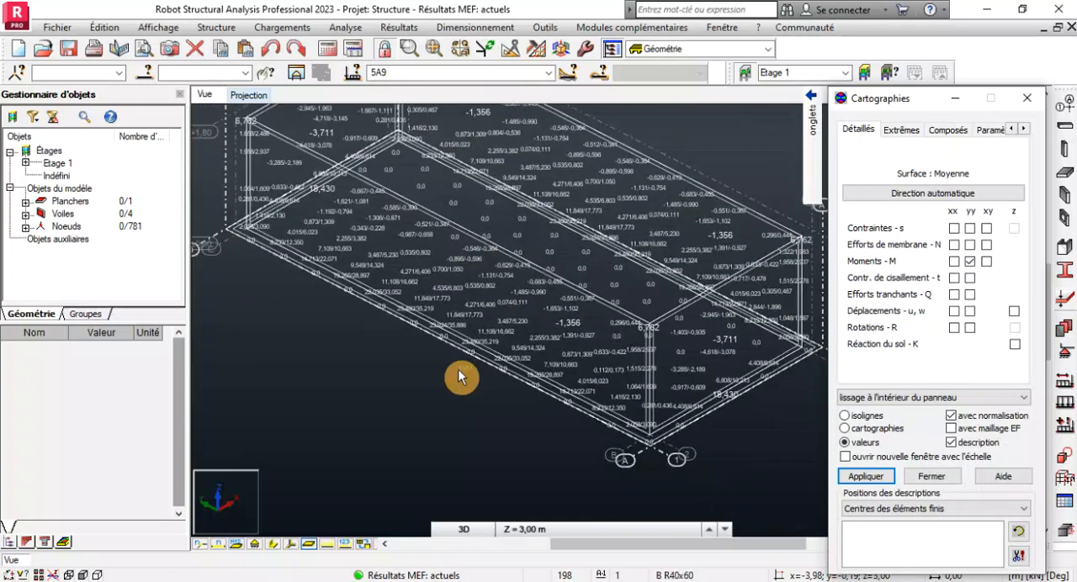
{"action": "left_click", "coordinate": [845, 428]}
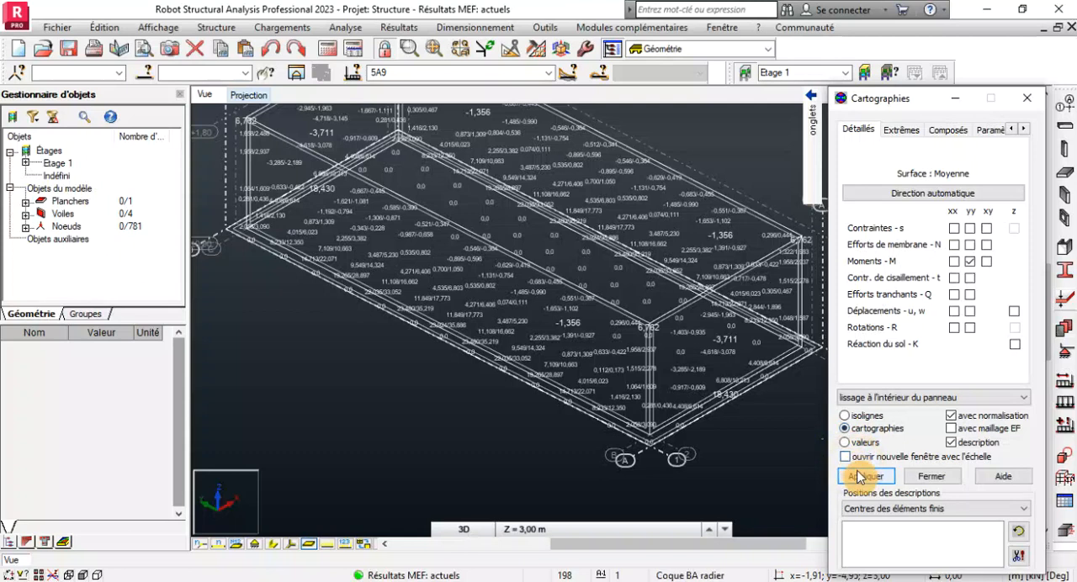
{"action": "left_click", "coordinate": [859, 478]}
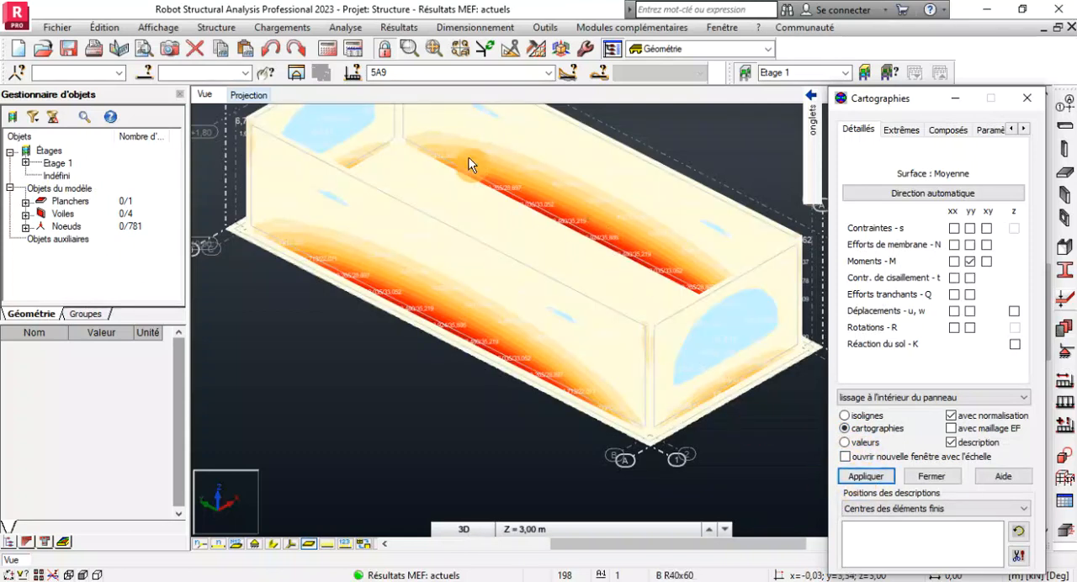
Examine the Myy moment maps and their values along the base of the long walls.
{"action": "scroll", "coordinate": [456, 159], "scroll_direction": "up", "scroll_amount": 3}
{"action": "scroll", "coordinate": [448, 159], "scroll_direction": "down", "scroll_amount": 3}
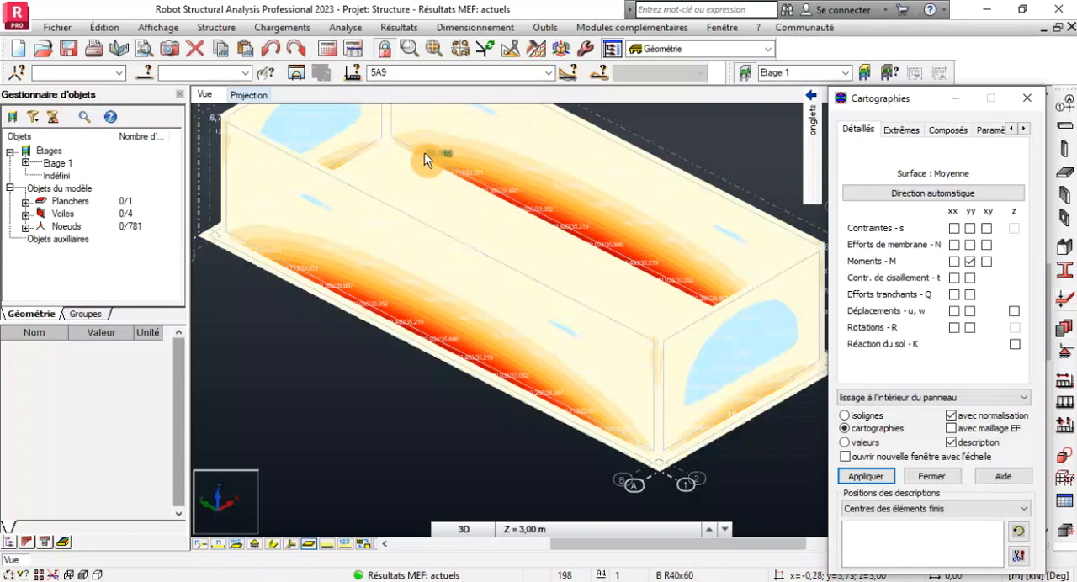
{"action": "scroll", "coordinate": [427, 154], "scroll_direction": "up", "scroll_amount": 4}
{"action": "scroll", "coordinate": [470, 166], "scroll_direction": "down", "scroll_amount": 5}
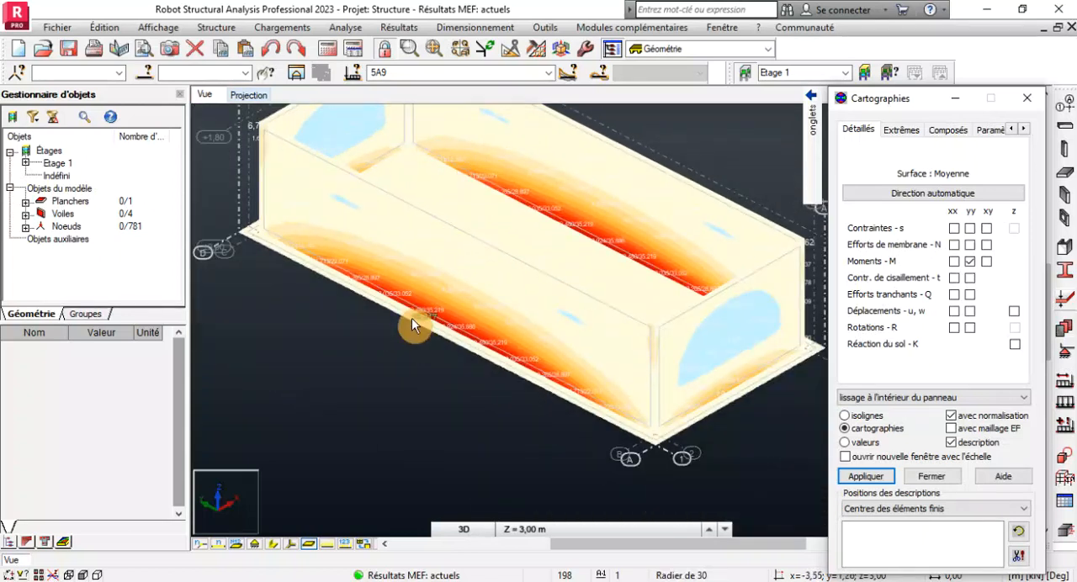
{"action": "scroll", "coordinate": [411, 318], "scroll_direction": "up", "scroll_amount": 3}
{"action": "scroll", "coordinate": [427, 320], "scroll_direction": "up", "scroll_amount": 2}
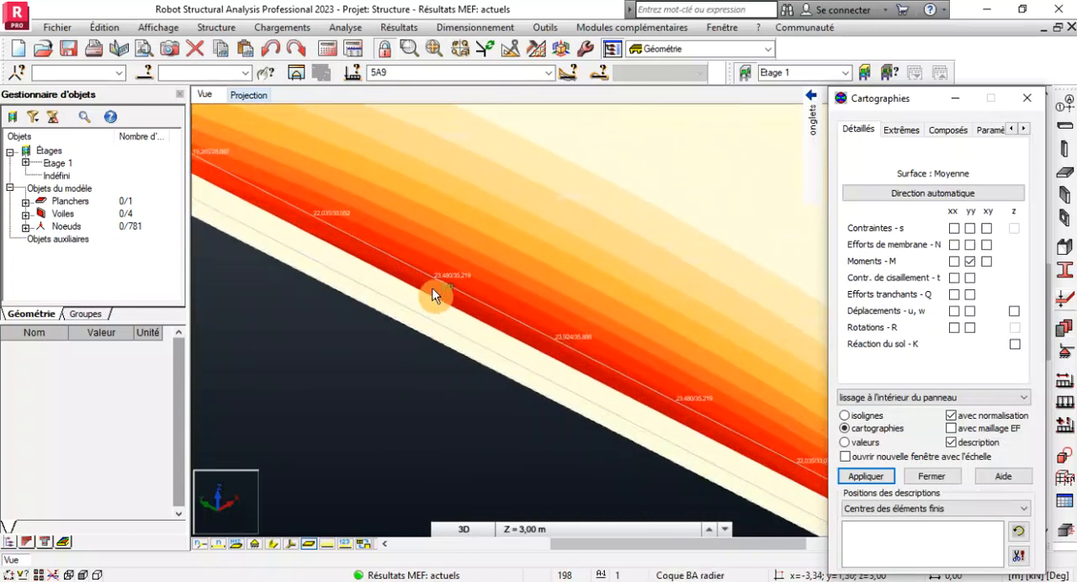
{"action": "scroll", "coordinate": [429, 291], "scroll_direction": "down", "scroll_amount": 2}
{"action": "scroll", "coordinate": [423, 290], "scroll_direction": "down", "scroll_amount": 4}
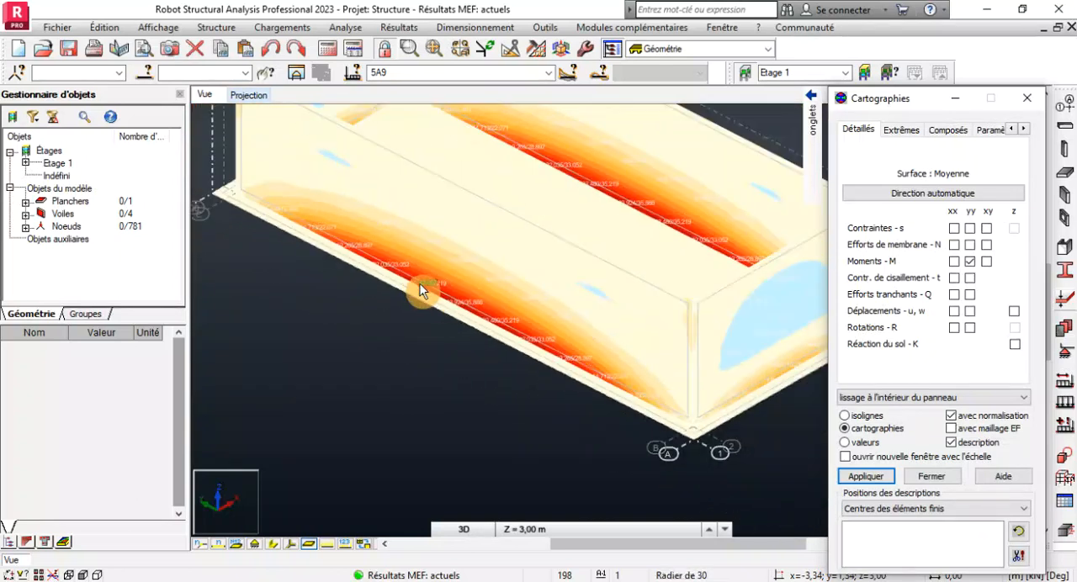
Remove the Myy moment map from all panels and close the panel map settings.
{"action": "scroll", "coordinate": [431, 286], "scroll_direction": "down", "scroll_amount": 2}
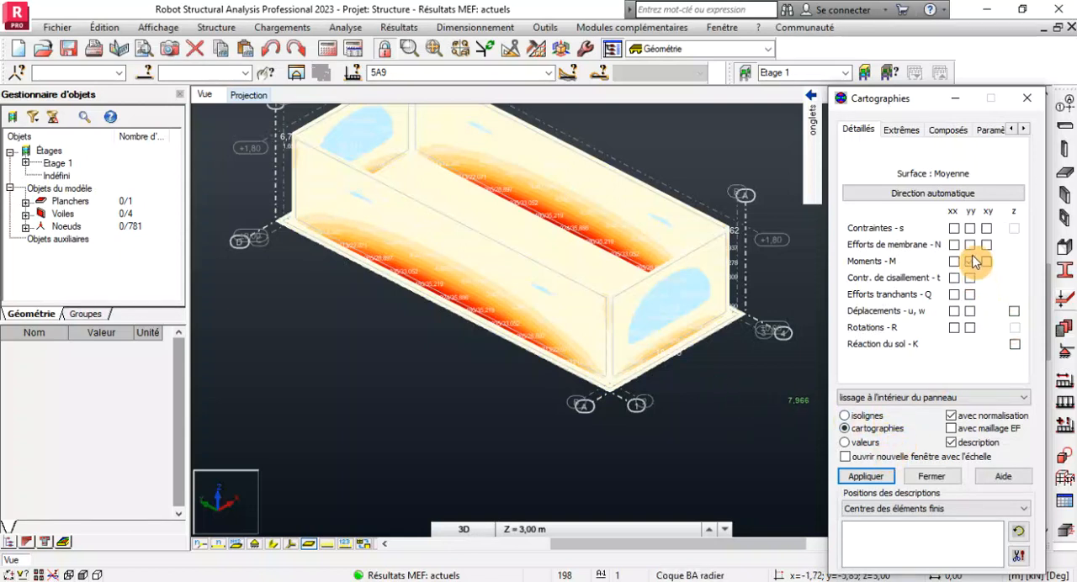
{"action": "left_click", "coordinate": [856, 476]}
{"action": "left_click", "coordinate": [930, 477]}
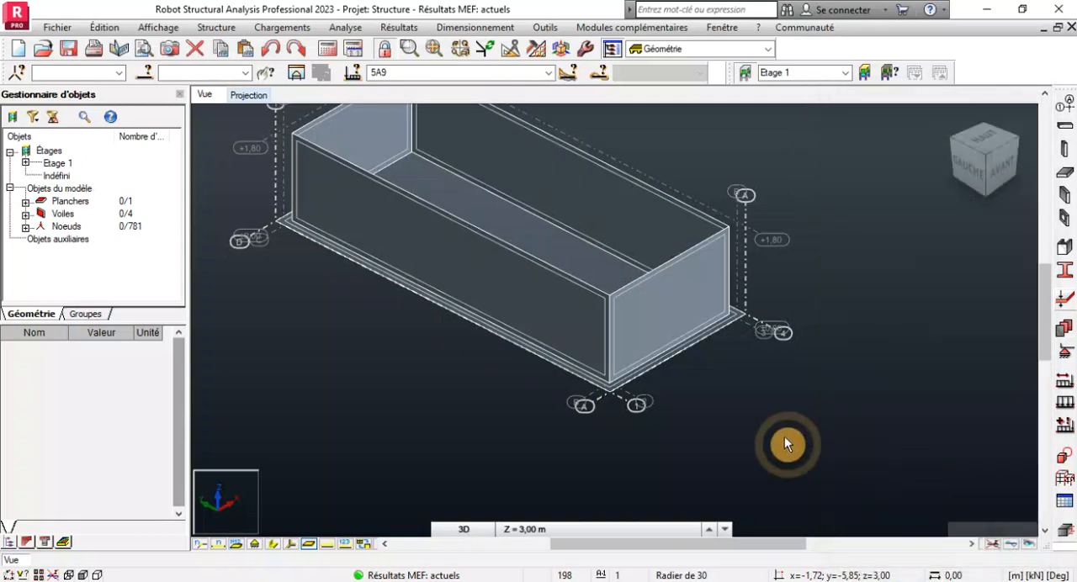
{"action": "scroll", "coordinate": [652, 410], "scroll_direction": "down", "scroll_amount": 1}
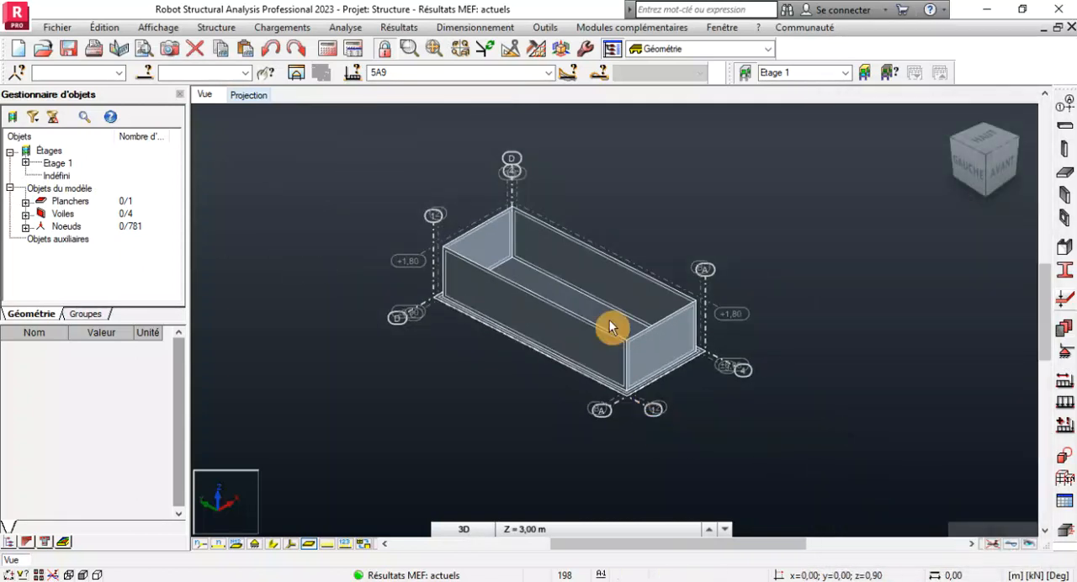
{"action": "scroll", "coordinate": [609, 320], "scroll_direction": "up", "scroll_amount": 3}
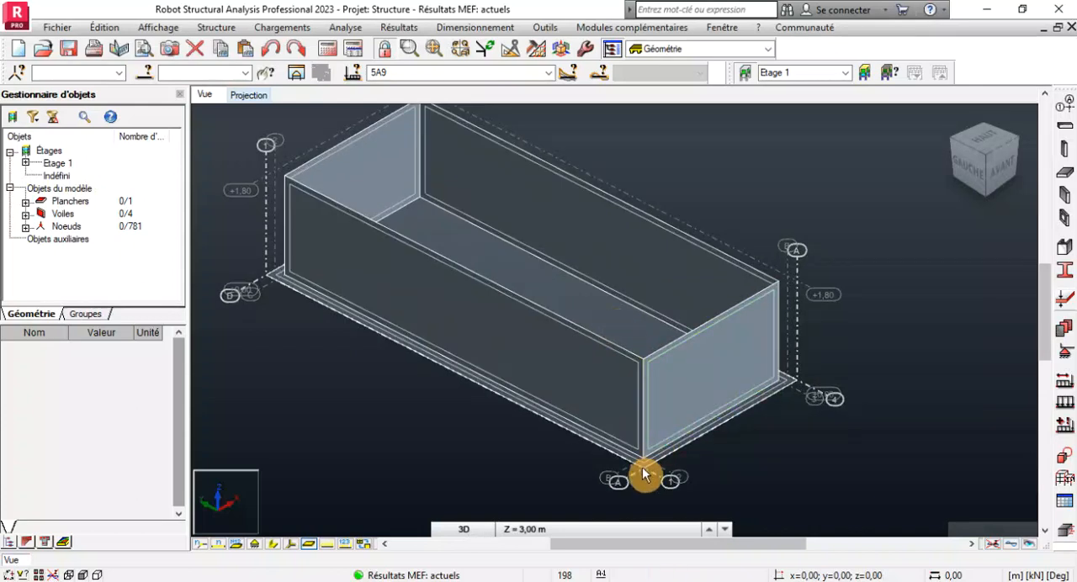
{"action": "scroll", "coordinate": [645, 474], "scroll_direction": "up", "scroll_amount": 2}
{"action": "scroll", "coordinate": [673, 417], "scroll_direction": "down", "scroll_amount": 2}
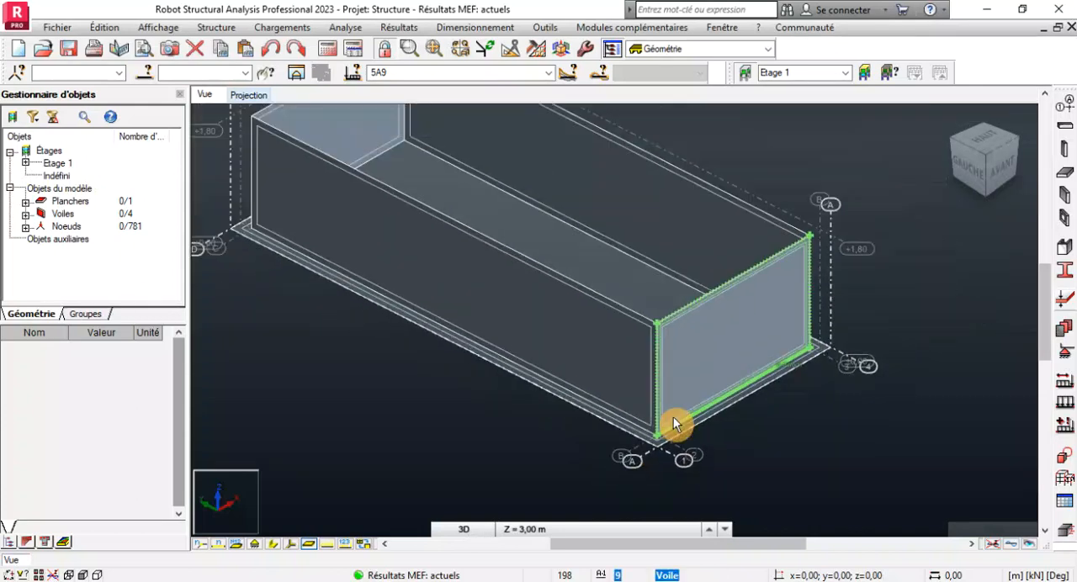
{"action": "scroll", "coordinate": [752, 422], "scroll_direction": "down", "scroll_amount": 3}
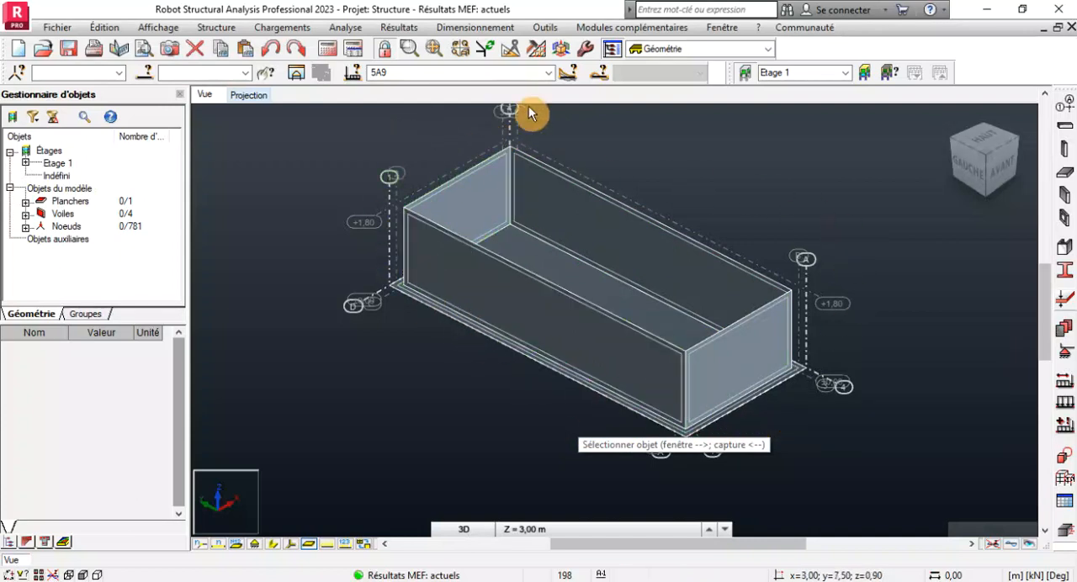
Select combination 6 : ELU 1 and display its Myy moments as colour maps on the panels.
{"action": "left_click", "coordinate": [551, 73]}
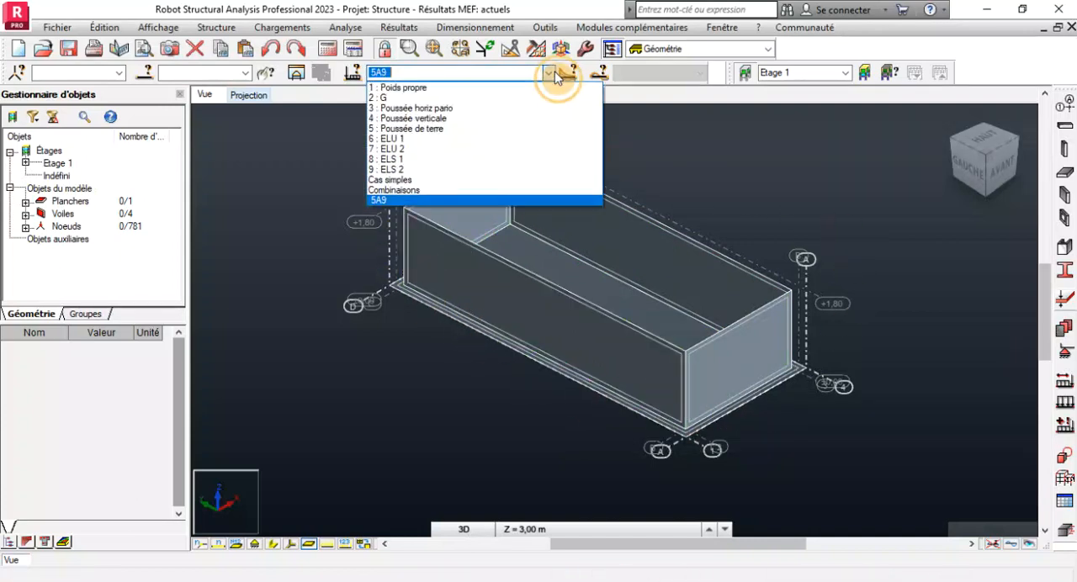
{"action": "left_click", "coordinate": [392, 139]}
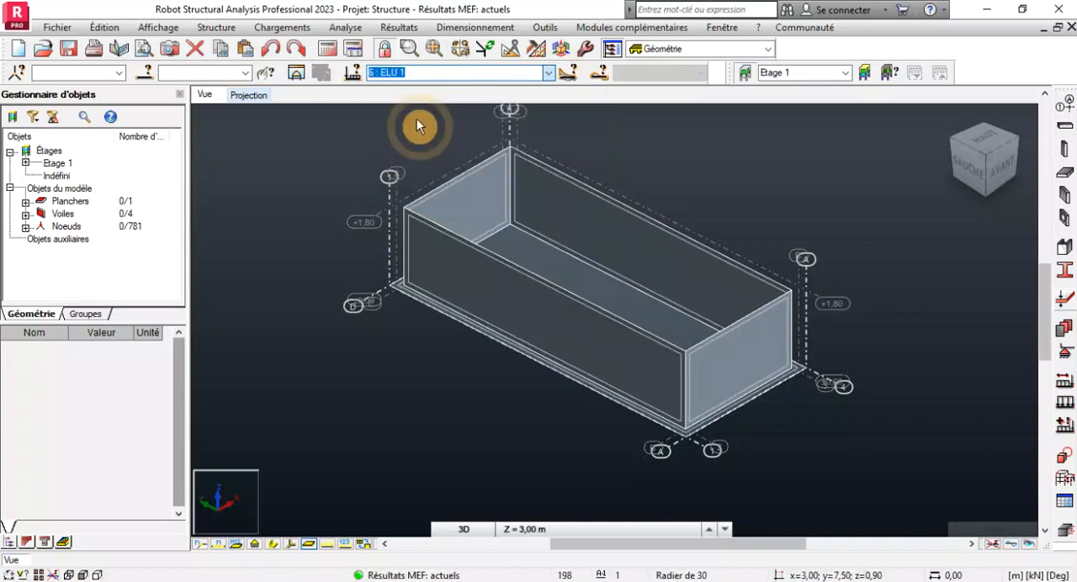
{"action": "left_click", "coordinate": [476, 28]}
{"action": "mouse_move", "coordinate": [412, 25]}
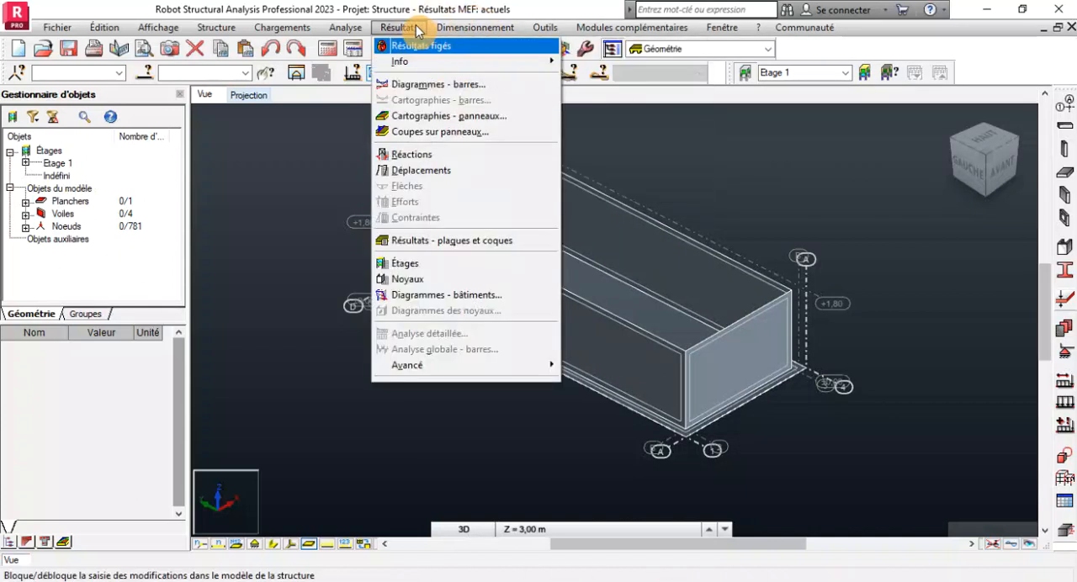
{"action": "left_click", "coordinate": [427, 115]}
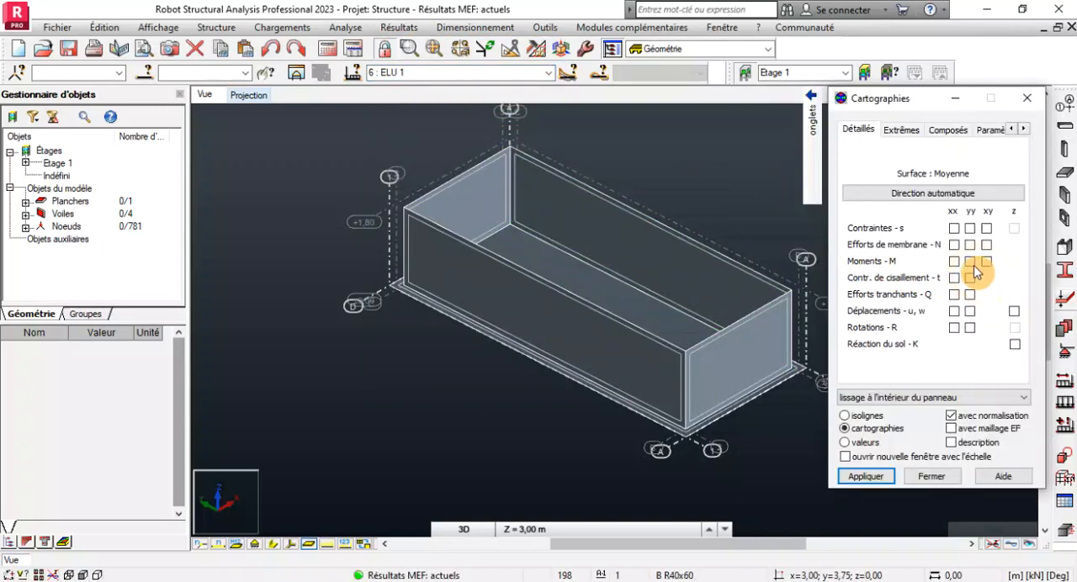
{"action": "left_click", "coordinate": [971, 262]}
{"action": "left_click", "coordinate": [866, 476]}
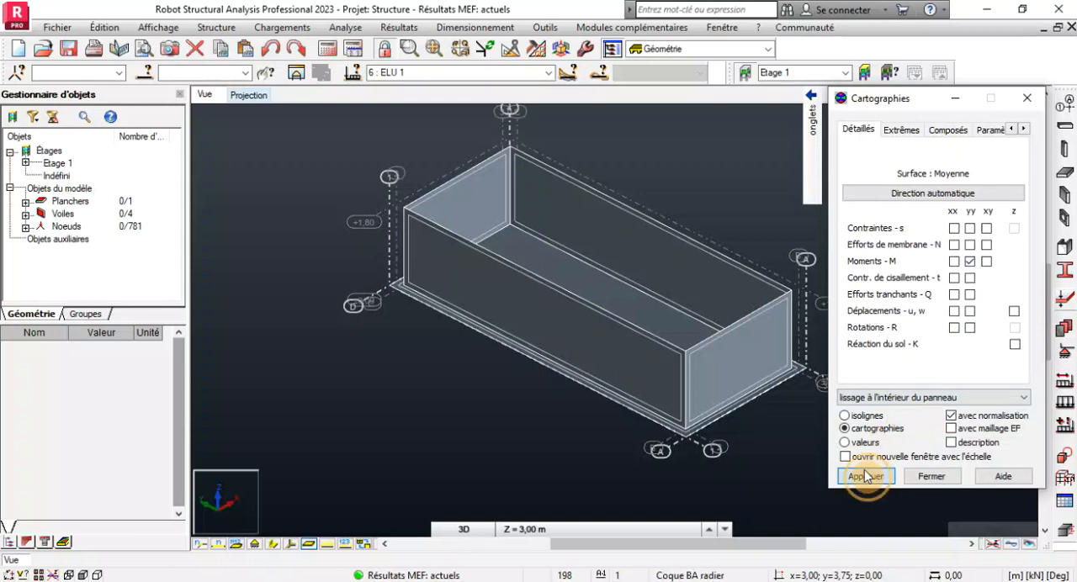
Show the ELU 1 Myy moments as numerical values on the panels.
{"action": "scroll", "coordinate": [591, 368], "scroll_direction": "up", "scroll_amount": 2}
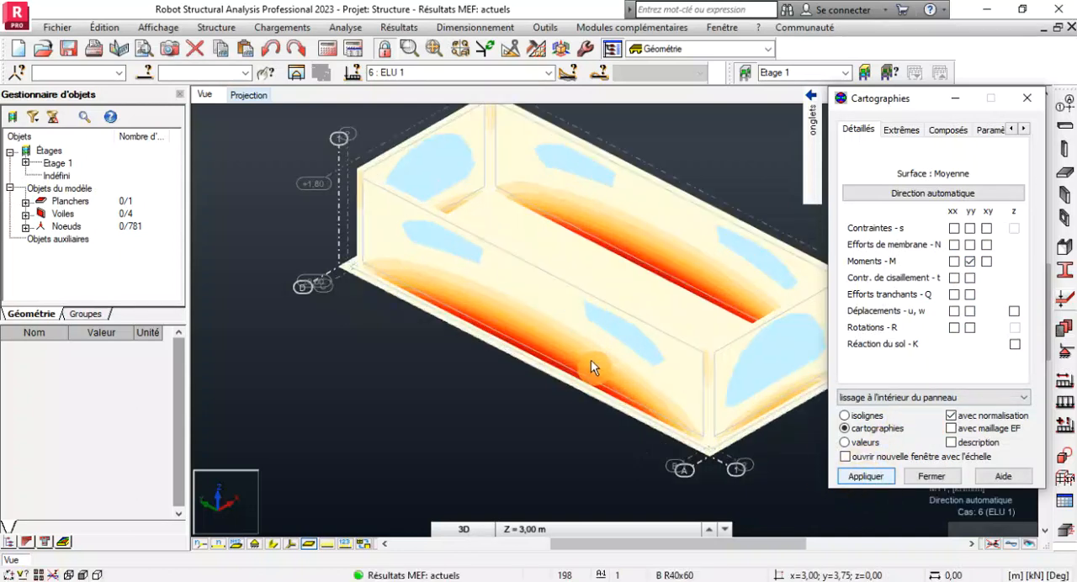
{"action": "scroll", "coordinate": [590, 368], "scroll_direction": "up", "scroll_amount": 3}
{"action": "left_click", "coordinate": [845, 428]}
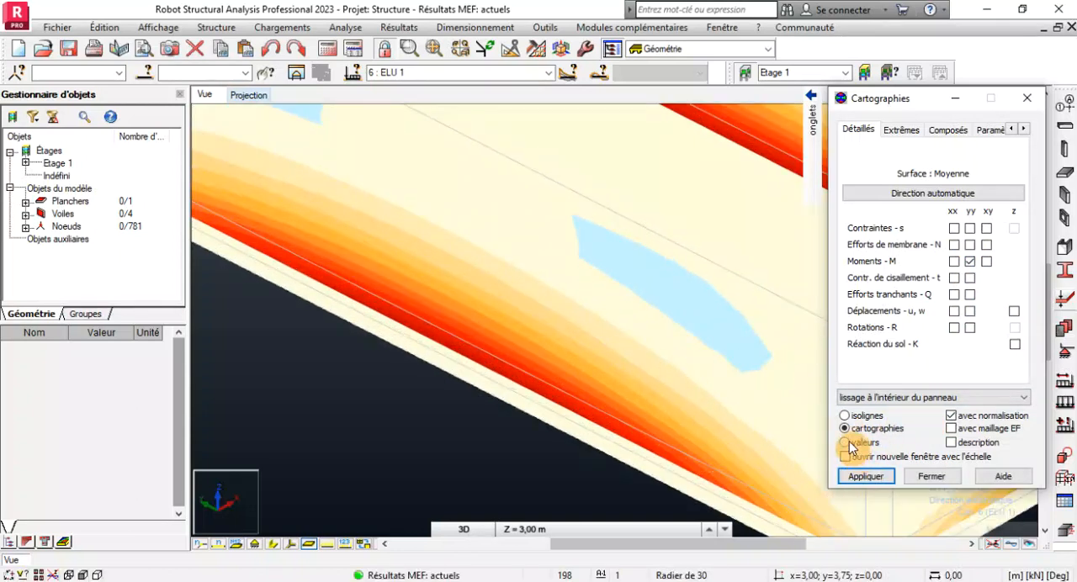
{"action": "left_click", "coordinate": [848, 442]}
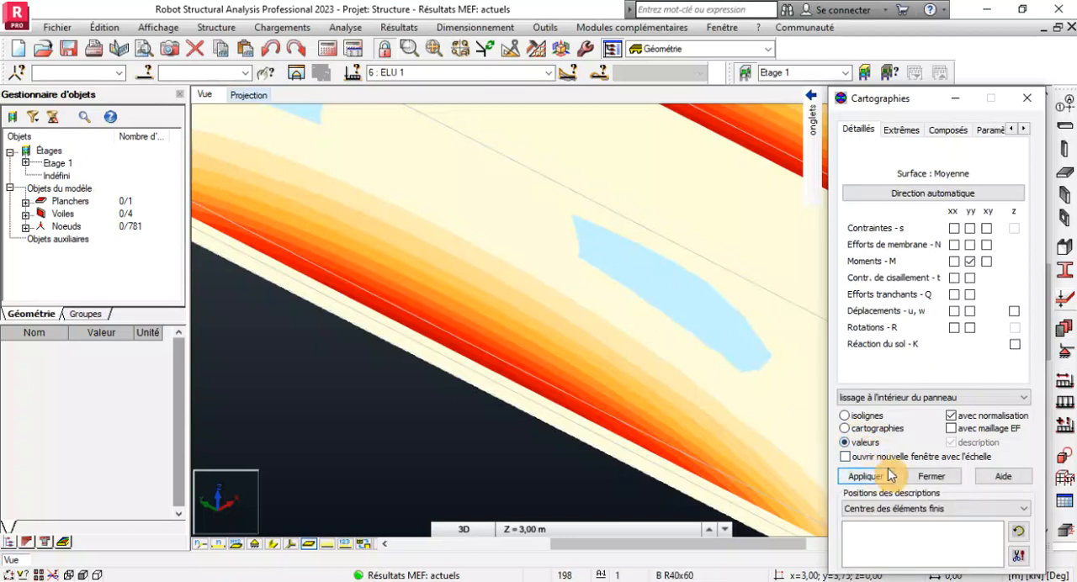
{"action": "left_click", "coordinate": [855, 481]}
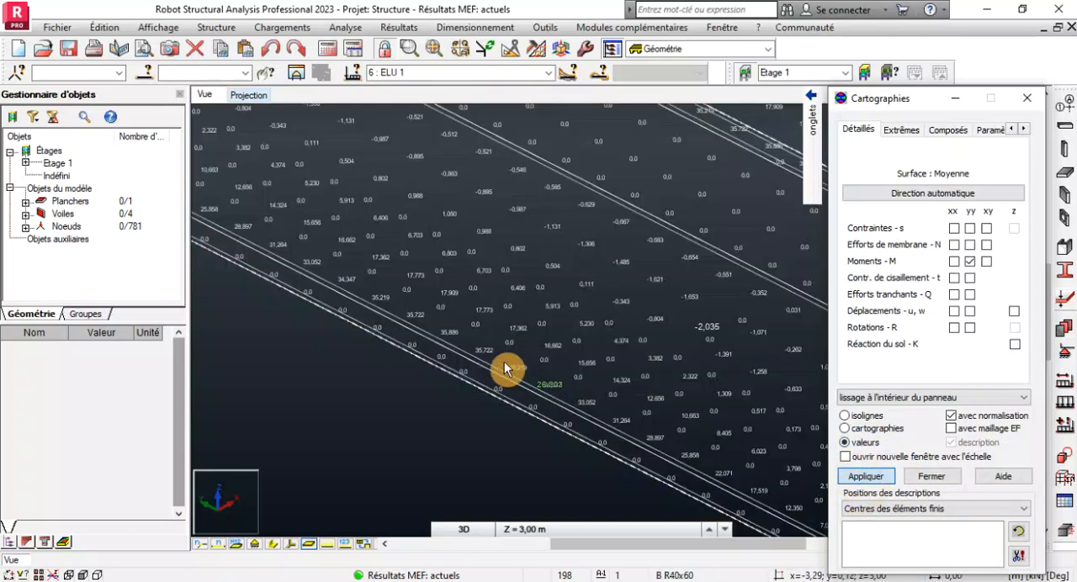
Return the ELU 1 Myy moments to colour maps with value descriptions and examine the map and its scale.
{"action": "scroll", "coordinate": [505, 368], "scroll_direction": "down", "scroll_amount": 5}
{"action": "left_click_drag", "start_coordinate": [916, 108], "coordinate": [766, 96]}
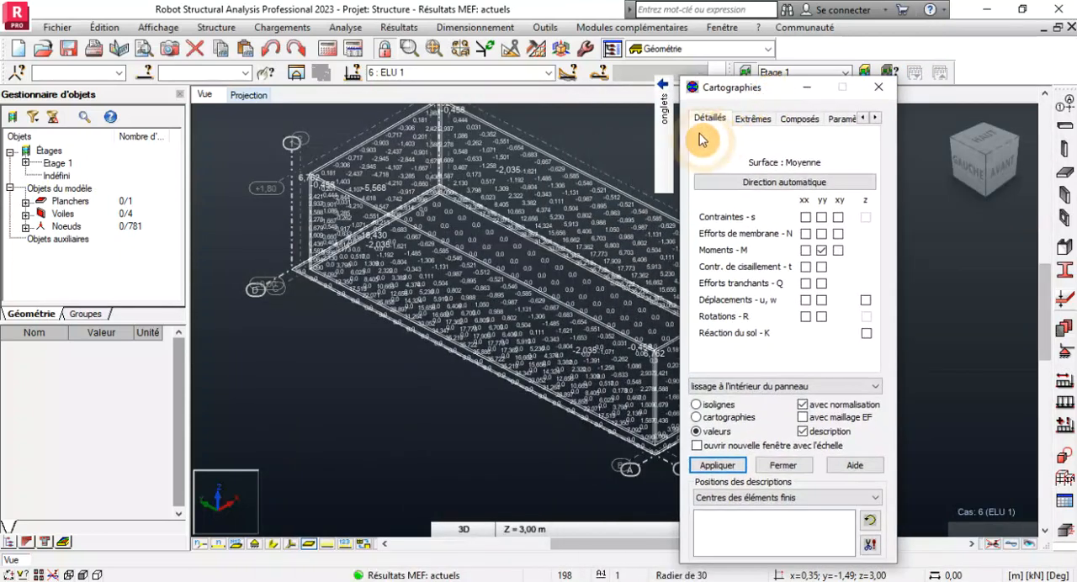
{"action": "mouse_move", "coordinate": [663, 159]}
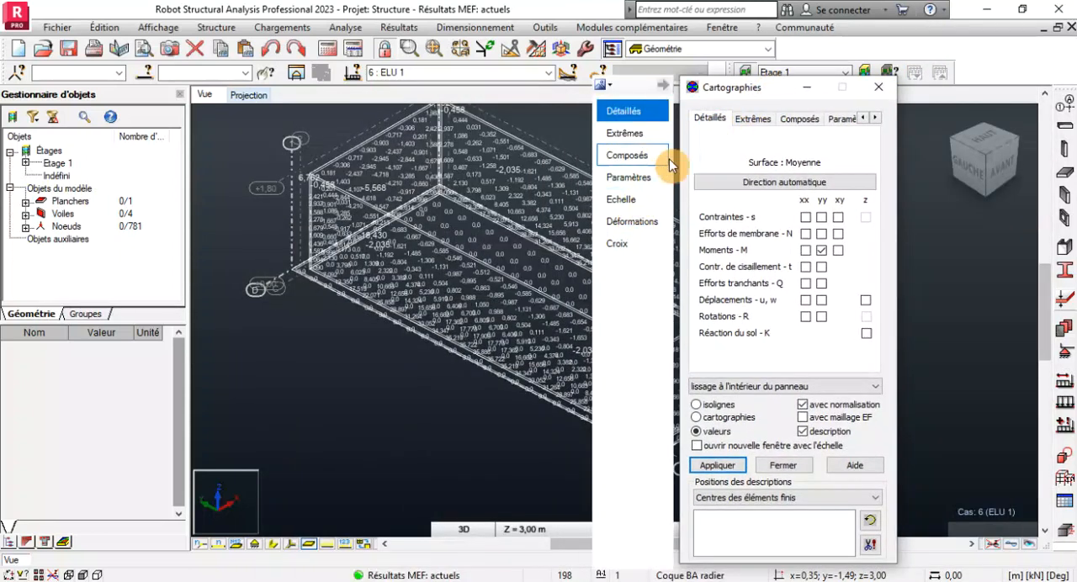
{"action": "left_click", "coordinate": [846, 118]}
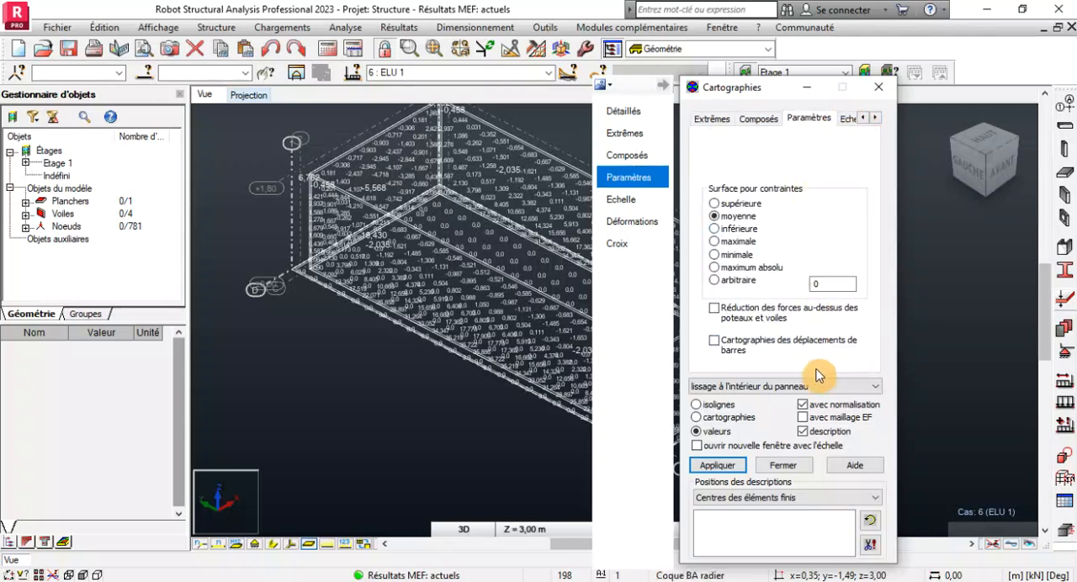
{"action": "left_click", "coordinate": [803, 431]}
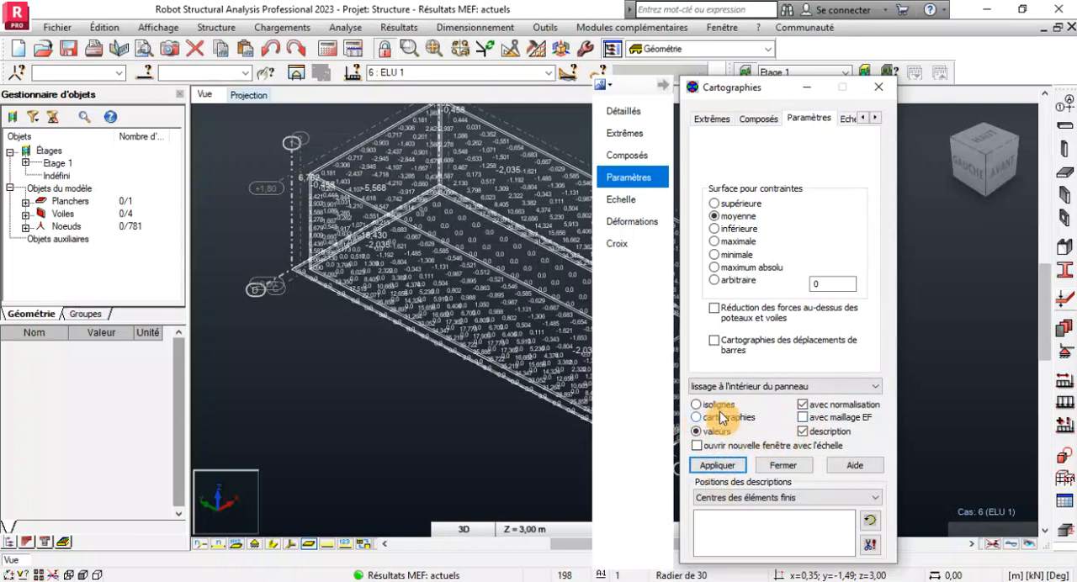
{"action": "left_click", "coordinate": [754, 387]}
{"action": "left_click", "coordinate": [748, 421]}
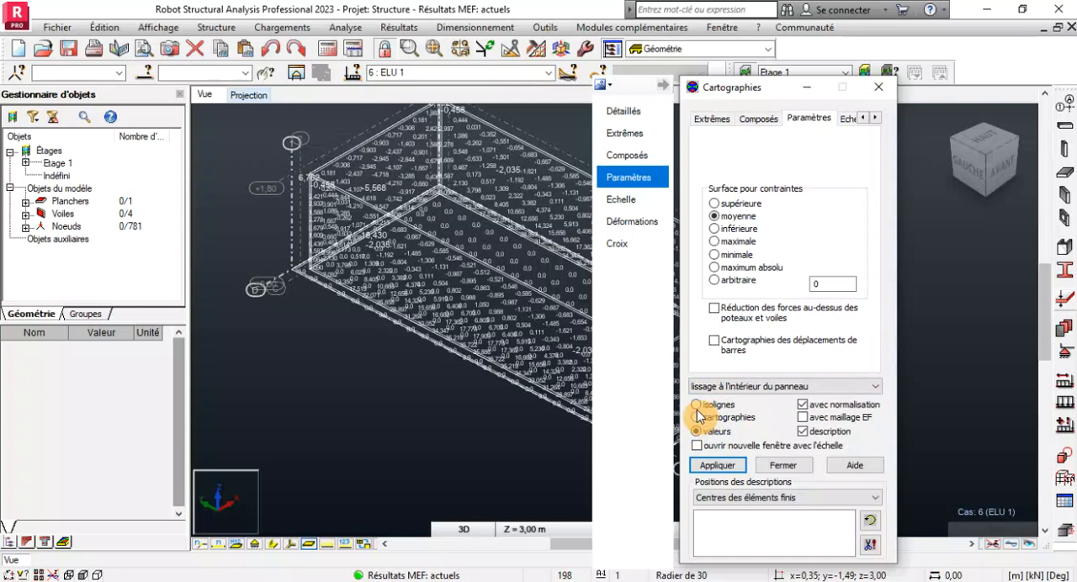
{"action": "left_click", "coordinate": [707, 465]}
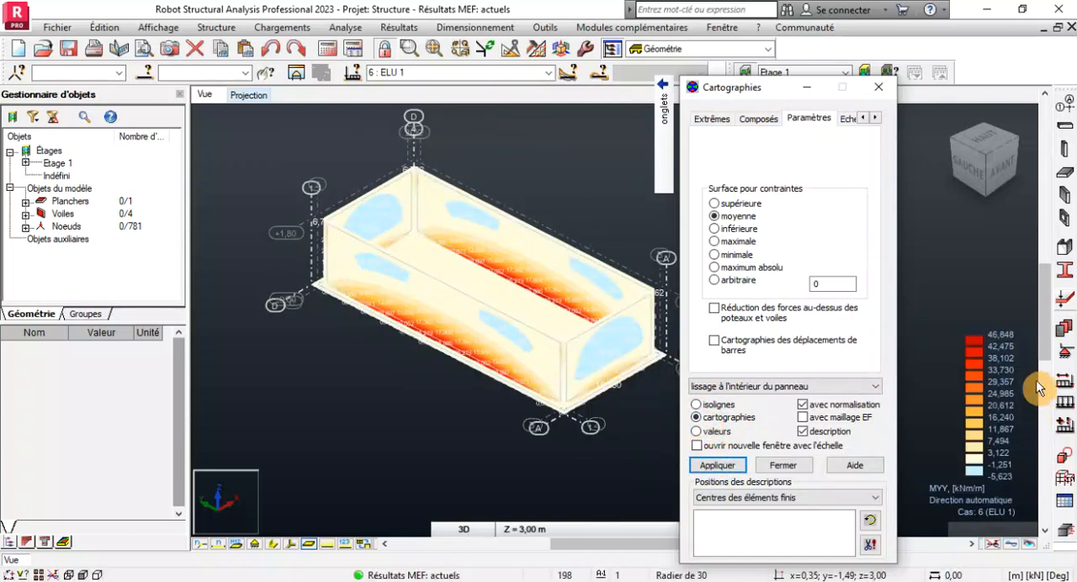
{"action": "scroll", "coordinate": [991, 348], "scroll_direction": "up", "scroll_amount": 2}
{"action": "scroll", "coordinate": [517, 340], "scroll_direction": "down", "scroll_amount": 1}
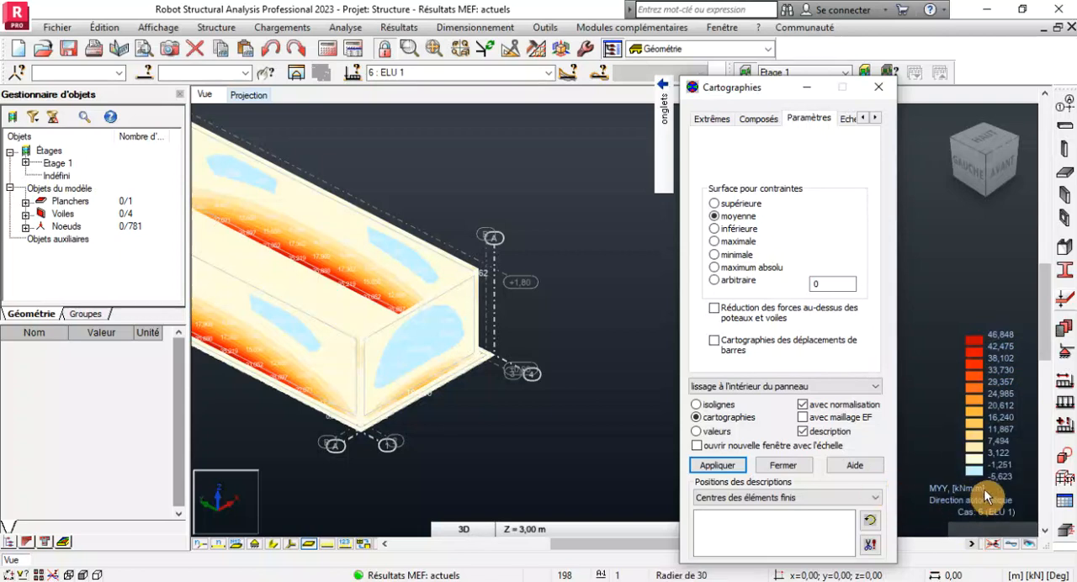
{"action": "scroll", "coordinate": [984, 497], "scroll_direction": "down", "scroll_amount": 1}
{"action": "scroll", "coordinate": [247, 261], "scroll_direction": "up", "scroll_amount": 1}
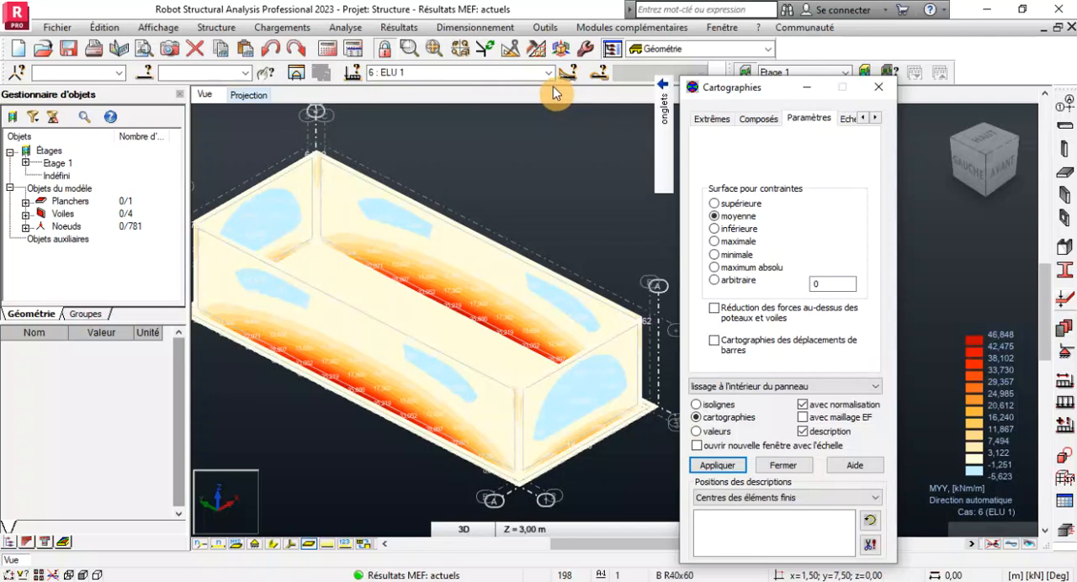
Switch to combination 7 : ELU 2 and examine its Myy moment map and colour scale.
{"action": "left_click", "coordinate": [548, 73]}
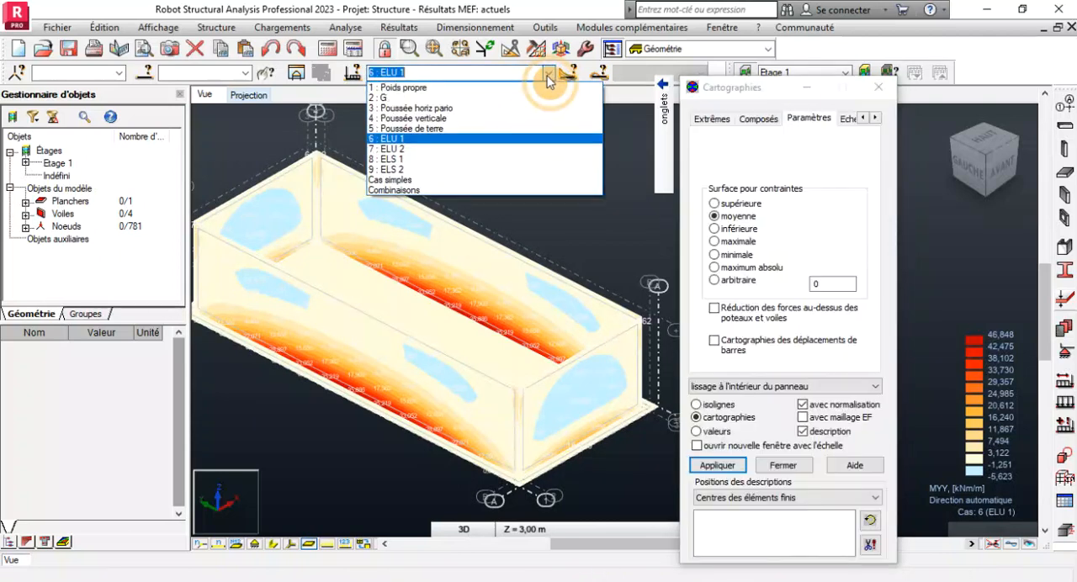
{"action": "left_click", "coordinate": [413, 149]}
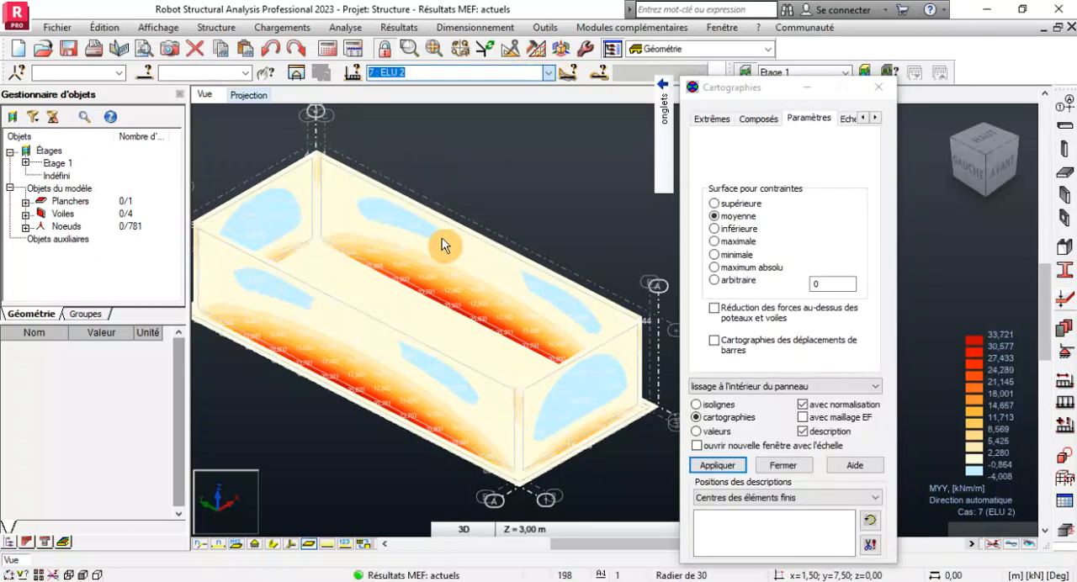
{"action": "scroll", "coordinate": [1003, 345], "scroll_direction": "up", "scroll_amount": 2}
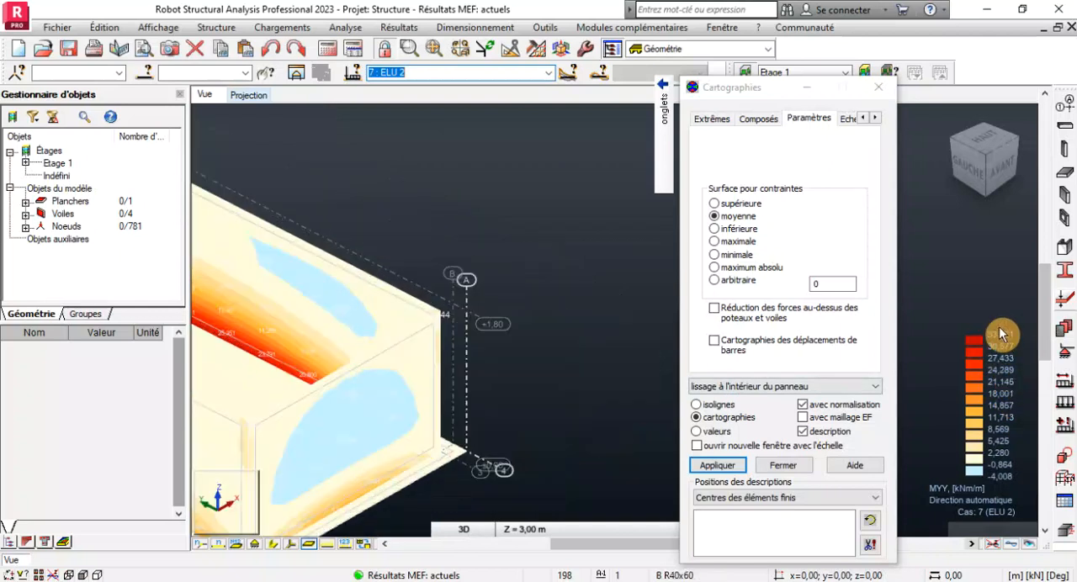
{"action": "scroll", "coordinate": [553, 296], "scroll_direction": "down", "scroll_amount": 3}
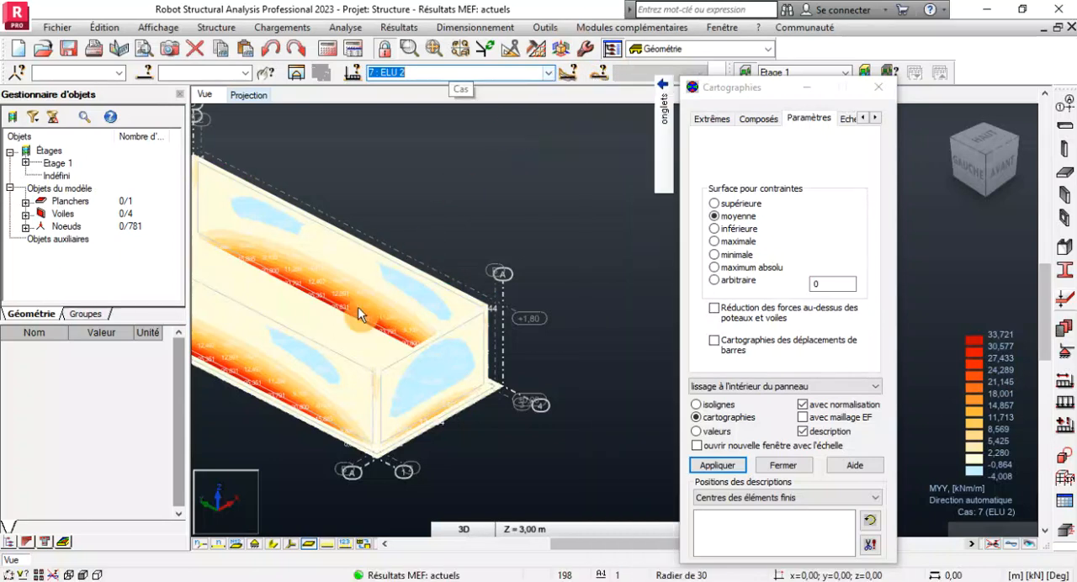
{"action": "scroll", "coordinate": [603, 374], "scroll_direction": "down", "scroll_amount": 3}
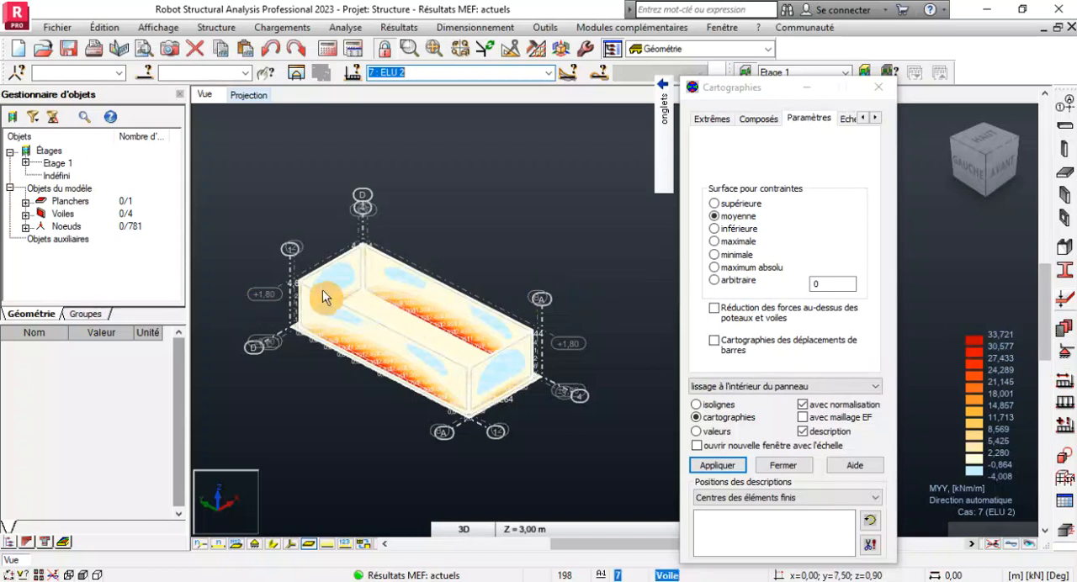
{"action": "scroll", "coordinate": [327, 290], "scroll_direction": "up", "scroll_amount": 2}
{"action": "scroll", "coordinate": [327, 290], "scroll_direction": "up", "scroll_amount": 1}
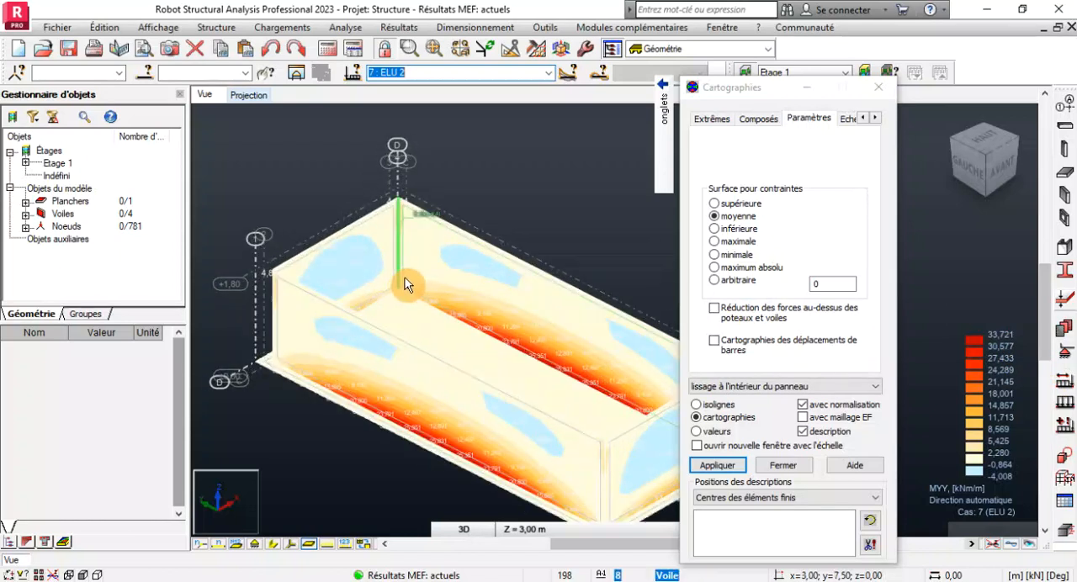
Switch back to combination 6 : ELU 1 and examine the Myy moments along the base of the long walls.
{"action": "left_click", "coordinate": [548, 72]}
{"action": "left_click", "coordinate": [421, 139]}
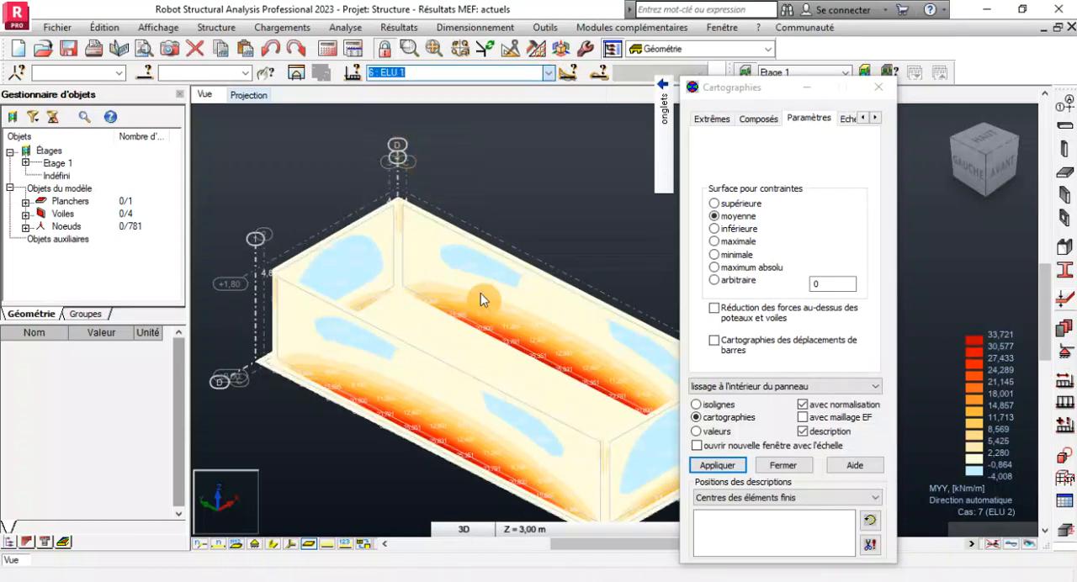
{"action": "scroll", "coordinate": [519, 329], "scroll_direction": "down", "scroll_amount": 1}
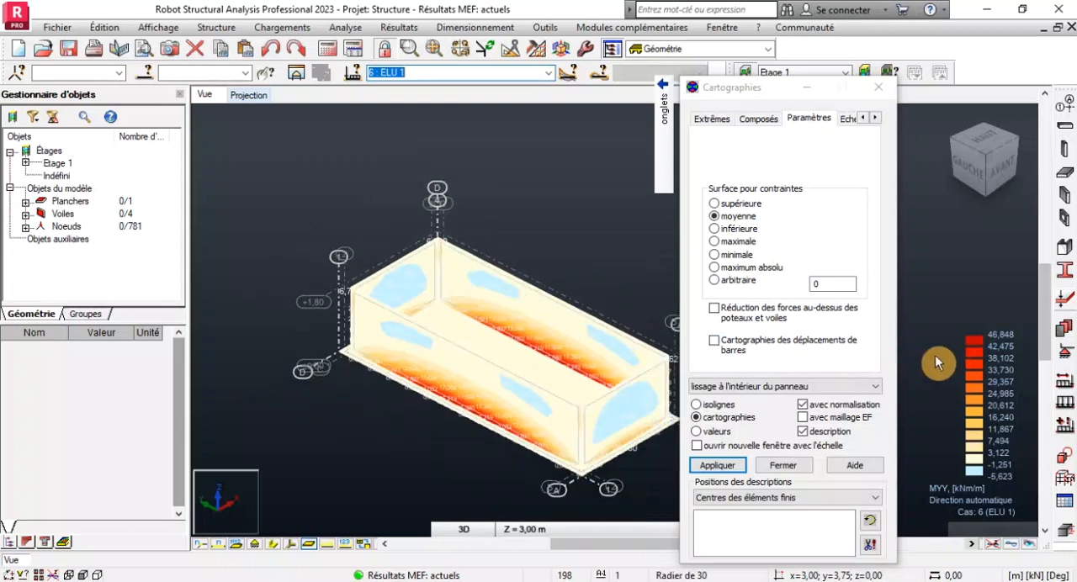
{"action": "scroll", "coordinate": [995, 331], "scroll_direction": "up", "scroll_amount": 1}
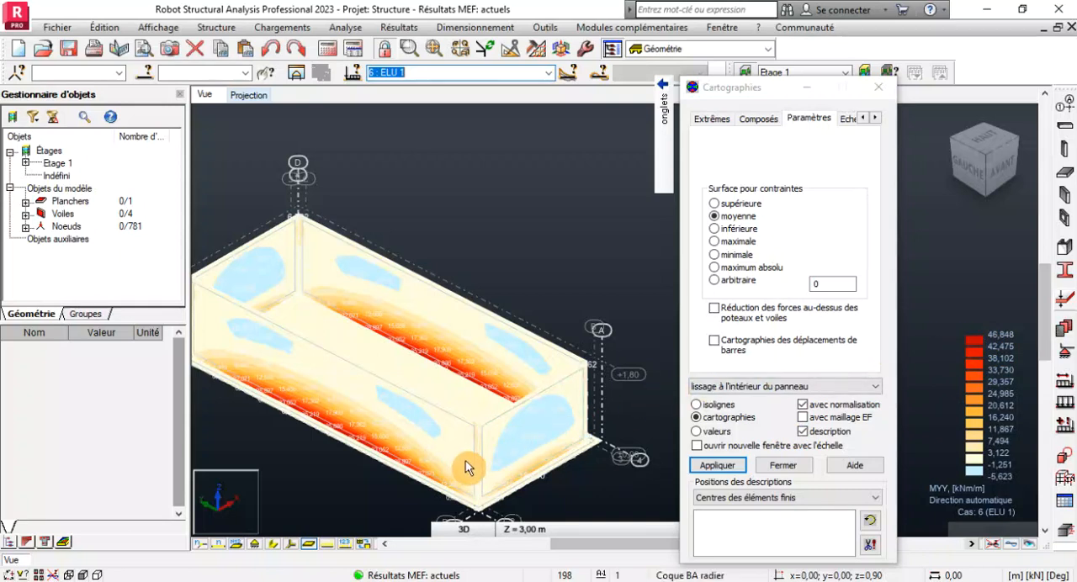
{"action": "scroll", "coordinate": [467, 468], "scroll_direction": "up", "scroll_amount": 2}
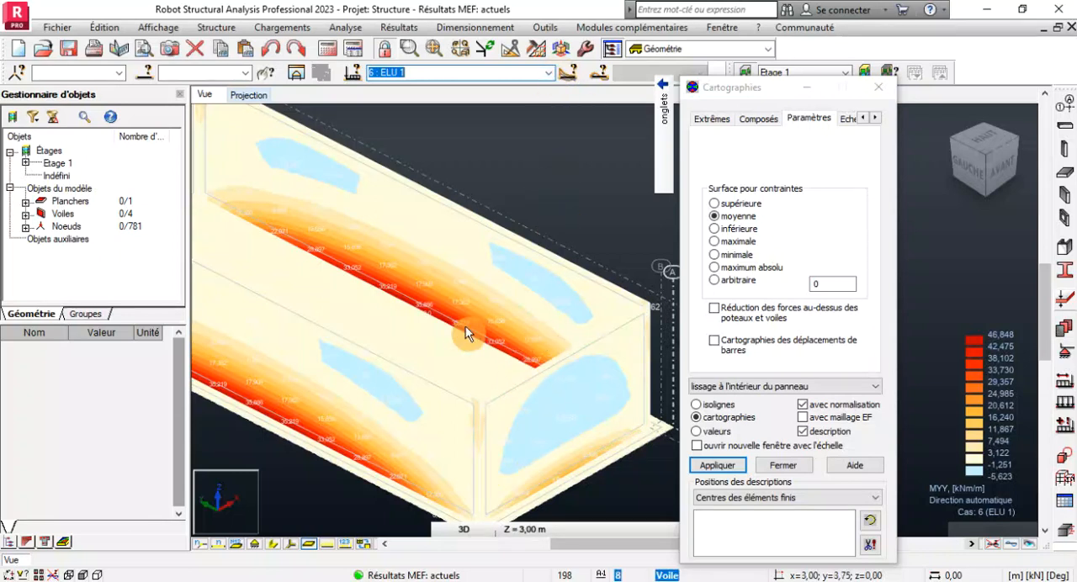
{"action": "scroll", "coordinate": [570, 288], "scroll_direction": "down", "scroll_amount": 4}
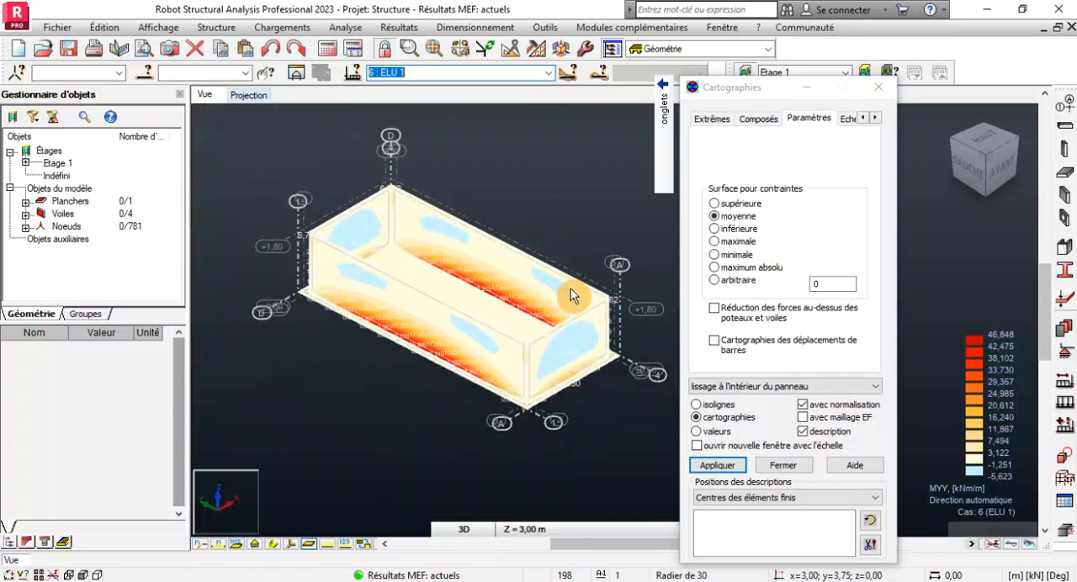
{"action": "scroll", "coordinate": [517, 392], "scroll_direction": "up", "scroll_amount": 5}
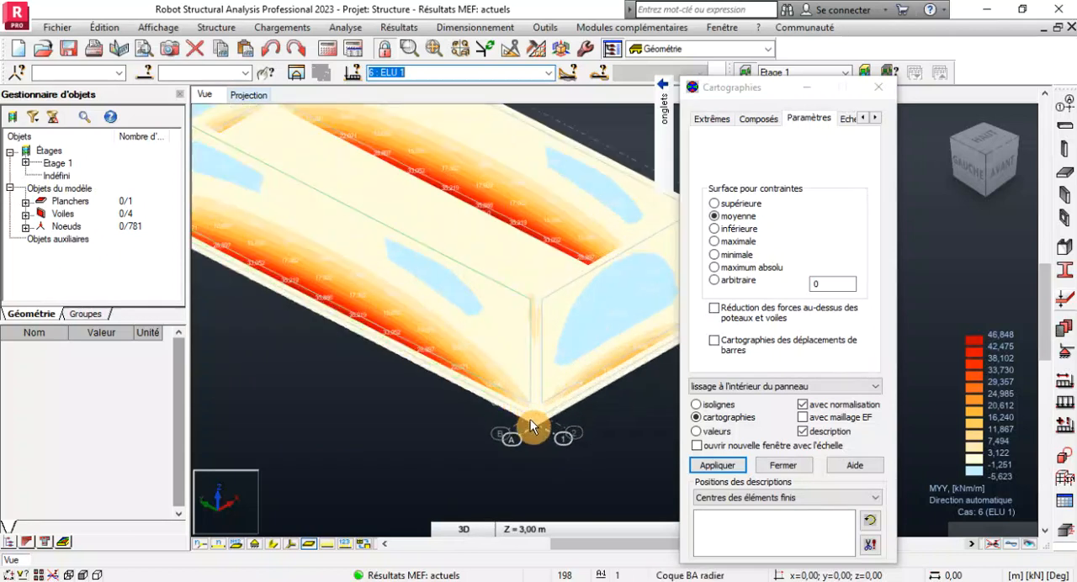
Examine the ELU 1 Myy moment map around the raft corner and the whole model, and switch to combination 7 : ELU 2.
{"action": "scroll", "coordinate": [531, 426], "scroll_direction": "up", "scroll_amount": 2}
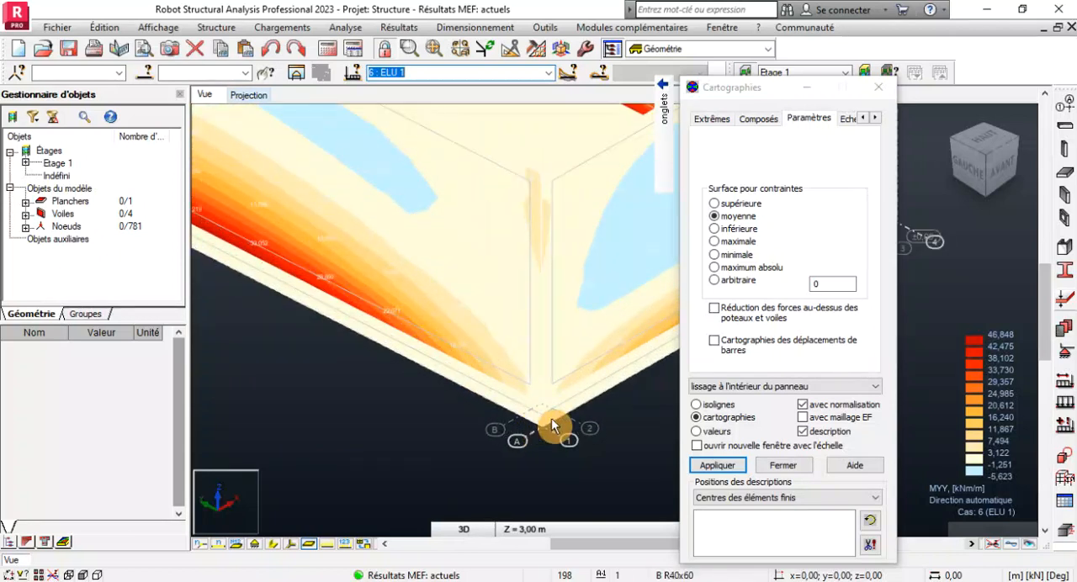
{"action": "scroll", "coordinate": [552, 419], "scroll_direction": "down", "scroll_amount": 4}
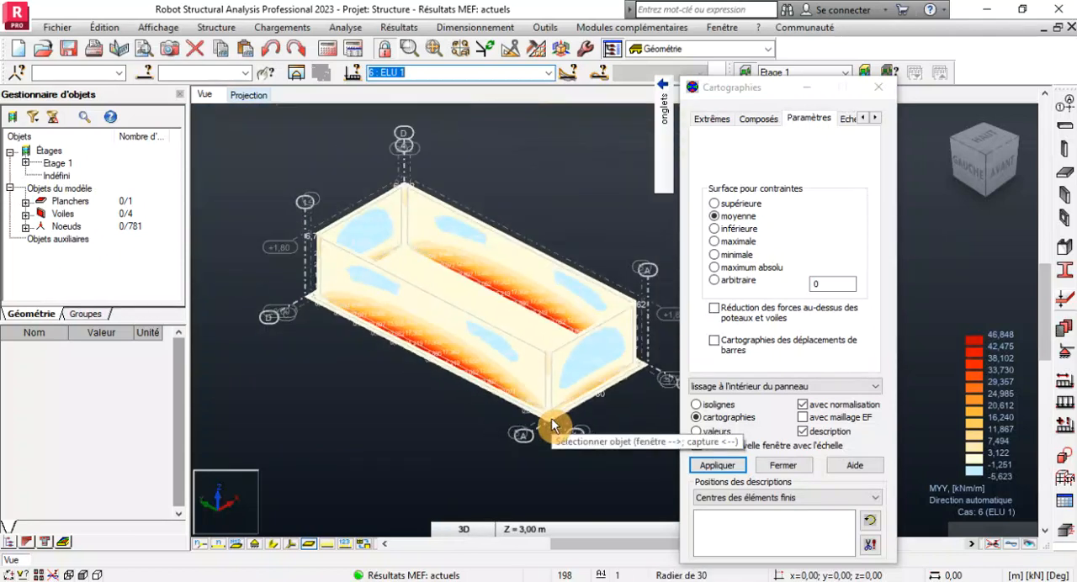
{"action": "scroll", "coordinate": [552, 420], "scroll_direction": "down", "scroll_amount": 2}
{"action": "scroll", "coordinate": [576, 385], "scroll_direction": "up", "scroll_amount": 2}
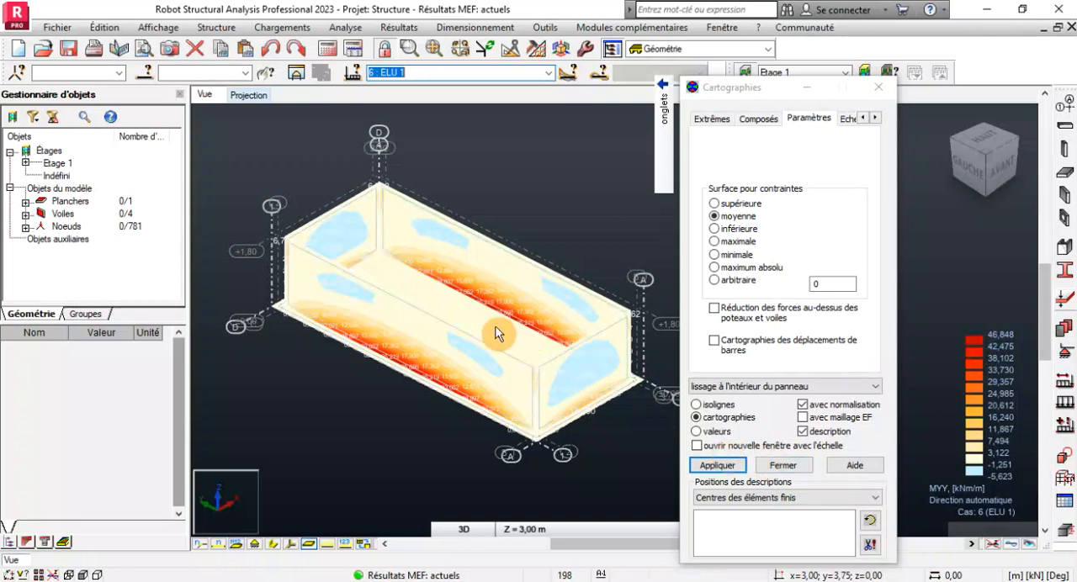
{"action": "scroll", "coordinate": [510, 328], "scroll_direction": "up", "scroll_amount": 3}
{"action": "scroll", "coordinate": [517, 269], "scroll_direction": "down", "scroll_amount": 3}
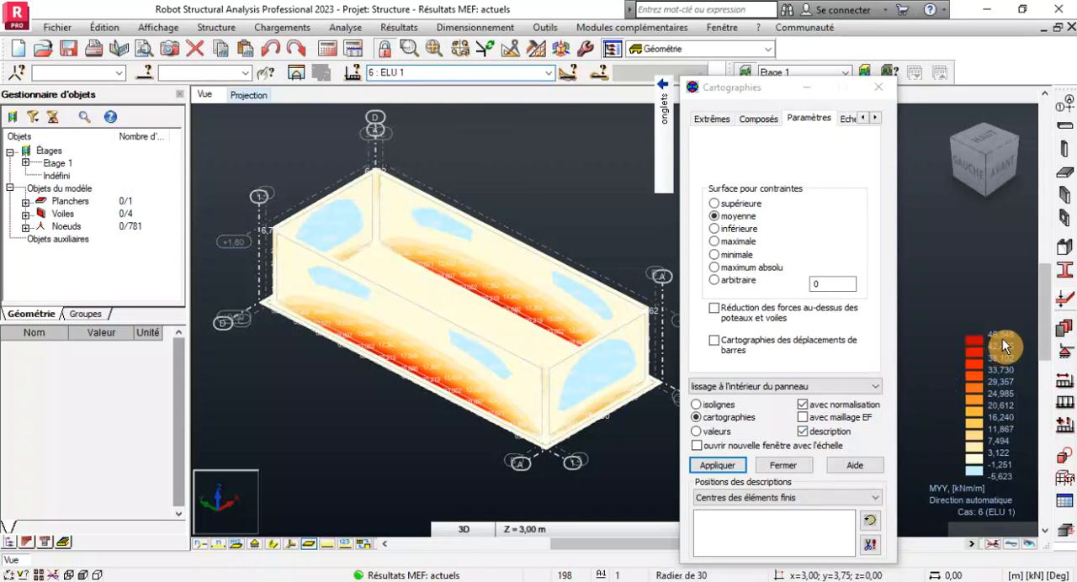
{"action": "left_click", "coordinate": [548, 73]}
{"action": "left_click", "coordinate": [383, 150]}
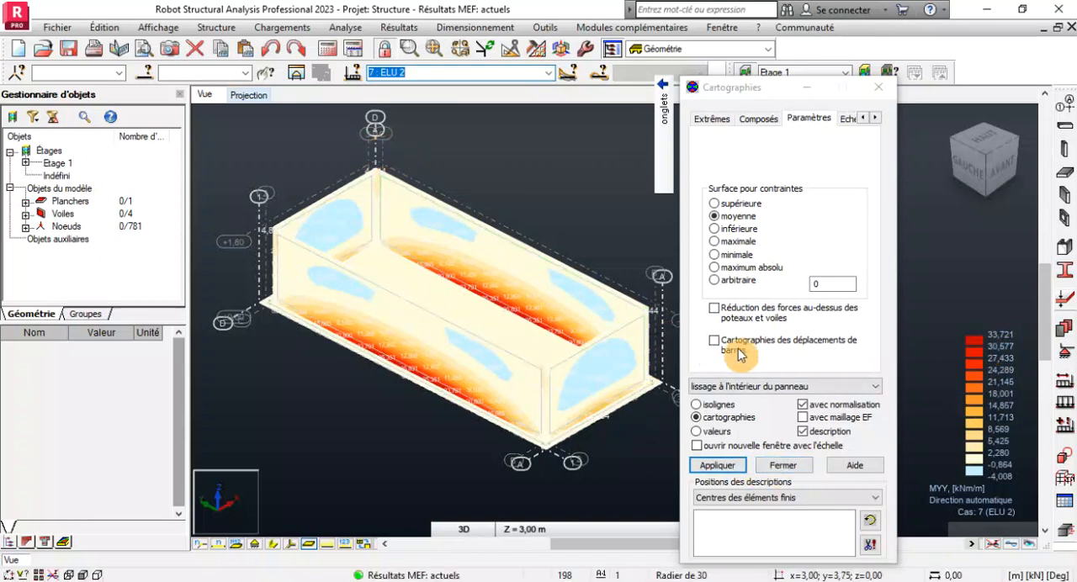
Turn off the detailed Myy moment map so the model shows without results, and close the map settings.
{"action": "mouse_move", "coordinate": [661, 150]}
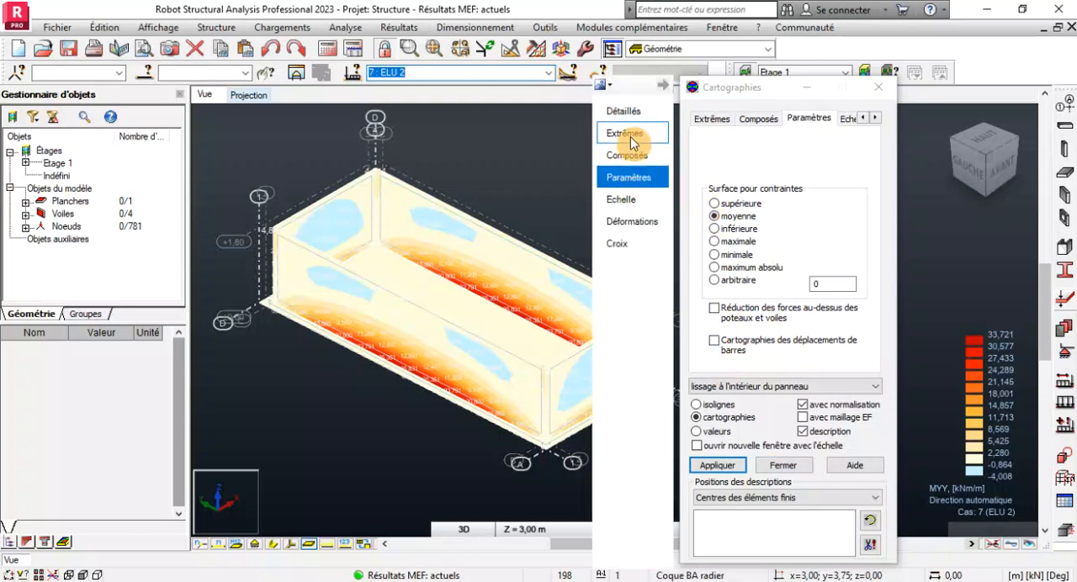
{"action": "left_click", "coordinate": [627, 111]}
{"action": "left_click", "coordinate": [823, 250]}
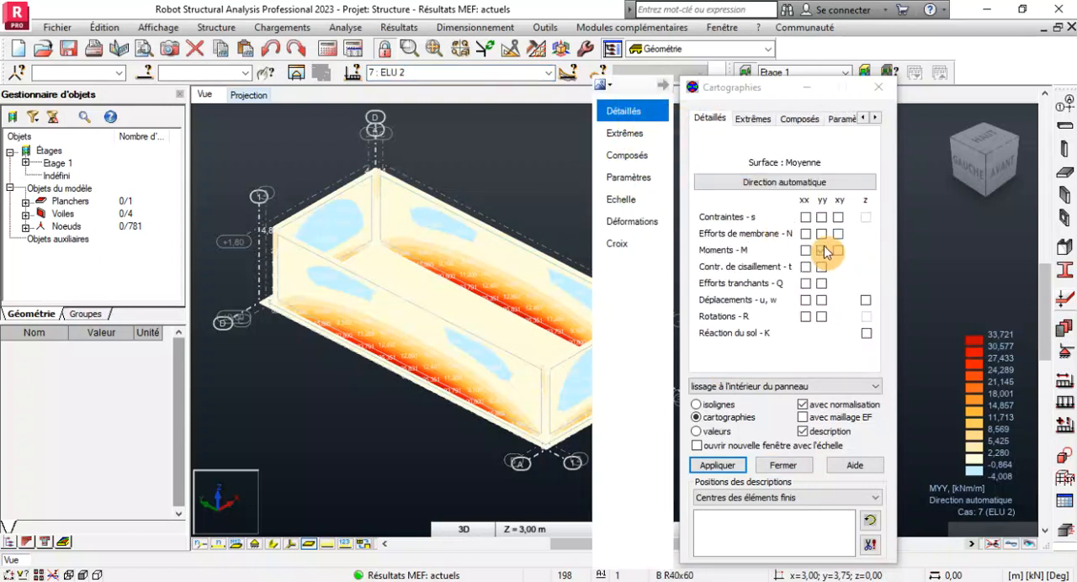
{"action": "left_click", "coordinate": [722, 470]}
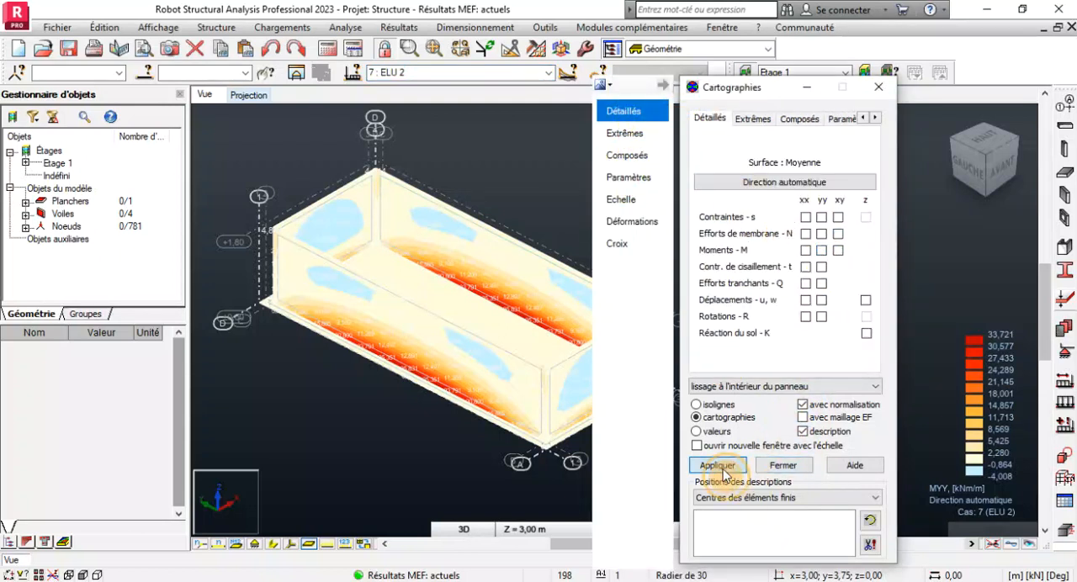
{"action": "left_click", "coordinate": [780, 473]}
{"action": "scroll", "coordinate": [737, 307], "scroll_direction": "down", "scroll_amount": 2}
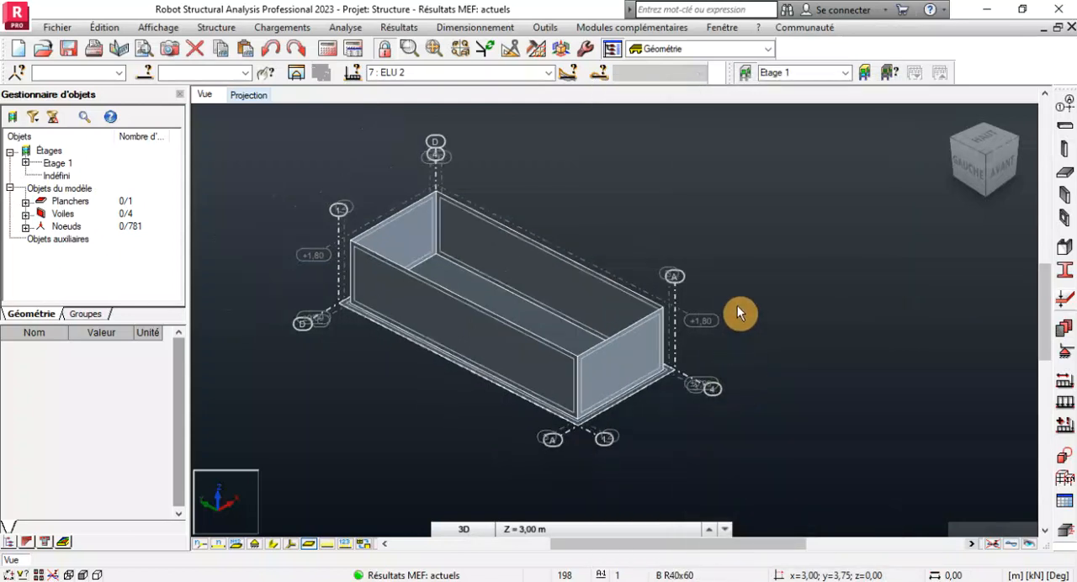
{"action": "scroll", "coordinate": [589, 402], "scroll_direction": "up", "scroll_amount": 4}
{"action": "scroll", "coordinate": [603, 399], "scroll_direction": "up", "scroll_amount": 1}
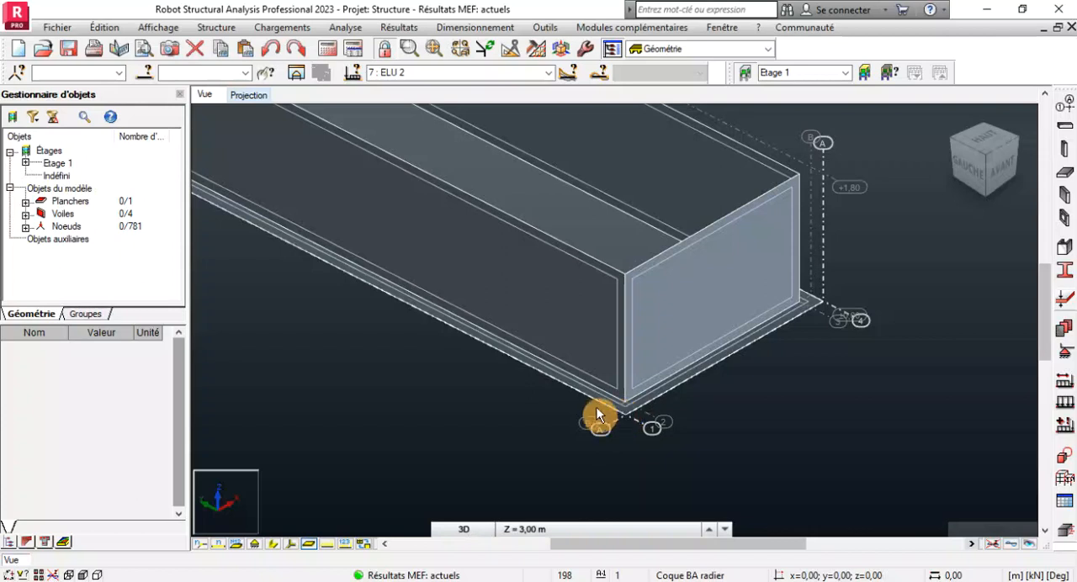
{"action": "scroll", "coordinate": [593, 409], "scroll_direction": "up", "scroll_amount": 2}
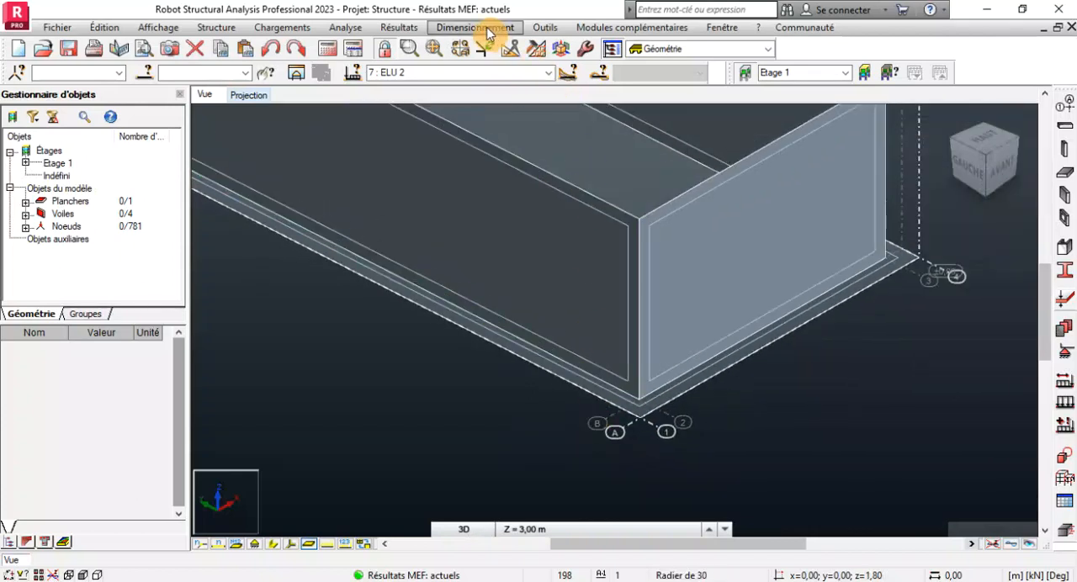
{"action": "left_click", "coordinate": [486, 31]}
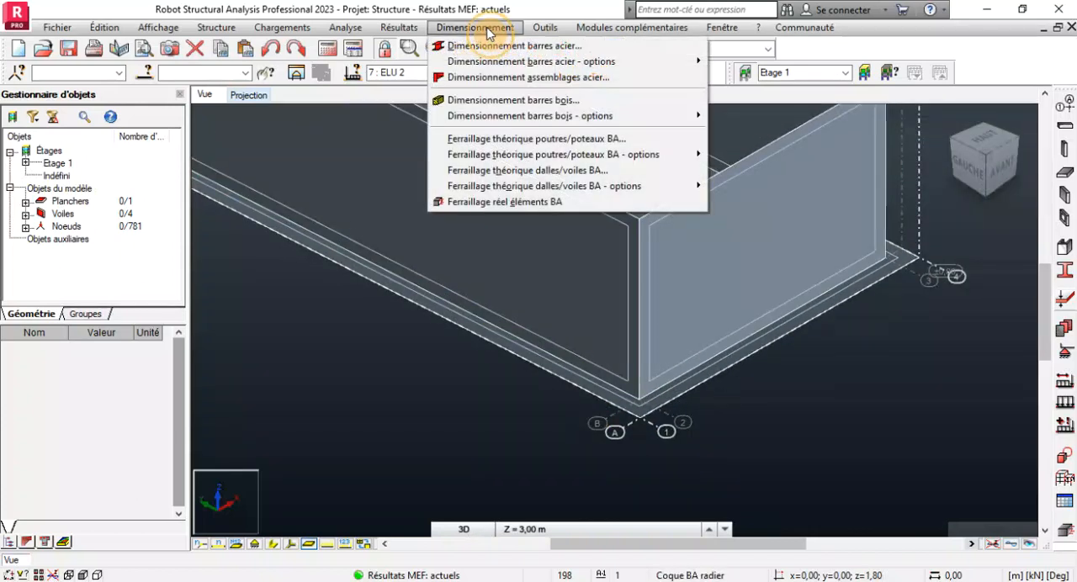
{"action": "mouse_move", "coordinate": [649, 184]}
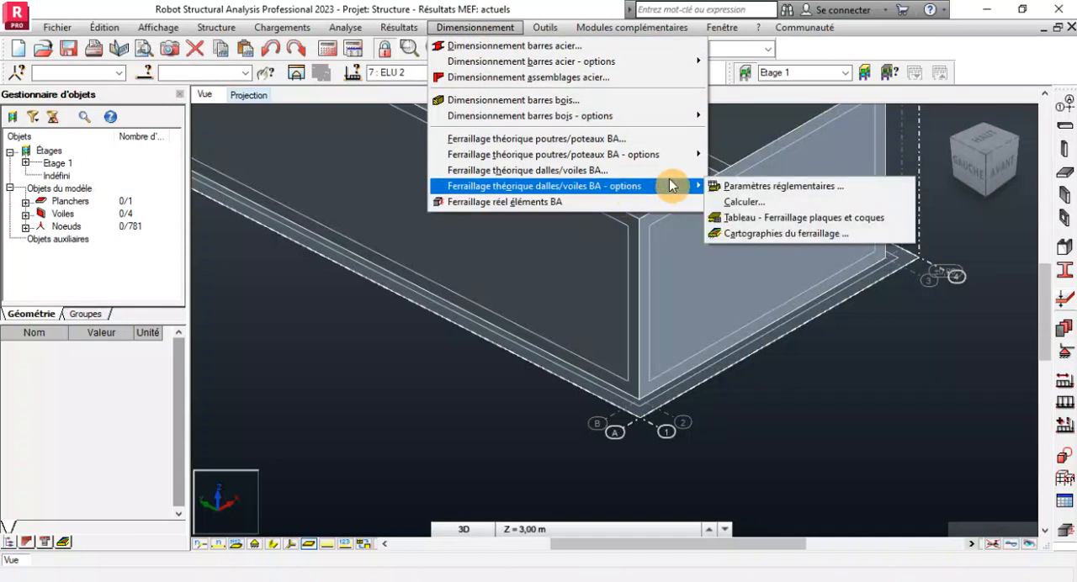
{"action": "left_click", "coordinate": [752, 187]}
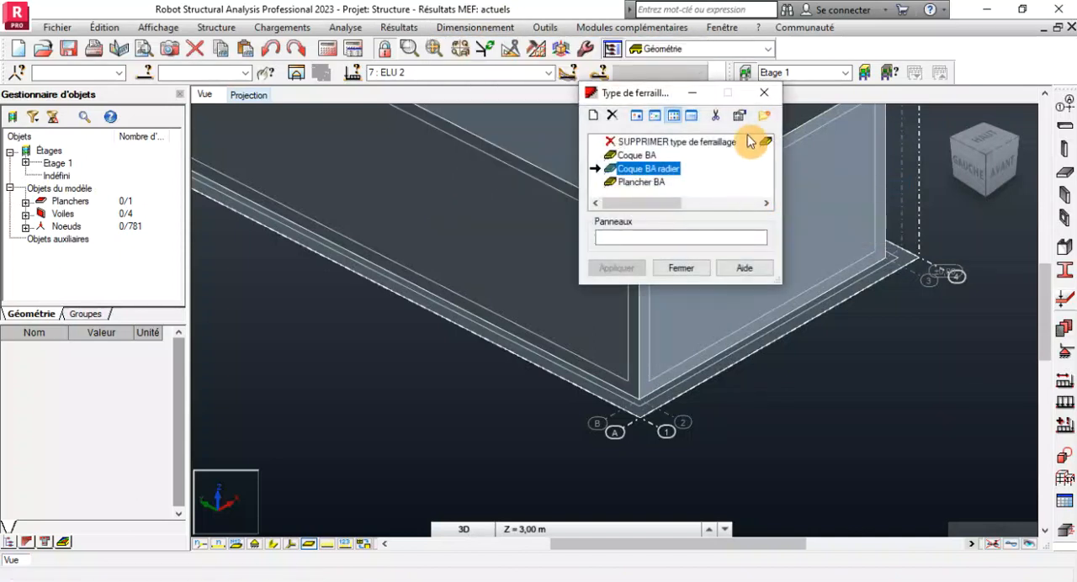
{"action": "left_click", "coordinate": [764, 93]}
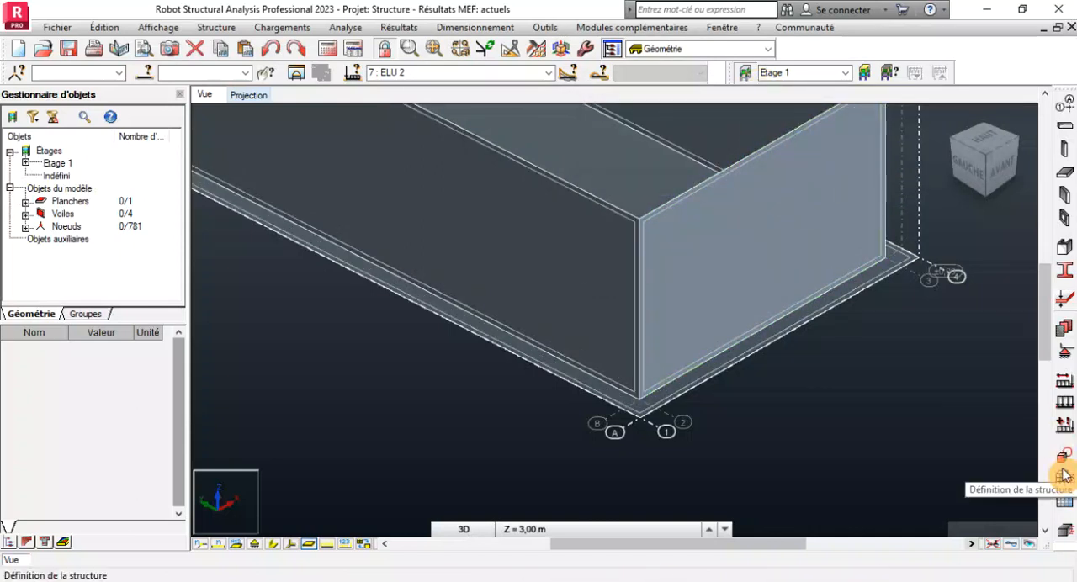
Start a new plate and shell reinforcement type named FERR RADIER with the calculation type flexion simple.
{"action": "left_click", "coordinate": [1065, 476]}
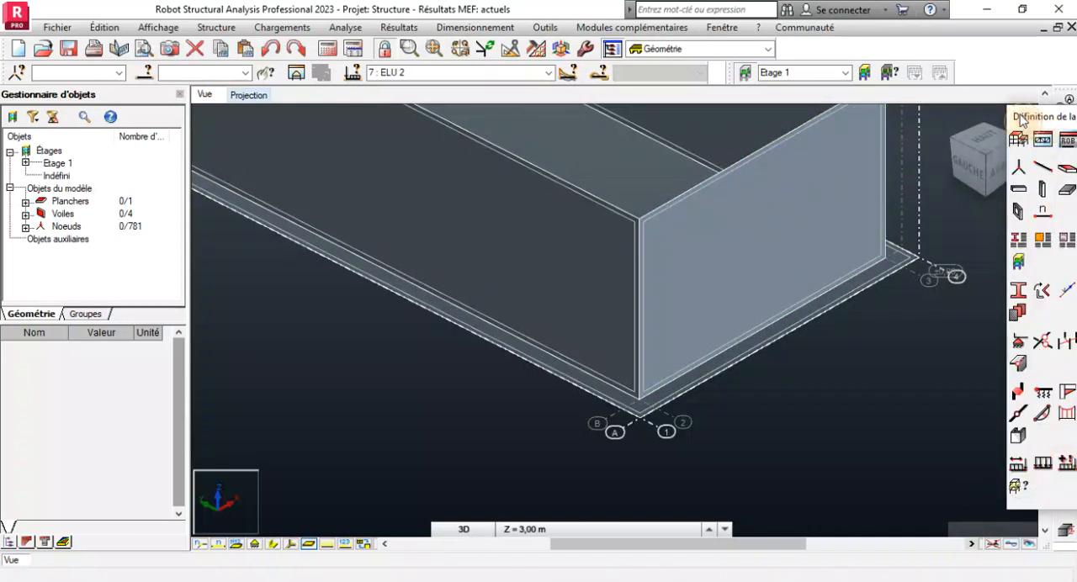
{"action": "left_click_drag", "start_coordinate": [1021, 119], "coordinate": [904, 118]}
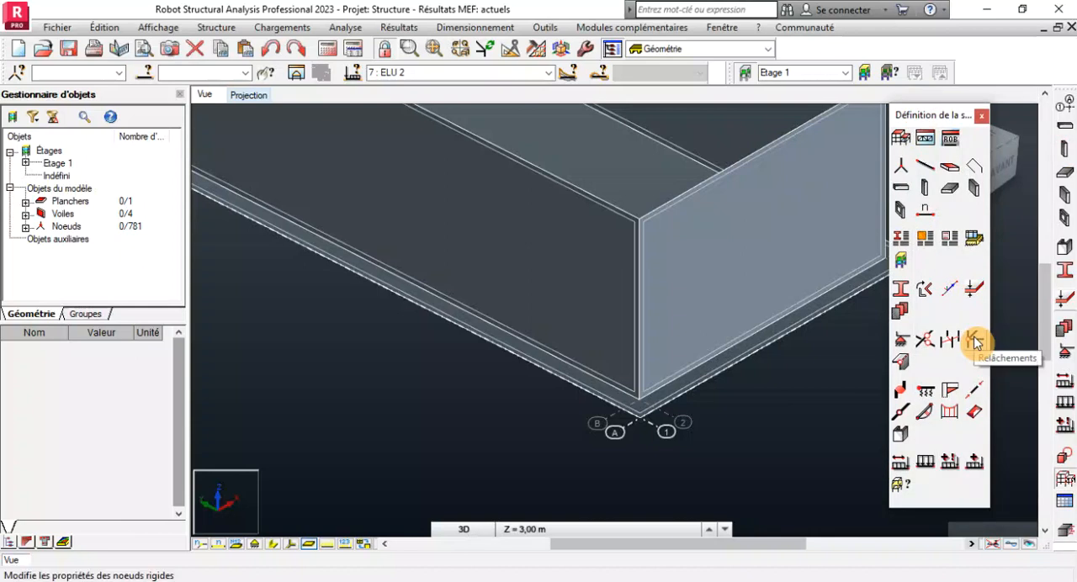
{"action": "left_click", "coordinate": [976, 242]}
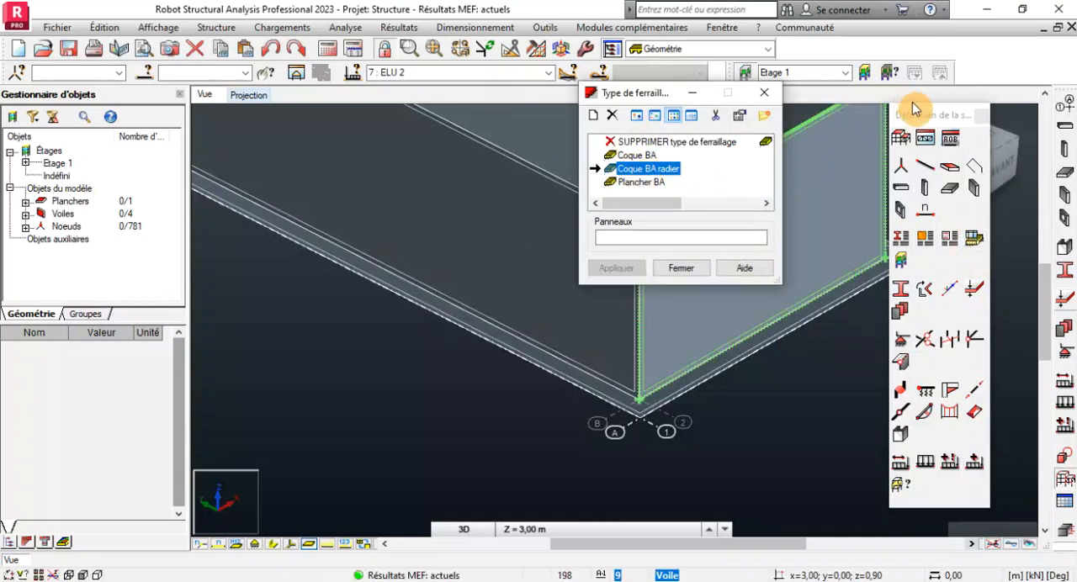
{"action": "left_click", "coordinate": [593, 119]}
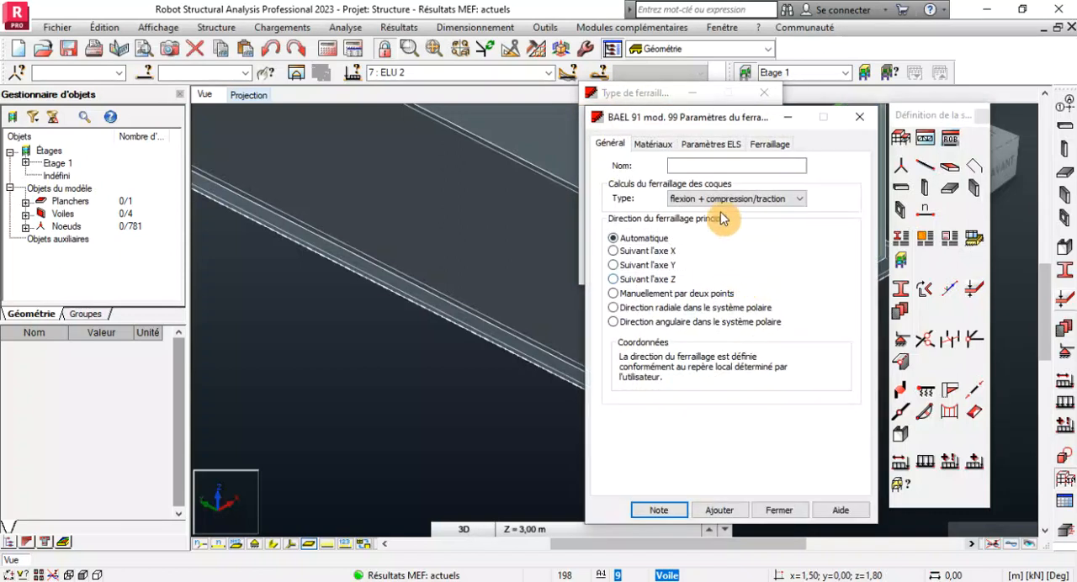
{"action": "left_click", "coordinate": [694, 163]}
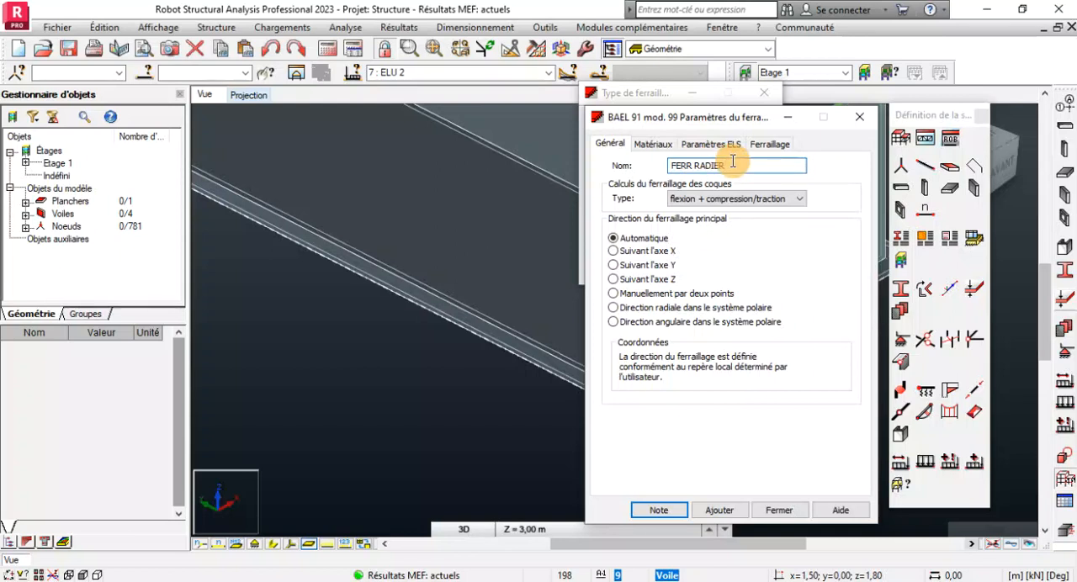
{"action": "left_click", "coordinate": [729, 199]}
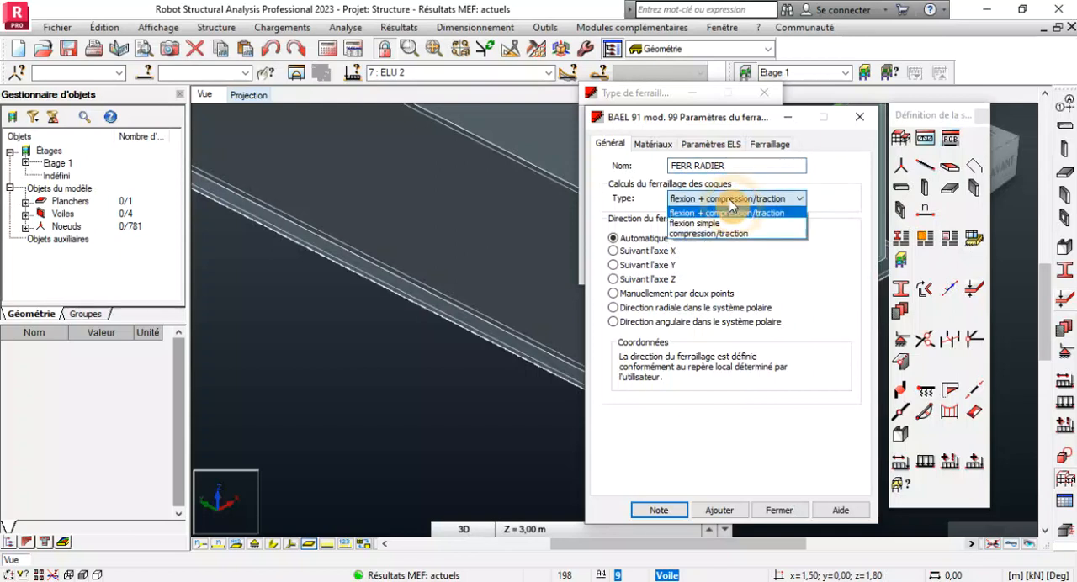
{"action": "left_click", "coordinate": [697, 223]}
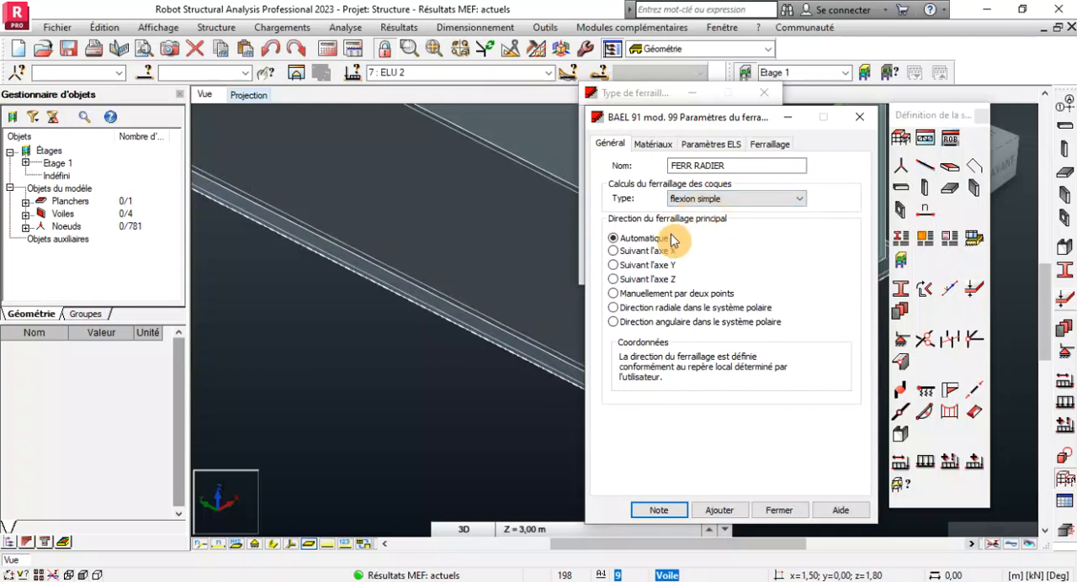
Assign BETON25 concrete independently of the structure model and HA 400 steel to the FERR RADIER reinforcement type.
{"action": "left_click", "coordinate": [643, 144]}
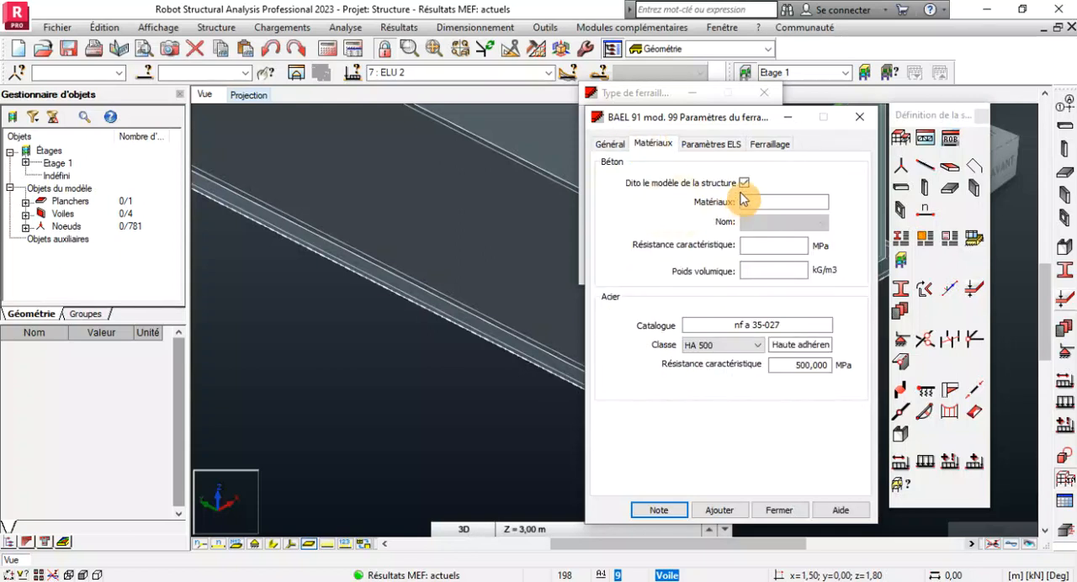
{"action": "left_click", "coordinate": [745, 182]}
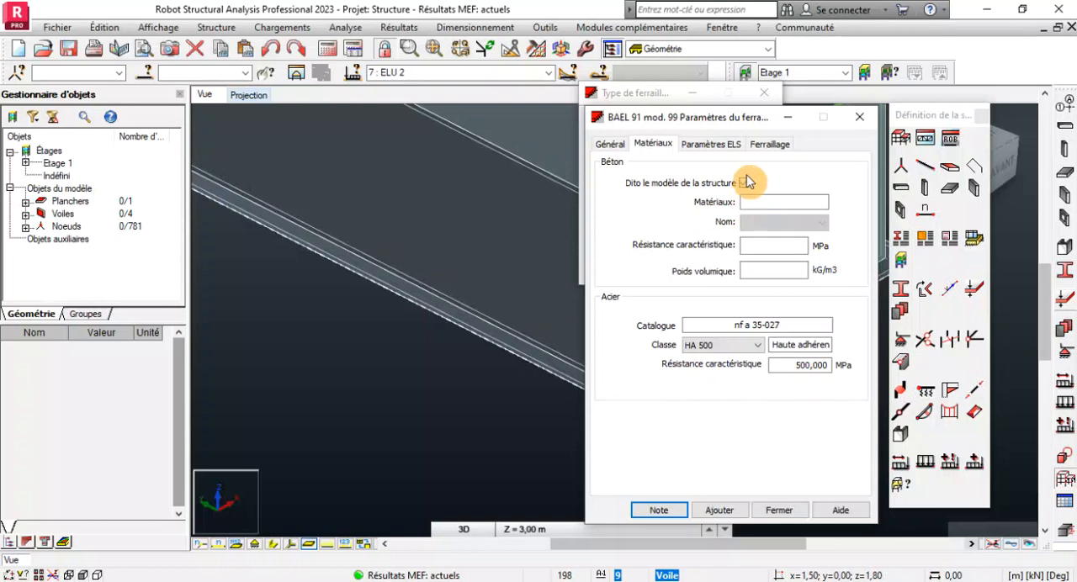
{"action": "left_click", "coordinate": [780, 224]}
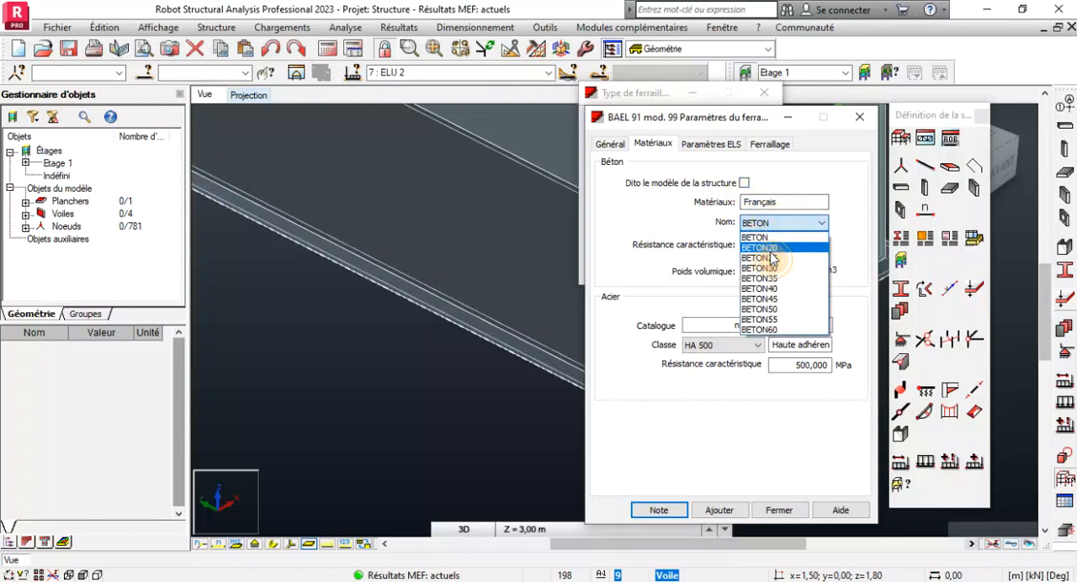
{"action": "left_click", "coordinate": [772, 257]}
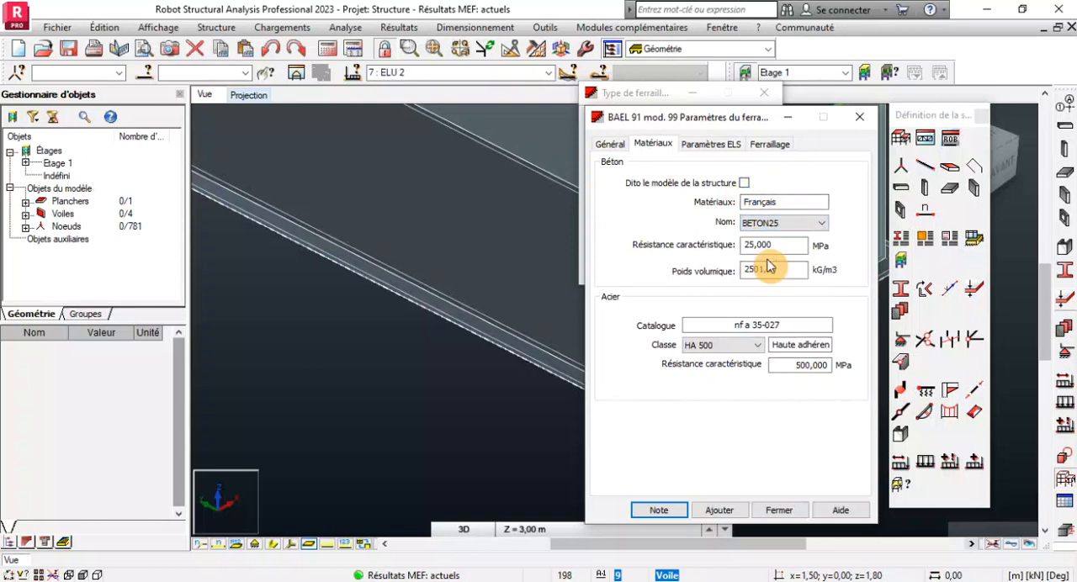
{"action": "left_click", "coordinate": [746, 345]}
{"action": "left_click", "coordinate": [724, 360]}
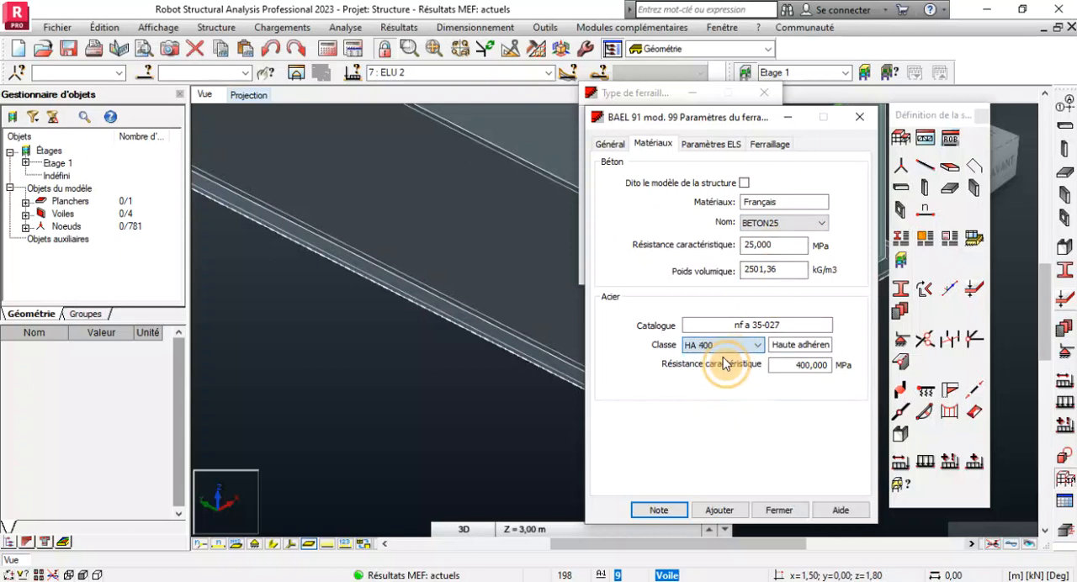
Use bar diameter 12 for d1, set covers c1 and c2 to 5 cm, and add the FERR RADIER reinforcement type.
{"action": "left_click", "coordinate": [712, 148]}
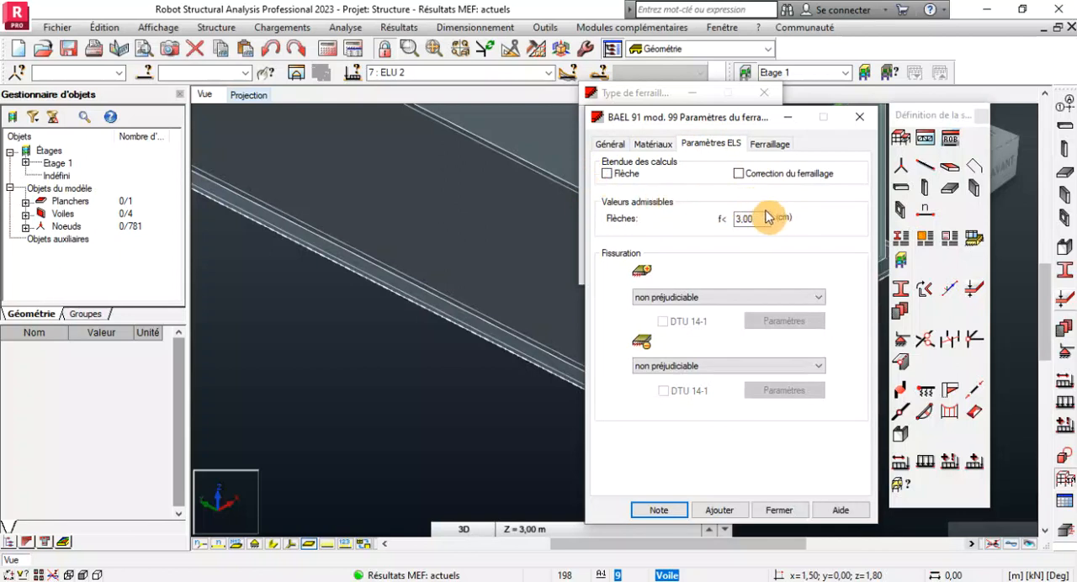
{"action": "left_click", "coordinate": [771, 145]}
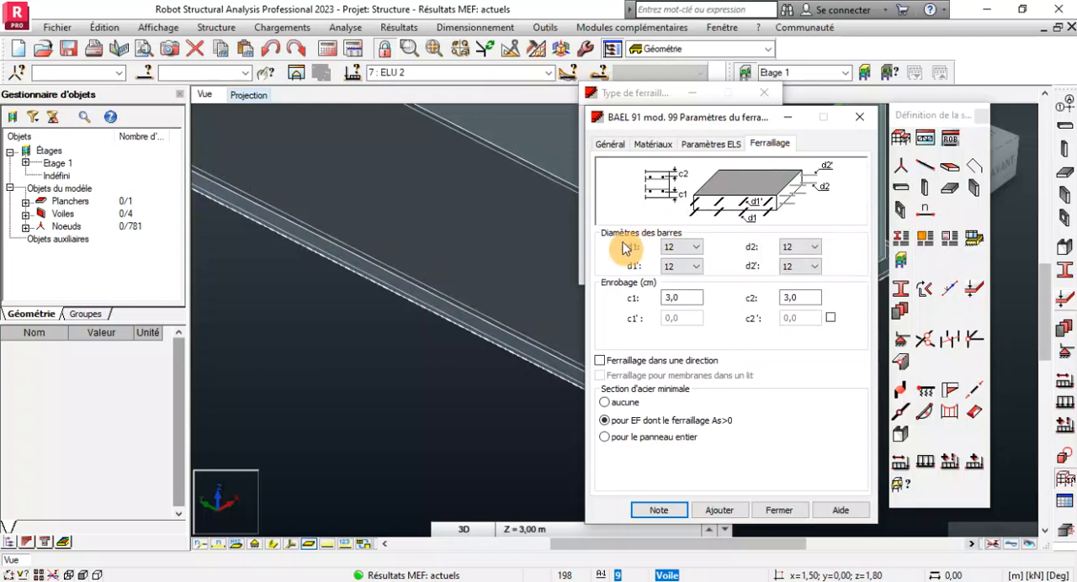
{"action": "left_click", "coordinate": [684, 247]}
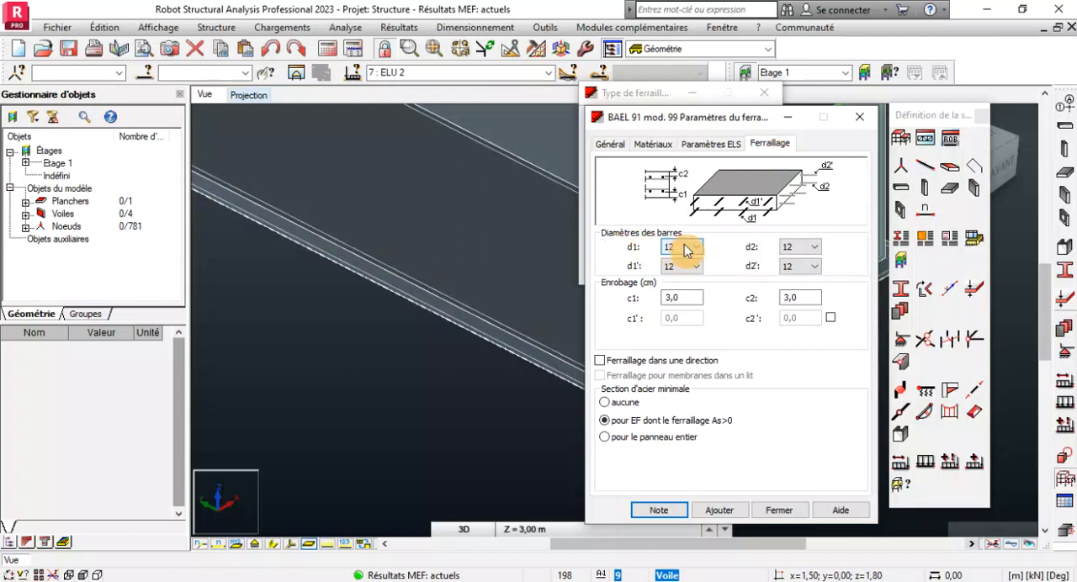
{"action": "left_click", "coordinate": [684, 248]}
{"action": "left_click", "coordinate": [684, 248]}
{"action": "left_click", "coordinate": [687, 281]}
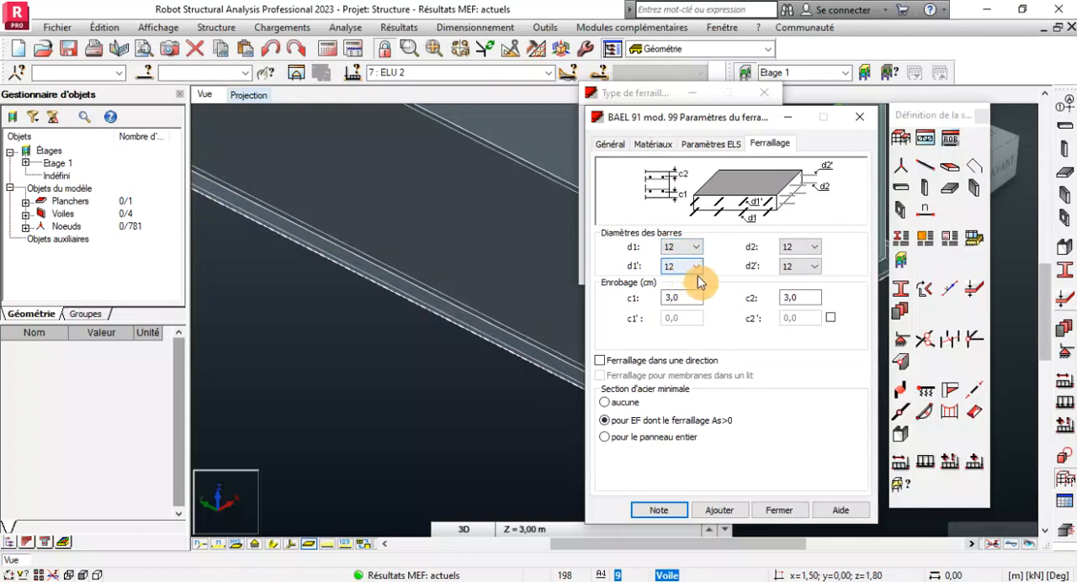
{"action": "left_click", "coordinate": [687, 299]}
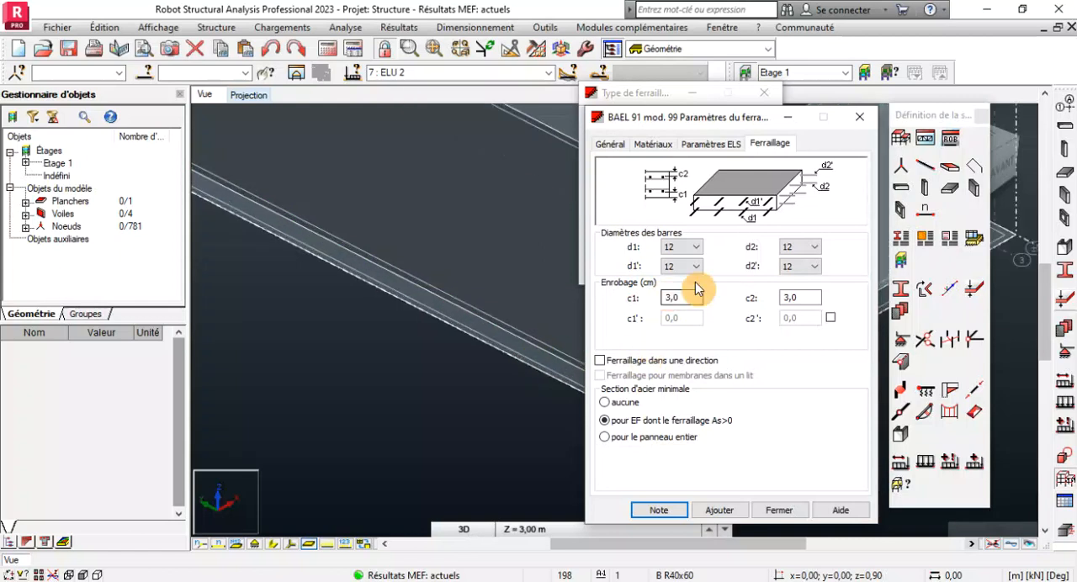
{"action": "left_click_drag", "start_coordinate": [690, 296], "coordinate": [642, 296]}
{"action": "type", "text": "5,"}
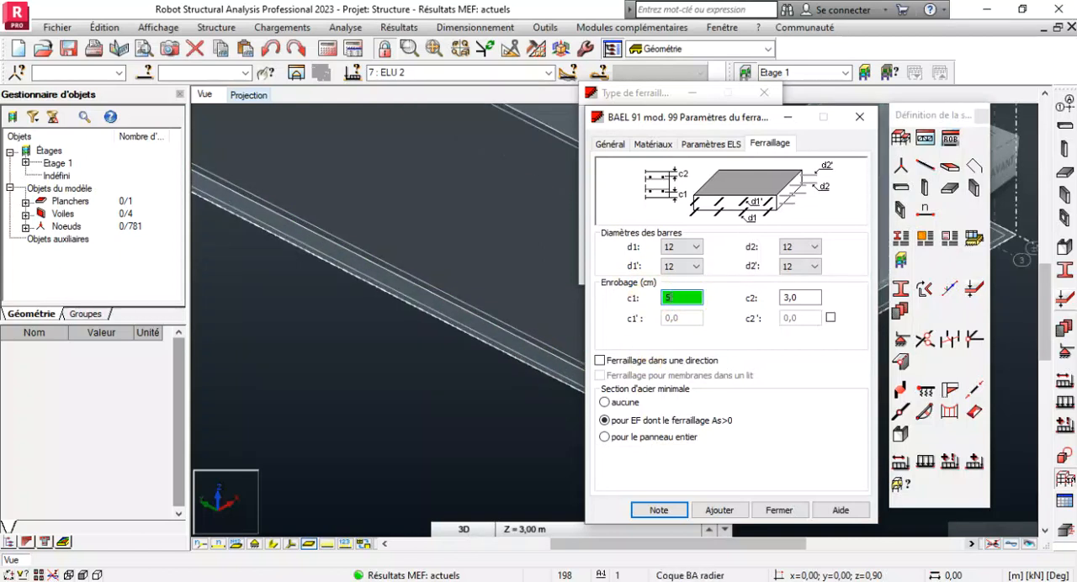
{"action": "double_click", "coordinate": [799, 297]}
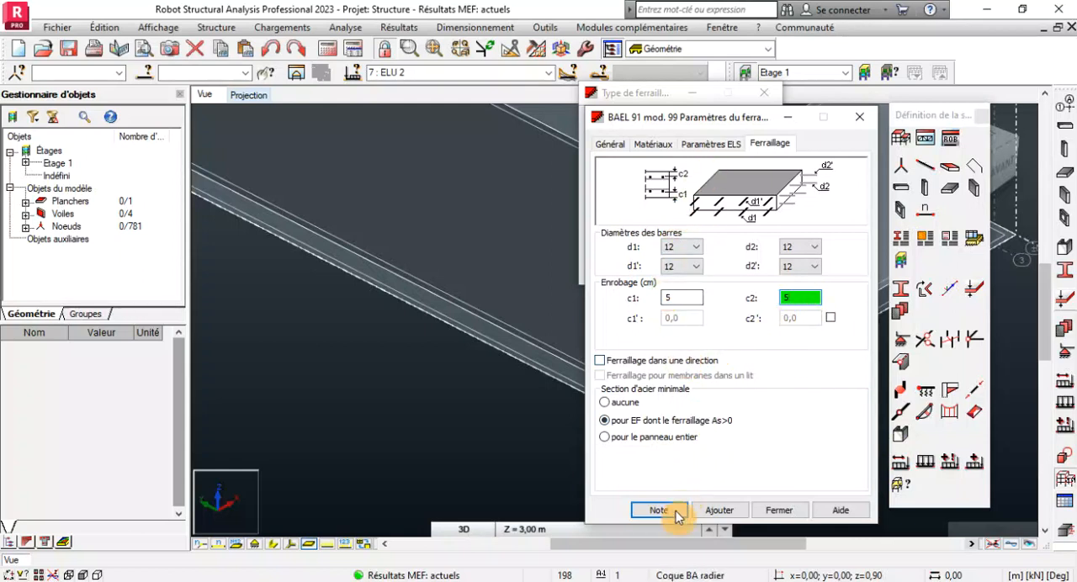
{"action": "left_click", "coordinate": [717, 510]}
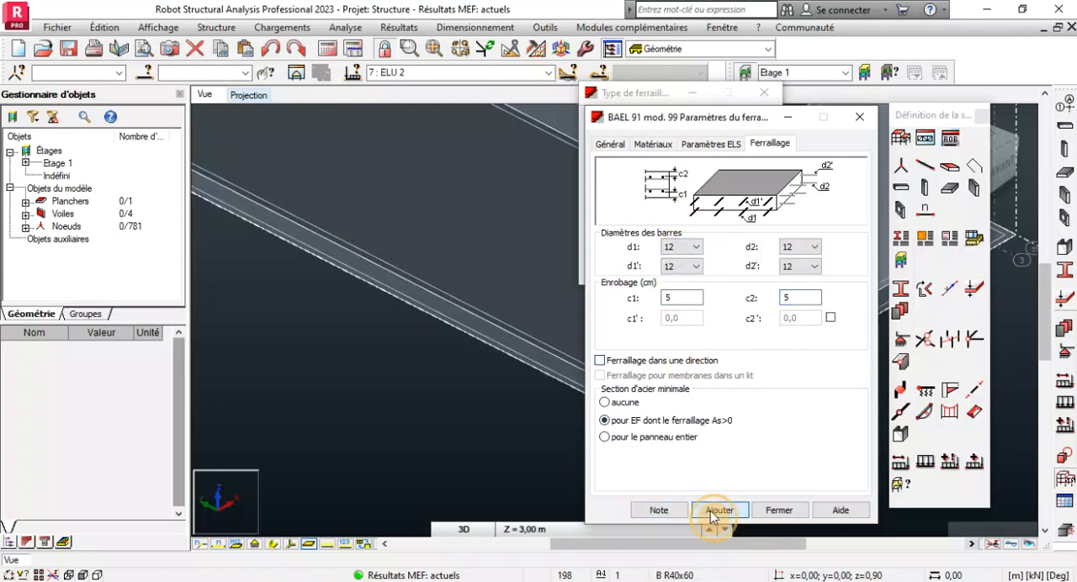
Close the FERR RADIER definition and select the model's panels by the Radier de 30 thickness.
{"action": "left_click", "coordinate": [780, 510]}
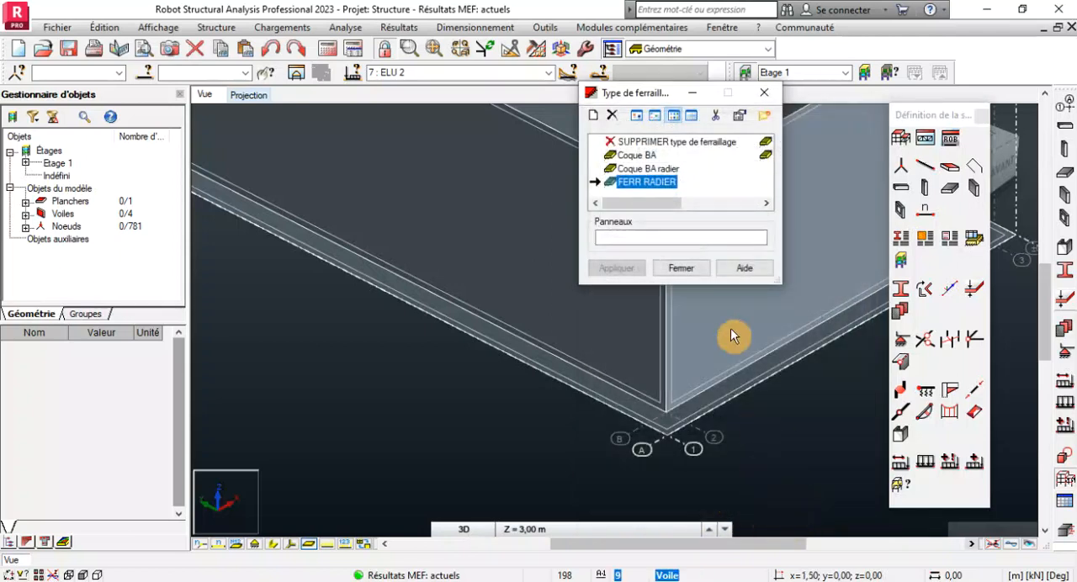
{"action": "left_click", "coordinate": [619, 234]}
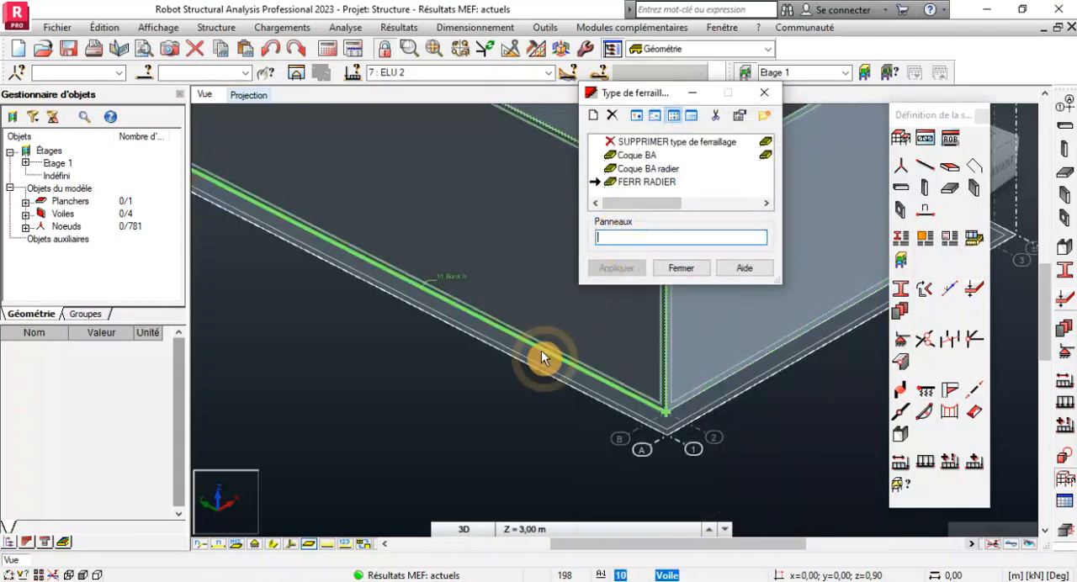
{"action": "scroll", "coordinate": [498, 390], "scroll_direction": "down", "scroll_amount": 2}
{"action": "left_click", "coordinate": [612, 412]}
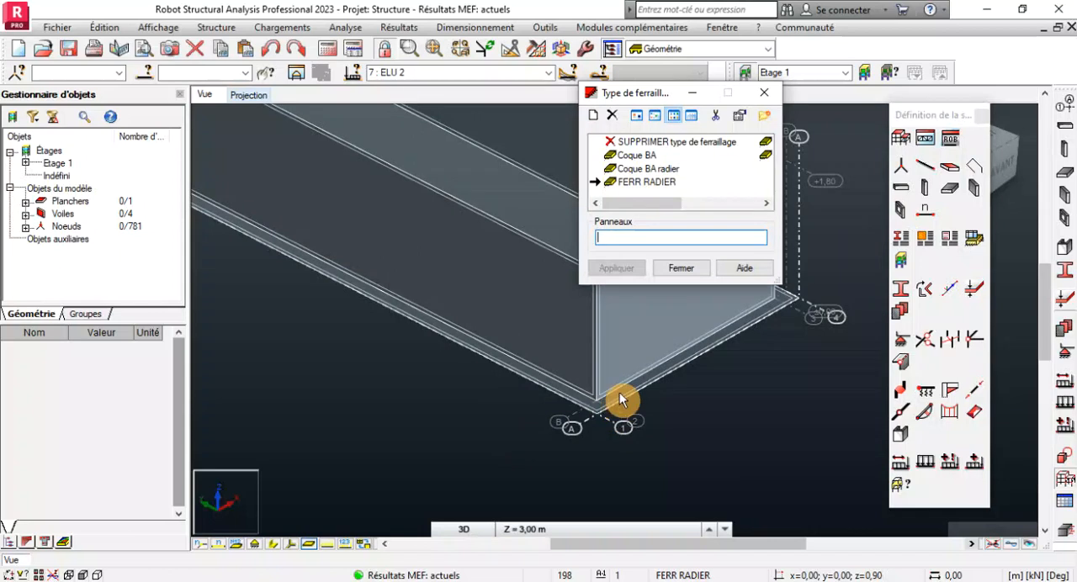
{"action": "left_click", "coordinate": [144, 72]}
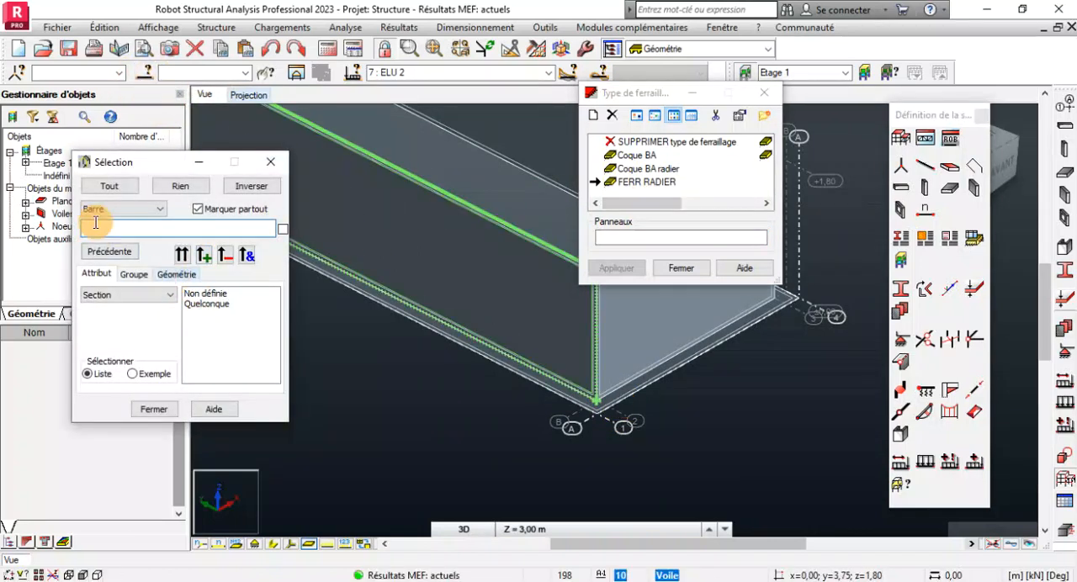
{"action": "left_click", "coordinate": [122, 209]}
{"action": "left_click", "coordinate": [105, 264]}
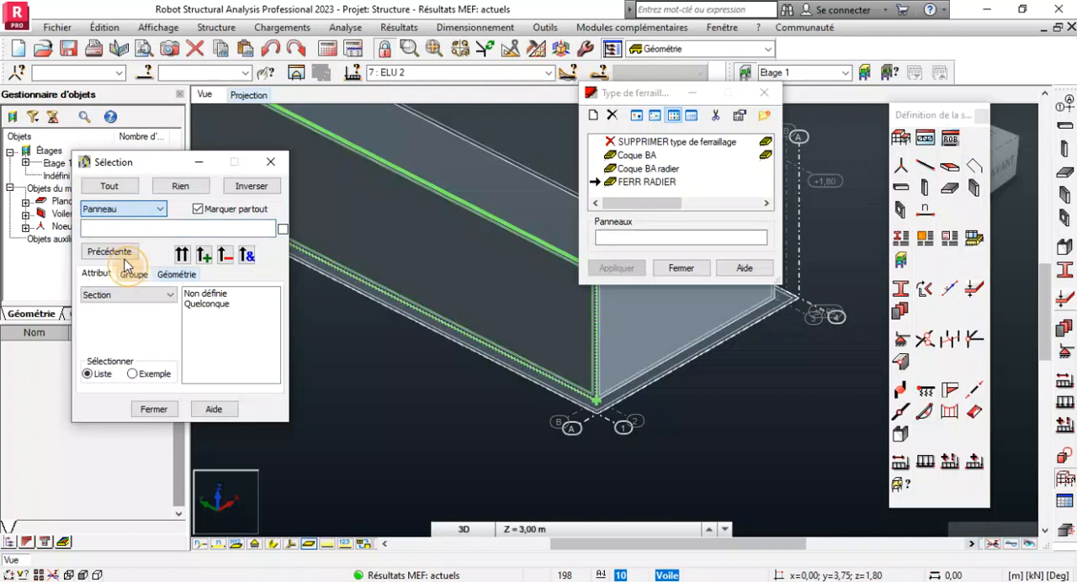
{"action": "left_click", "coordinate": [211, 315]}
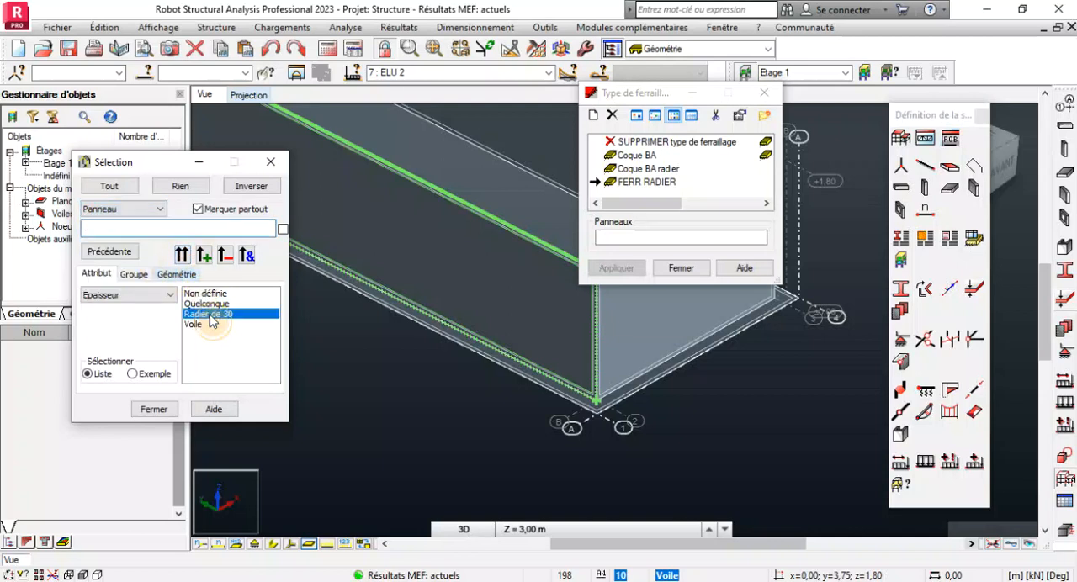
{"action": "left_click", "coordinate": [182, 255]}
Assign the FERR RADIER reinforcement type to the selected raft panel and close the reinforcement type, selection and structure definition windows.
{"action": "left_click", "coordinate": [640, 237]}
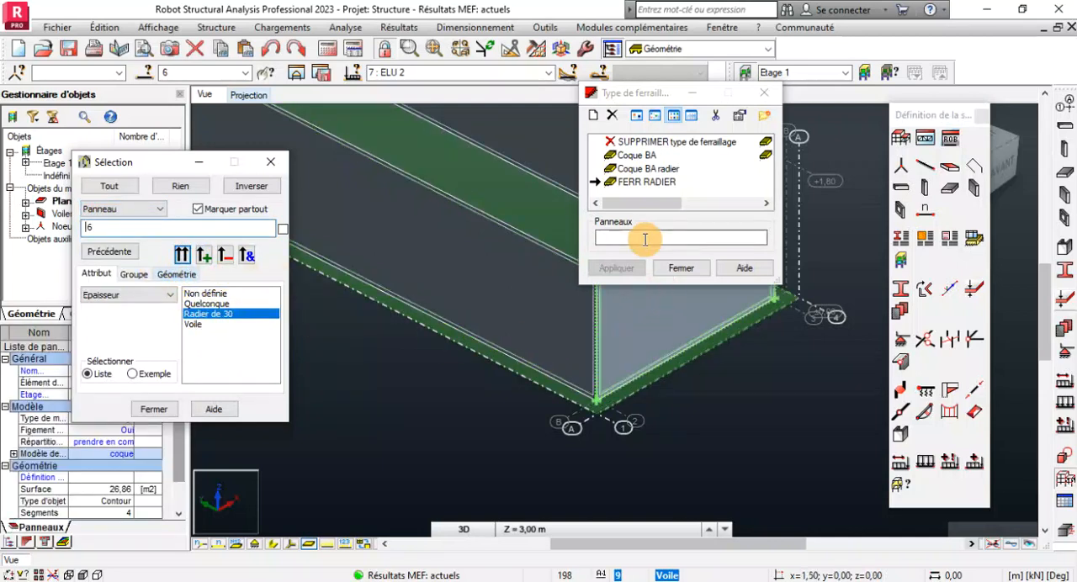
{"action": "left_click", "coordinate": [633, 268]}
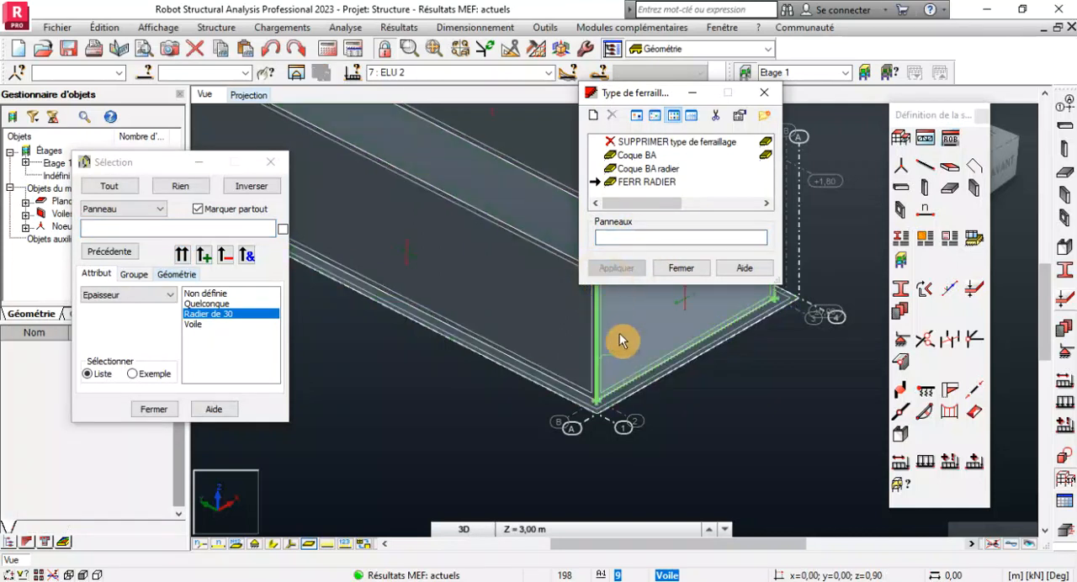
{"action": "scroll", "coordinate": [630, 450], "scroll_direction": "down", "scroll_amount": 2}
{"action": "left_click", "coordinate": [680, 267]}
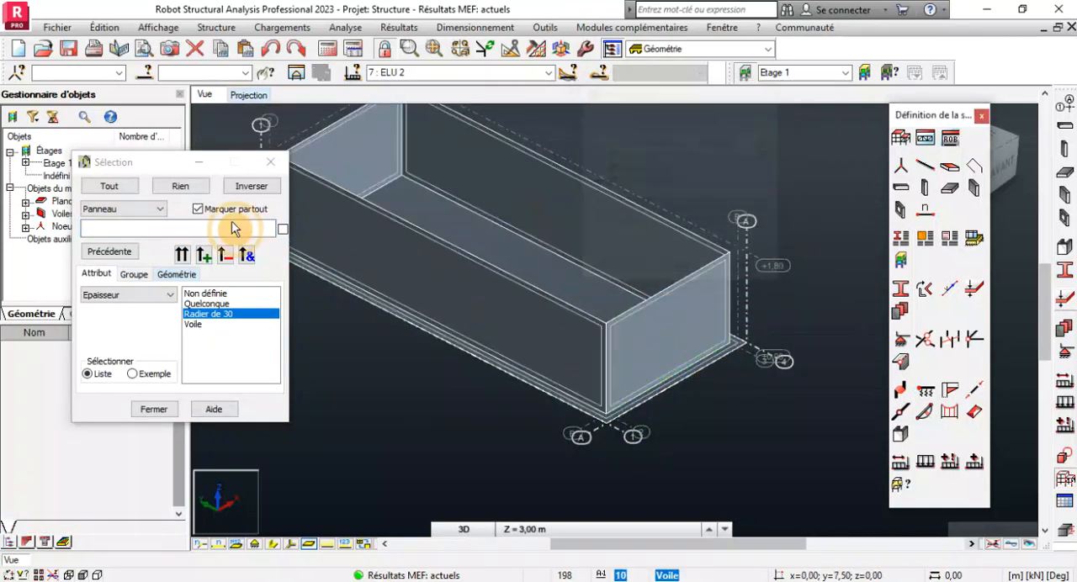
{"action": "left_click", "coordinate": [271, 162]}
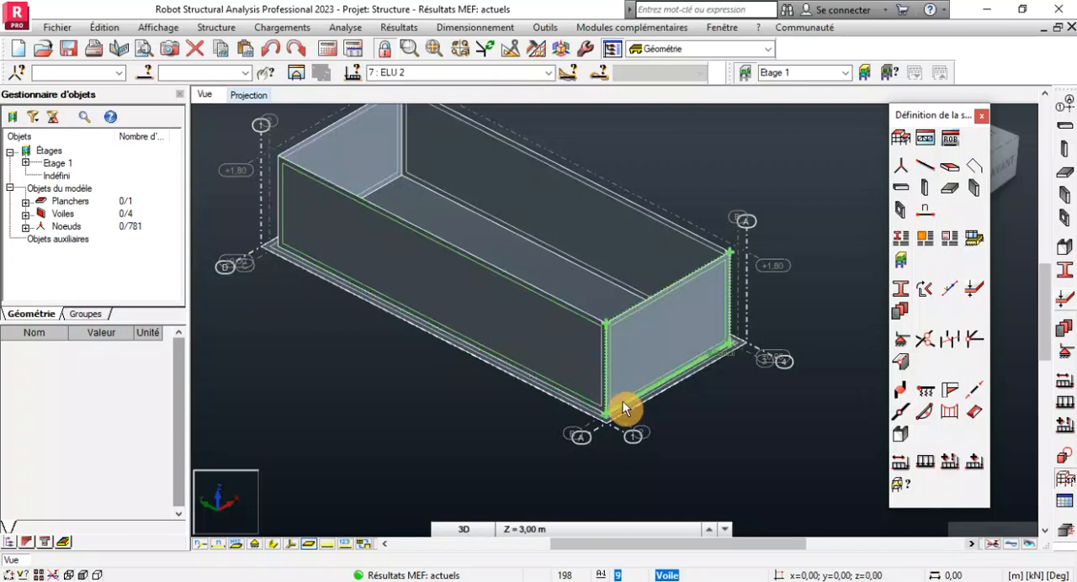
{"action": "left_click", "coordinate": [984, 120]}
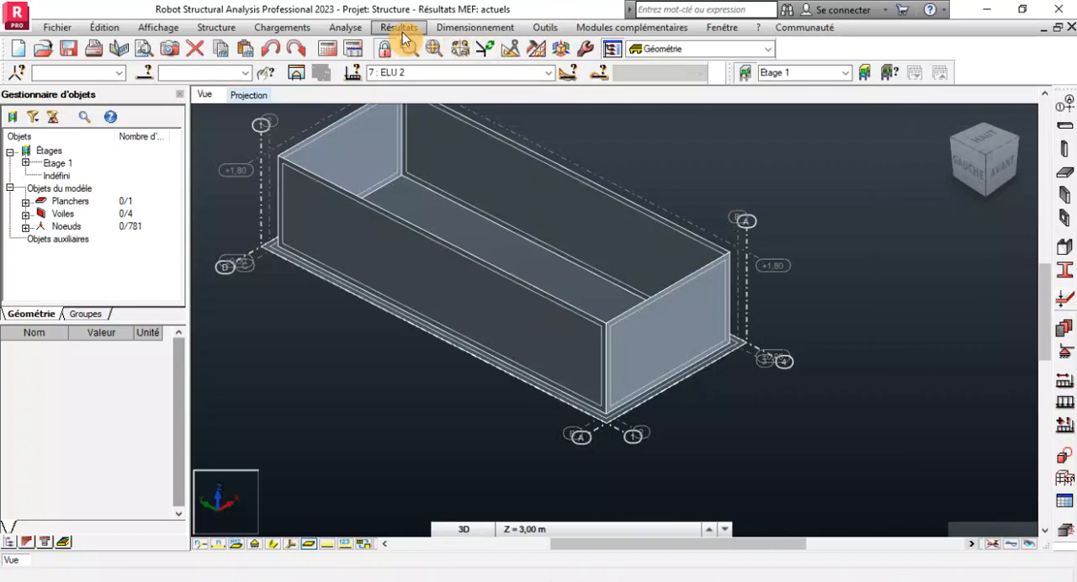
Open the theoretical reinforcement design for RC slabs and walls and restrict its panel list to panel 6.
{"action": "left_click", "coordinate": [446, 30]}
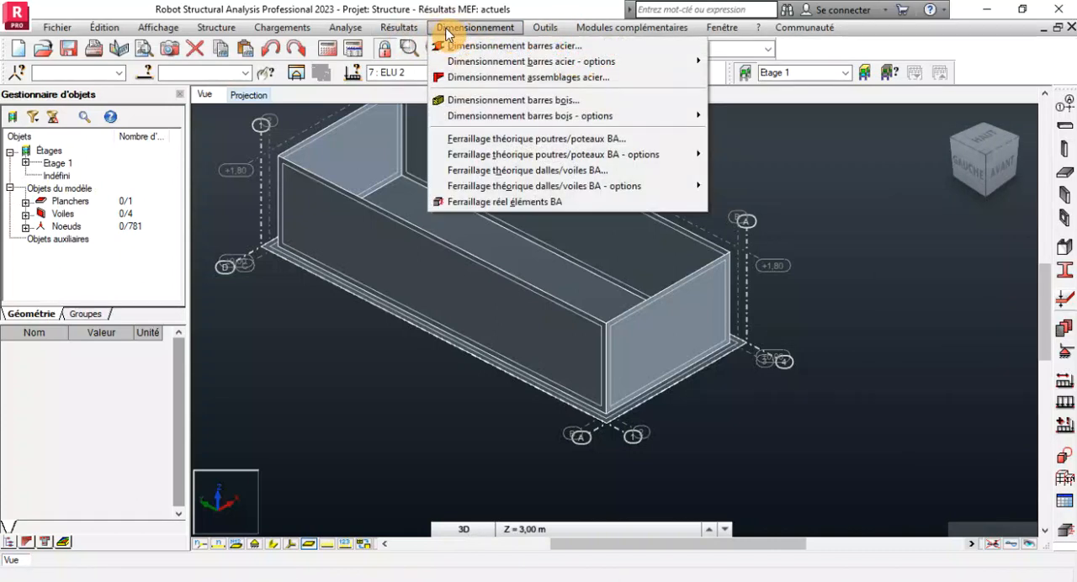
{"action": "left_click", "coordinate": [539, 168]}
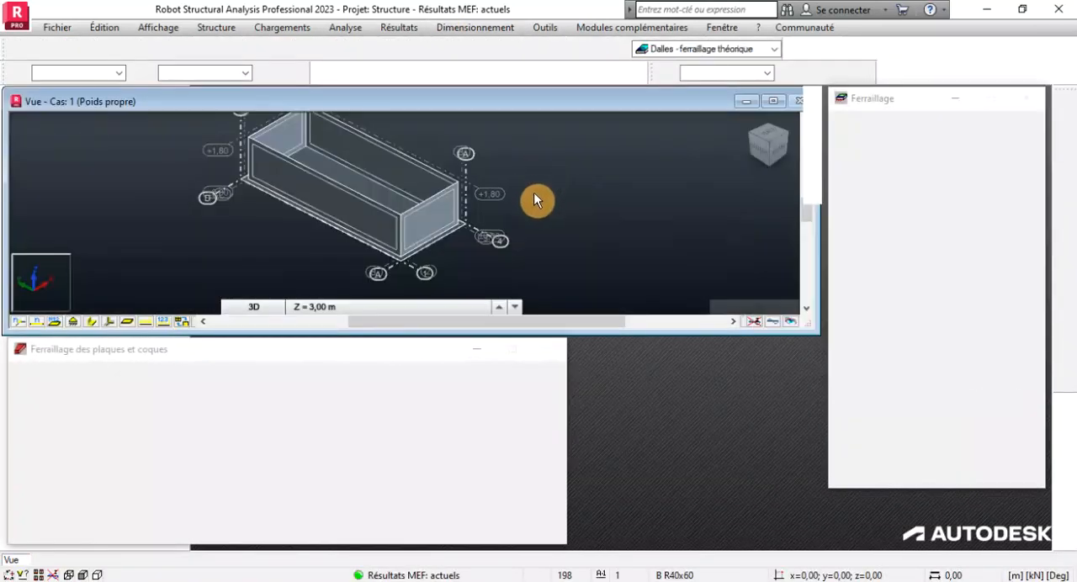
{"action": "scroll", "coordinate": [354, 279], "scroll_direction": "up", "scroll_amount": 2}
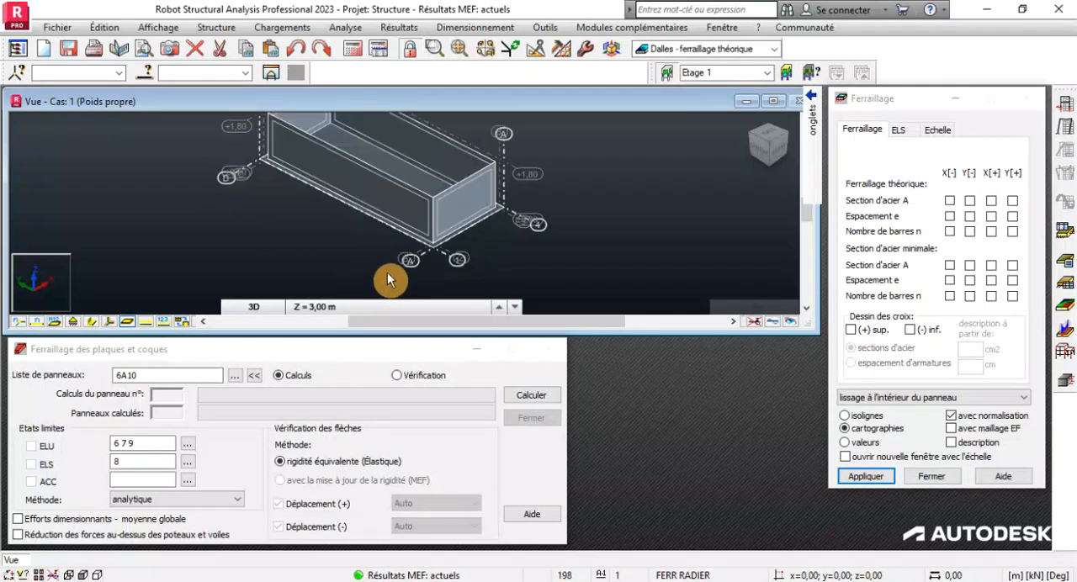
{"action": "double_click", "coordinate": [143, 375]}
{"action": "type", "text": "6"}
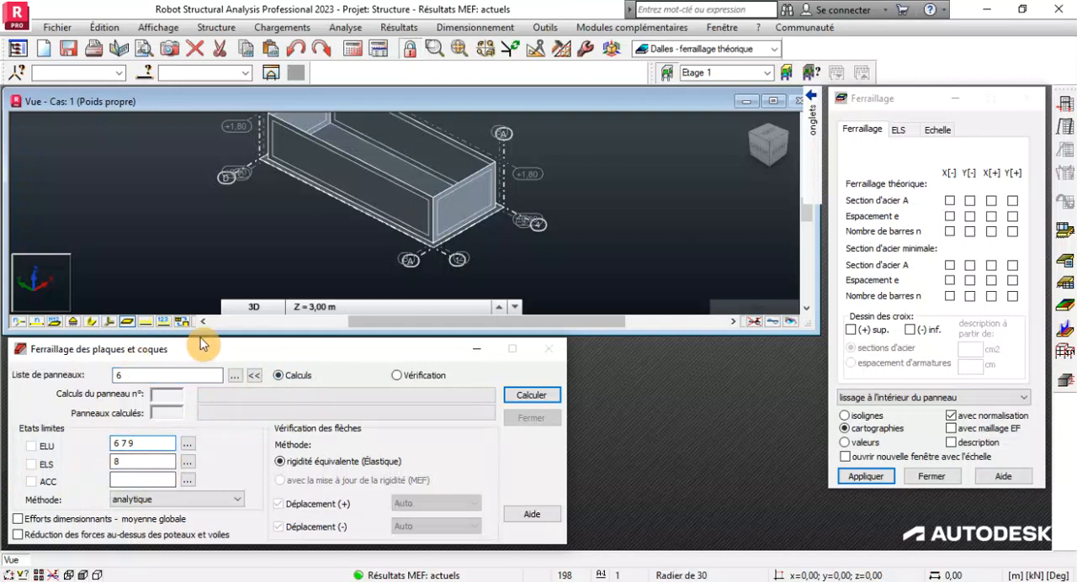
Highlight panel 6 in the model and calculate its theoretical reinforcement.
{"action": "left_click", "coordinate": [253, 307]}
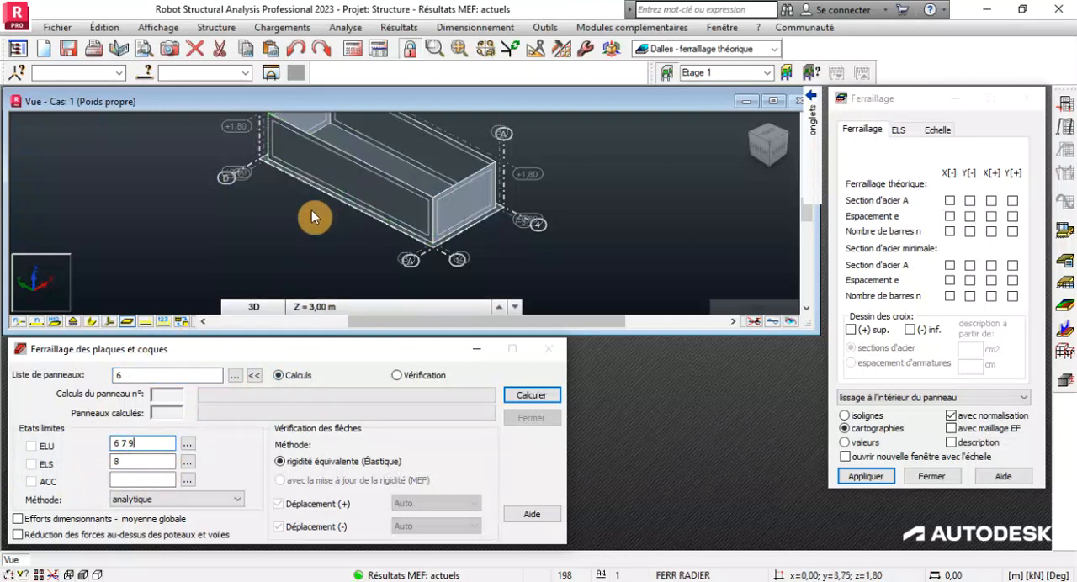
{"action": "left_click", "coordinate": [176, 71]}
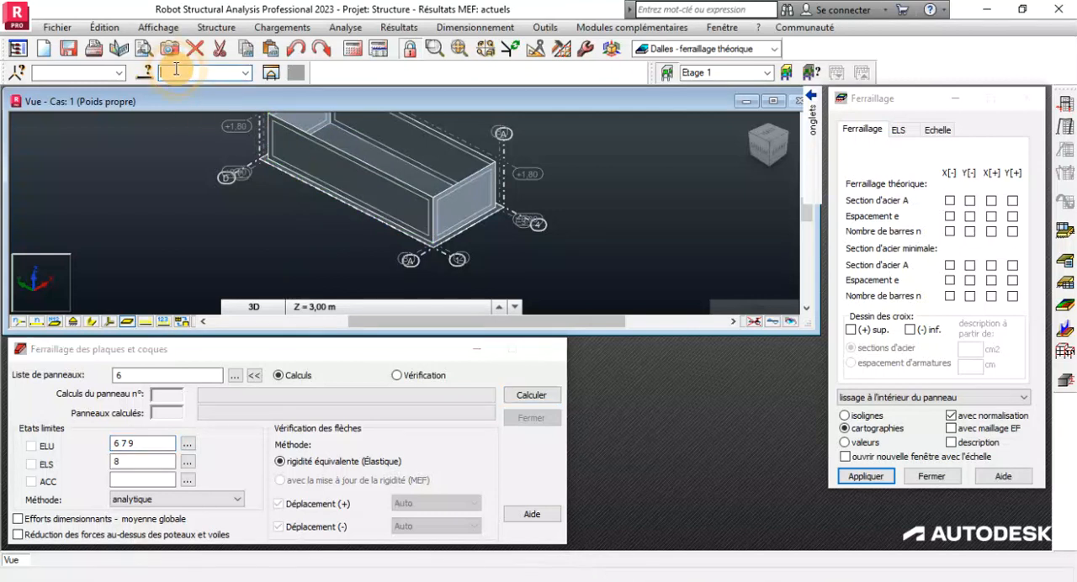
{"action": "type", "text": "6"}
{"action": "key", "text": "Return"}
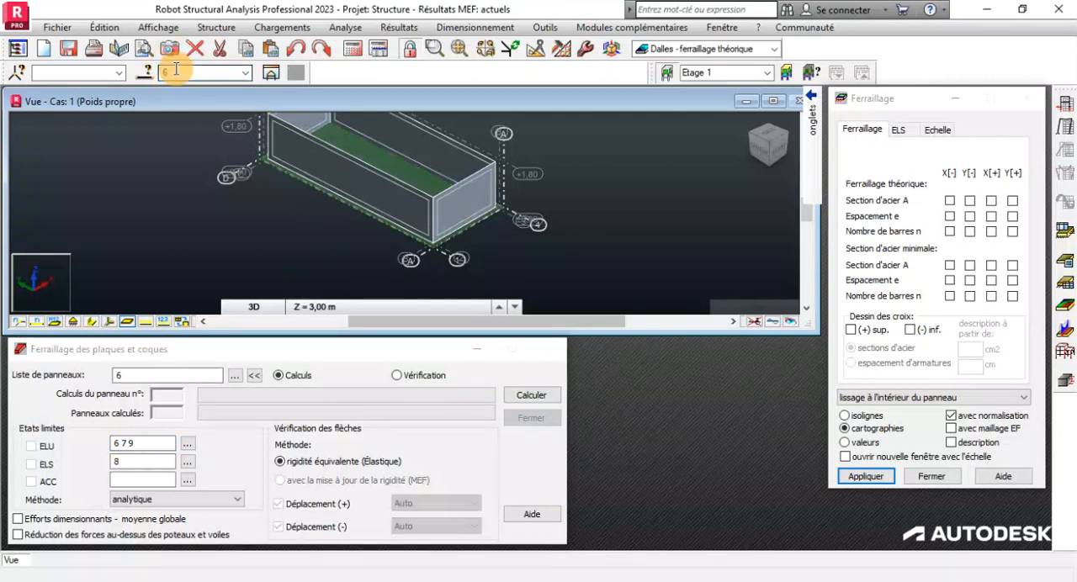
{"action": "scroll", "coordinate": [408, 155], "scroll_direction": "up", "scroll_amount": 1}
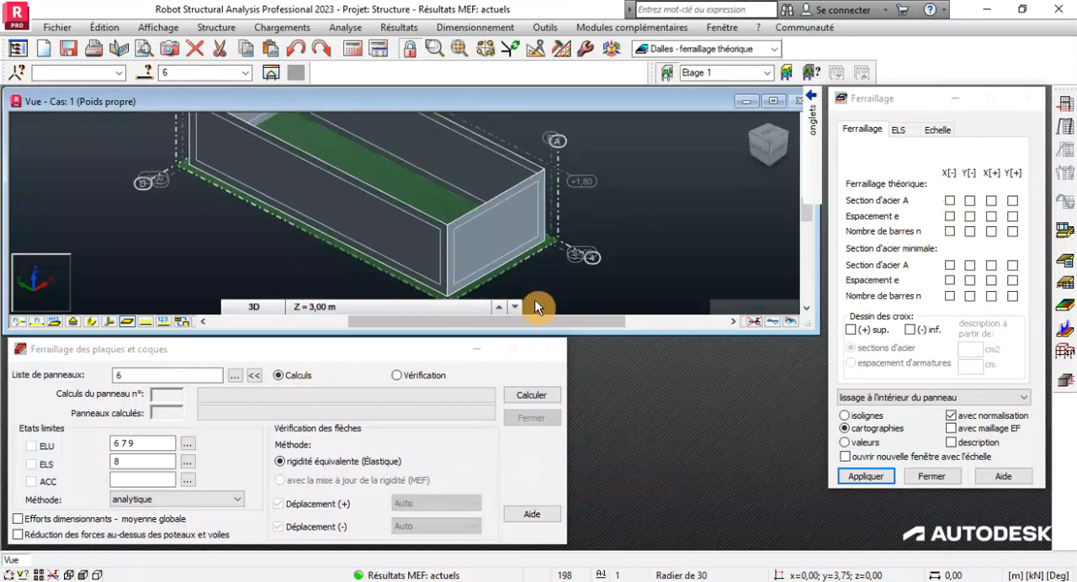
{"action": "left_click", "coordinate": [531, 396]}
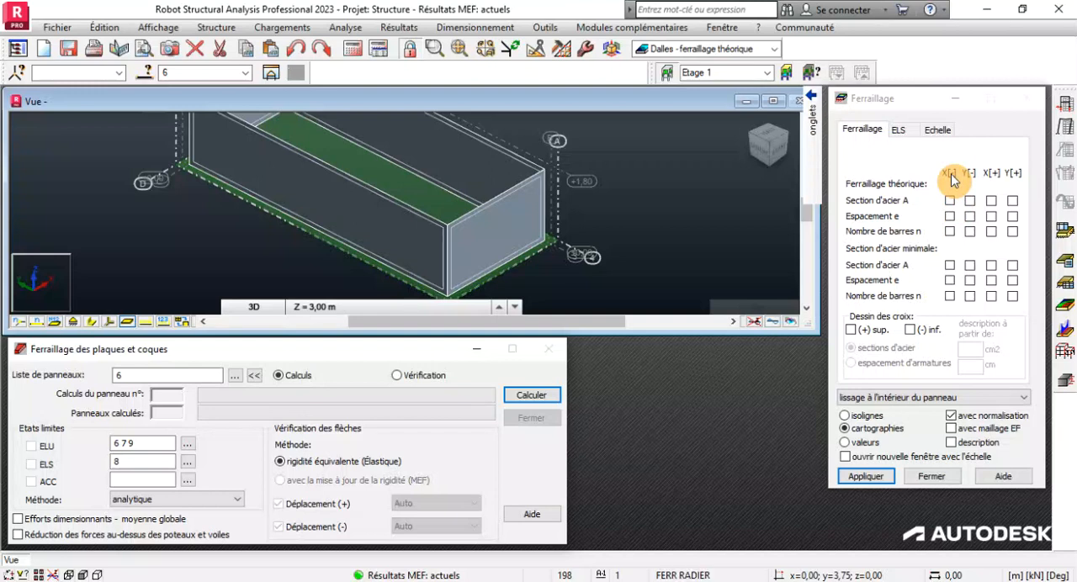
Display the map of theoretical steel area A for X[-] on the raft, inspect it, and clear the map.
{"action": "left_click", "coordinate": [950, 201]}
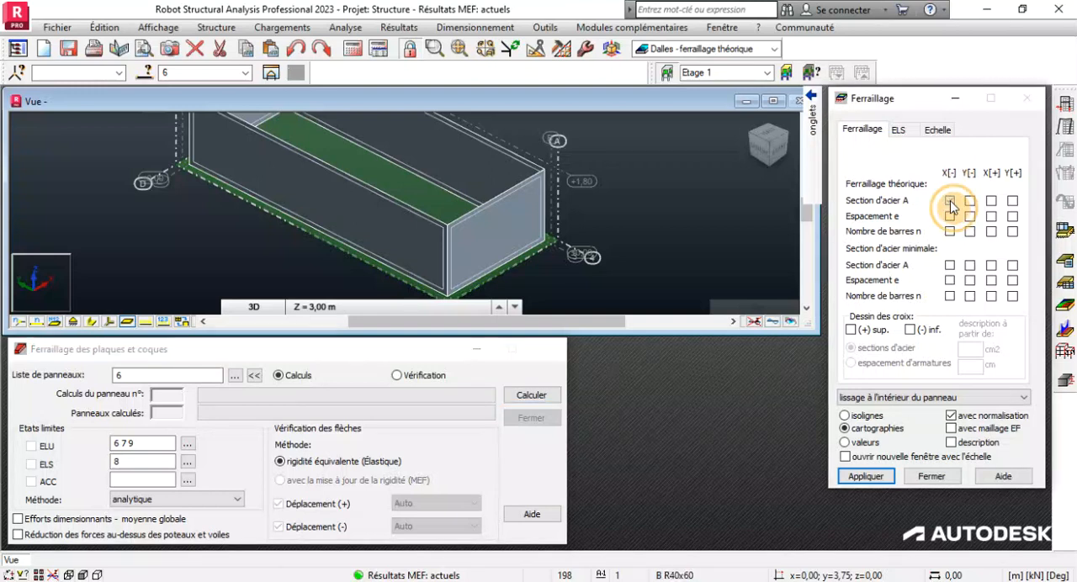
{"action": "left_click", "coordinate": [880, 478]}
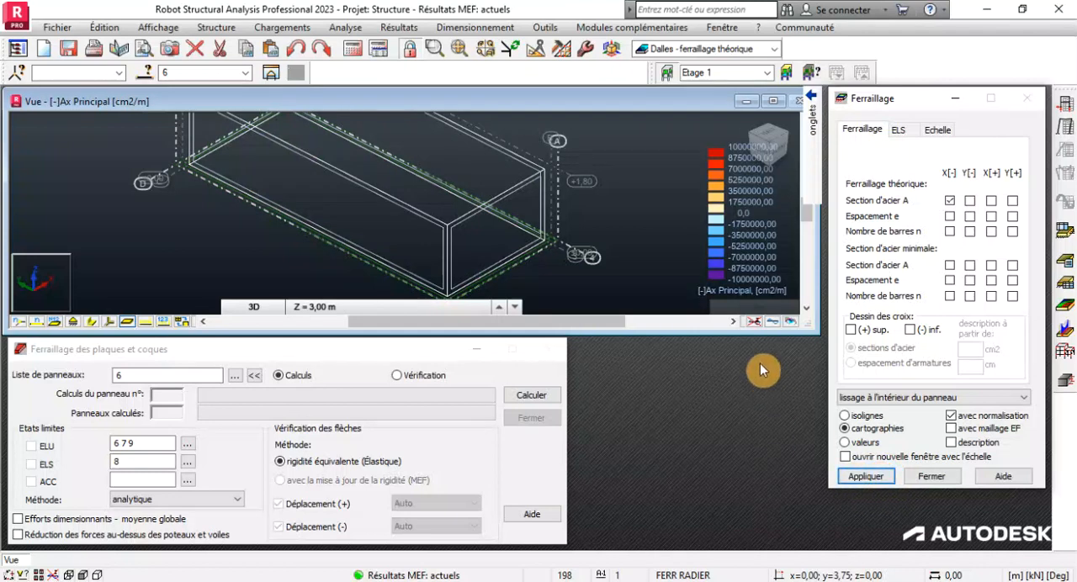
{"action": "mouse_move", "coordinate": [739, 160]}
{"action": "scroll", "coordinate": [591, 175], "scroll_direction": "down", "scroll_amount": 2}
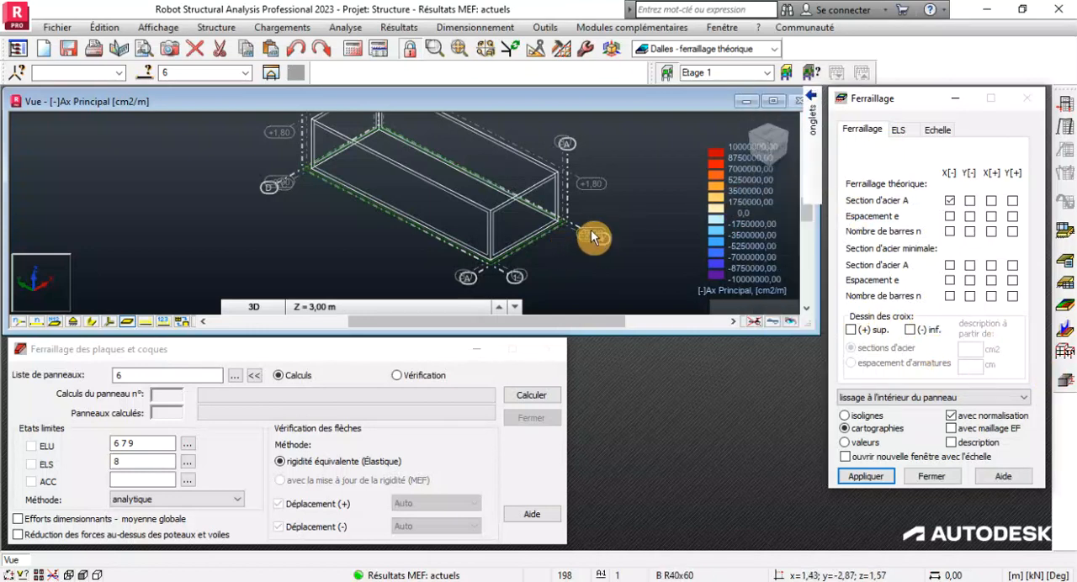
{"action": "scroll", "coordinate": [594, 236], "scroll_direction": "up", "scroll_amount": 1}
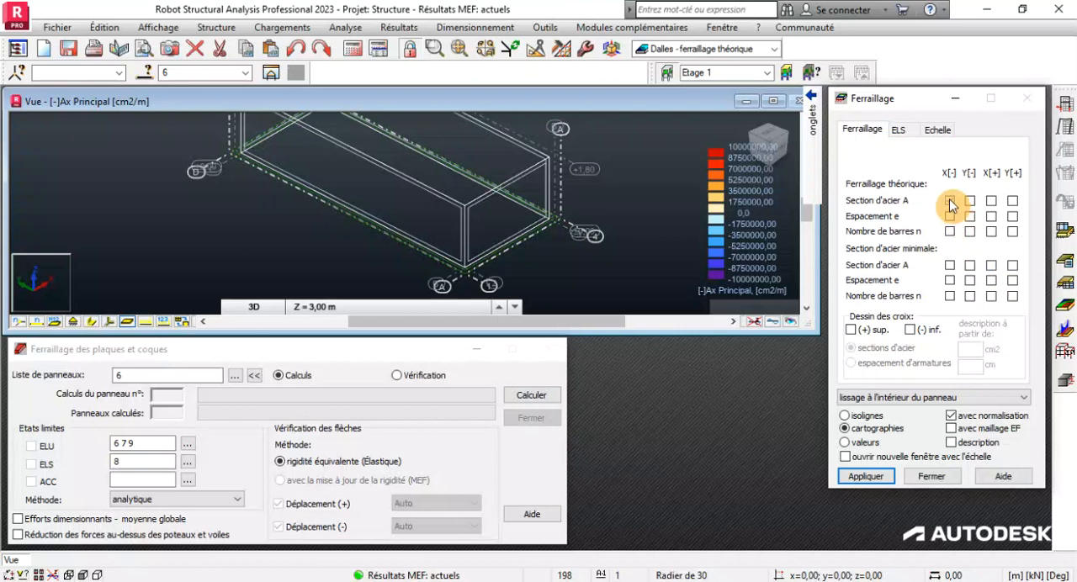
{"action": "left_click", "coordinate": [897, 477]}
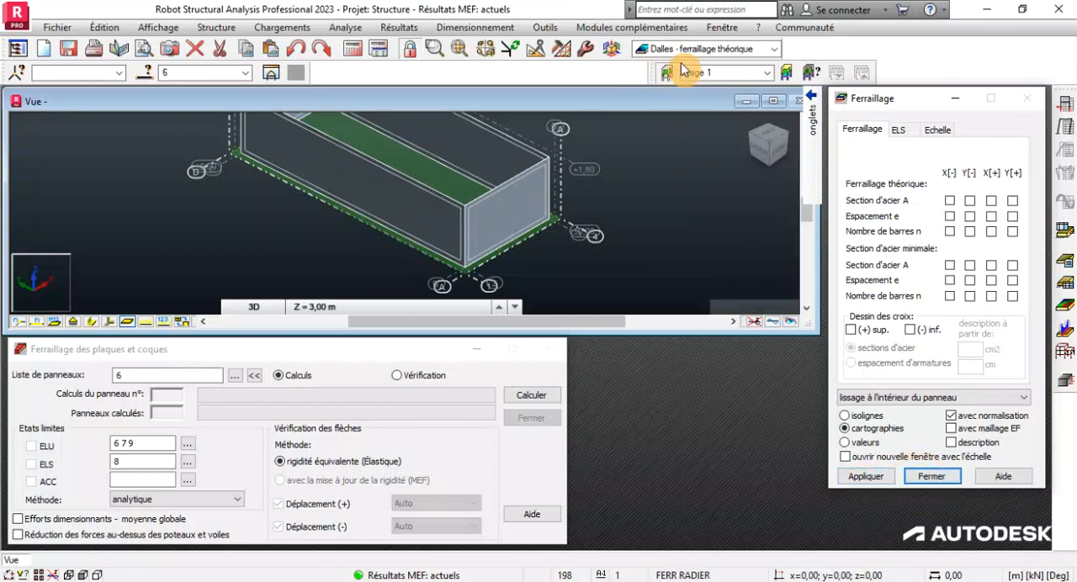
Switch to the Dalles - ferraillage layout under Dimensionnement Béton Armé and enlarge its drawing view.
{"action": "left_click", "coordinate": [774, 49]}
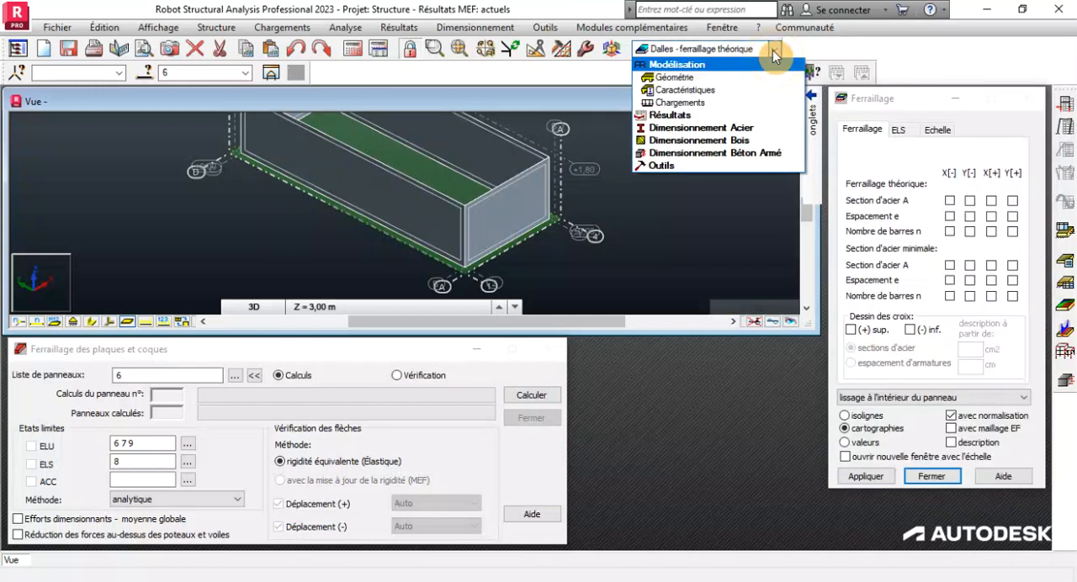
{"action": "left_click", "coordinate": [696, 153]}
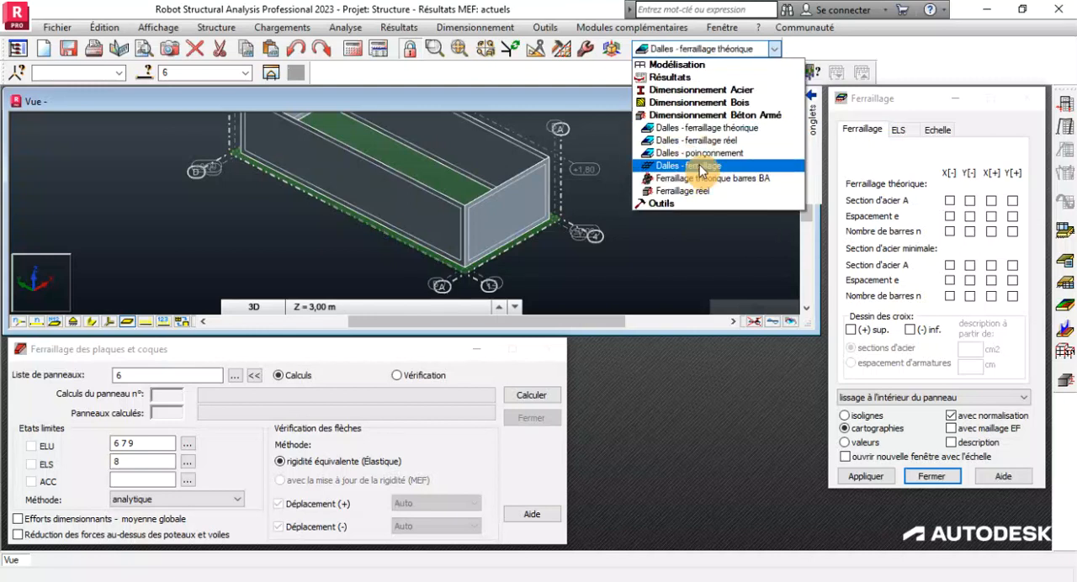
{"action": "left_click", "coordinate": [699, 165]}
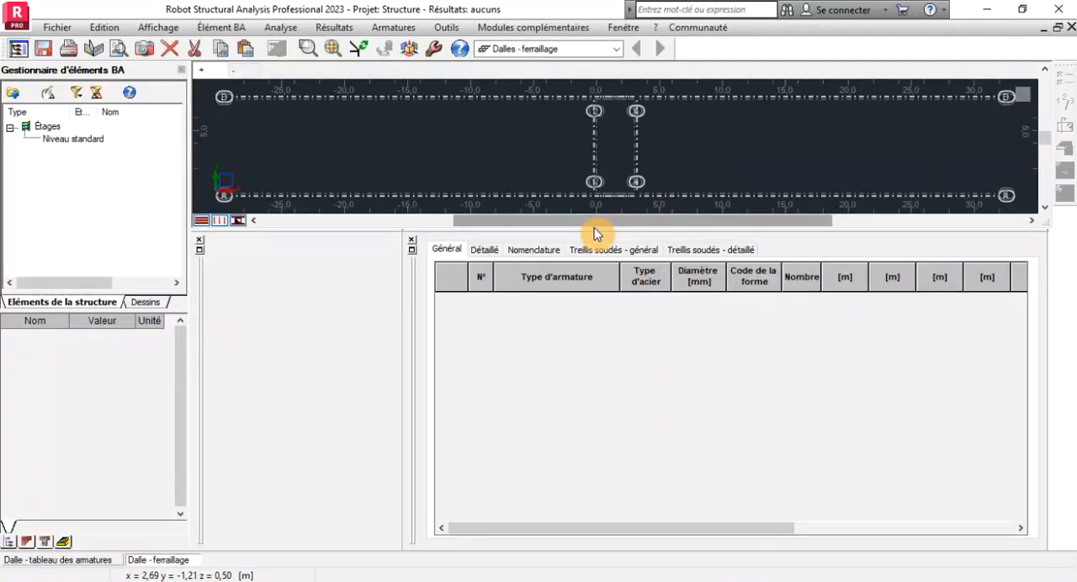
{"action": "left_click_drag", "start_coordinate": [524, 226], "coordinate": [517, 380]}
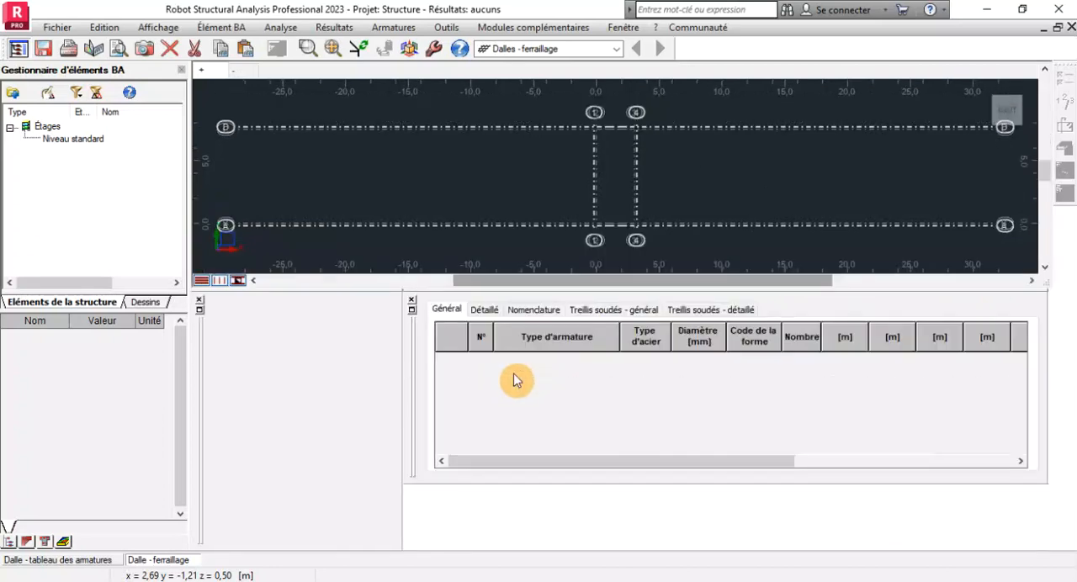
Examine the slab reinforcement drawing in both the + and - views and the properties of the Niveau standard level.
{"action": "scroll", "coordinate": [631, 202], "scroll_direction": "up", "scroll_amount": 2}
{"action": "scroll", "coordinate": [627, 203], "scroll_direction": "down", "scroll_amount": 5}
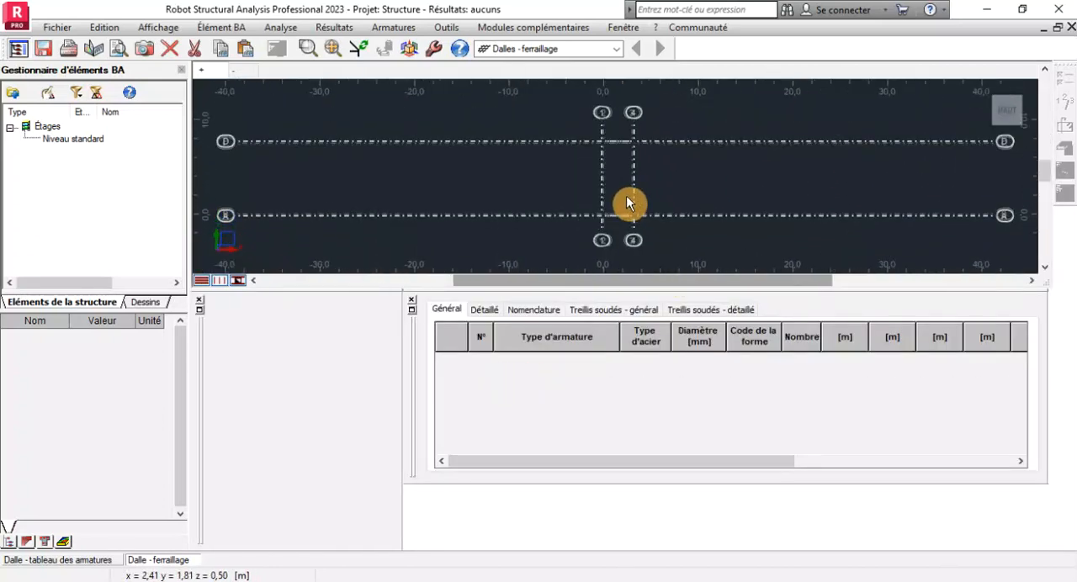
{"action": "left_click", "coordinate": [238, 70]}
{"action": "scroll", "coordinate": [619, 205], "scroll_direction": "down", "scroll_amount": 2}
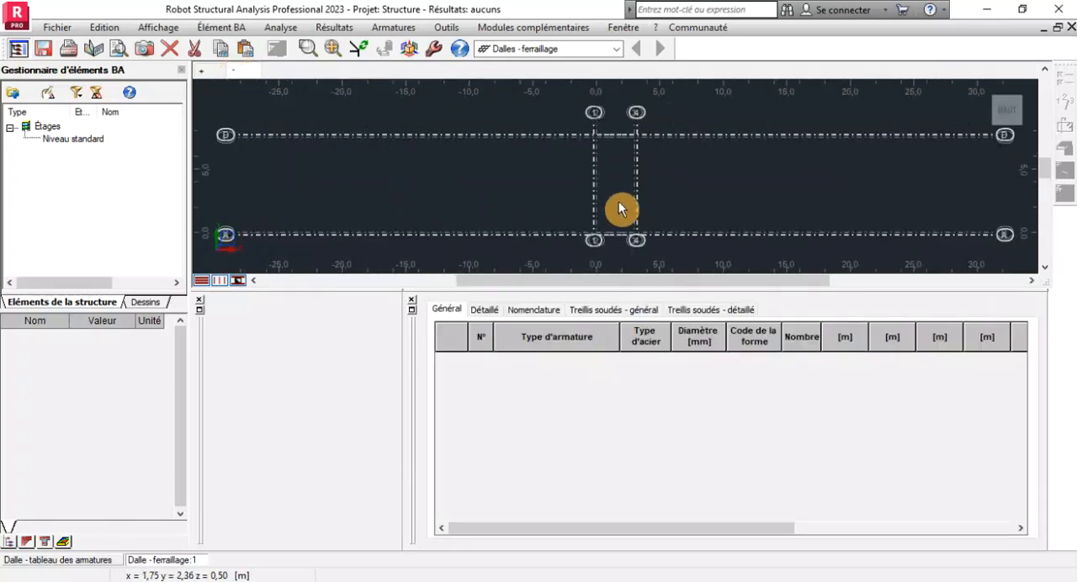
{"action": "scroll", "coordinate": [619, 205], "scroll_direction": "down", "scroll_amount": 1}
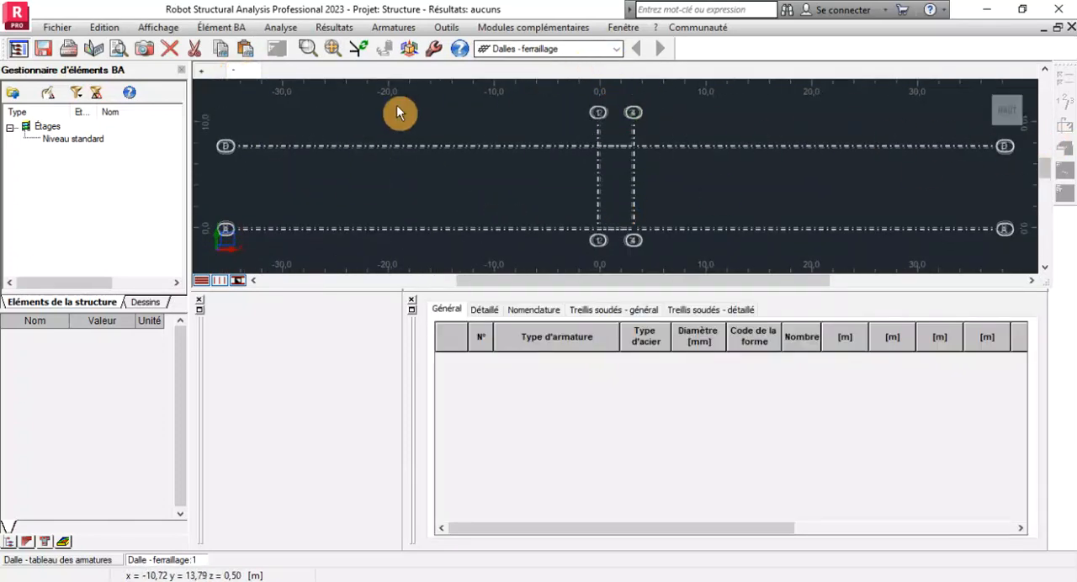
{"action": "left_click", "coordinate": [46, 139]}
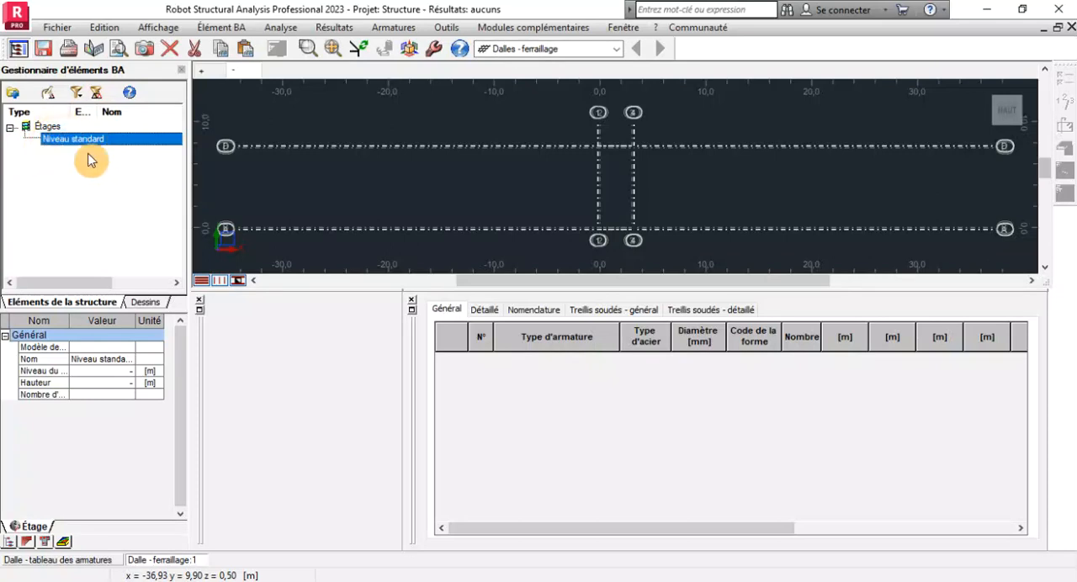
{"action": "scroll", "coordinate": [532, 176], "scroll_direction": "down", "scroll_amount": 2}
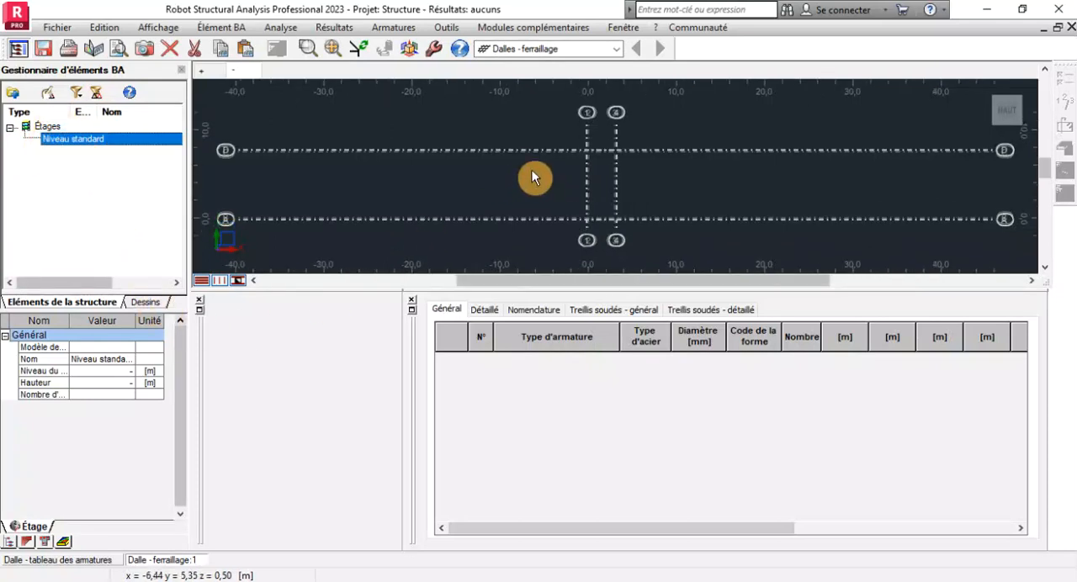
Switch to the Dalles - ferraillage réel layout and examine the reinforcement map in a 3D view.
{"action": "left_click", "coordinate": [616, 49]}
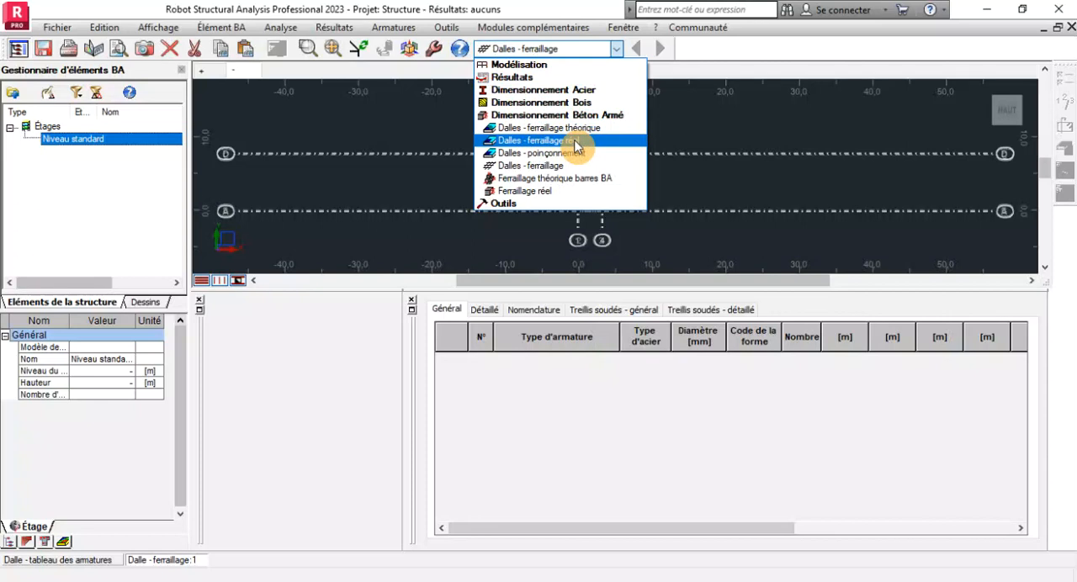
{"action": "left_click", "coordinate": [577, 145]}
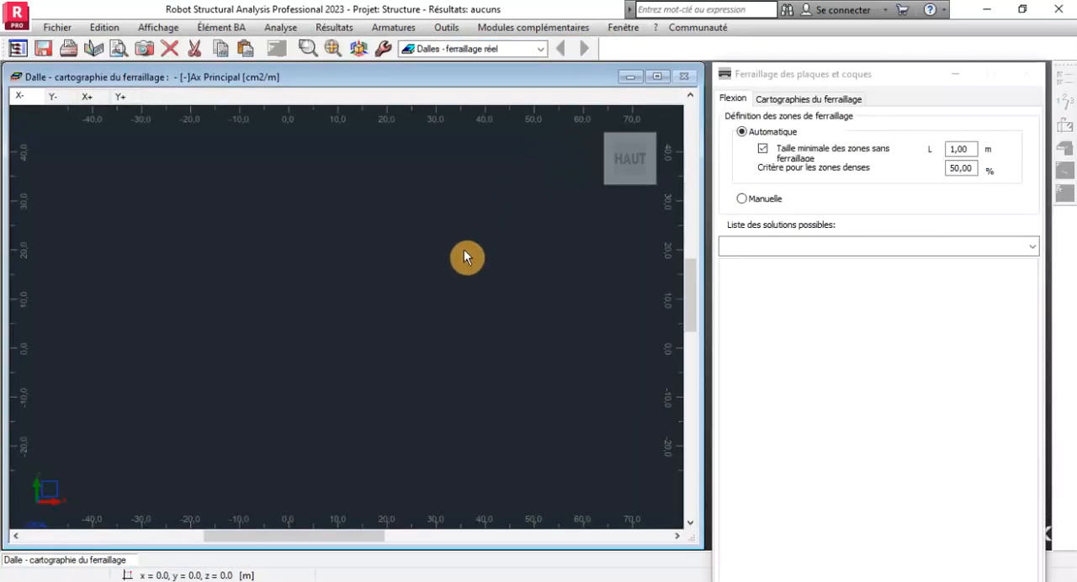
{"action": "scroll", "coordinate": [429, 262], "scroll_direction": "down", "scroll_amount": 3}
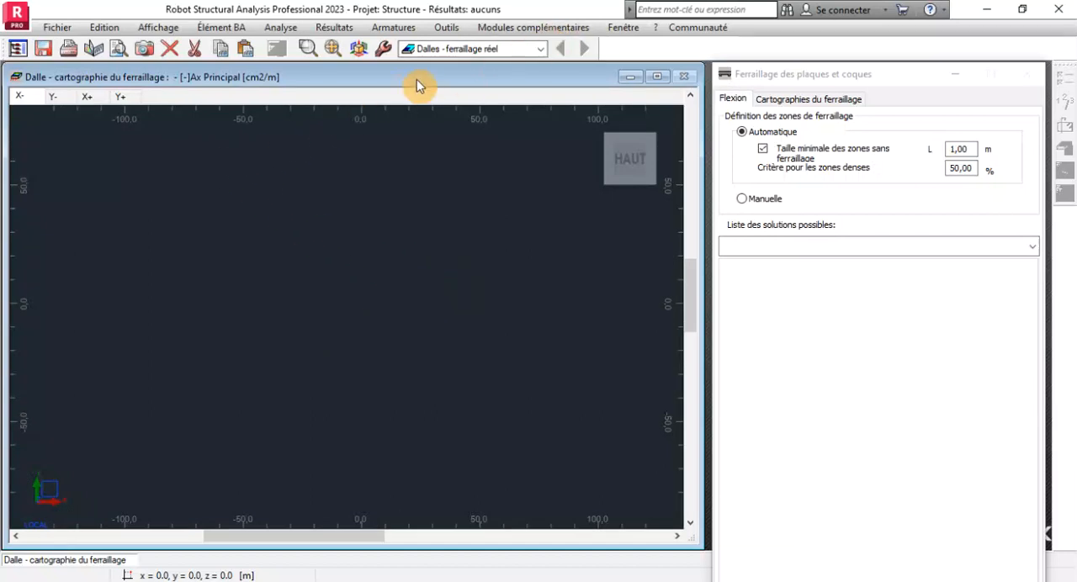
{"action": "mouse_move", "coordinate": [620, 164]}
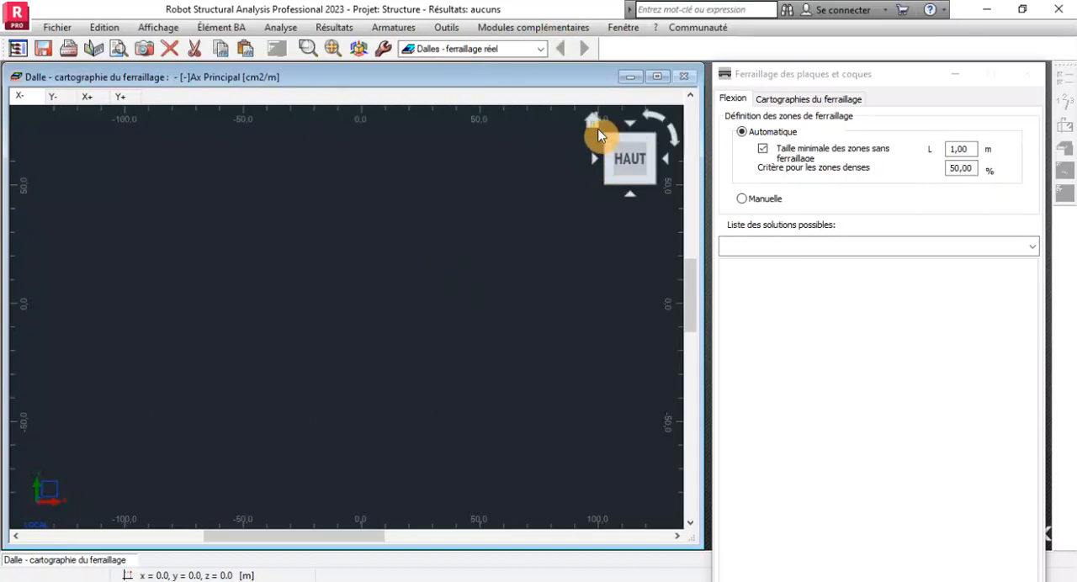
{"action": "left_click", "coordinate": [592, 124]}
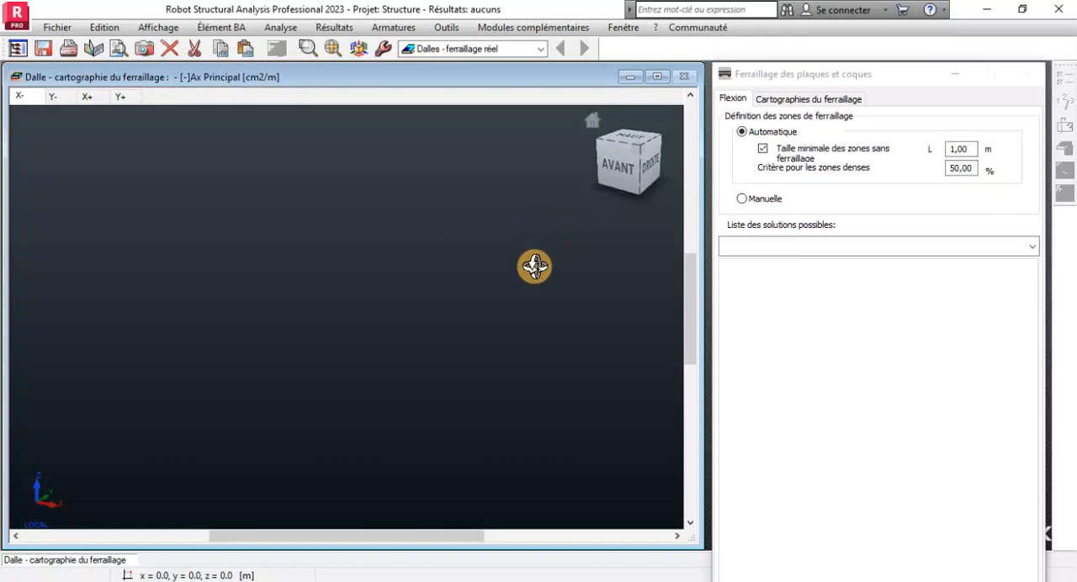
Switch back to the Géométrie layout under Modélisation to show the raft and wall model.
{"action": "left_click", "coordinate": [542, 50]}
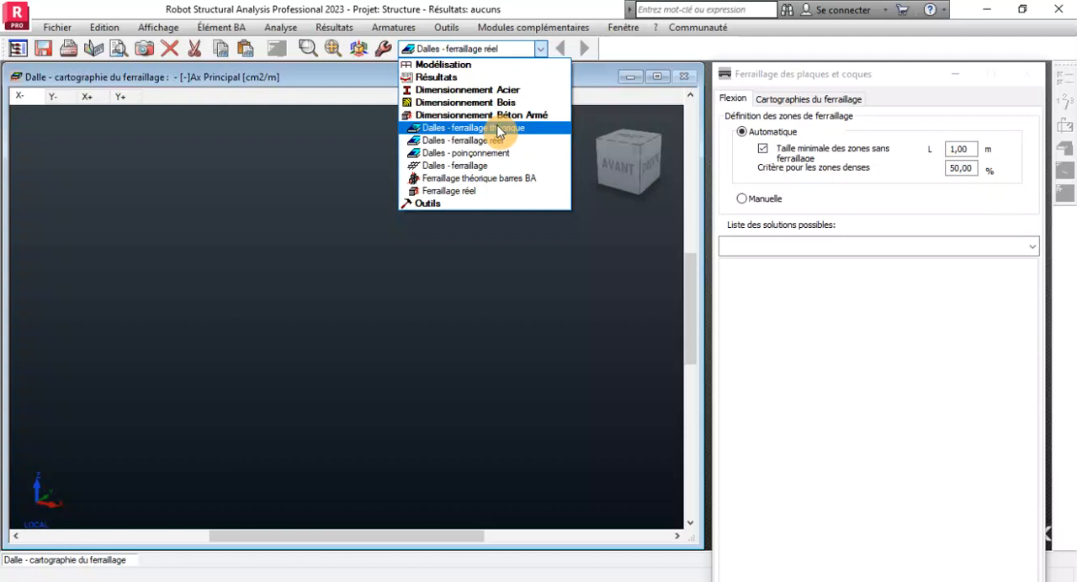
{"action": "left_click", "coordinate": [446, 64]}
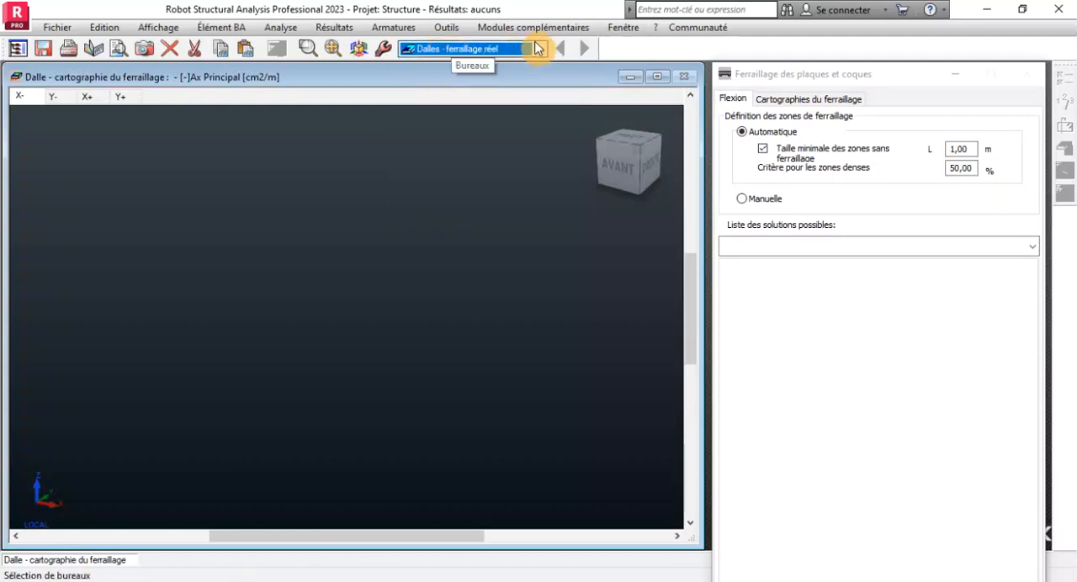
{"action": "left_click", "coordinate": [540, 49]}
{"action": "left_click", "coordinate": [445, 65]}
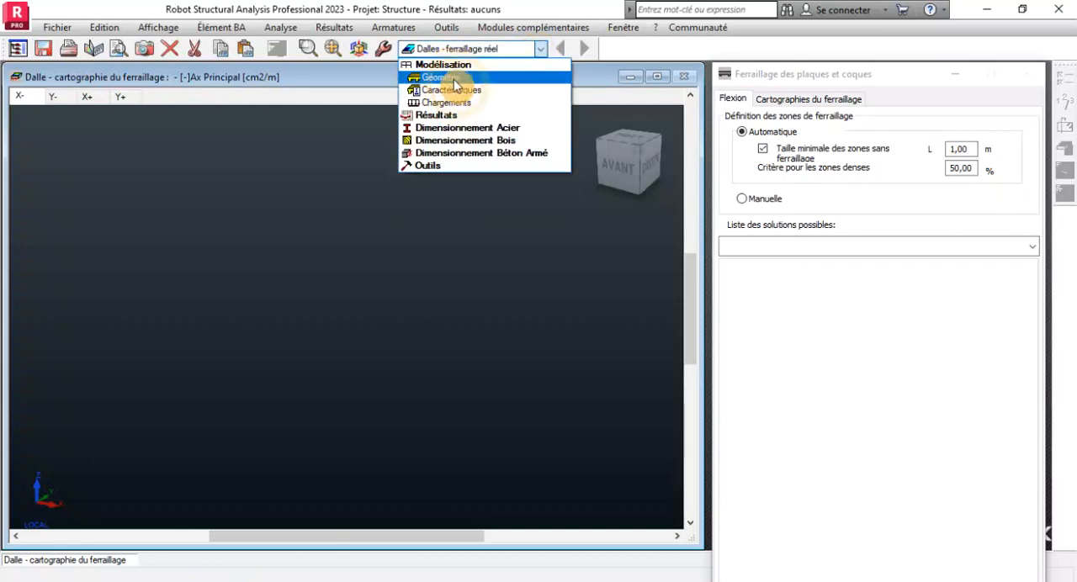
{"action": "left_click", "coordinate": [439, 77]}
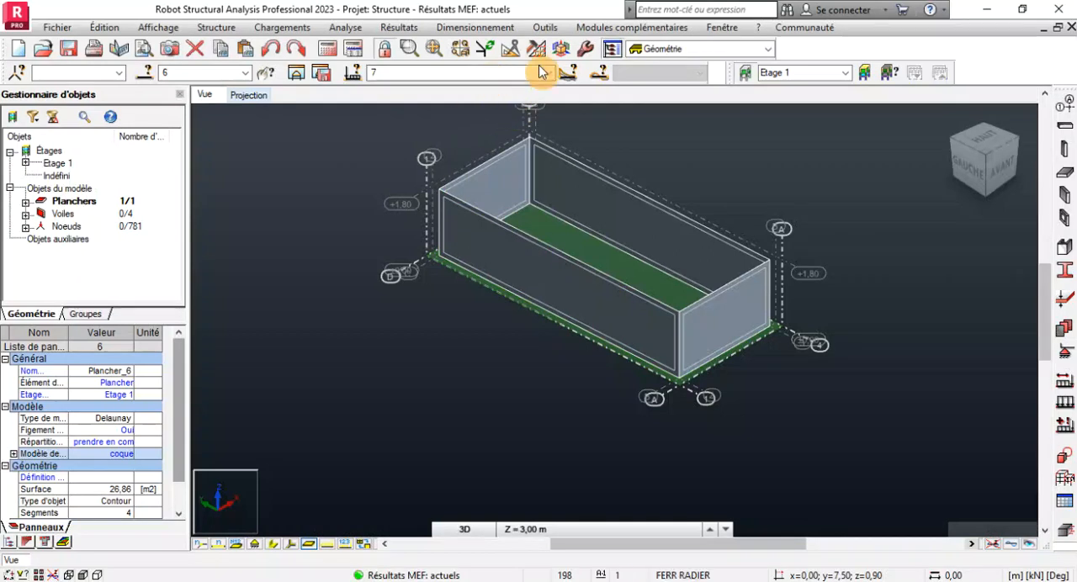
Start the real reinforcement design of RC elements for the selected raft panel 6.
{"action": "left_click", "coordinate": [454, 26]}
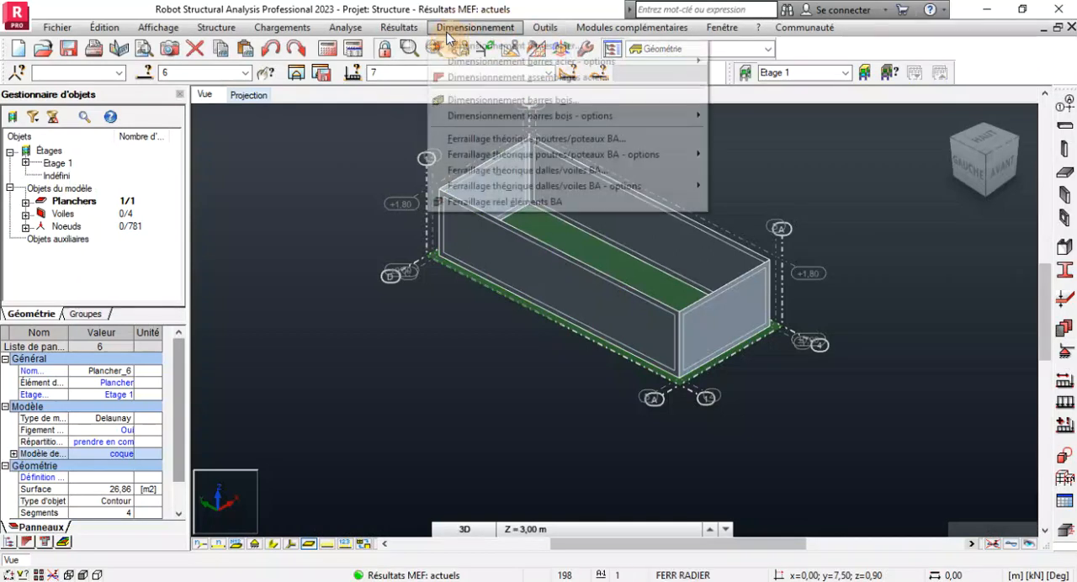
{"action": "left_click", "coordinate": [548, 203]}
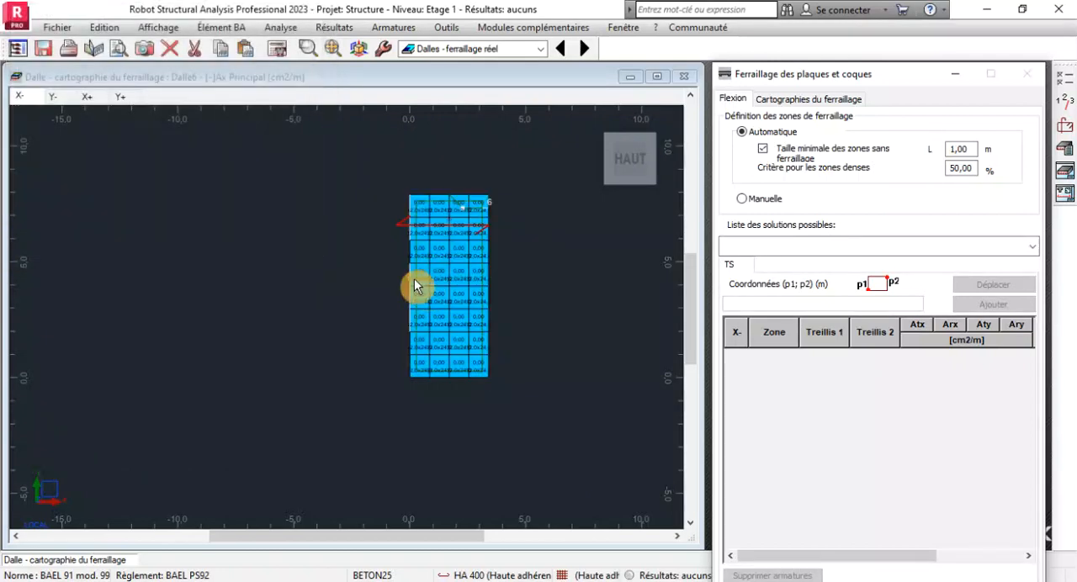
{"action": "scroll", "coordinate": [519, 313], "scroll_direction": "up", "scroll_amount": 2}
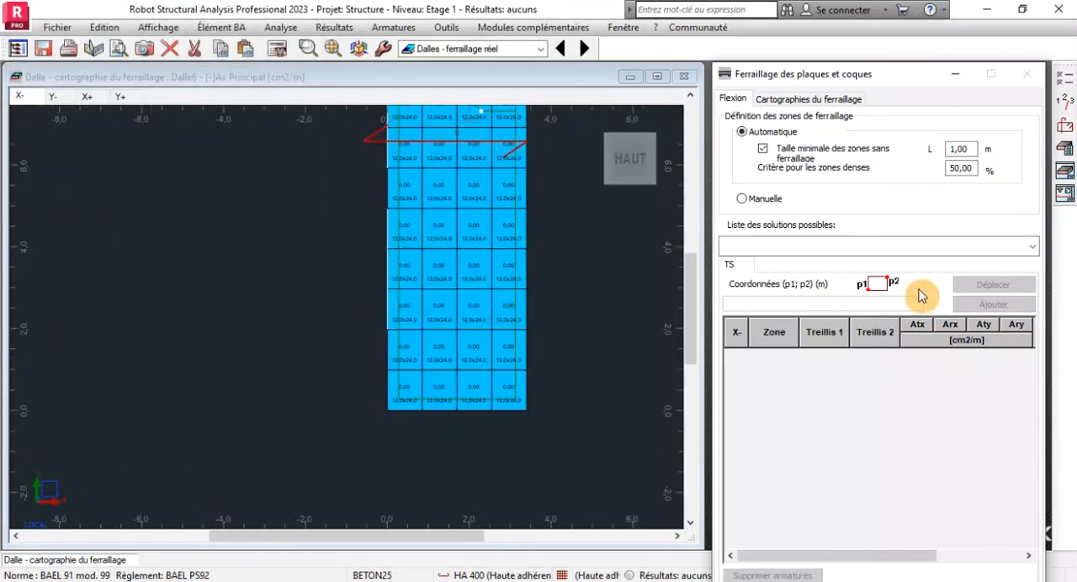
Accept the level parameters and set the slab's reinforcement mode to Barres with the same upper and lower reinforcement, reviewing the other layout settings.
{"action": "left_click", "coordinate": [1073, 105]}
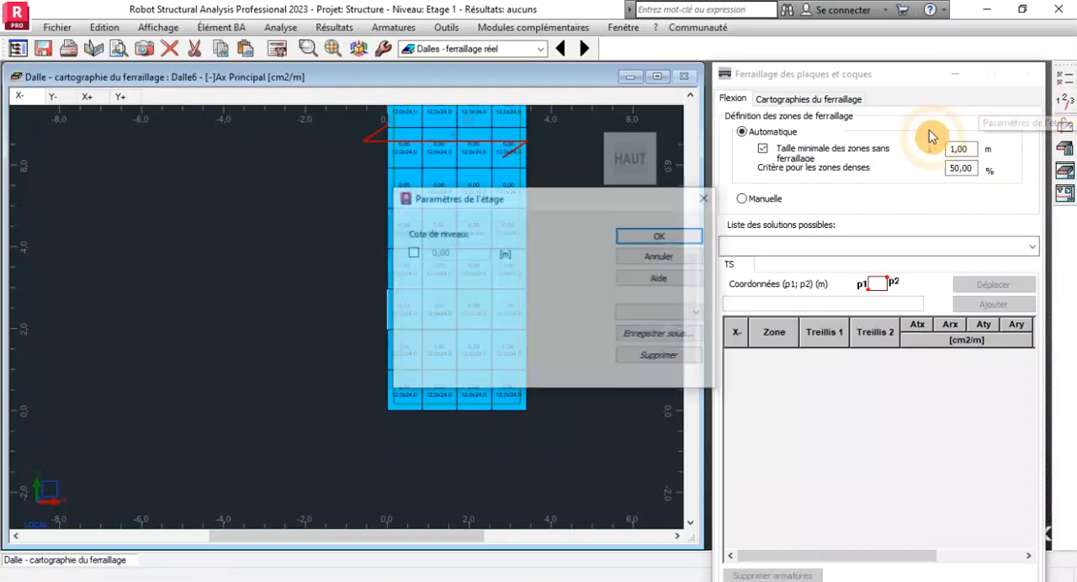
{"action": "left_click", "coordinate": [660, 235]}
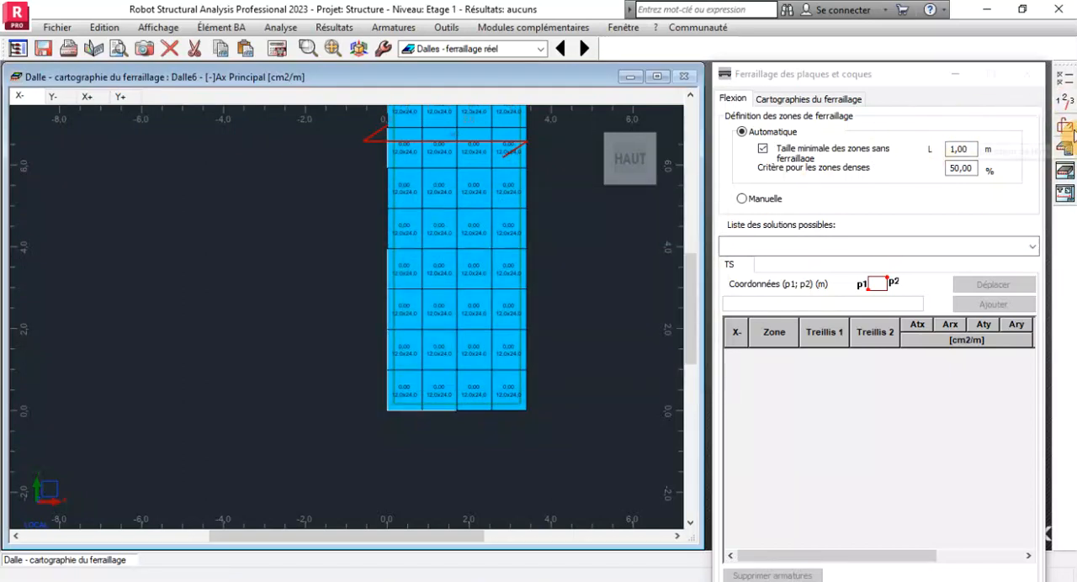
{"action": "left_click", "coordinate": [1057, 130]}
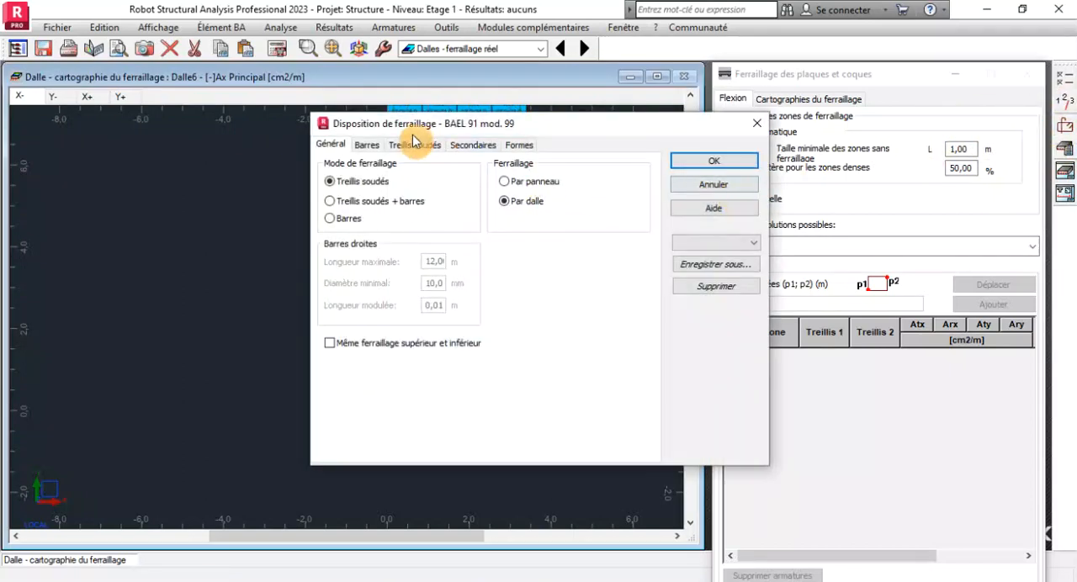
{"action": "left_click", "coordinate": [334, 218]}
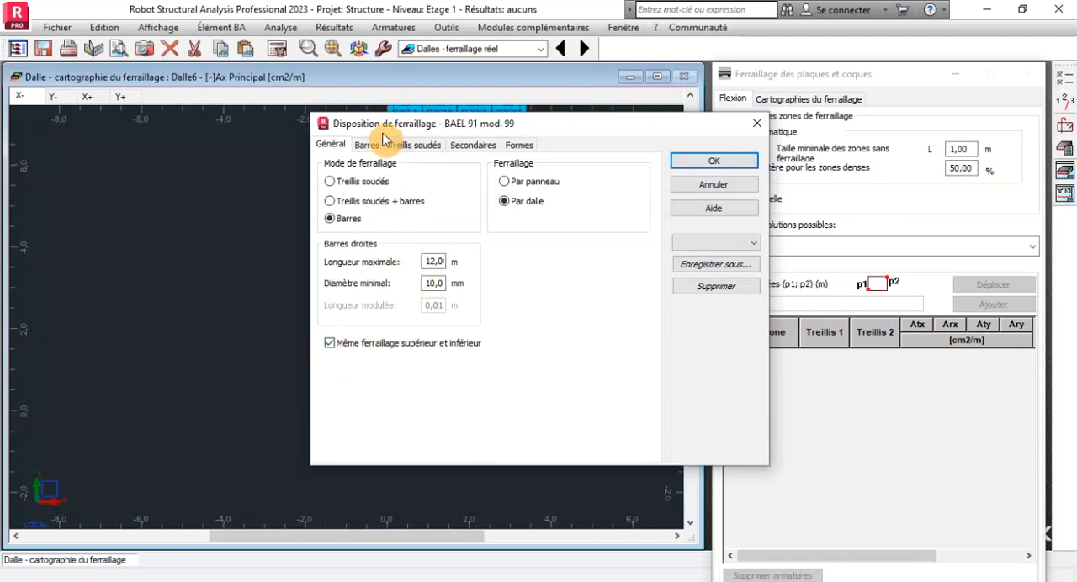
{"action": "left_click", "coordinate": [365, 146]}
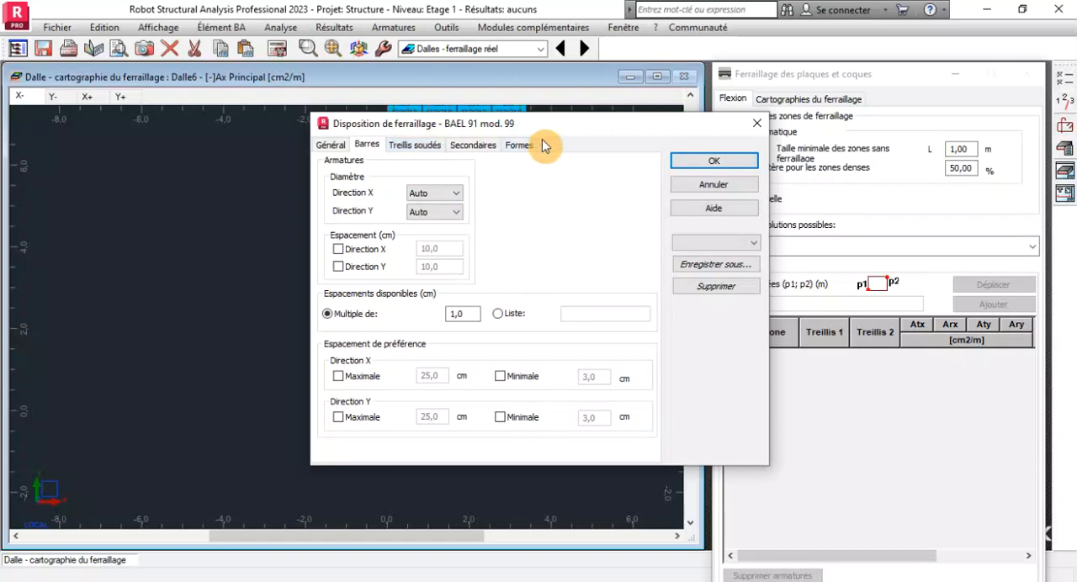
{"action": "left_click", "coordinate": [412, 145]}
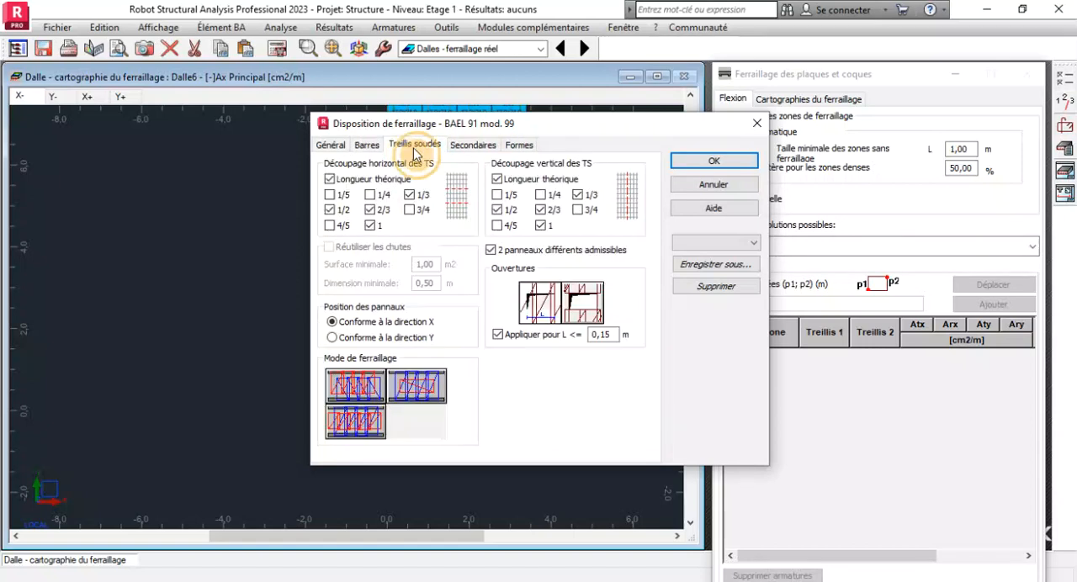
{"action": "left_click", "coordinate": [480, 145]}
{"action": "left_click", "coordinate": [515, 145]}
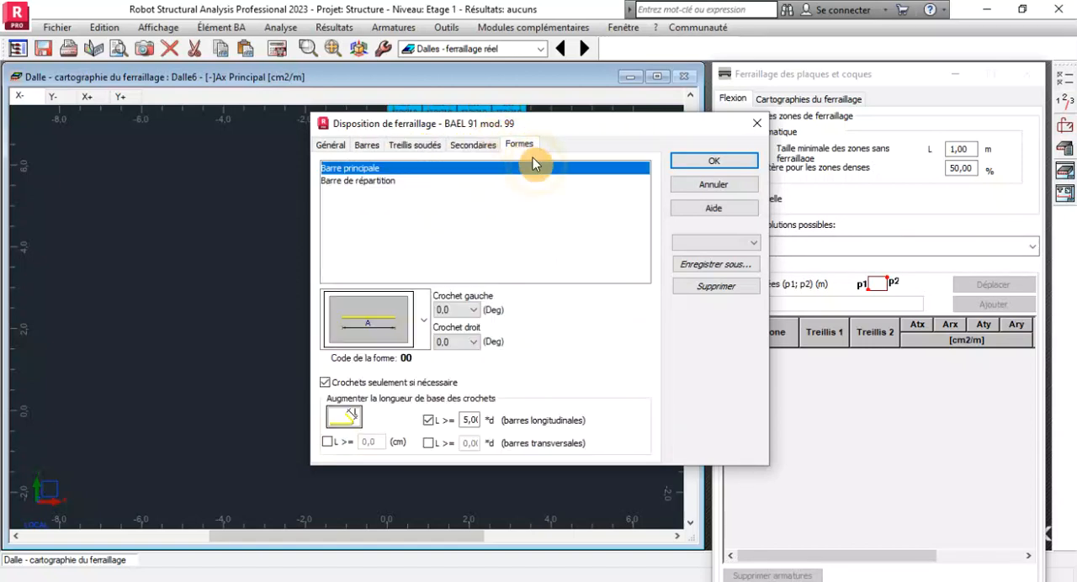
{"action": "left_click", "coordinate": [714, 159]}
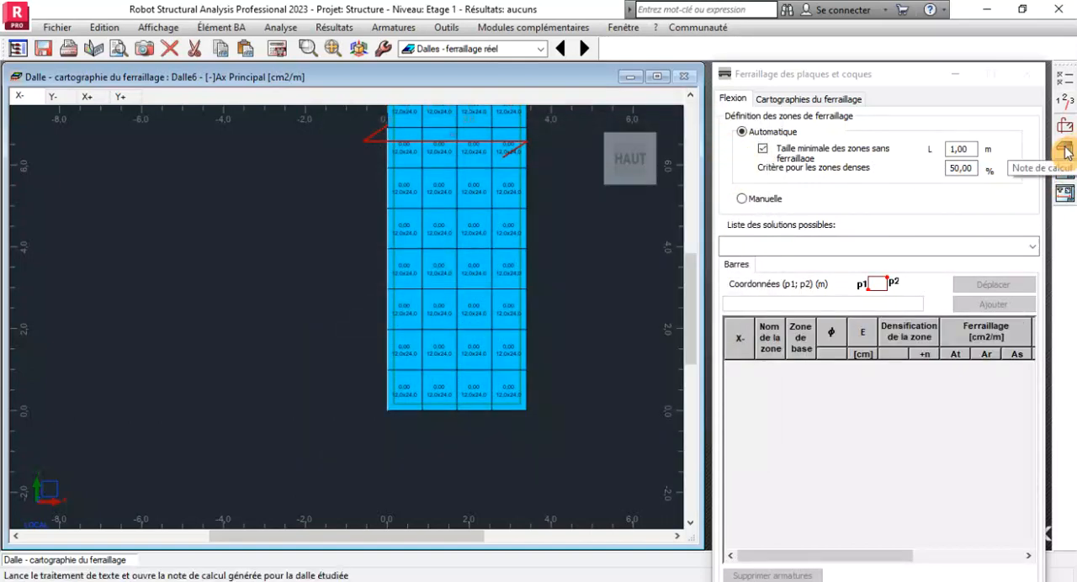
Calculate the slab's real reinforcement with the default calculation options and open its execution plans.
{"action": "left_click", "coordinate": [282, 53]}
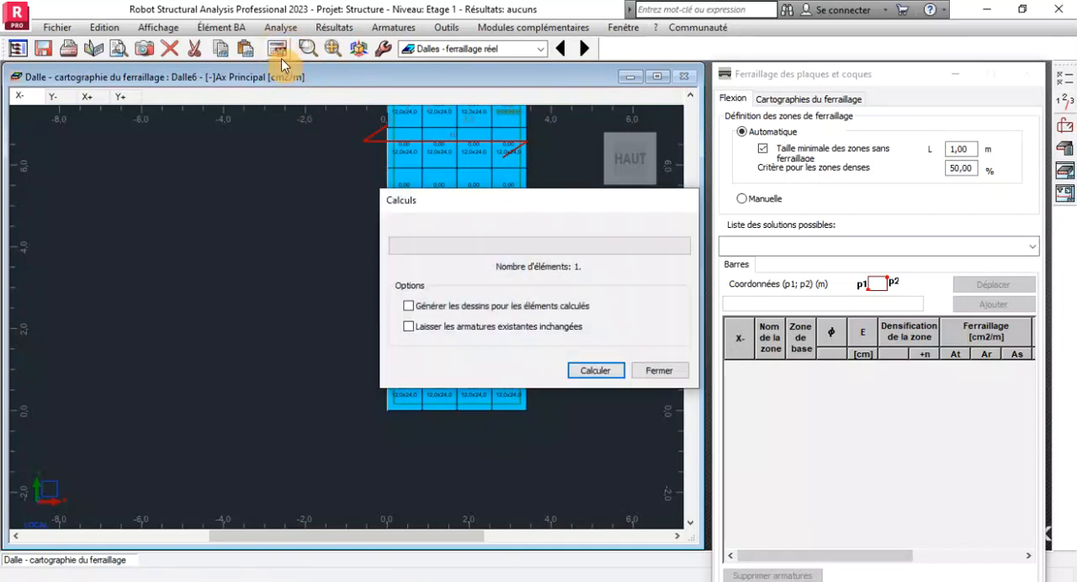
{"action": "left_click", "coordinate": [591, 372]}
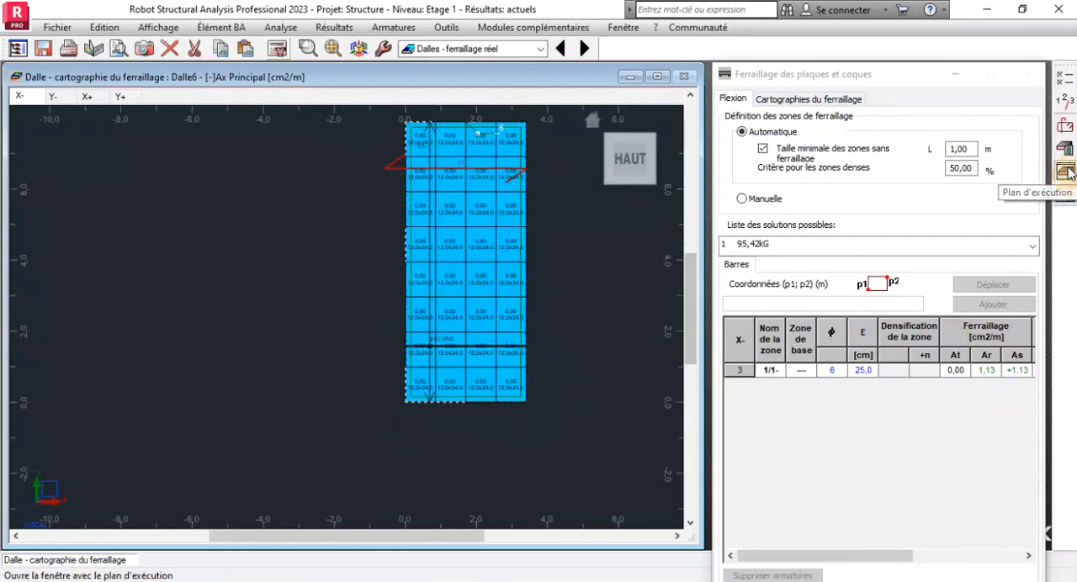
{"action": "left_click", "coordinate": [1065, 172]}
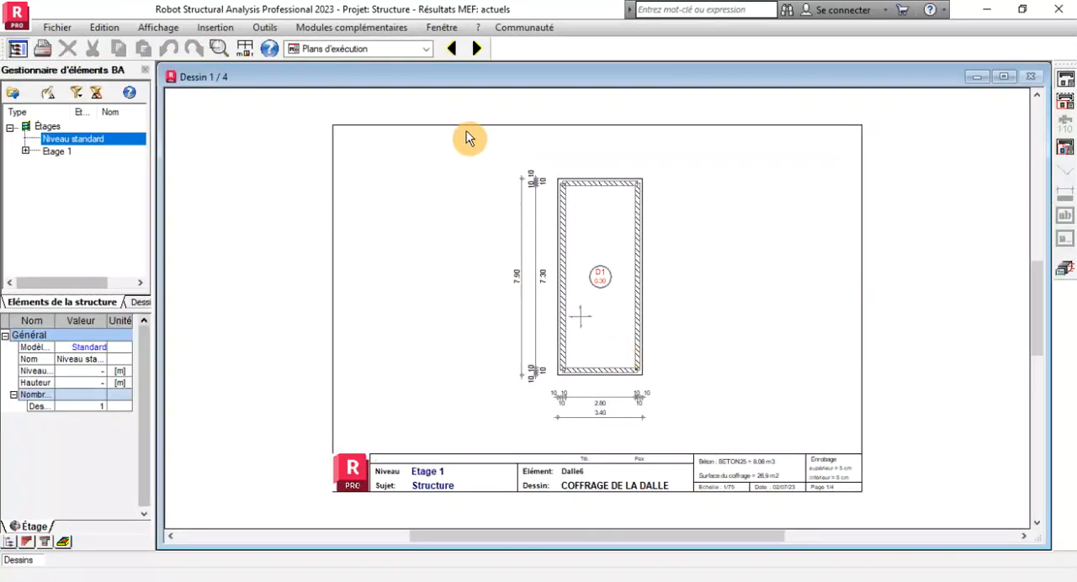
Examine the slab's lower reinforcement drawing and formwork drawing, and return to the reinforcement map.
{"action": "left_click", "coordinate": [478, 51]}
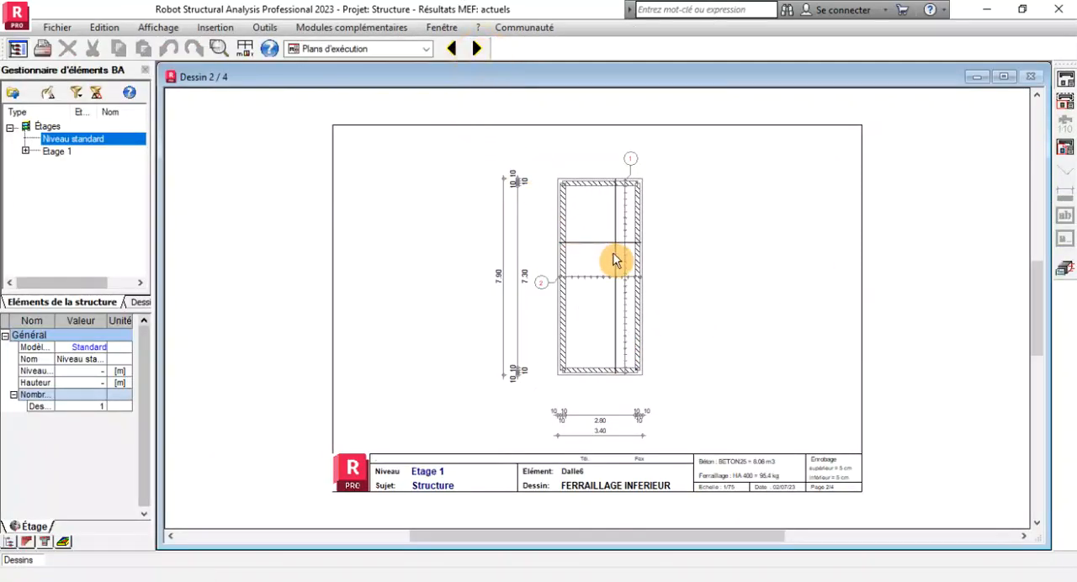
{"action": "scroll", "coordinate": [610, 269], "scroll_direction": "up", "scroll_amount": 2}
{"action": "scroll", "coordinate": [590, 294], "scroll_direction": "up", "scroll_amount": 1}
{"action": "scroll", "coordinate": [554, 298], "scroll_direction": "down", "scroll_amount": 1}
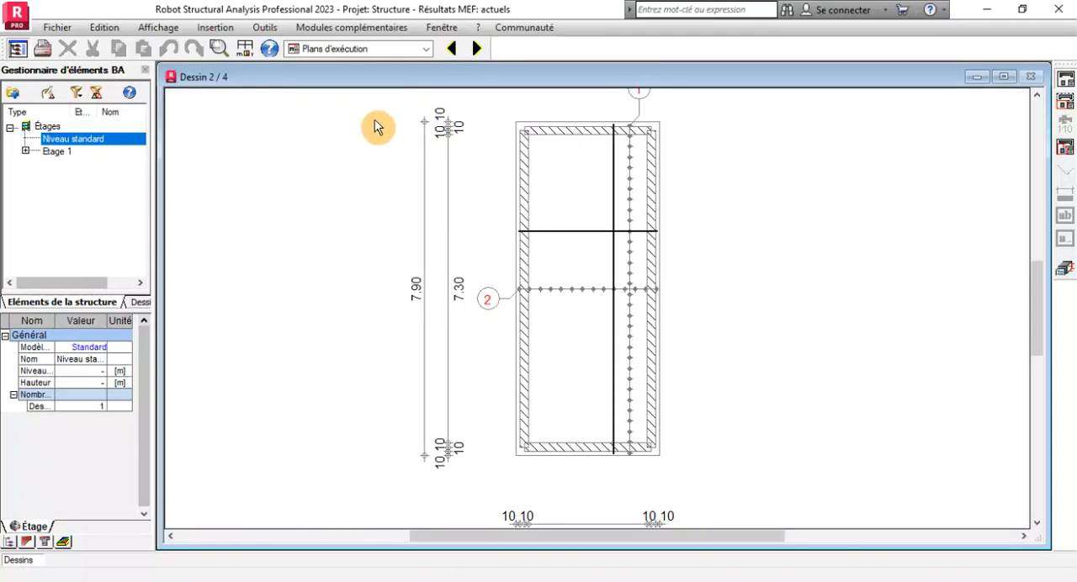
{"action": "left_click", "coordinate": [451, 50]}
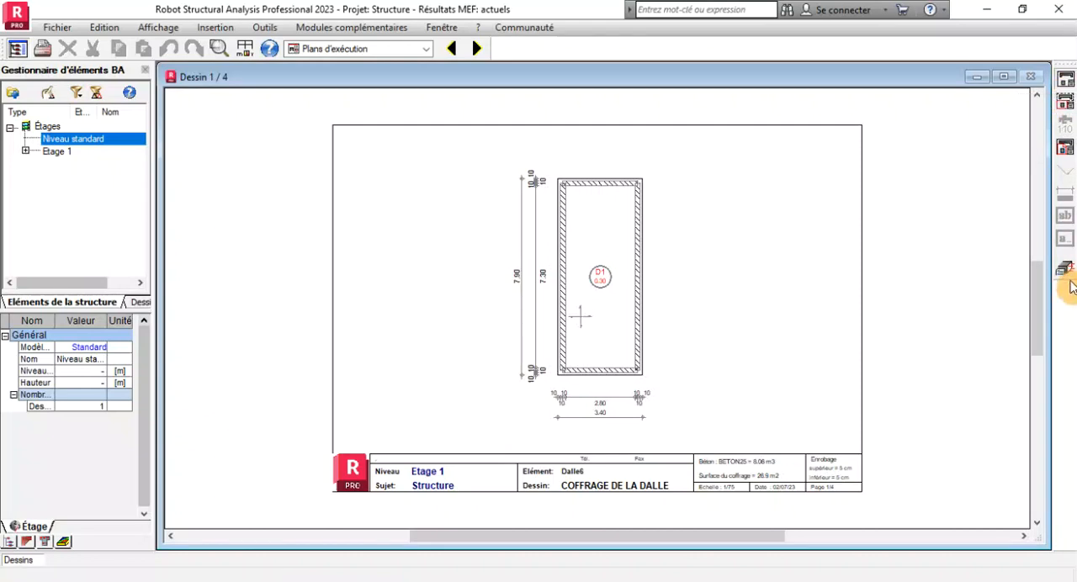
{"action": "left_click", "coordinate": [1067, 275]}
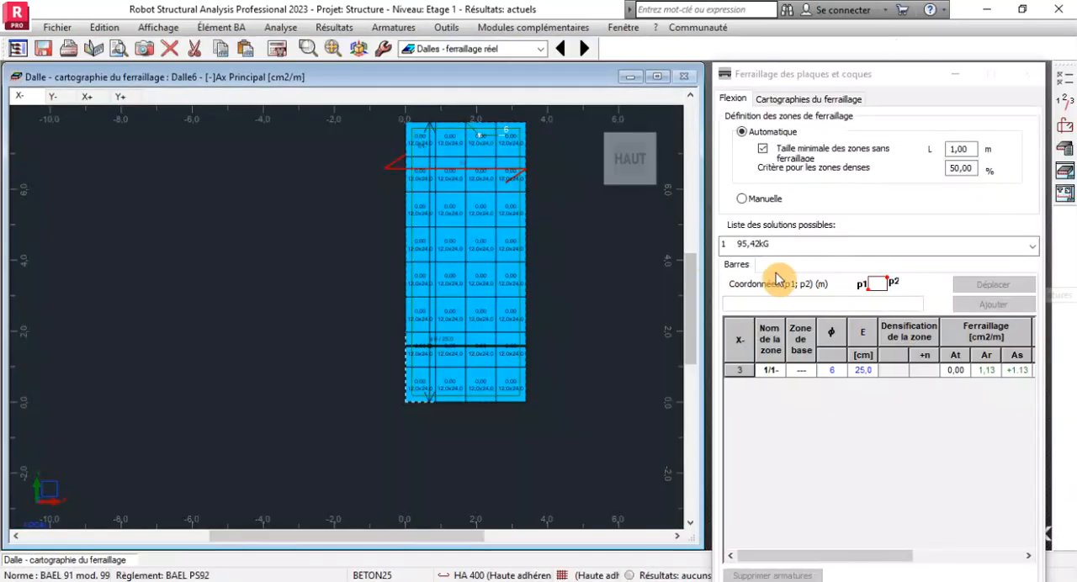
Display the slab's reinforcement table (Tableau des armatures), close it, and look through the other Armatures commands.
{"action": "left_click", "coordinate": [373, 30]}
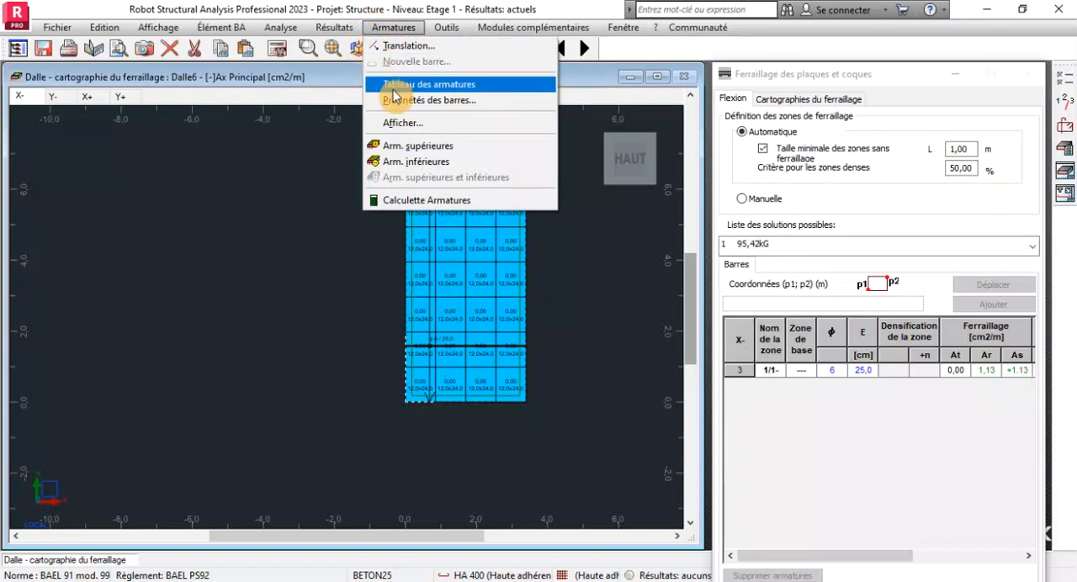
{"action": "left_click", "coordinate": [453, 87]}
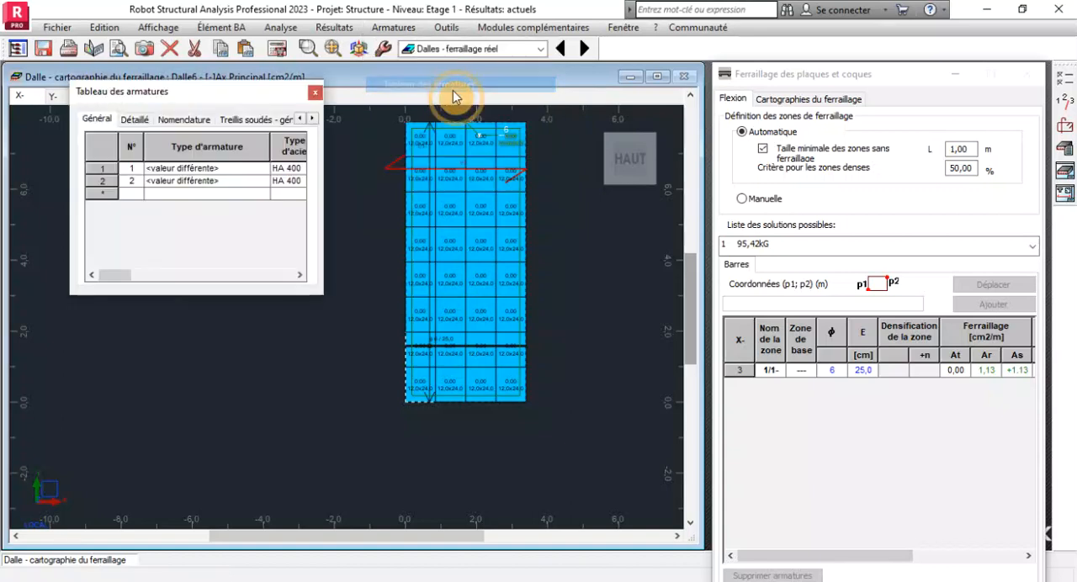
{"action": "left_click", "coordinate": [312, 95]}
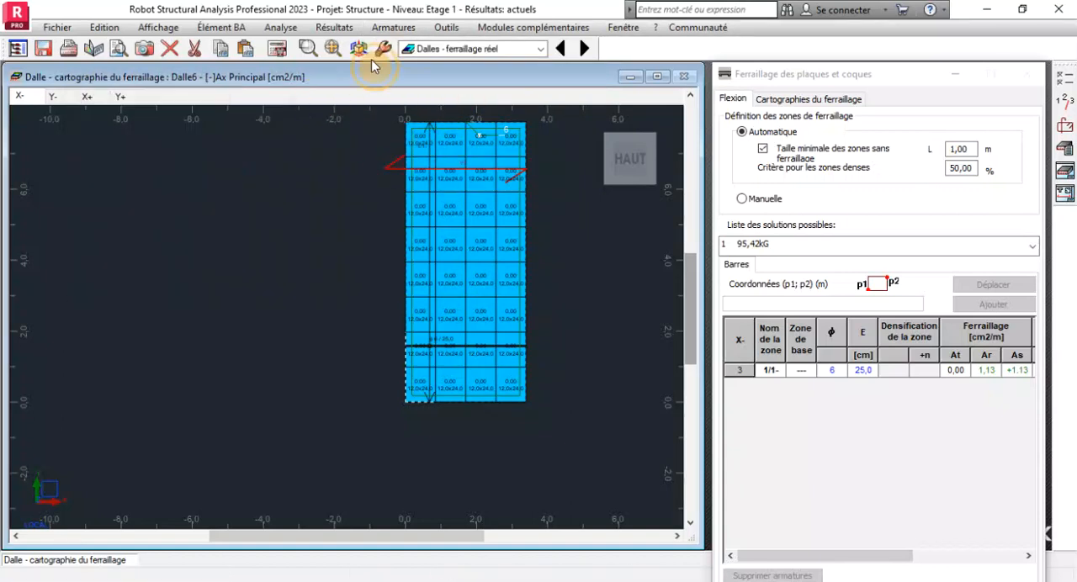
{"action": "left_click", "coordinate": [394, 27]}
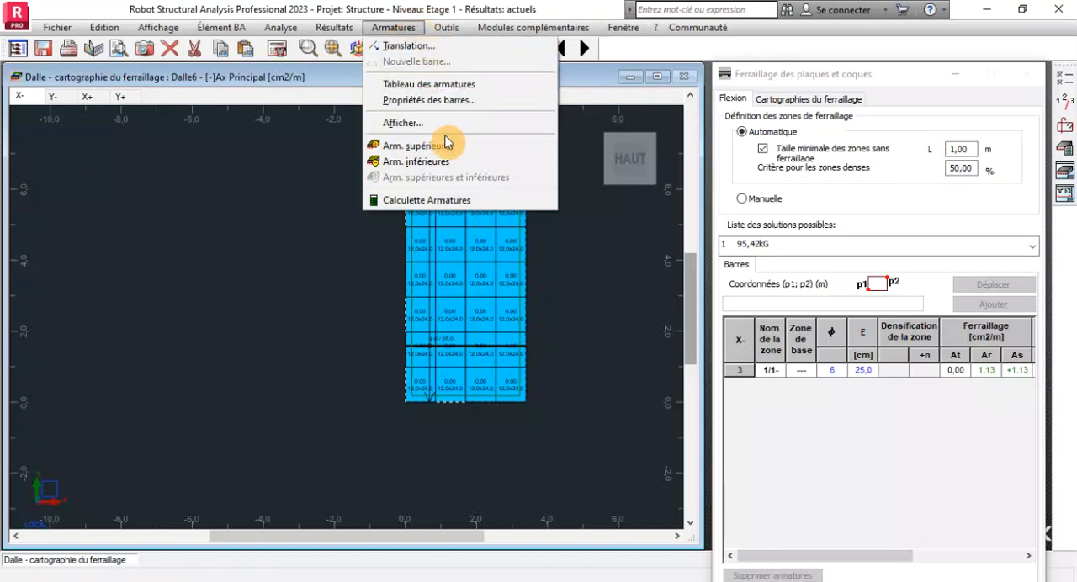
{"action": "left_click", "coordinate": [341, 211]}
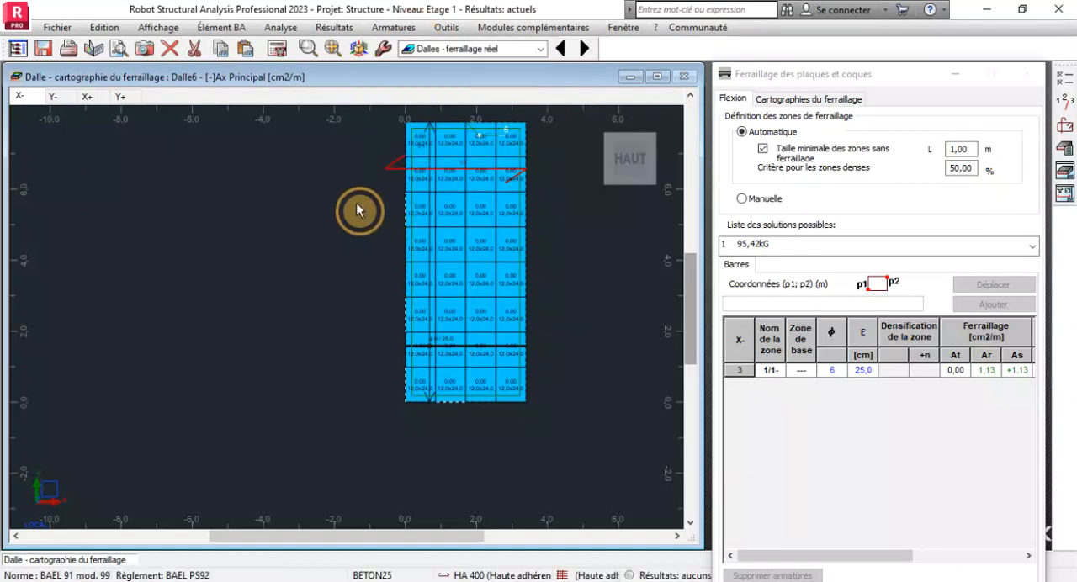
Open the slab's execution plans from the reinforcement map and examine the lower reinforcement drawing (Ferraillage inférieur).
{"action": "scroll", "coordinate": [453, 308], "scroll_direction": "down", "scroll_amount": 2}
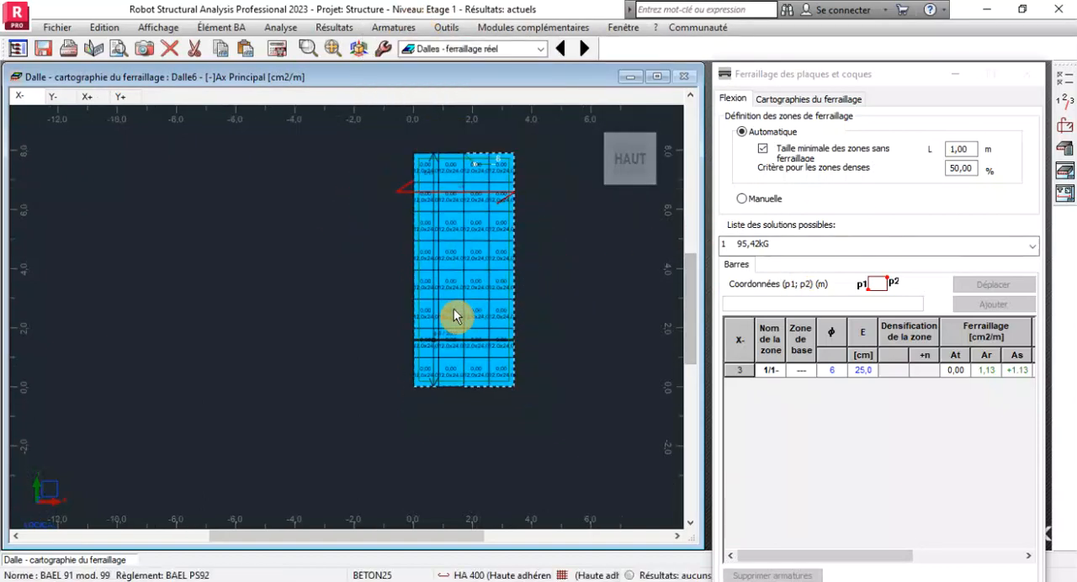
{"action": "scroll", "coordinate": [503, 277], "scroll_direction": "up", "scroll_amount": 2}
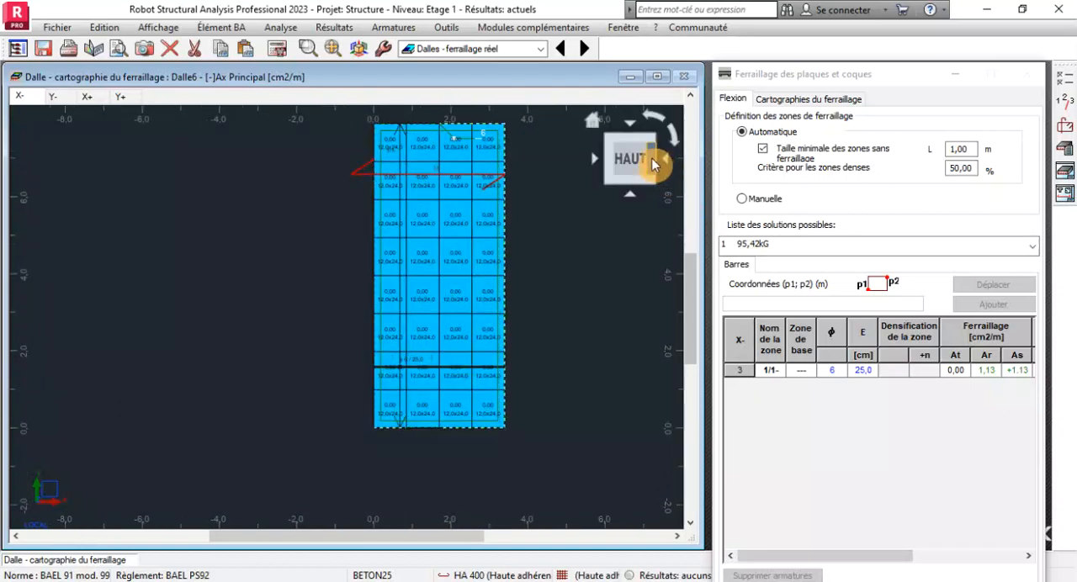
{"action": "left_click", "coordinate": [1065, 174]}
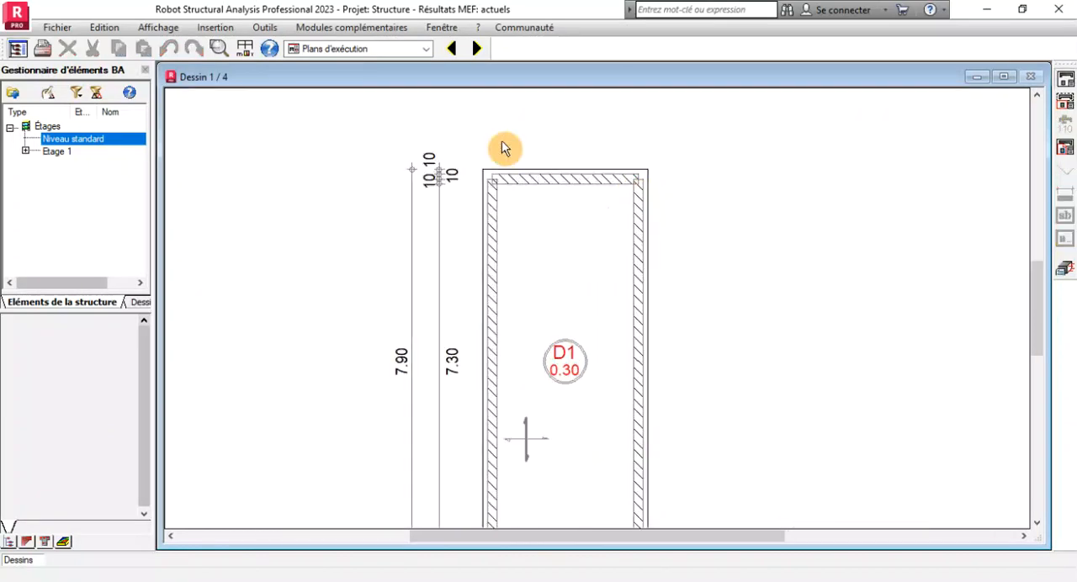
{"action": "left_click", "coordinate": [475, 50]}
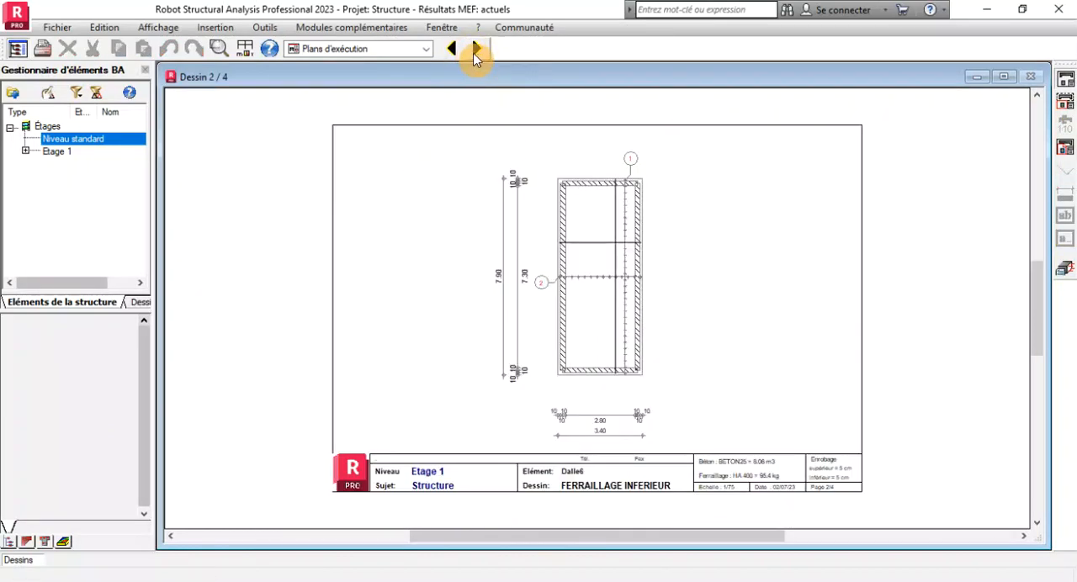
{"action": "scroll", "coordinate": [606, 175], "scroll_direction": "up", "scroll_amount": 3}
{"action": "scroll", "coordinate": [635, 184], "scroll_direction": "up", "scroll_amount": 2}
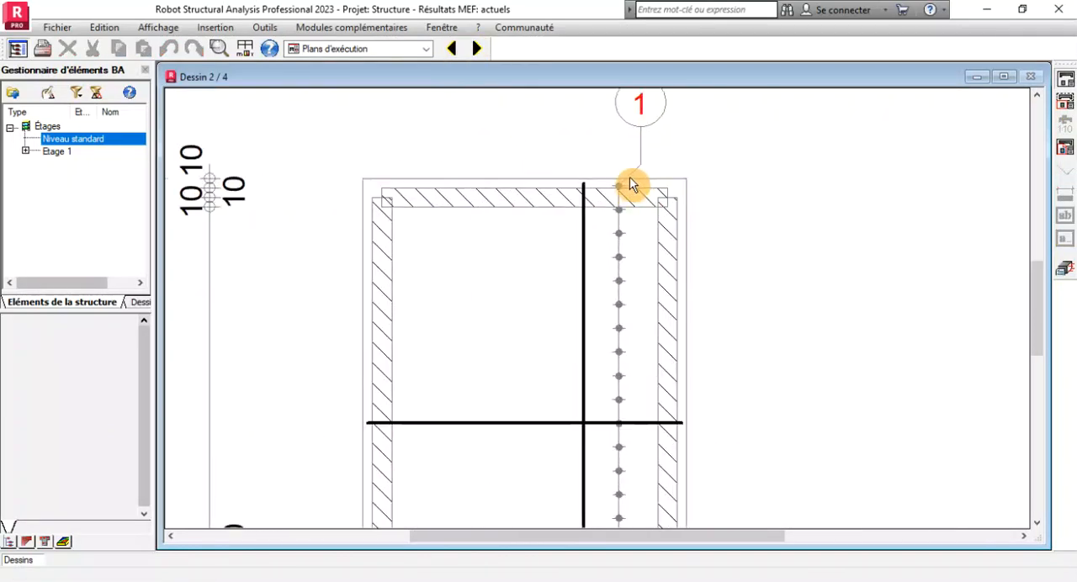
Examine the bar marks, quantities, diameters and lengths in the slab's bar schedule drawing (Nomenclature).
{"action": "left_click", "coordinate": [486, 54]}
{"action": "left_click", "coordinate": [485, 54]}
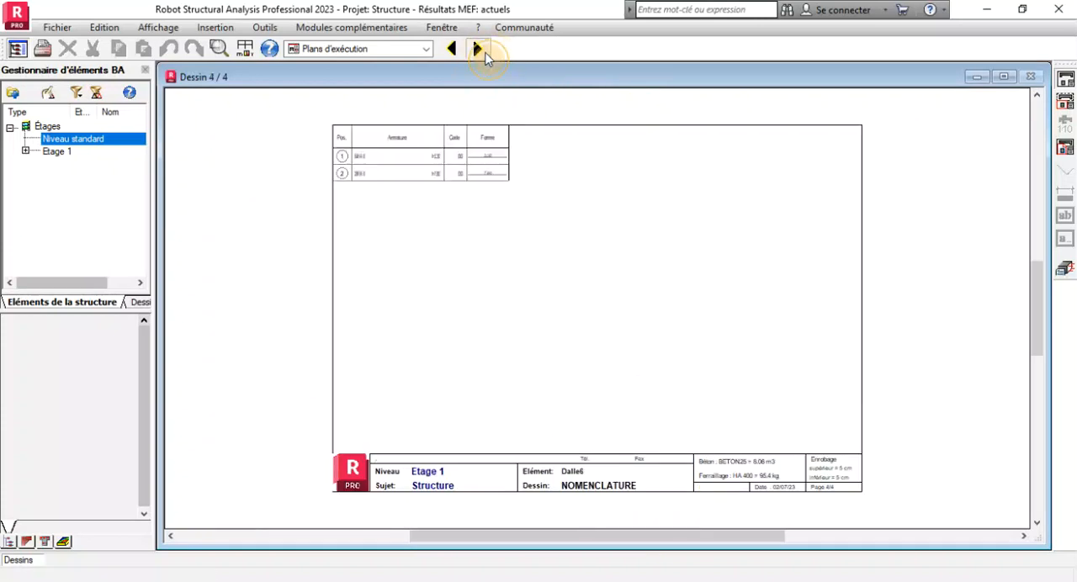
{"action": "scroll", "coordinate": [420, 140], "scroll_direction": "up", "scroll_amount": 3}
{"action": "scroll", "coordinate": [227, 209], "scroll_direction": "up", "scroll_amount": 2}
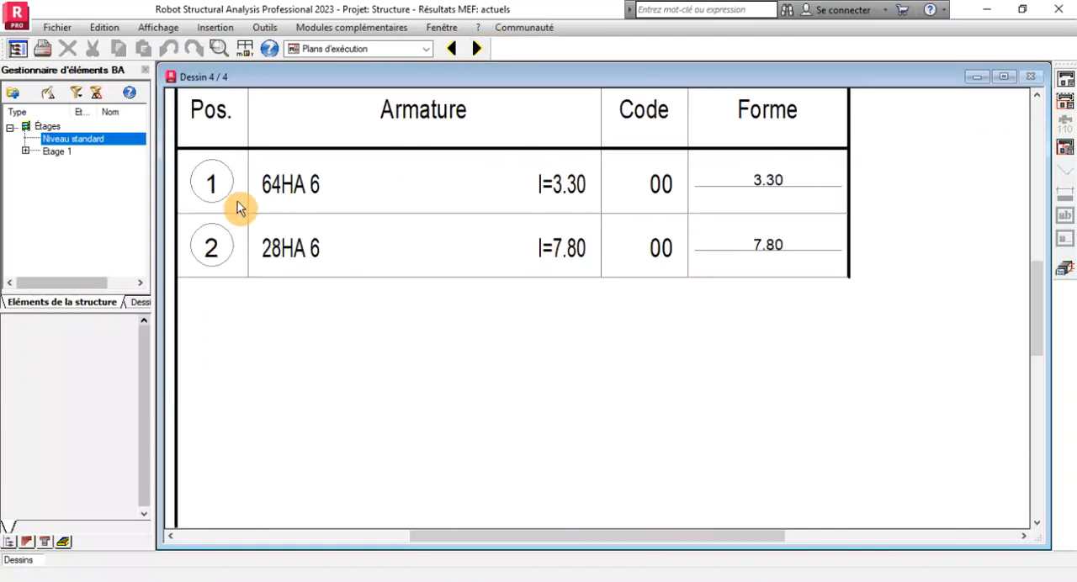
{"action": "scroll", "coordinate": [621, 281], "scroll_direction": "down", "scroll_amount": 1}
{"action": "scroll", "coordinate": [388, 250], "scroll_direction": "up", "scroll_amount": 2}
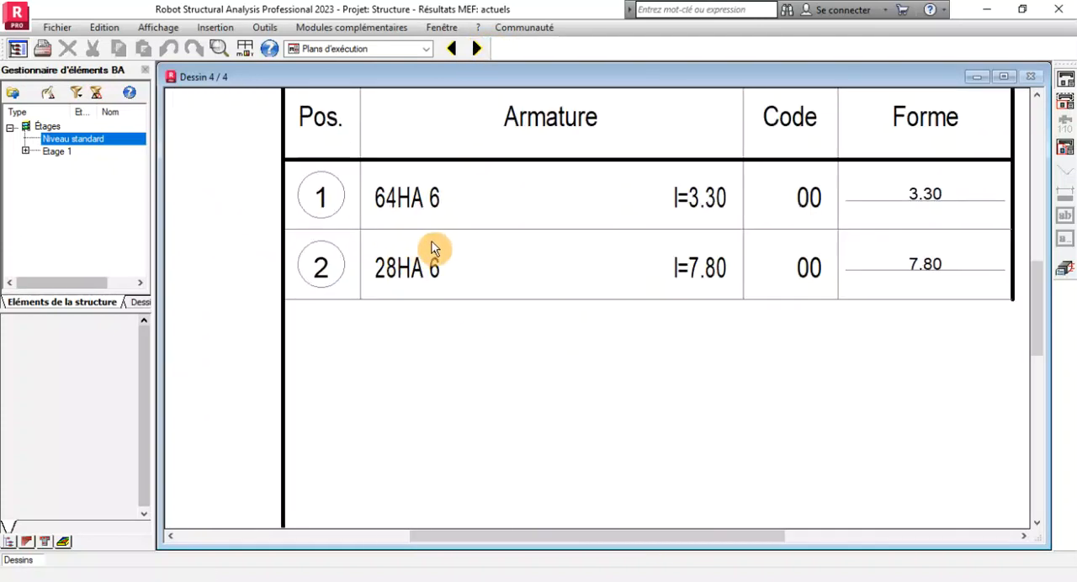
{"action": "scroll", "coordinate": [444, 246], "scroll_direction": "down", "scroll_amount": 1}
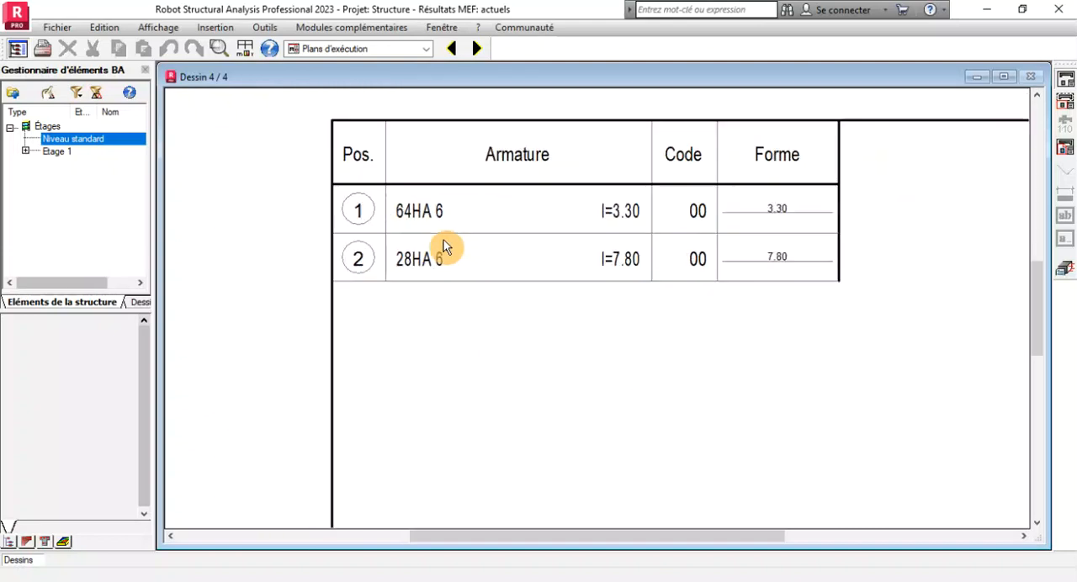
{"action": "scroll", "coordinate": [445, 245], "scroll_direction": "down", "scroll_amount": 2}
{"action": "scroll", "coordinate": [444, 246], "scroll_direction": "up", "scroll_amount": 1}
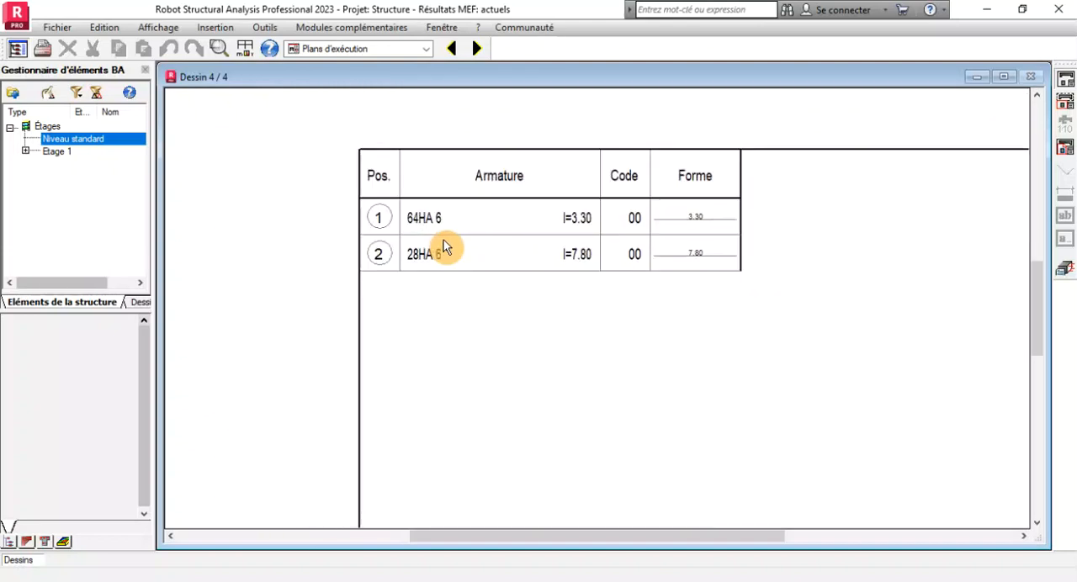
{"action": "scroll", "coordinate": [446, 254], "scroll_direction": "up", "scroll_amount": 1}
{"action": "scroll", "coordinate": [450, 255], "scroll_direction": "down", "scroll_amount": 2}
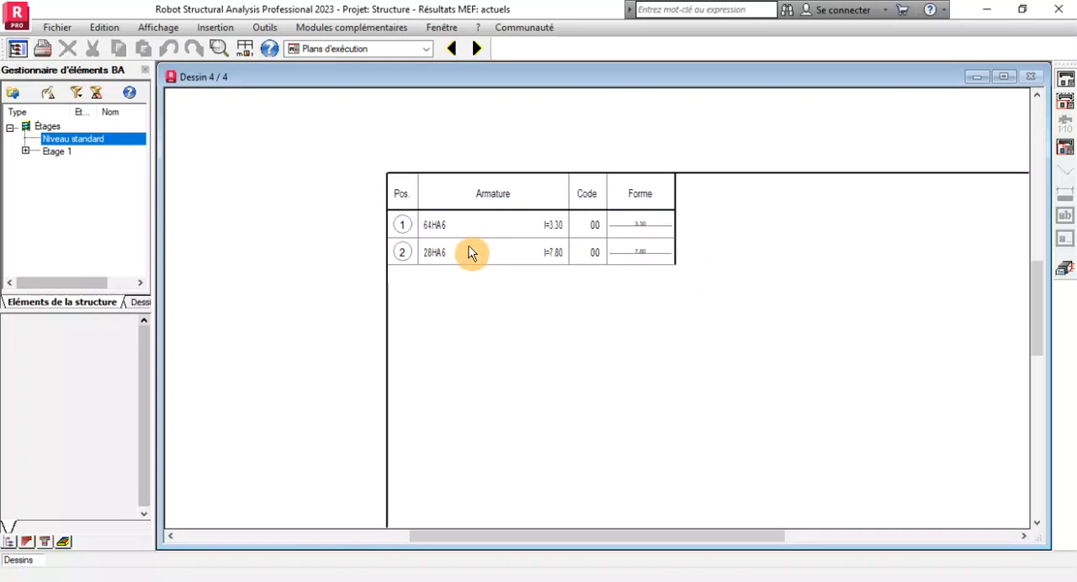
Return to the reinforcement map and set the bar diameter to 14 in directions X and Y in the reinforcement layout settings.
{"action": "left_click", "coordinate": [1066, 281]}
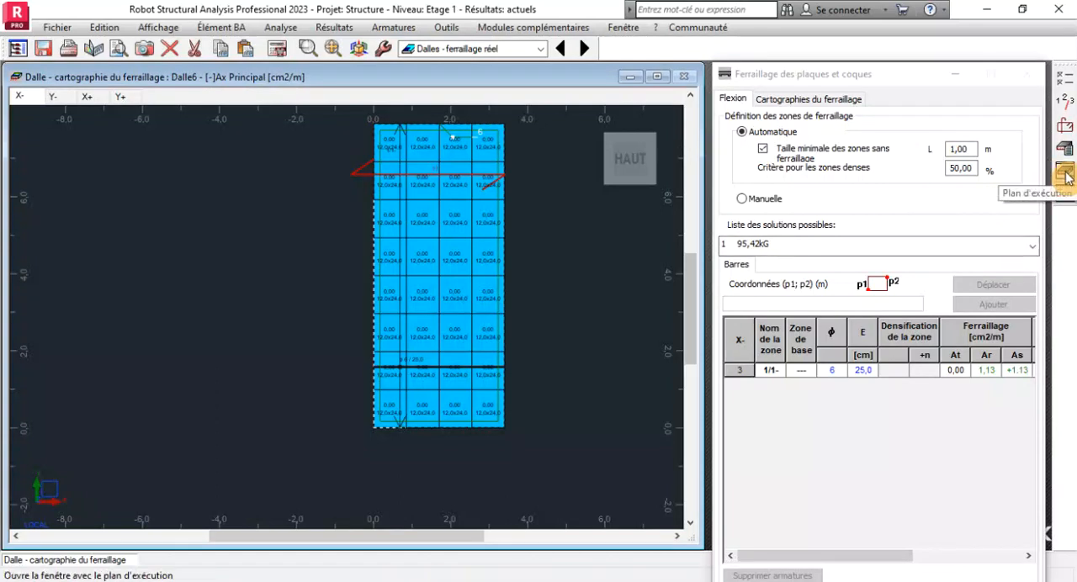
{"action": "left_click", "coordinate": [1065, 128]}
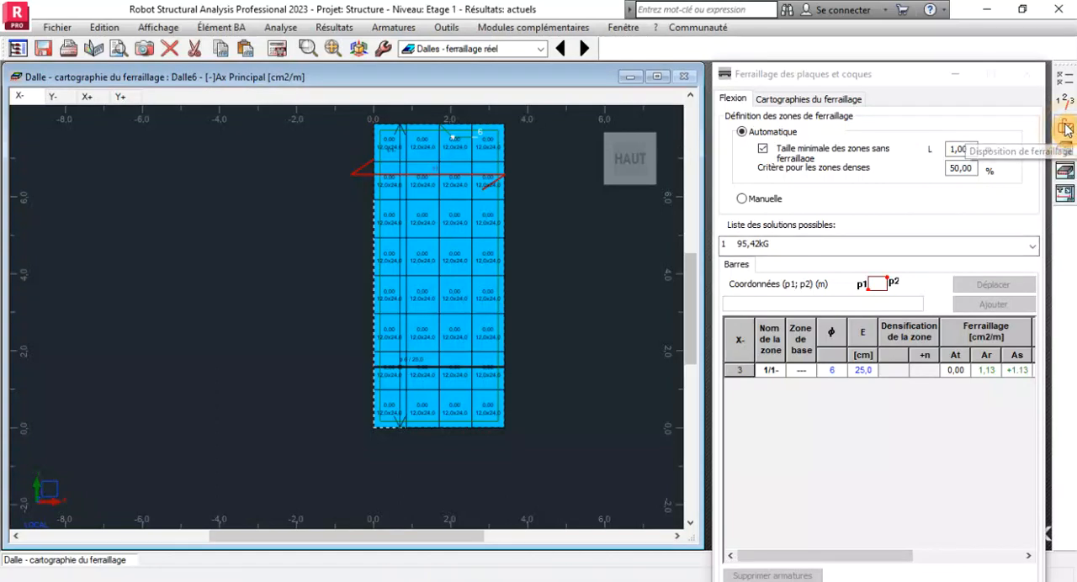
{"action": "left_click", "coordinate": [367, 145]}
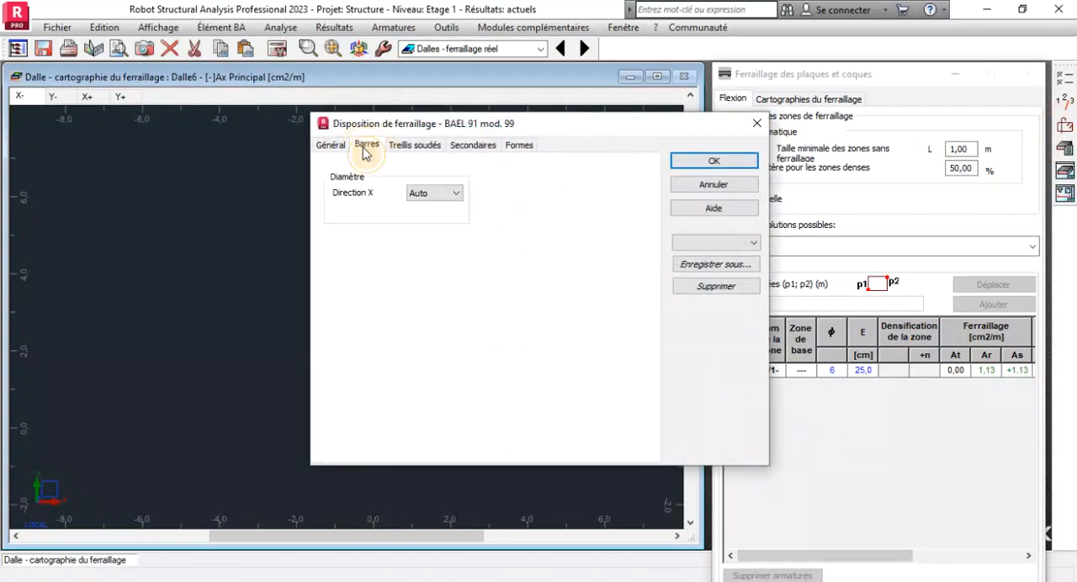
{"action": "left_click", "coordinate": [430, 195]}
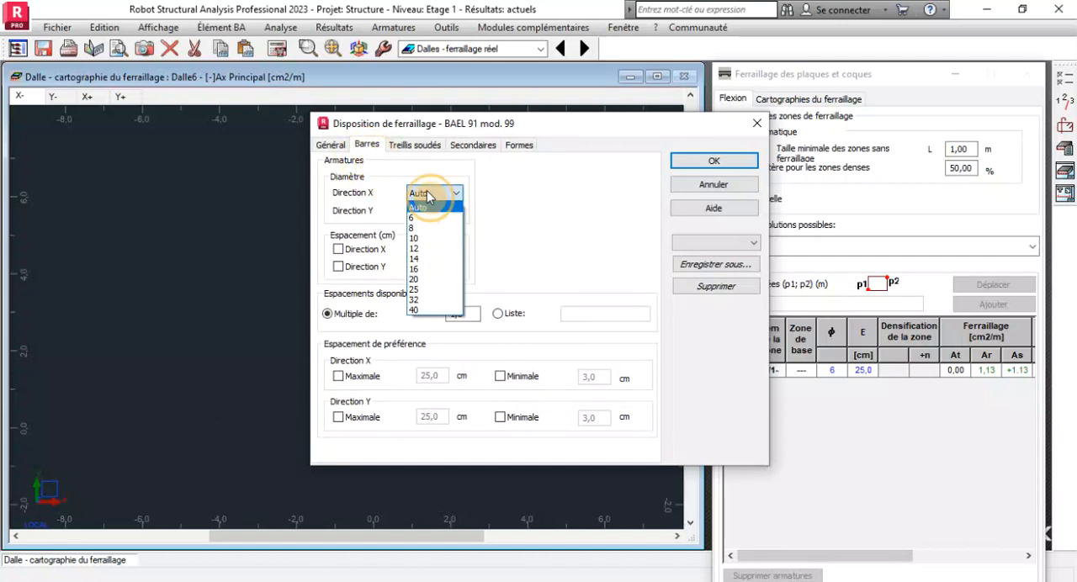
{"action": "left_click", "coordinate": [434, 258]}
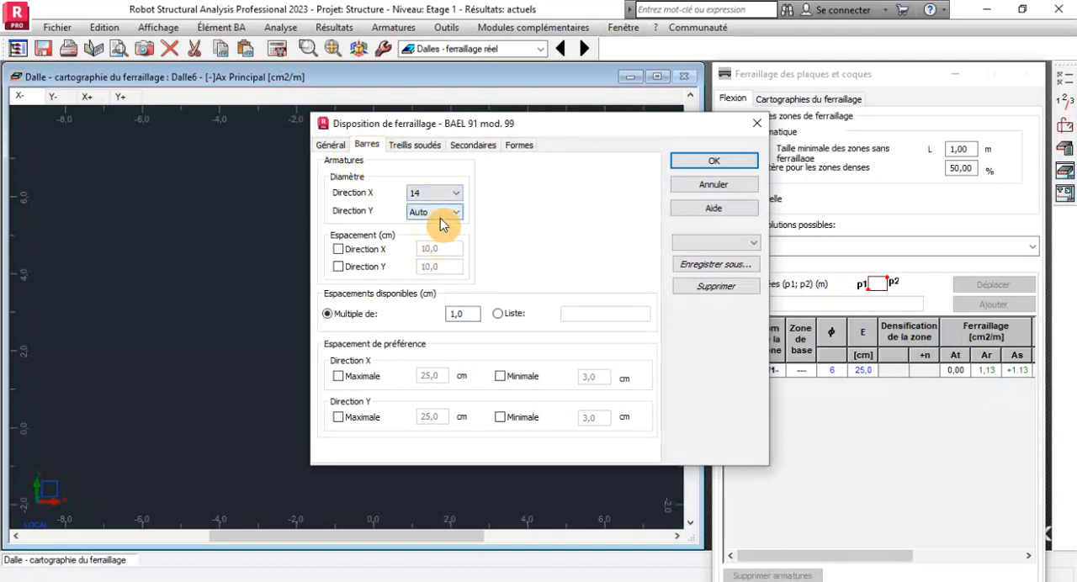
{"action": "left_click", "coordinate": [433, 212]}
{"action": "left_click", "coordinate": [426, 278]}
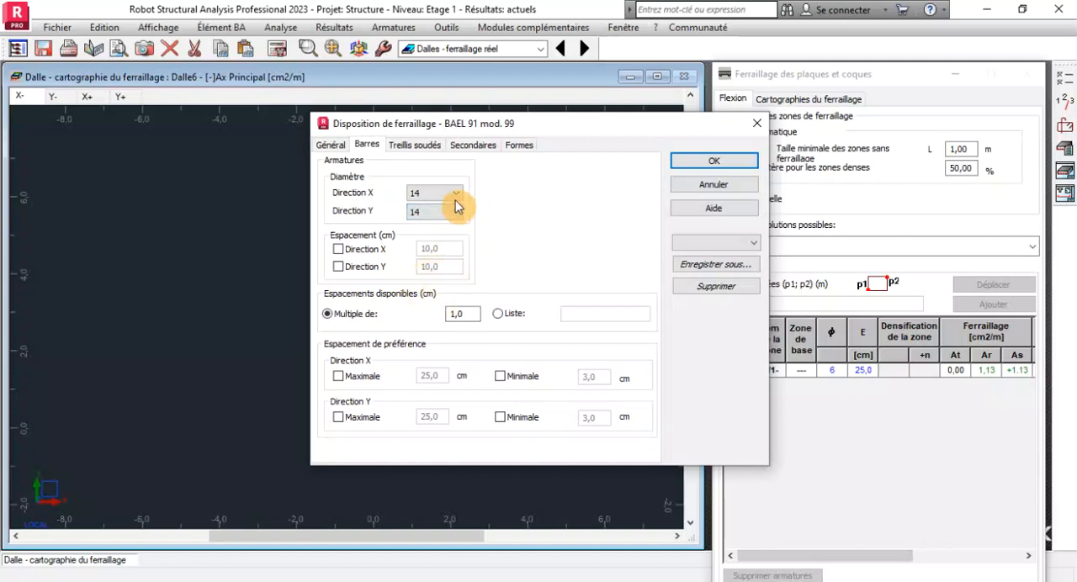
Impose a bar spacing of 15 cm in directions X and Y and accept the reinforcement layout settings.
{"action": "left_click", "coordinate": [347, 253]}
{"action": "left_click", "coordinate": [340, 268]}
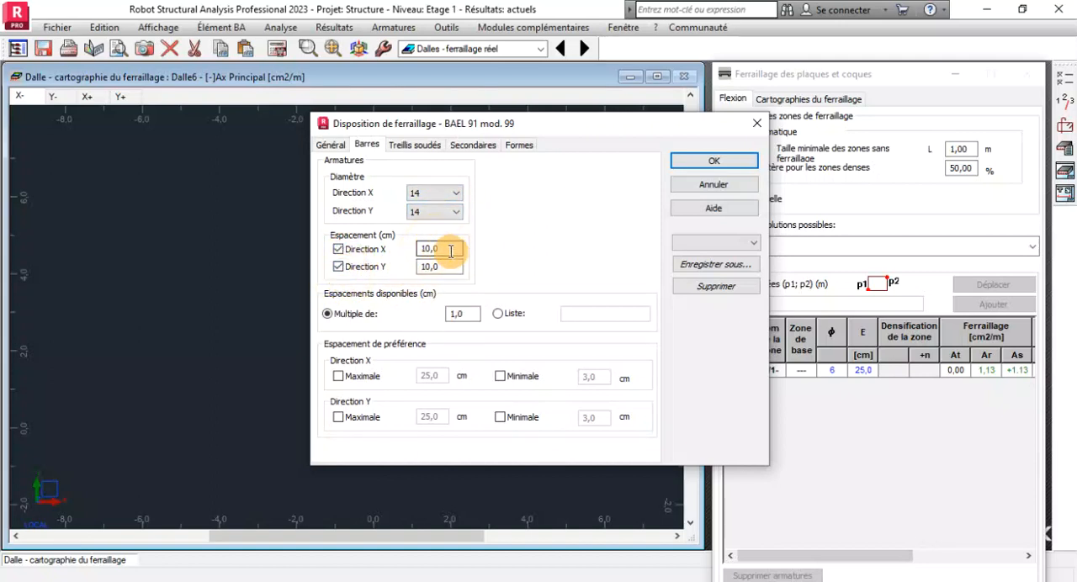
{"action": "double_click", "coordinate": [452, 253]}
{"action": "type", "text": "1"}
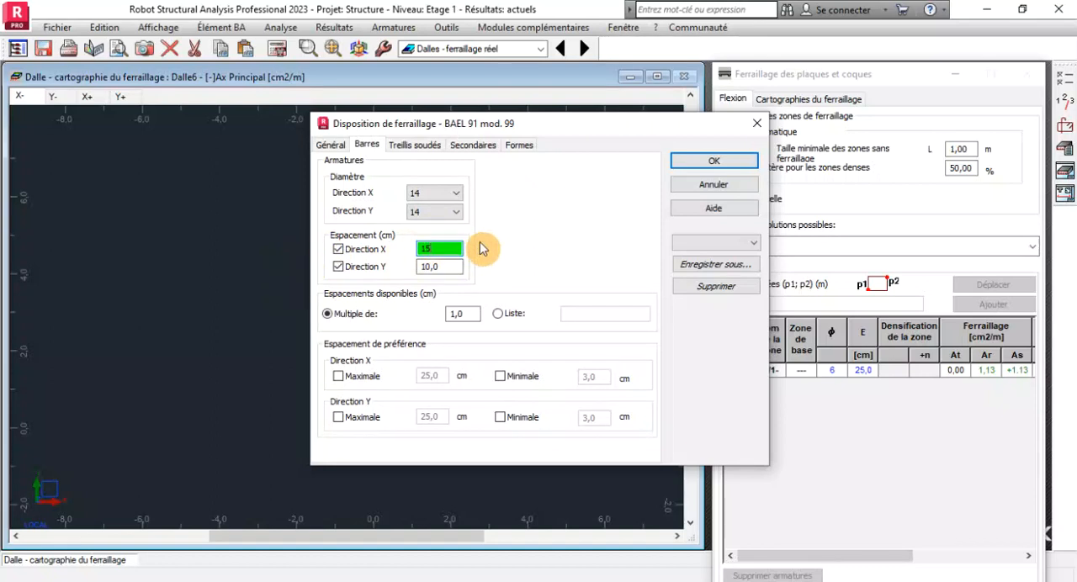
{"action": "type", "text": "5"}
{"action": "double_click", "coordinate": [455, 266]}
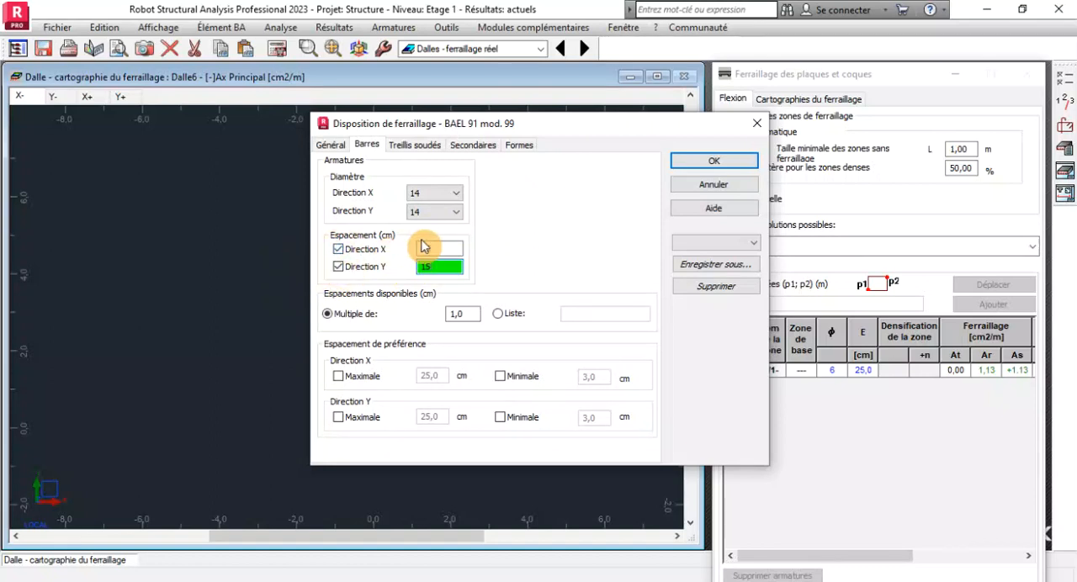
{"action": "left_click", "coordinate": [722, 164]}
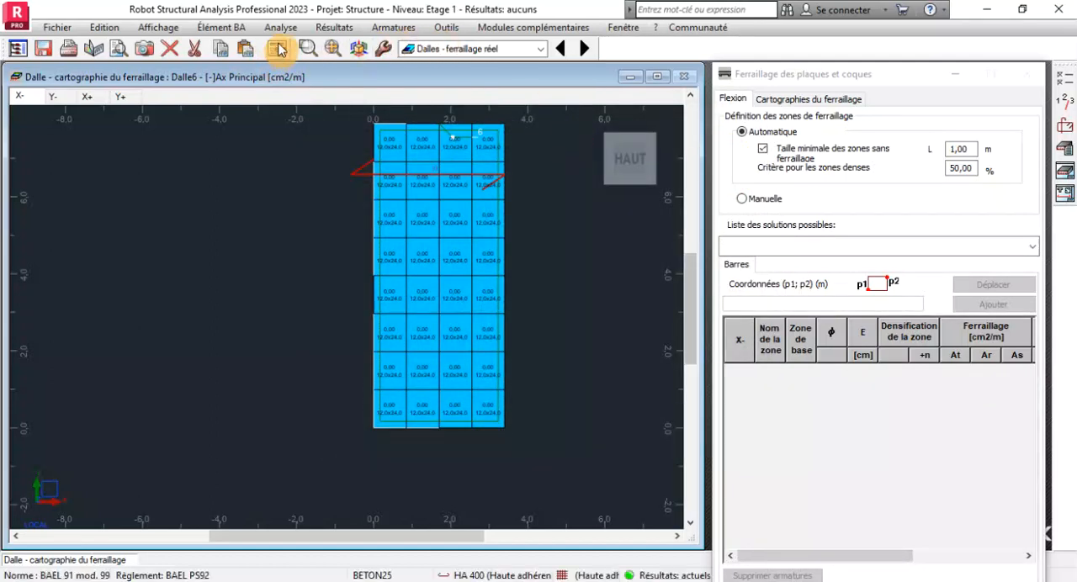
Recalculate the slab's real reinforcement and open its execution plans to examine the updated bar schedule.
{"action": "left_click", "coordinate": [278, 50]}
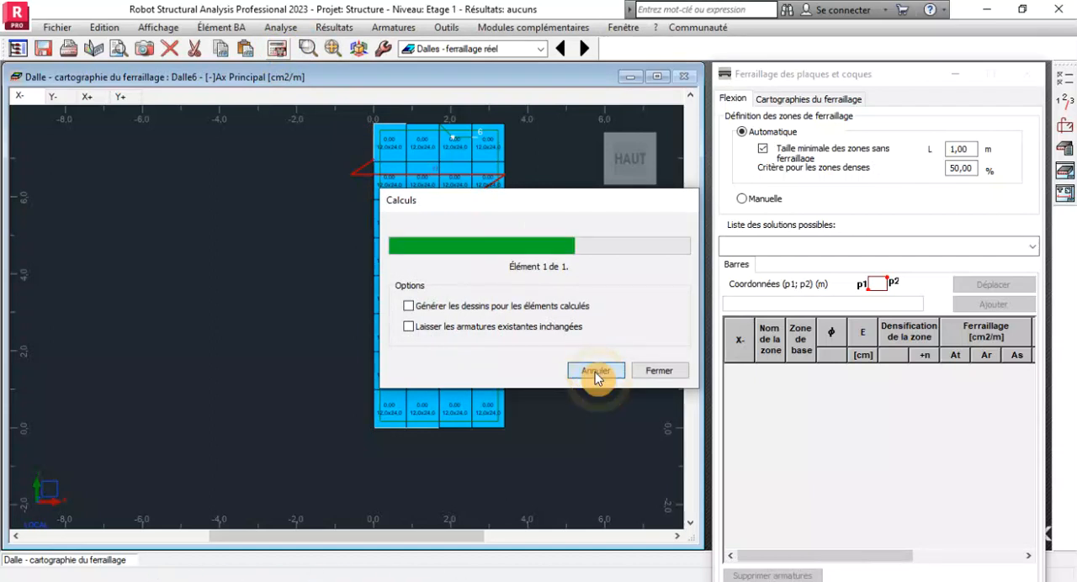
{"action": "left_click", "coordinate": [1067, 172]}
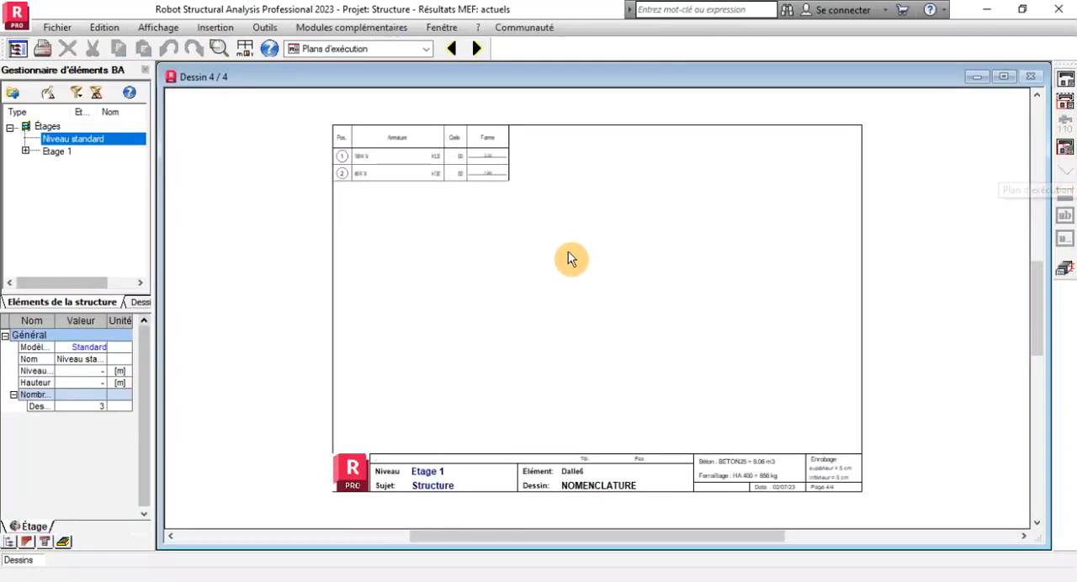
{"action": "scroll", "coordinate": [371, 183], "scroll_direction": "up", "scroll_amount": 6}
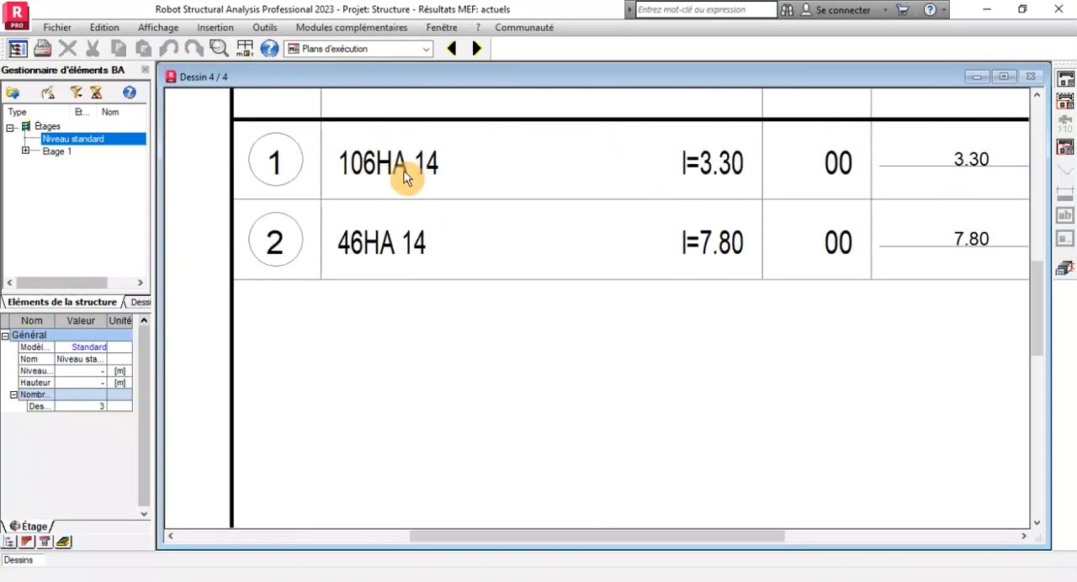
{"action": "scroll", "coordinate": [400, 164], "scroll_direction": "down", "scroll_amount": 2}
{"action": "scroll", "coordinate": [409, 185], "scroll_direction": "down", "scroll_amount": 2}
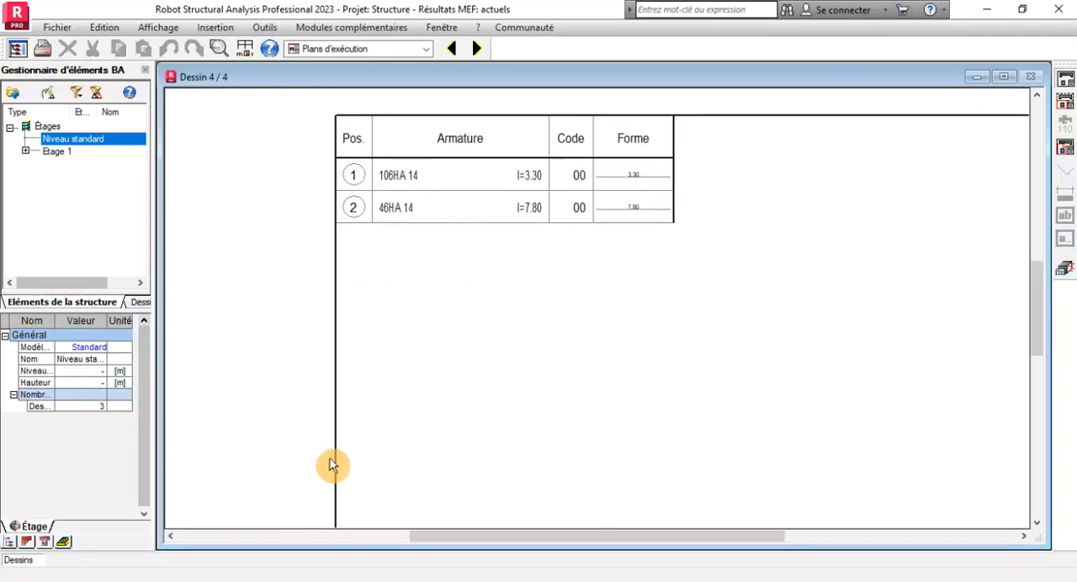
Examine both bar distributions on the slab's upper reinforcement drawing (Ferraillage supérieur).
{"action": "left_click", "coordinate": [452, 50]}
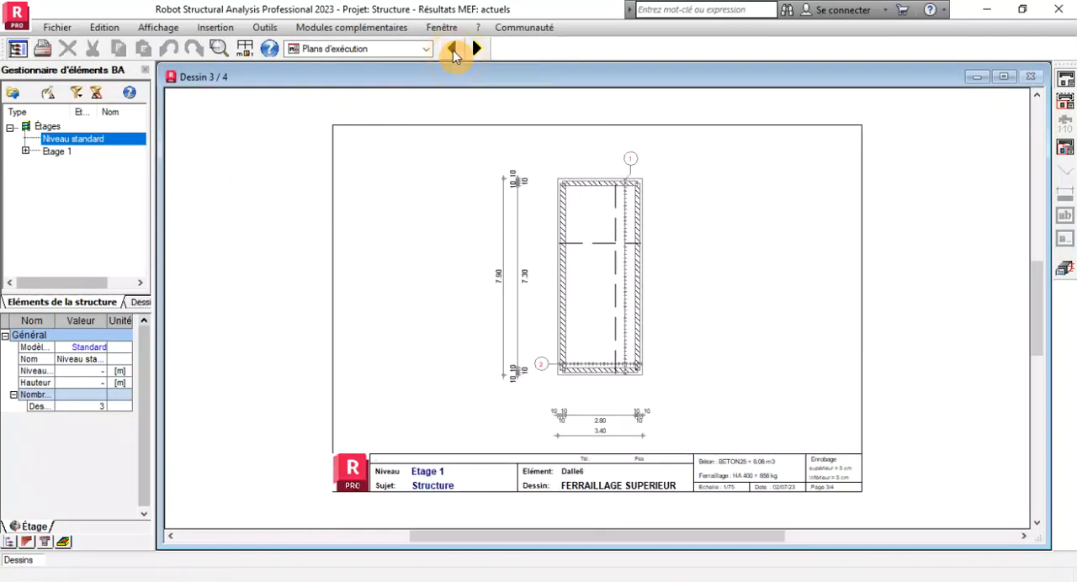
{"action": "scroll", "coordinate": [626, 190], "scroll_direction": "up", "scroll_amount": 5}
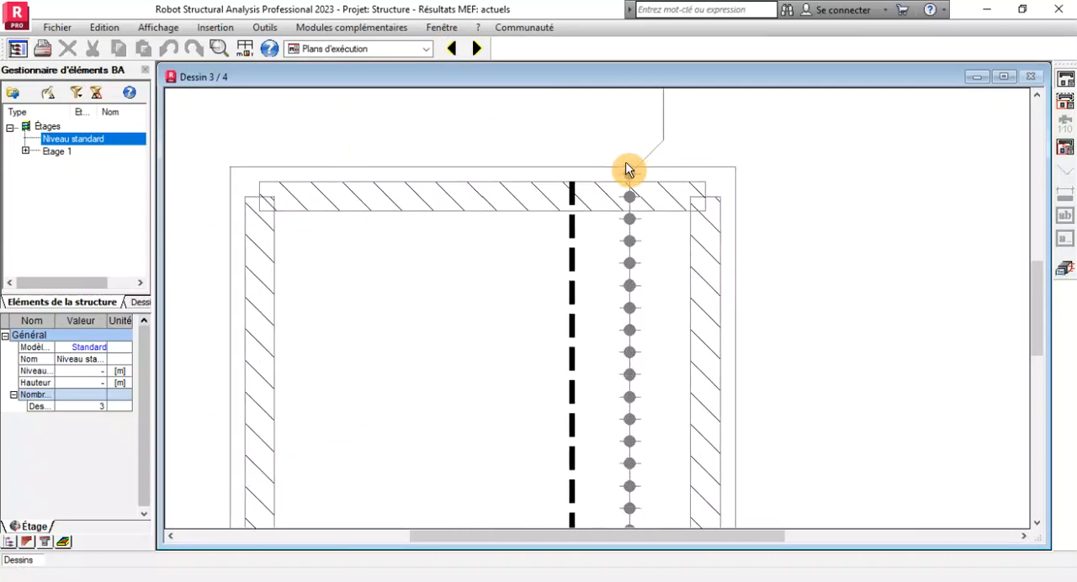
{"action": "scroll", "coordinate": [628, 197], "scroll_direction": "down", "scroll_amount": 4}
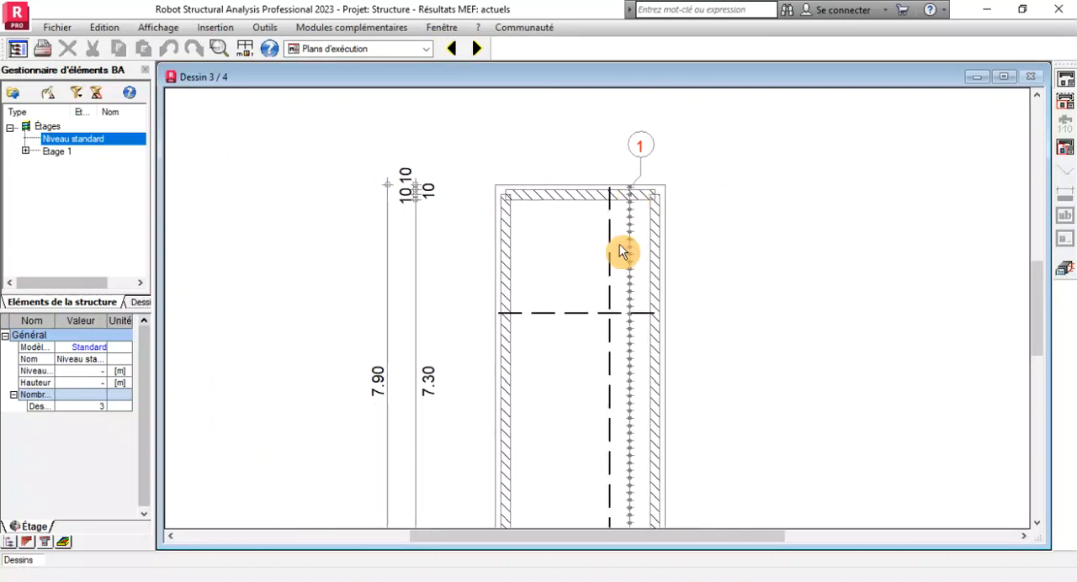
{"action": "scroll", "coordinate": [621, 492], "scroll_direction": "up", "scroll_amount": 5}
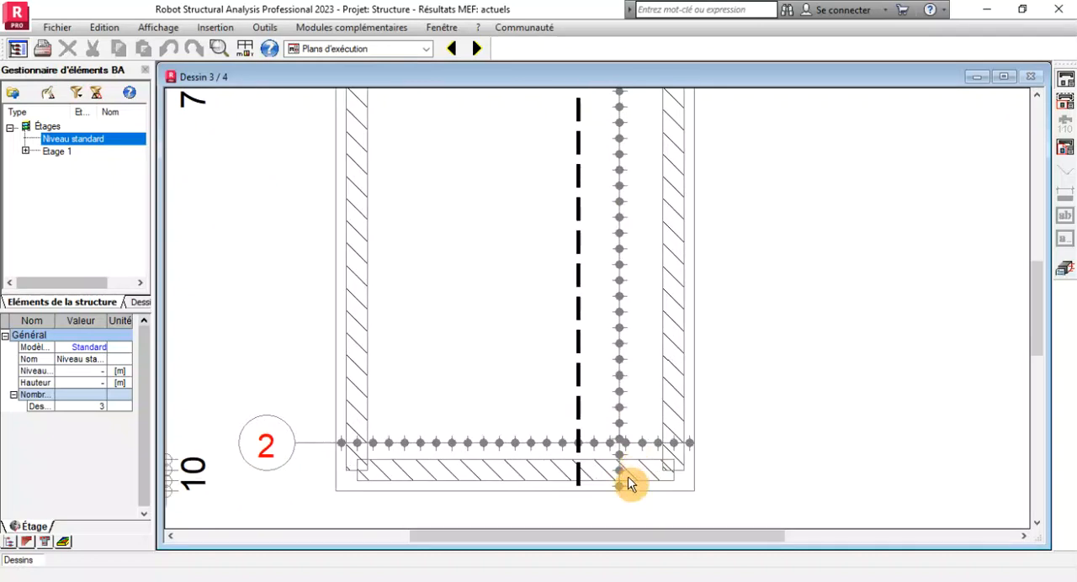
{"action": "scroll", "coordinate": [553, 413], "scroll_direction": "down", "scroll_amount": 6}
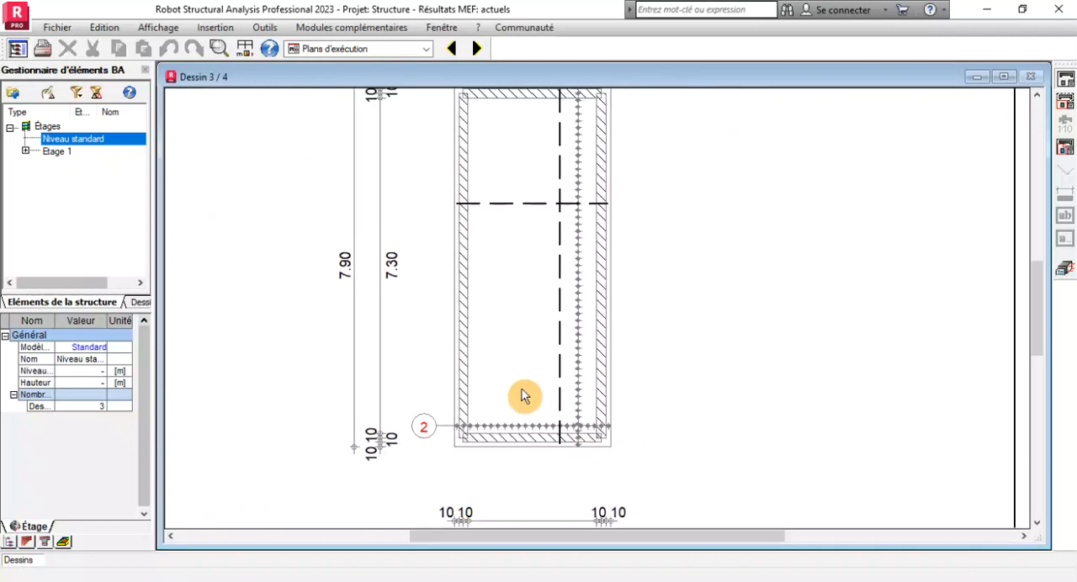
{"action": "scroll", "coordinate": [561, 144], "scroll_direction": "up", "scroll_amount": 3}
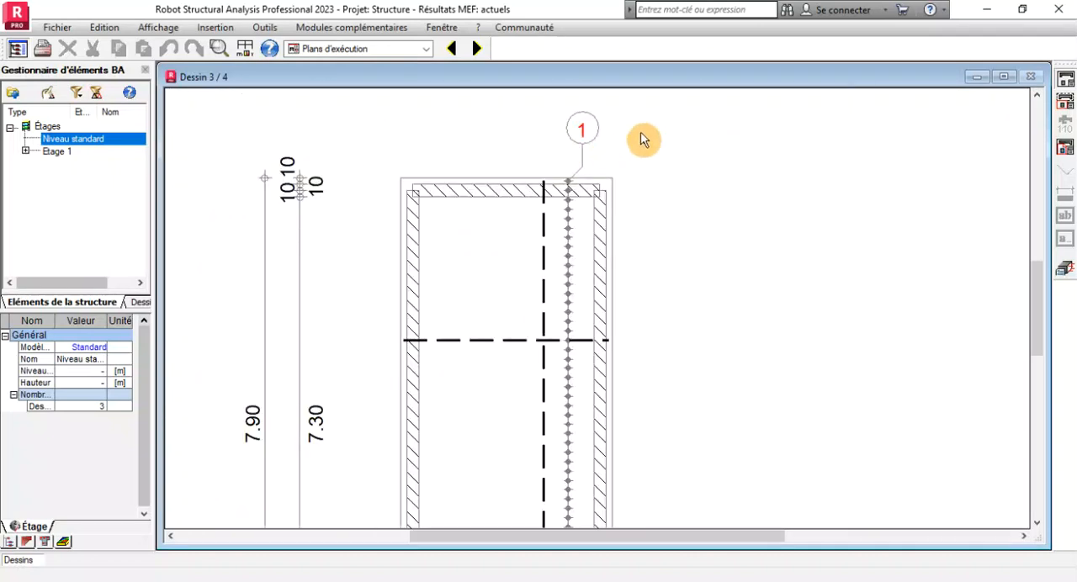
Recheck the bar schedule entries against the bar marks on the upper reinforcement drawing.
{"action": "left_click", "coordinate": [477, 49]}
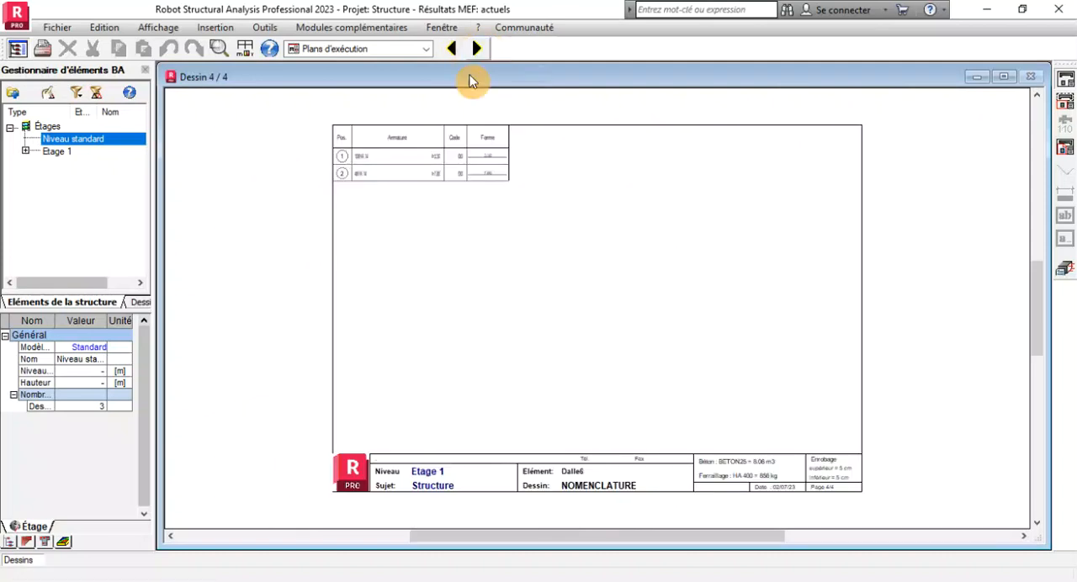
{"action": "scroll", "coordinate": [362, 174], "scroll_direction": "up", "scroll_amount": 4}
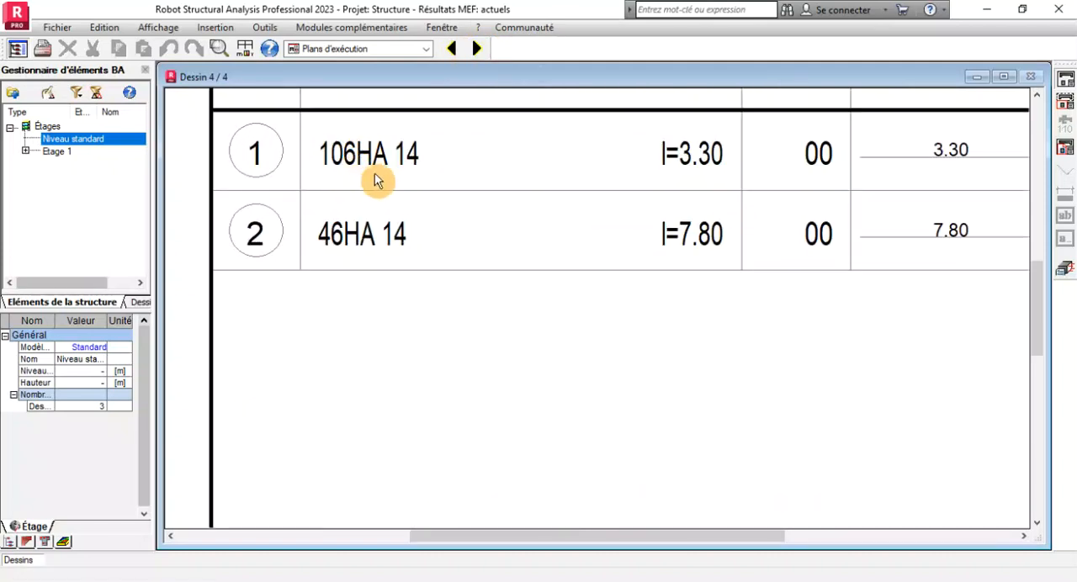
{"action": "scroll", "coordinate": [376, 164], "scroll_direction": "down", "scroll_amount": 2}
{"action": "scroll", "coordinate": [393, 162], "scroll_direction": "down", "scroll_amount": 3}
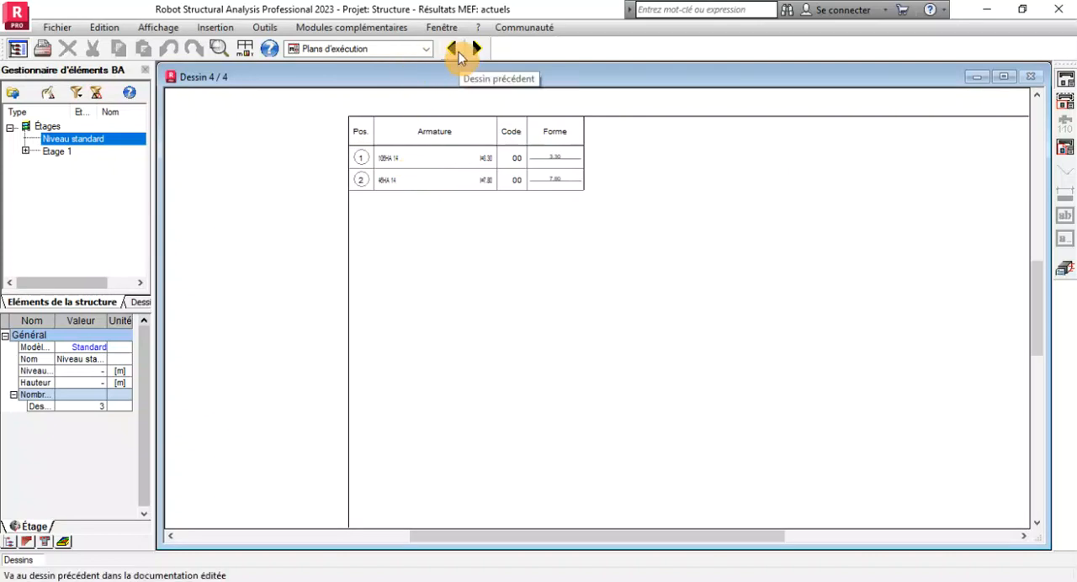
{"action": "left_click", "coordinate": [457, 52]}
{"action": "scroll", "coordinate": [625, 385], "scroll_direction": "up", "scroll_amount": 4}
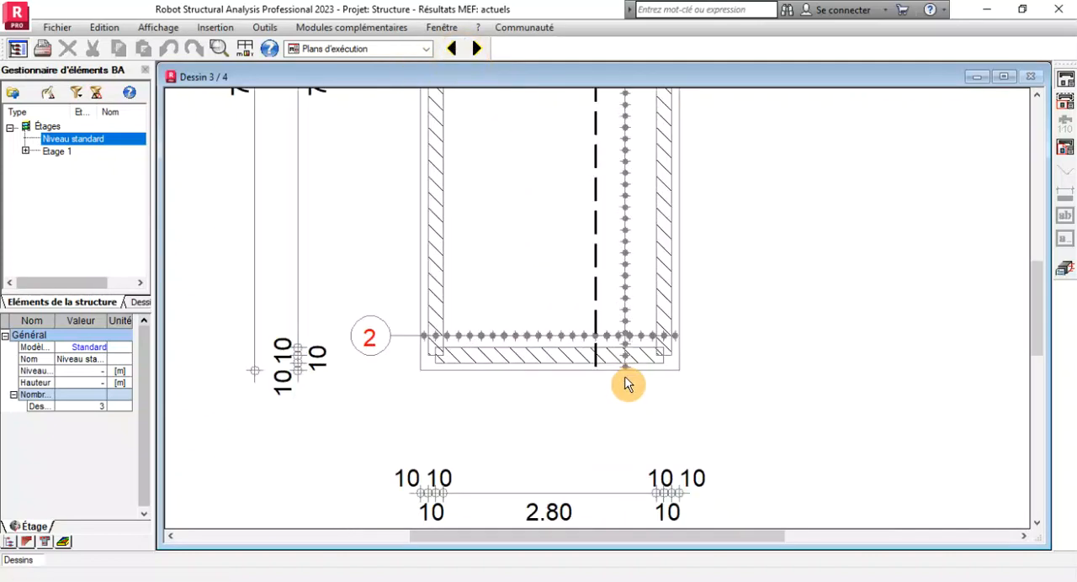
Examine the bar quantities, diameters and lengths for both positions in the slab's bar schedule (NOMENCLATURE) on drawing 4/4.
{"action": "scroll", "coordinate": [484, 412], "scroll_direction": "down", "scroll_amount": 4}
{"action": "left_click", "coordinate": [476, 48]}
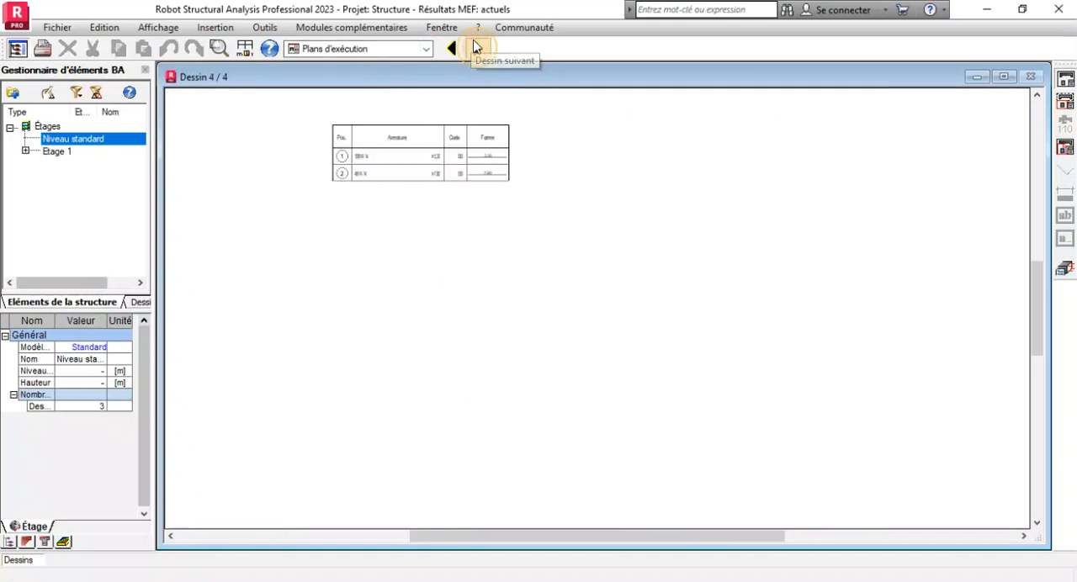
{"action": "scroll", "coordinate": [373, 176], "scroll_direction": "up", "scroll_amount": 5}
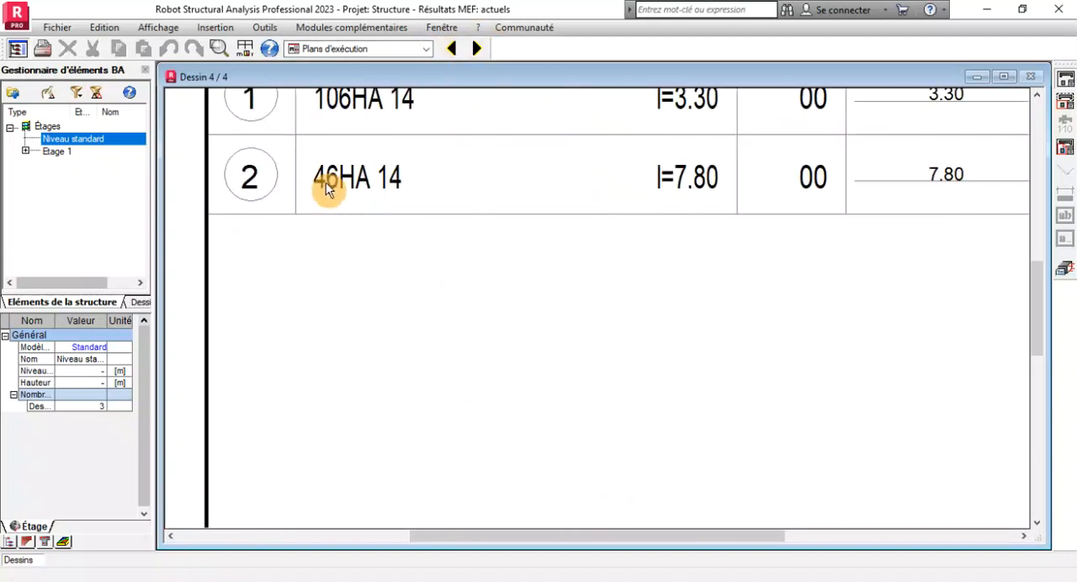
{"action": "scroll", "coordinate": [423, 181], "scroll_direction": "down", "scroll_amount": 2}
{"action": "scroll", "coordinate": [435, 194], "scroll_direction": "down", "scroll_amount": 2}
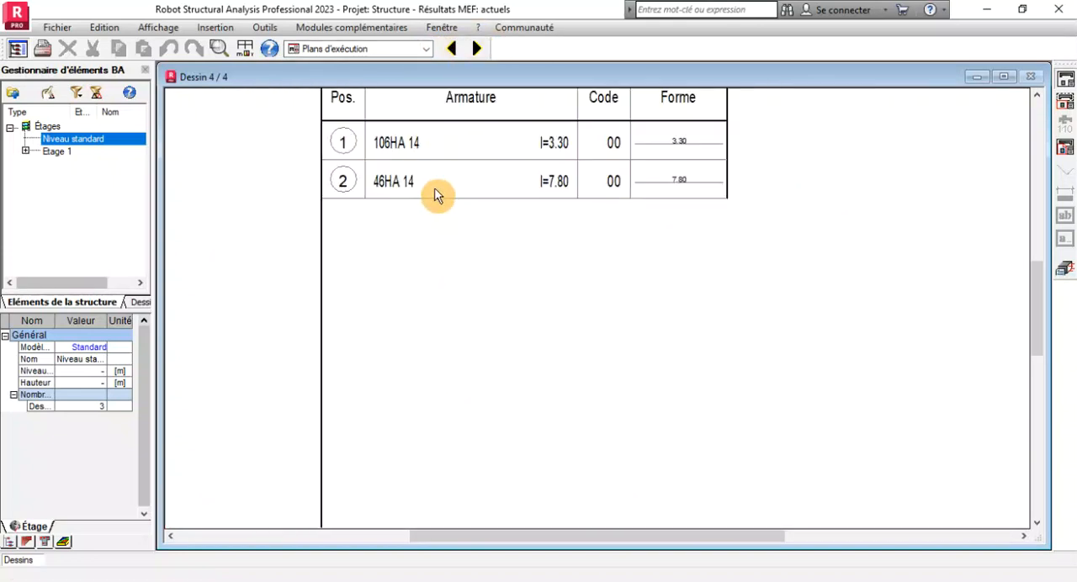
{"action": "scroll", "coordinate": [555, 147], "scroll_direction": "up", "scroll_amount": 3}
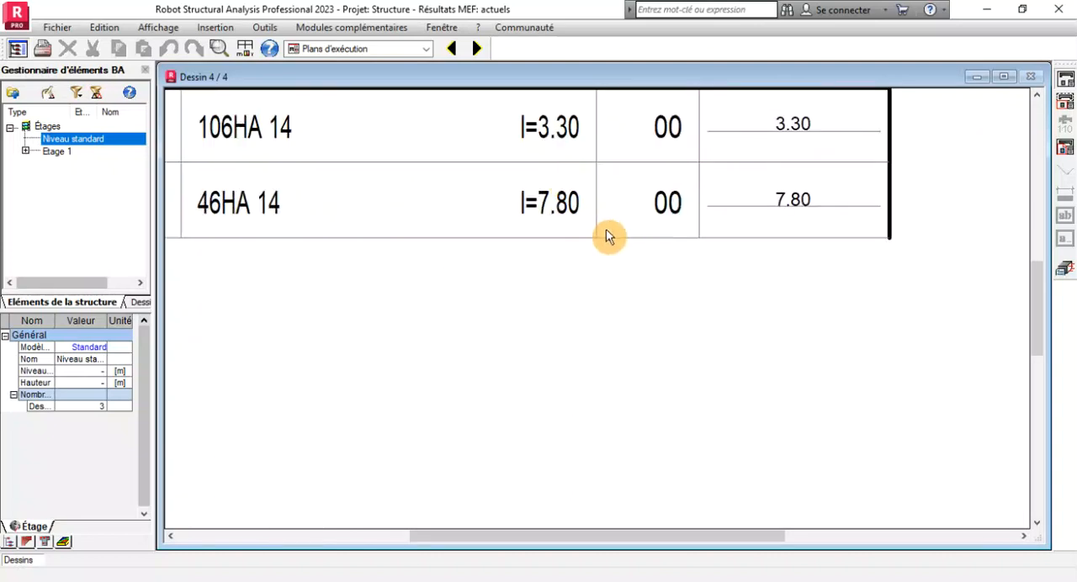
{"action": "scroll", "coordinate": [558, 219], "scroll_direction": "down", "scroll_amount": 4}
{"action": "scroll", "coordinate": [457, 201], "scroll_direction": "down", "scroll_amount": 1}
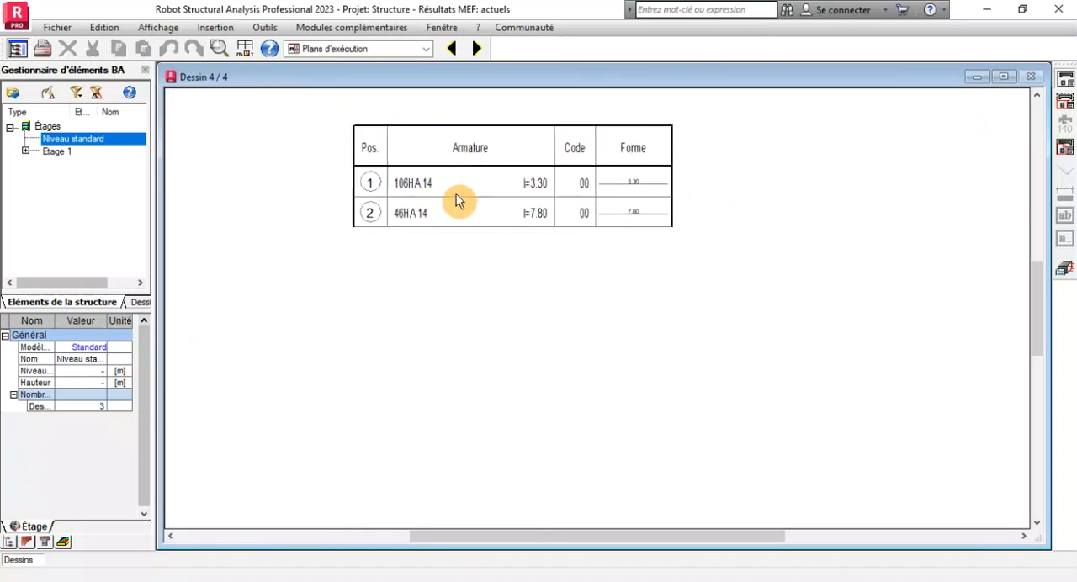
{"action": "scroll", "coordinate": [457, 201], "scroll_direction": "down", "scroll_amount": 1}
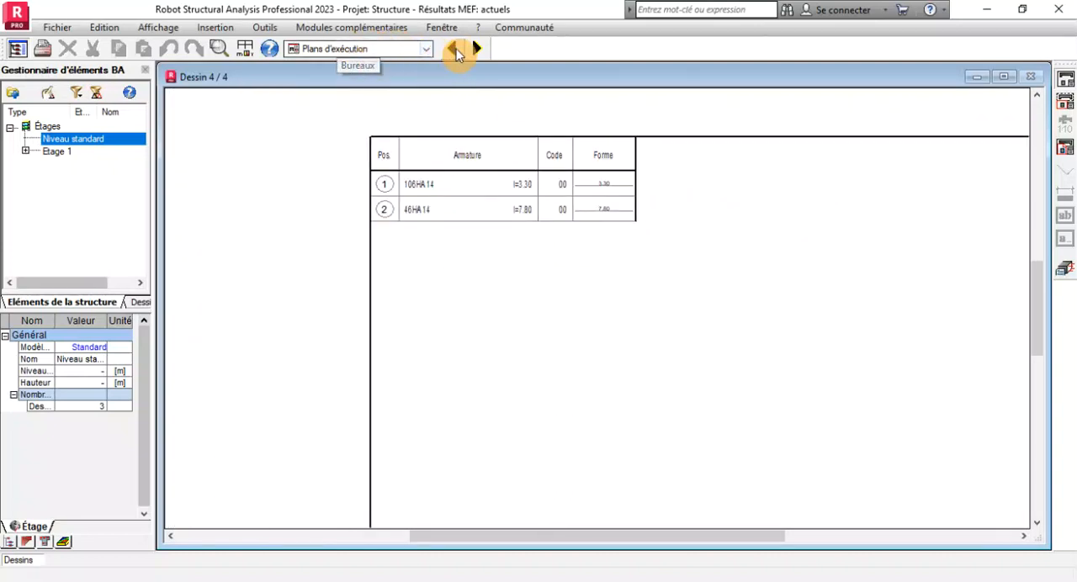
Return to the slab's real reinforcement view and check which reinforcement categories are set for display, leaving the settings unapplied.
{"action": "left_click", "coordinate": [1067, 271]}
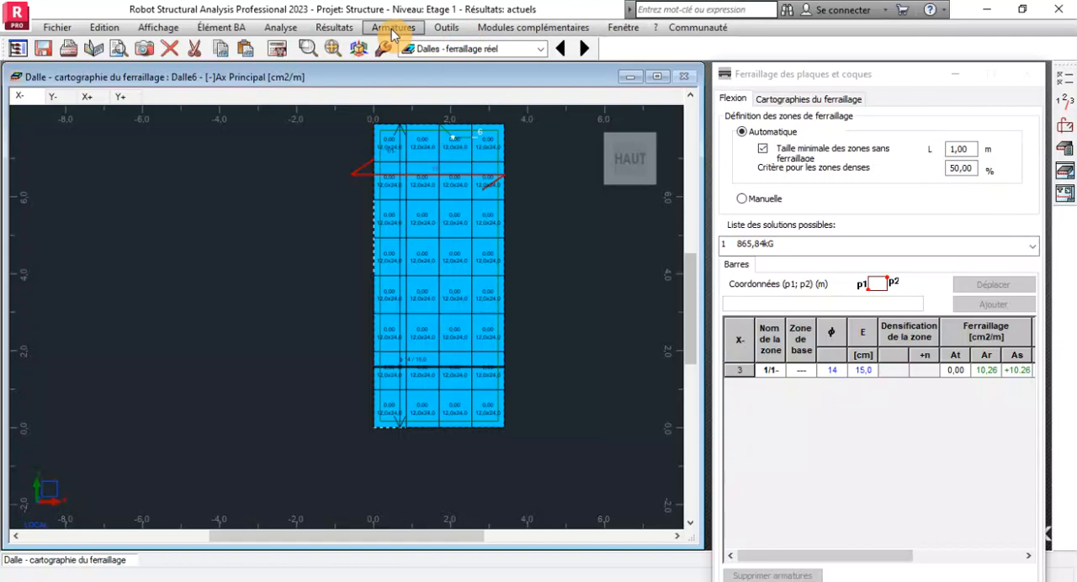
{"action": "left_click", "coordinate": [174, 27]}
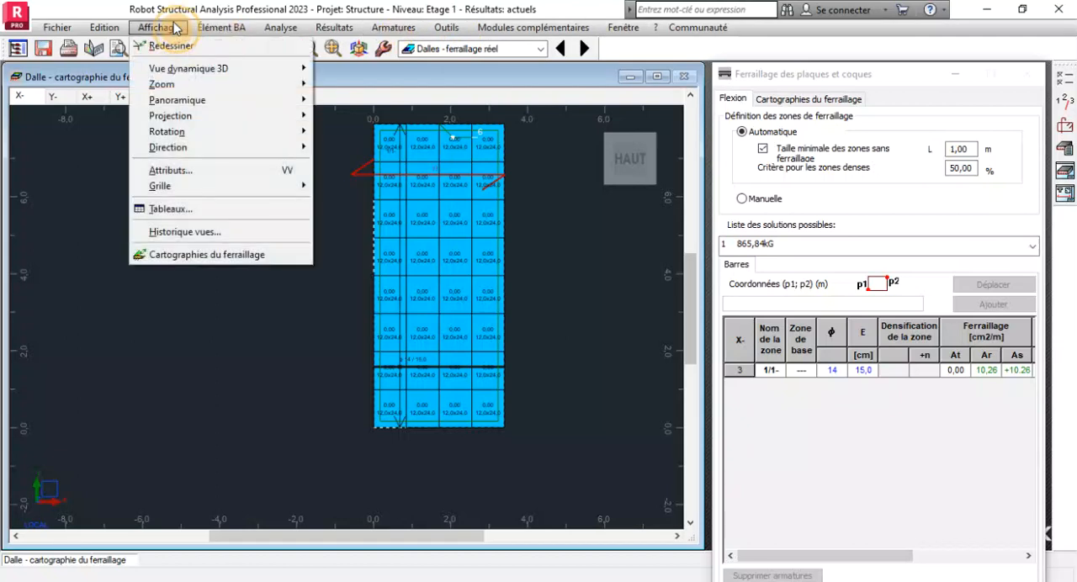
{"action": "mouse_move", "coordinate": [223, 28]}
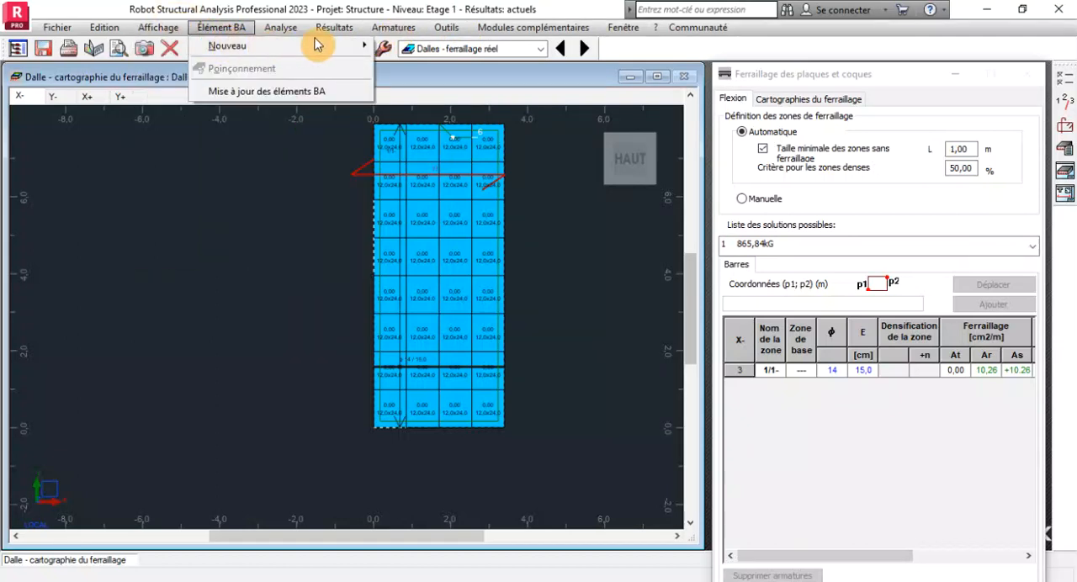
{"action": "mouse_move", "coordinate": [400, 25]}
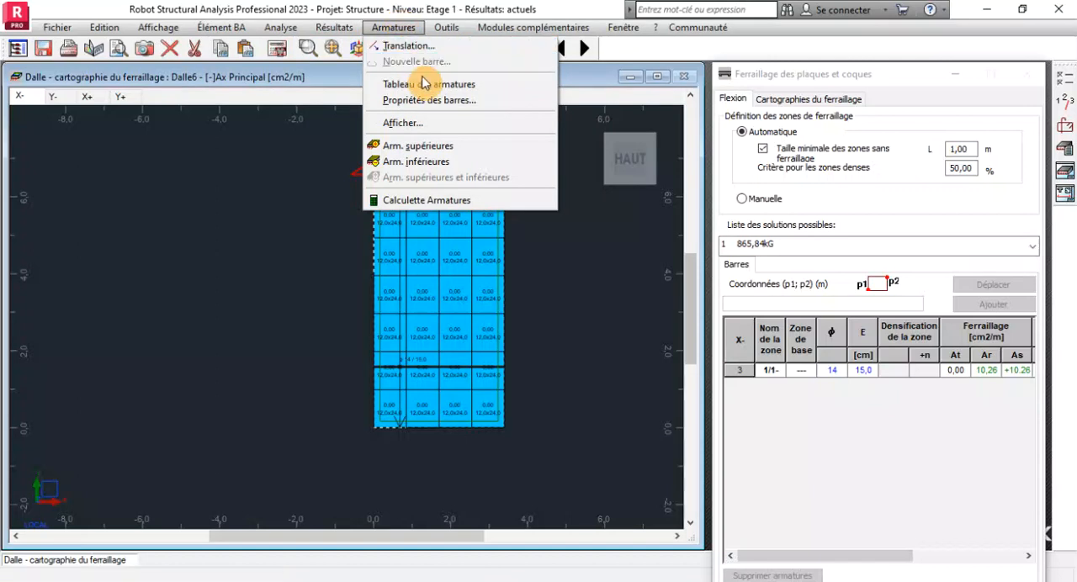
{"action": "left_click", "coordinate": [427, 123]}
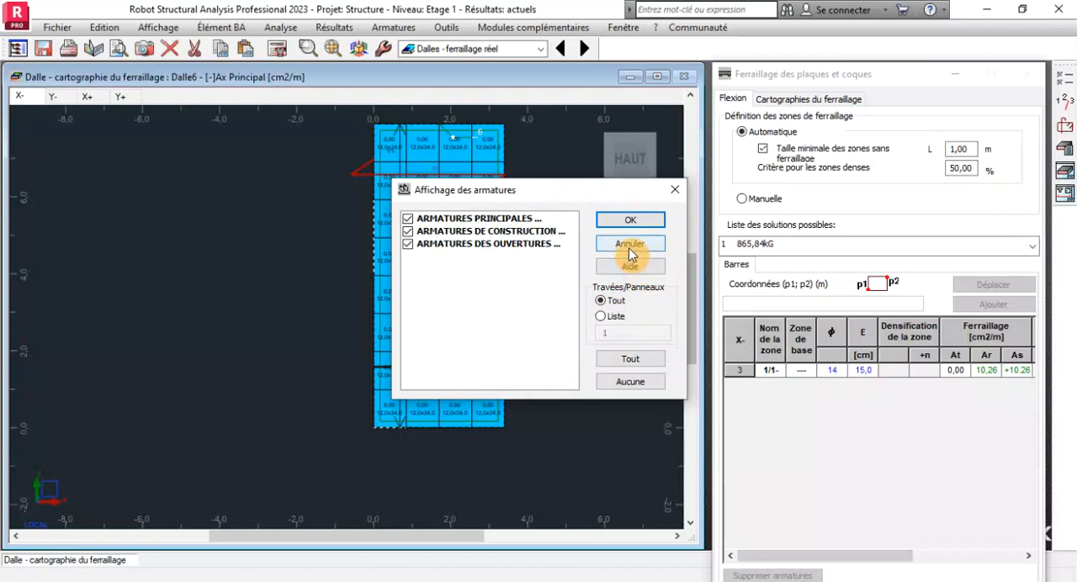
{"action": "left_click", "coordinate": [629, 250]}
Reopen the slab's execution plan at the bar schedule and return to the real reinforcement view.
{"action": "left_click", "coordinate": [328, 28]}
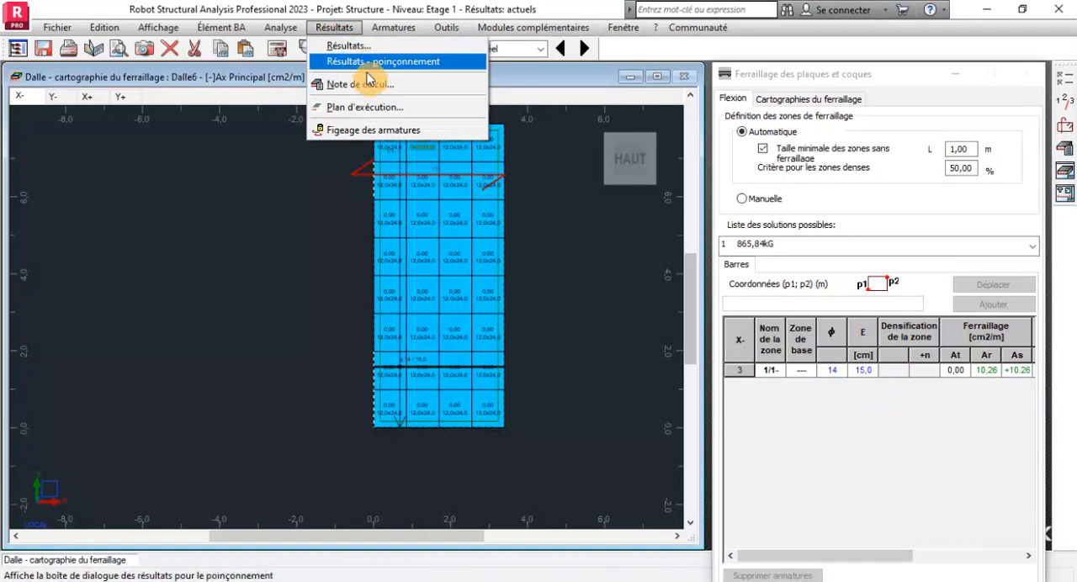
{"action": "left_click", "coordinate": [374, 108]}
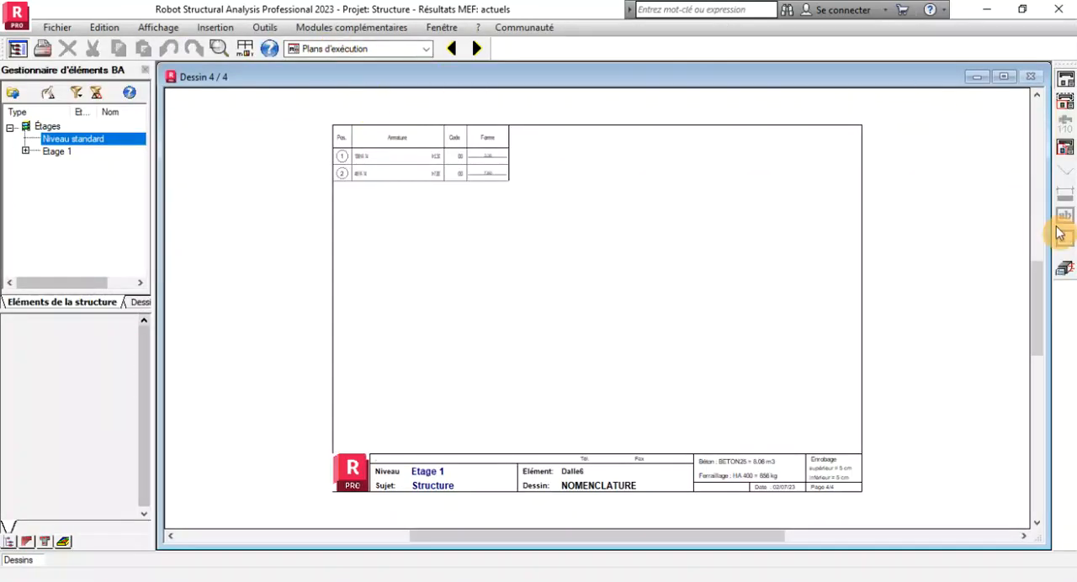
{"action": "left_click", "coordinate": [1066, 270]}
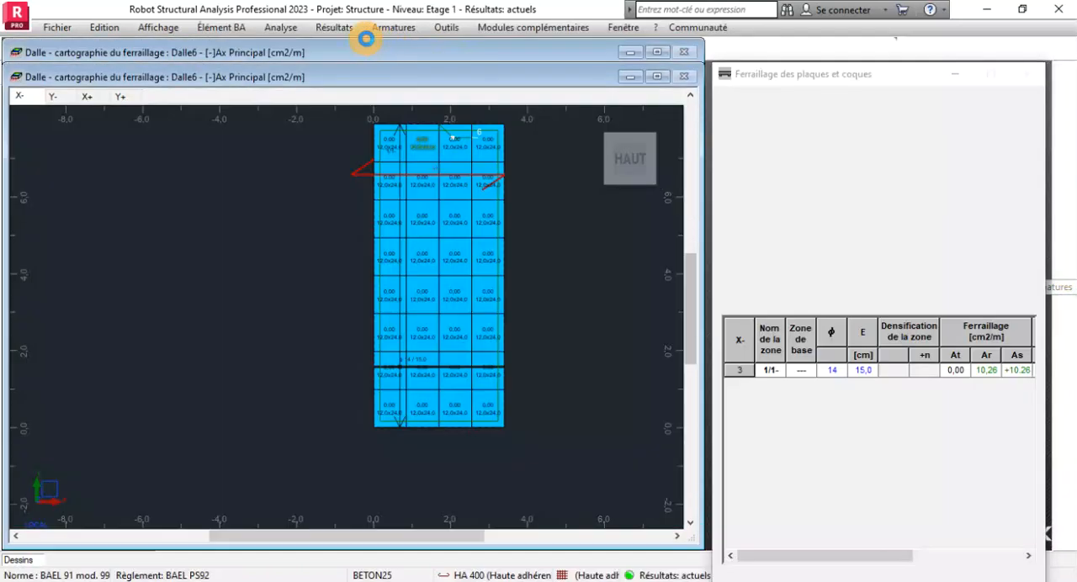
Examine the detailed, bar schedule and welded mesh listings in the slab's reinforcement table (Tableau des armatures), and close the table.
{"action": "left_click", "coordinate": [381, 31]}
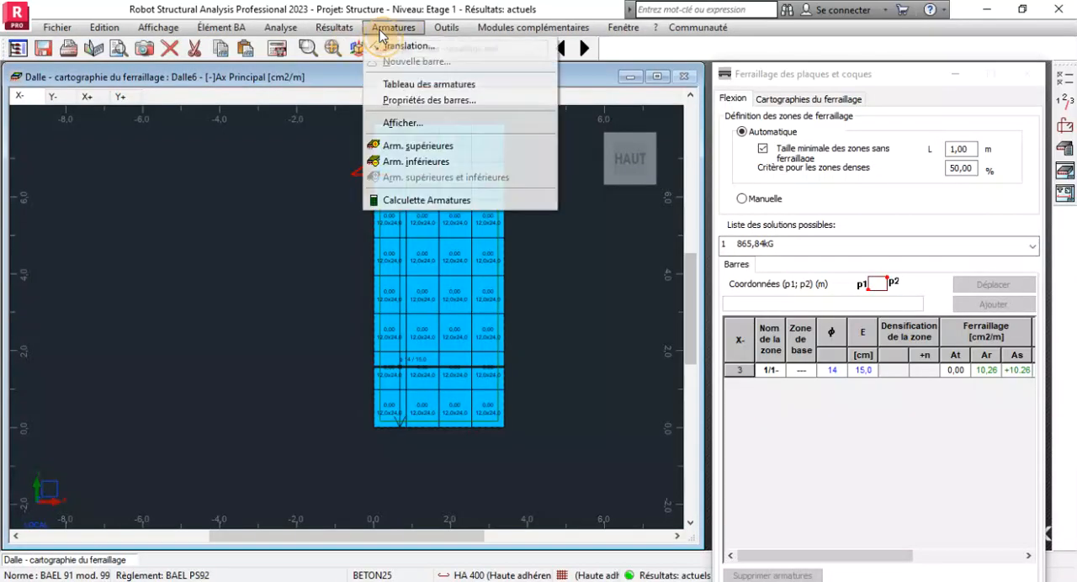
{"action": "left_click", "coordinate": [459, 86]}
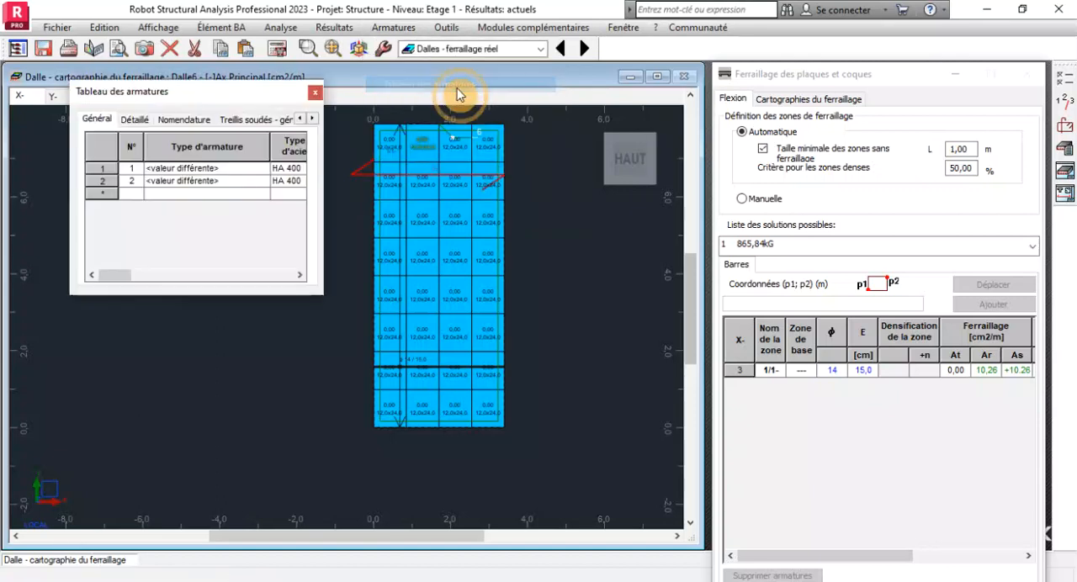
{"action": "left_click", "coordinate": [135, 120]}
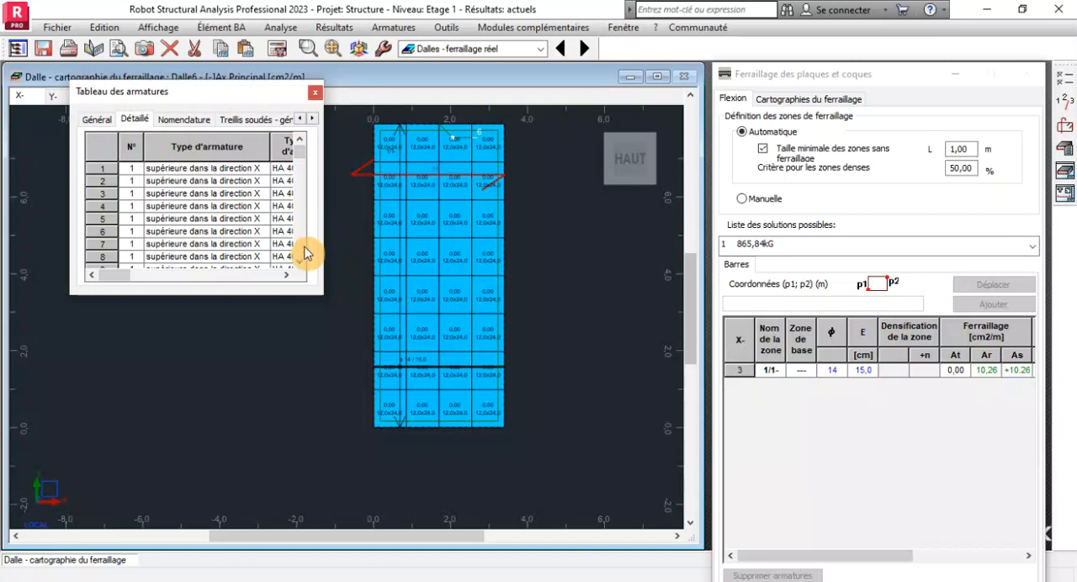
{"action": "left_click_drag", "start_coordinate": [324, 149], "coordinate": [616, 160]}
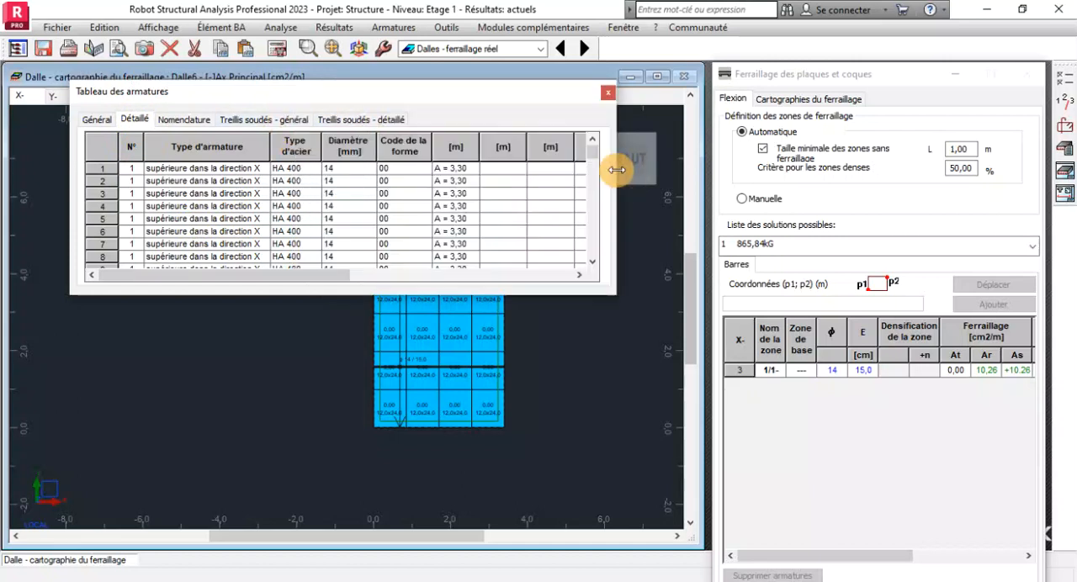
{"action": "left_click_drag", "start_coordinate": [384, 296], "coordinate": [373, 400]}
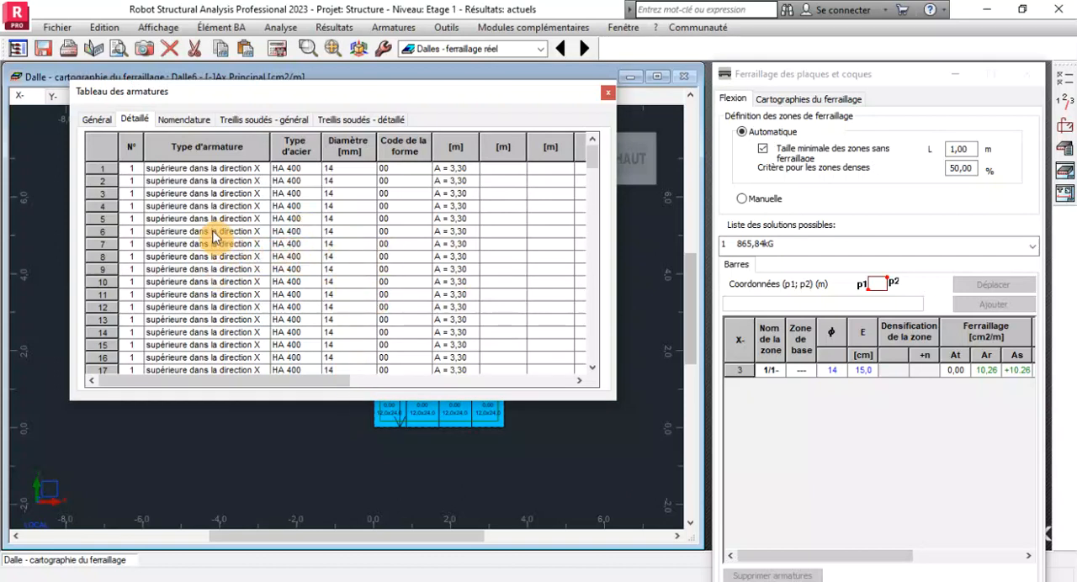
{"action": "left_click", "coordinate": [187, 120]}
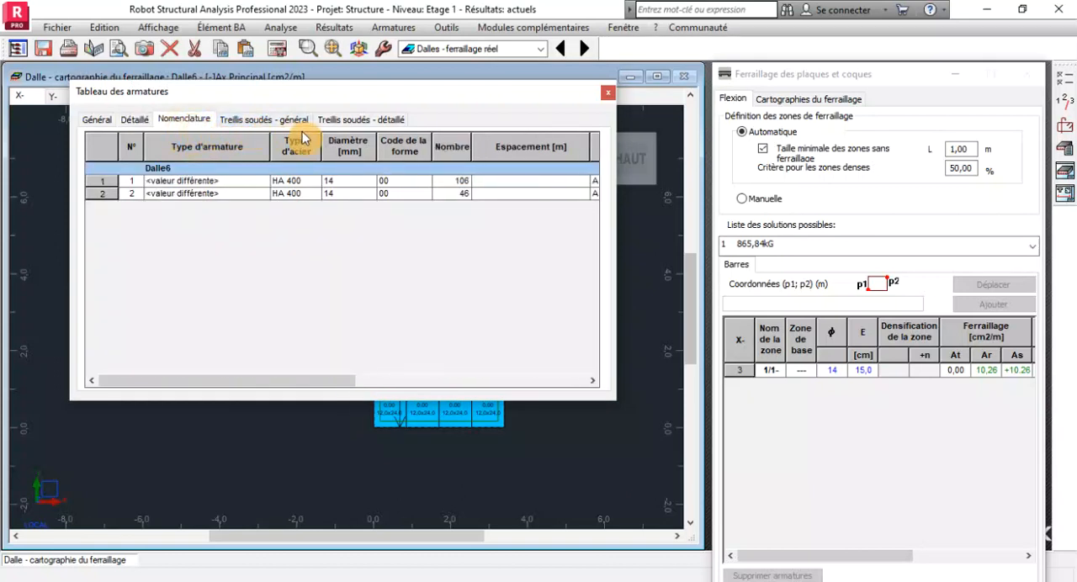
{"action": "left_click", "coordinate": [265, 122]}
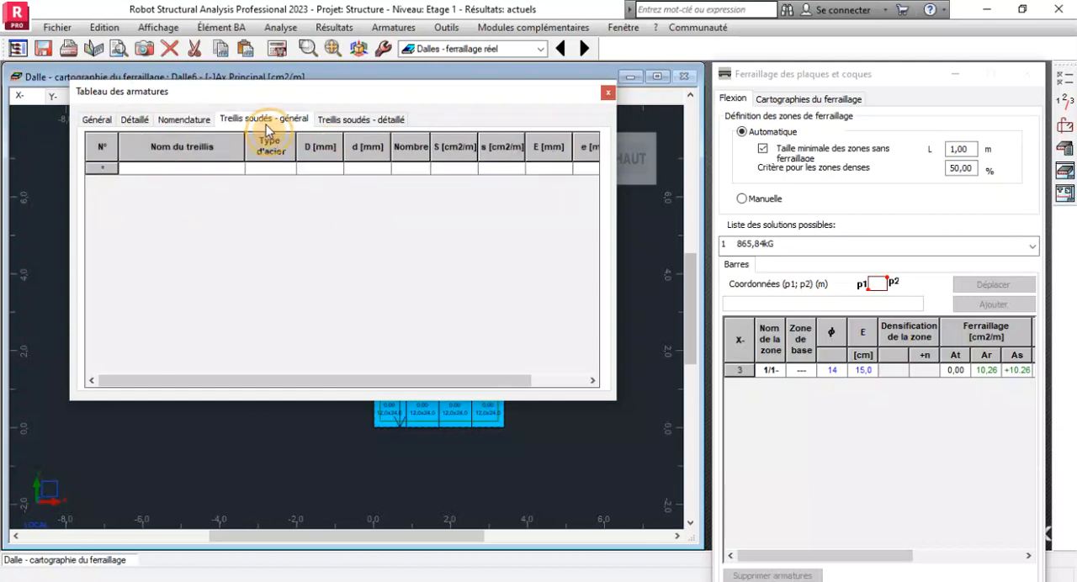
{"action": "left_click", "coordinate": [357, 121]}
{"action": "left_click", "coordinate": [607, 92]}
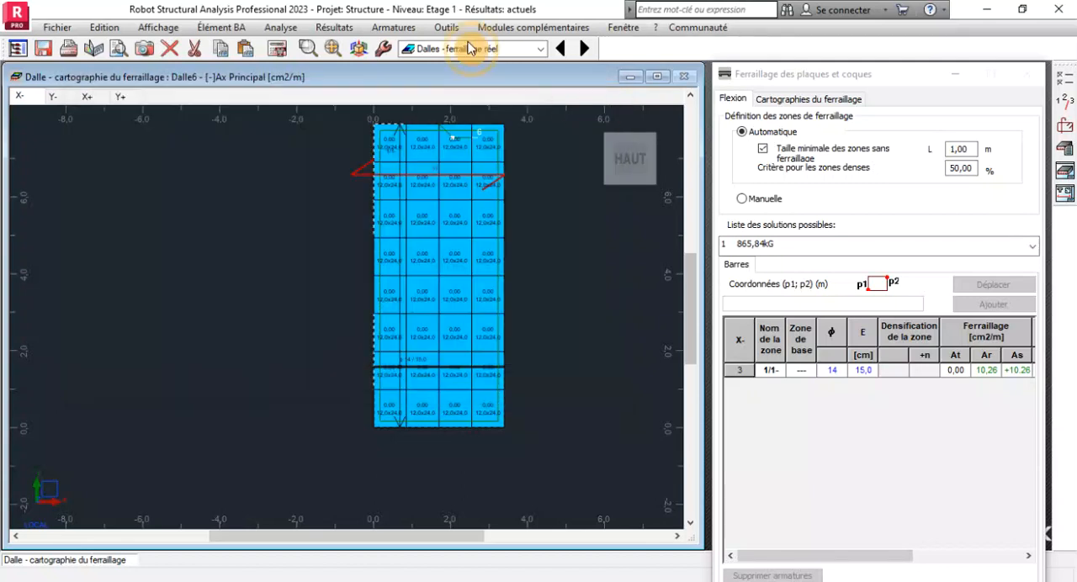
{"action": "left_click", "coordinate": [383, 31]}
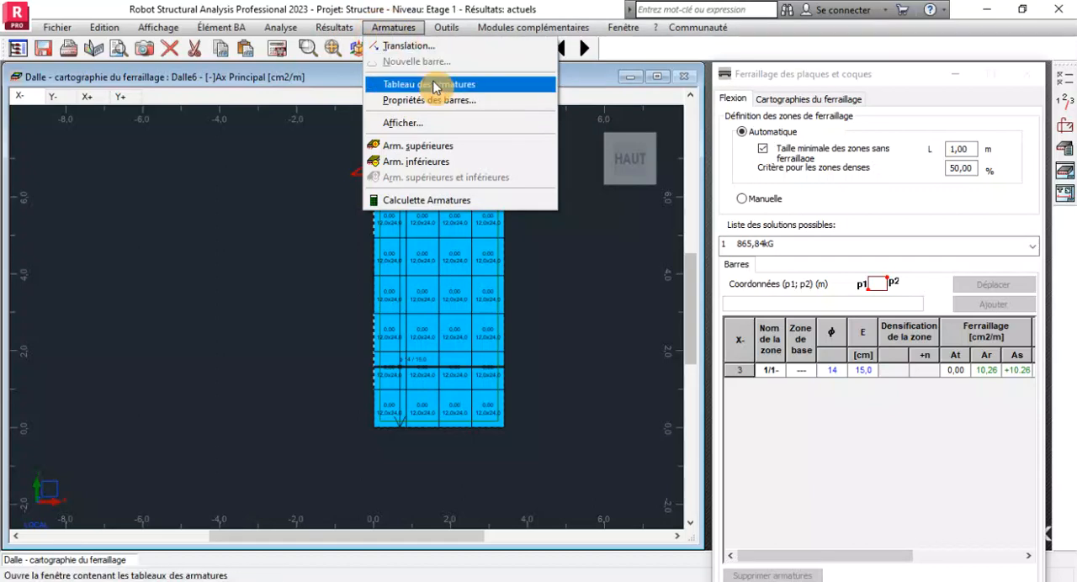
{"action": "left_click", "coordinate": [306, 216]}
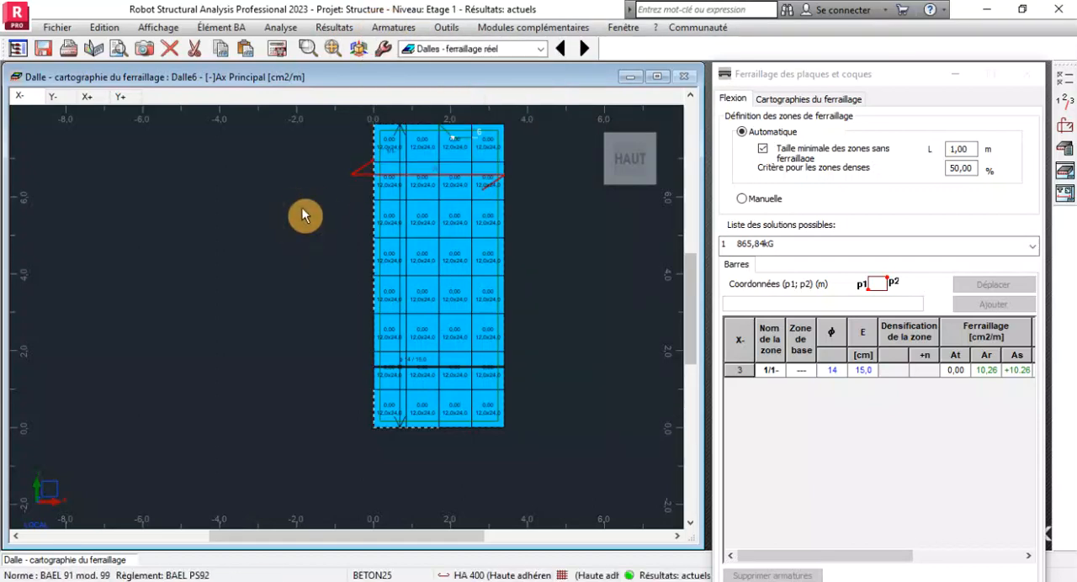
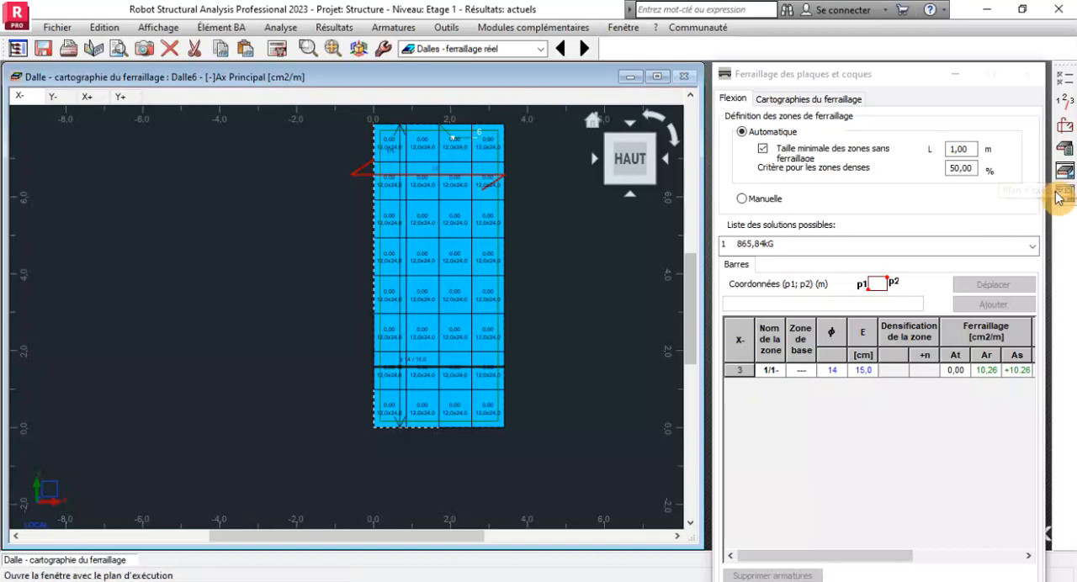
Recalculate slab Dalle6 and generate its execution drawings with bar length and spacing included in the reinforcement descriptions.
{"action": "left_click", "coordinate": [1063, 195]}
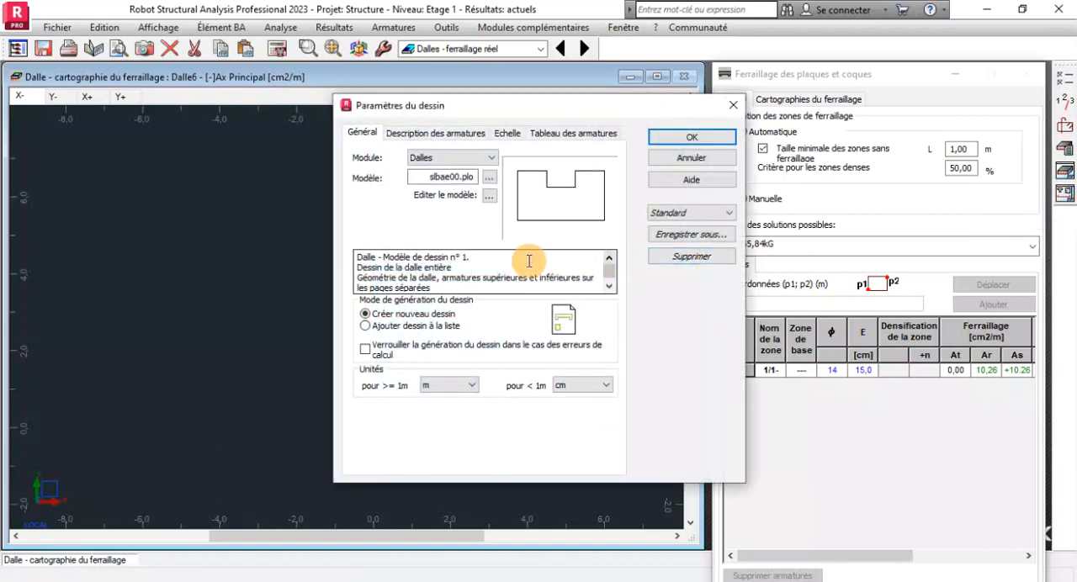
{"action": "left_click", "coordinate": [430, 135]}
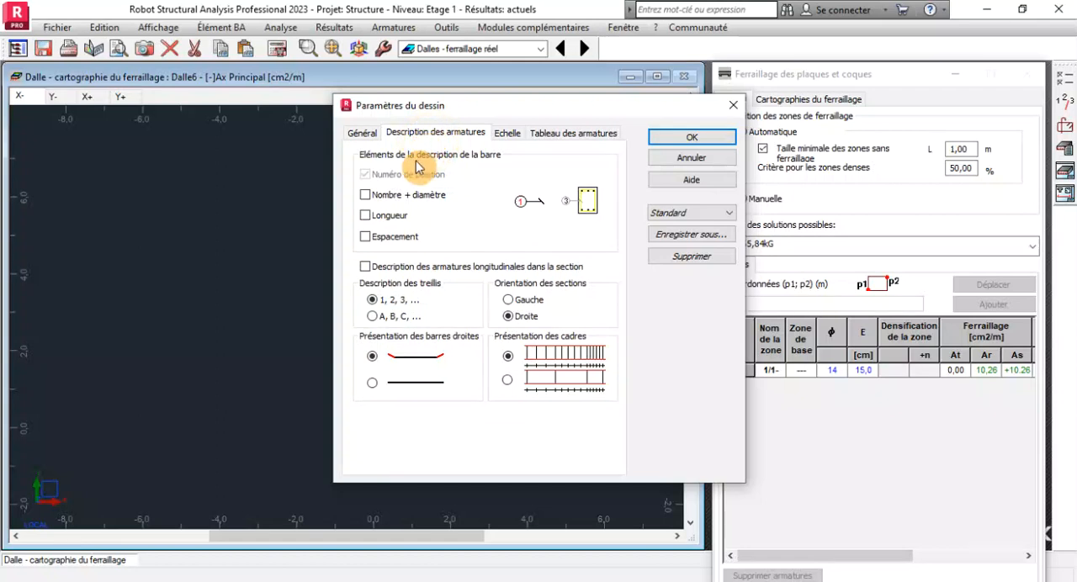
{"action": "left_click", "coordinate": [367, 237]}
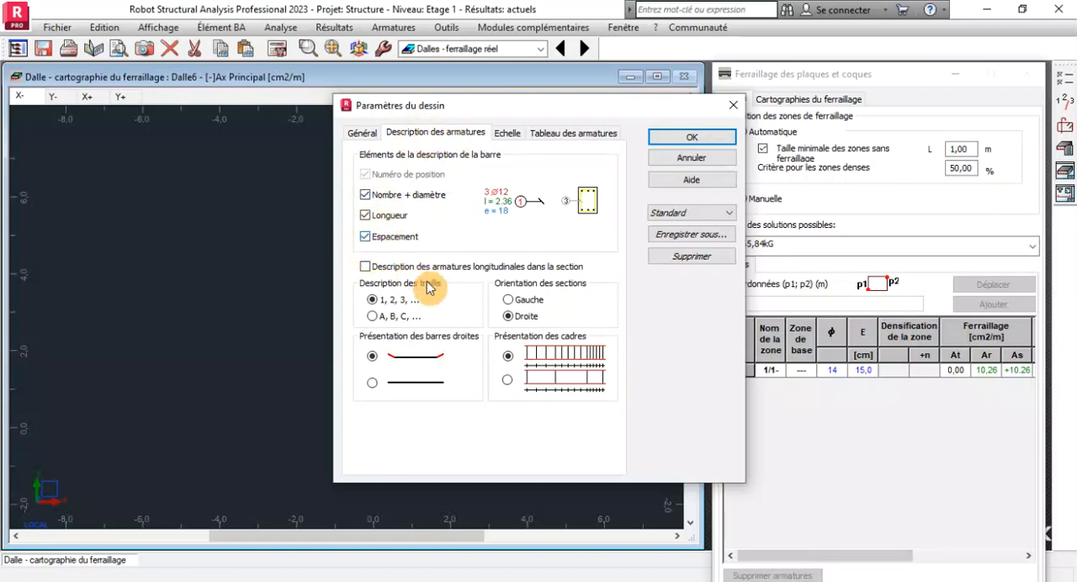
{"action": "left_click", "coordinate": [688, 138]}
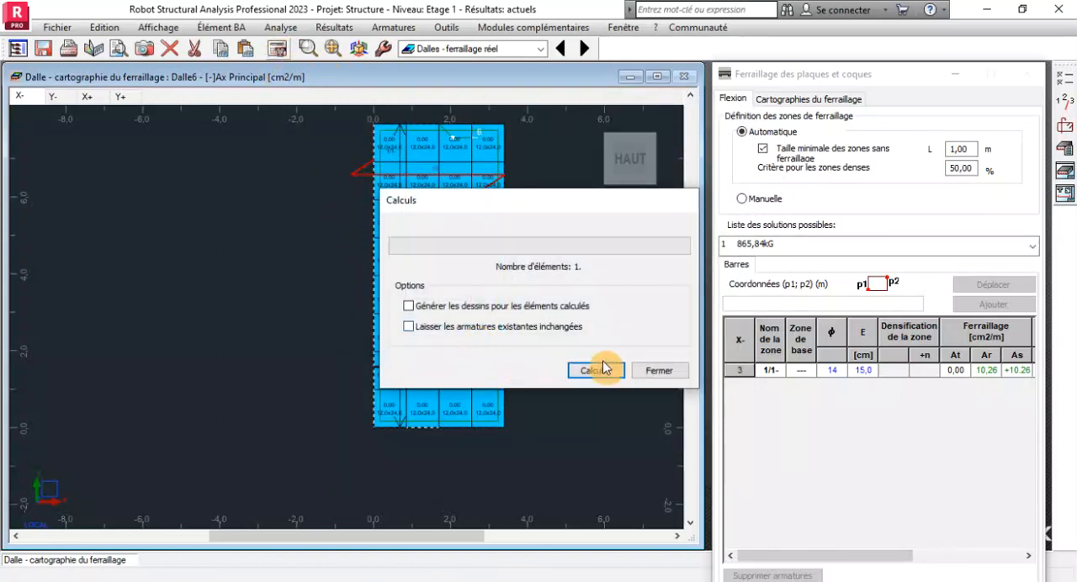
{"action": "left_click", "coordinate": [601, 369]}
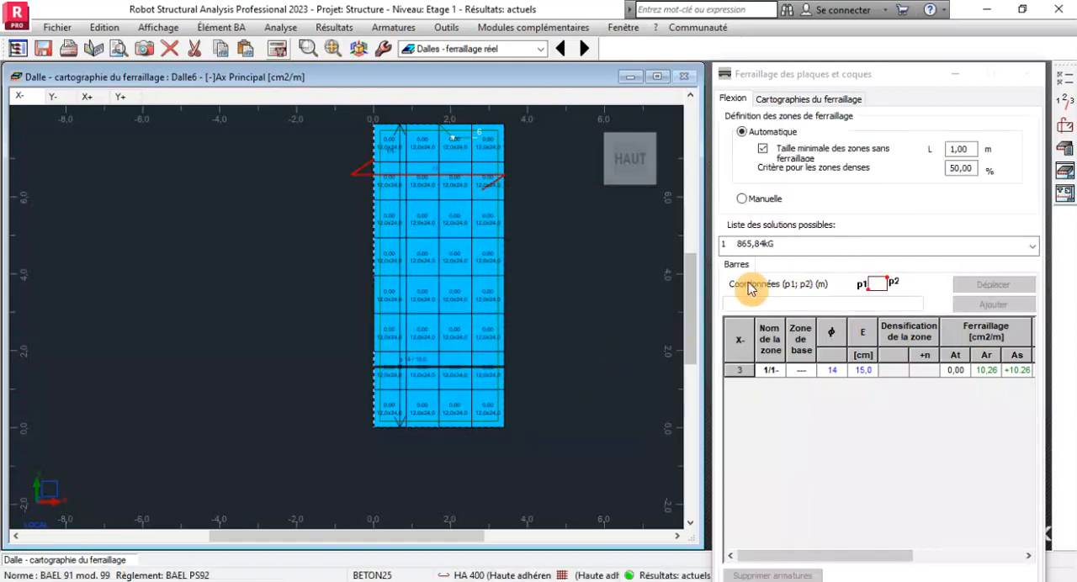
{"action": "left_click", "coordinate": [1064, 173]}
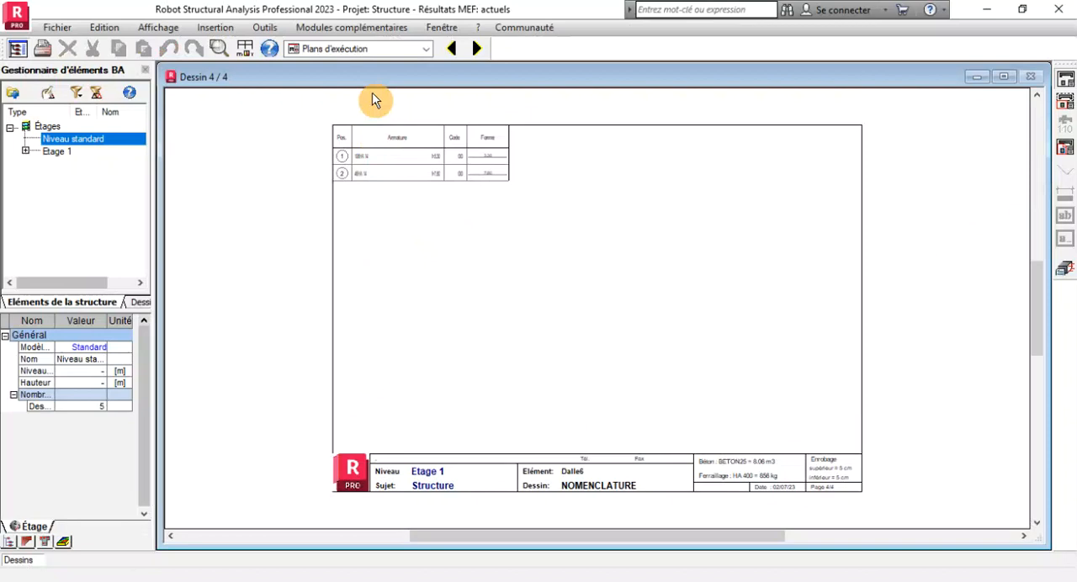
Examine the position 1 bars and their quantity, length and spacing label on drawing 3 of the slab.
{"action": "left_click", "coordinate": [461, 49]}
{"action": "scroll", "coordinate": [648, 160], "scroll_direction": "up", "scroll_amount": 4}
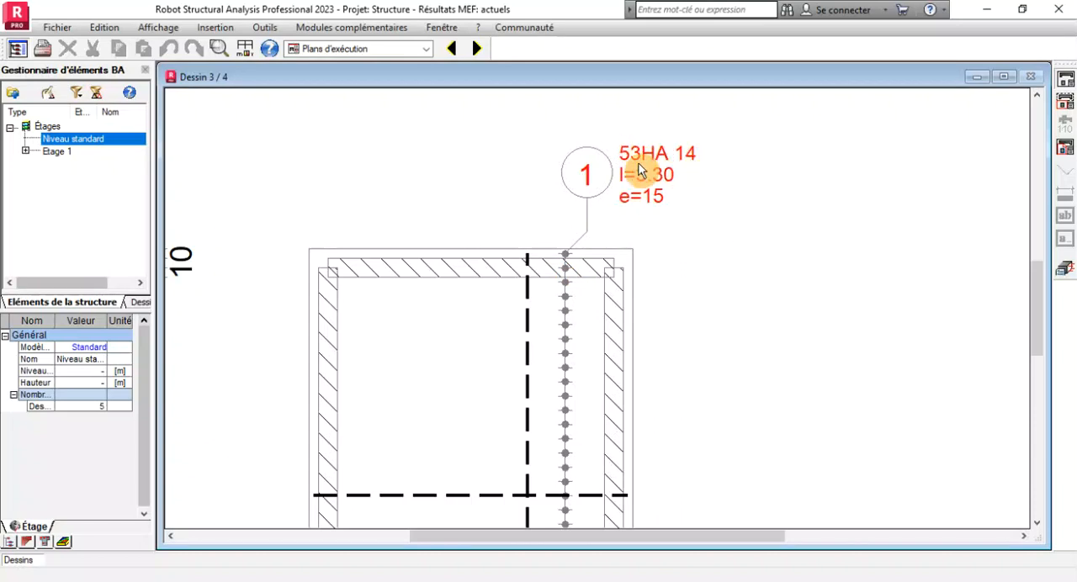
{"action": "scroll", "coordinate": [640, 171], "scroll_direction": "down", "scroll_amount": 5}
{"action": "scroll", "coordinate": [564, 514], "scroll_direction": "up", "scroll_amount": 1}
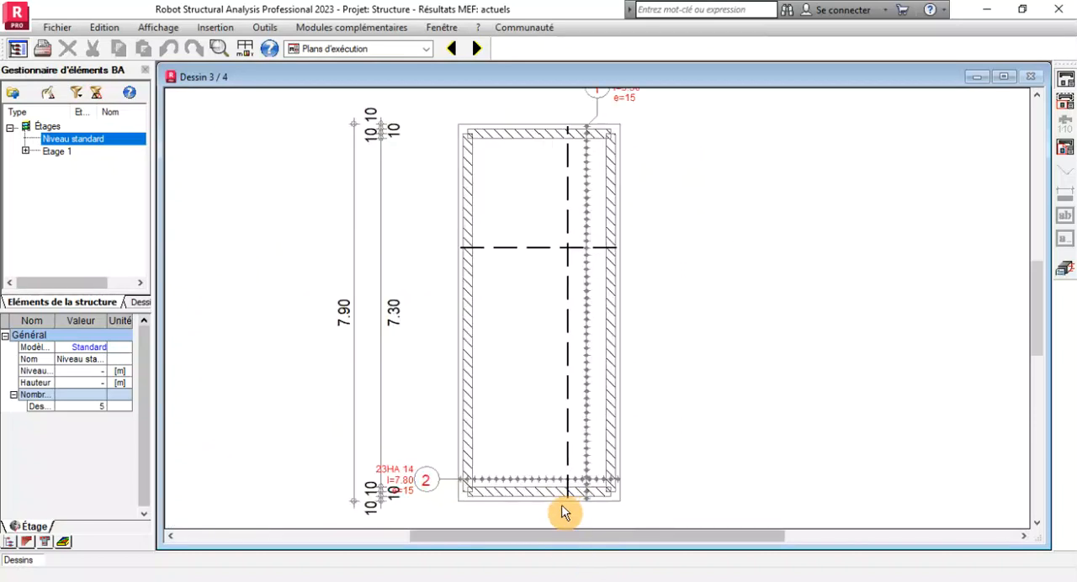
{"action": "scroll", "coordinate": [564, 514], "scroll_direction": "up", "scroll_amount": 2}
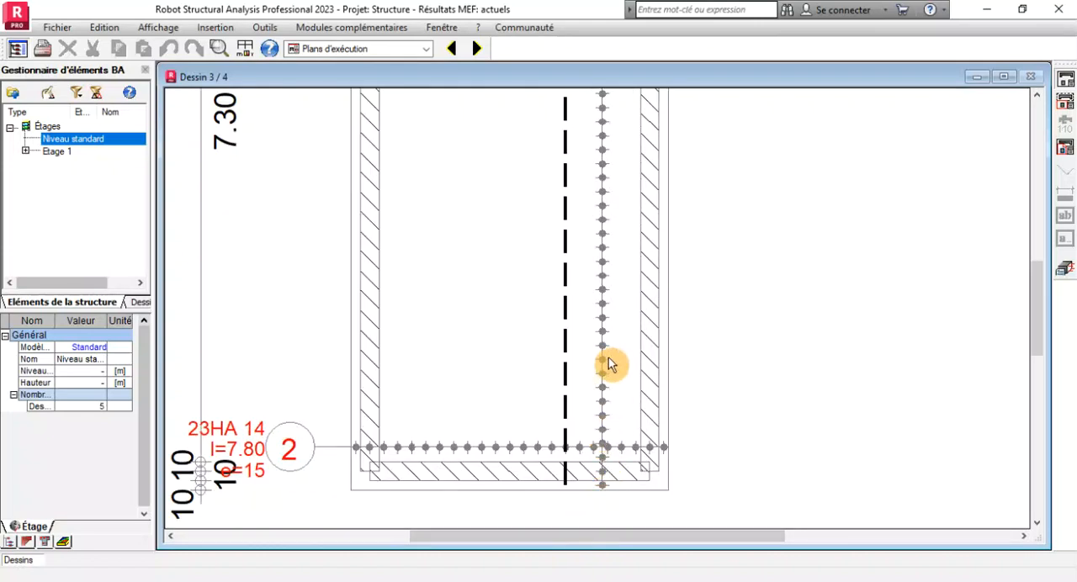
{"action": "scroll", "coordinate": [575, 481], "scroll_direction": "down", "scroll_amount": 2}
{"action": "scroll", "coordinate": [592, 109], "scroll_direction": "up", "scroll_amount": 2}
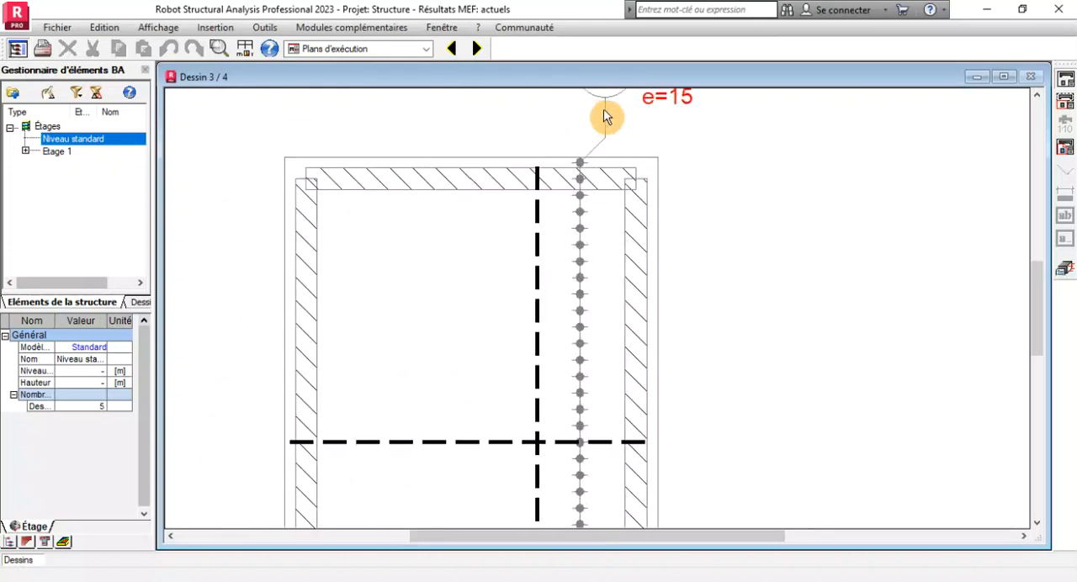
{"action": "scroll", "coordinate": [570, 308], "scroll_direction": "down", "scroll_amount": 2}
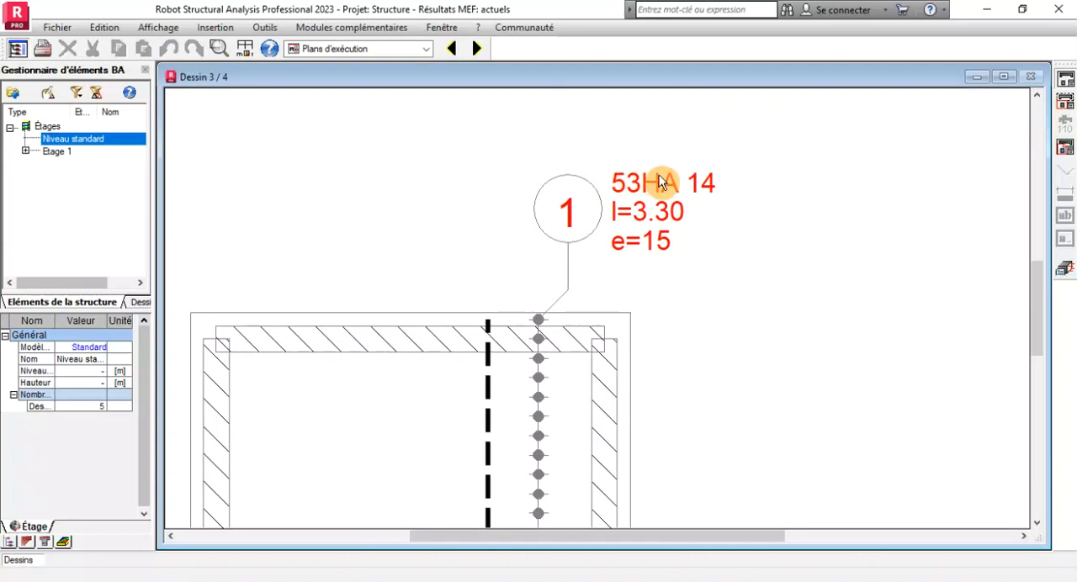
{"action": "scroll", "coordinate": [620, 155], "scroll_direction": "down", "scroll_amount": 5}
{"action": "scroll", "coordinate": [589, 295], "scroll_direction": "down", "scroll_amount": 1}
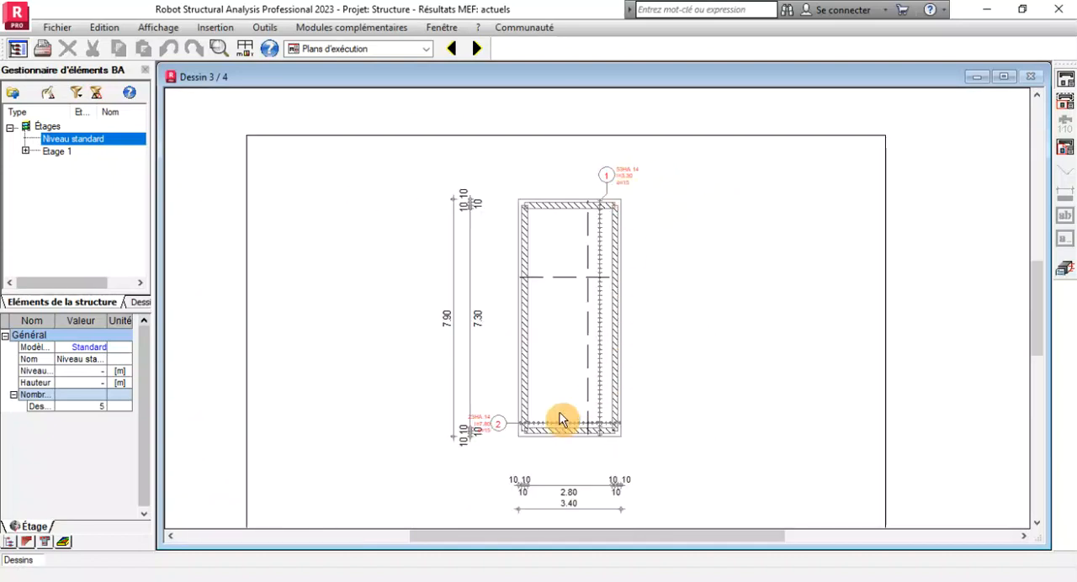
Examine the position 2 bars and their quantity, length and spacing label on drawing 3.
{"action": "scroll", "coordinate": [558, 421], "scroll_direction": "up", "scroll_amount": 6}
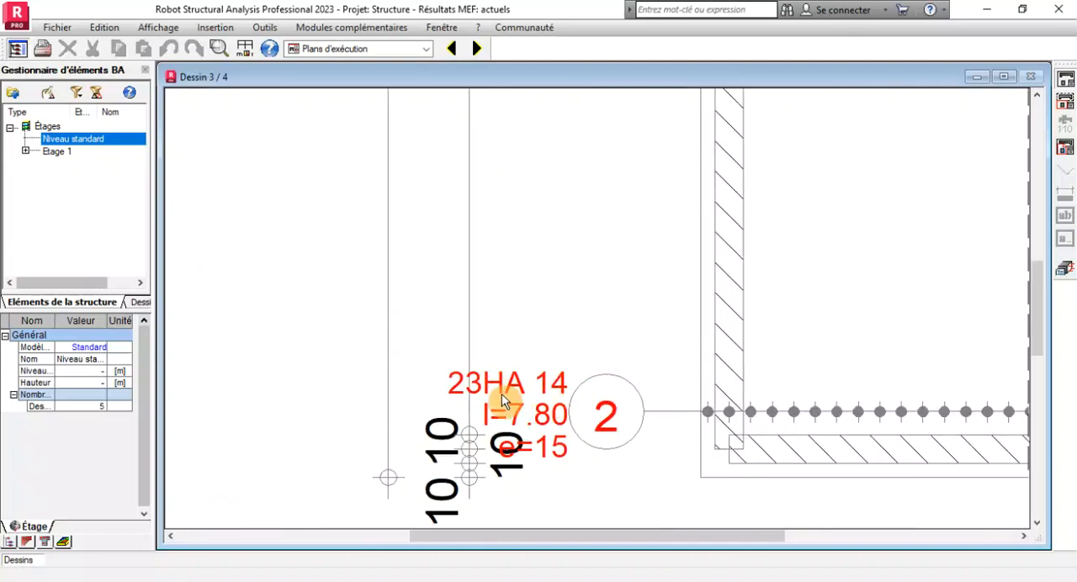
{"action": "scroll", "coordinate": [469, 375], "scroll_direction": "down", "scroll_amount": 3}
{"action": "scroll", "coordinate": [484, 378], "scroll_direction": "up", "scroll_amount": 2}
{"action": "scroll", "coordinate": [488, 404], "scroll_direction": "up", "scroll_amount": 1}
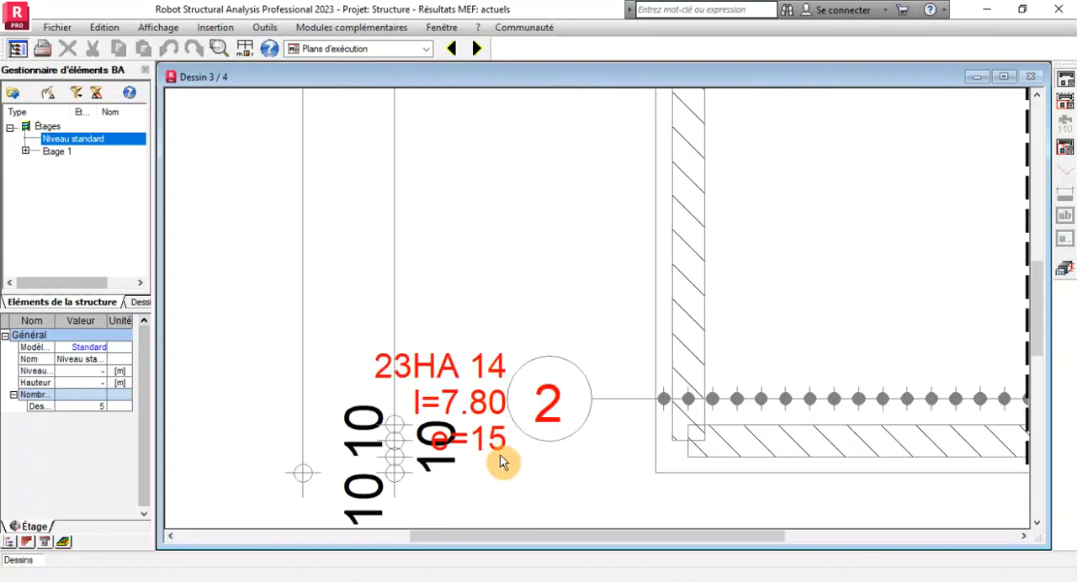
{"action": "scroll", "coordinate": [484, 431], "scroll_direction": "up", "scroll_amount": 2}
{"action": "scroll", "coordinate": [482, 429], "scroll_direction": "down", "scroll_amount": 6}
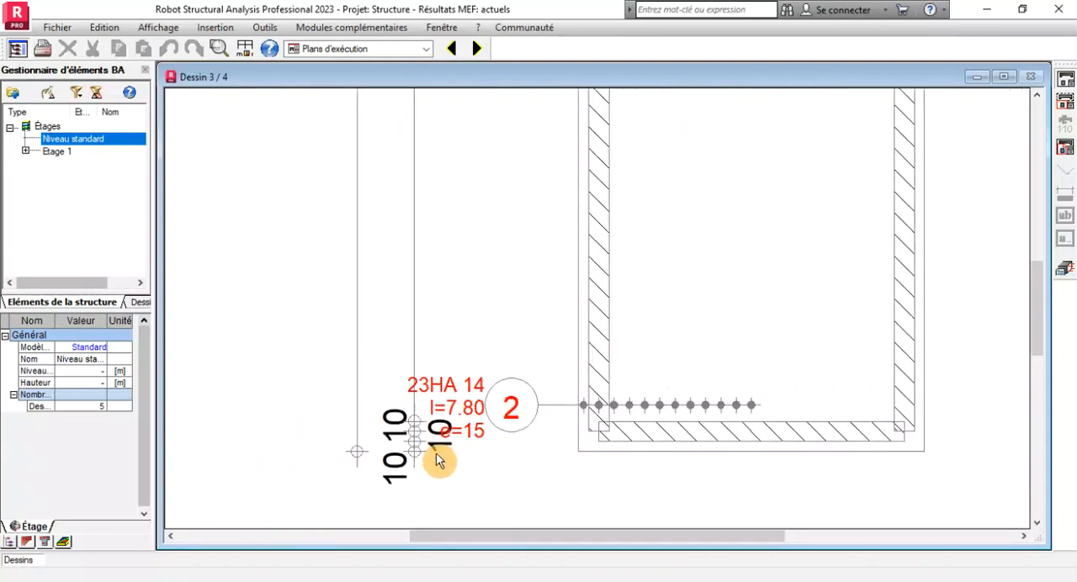
{"action": "scroll", "coordinate": [608, 142], "scroll_direction": "up", "scroll_amount": 2}
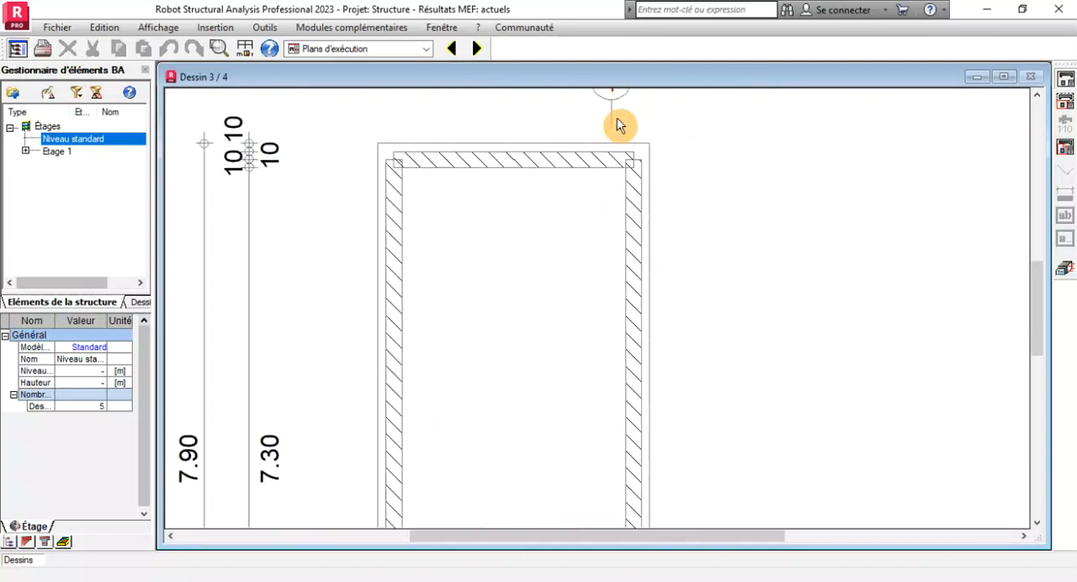
Review the bar quantities, lengths and shapes in the reinforcement schedule on drawing 4.
{"action": "left_click", "coordinate": [479, 54]}
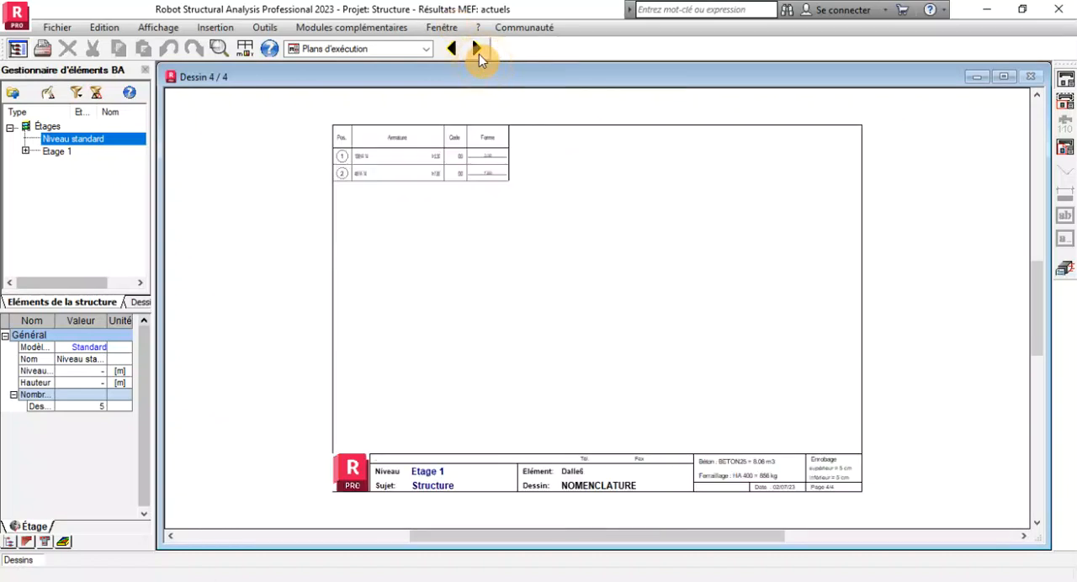
{"action": "scroll", "coordinate": [361, 159], "scroll_direction": "up", "scroll_amount": 3}
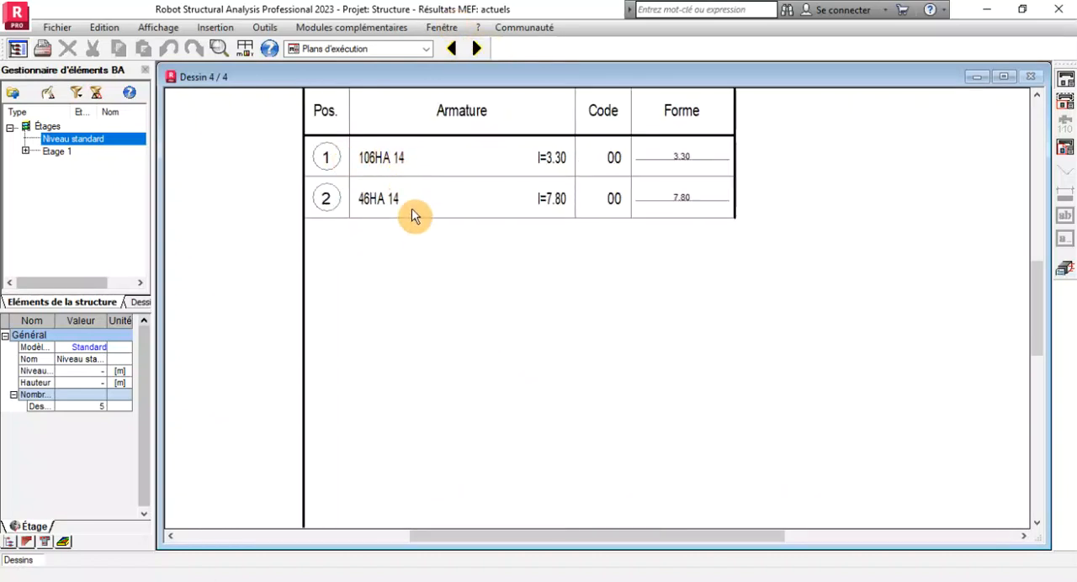
{"action": "scroll", "coordinate": [417, 237], "scroll_direction": "down", "scroll_amount": 2}
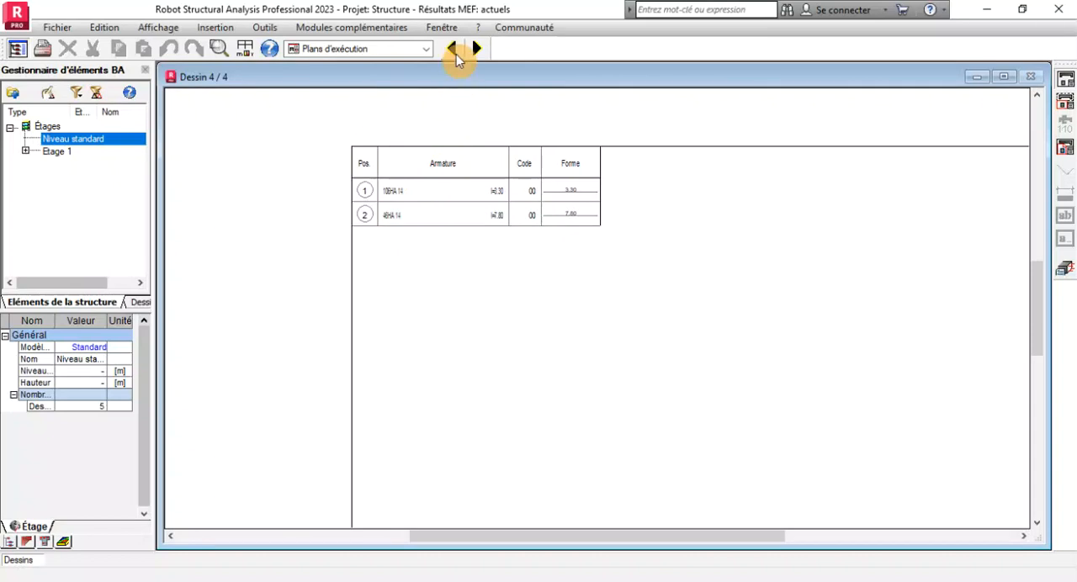
{"action": "scroll", "coordinate": [412, 175], "scroll_direction": "up", "scroll_amount": 2}
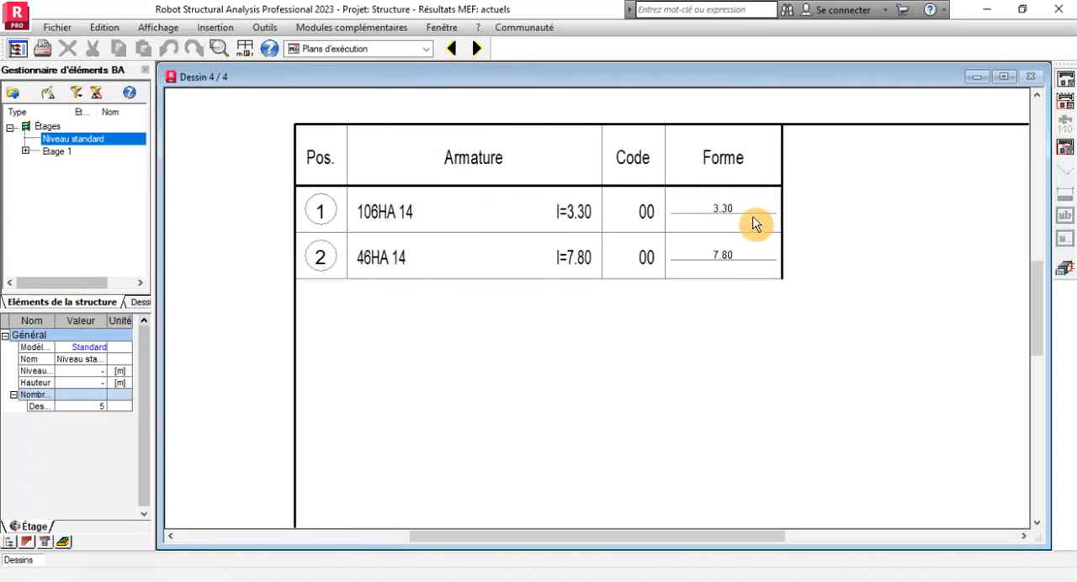
{"action": "scroll", "coordinate": [436, 239], "scroll_direction": "down", "scroll_amount": 2}
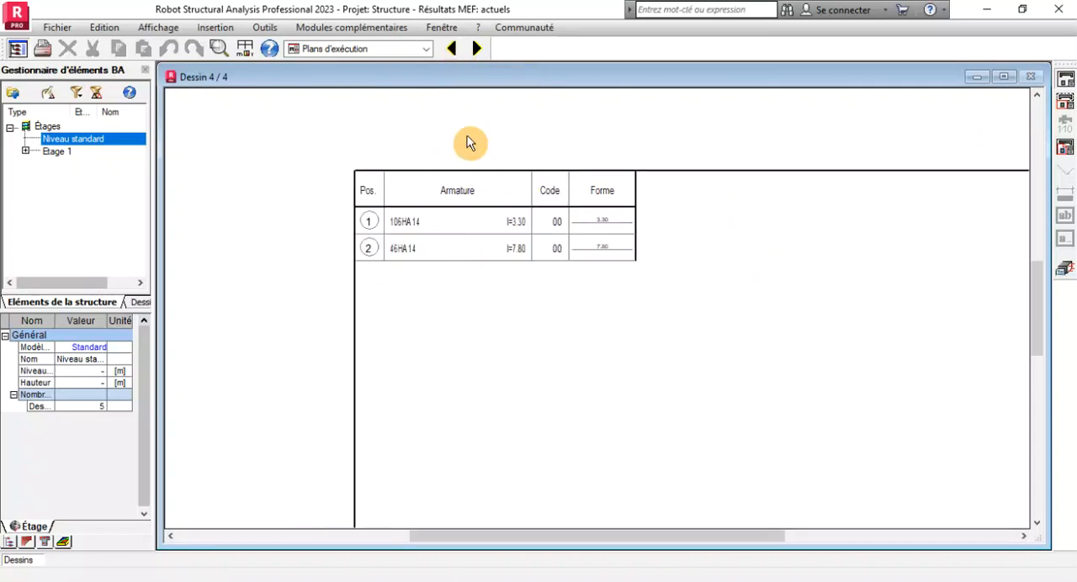
Return to drawing 3 and compare the position 1 bar label with the reinforcement schedule.
{"action": "left_click", "coordinate": [453, 49]}
{"action": "scroll", "coordinate": [659, 168], "scroll_direction": "up", "scroll_amount": 5}
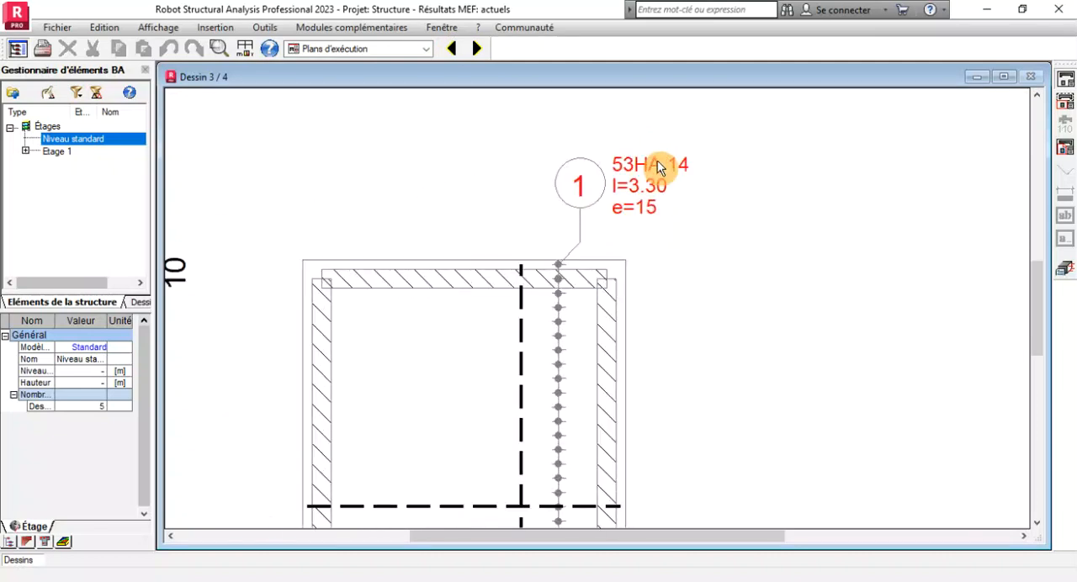
{"action": "scroll", "coordinate": [572, 164], "scroll_direction": "down", "scroll_amount": 3}
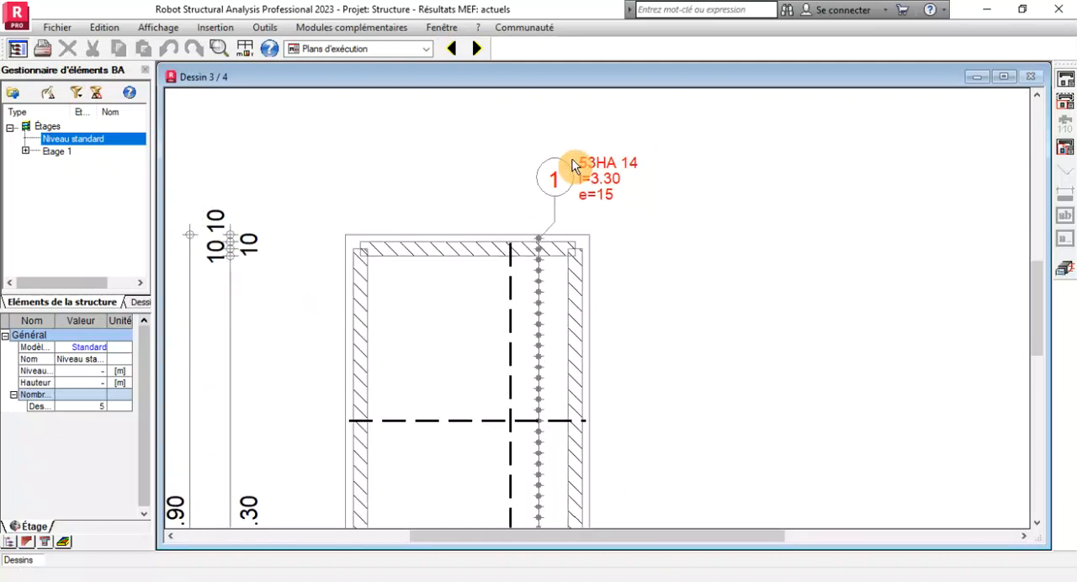
{"action": "scroll", "coordinate": [575, 199], "scroll_direction": "down", "scroll_amount": 2}
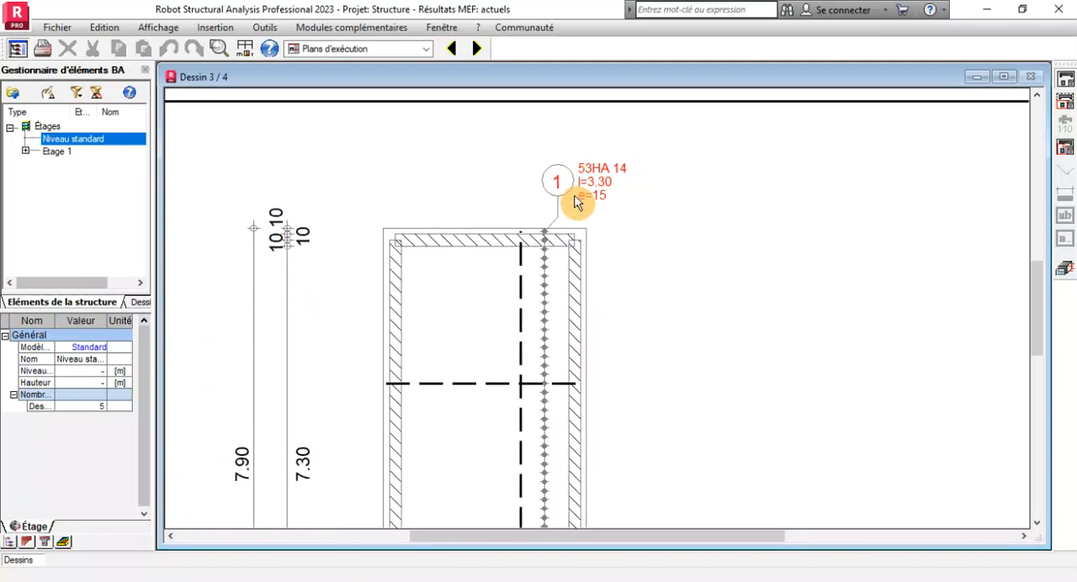
{"action": "scroll", "coordinate": [594, 160], "scroll_direction": "up", "scroll_amount": 6}
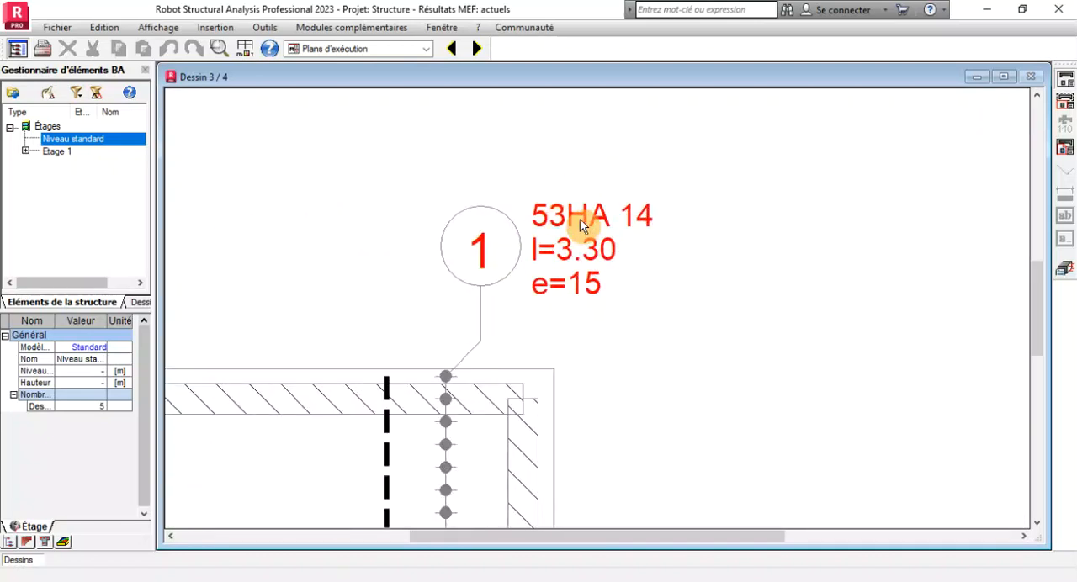
{"action": "scroll", "coordinate": [640, 215], "scroll_direction": "down", "scroll_amount": 4}
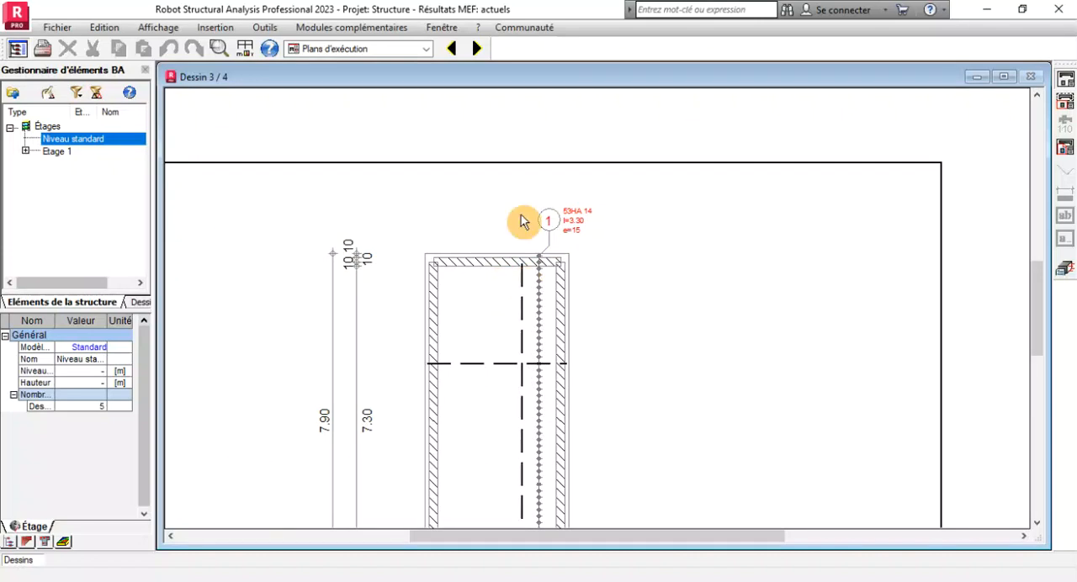
{"action": "scroll", "coordinate": [526, 229], "scroll_direction": "down", "scroll_amount": 2}
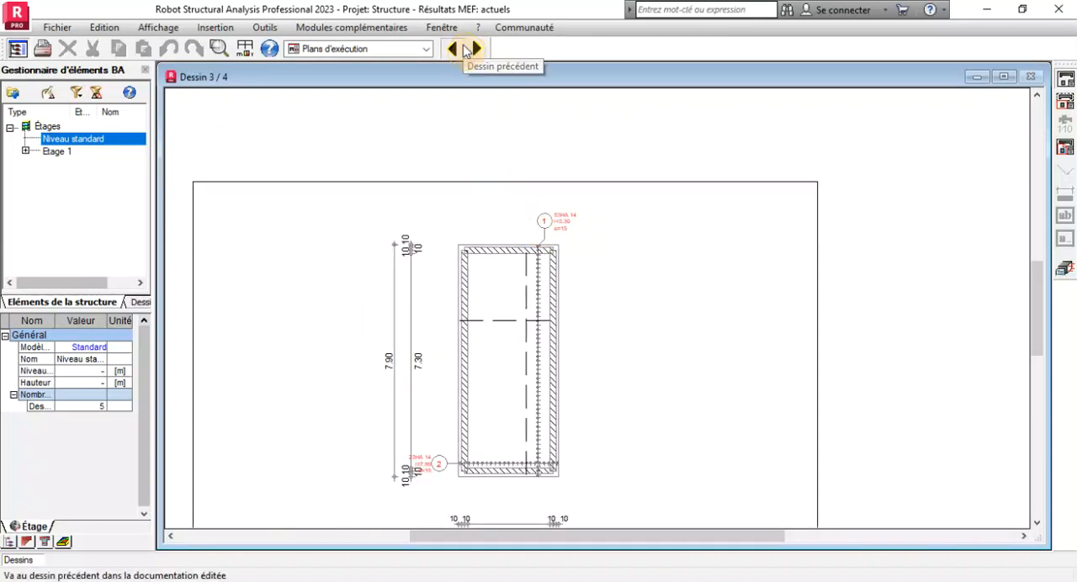
Check the position 1 bar label on the other reinforcement layer in drawing 2.
{"action": "left_click", "coordinate": [451, 48]}
{"action": "scroll", "coordinate": [656, 151], "scroll_direction": "up", "scroll_amount": 3}
{"action": "scroll", "coordinate": [656, 152], "scroll_direction": "up", "scroll_amount": 3}
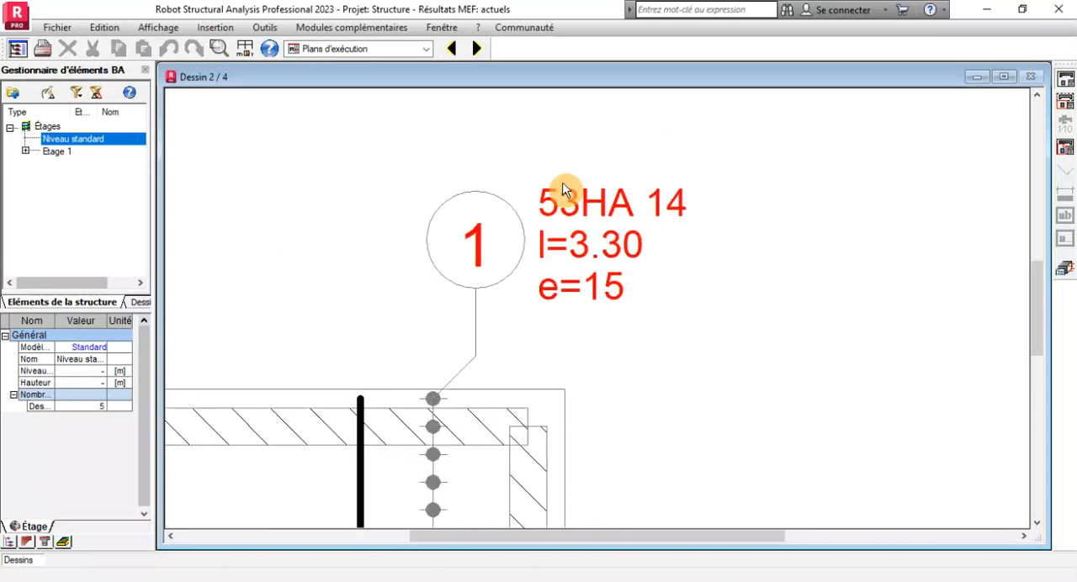
Check the total bar quantities for positions 1 and 2 in the schedule on drawing 4 against both layers.
{"action": "left_click", "coordinate": [478, 49]}
{"action": "left_click", "coordinate": [479, 49]}
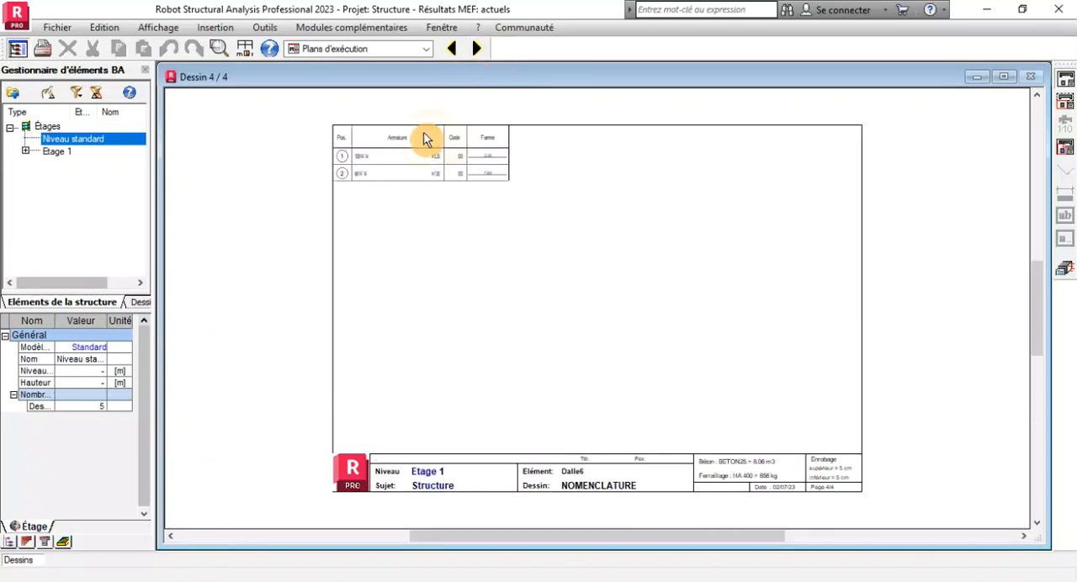
{"action": "scroll", "coordinate": [365, 164], "scroll_direction": "up", "scroll_amount": 3}
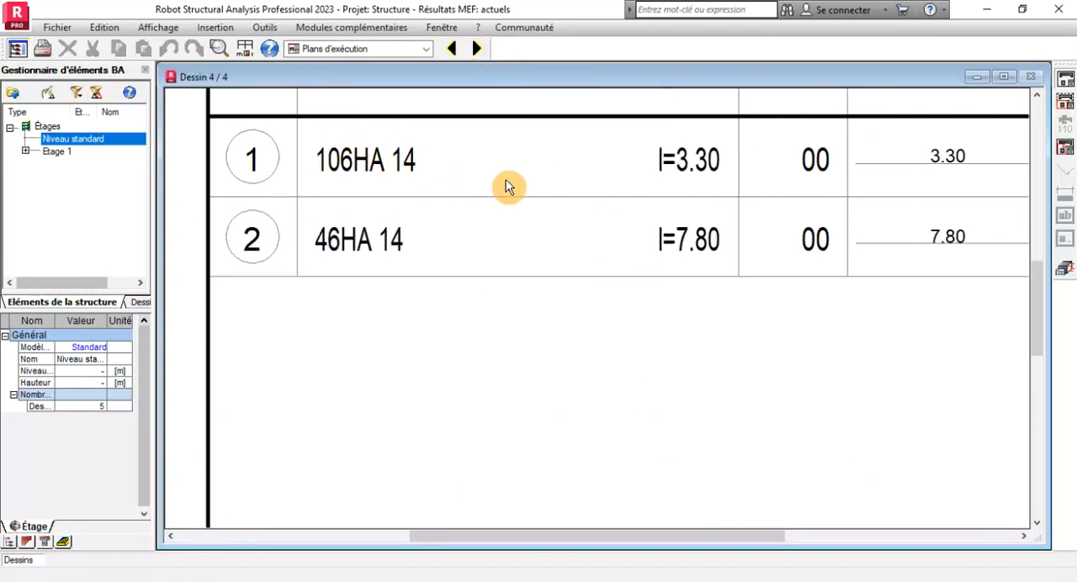
{"action": "scroll", "coordinate": [446, 254], "scroll_direction": "down", "scroll_amount": 2}
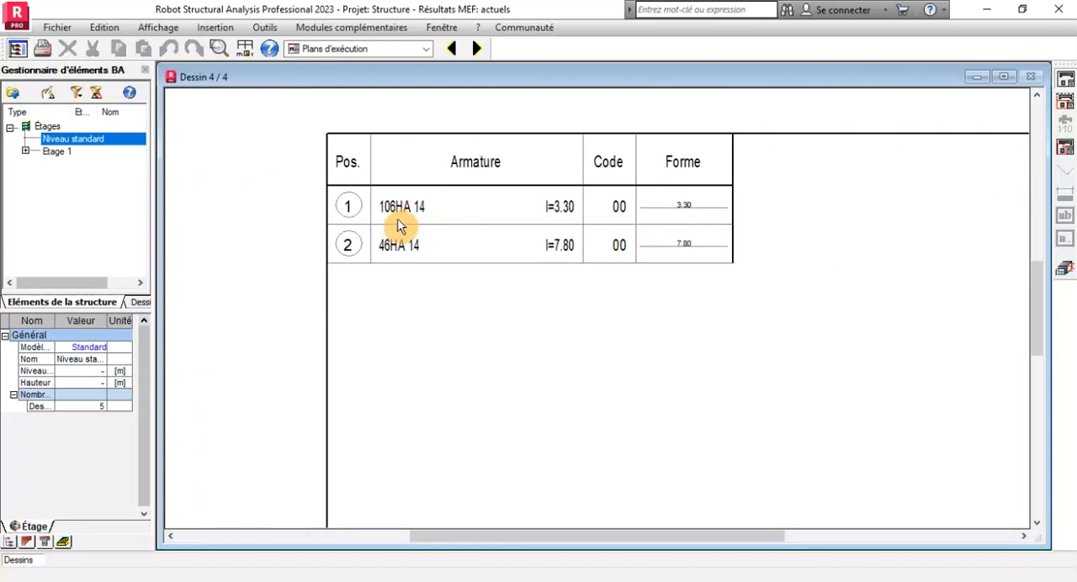
{"action": "scroll", "coordinate": [418, 222], "scroll_direction": "down", "scroll_amount": 1}
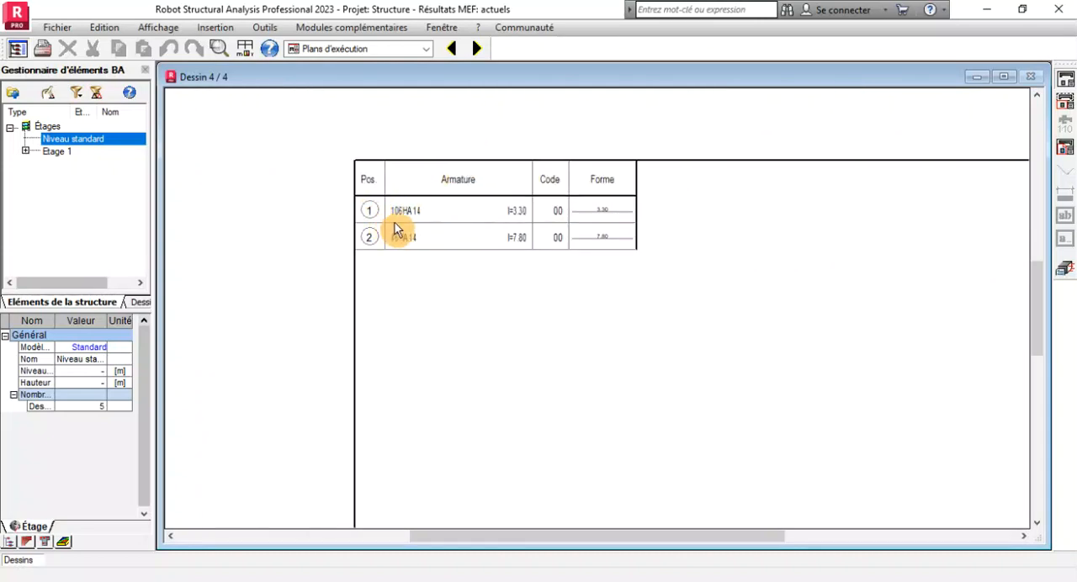
{"action": "scroll", "coordinate": [393, 212], "scroll_direction": "up", "scroll_amount": 3}
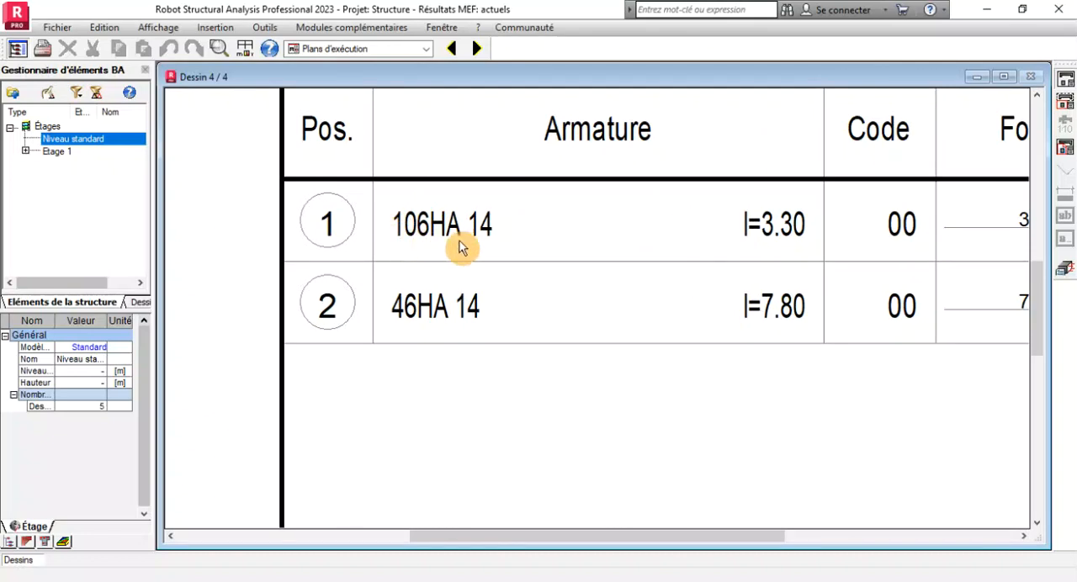
{"action": "scroll", "coordinate": [416, 237], "scroll_direction": "down", "scroll_amount": 2}
{"action": "scroll", "coordinate": [416, 237], "scroll_direction": "down", "scroll_amount": 1}
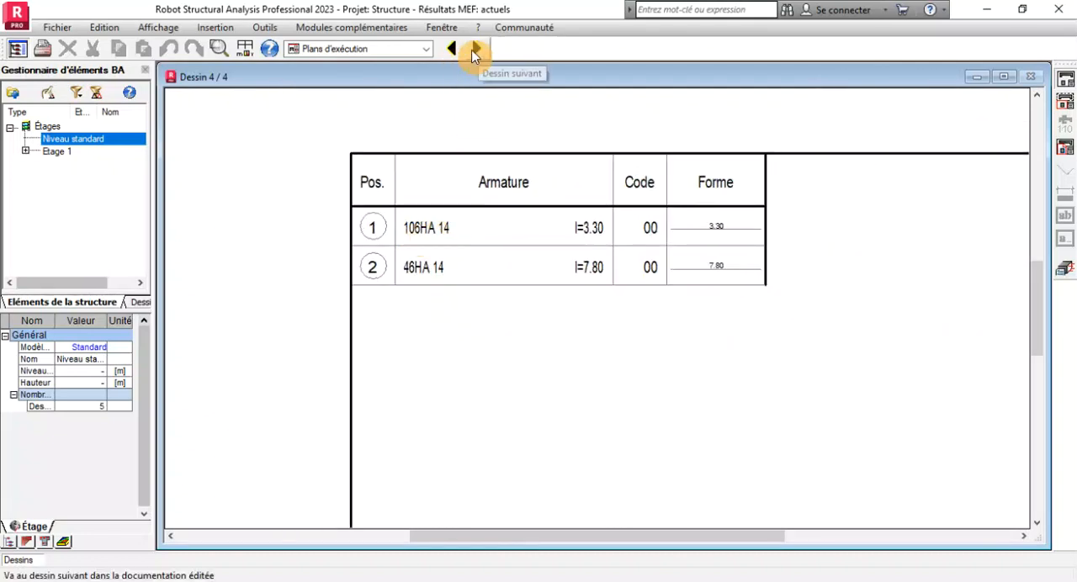
Return to drawing 3 and examine the bar labels for positions 1 and 2 on the upper reinforcement layer.
{"action": "left_click", "coordinate": [451, 49]}
{"action": "scroll", "coordinate": [631, 174], "scroll_direction": "up", "scroll_amount": 3}
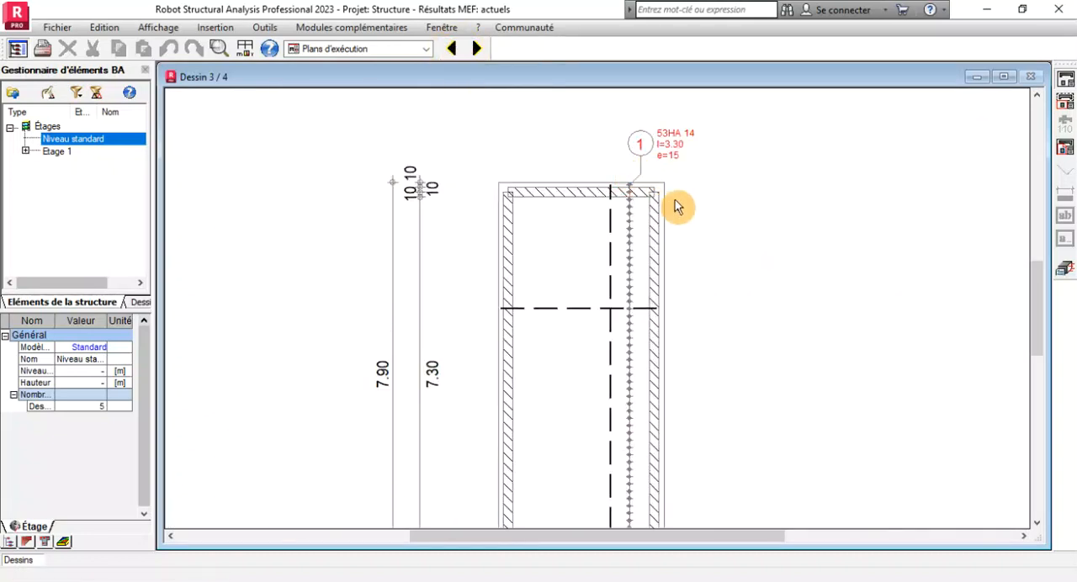
{"action": "scroll", "coordinate": [633, 227], "scroll_direction": "down", "scroll_amount": 3}
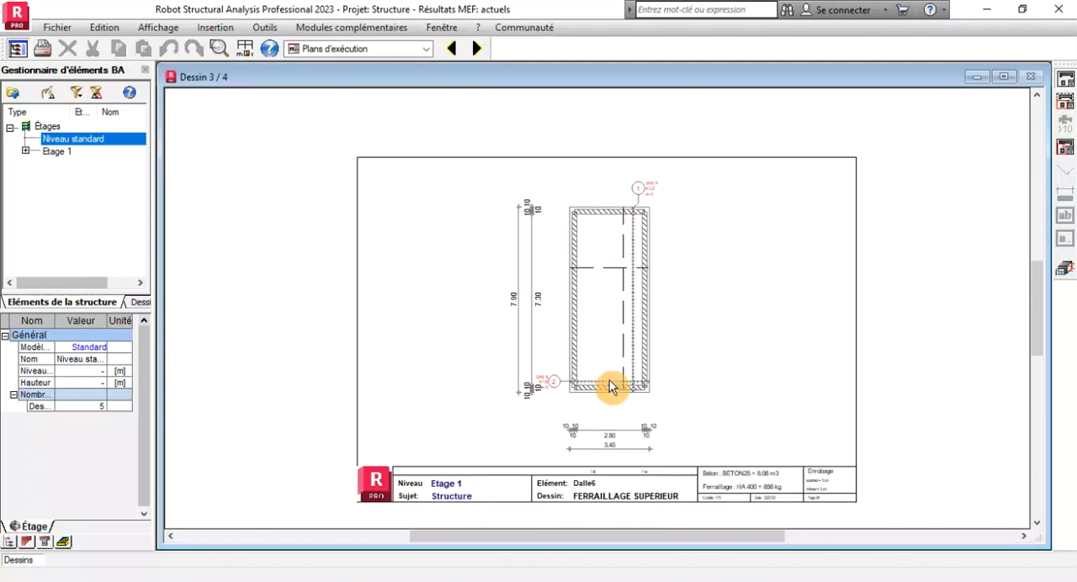
{"action": "scroll", "coordinate": [627, 383], "scroll_direction": "up", "scroll_amount": 3}
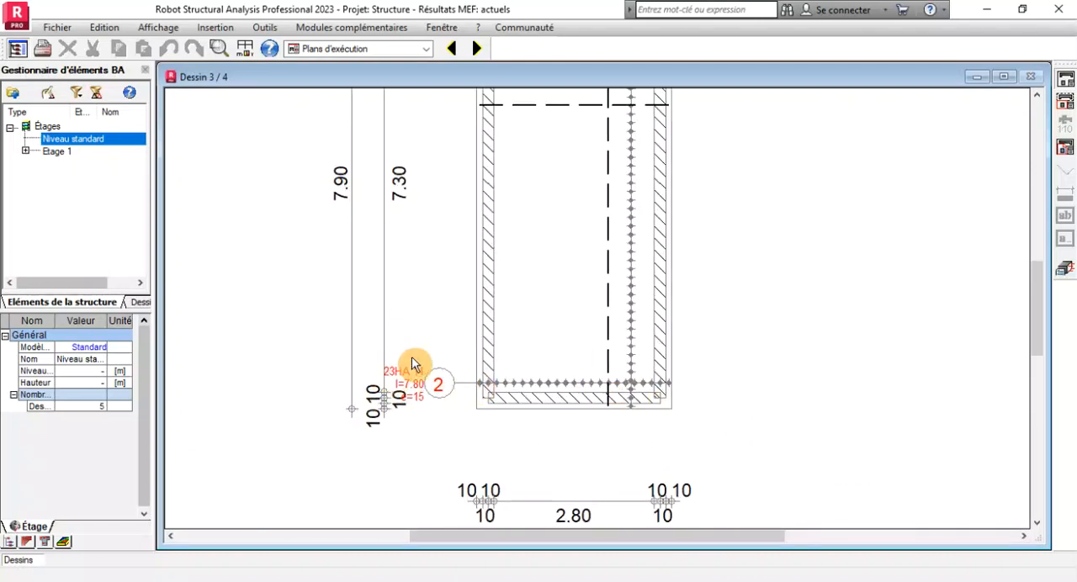
{"action": "scroll", "coordinate": [408, 370], "scroll_direction": "up", "scroll_amount": 3}
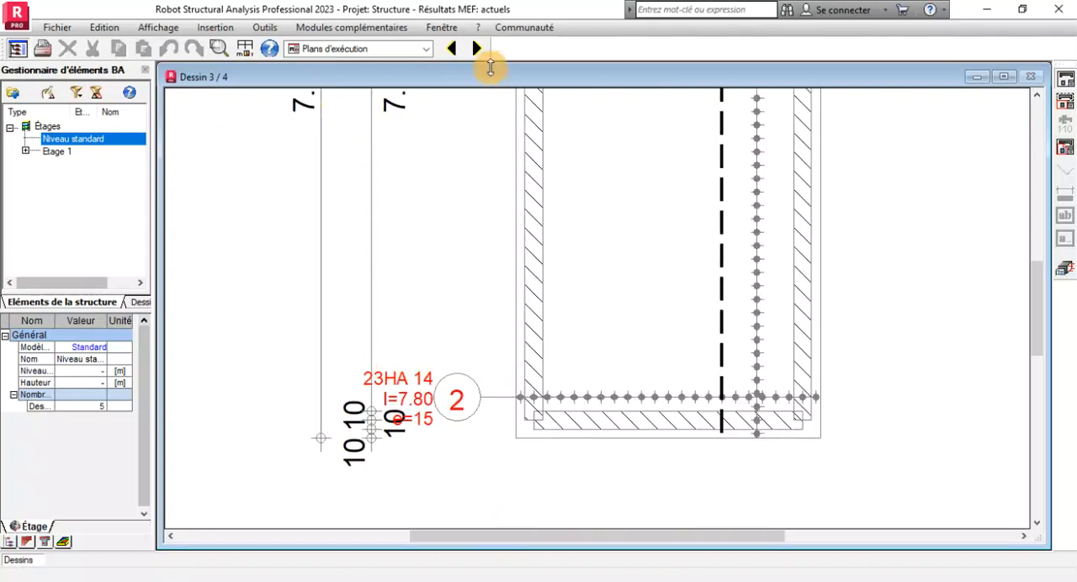
Compare the position 2 bar quantity and length with the reinforcement schedule on drawing 4.
{"action": "left_click", "coordinate": [476, 49]}
{"action": "scroll", "coordinate": [383, 160], "scroll_direction": "up", "scroll_amount": 3}
{"action": "scroll", "coordinate": [383, 160], "scroll_direction": "up", "scroll_amount": 2}
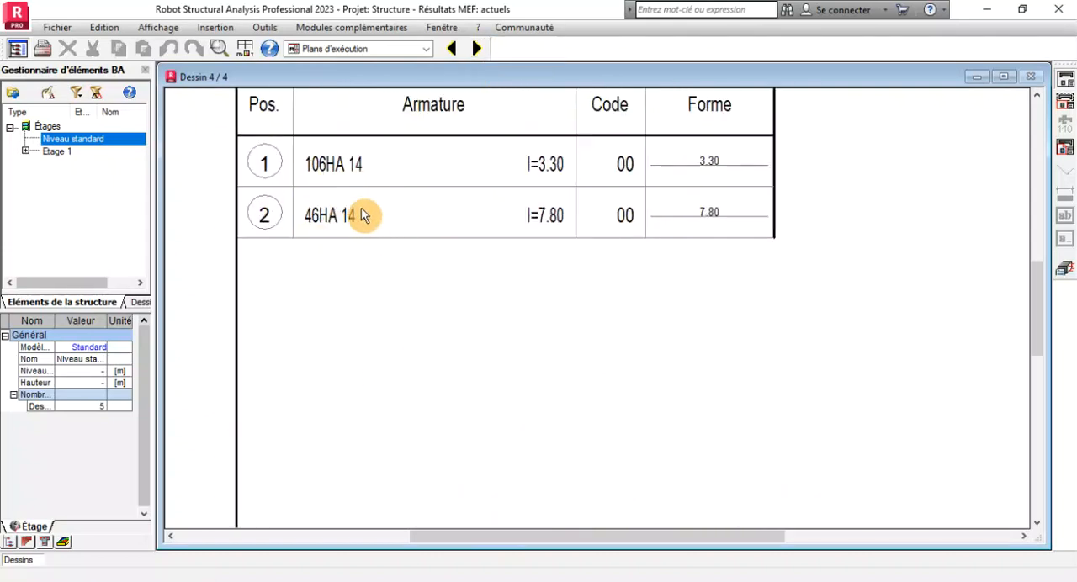
{"action": "scroll", "coordinate": [366, 212], "scroll_direction": "down", "scroll_amount": 5}
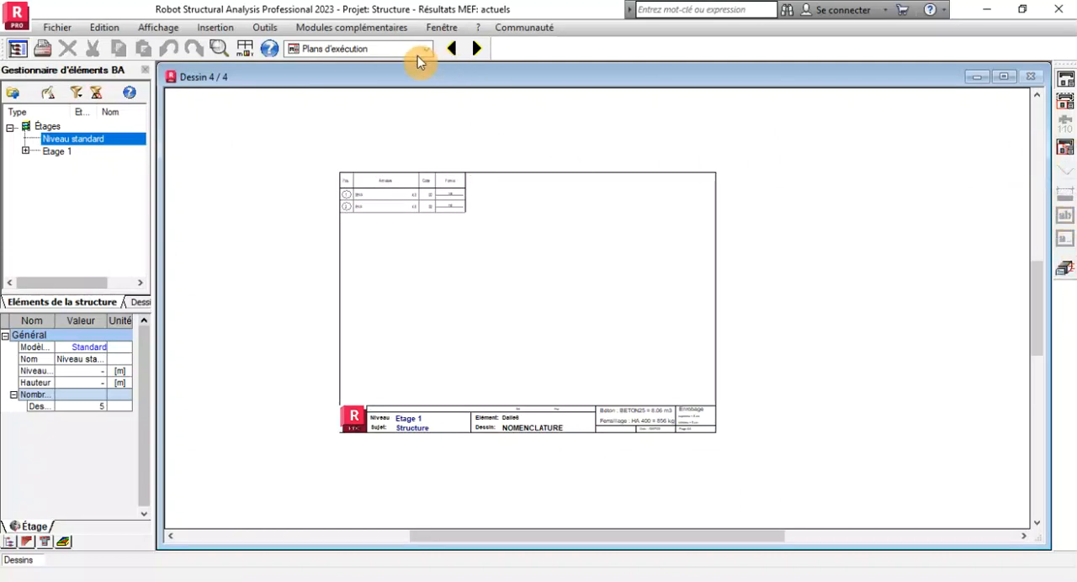
{"action": "scroll", "coordinate": [413, 228], "scroll_direction": "up", "scroll_amount": 3}
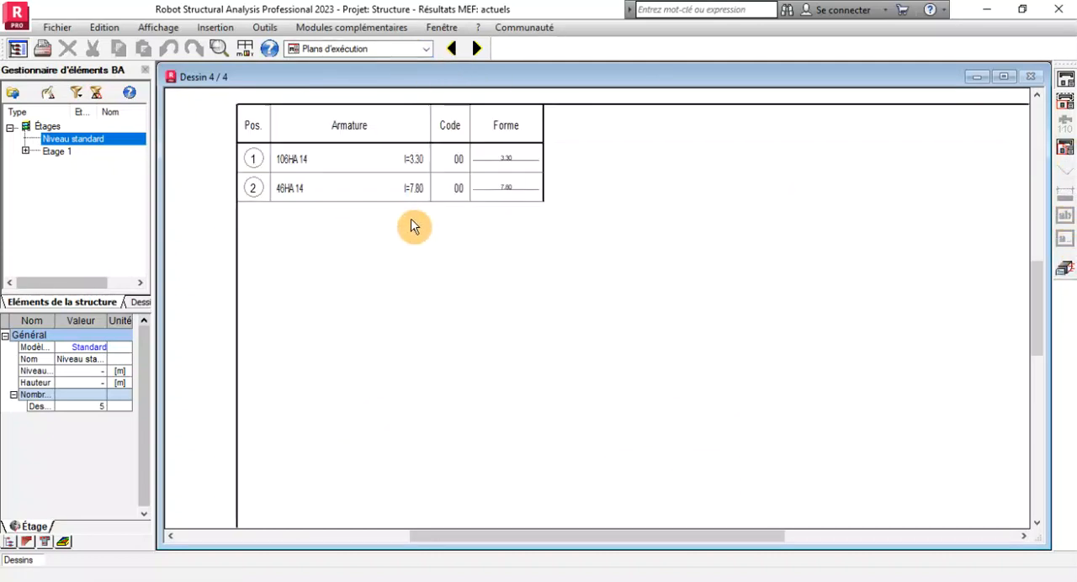
{"action": "scroll", "coordinate": [419, 162], "scroll_direction": "down", "scroll_amount": 2}
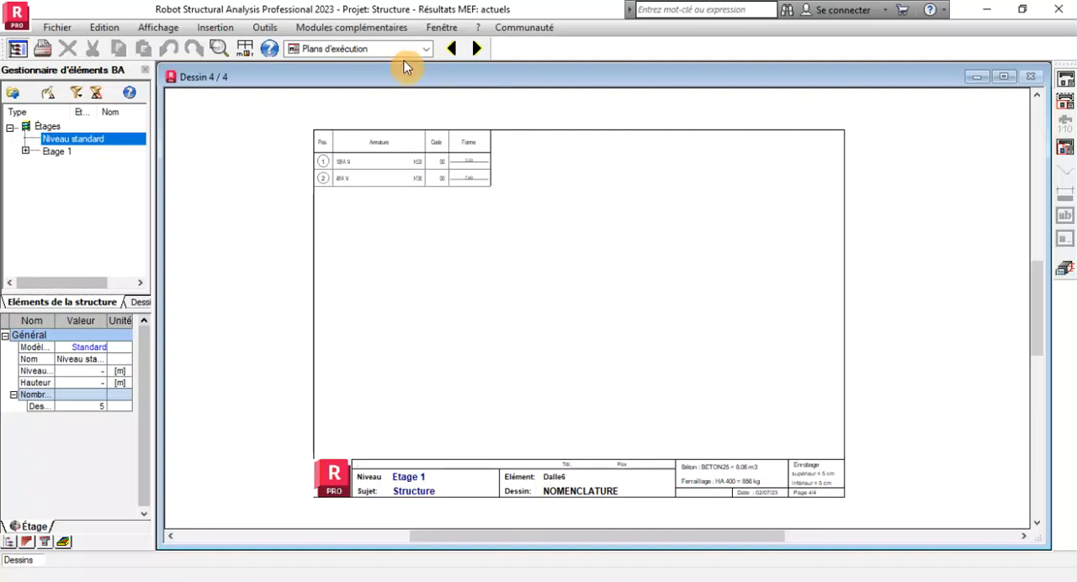
Switch to the Géométrie layout and select the rear long wall, panel 8, in place of the slab.
{"action": "left_click", "coordinate": [426, 48]}
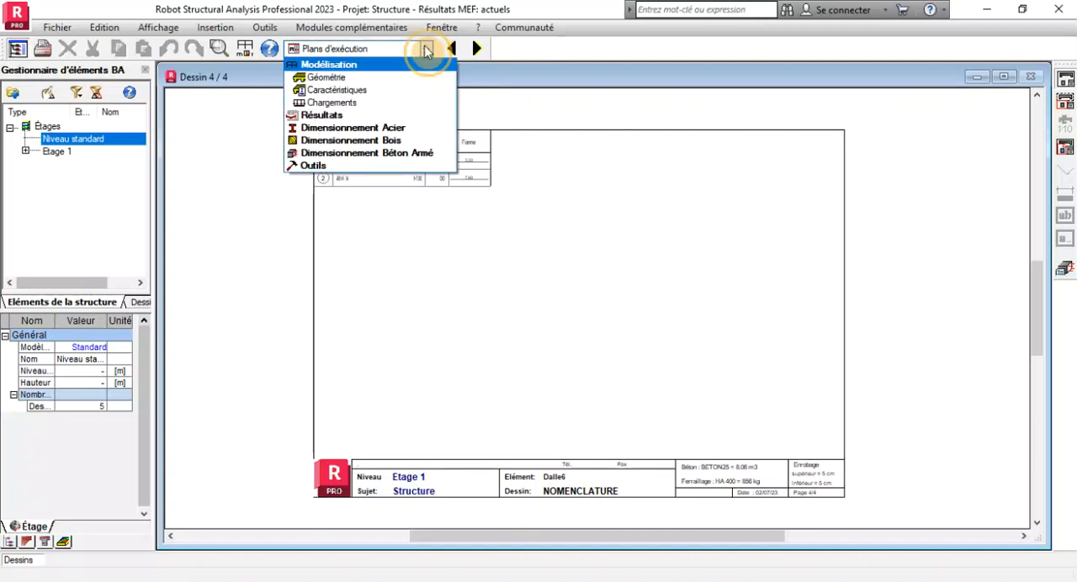
{"action": "left_click", "coordinate": [328, 77]}
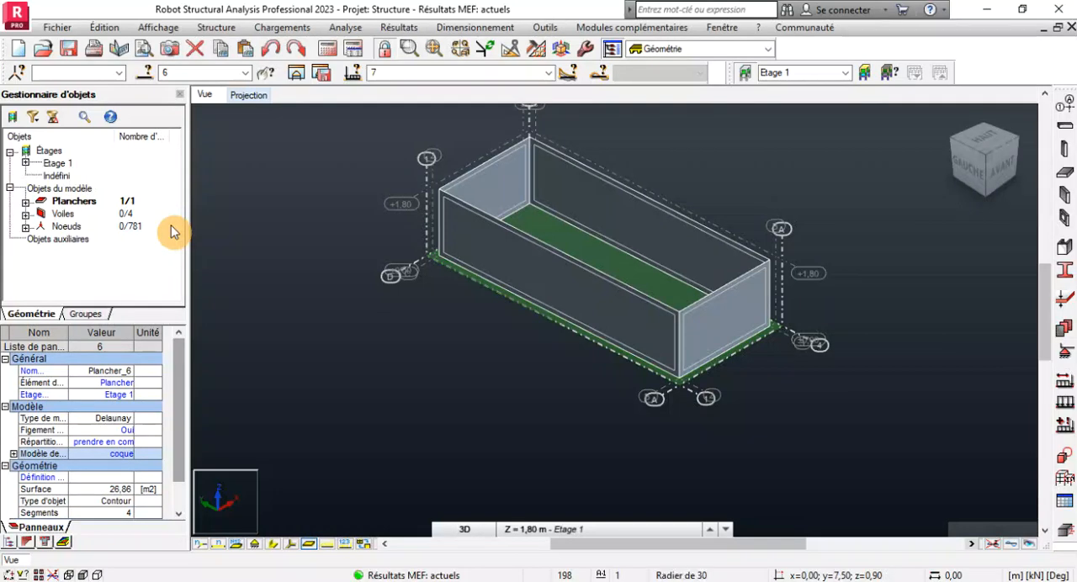
{"action": "left_click", "coordinate": [172, 228]}
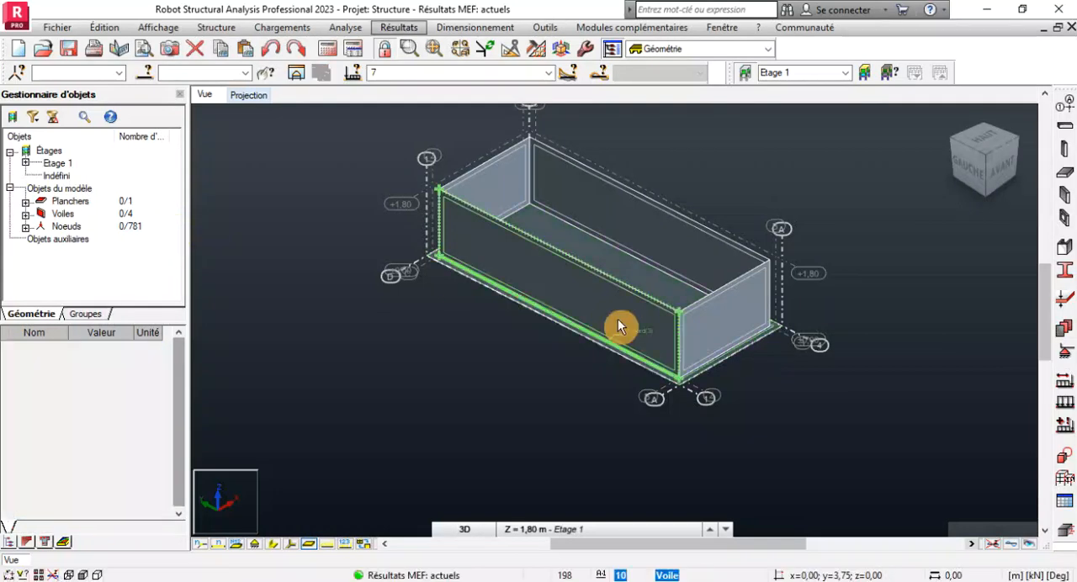
{"action": "left_click", "coordinate": [681, 251]}
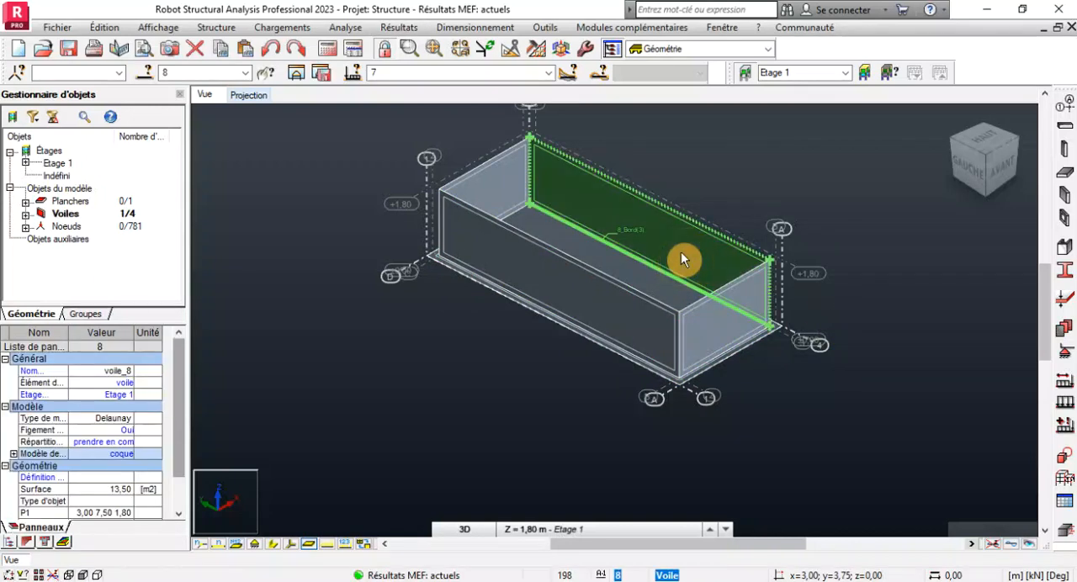
Assign the FERR RADIER reinforcement type to the selected wall through the regulatory parameters for slabs and walls.
{"action": "left_click", "coordinate": [475, 27]}
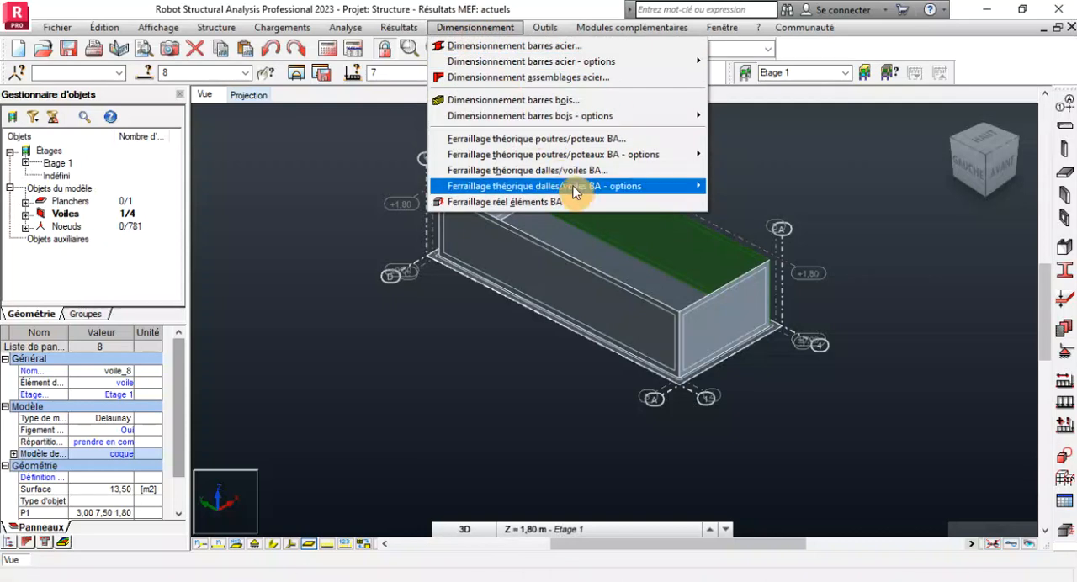
{"action": "mouse_move", "coordinate": [578, 193]}
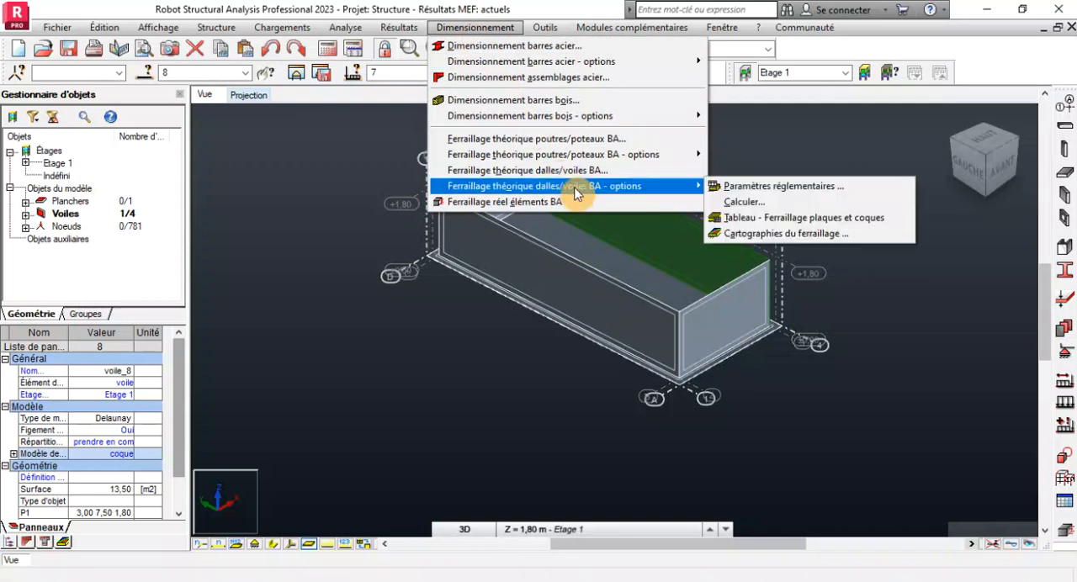
{"action": "left_click", "coordinate": [766, 191]}
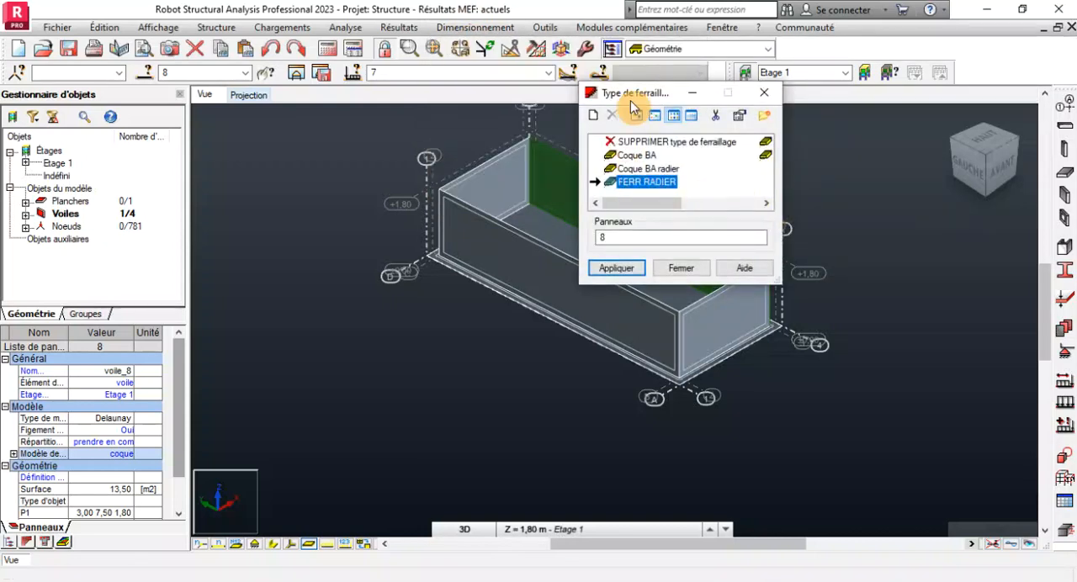
{"action": "left_click_drag", "start_coordinate": [669, 92], "coordinate": [322, 212]}
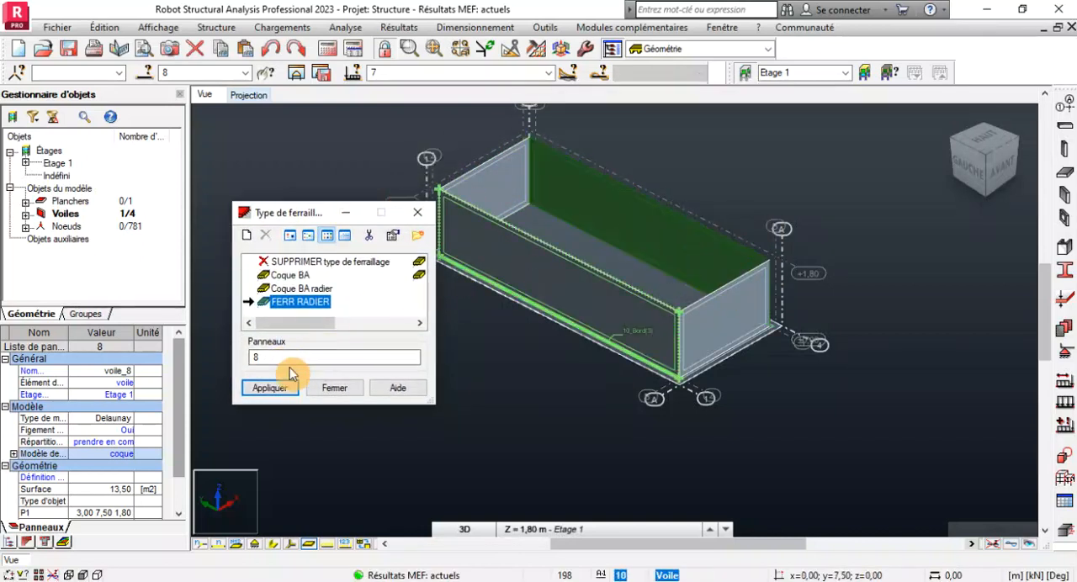
{"action": "left_click", "coordinate": [250, 389]}
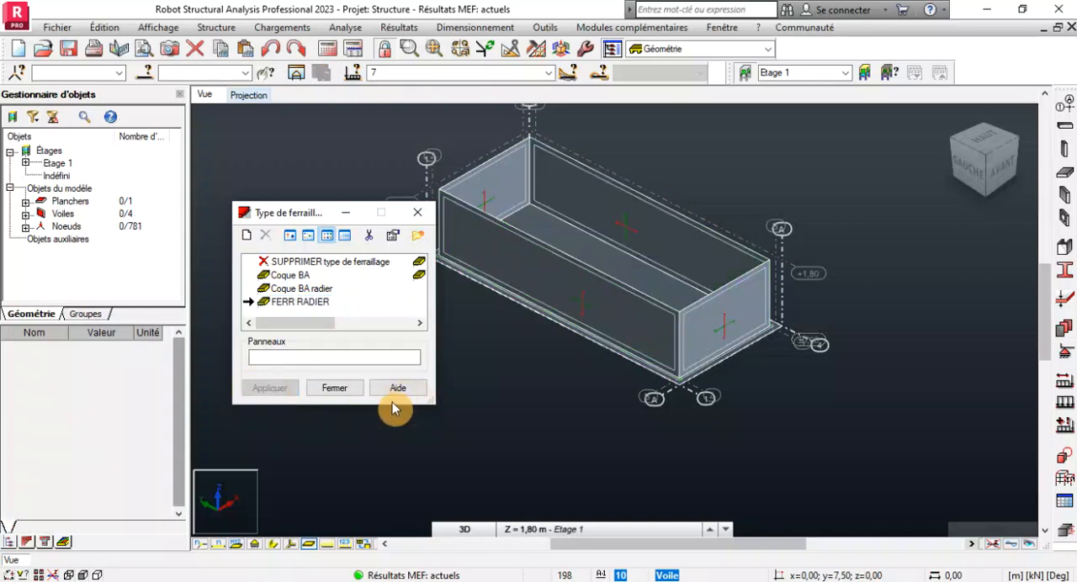
{"action": "left_click", "coordinate": [334, 394]}
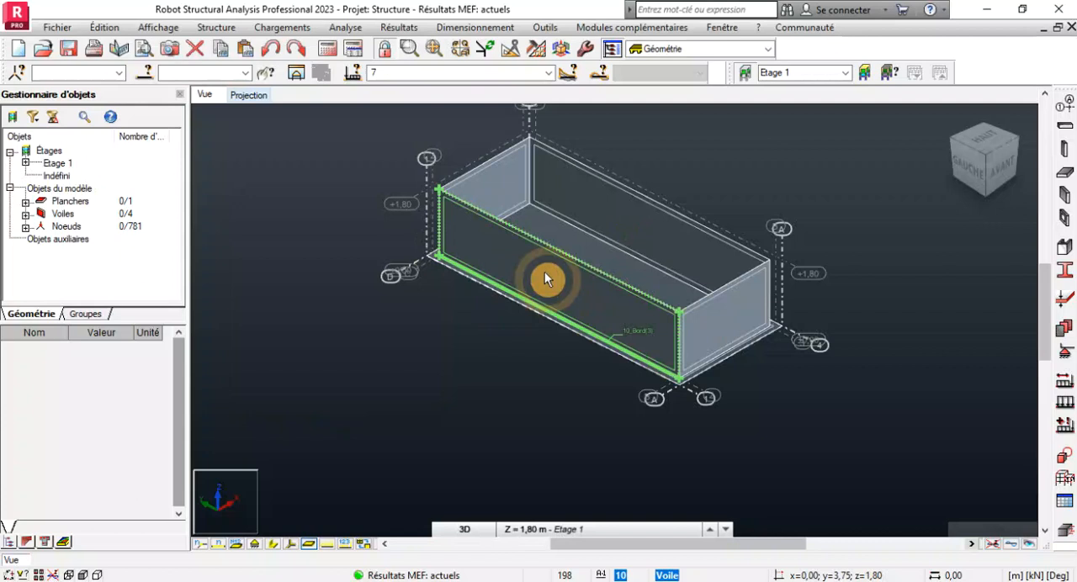
Launch the real reinforcement design for wall 8 using the manual combinations ELU 1, ELU 2 and ELS 2.
{"action": "left_click", "coordinate": [629, 209]}
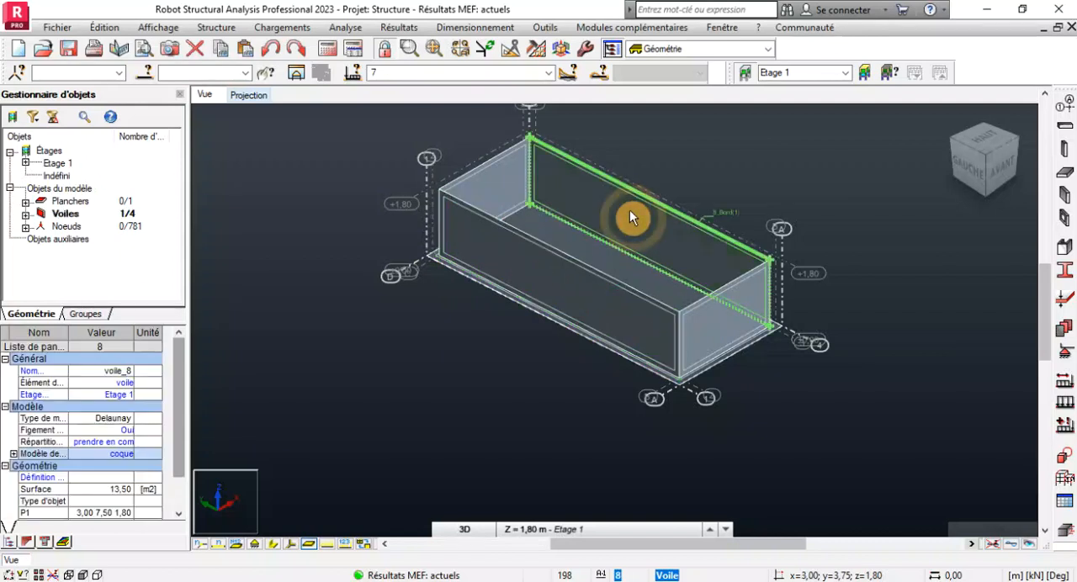
{"action": "left_click", "coordinate": [476, 27]}
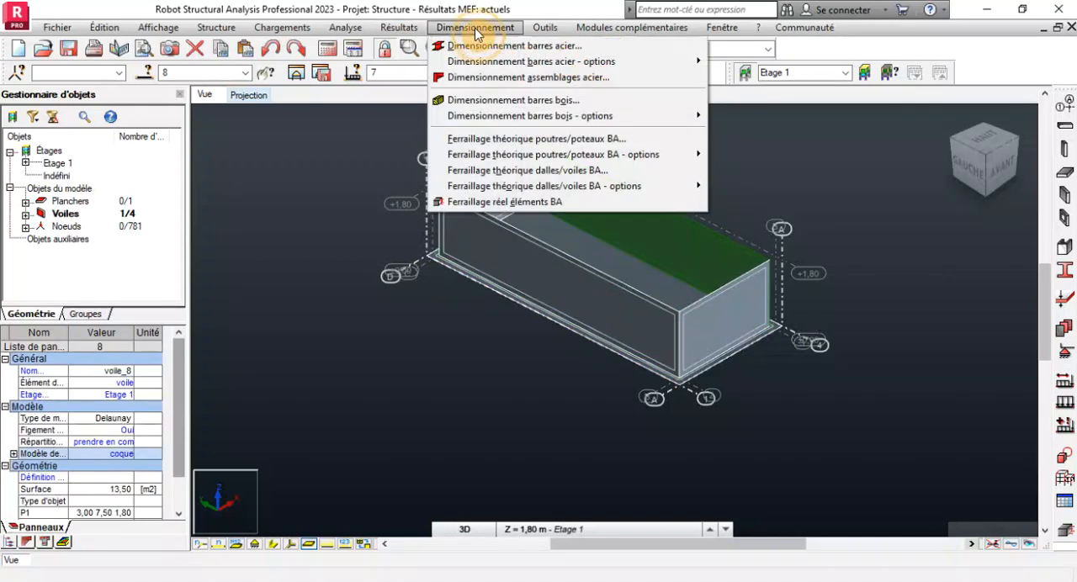
{"action": "left_click", "coordinate": [552, 203]}
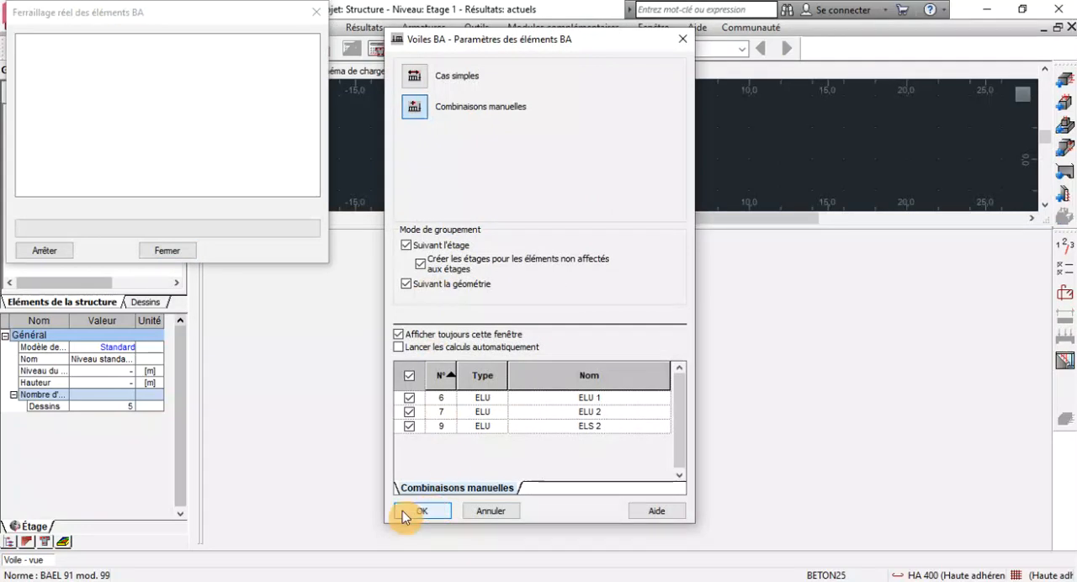
{"action": "left_click", "coordinate": [427, 510]}
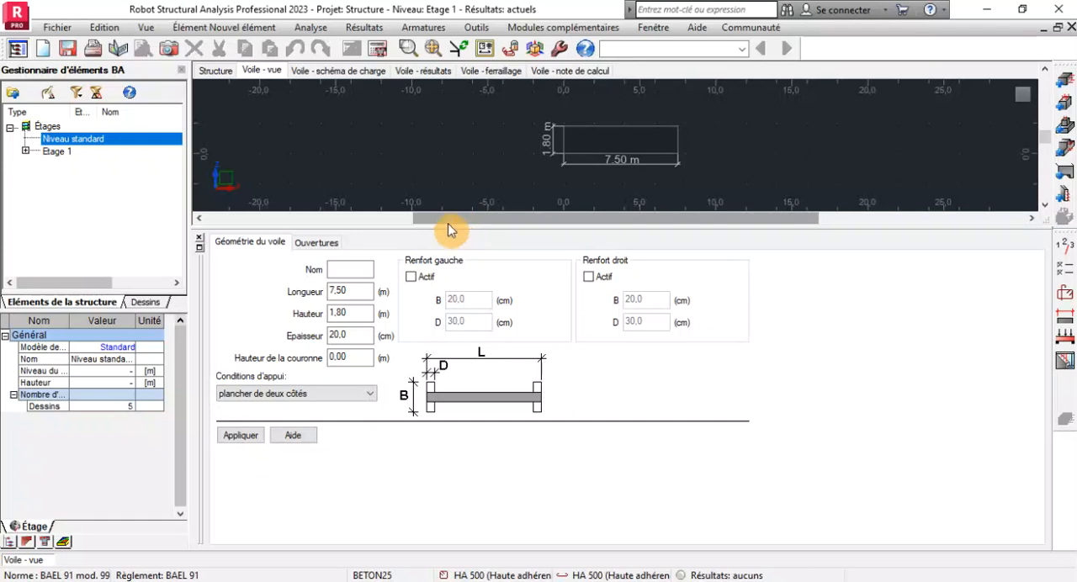
Enlarge the wall's elevation view and dismiss the antivirus update notification.
{"action": "left_click_drag", "start_coordinate": [443, 229], "coordinate": [429, 335]}
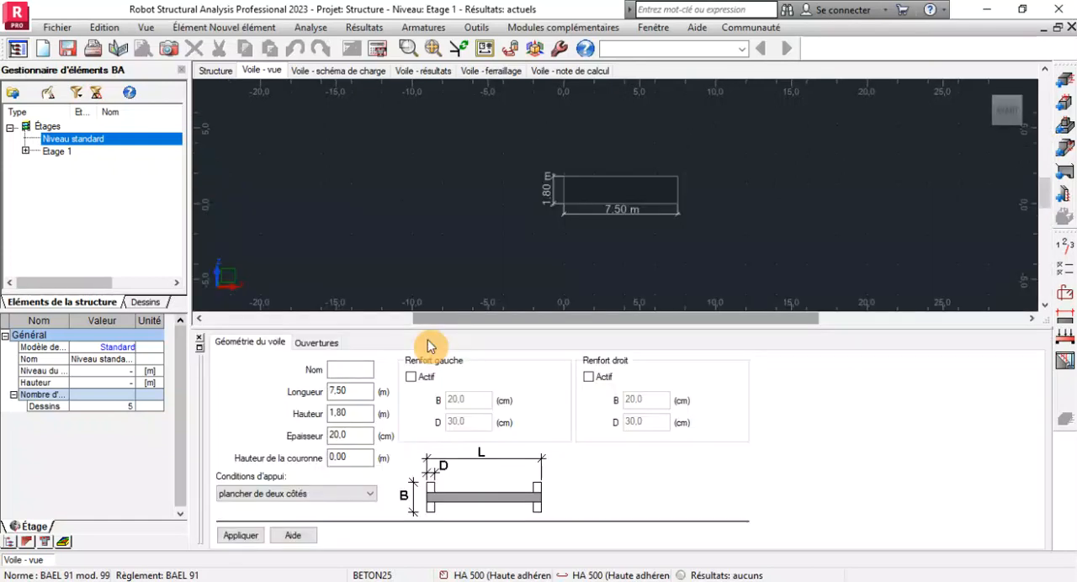
{"action": "scroll", "coordinate": [550, 223], "scroll_direction": "up", "scroll_amount": 2}
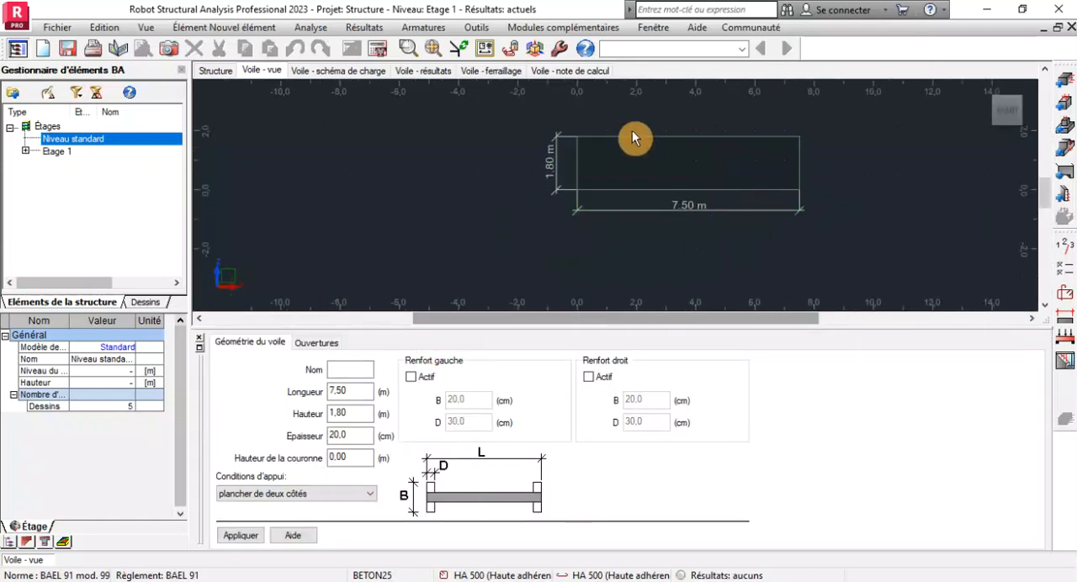
{"action": "scroll", "coordinate": [580, 168], "scroll_direction": "up", "scroll_amount": 2}
{"action": "scroll", "coordinate": [577, 165], "scroll_direction": "down", "scroll_amount": 1}
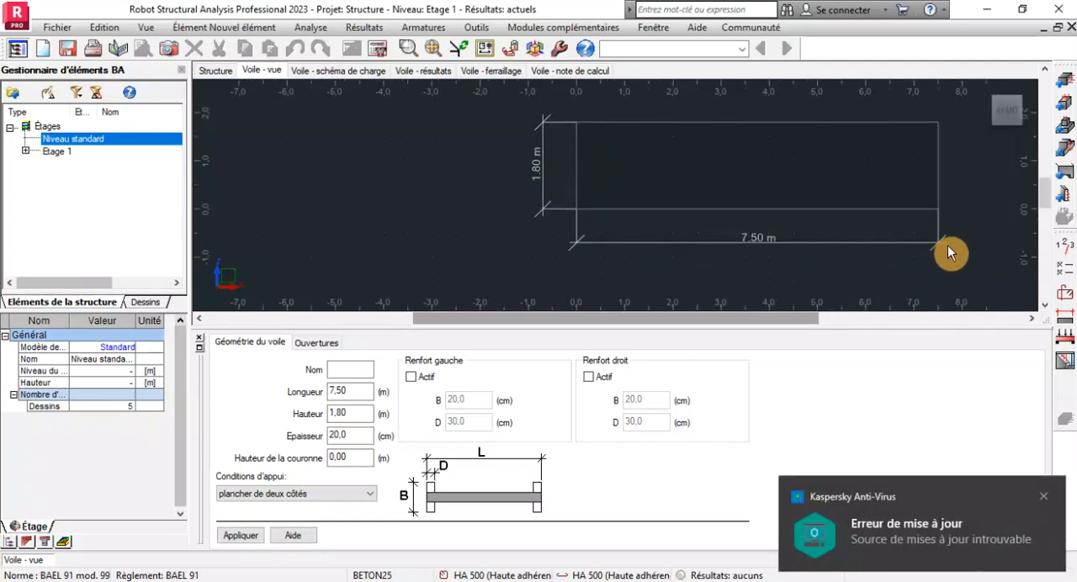
{"action": "left_click", "coordinate": [1045, 498]}
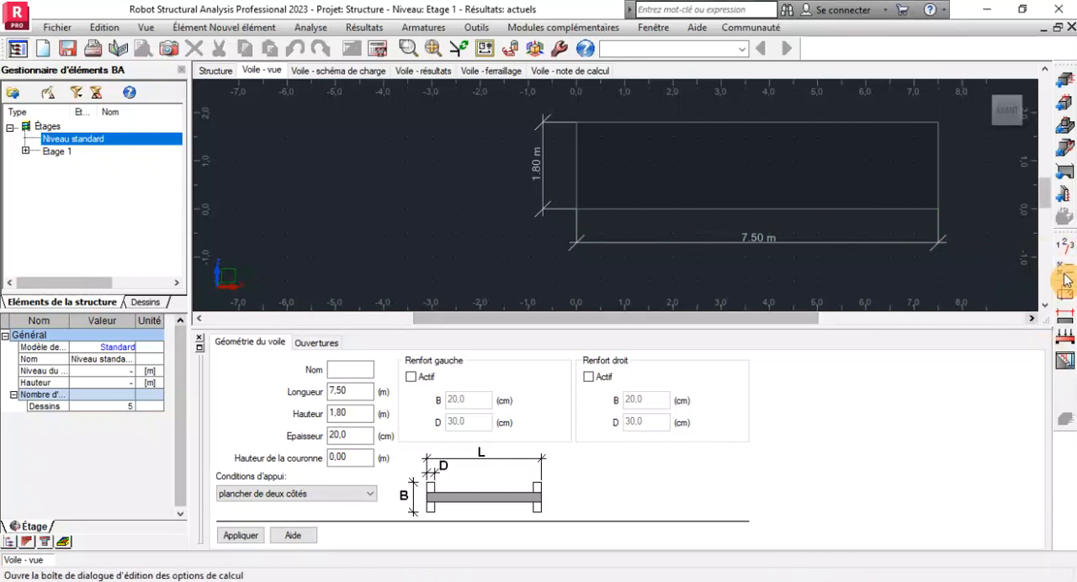
In the calculation options, set the longitudinal steel class to HA 400 and exclude the 6 and 8 mm diameters.
{"action": "left_click", "coordinate": [1066, 280]}
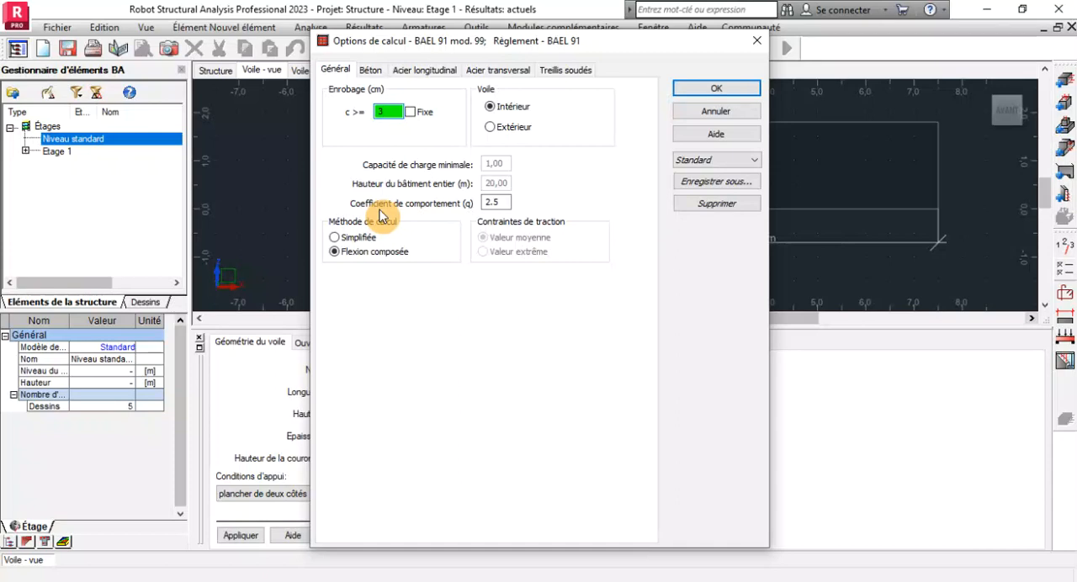
{"action": "left_click", "coordinate": [370, 71]}
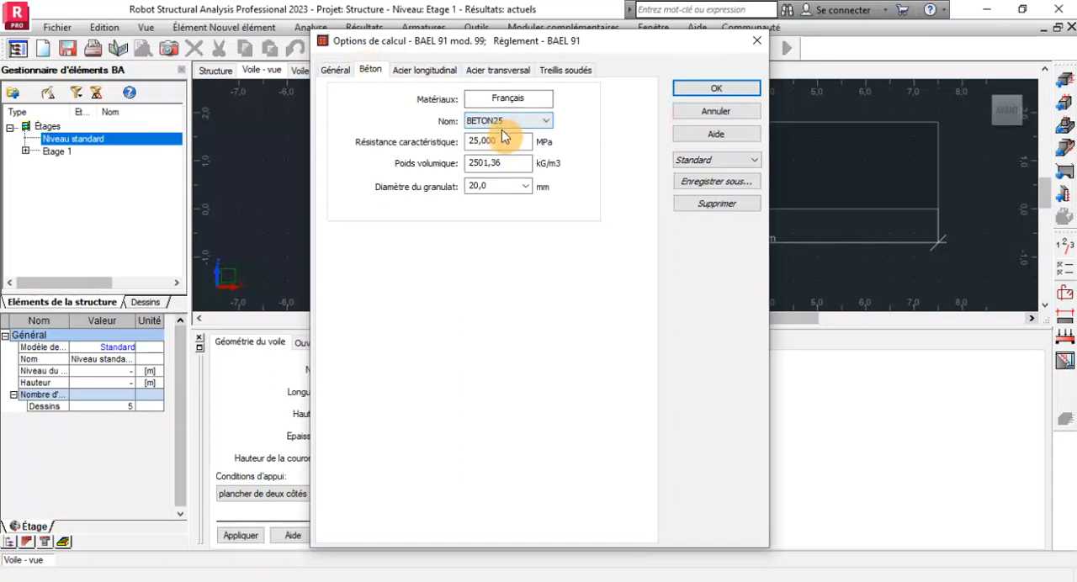
{"action": "left_click", "coordinate": [425, 70]}
{"action": "left_click", "coordinate": [417, 138]}
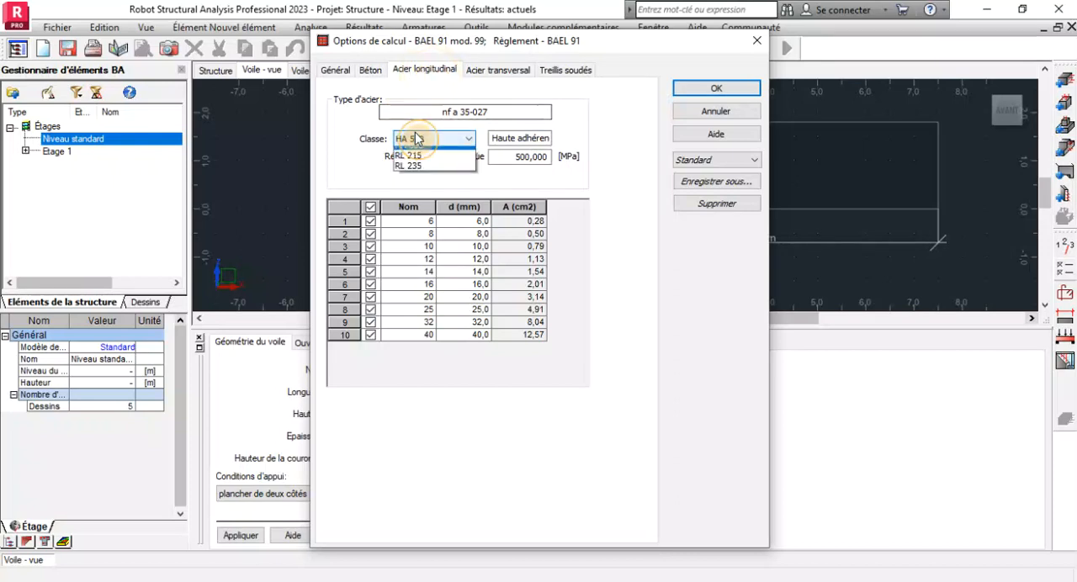
{"action": "left_click", "coordinate": [416, 151]}
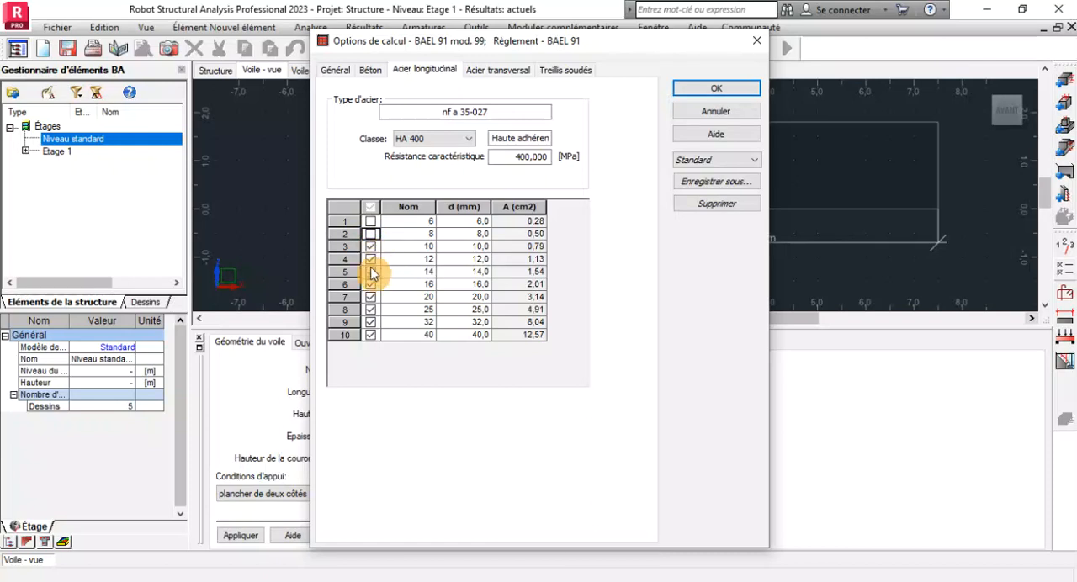
Set the transverse steel class to HA 400, allow only 6, 8 and 10 mm diameters, and accept the calculation options.
{"action": "left_click", "coordinate": [520, 72]}
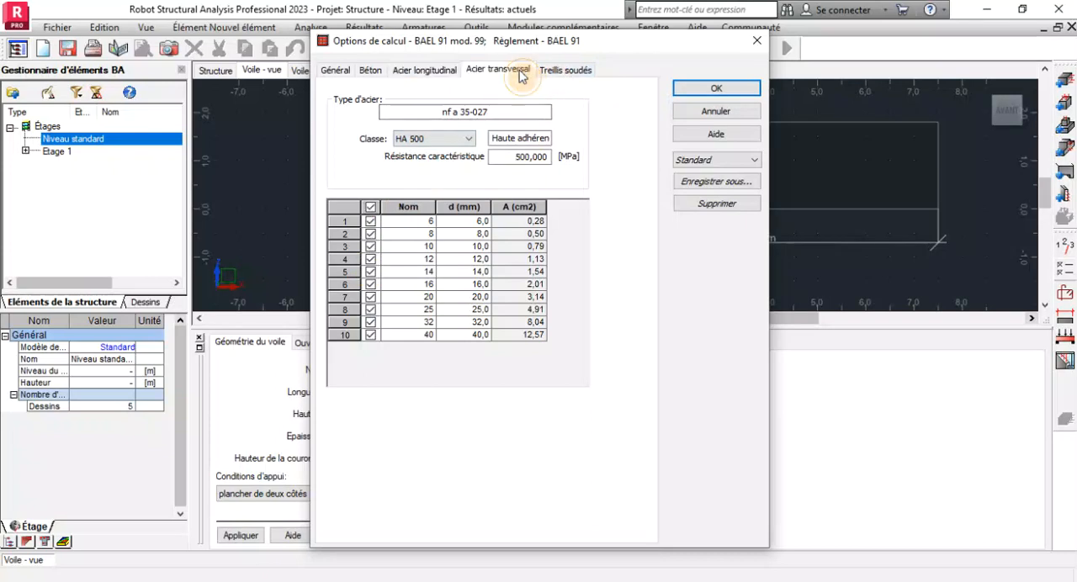
{"action": "left_click", "coordinate": [438, 139]}
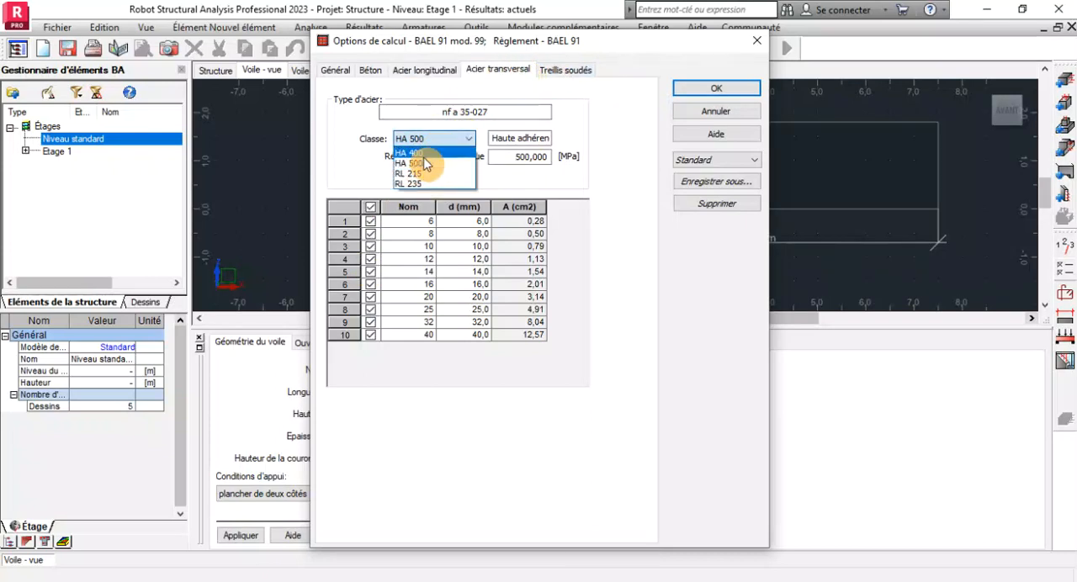
{"action": "left_click", "coordinate": [409, 152]}
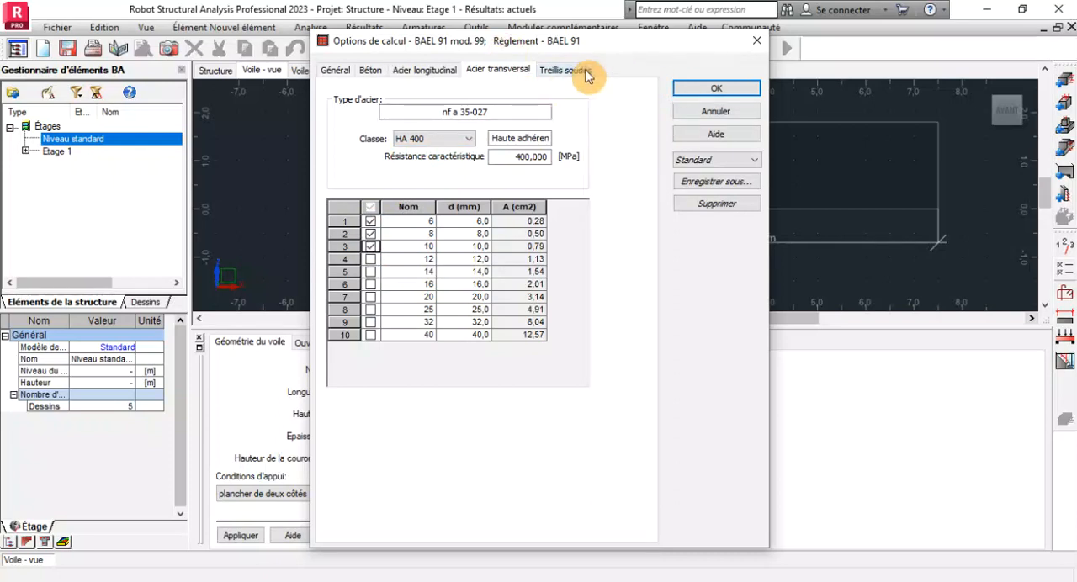
{"action": "left_click", "coordinate": [707, 90]}
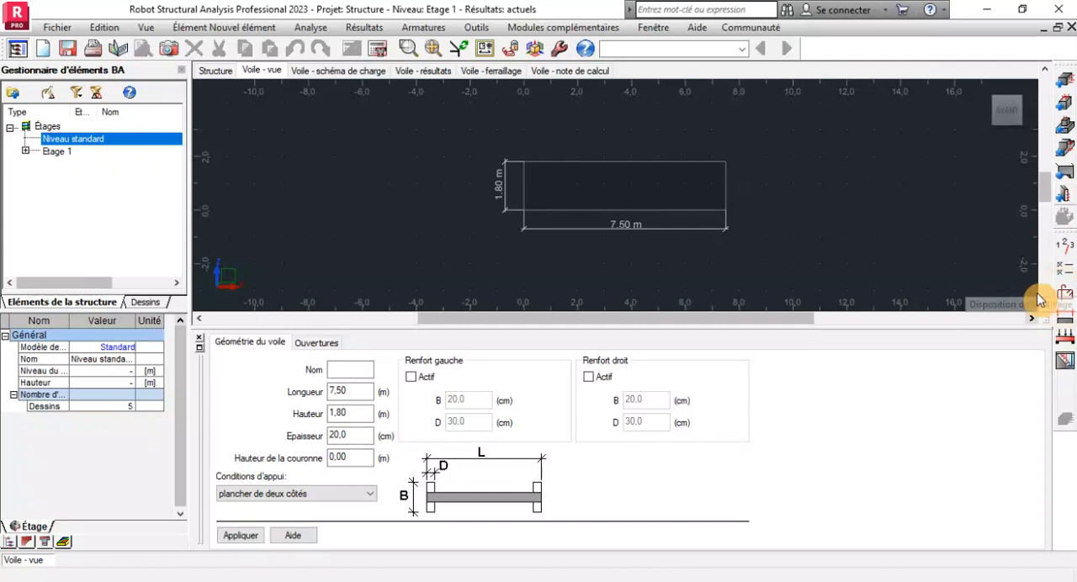
Review the wall's reinforcement arrangement options, from general and distributed bars to edge bars and shapes, and accept them as they are.
{"action": "left_click", "coordinate": [1065, 290]}
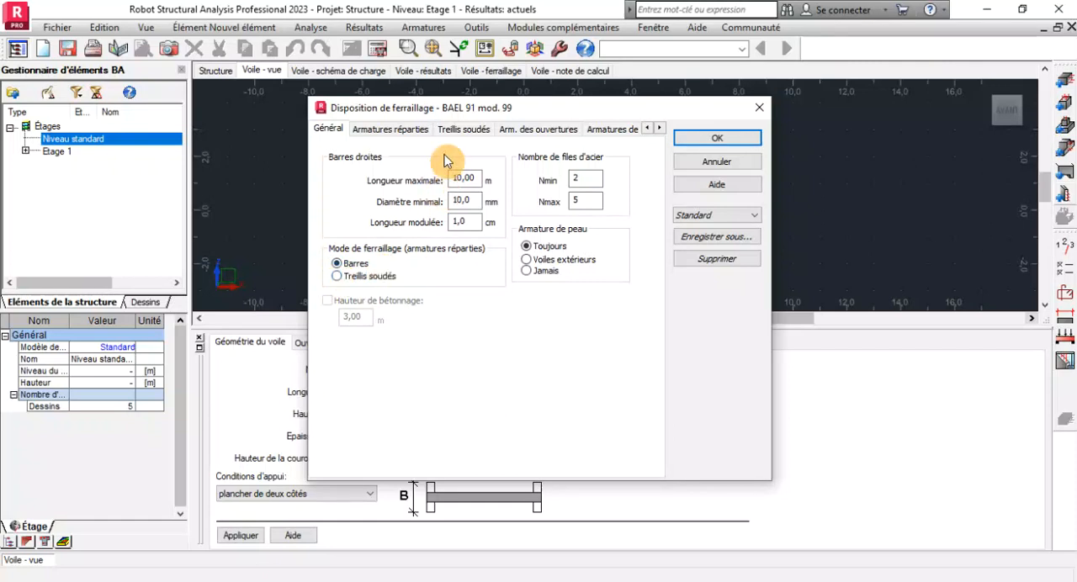
{"action": "left_click", "coordinate": [388, 131]}
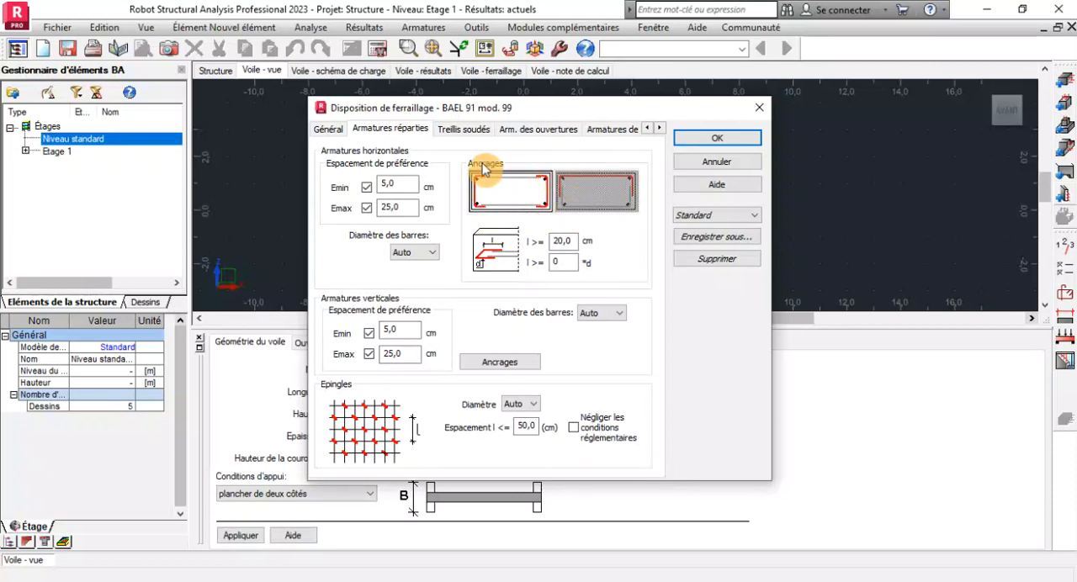
{"action": "left_click", "coordinate": [464, 133]}
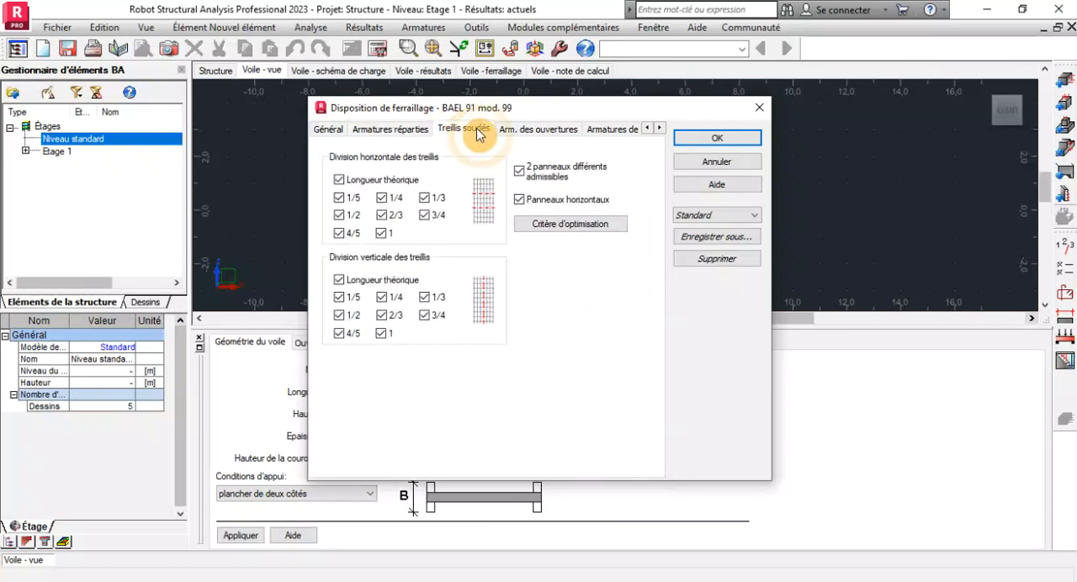
{"action": "left_click", "coordinate": [537, 133]}
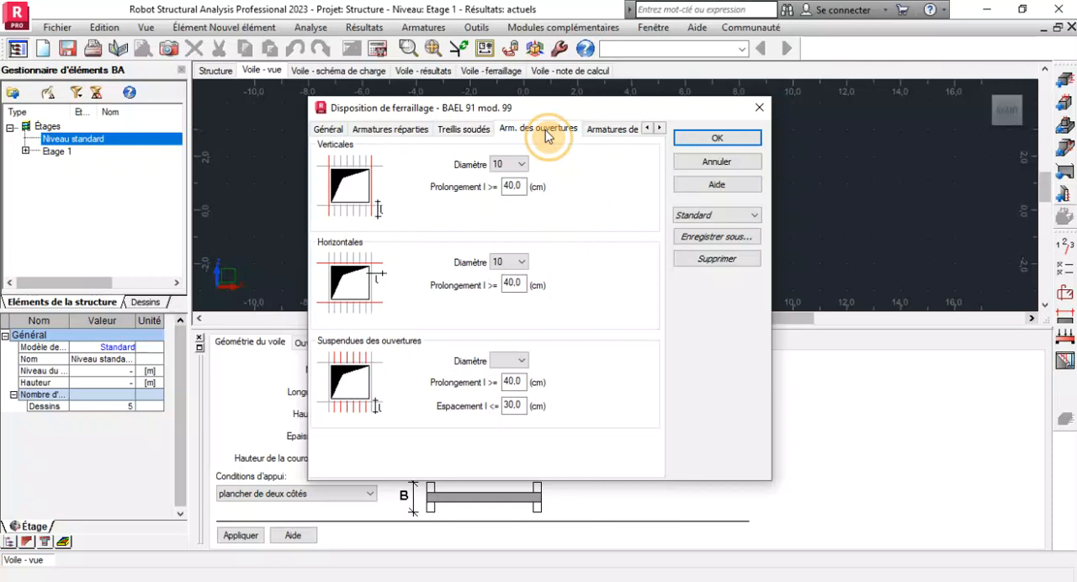
{"action": "left_click", "coordinate": [616, 133]}
{"action": "left_click", "coordinate": [660, 128]}
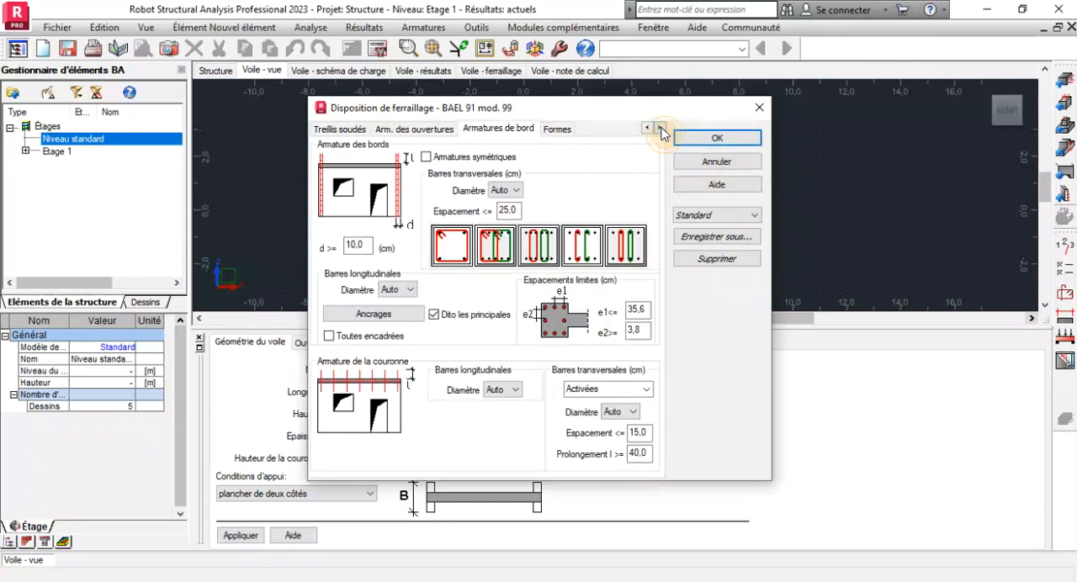
{"action": "left_click", "coordinate": [557, 129]}
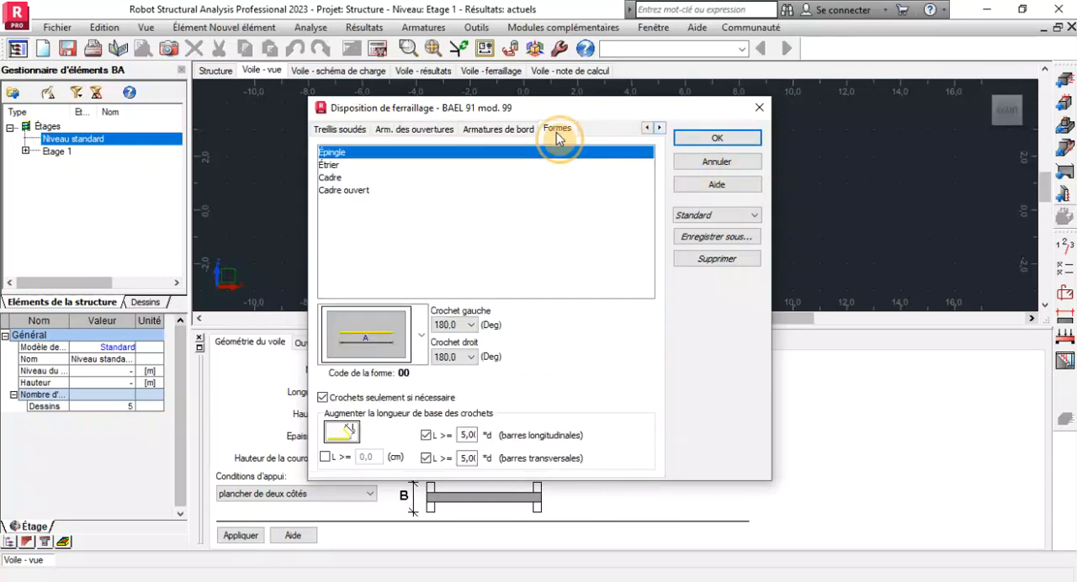
{"action": "left_click", "coordinate": [707, 136]}
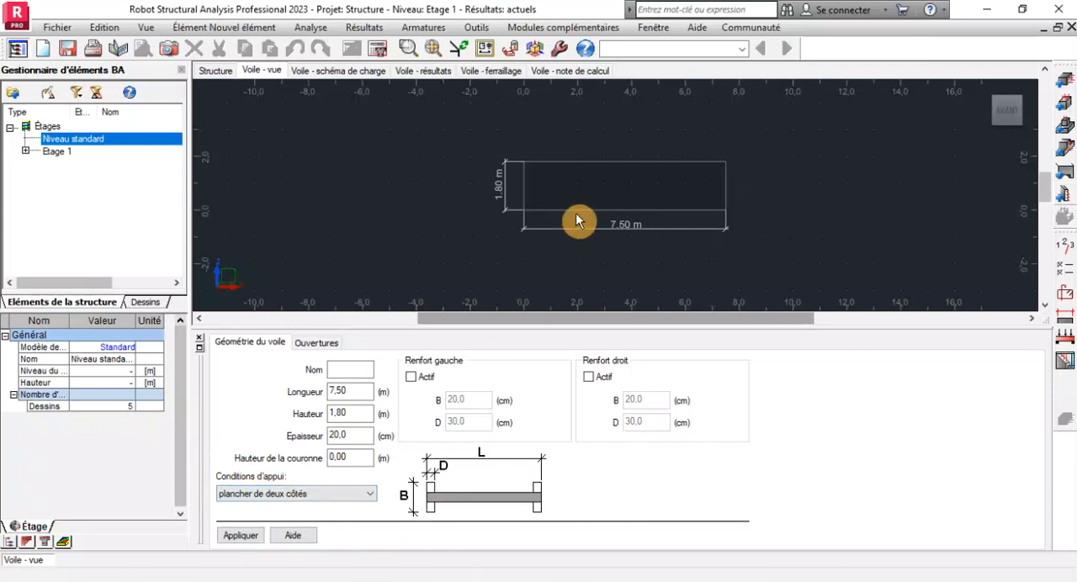
Set the wall's support condition to "plancher d'un côté" and apply the geometry.
{"action": "scroll", "coordinate": [564, 214], "scroll_direction": "up", "scroll_amount": 2}
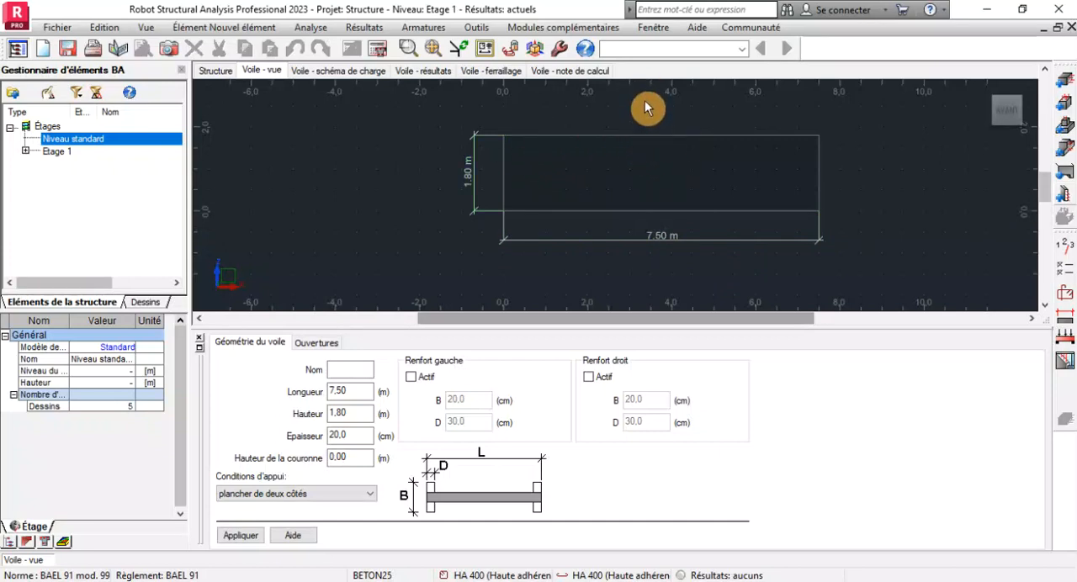
{"action": "left_click", "coordinate": [354, 497]}
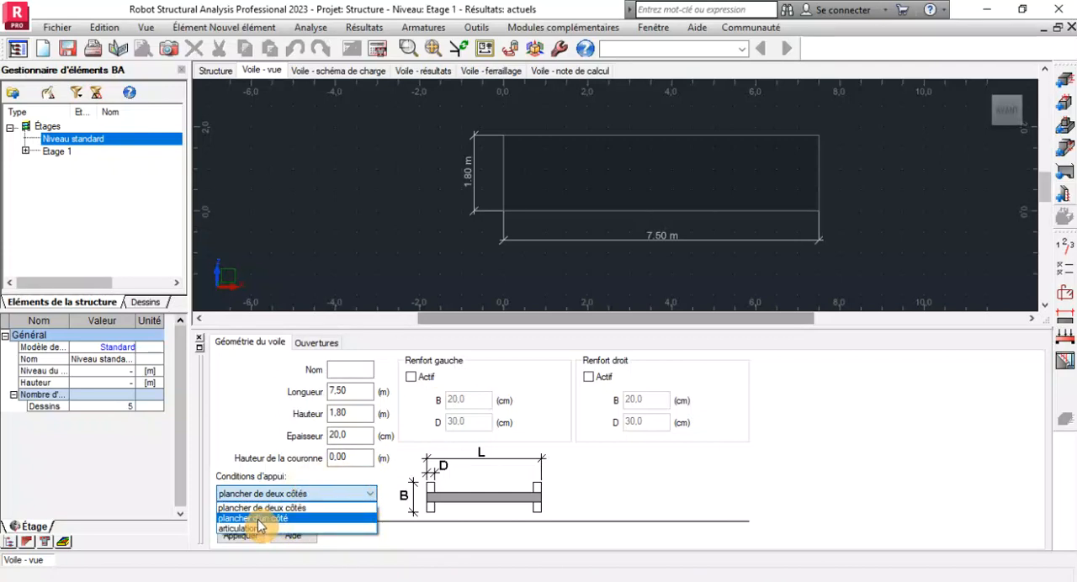
{"action": "left_click", "coordinate": [257, 519]}
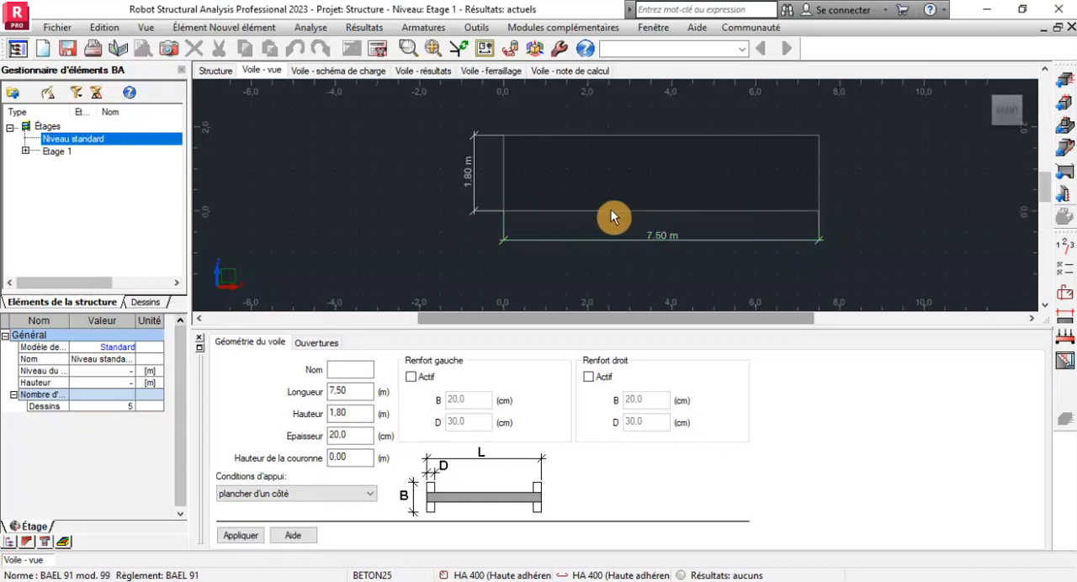
{"action": "left_click", "coordinate": [242, 537]}
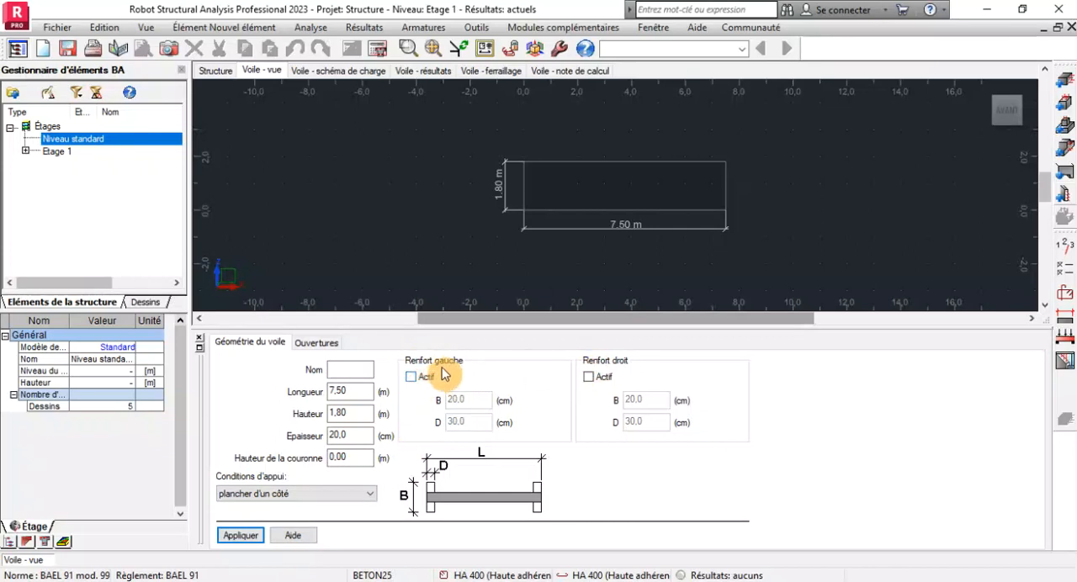
Check the wall's opening definitions, then return to its geometry settings.
{"action": "left_click", "coordinate": [311, 343]}
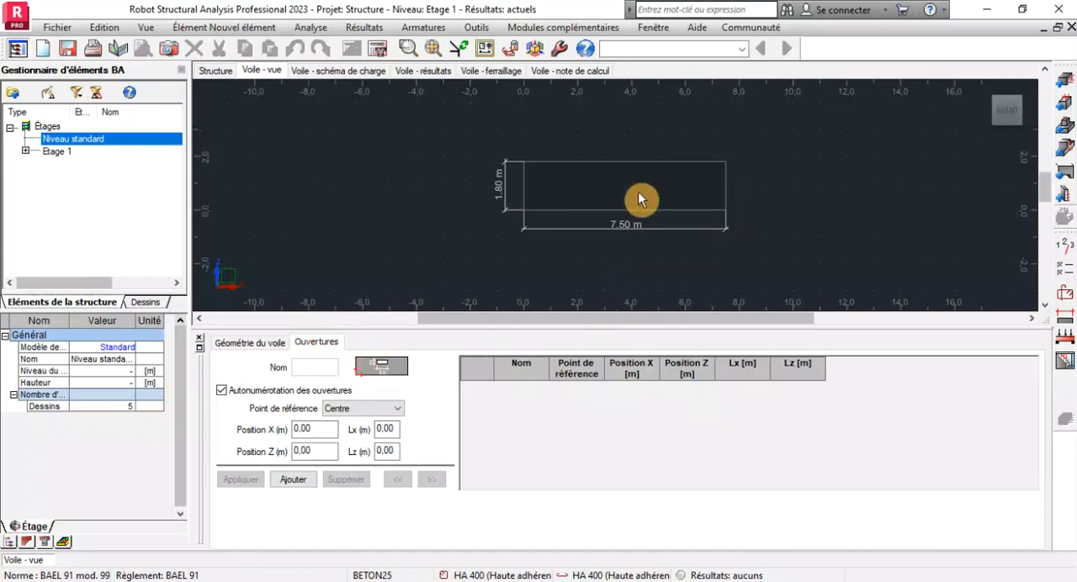
{"action": "scroll", "coordinate": [611, 202], "scroll_direction": "up", "scroll_amount": 3}
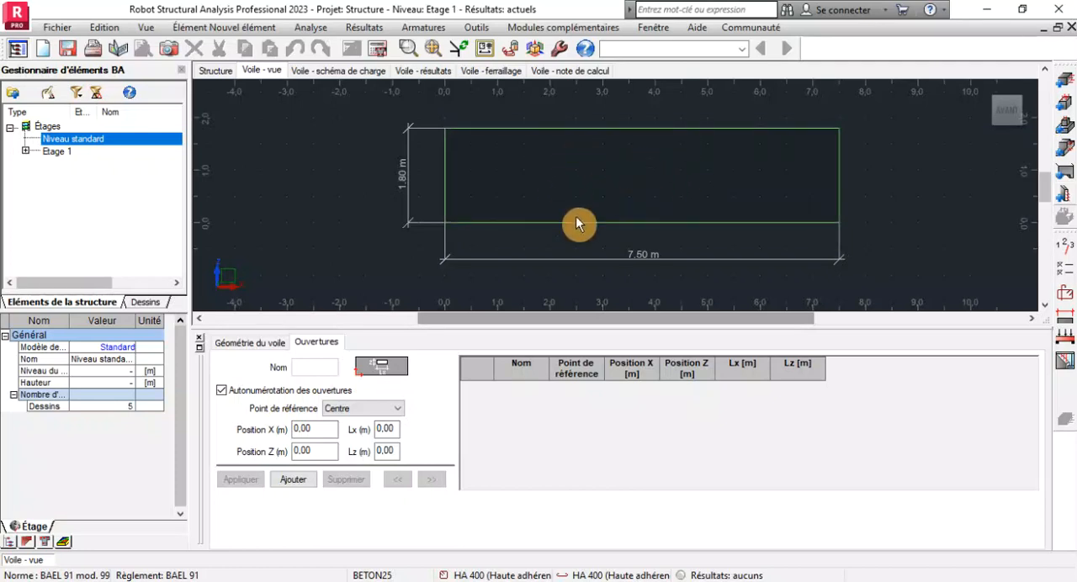
{"action": "left_click", "coordinate": [321, 431]}
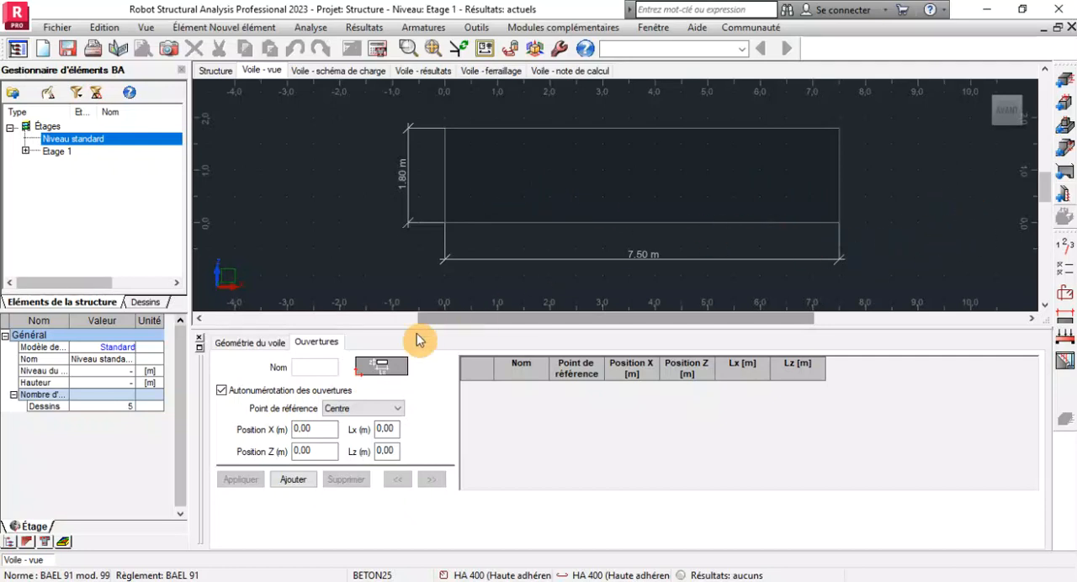
{"action": "left_click", "coordinate": [274, 343]}
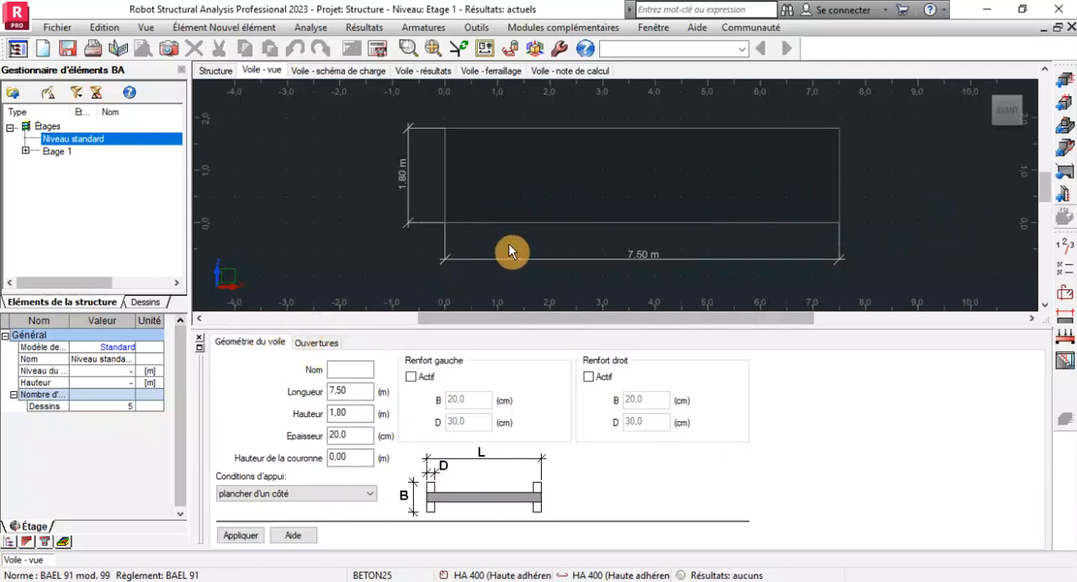
Calculate the wall's reinforcement without generating drawings or keeping the existing bars.
{"action": "left_click", "coordinate": [377, 48]}
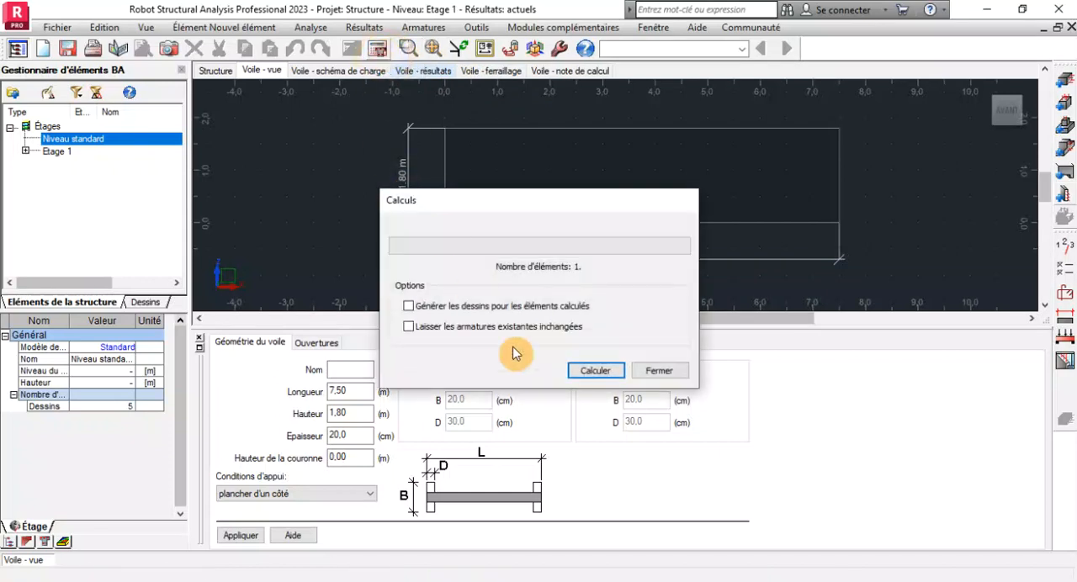
{"action": "left_click", "coordinate": [575, 371]}
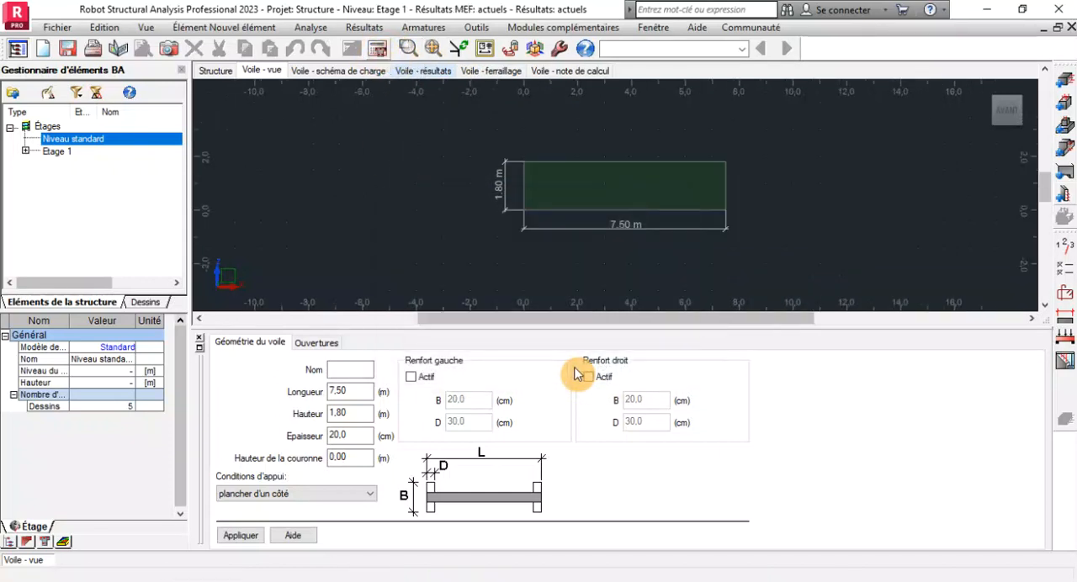
{"action": "scroll", "coordinate": [568, 213], "scroll_direction": "down", "scroll_amount": 3}
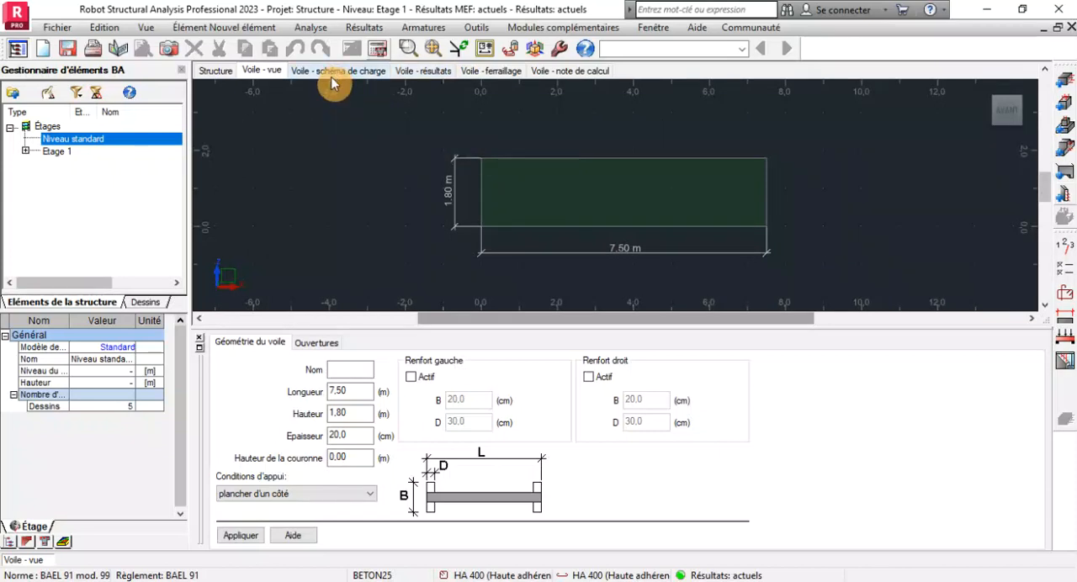
Display the wall's calculated reinforcement, close the empty selection pane and enlarge the reinforcement view above the bar table.
{"action": "left_click", "coordinate": [486, 73]}
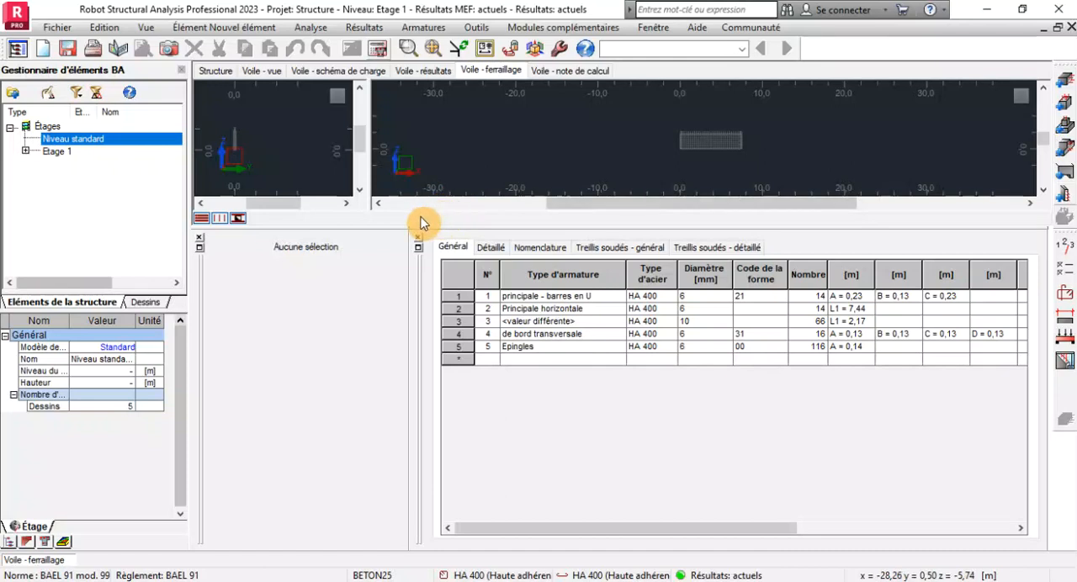
{"action": "left_click", "coordinate": [201, 237]}
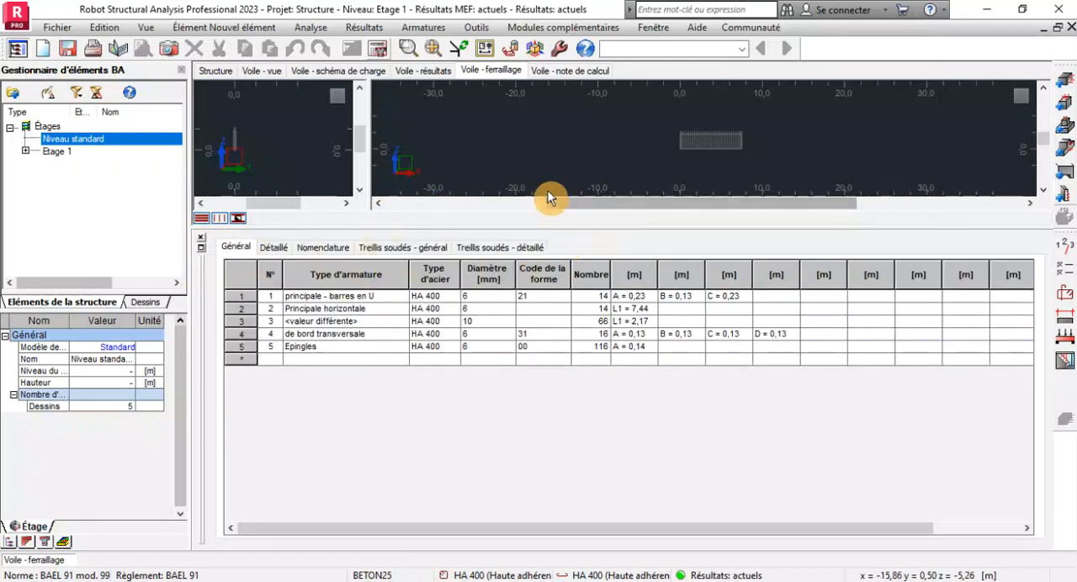
{"action": "mouse_move", "coordinate": [540, 225]}
{"action": "left_mouse_down"}
{"action": "mouse_move", "coordinate": [493, 243]}
{"action": "mouse_move", "coordinate": [527, 329]}
{"action": "left_mouse_up"}
{"action": "scroll", "coordinate": [736, 185], "scroll_direction": "up", "scroll_amount": 6}
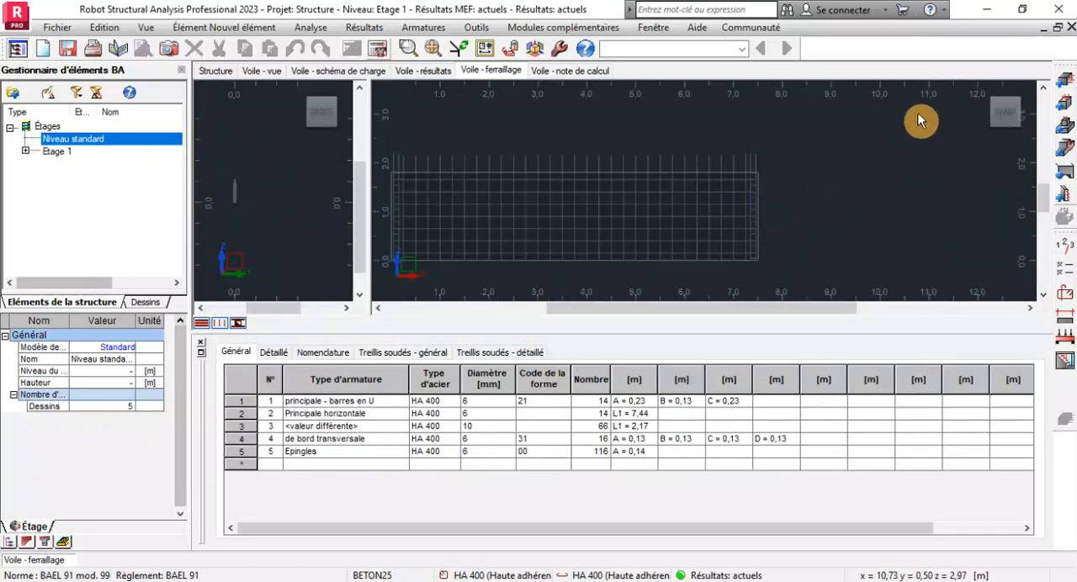
Examine the wall's reinforcement cage in 3D, including the edge bars, U-bars and pins at both ends.
{"action": "left_click", "coordinate": [987, 95]}
{"action": "scroll", "coordinate": [842, 185], "scroll_direction": "up", "scroll_amount": 8}
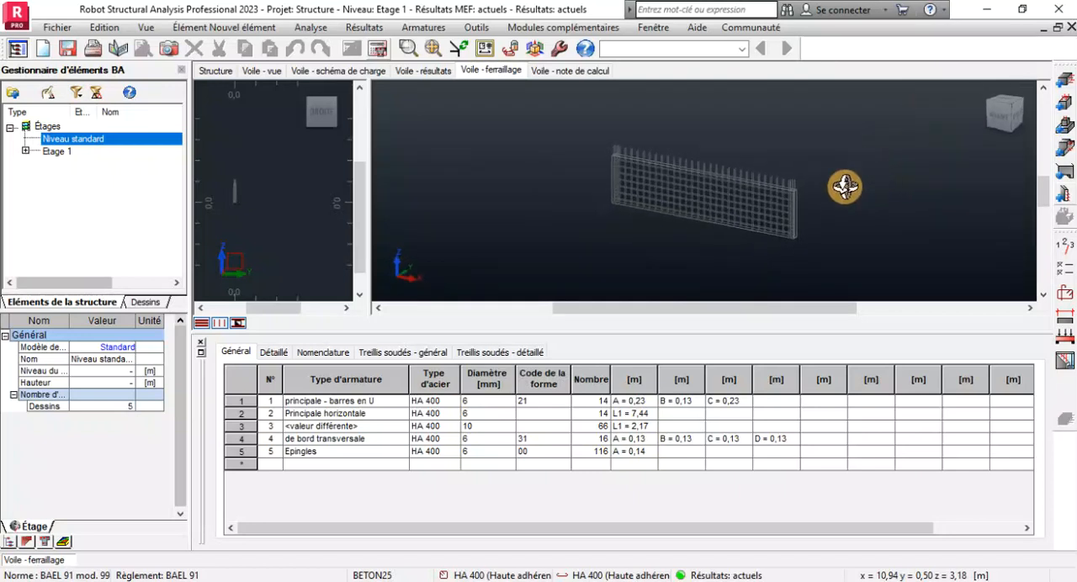
{"action": "scroll", "coordinate": [793, 127], "scroll_direction": "up", "scroll_amount": 6}
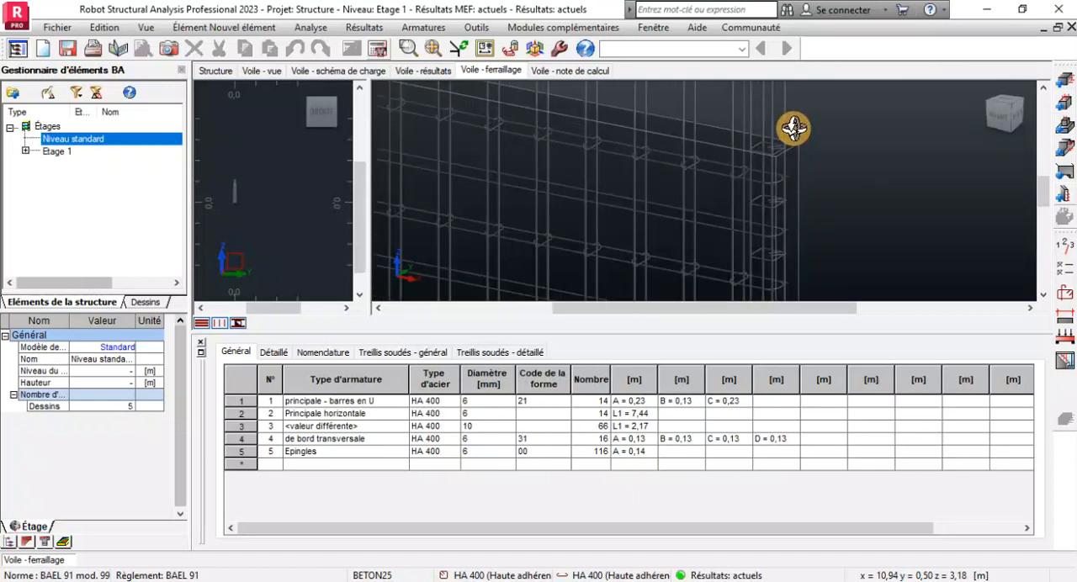
{"action": "scroll", "coordinate": [782, 200], "scroll_direction": "down", "scroll_amount": 15}
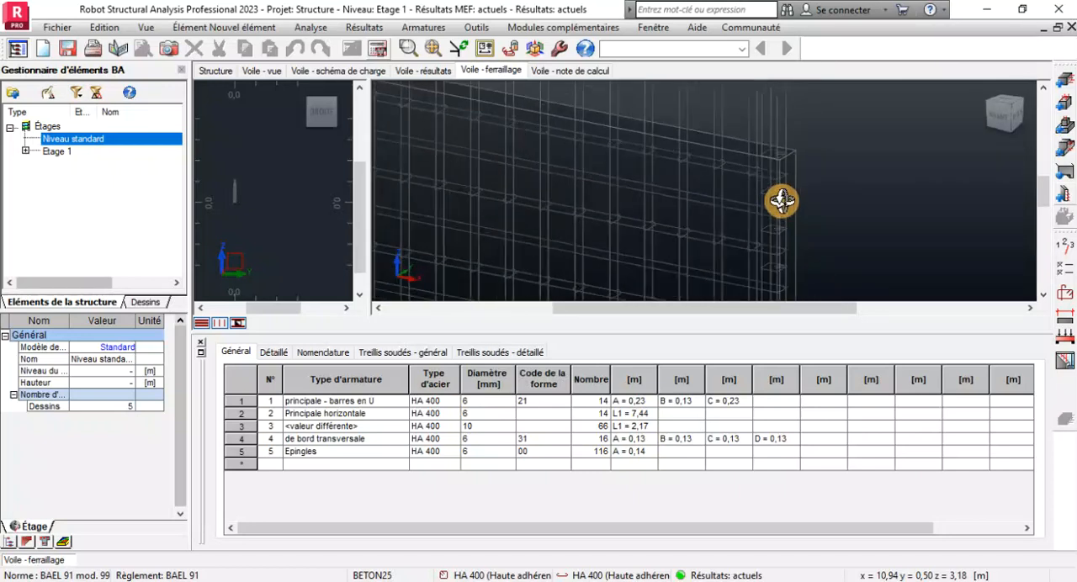
{"action": "scroll", "coordinate": [493, 151], "scroll_direction": "up", "scroll_amount": 9}
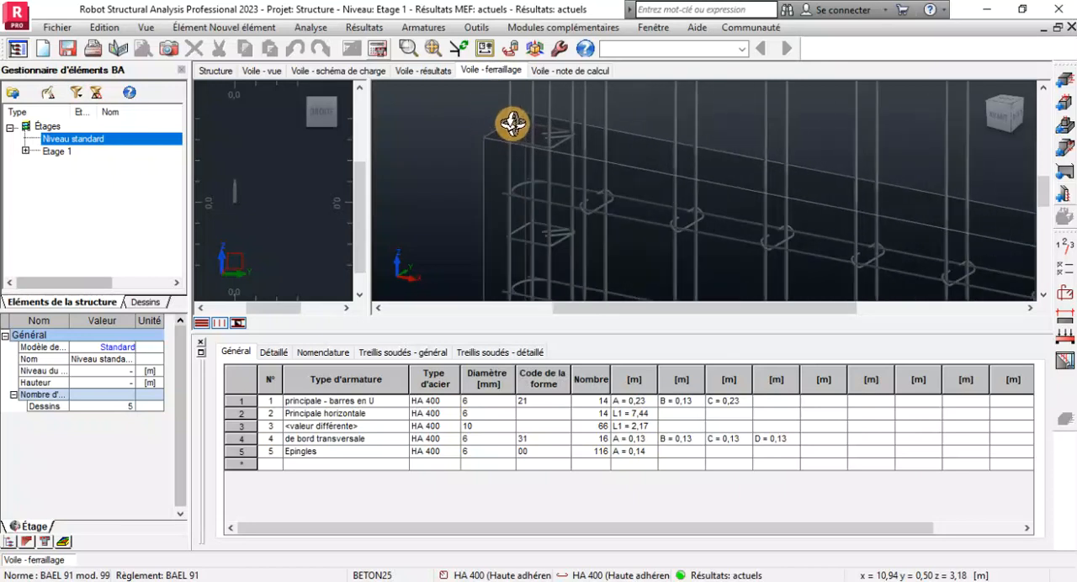
{"action": "scroll", "coordinate": [526, 128], "scroll_direction": "up", "scroll_amount": 2}
{"action": "scroll", "coordinate": [562, 169], "scroll_direction": "down", "scroll_amount": 10}
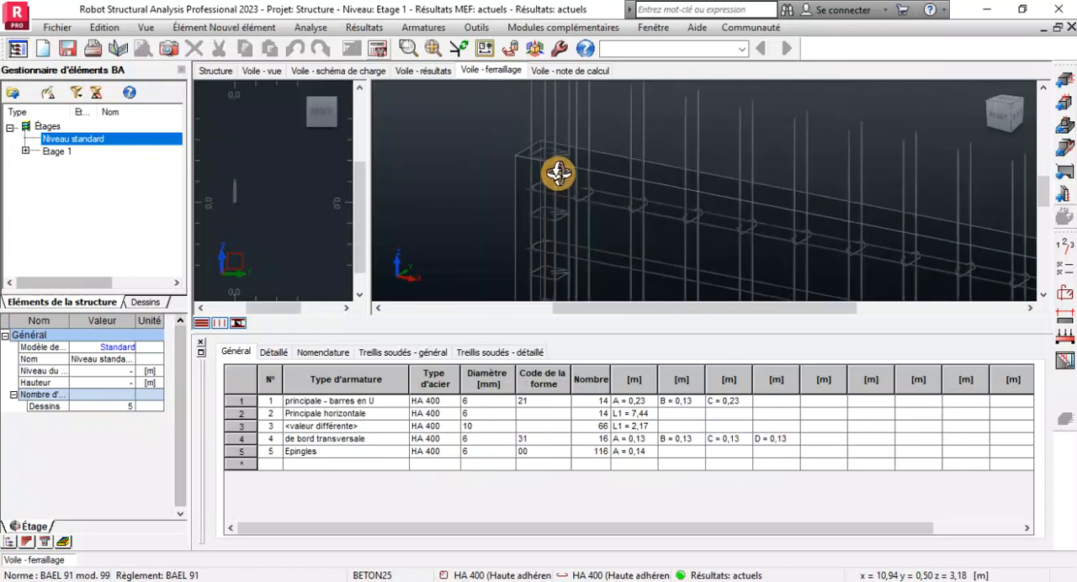
{"action": "scroll", "coordinate": [569, 227], "scroll_direction": "up", "scroll_amount": 3}
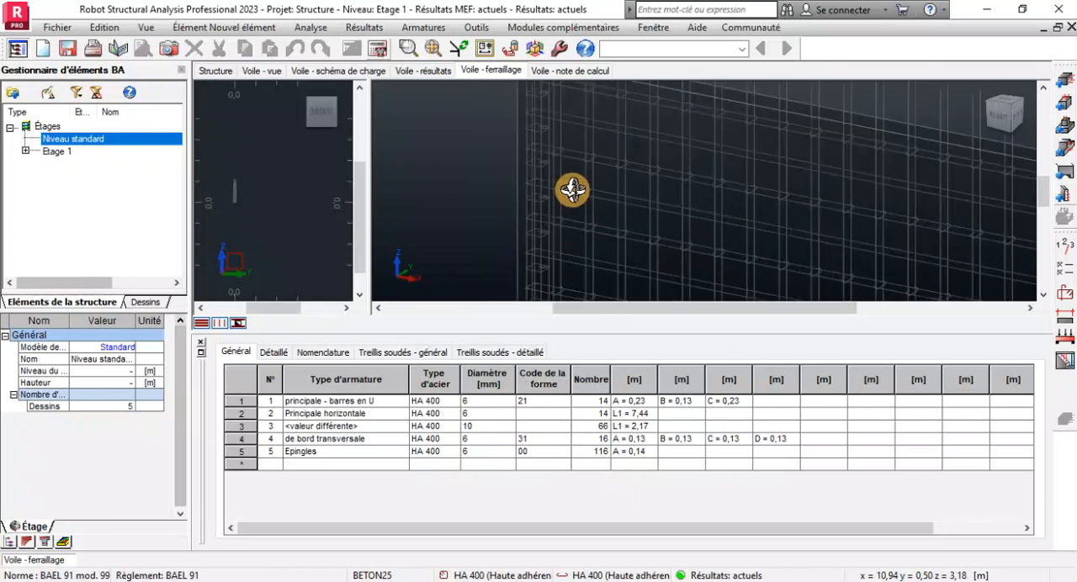
{"action": "scroll", "coordinate": [560, 142], "scroll_direction": "down", "scroll_amount": 2}
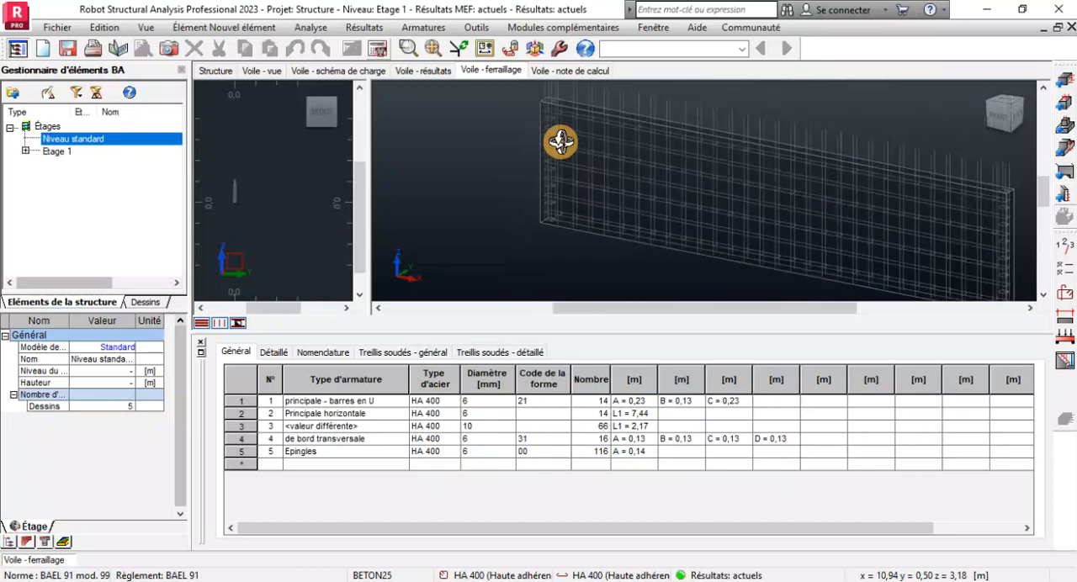
Activate the left and right end stiffeners in the wall's geometry.
{"action": "left_click", "coordinate": [274, 72]}
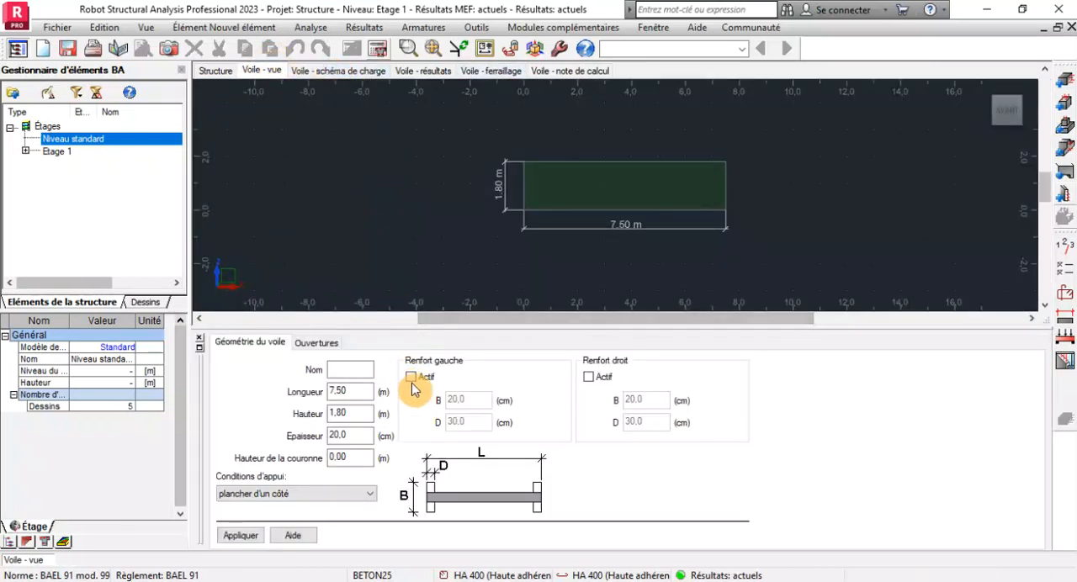
{"action": "left_click", "coordinate": [411, 380]}
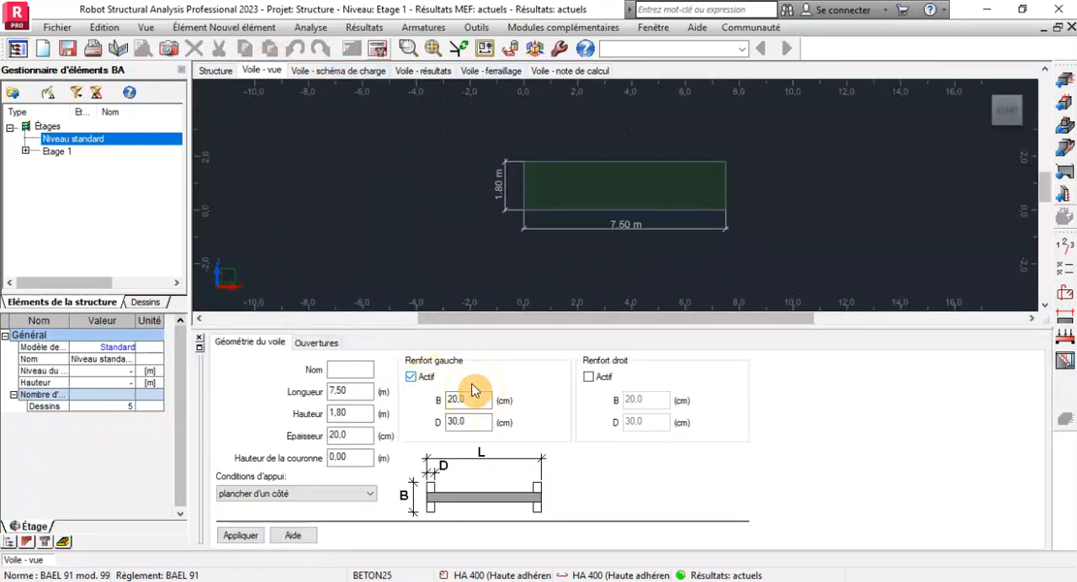
{"action": "left_click", "coordinate": [588, 378]}
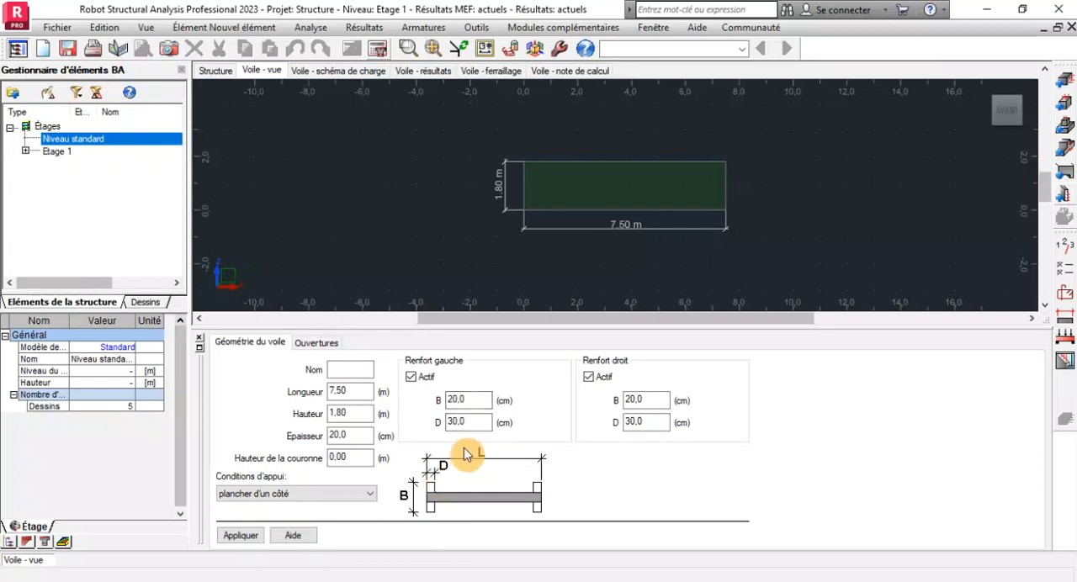
Set dimension D of both the left and right end stiffeners to 20 cm and apply the wall geometry.
{"action": "left_click_drag", "start_coordinate": [473, 425], "coordinate": [413, 423]}
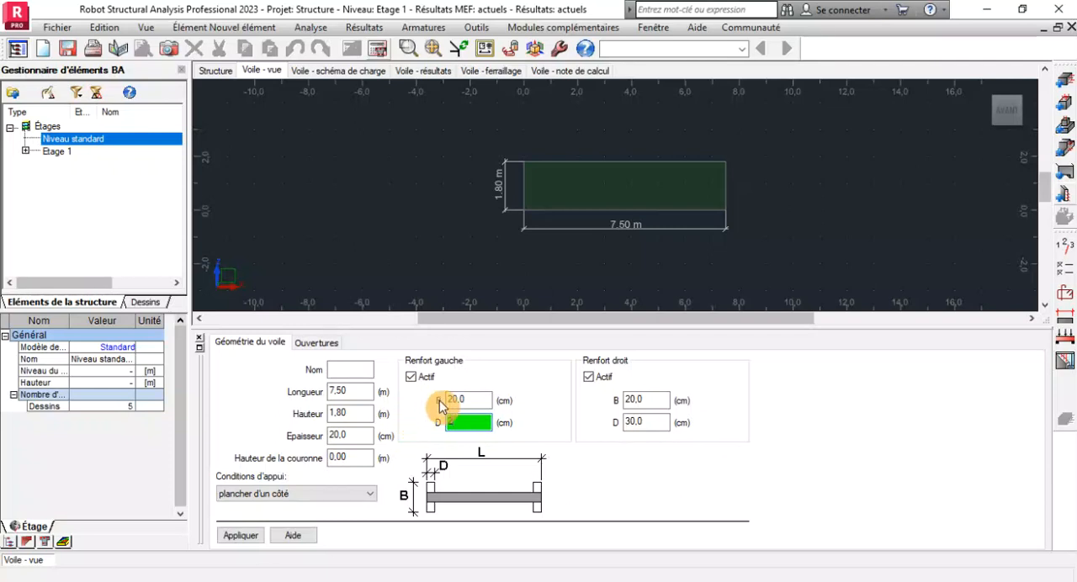
{"action": "left_click", "coordinate": [646, 419]}
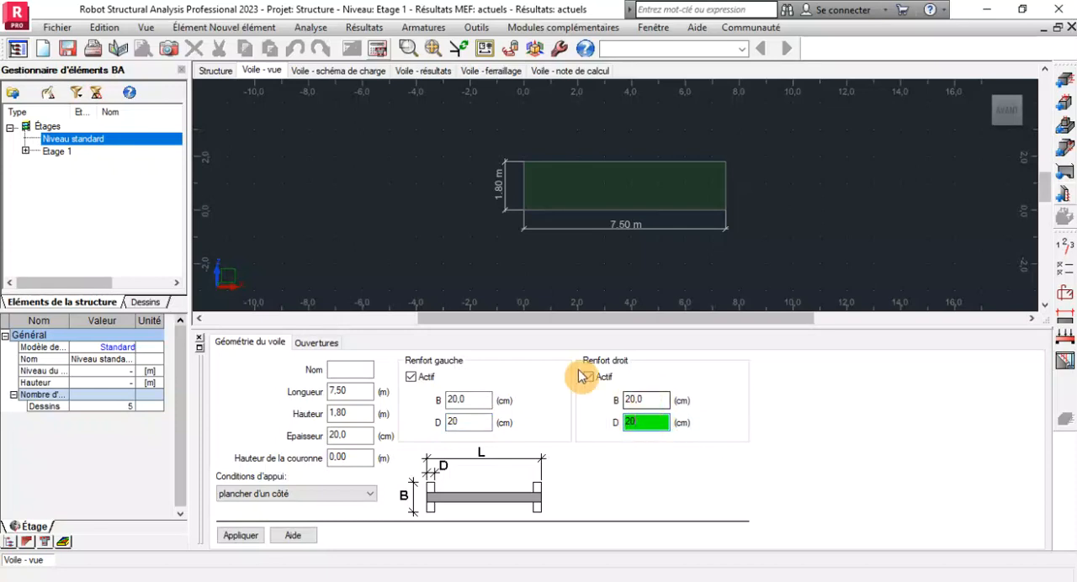
{"action": "left_click", "coordinate": [258, 529]}
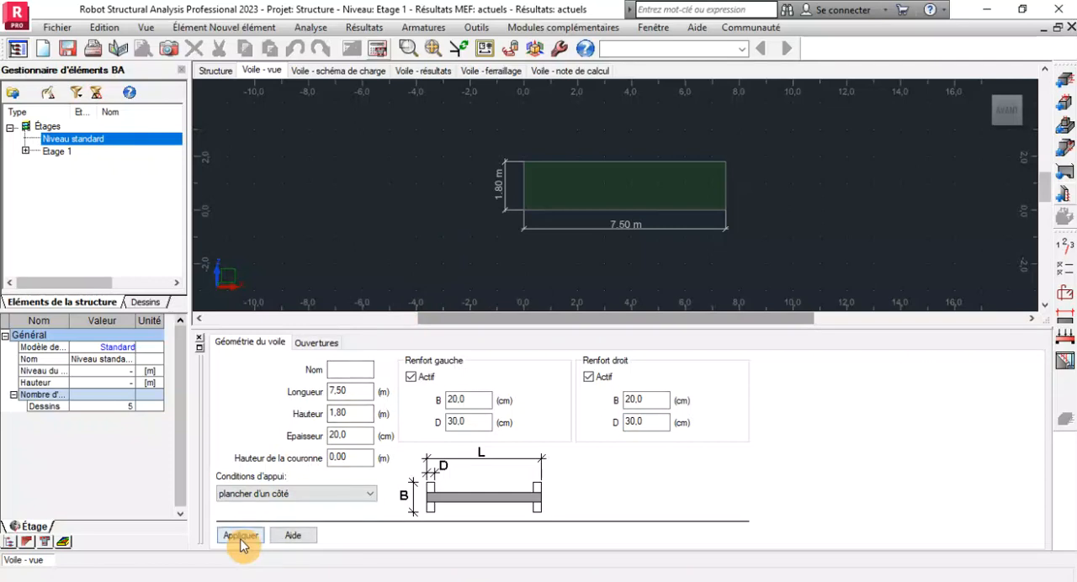
{"action": "left_click", "coordinate": [467, 422]}
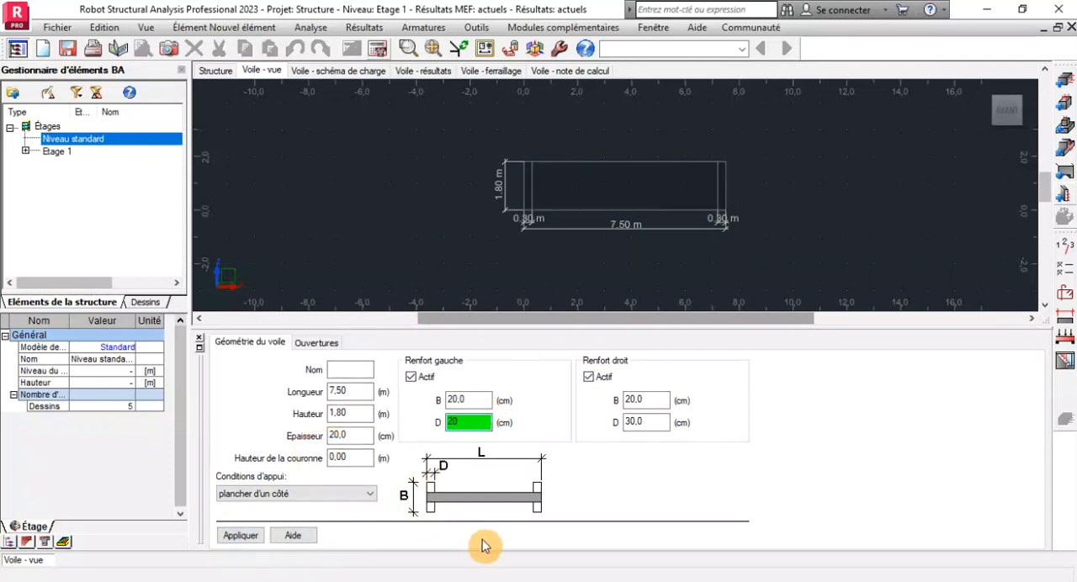
{"action": "left_click", "coordinate": [644, 422]}
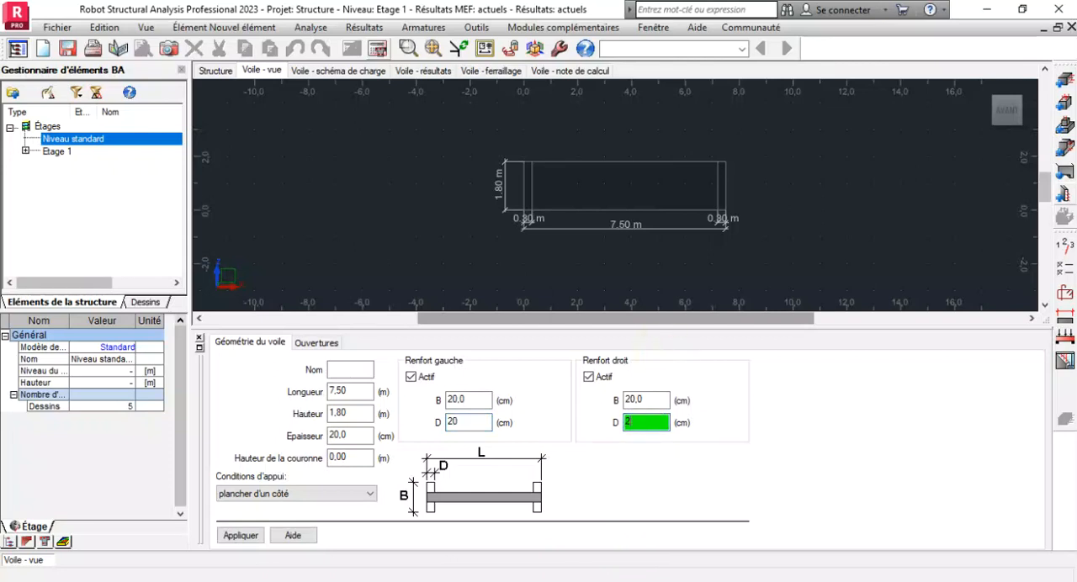
{"action": "left_click", "coordinate": [251, 536]}
Recalculate the wall without generating drawings or keeping the existing bars, and display its reinforcement.
{"action": "left_click", "coordinate": [375, 50]}
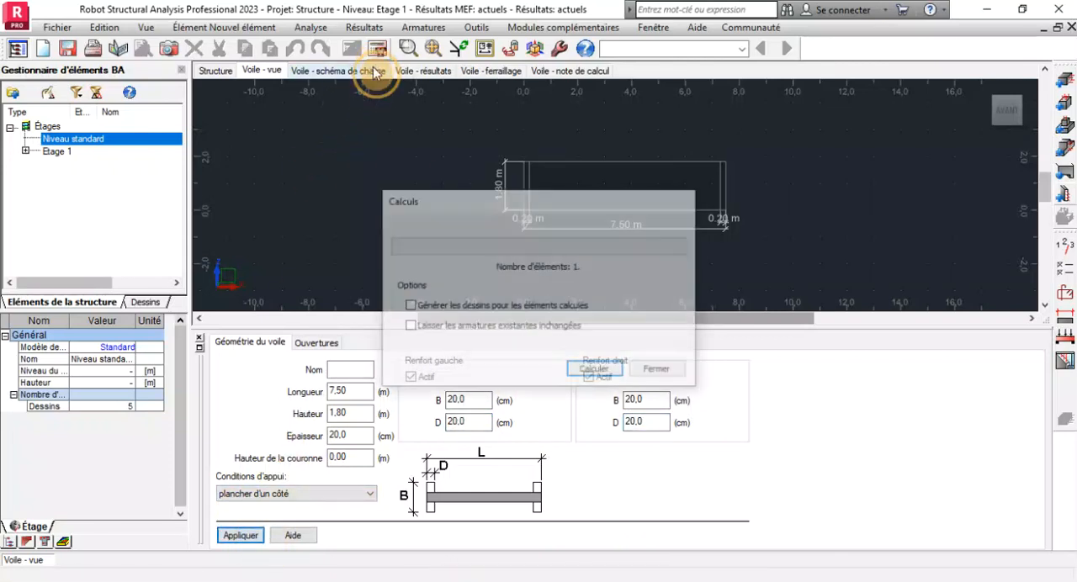
{"action": "left_click", "coordinate": [595, 372]}
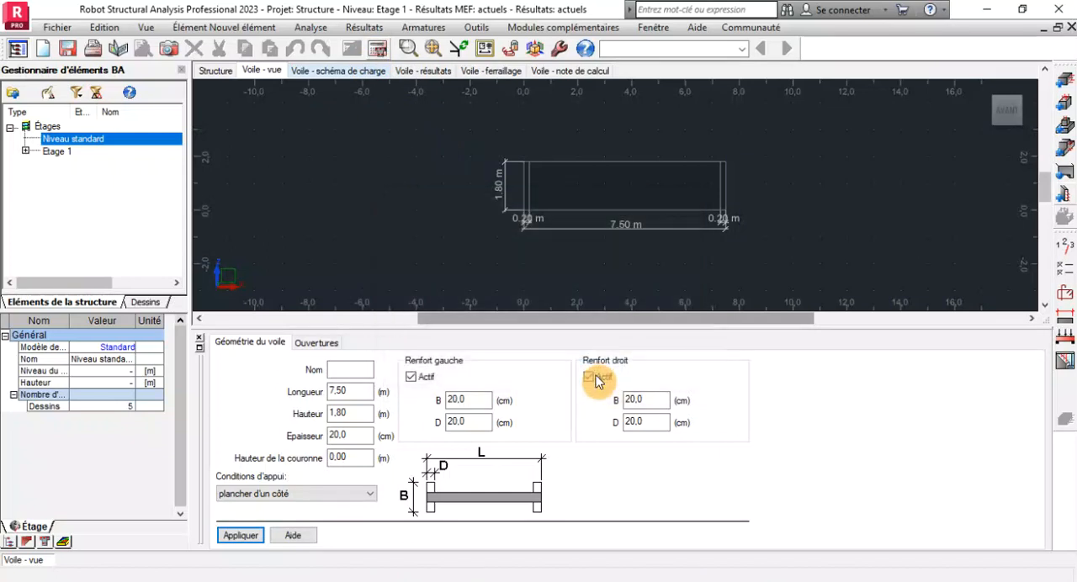
{"action": "left_click", "coordinate": [491, 71]}
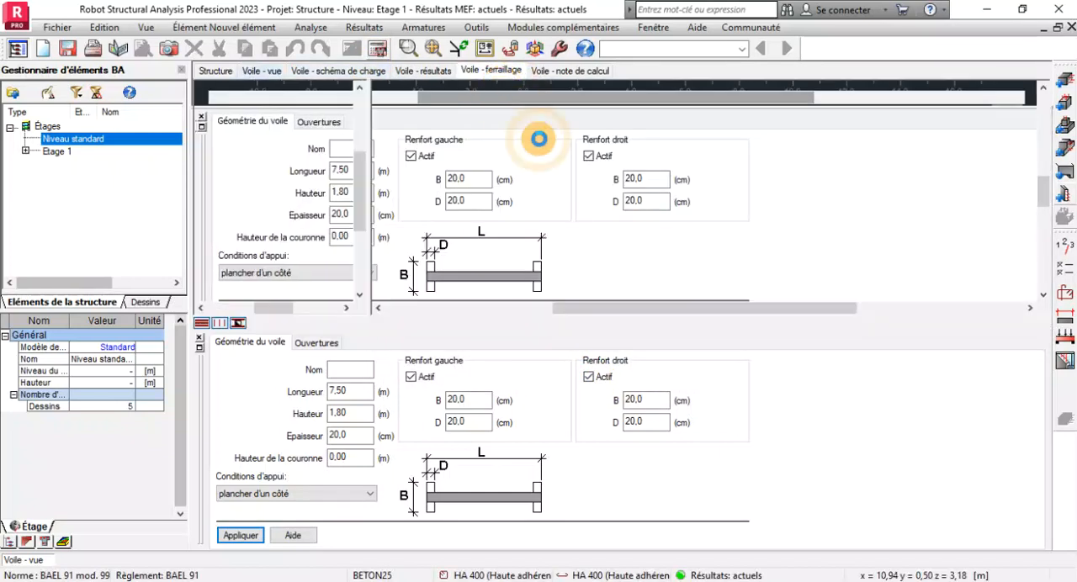
Examine the transverse edge ties and vertical bars at the upper corner of the right end stiffener in 3D.
{"action": "scroll", "coordinate": [729, 218], "scroll_direction": "up", "scroll_amount": 5}
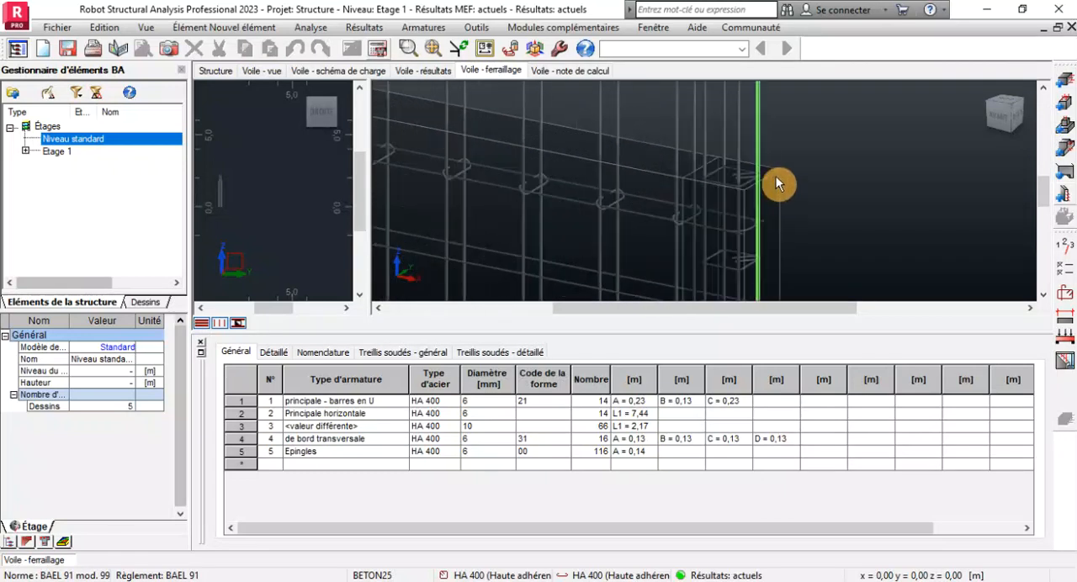
{"action": "scroll", "coordinate": [747, 199], "scroll_direction": "up", "scroll_amount": 5}
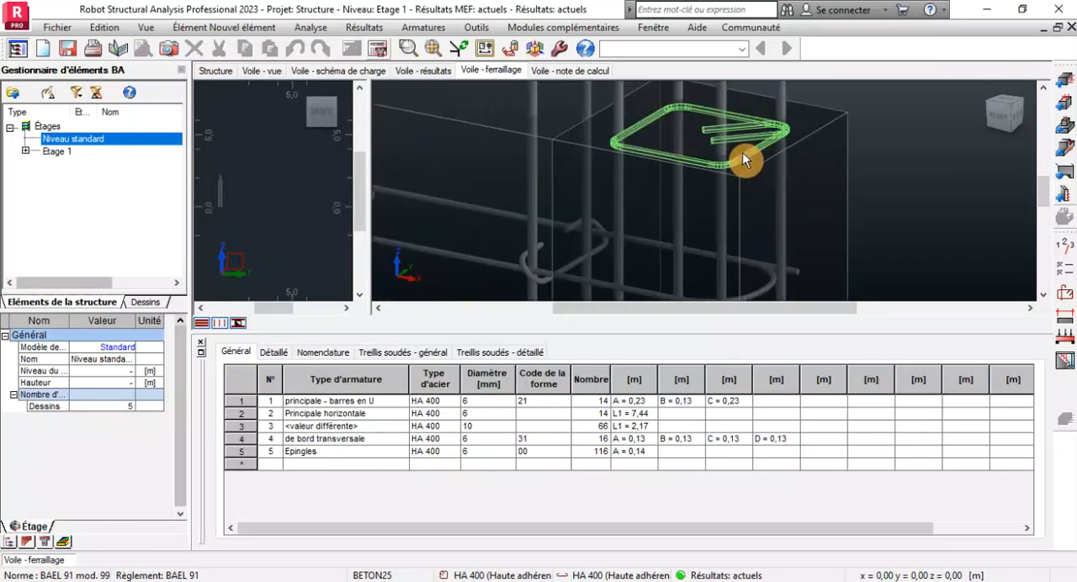
{"action": "scroll", "coordinate": [667, 180], "scroll_direction": "down", "scroll_amount": 4}
{"action": "scroll", "coordinate": [678, 139], "scroll_direction": "down", "scroll_amount": 3}
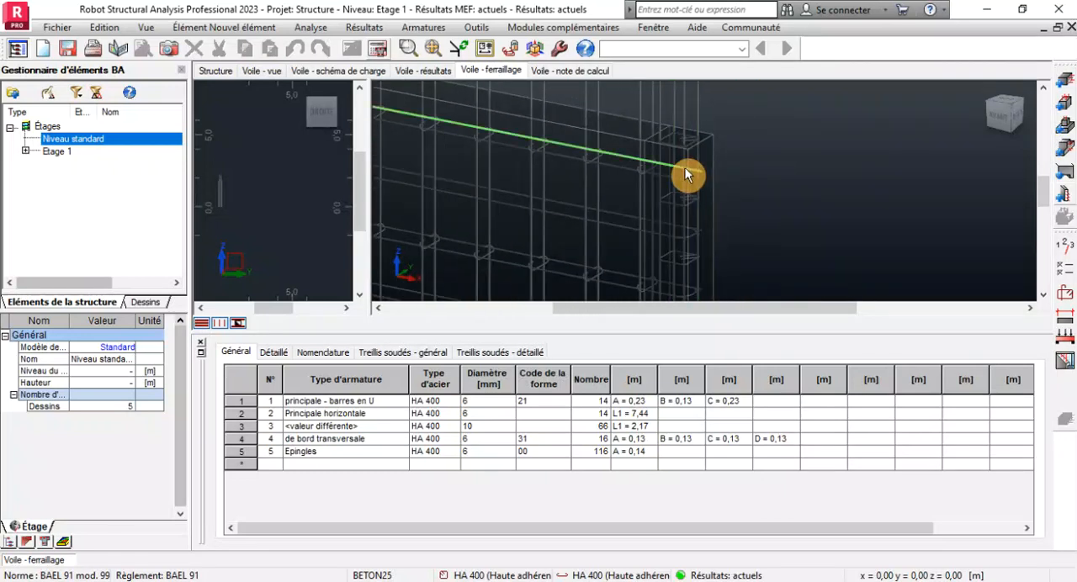
{"action": "scroll", "coordinate": [686, 168], "scroll_direction": "up", "scroll_amount": 4}
{"action": "scroll", "coordinate": [684, 170], "scroll_direction": "down", "scroll_amount": 2}
{"action": "scroll", "coordinate": [681, 166], "scroll_direction": "down", "scroll_amount": 6}
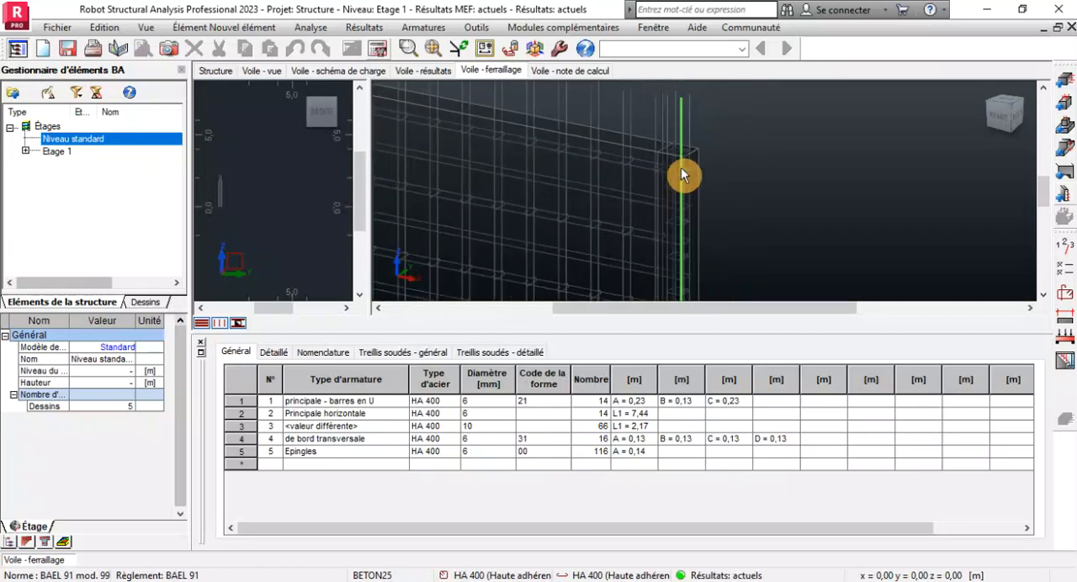
Examine the ties, U-bars and vertical bars at the foot of the right end stiffener in 3D.
{"action": "scroll", "coordinate": [678, 263], "scroll_direction": "up", "scroll_amount": 4}
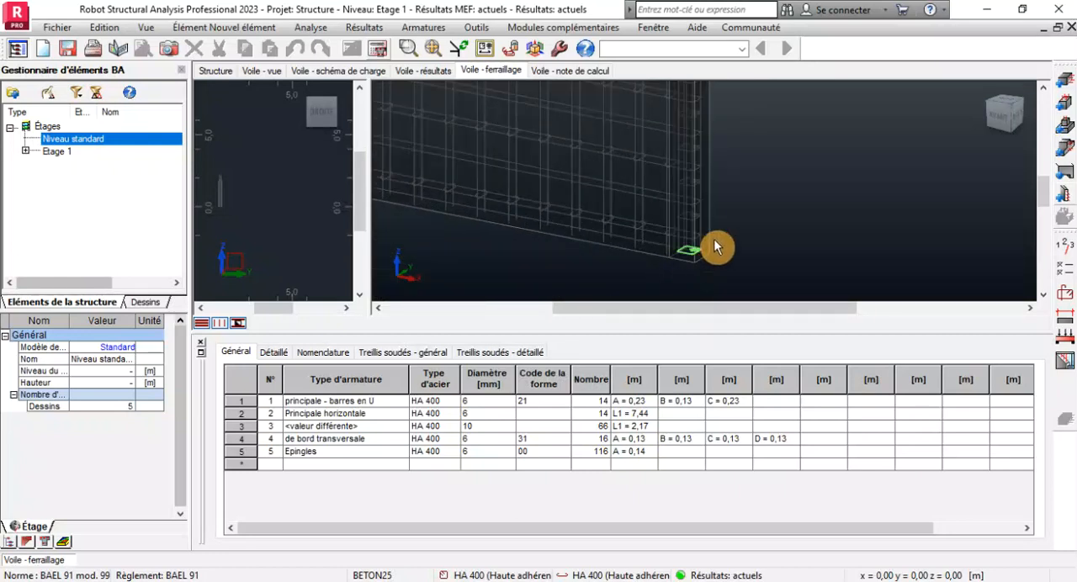
{"action": "scroll", "coordinate": [665, 284], "scroll_direction": "up", "scroll_amount": 2}
{"action": "scroll", "coordinate": [659, 250], "scroll_direction": "down", "scroll_amount": 4}
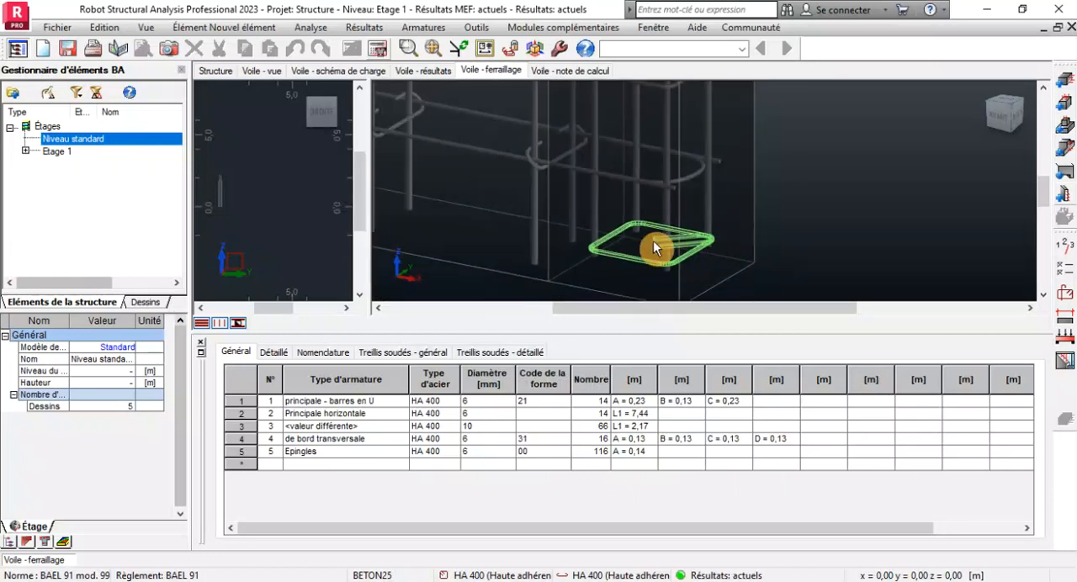
{"action": "scroll", "coordinate": [666, 151], "scroll_direction": "up", "scroll_amount": 2}
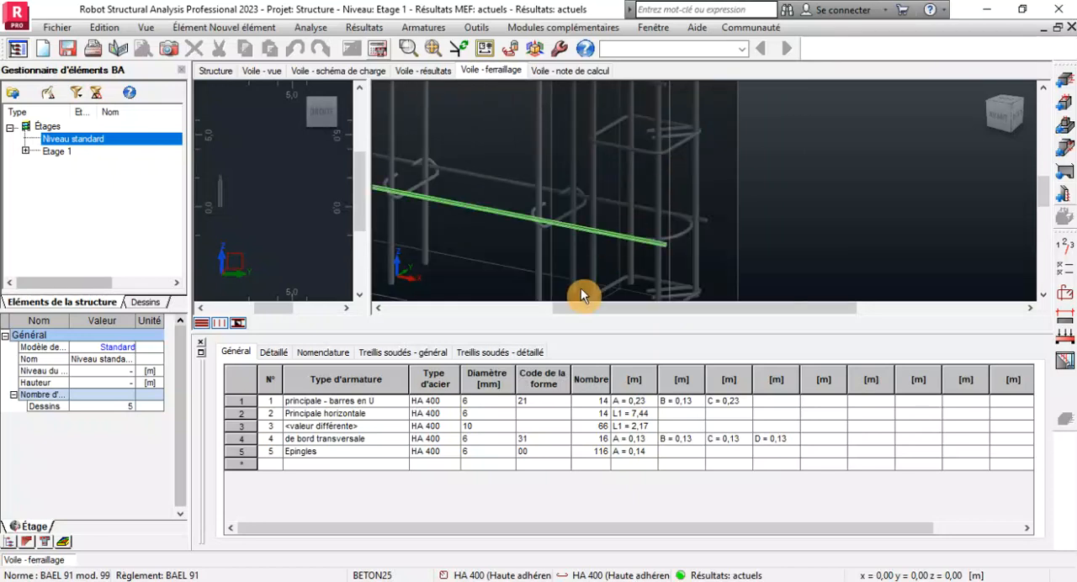
{"action": "scroll", "coordinate": [721, 261], "scroll_direction": "down", "scroll_amount": 5}
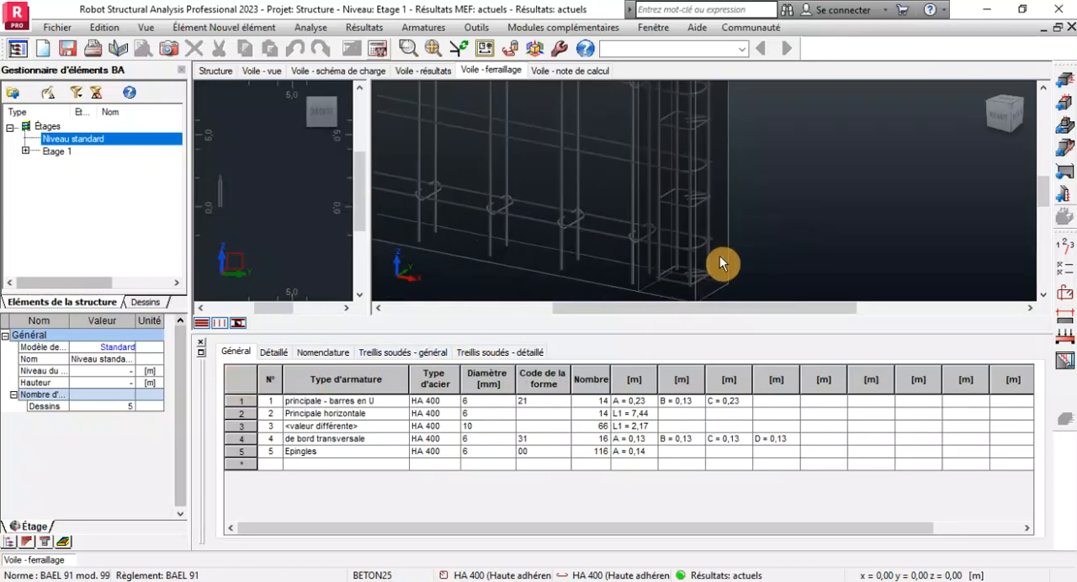
{"action": "scroll", "coordinate": [670, 260], "scroll_direction": "up", "scroll_amount": 2}
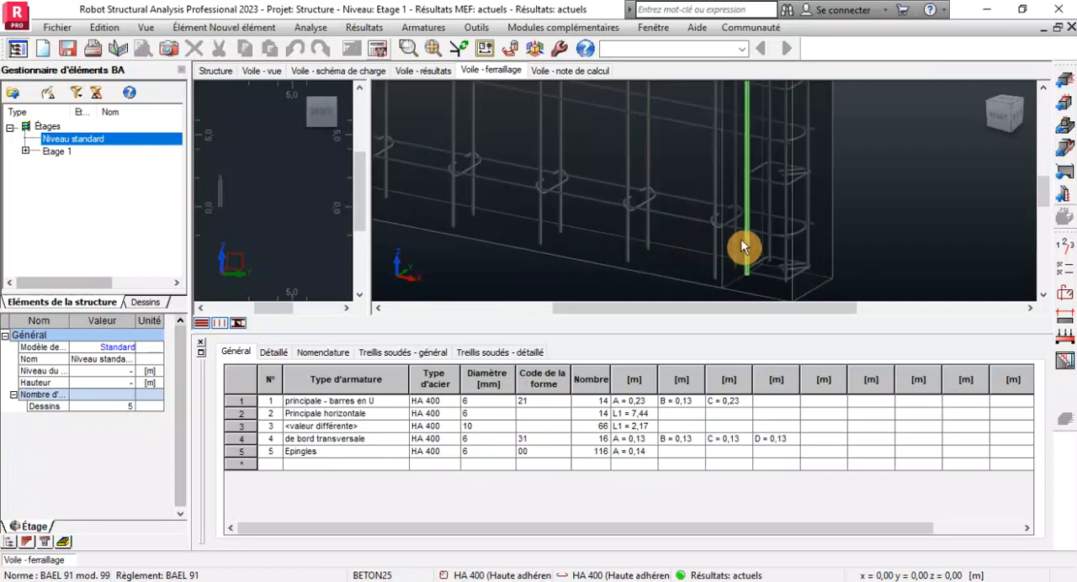
{"action": "scroll", "coordinate": [699, 229], "scroll_direction": "up", "scroll_amount": 1}
{"action": "scroll", "coordinate": [697, 232], "scroll_direction": "down", "scroll_amount": 3}
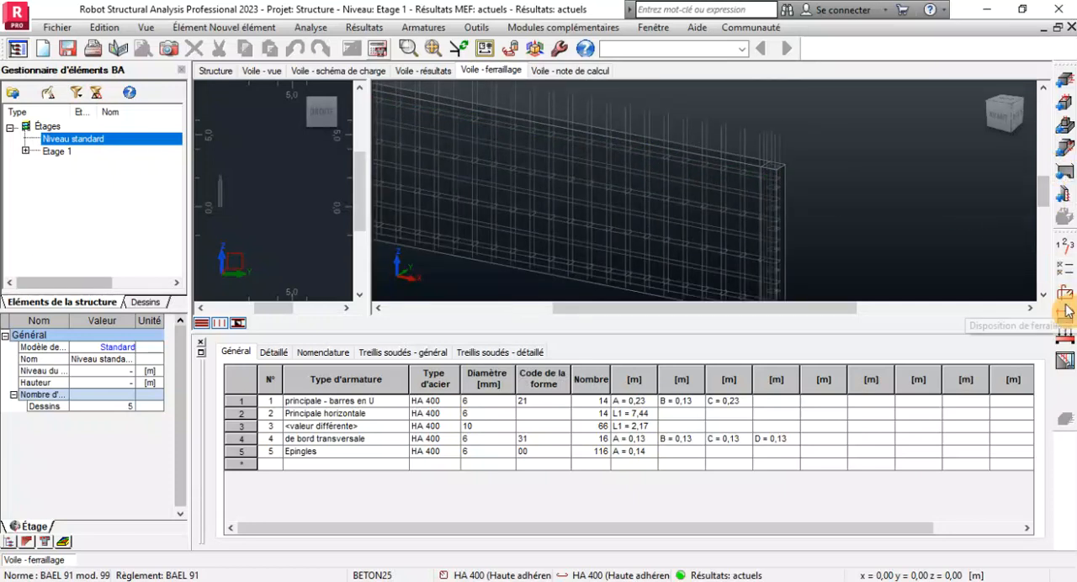
Generate the wall's execution drawings and check the end stiffener ties in the elevation on sheet 2.
{"action": "left_click", "coordinate": [1066, 357]}
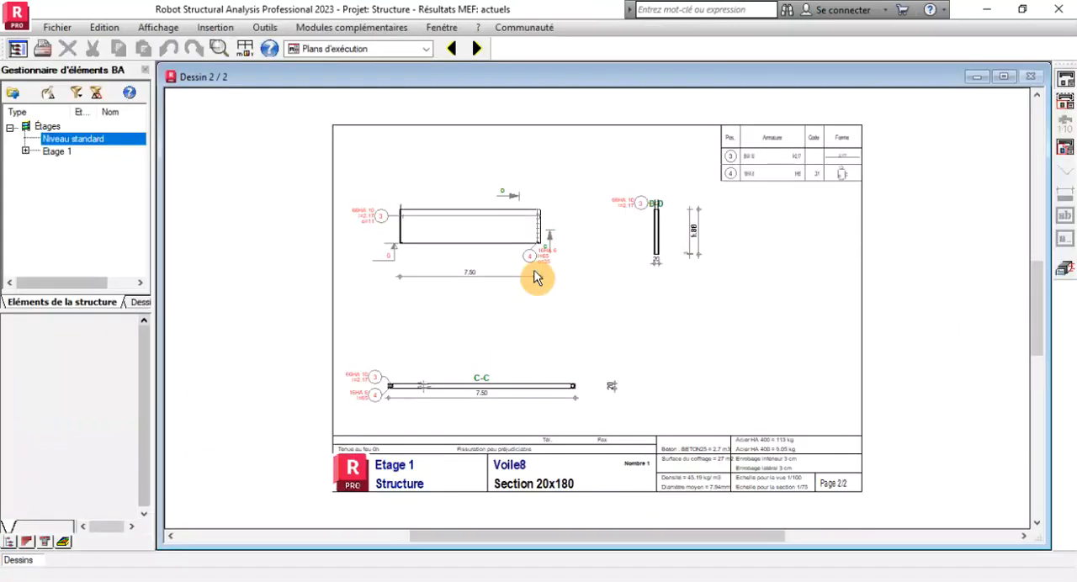
{"action": "scroll", "coordinate": [450, 248], "scroll_direction": "up", "scroll_amount": 2}
{"action": "scroll", "coordinate": [669, 185], "scroll_direction": "up", "scroll_amount": 3}
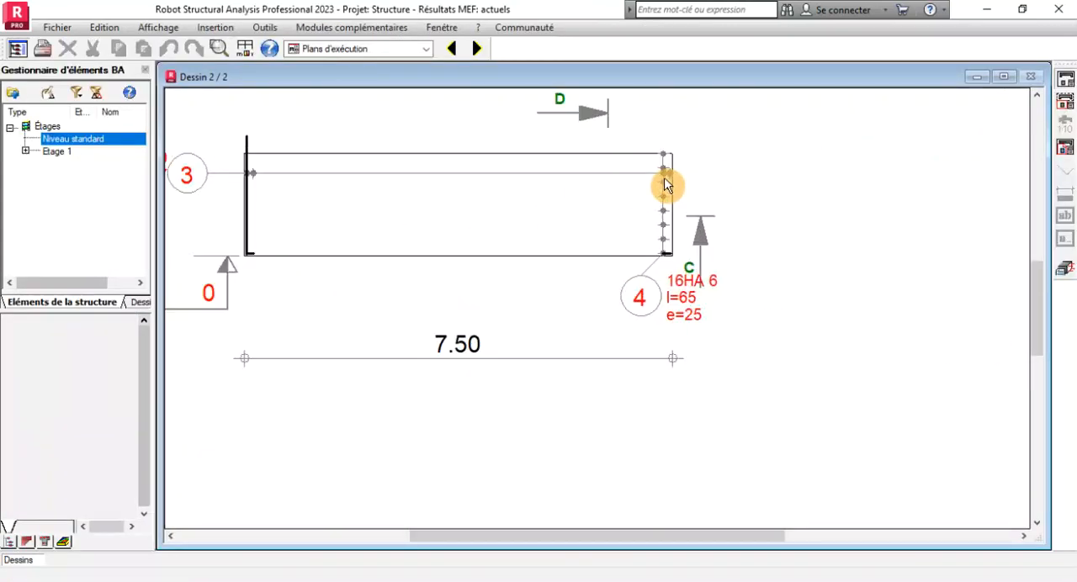
{"action": "scroll", "coordinate": [673, 193], "scroll_direction": "down", "scroll_amount": 4}
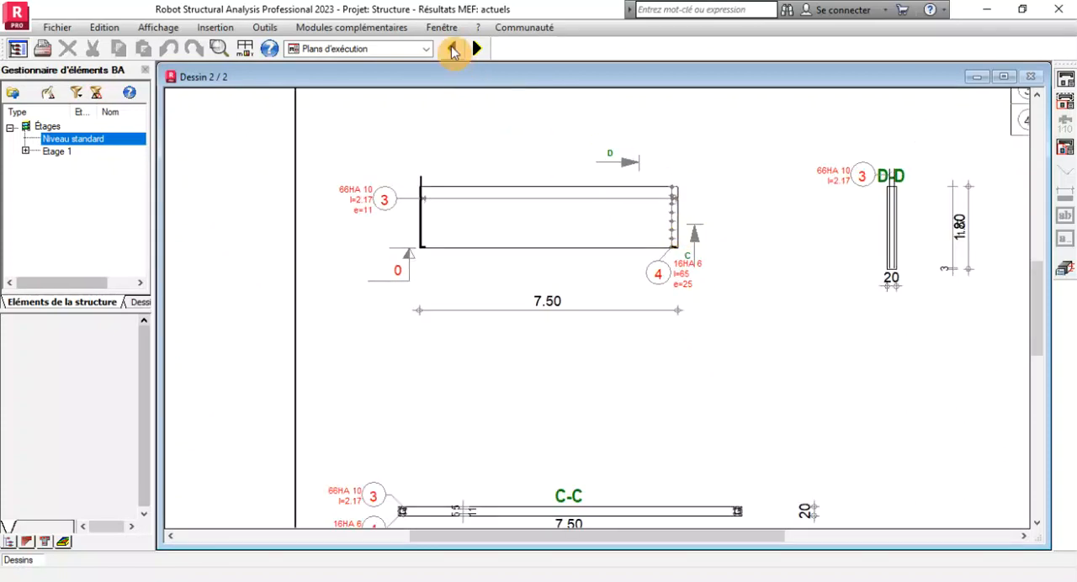
Switch to drawing sheet 1 and examine the bar marks and spacings in the wall's elevation.
{"action": "left_click", "coordinate": [452, 51]}
{"action": "scroll", "coordinate": [396, 226], "scroll_direction": "up", "scroll_amount": 3}
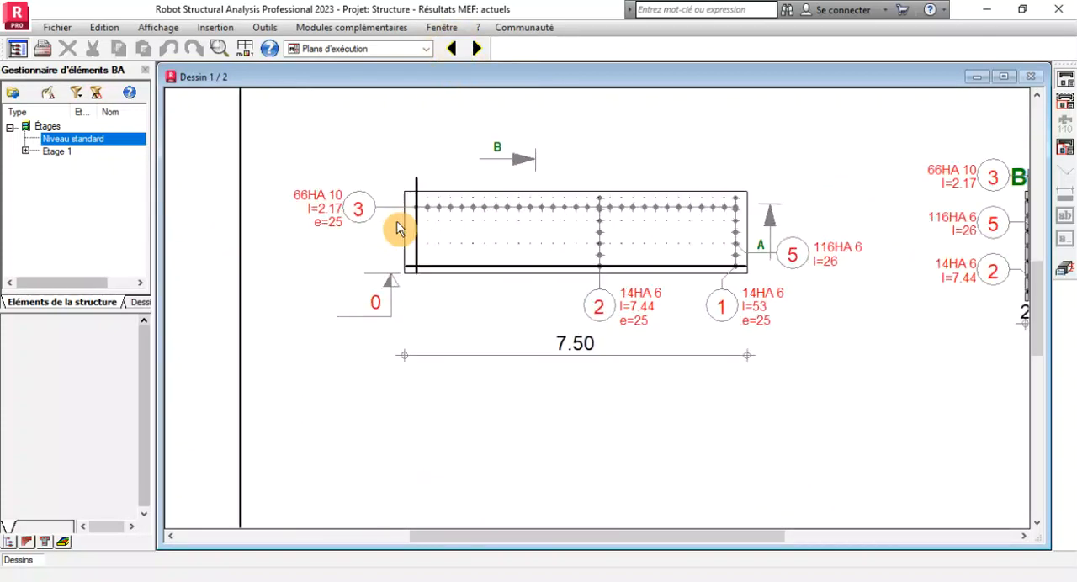
{"action": "scroll", "coordinate": [396, 227], "scroll_direction": "up", "scroll_amount": 1}
{"action": "scroll", "coordinate": [398, 222], "scroll_direction": "down", "scroll_amount": 2}
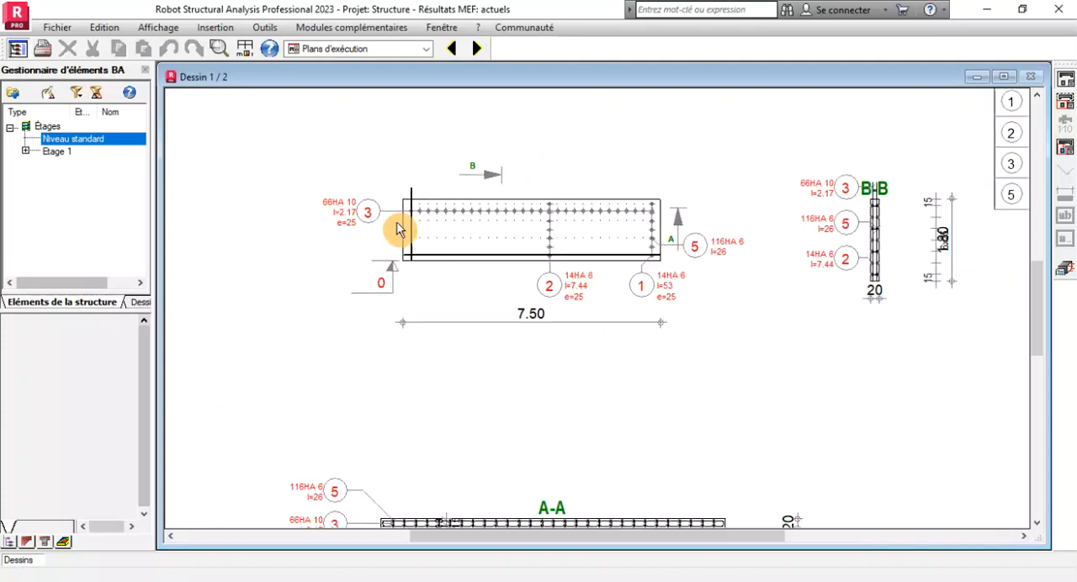
{"action": "scroll", "coordinate": [465, 235], "scroll_direction": "up", "scroll_amount": 2}
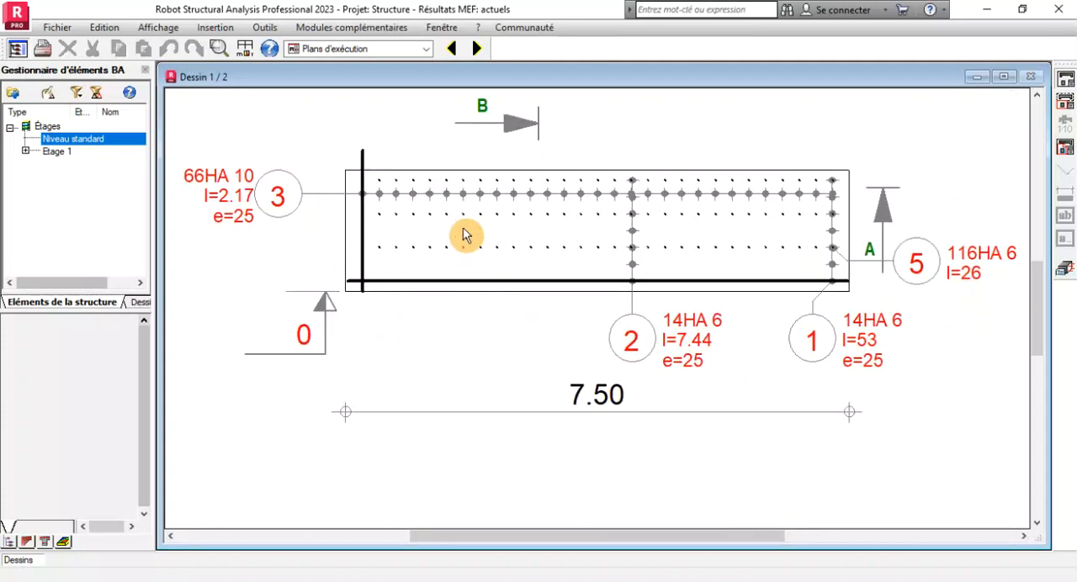
{"action": "scroll", "coordinate": [478, 220], "scroll_direction": "down", "scroll_amount": 1}
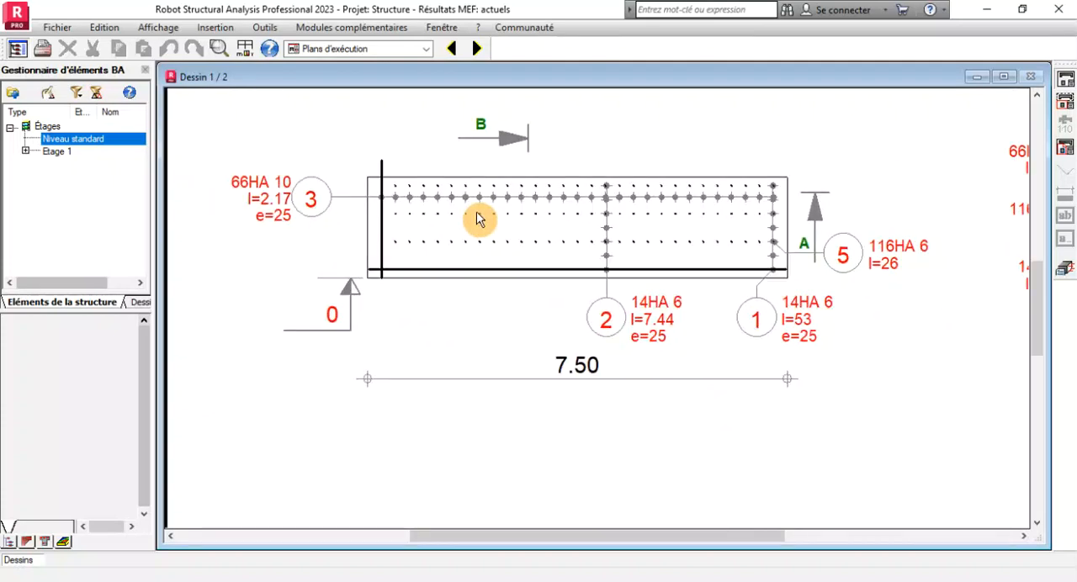
{"action": "scroll", "coordinate": [477, 220], "scroll_direction": "down", "scroll_amount": 2}
{"action": "scroll", "coordinate": [477, 220], "scroll_direction": "down", "scroll_amount": 1}
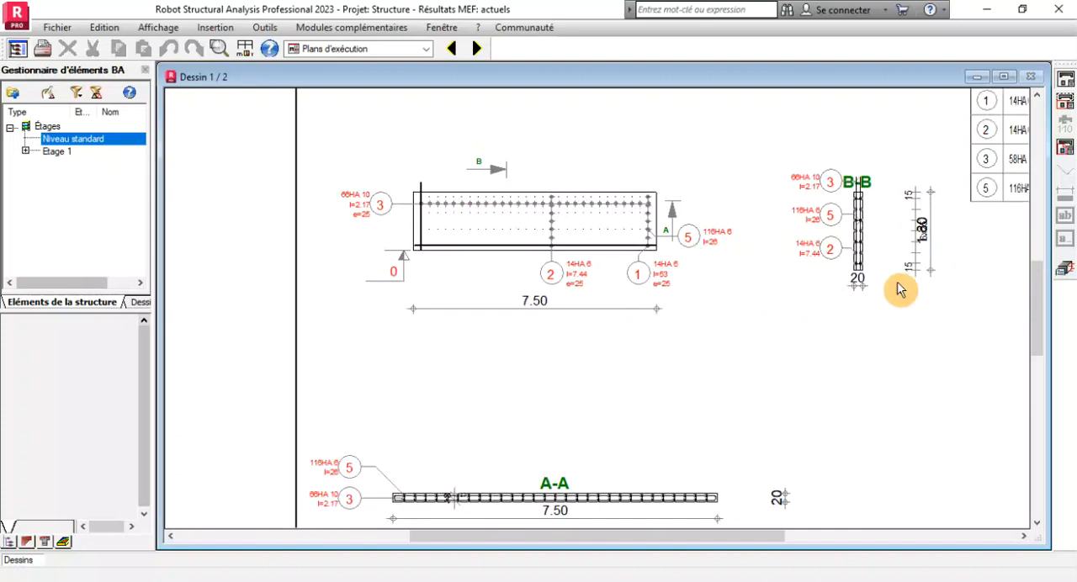
Examine section B-B on sheet 1, including the vertical bars, horizontal bars and pins across the wall thickness.
{"action": "scroll", "coordinate": [895, 269], "scroll_direction": "up", "scroll_amount": 2}
{"action": "scroll", "coordinate": [839, 215], "scroll_direction": "up", "scroll_amount": 1}
{"action": "scroll", "coordinate": [839, 215], "scroll_direction": "down", "scroll_amount": 2}
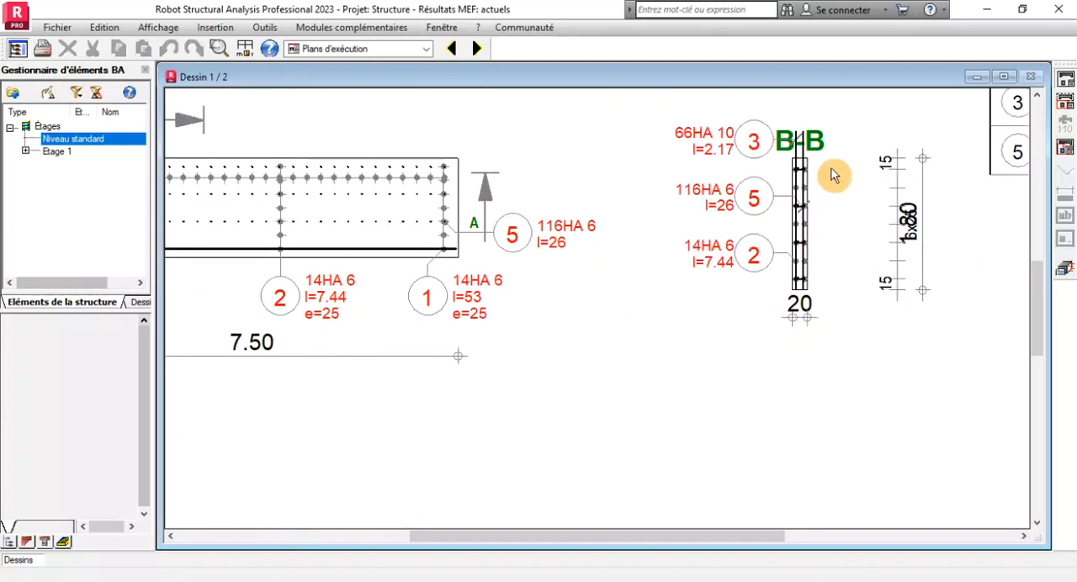
{"action": "scroll", "coordinate": [806, 210], "scroll_direction": "up", "scroll_amount": 3}
{"action": "scroll", "coordinate": [757, 216], "scroll_direction": "up", "scroll_amount": 1}
{"action": "scroll", "coordinate": [669, 216], "scroll_direction": "down", "scroll_amount": 2}
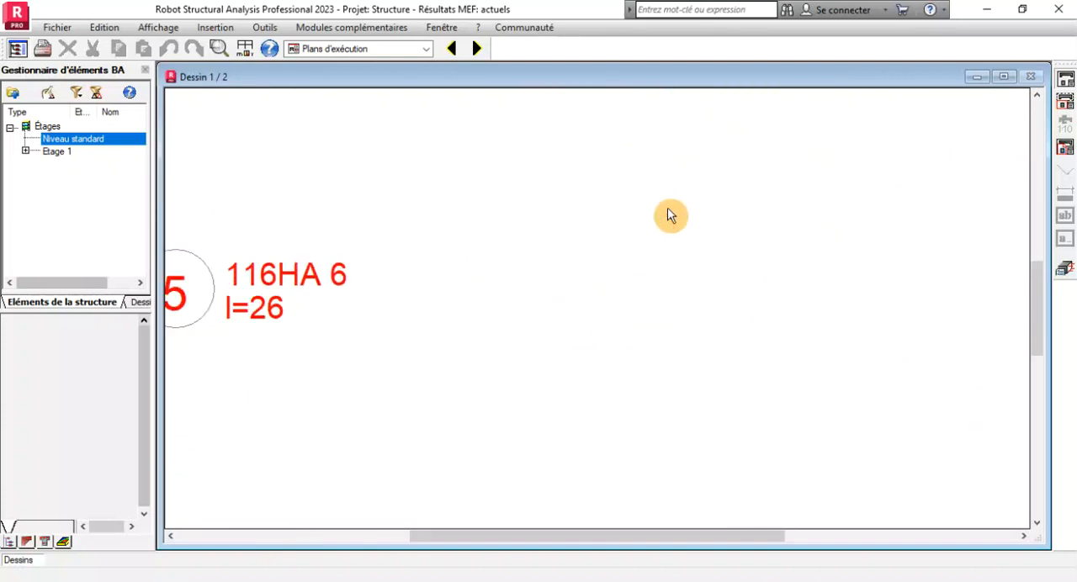
{"action": "scroll", "coordinate": [643, 343], "scroll_direction": "down", "scroll_amount": 2}
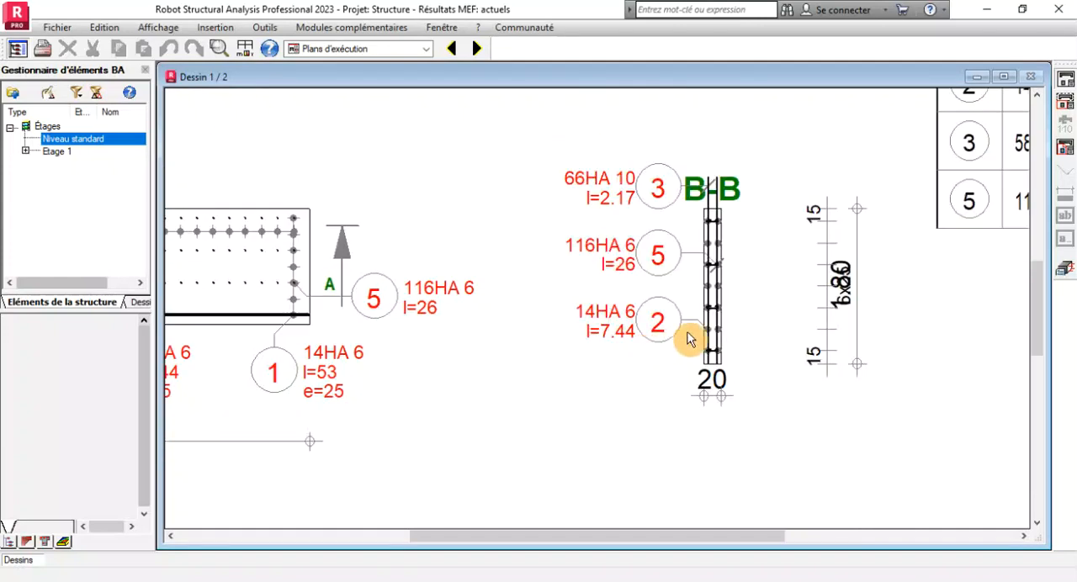
{"action": "scroll", "coordinate": [672, 210], "scroll_direction": "up", "scroll_amount": 1}
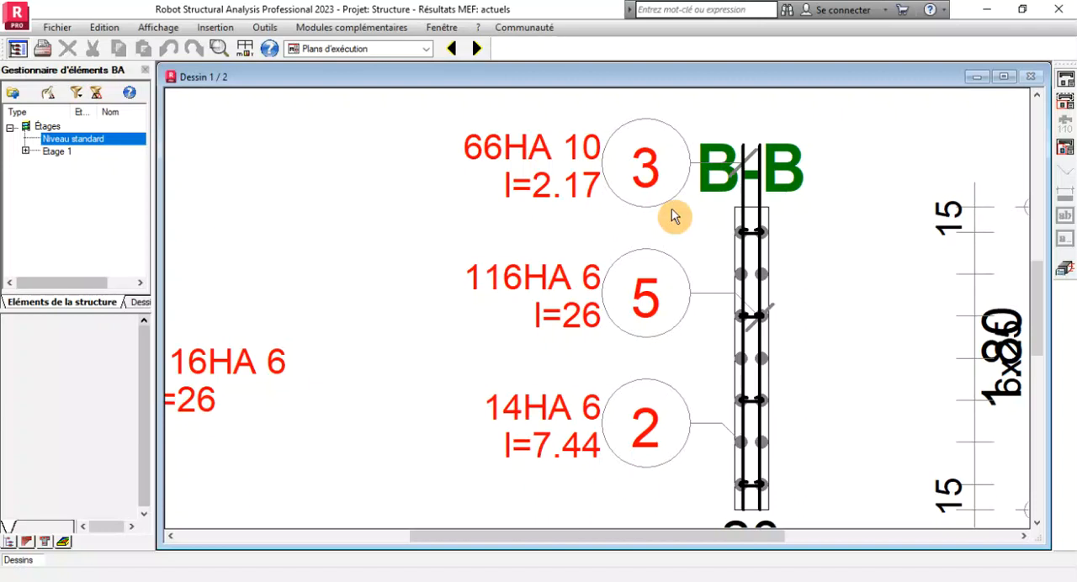
{"action": "scroll", "coordinate": [671, 209], "scroll_direction": "down", "scroll_amount": 1}
{"action": "scroll", "coordinate": [722, 202], "scroll_direction": "down", "scroll_amount": 1}
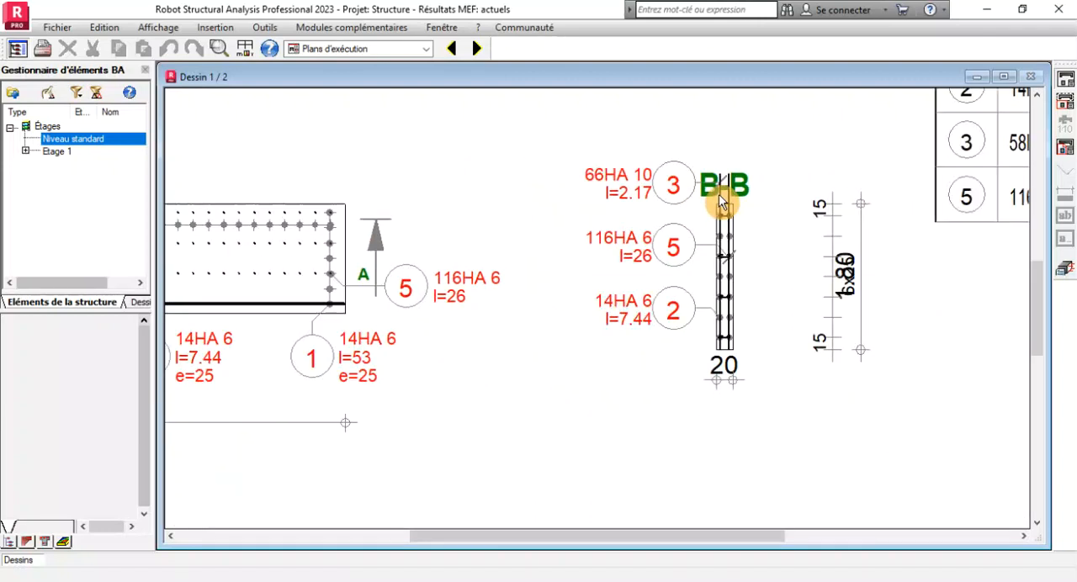
{"action": "scroll", "coordinate": [694, 316], "scroll_direction": "up", "scroll_amount": 2}
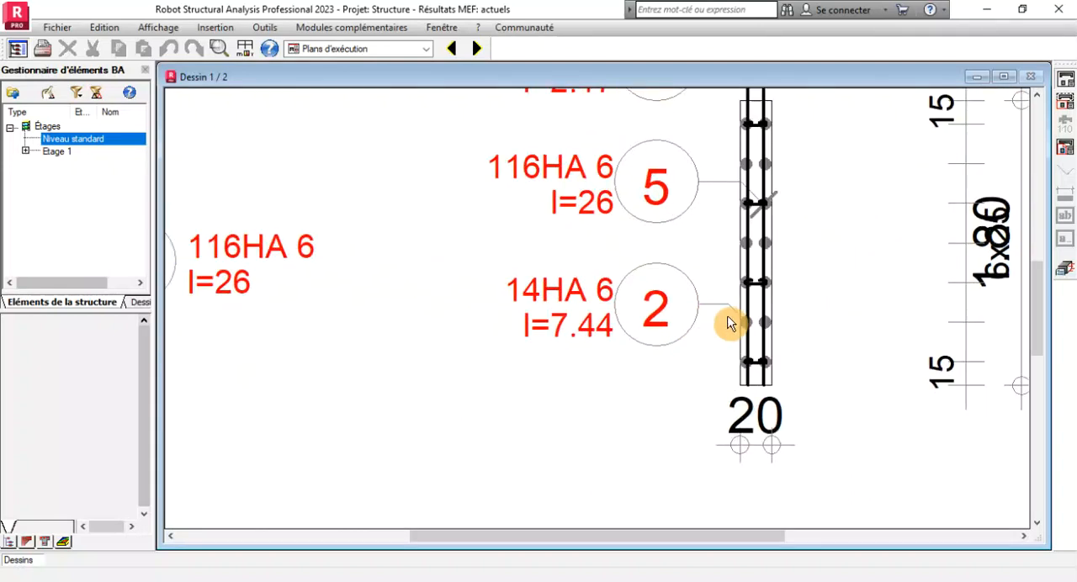
{"action": "scroll", "coordinate": [739, 333], "scroll_direction": "down", "scroll_amount": 1}
{"action": "scroll", "coordinate": [748, 345], "scroll_direction": "down", "scroll_amount": 1}
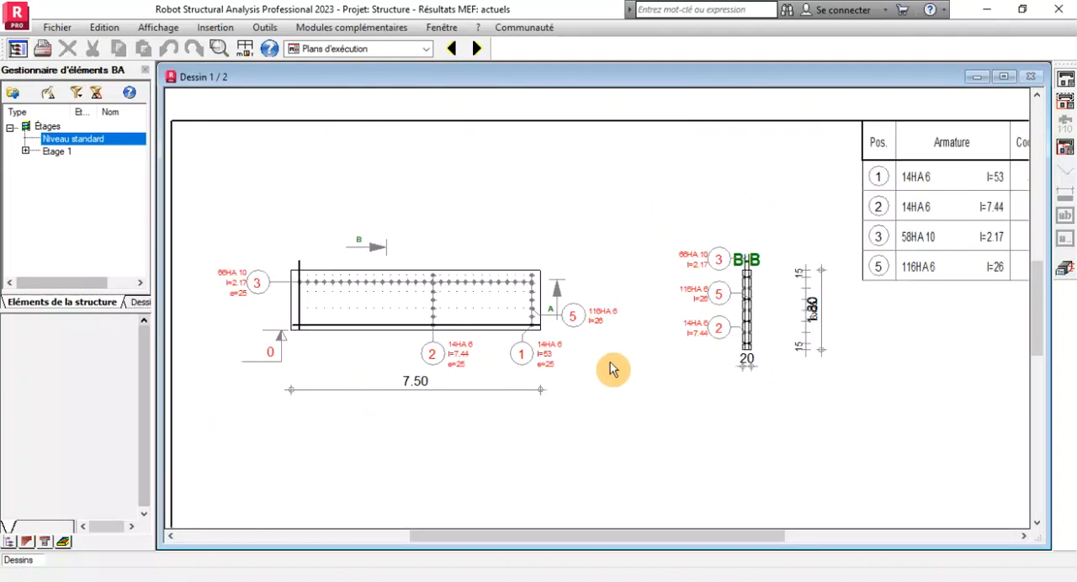
Check the distribution of the horizontal bars, mark 2, along the wall height in the sheet 1 elevation.
{"action": "scroll", "coordinate": [440, 313], "scroll_direction": "up", "scroll_amount": 1}
{"action": "scroll", "coordinate": [421, 284], "scroll_direction": "up", "scroll_amount": 1}
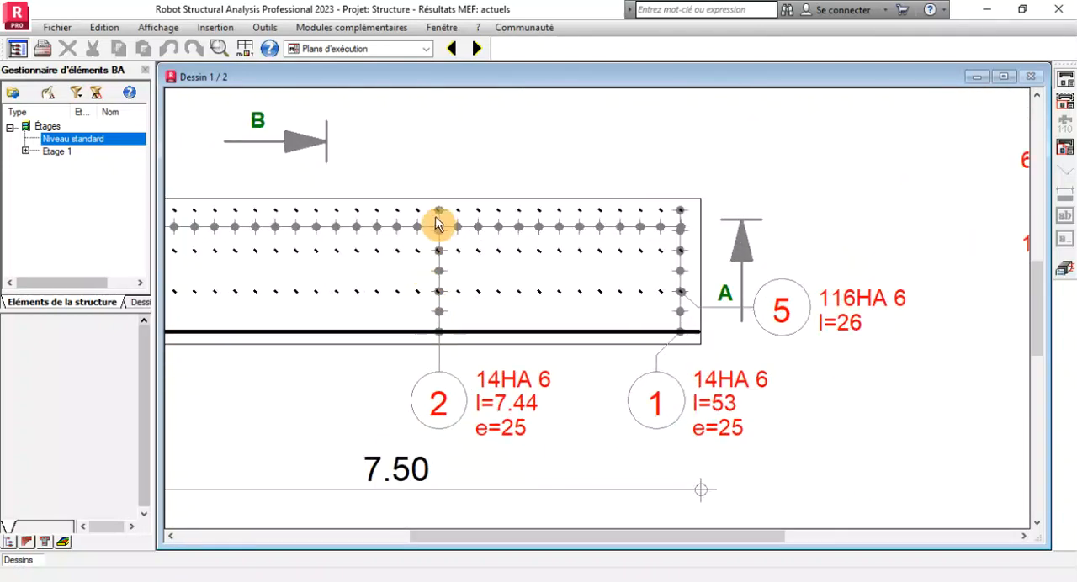
{"action": "scroll", "coordinate": [435, 224], "scroll_direction": "up", "scroll_amount": 1}
{"action": "scroll", "coordinate": [491, 238], "scroll_direction": "down", "scroll_amount": 3}
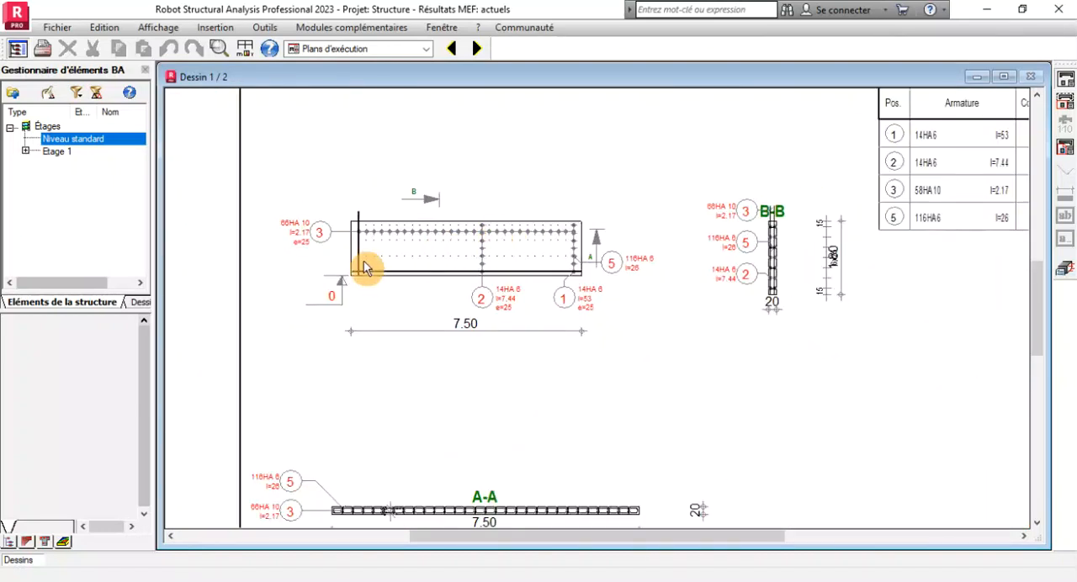
Compare the bar marks in the sheet 1 wall elevation with those in section B-B.
{"action": "scroll", "coordinate": [362, 263], "scroll_direction": "up", "scroll_amount": 1}
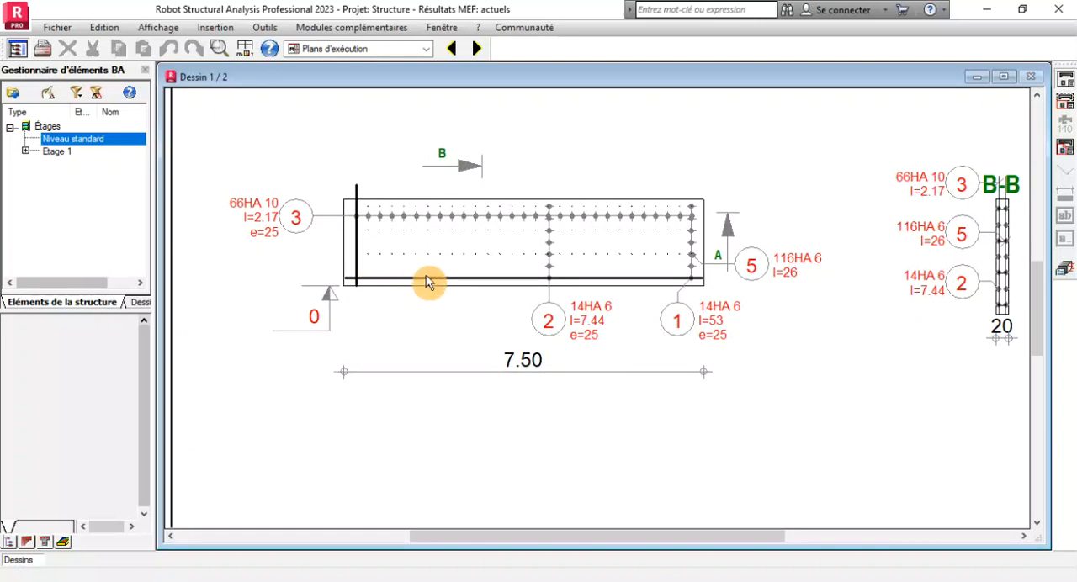
{"action": "scroll", "coordinate": [784, 379], "scroll_direction": "down", "scroll_amount": 1}
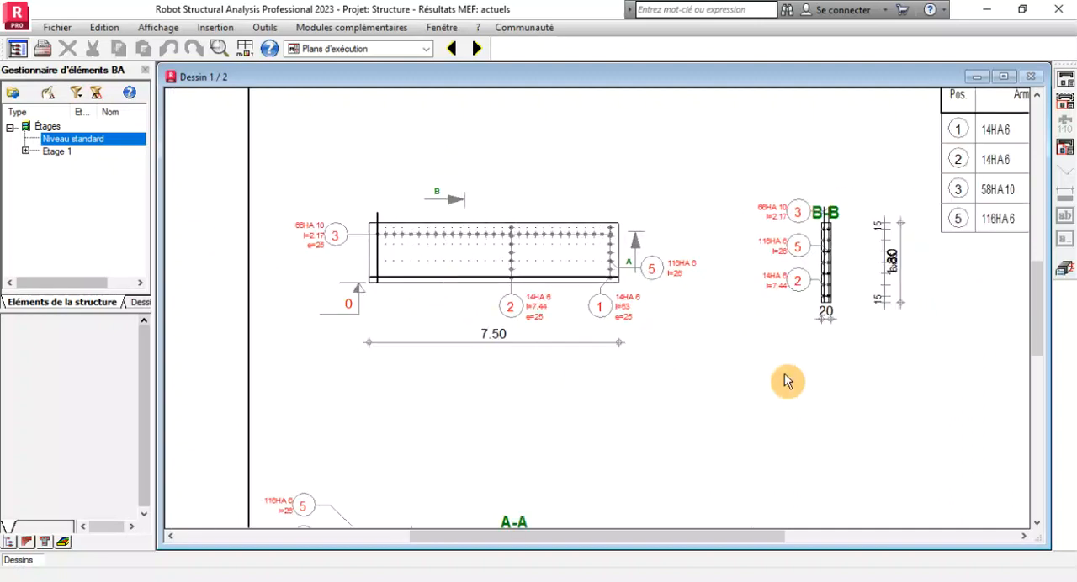
{"action": "scroll", "coordinate": [847, 231], "scroll_direction": "up", "scroll_amount": 3}
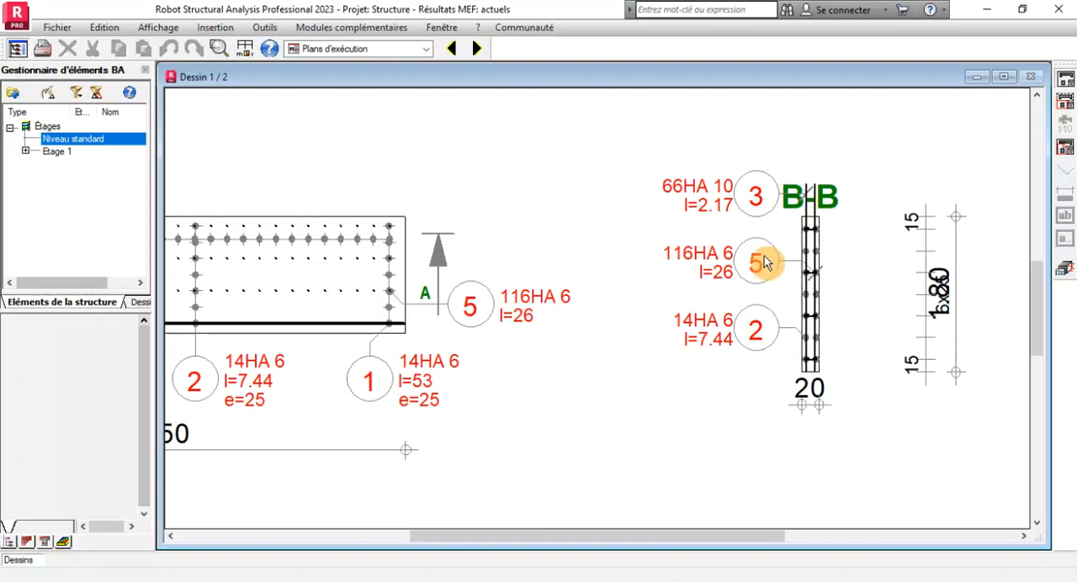
{"action": "scroll", "coordinate": [760, 257], "scroll_direction": "down", "scroll_amount": 2}
{"action": "scroll", "coordinate": [431, 250], "scroll_direction": "up", "scroll_amount": 2}
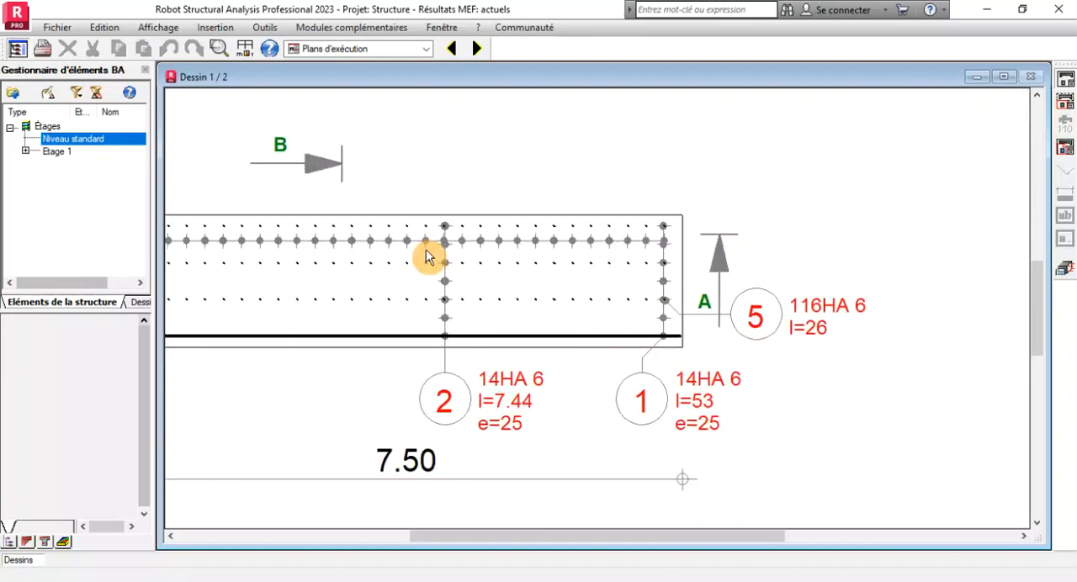
Check the overall length dimension in the wall elevation and the height and spacing dimensions beside section B-B.
{"action": "scroll", "coordinate": [681, 227], "scroll_direction": "down", "scroll_amount": 2}
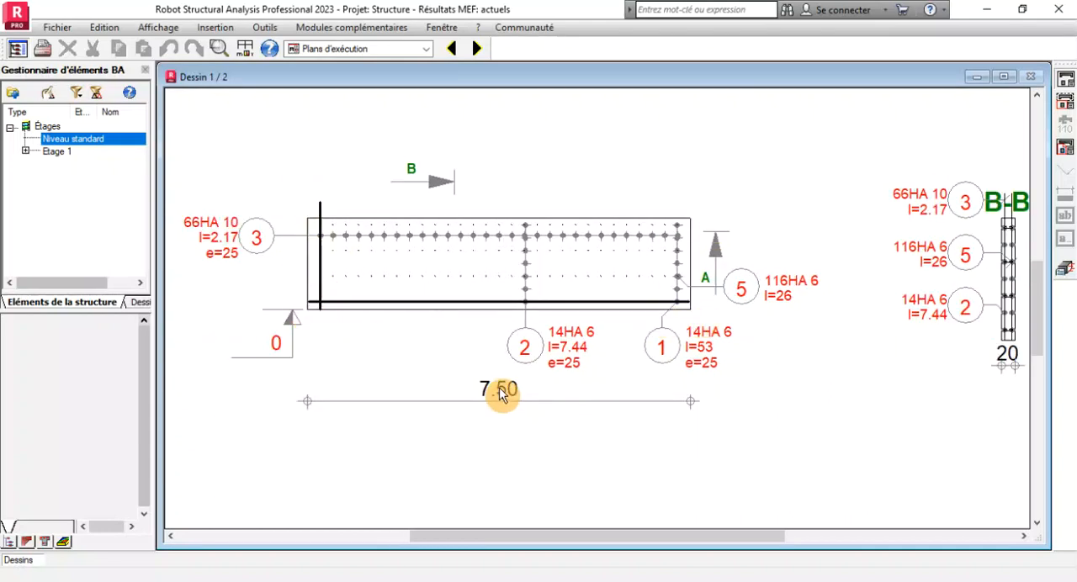
{"action": "scroll", "coordinate": [501, 396], "scroll_direction": "down", "scroll_amount": 2}
{"action": "scroll", "coordinate": [511, 295], "scroll_direction": "up", "scroll_amount": 2}
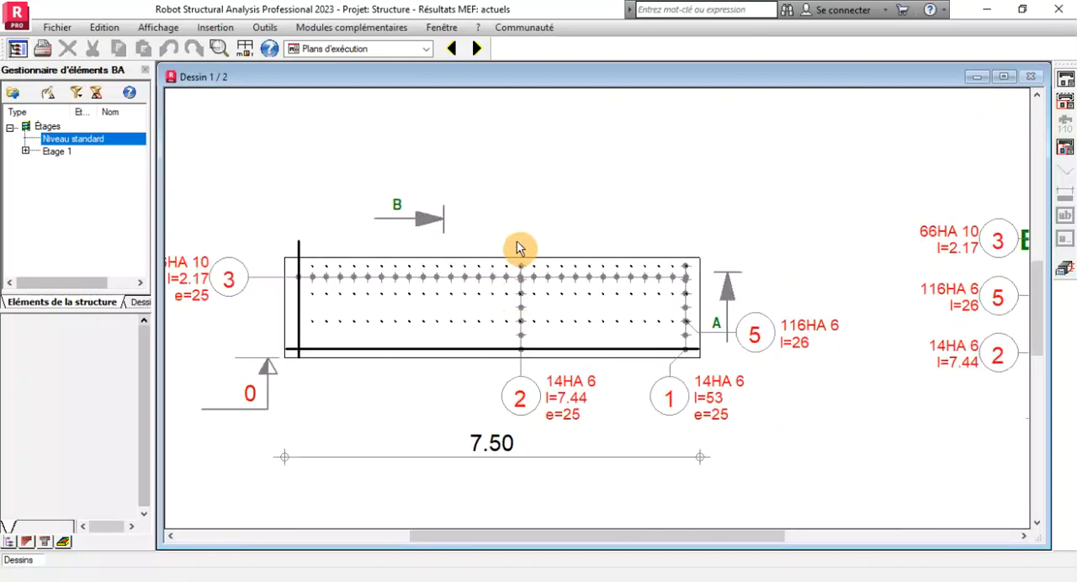
{"action": "scroll", "coordinate": [518, 249], "scroll_direction": "down", "scroll_amount": 2}
{"action": "scroll", "coordinate": [870, 298], "scroll_direction": "up", "scroll_amount": 2}
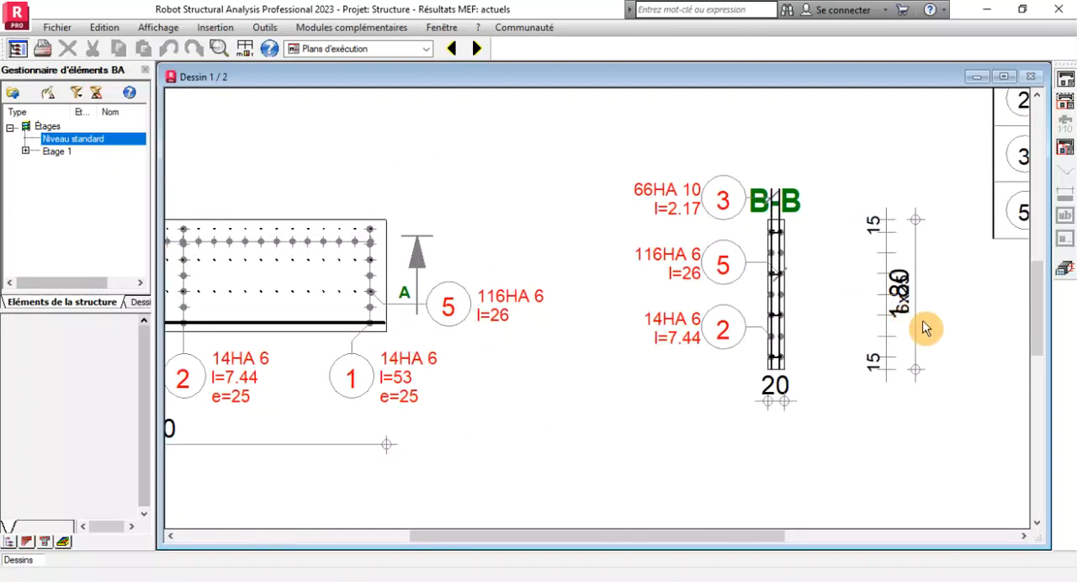
{"action": "scroll", "coordinate": [926, 328], "scroll_direction": "up", "scroll_amount": 2}
{"action": "scroll", "coordinate": [699, 311], "scroll_direction": "down", "scroll_amount": 2}
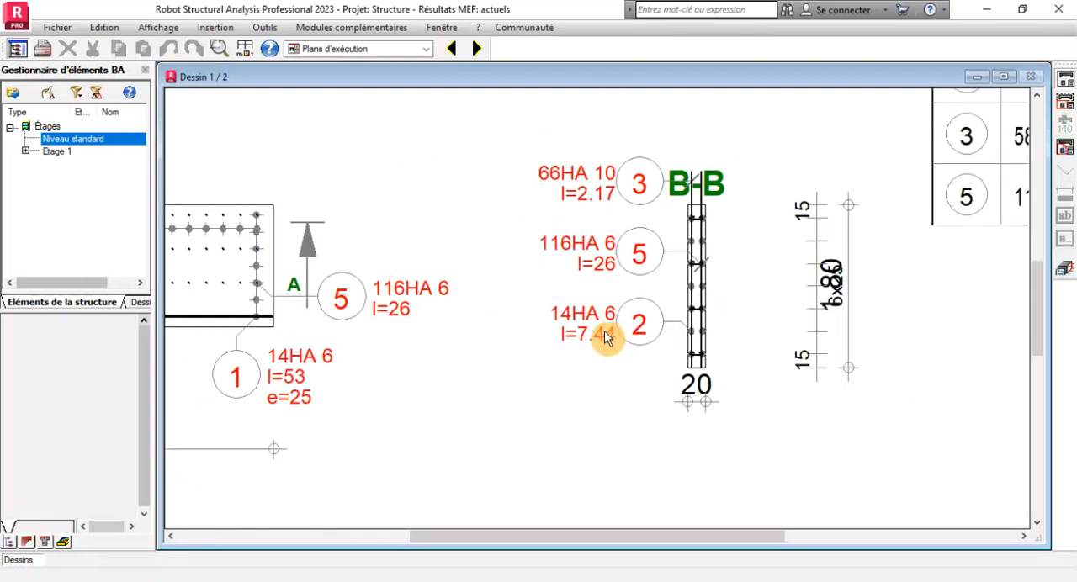
{"action": "scroll", "coordinate": [606, 337], "scroll_direction": "up", "scroll_amount": 2}
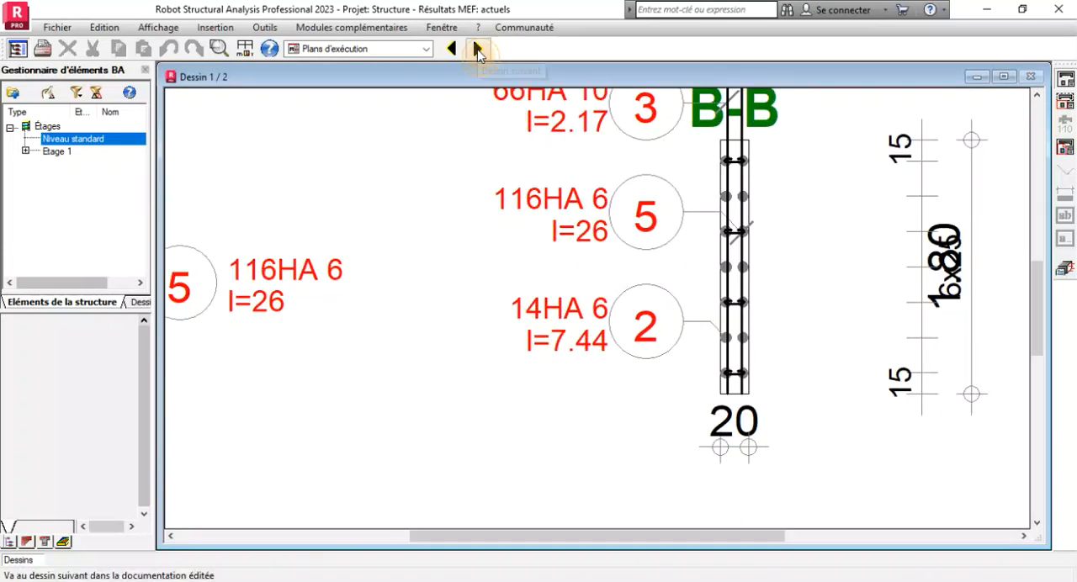
Fit sheet 1 in view and check the bar schedule against the bars shown in section B-B.
{"action": "left_click", "coordinate": [477, 50]}
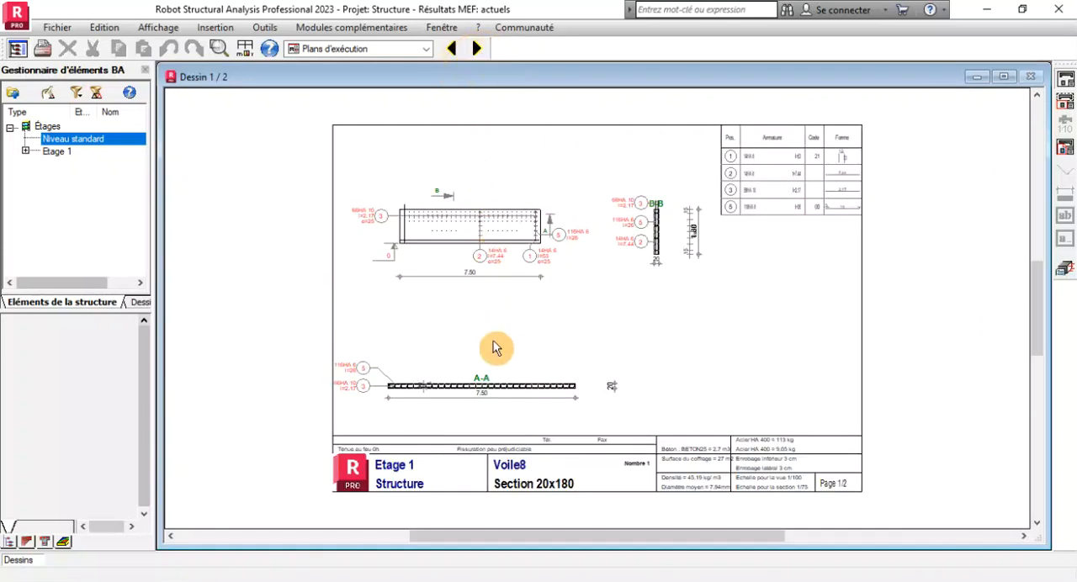
{"action": "scroll", "coordinate": [480, 317], "scroll_direction": "up", "scroll_amount": 2}
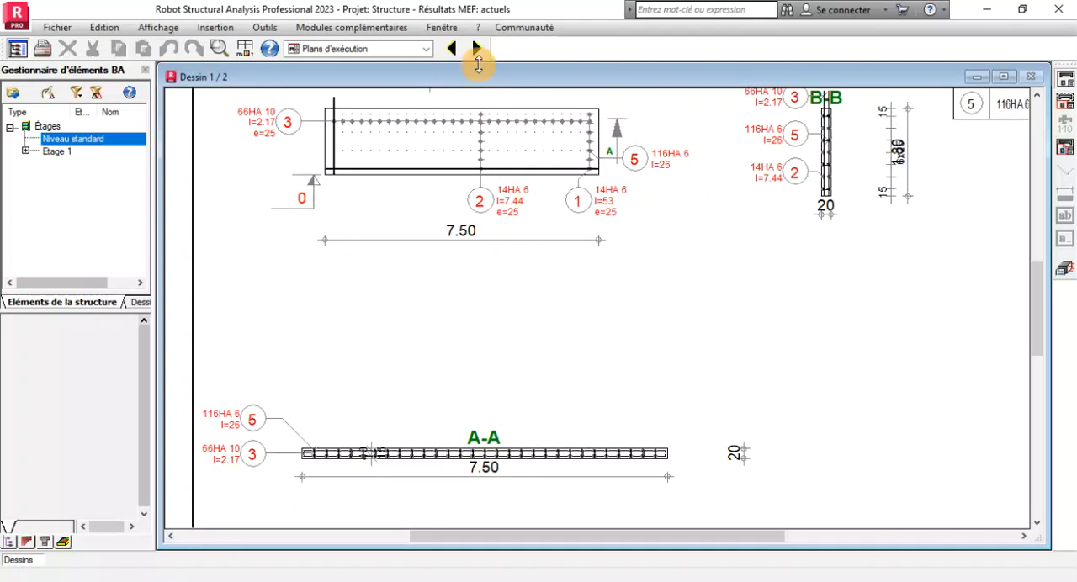
{"action": "scroll", "coordinate": [505, 260], "scroll_direction": "down", "scroll_amount": 2}
{"action": "scroll", "coordinate": [897, 121], "scroll_direction": "up", "scroll_amount": 3}
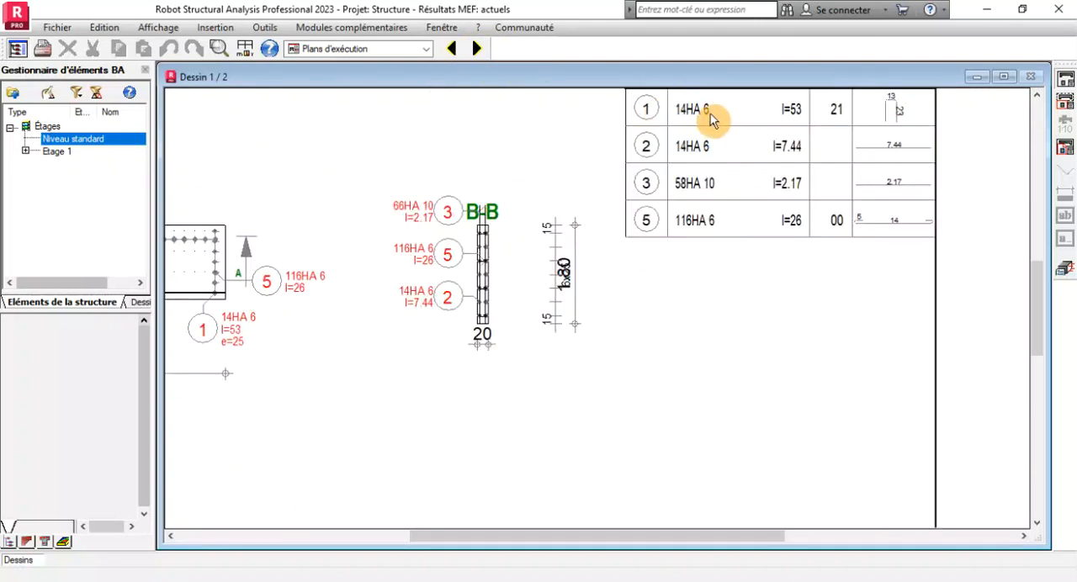
{"action": "scroll", "coordinate": [768, 158], "scroll_direction": "down", "scroll_amount": 1}
{"action": "scroll", "coordinate": [578, 224], "scroll_direction": "down", "scroll_amount": 2}
{"action": "scroll", "coordinate": [566, 229], "scroll_direction": "up", "scroll_amount": 4}
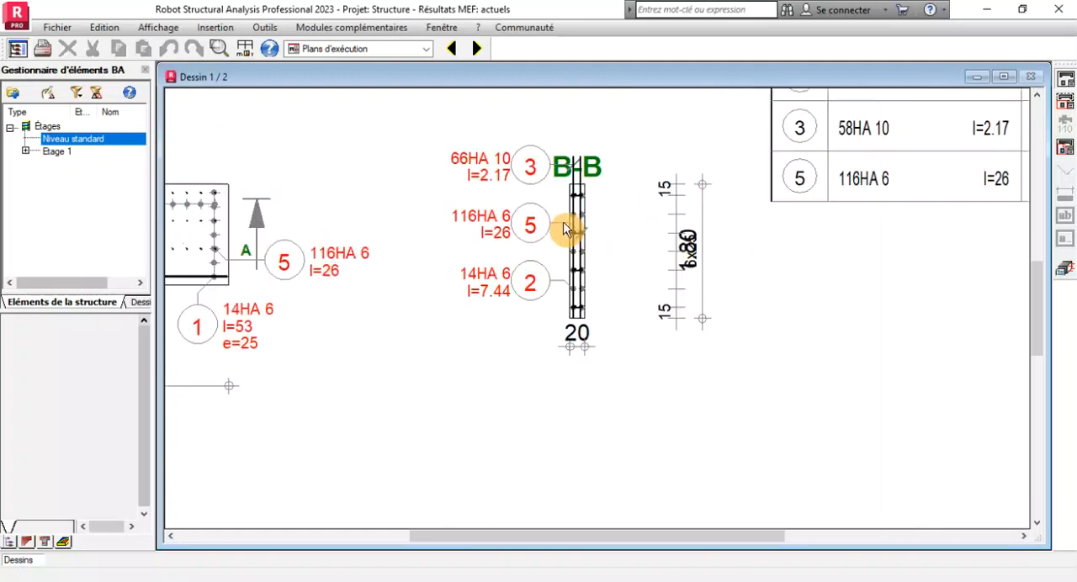
{"action": "scroll", "coordinate": [720, 234], "scroll_direction": "down", "scroll_amount": 4}
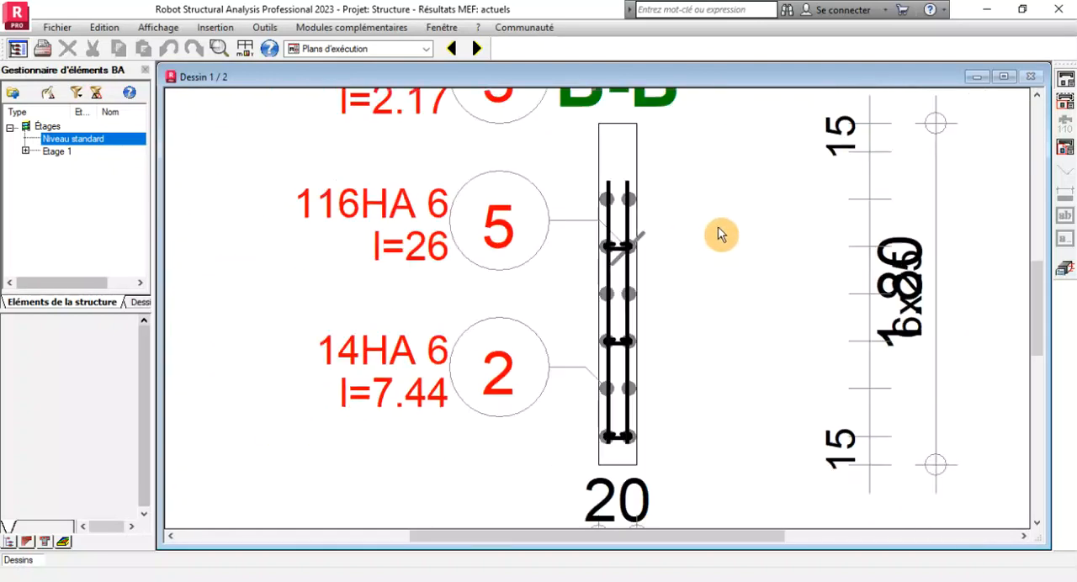
{"action": "scroll", "coordinate": [665, 234], "scroll_direction": "down", "scroll_amount": 3}
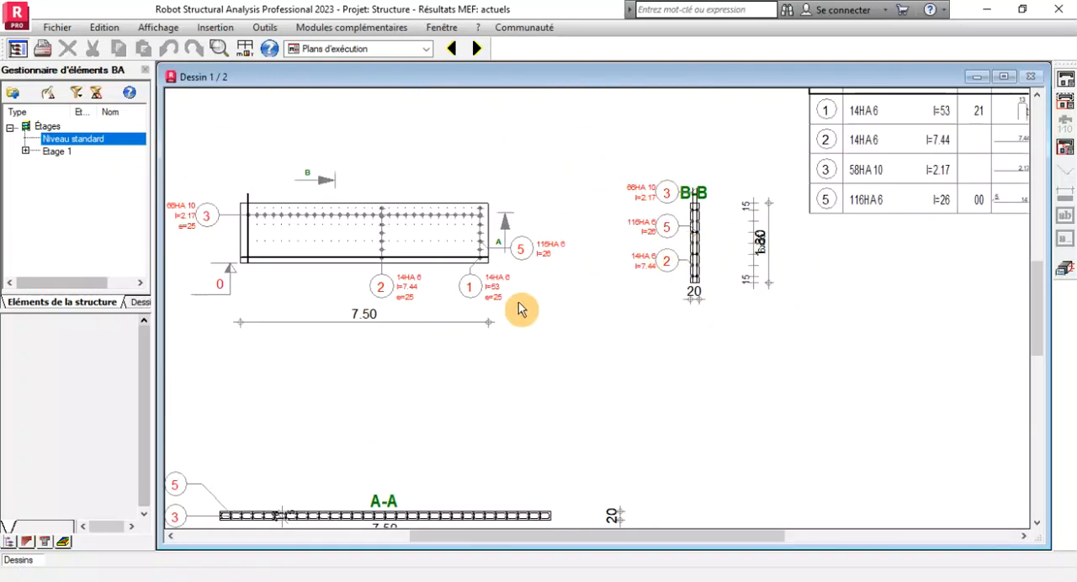
Examine the horizontal bars, vertical bars and pins at the beginning of section A-A on sheet 1.
{"action": "scroll", "coordinate": [580, 315], "scroll_direction": "down", "scroll_amount": 2}
{"action": "scroll", "coordinate": [589, 329], "scroll_direction": "down", "scroll_amount": 1}
{"action": "scroll", "coordinate": [400, 405], "scroll_direction": "up", "scroll_amount": 5}
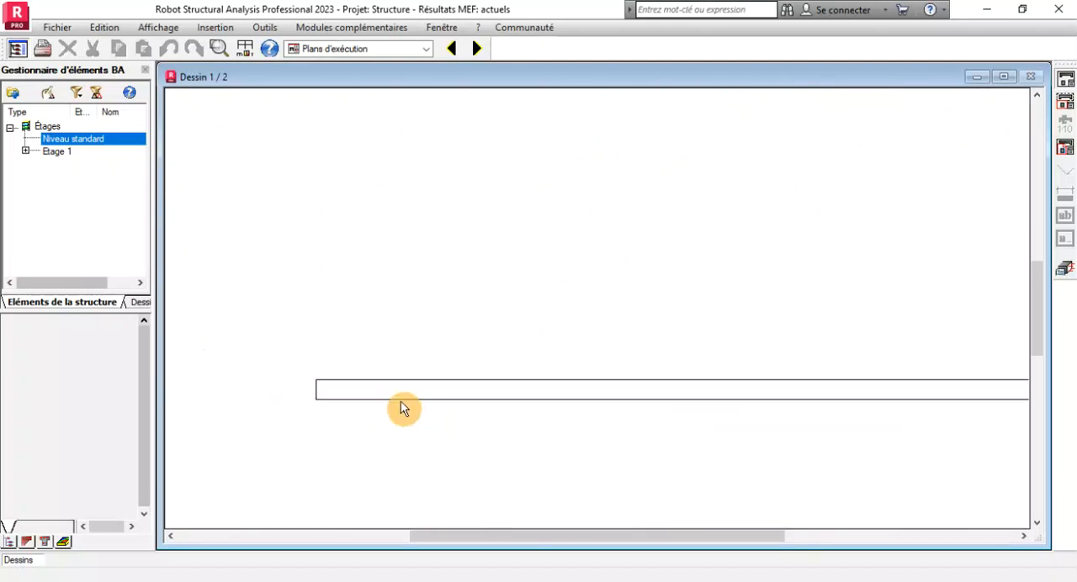
{"action": "scroll", "coordinate": [401, 406], "scroll_direction": "up", "scroll_amount": 1}
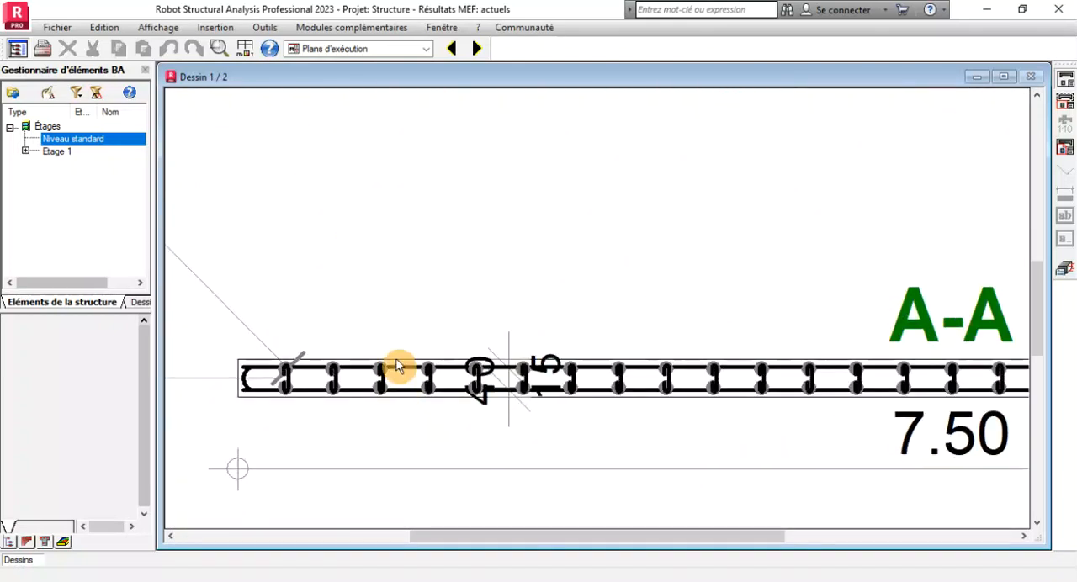
{"action": "scroll", "coordinate": [392, 367], "scroll_direction": "down", "scroll_amount": 2}
{"action": "scroll", "coordinate": [389, 368], "scroll_direction": "down", "scroll_amount": 1}
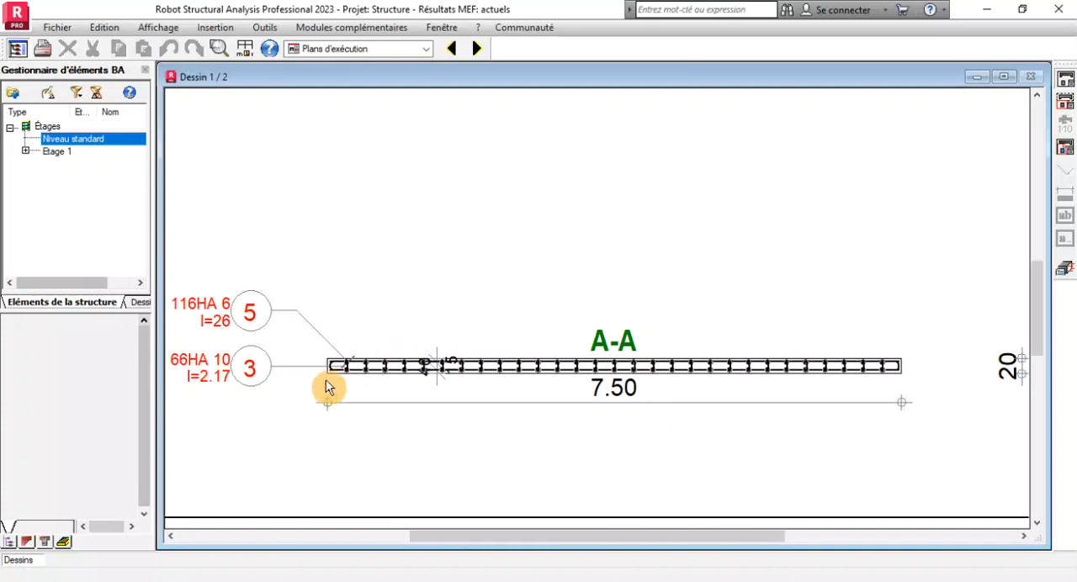
{"action": "scroll", "coordinate": [320, 385], "scroll_direction": "up", "scroll_amount": 2}
{"action": "scroll", "coordinate": [361, 376], "scroll_direction": "up", "scroll_amount": 1}
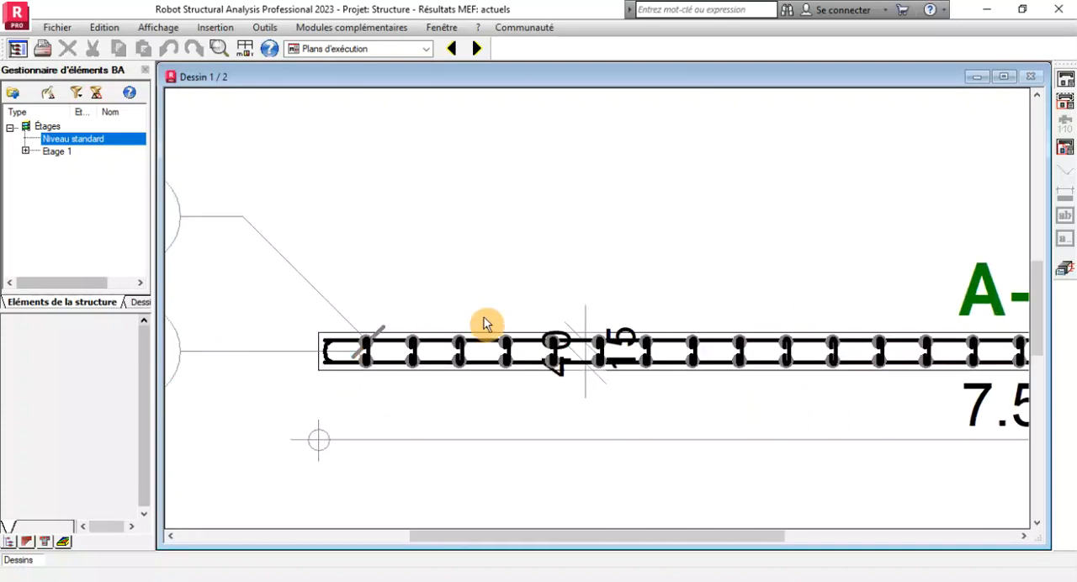
{"action": "scroll", "coordinate": [565, 320], "scroll_direction": "down", "scroll_amount": 2}
{"action": "scroll", "coordinate": [443, 325], "scroll_direction": "up", "scroll_amount": 3}
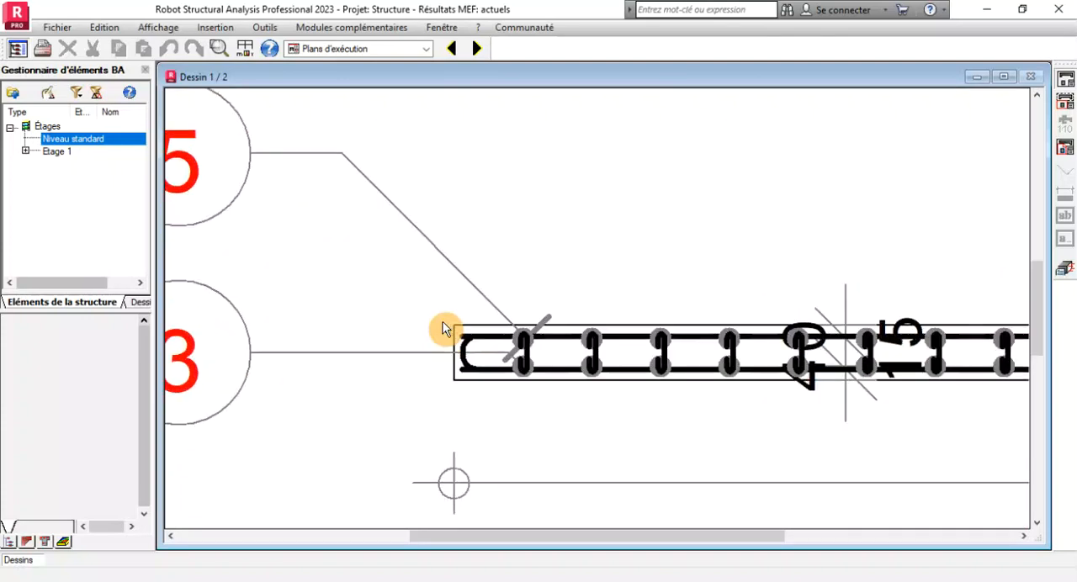
Relate the labels of marks 3 and 5 to the vertical bars and pins along section A-A.
{"action": "scroll", "coordinate": [522, 340], "scroll_direction": "up", "scroll_amount": 1}
{"action": "scroll", "coordinate": [526, 340], "scroll_direction": "down", "scroll_amount": 4}
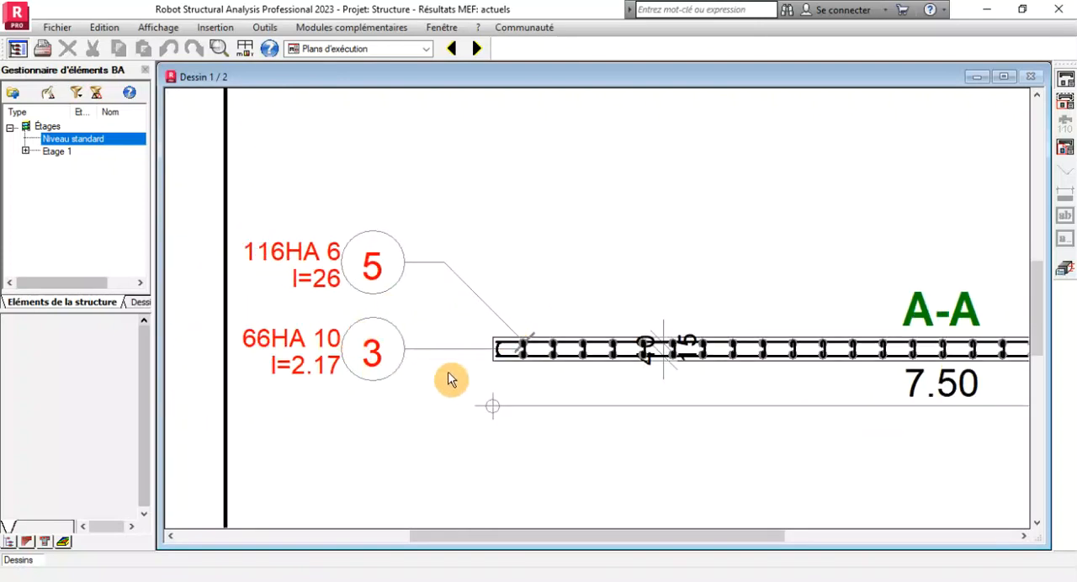
{"action": "scroll", "coordinate": [514, 371], "scroll_direction": "up", "scroll_amount": 1}
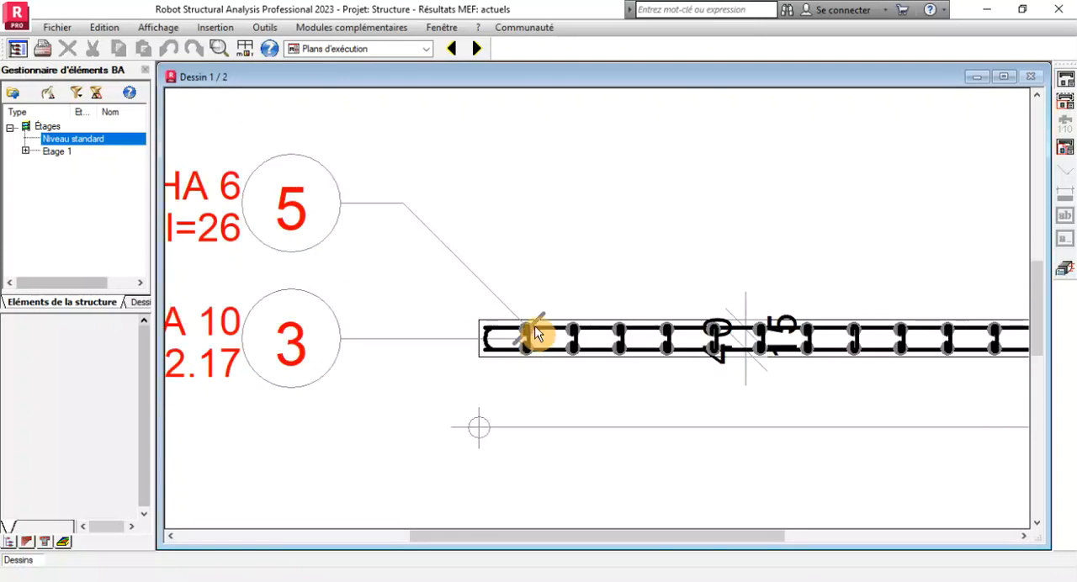
{"action": "scroll", "coordinate": [547, 330], "scroll_direction": "up", "scroll_amount": 2}
{"action": "scroll", "coordinate": [560, 319], "scroll_direction": "down", "scroll_amount": 2}
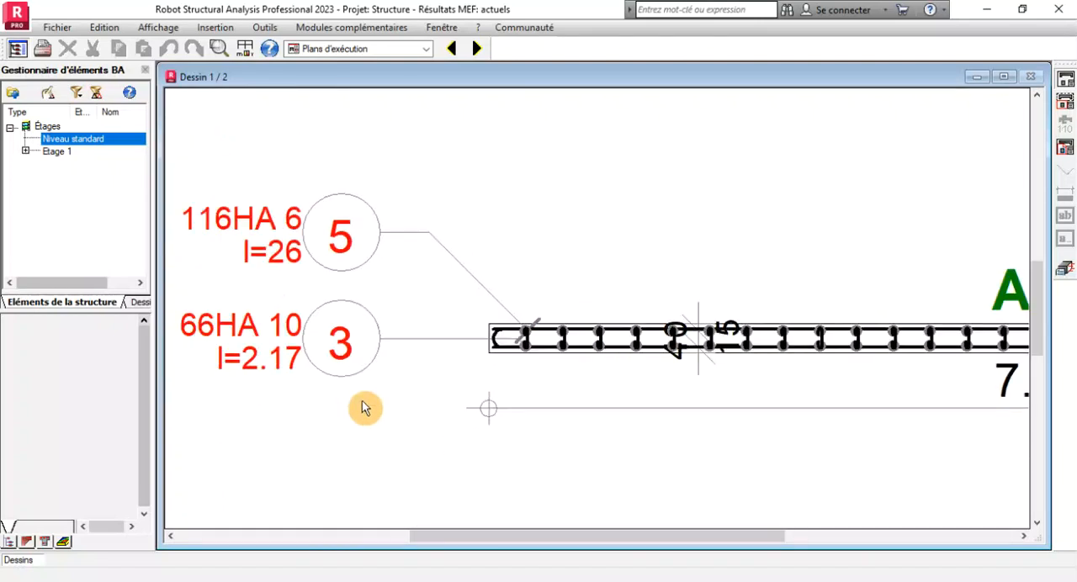
{"action": "scroll", "coordinate": [312, 313], "scroll_direction": "down", "scroll_amount": 4}
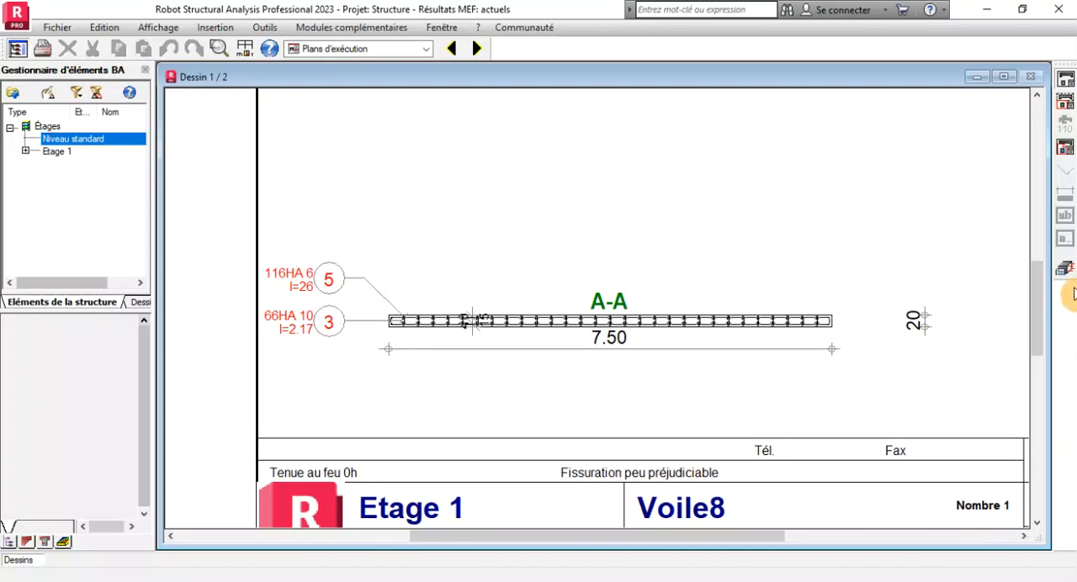
{"action": "scroll", "coordinate": [519, 375], "scroll_direction": "down", "scroll_amount": 1}
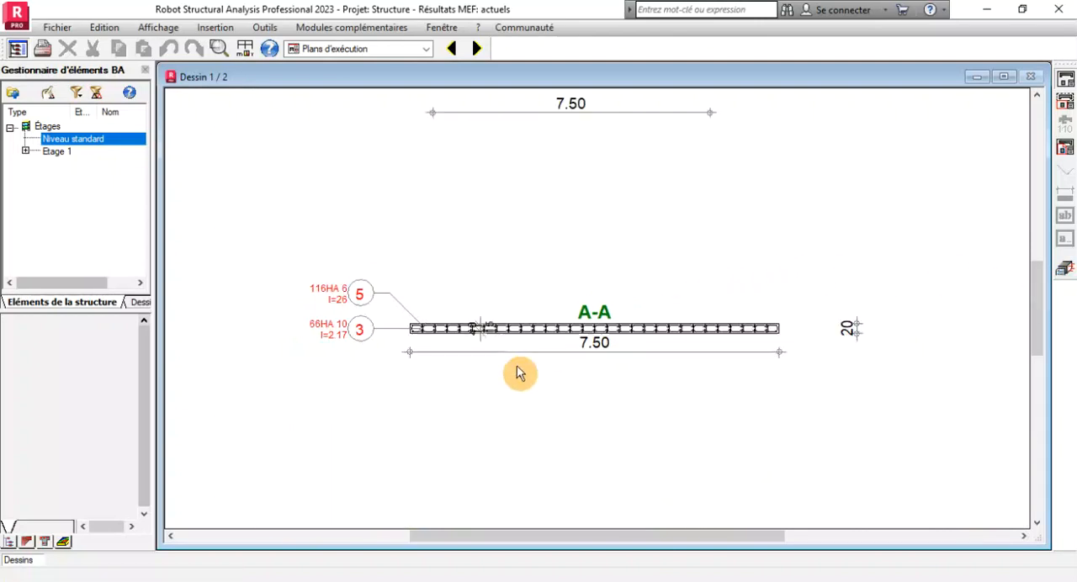
{"action": "scroll", "coordinate": [519, 375], "scroll_direction": "down", "scroll_amount": 2}
{"action": "scroll", "coordinate": [570, 344], "scroll_direction": "up", "scroll_amount": 3}
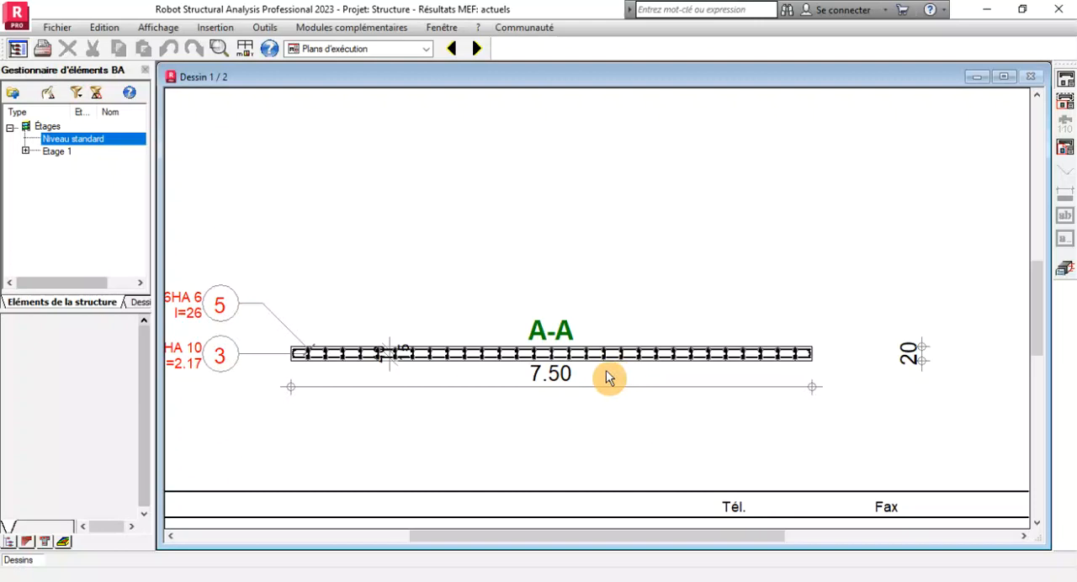
Review section B-B again and relate it to the wall elevation and the complete sheet 1 layout.
{"action": "scroll", "coordinate": [373, 392], "scroll_direction": "down", "scroll_amount": 5}
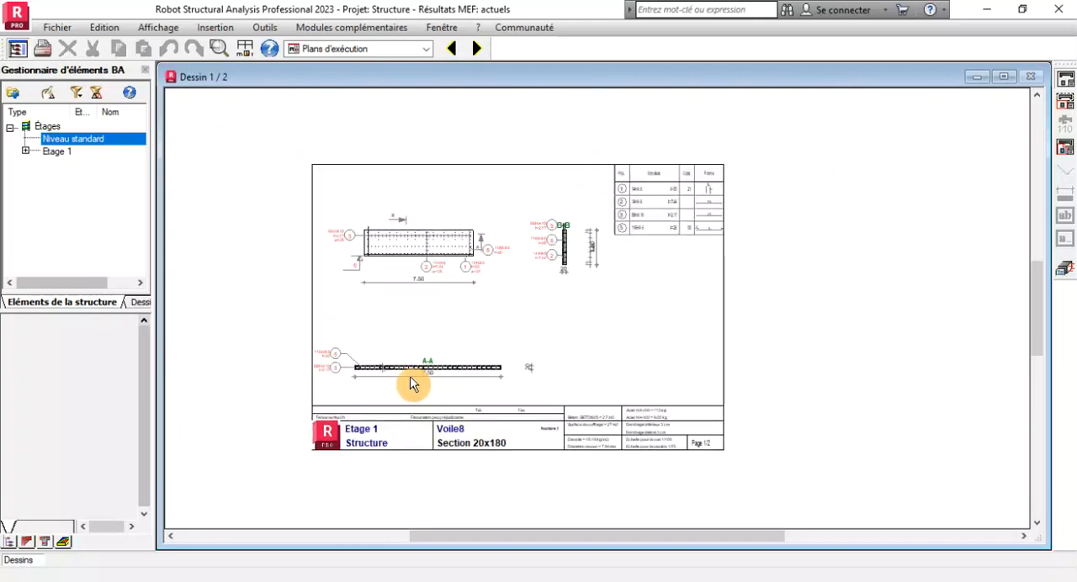
{"action": "scroll", "coordinate": [566, 243], "scroll_direction": "up", "scroll_amount": 5}
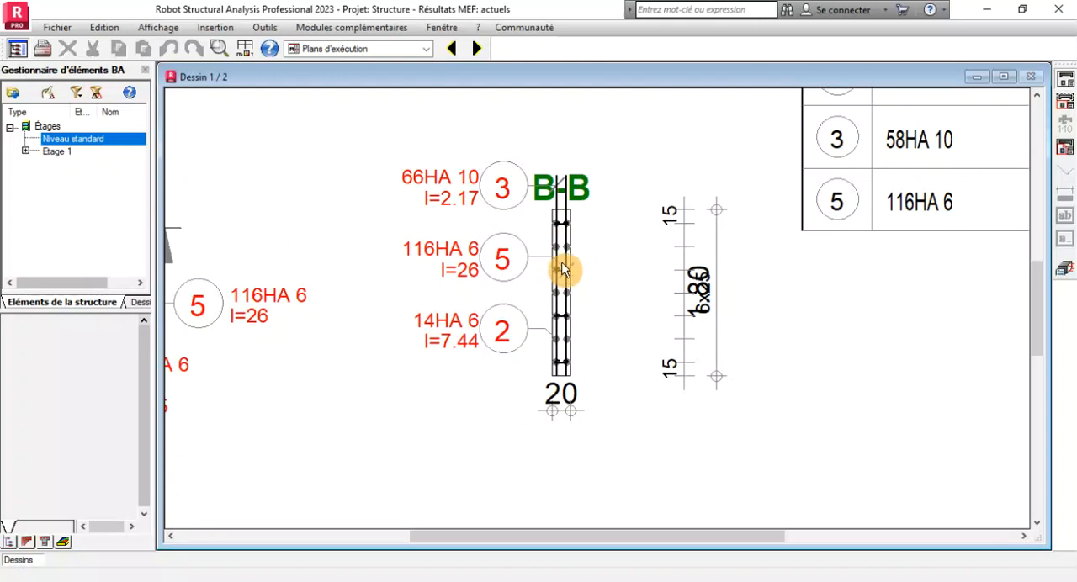
{"action": "scroll", "coordinate": [562, 269], "scroll_direction": "down", "scroll_amount": 3}
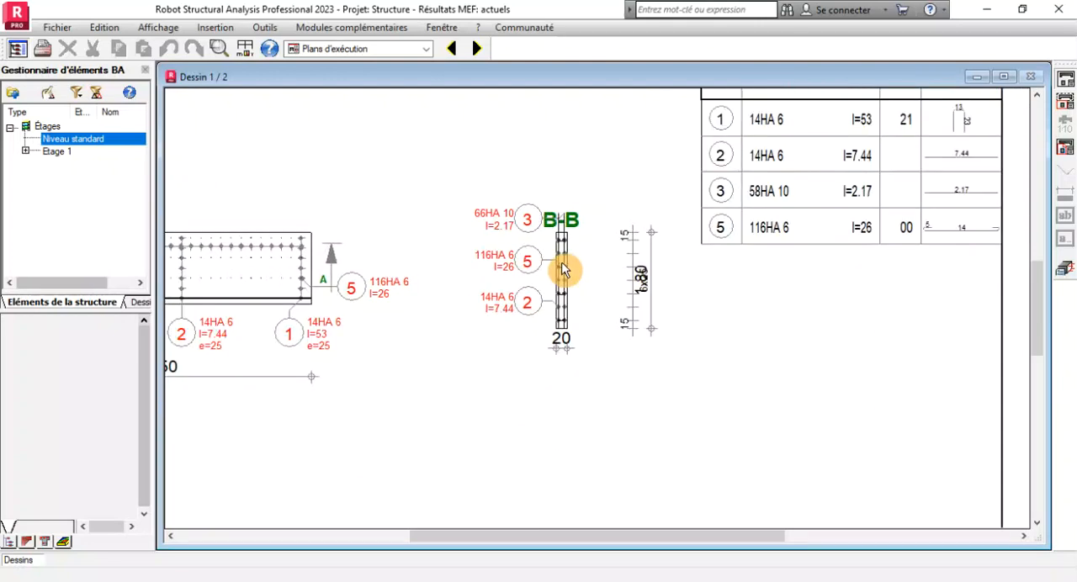
{"action": "scroll", "coordinate": [563, 270], "scroll_direction": "down", "scroll_amount": 4}
{"action": "scroll", "coordinate": [185, 268], "scroll_direction": "up", "scroll_amount": 3}
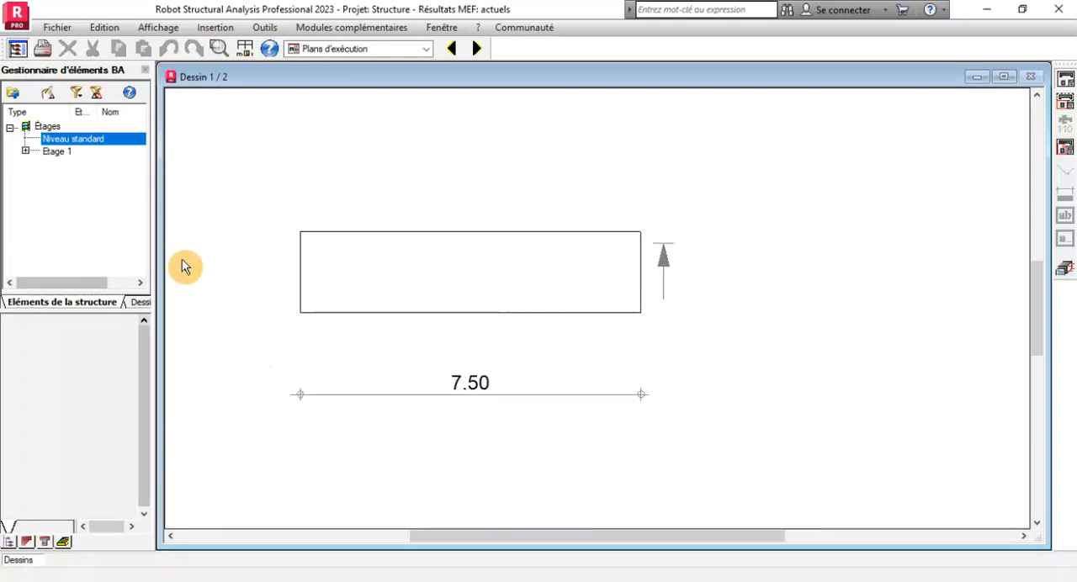
{"action": "scroll", "coordinate": [493, 248], "scroll_direction": "down", "scroll_amount": 4}
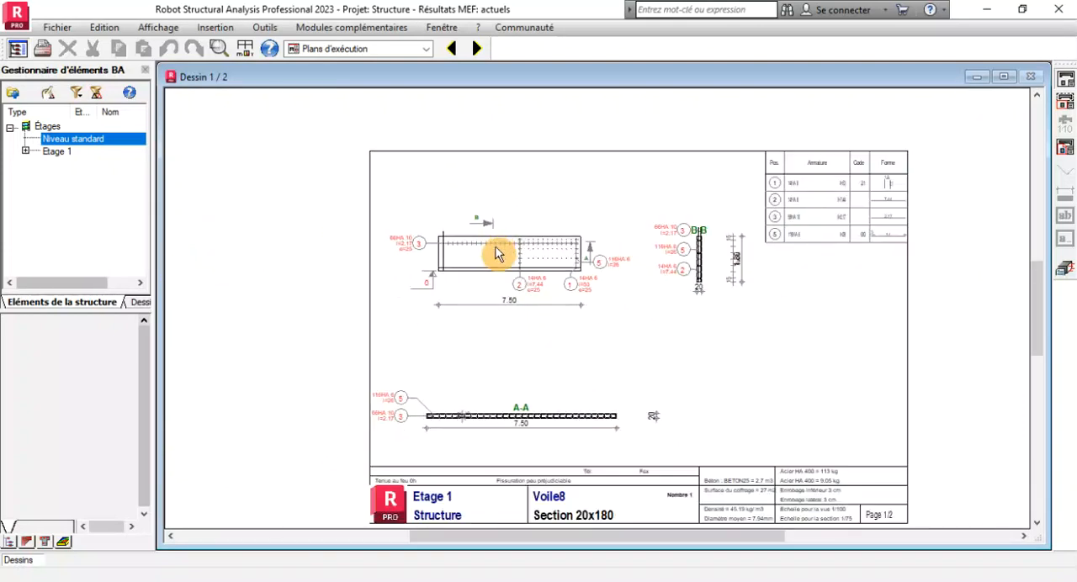
Examine the U-shaped closing bars and the adjacent vertical bars at both ends of section A-A.
{"action": "scroll", "coordinate": [421, 440], "scroll_direction": "up", "scroll_amount": 4}
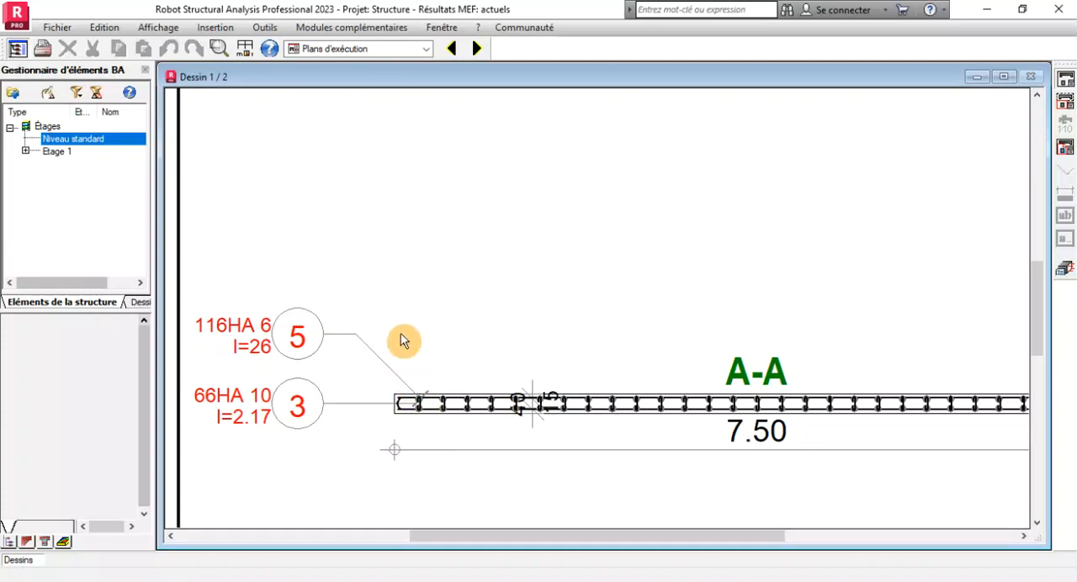
{"action": "scroll", "coordinate": [401, 341], "scroll_direction": "down", "scroll_amount": 1}
{"action": "scroll", "coordinate": [435, 396], "scroll_direction": "up", "scroll_amount": 1}
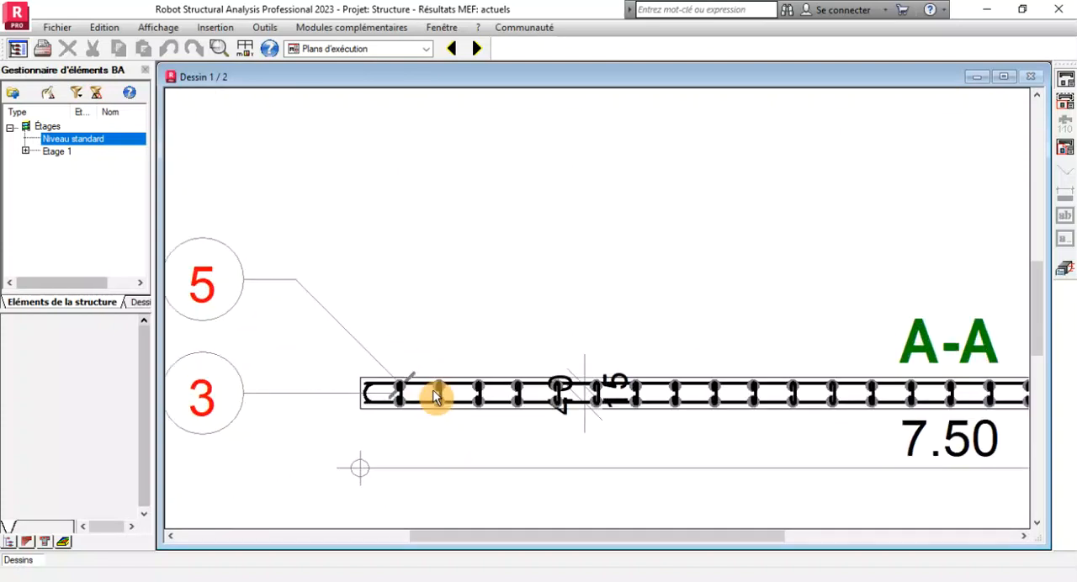
{"action": "scroll", "coordinate": [414, 337], "scroll_direction": "down", "scroll_amount": 1}
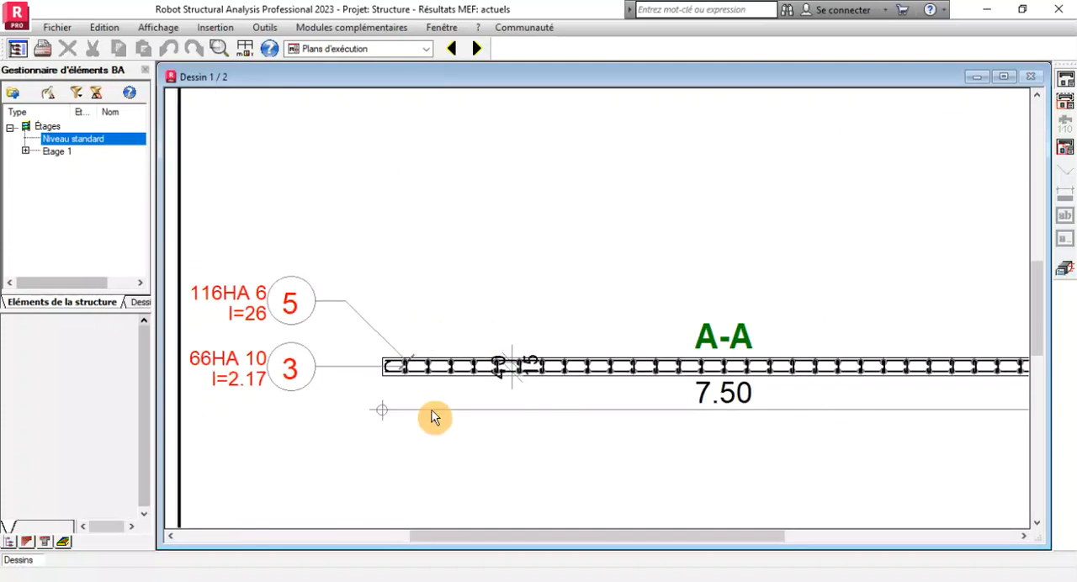
{"action": "scroll", "coordinate": [432, 414], "scroll_direction": "down", "scroll_amount": 1}
{"action": "scroll", "coordinate": [867, 385], "scroll_direction": "up", "scroll_amount": 1}
{"action": "scroll", "coordinate": [867, 384], "scroll_direction": "up", "scroll_amount": 1}
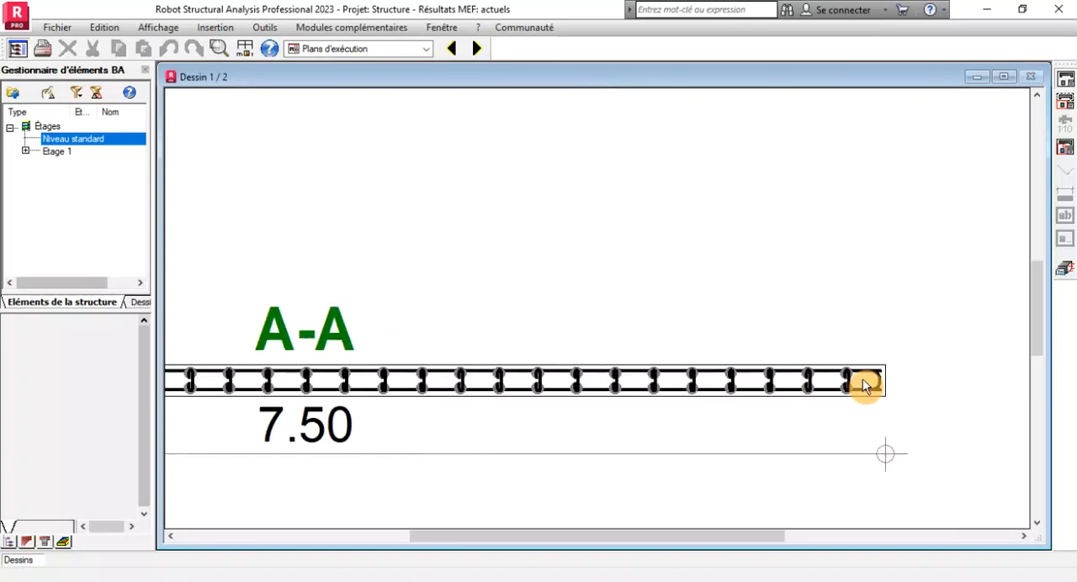
{"action": "scroll", "coordinate": [776, 375], "scroll_direction": "down", "scroll_amount": 1}
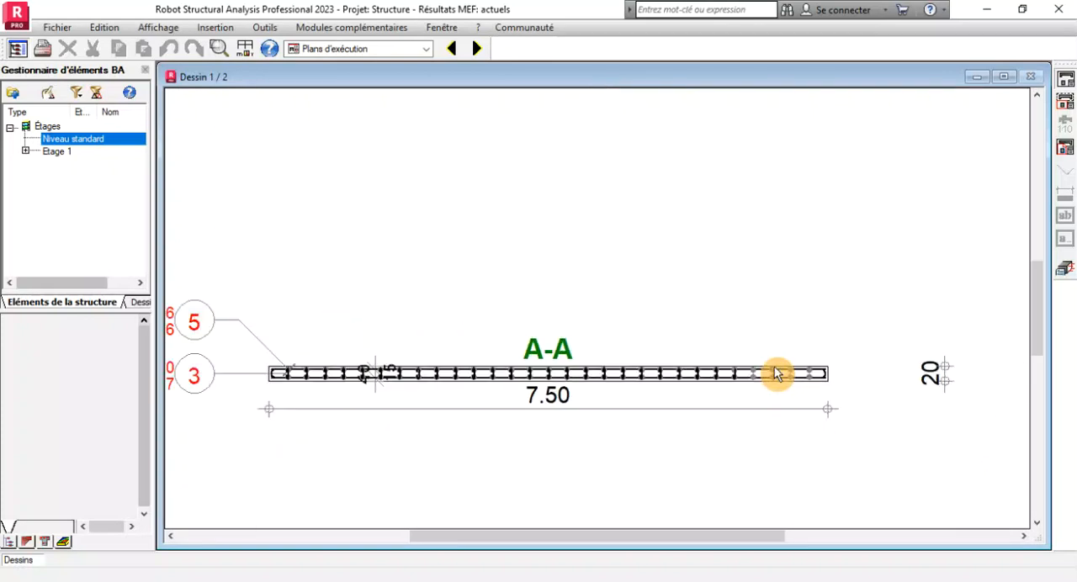